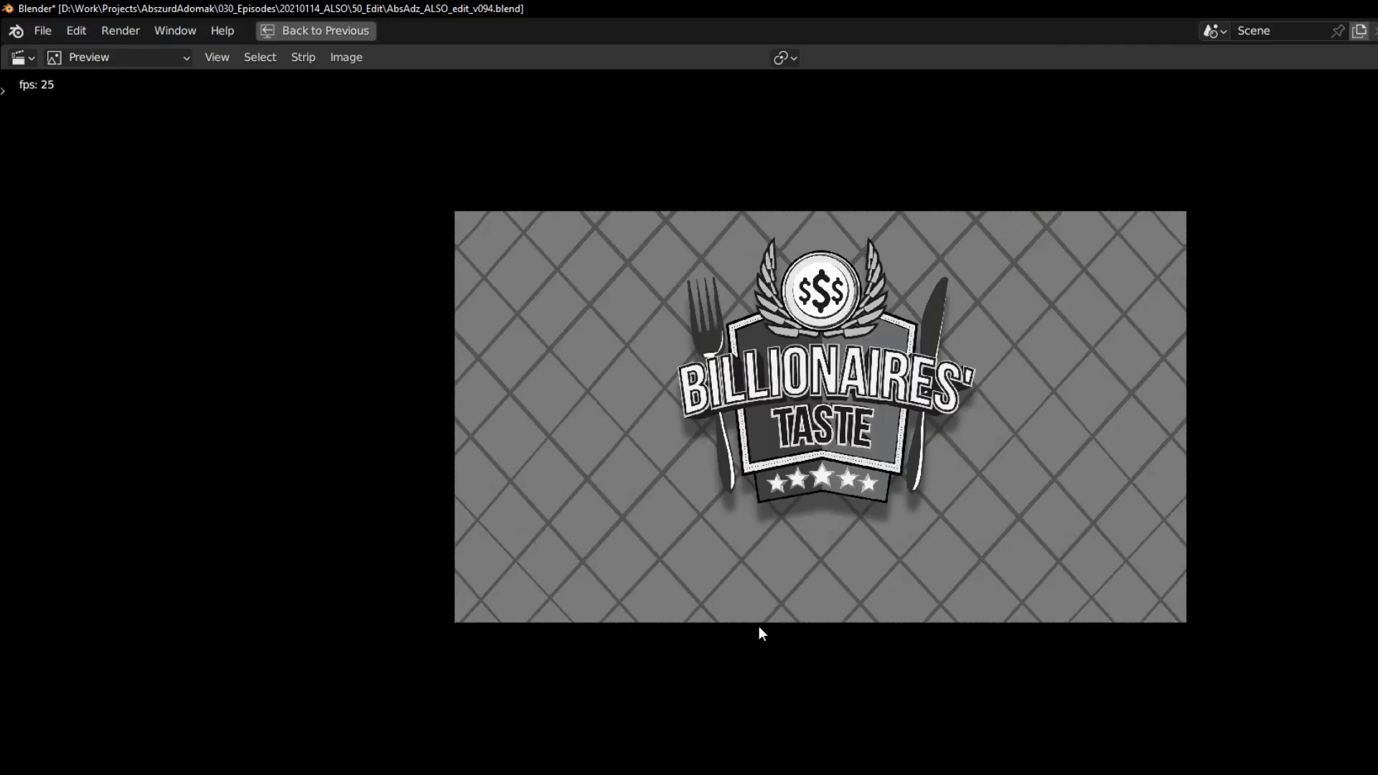
# Play the edit's preview repeatedly to review the red wipe transition over the Billionaires' Taste logo.
pyautogui.press('space')
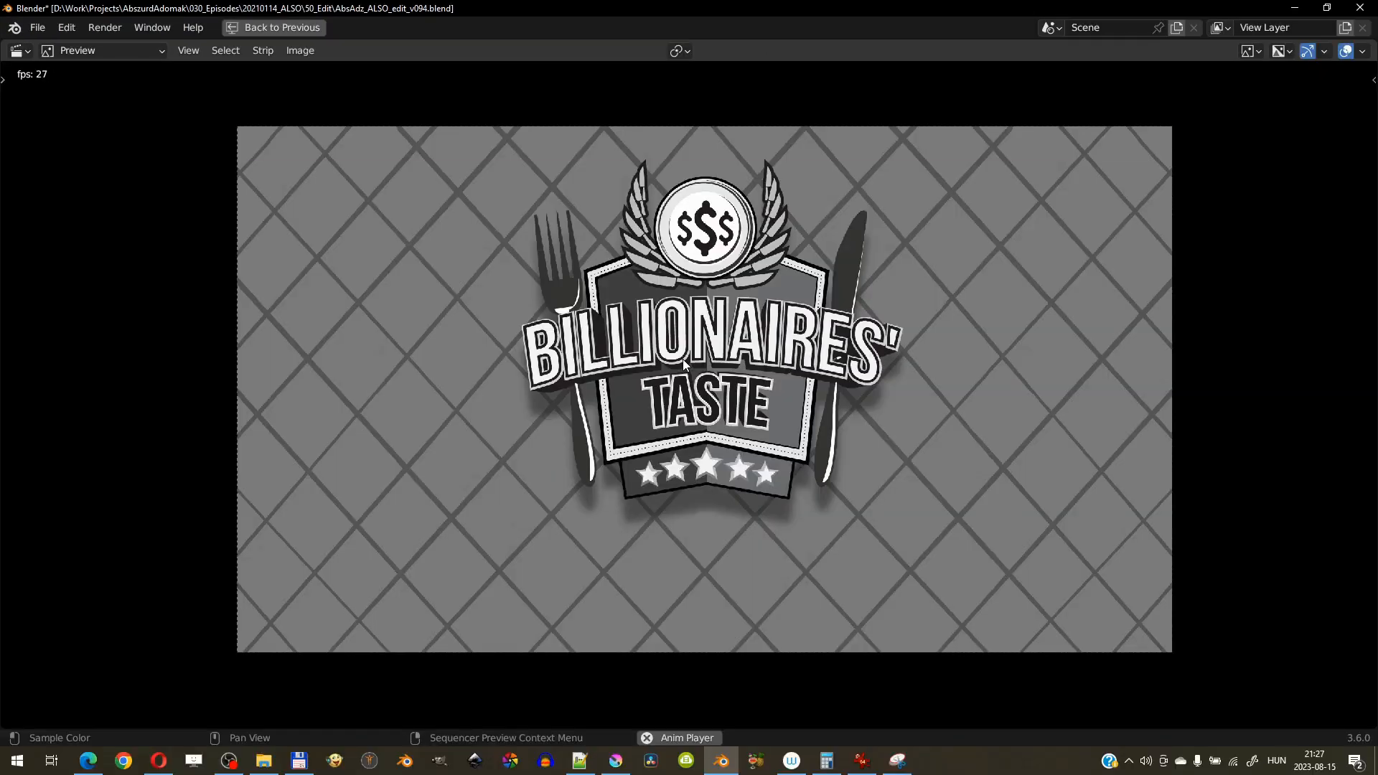
pyautogui.press('space')
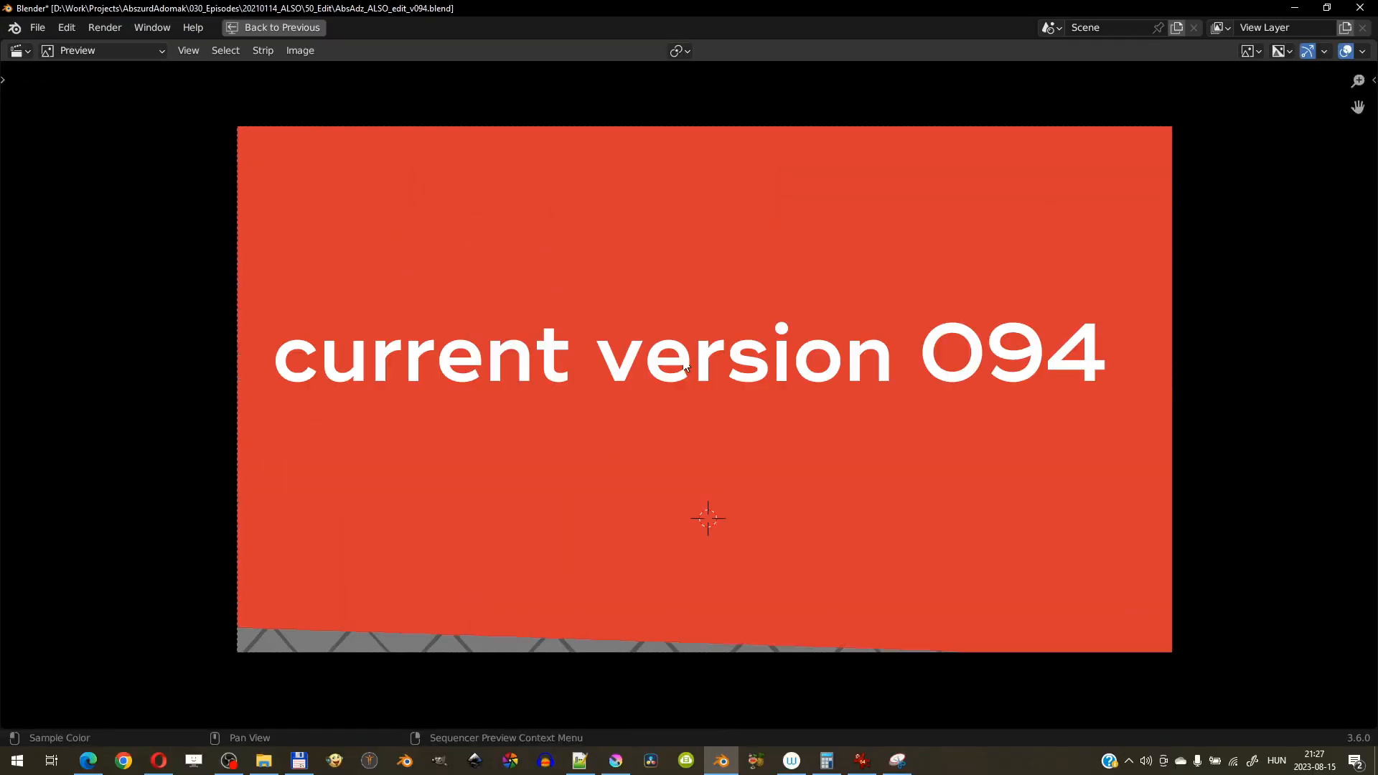
pyautogui.press('space')
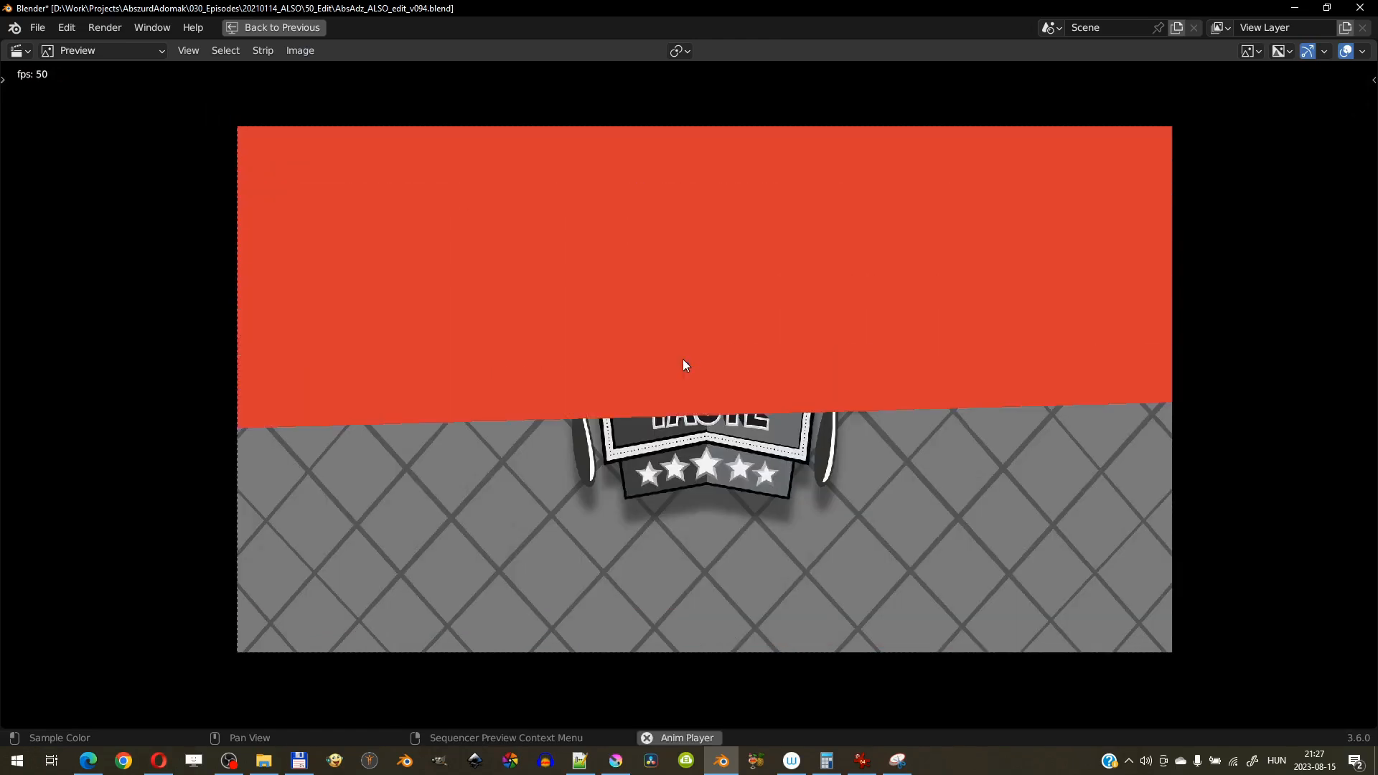
pyautogui.press('space')
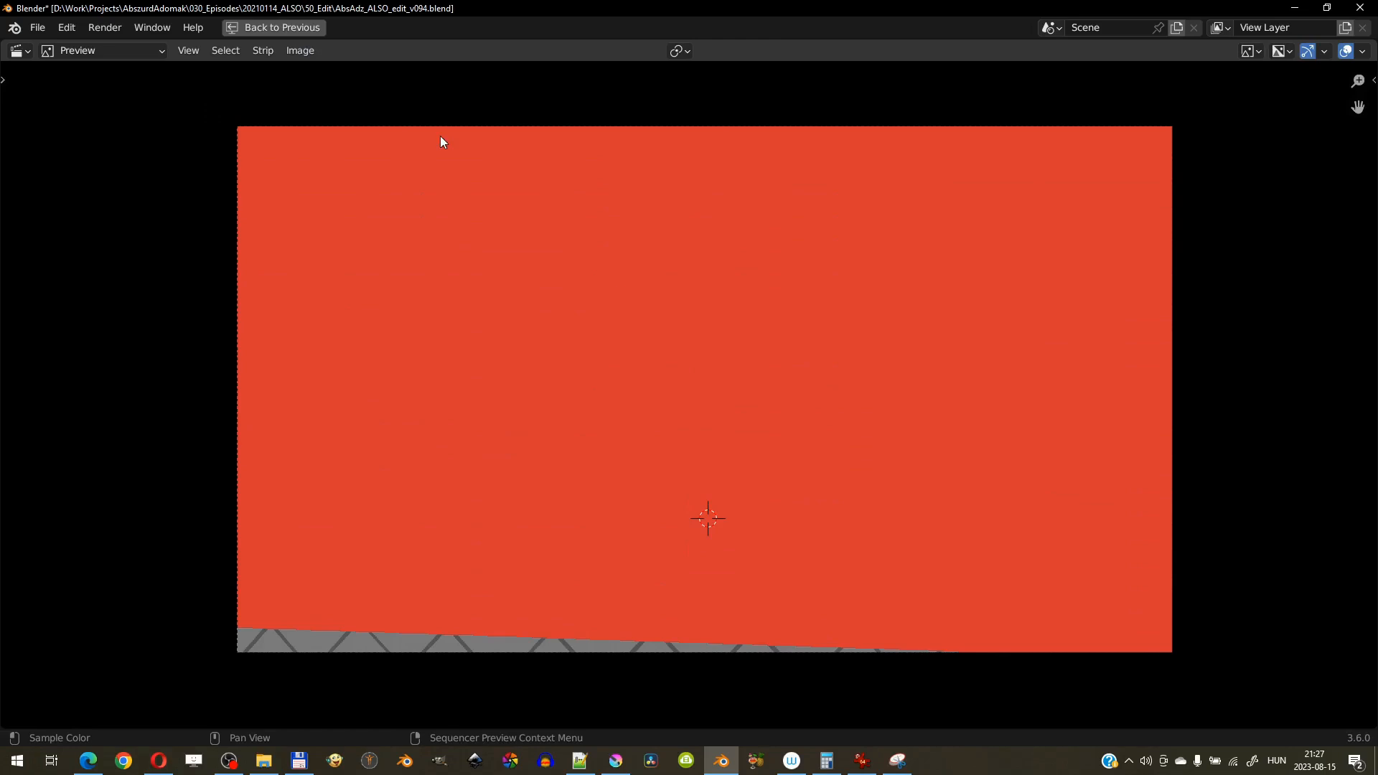
pyautogui.press('space')
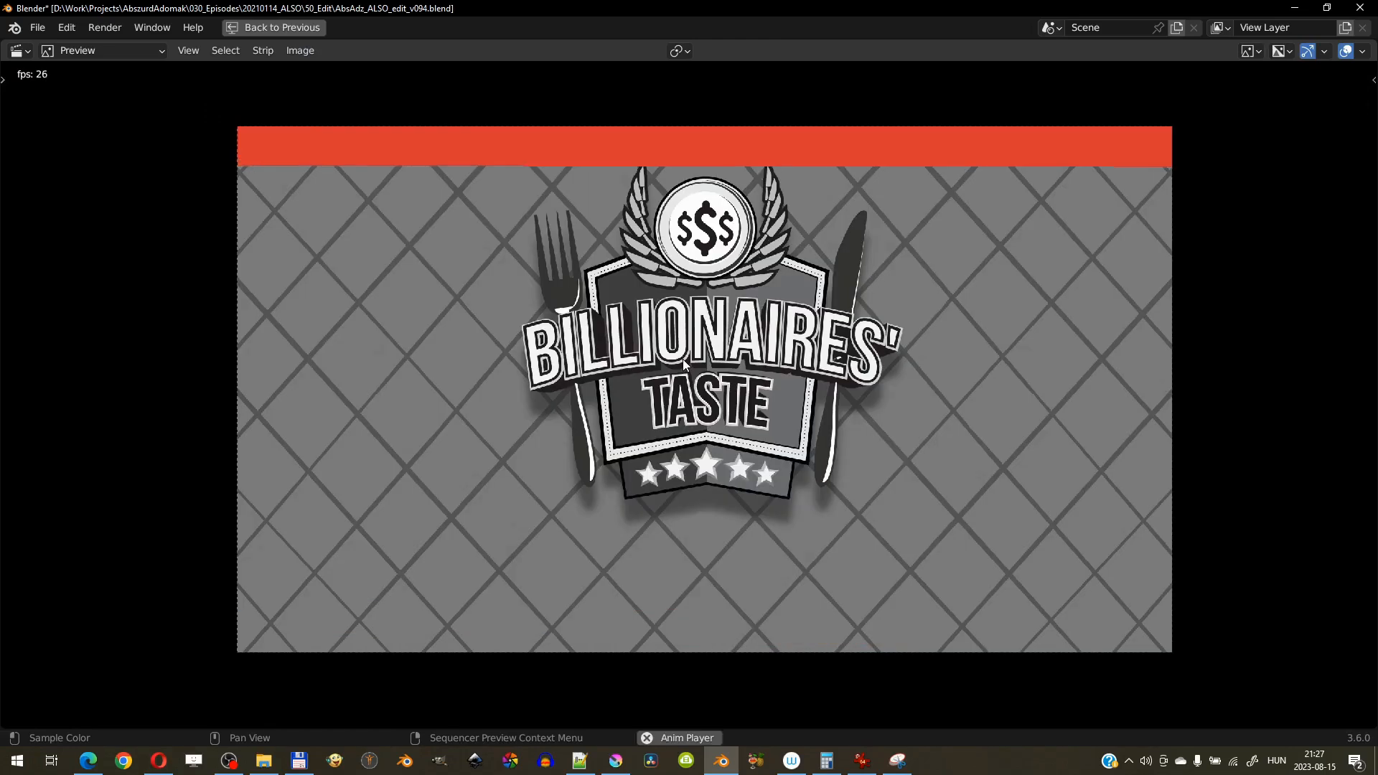
pyautogui.press('space')
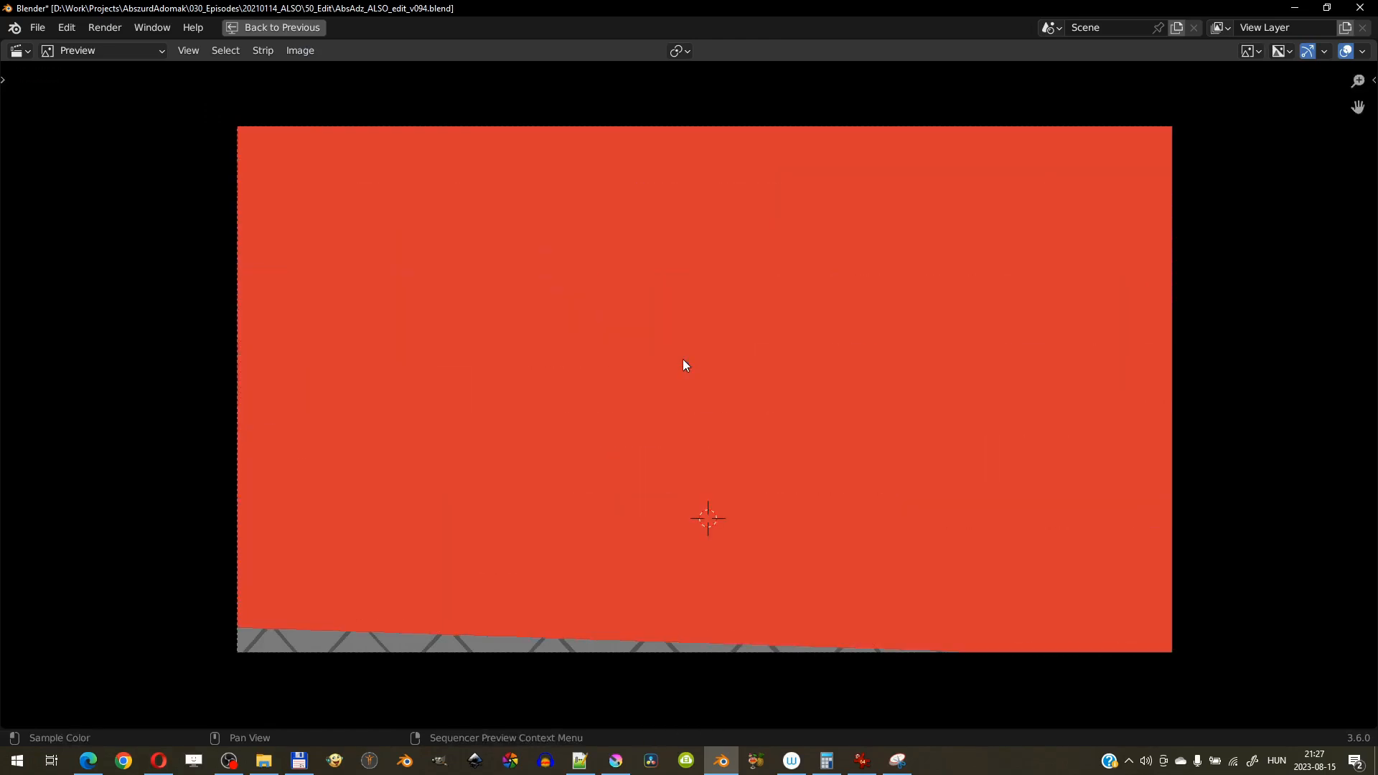
# Switch to the web browser and open youtube.com in the current tab.
pyautogui.hotkey('alt', 'Tab')
pyautogui.click(280, 30)
pyautogui.write('youtube.com')
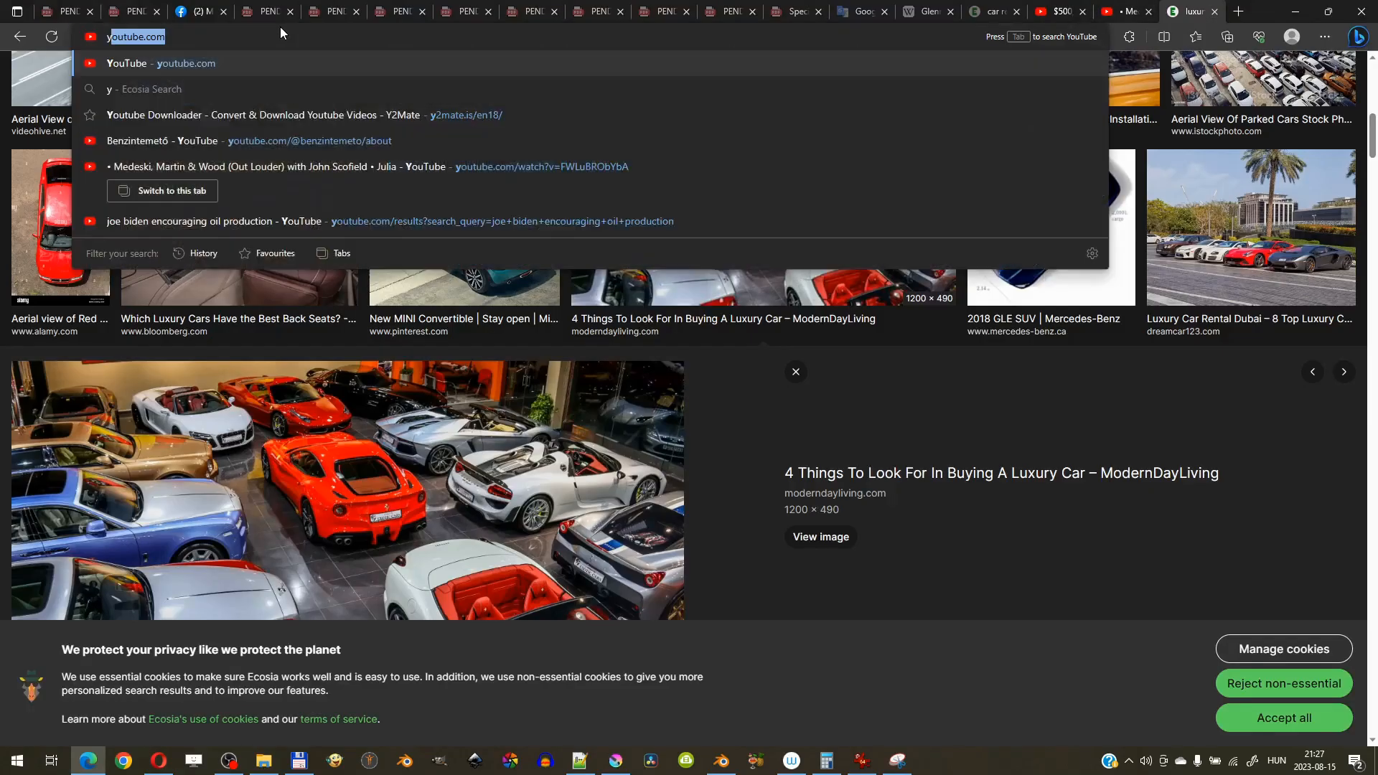
pyautogui.press('Return')
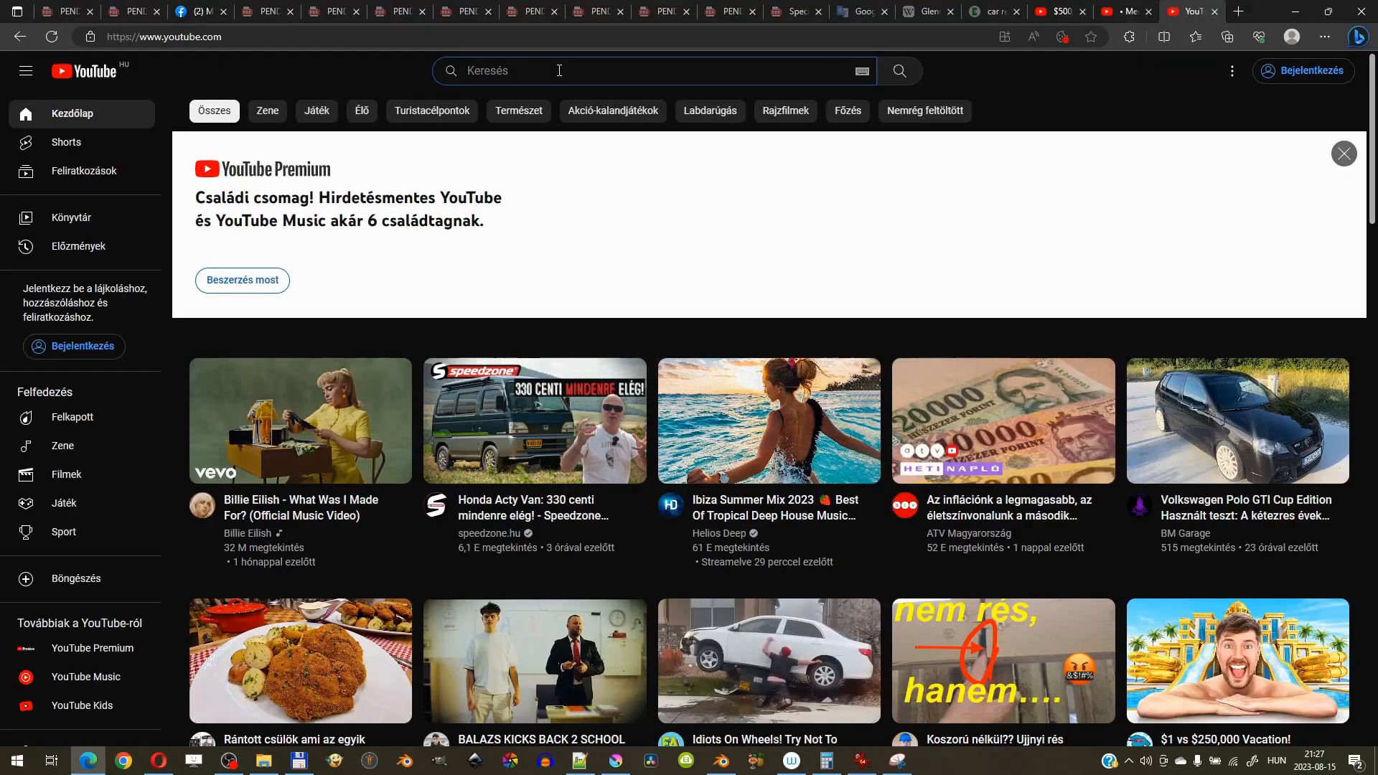
# Search YouTube for "blood wipe" and skim the results for transition references.
pyautogui.click(559, 71)
pyautogui.write('bl')
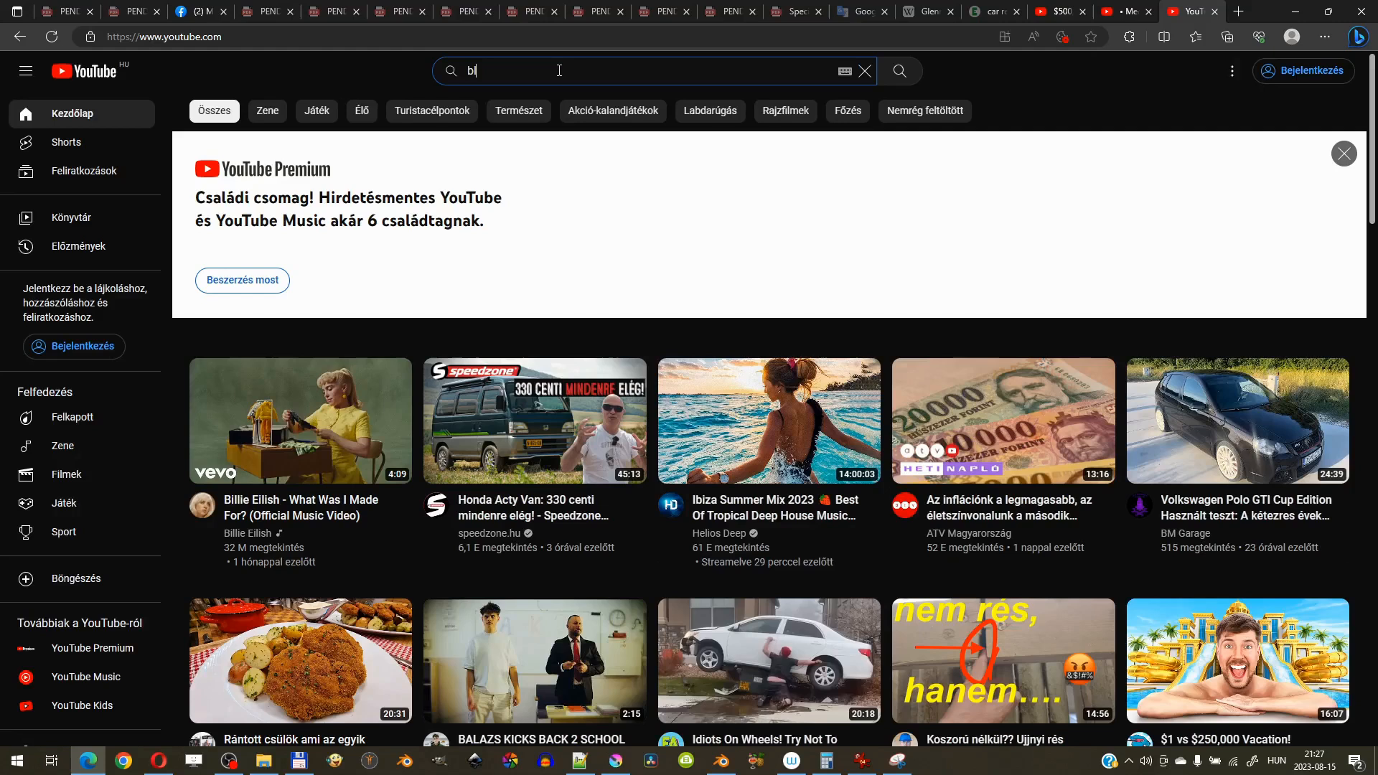
pyautogui.write('ood')
pyautogui.press('BackSpace')
pyautogui.write('od wipe')
pyautogui.press('Return')
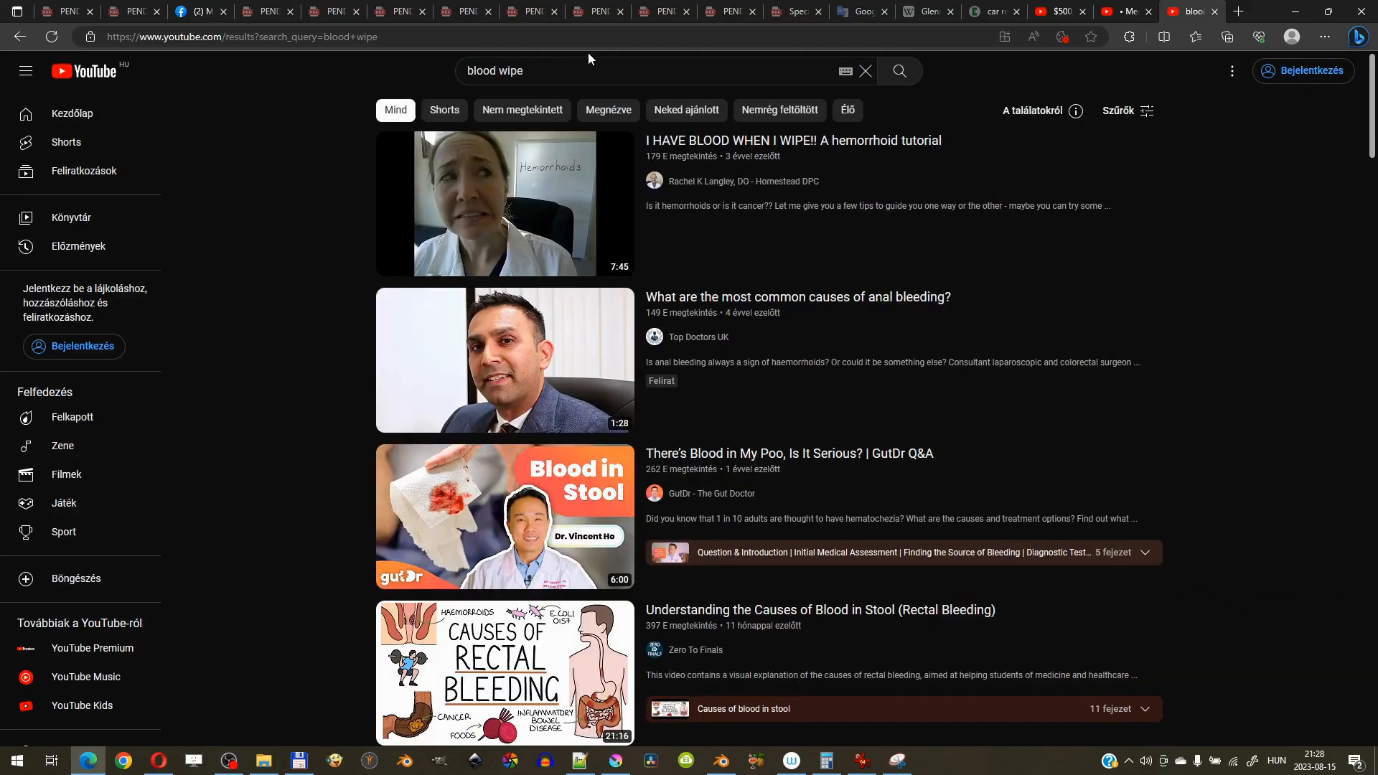
pyautogui.scroll(-10, 547, 113)
pyautogui.scroll(10, 548, 112)
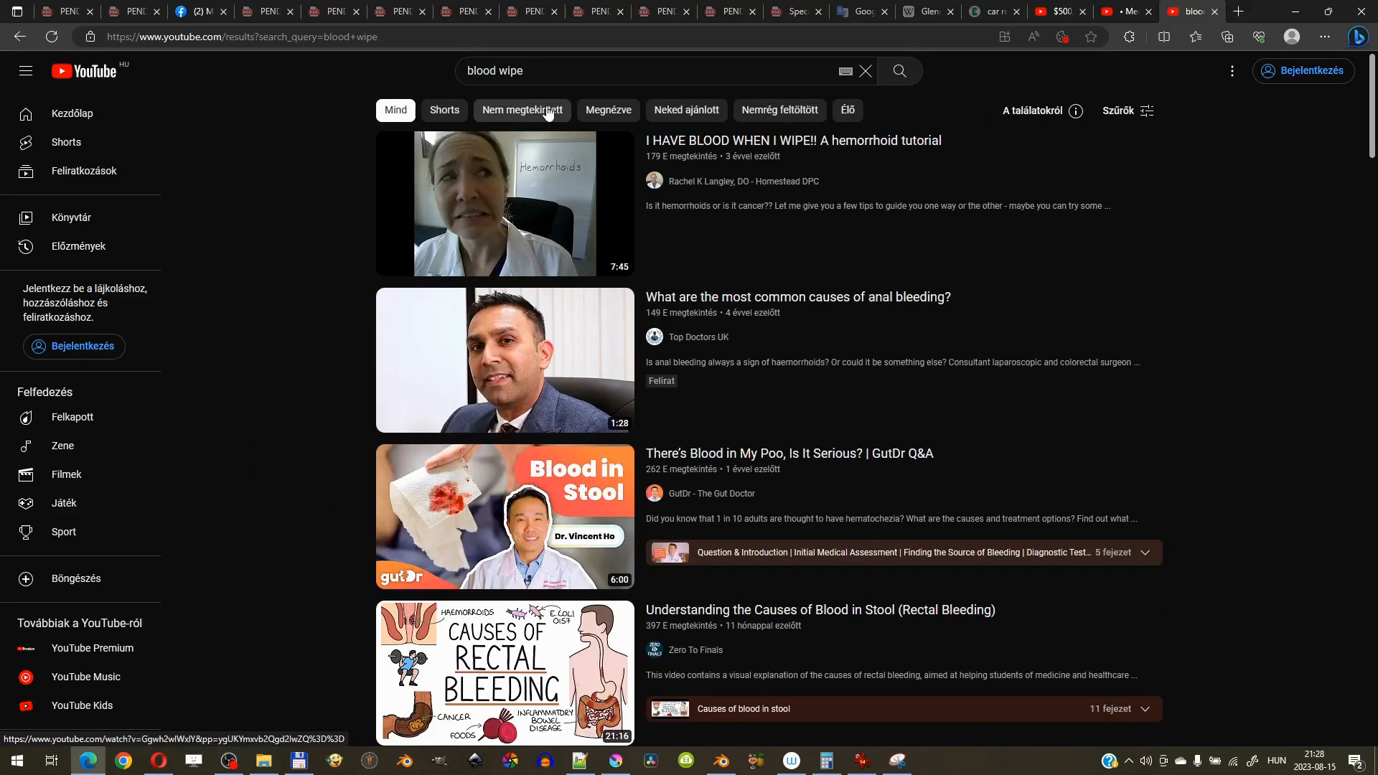
# Refine the YouTube search to "blood wipe fx" and look through the results for a usable reference.
pyautogui.click(503, 69)
pyautogui.write('fx')
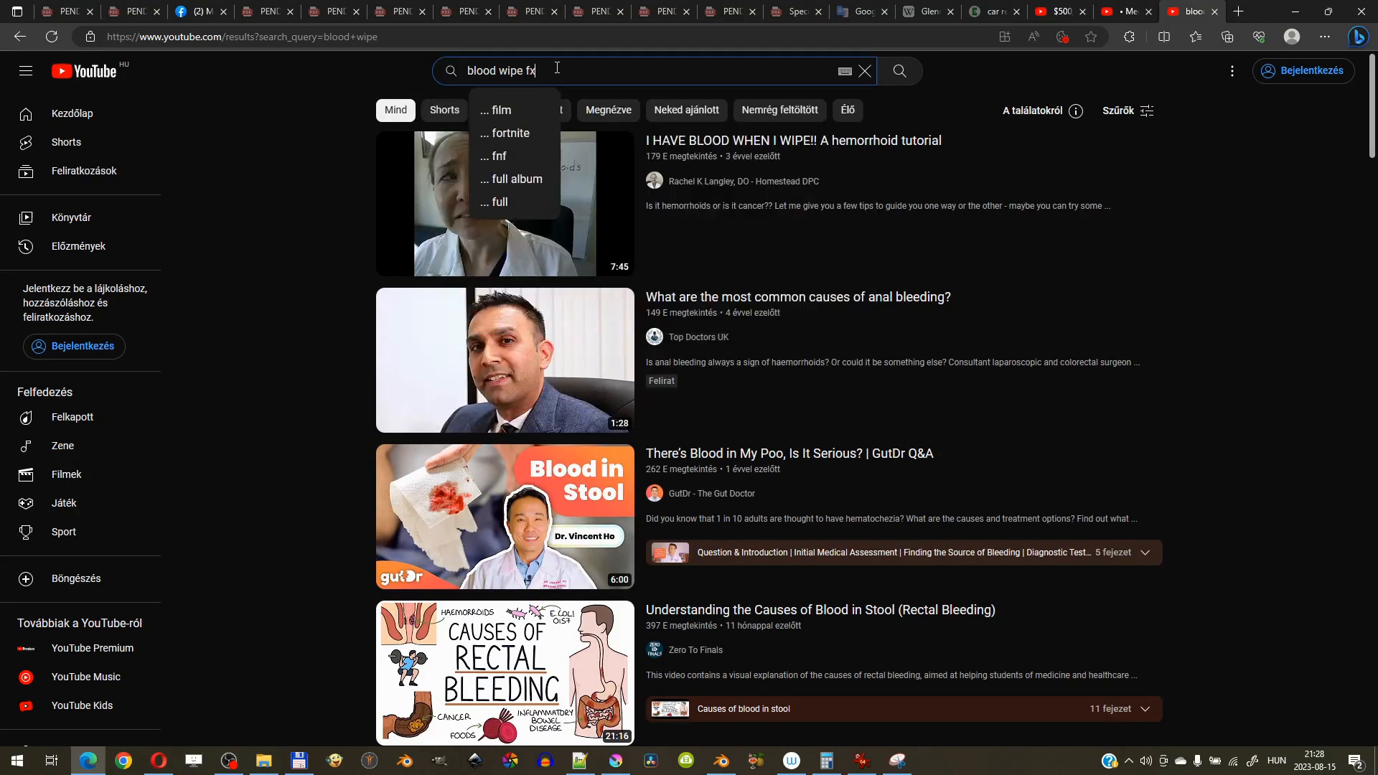
pyautogui.press('Return')
pyautogui.scroll(-6, 1046, 331)
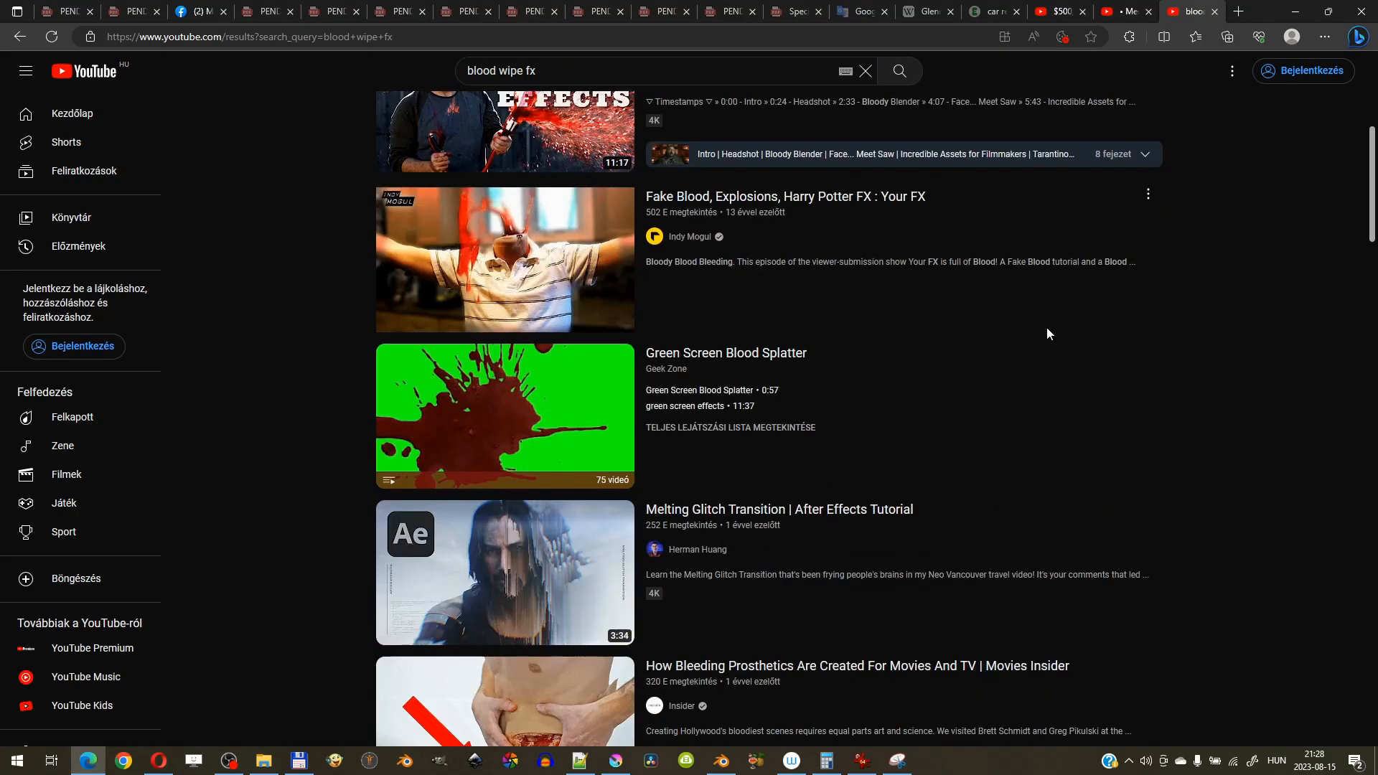
pyautogui.scroll(-6, 1023, 364)
pyautogui.scroll(-15, 1039, 323)
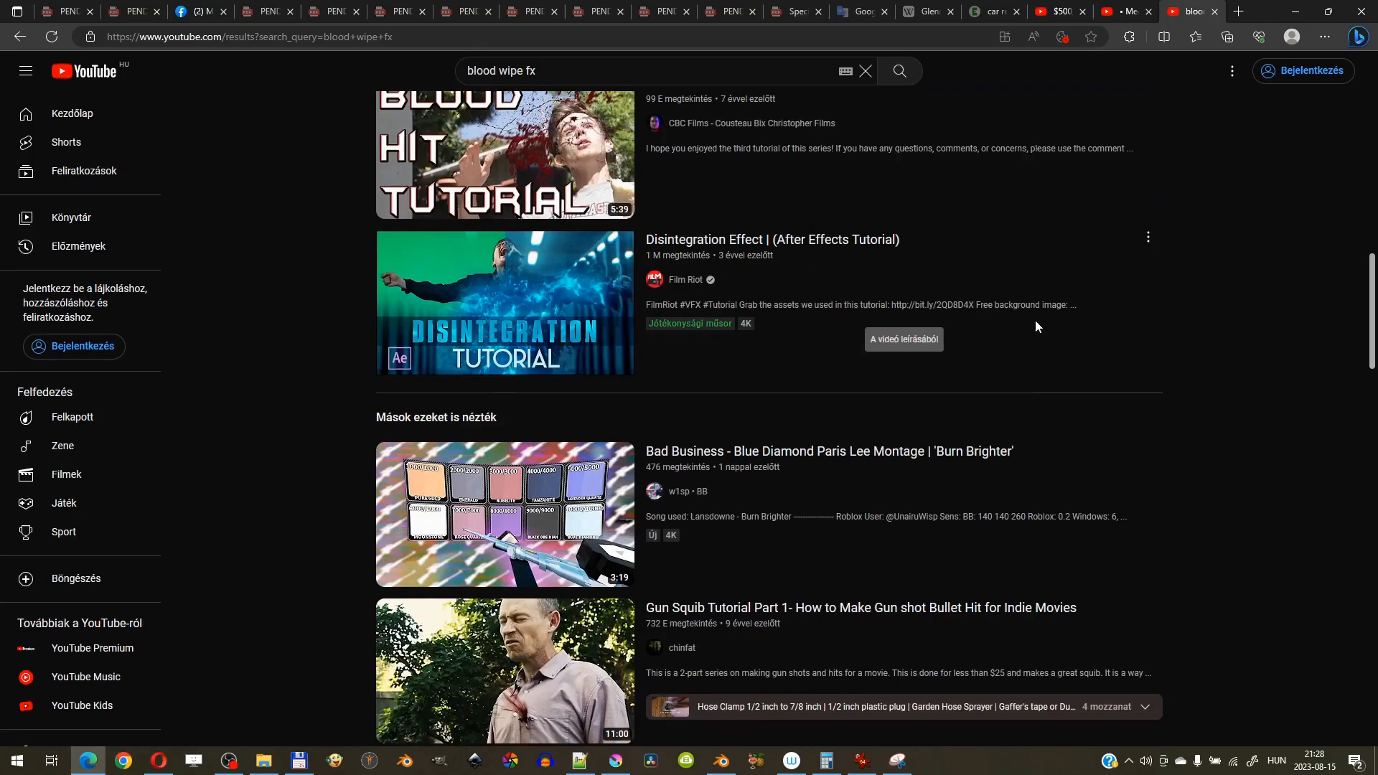
pyautogui.scroll(-5, 1054, 333)
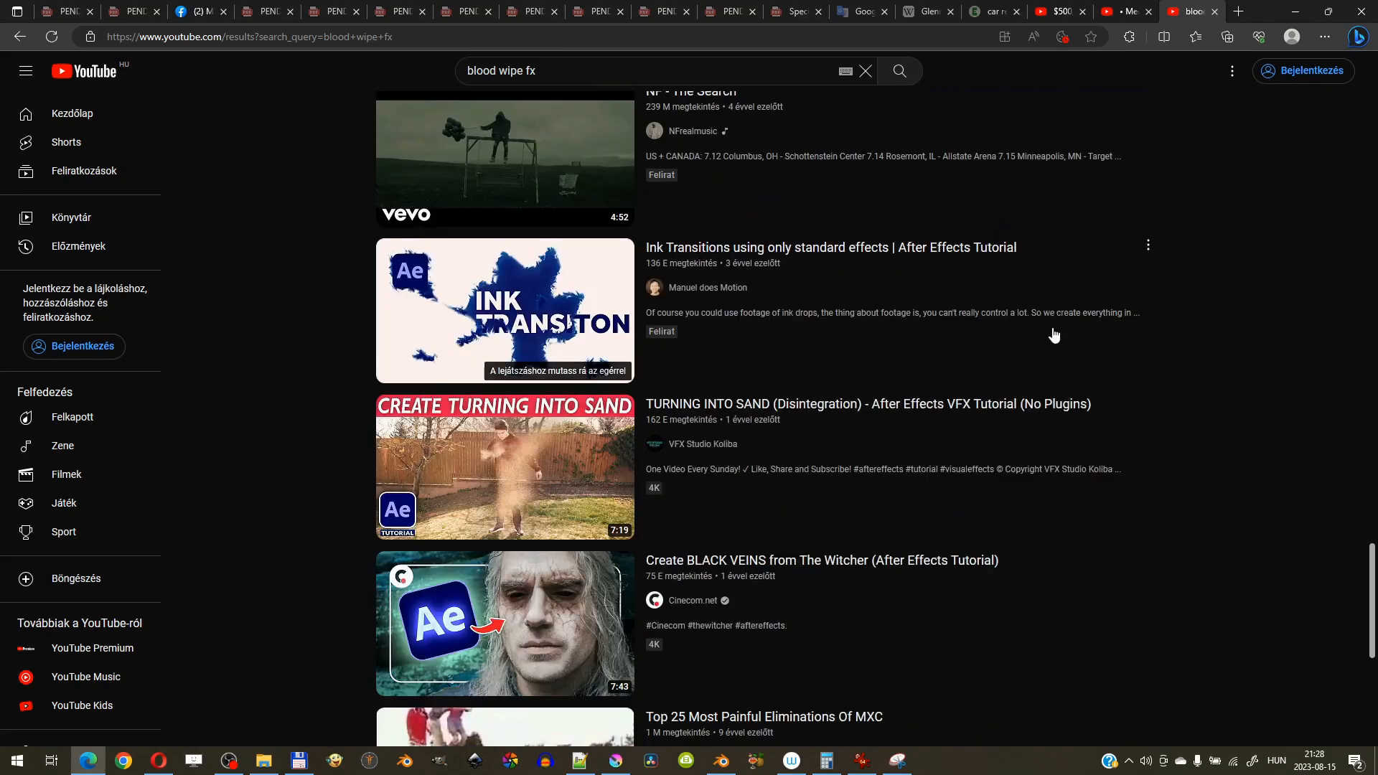
pyautogui.scroll(-2, 1053, 334)
# Search YouTube for "blood transition fx" and watch the "Blood Overlay Black Background Chroma Key" video, pausing it.
pyautogui.doubleClick(501, 70)
pyautogui.write('transition')
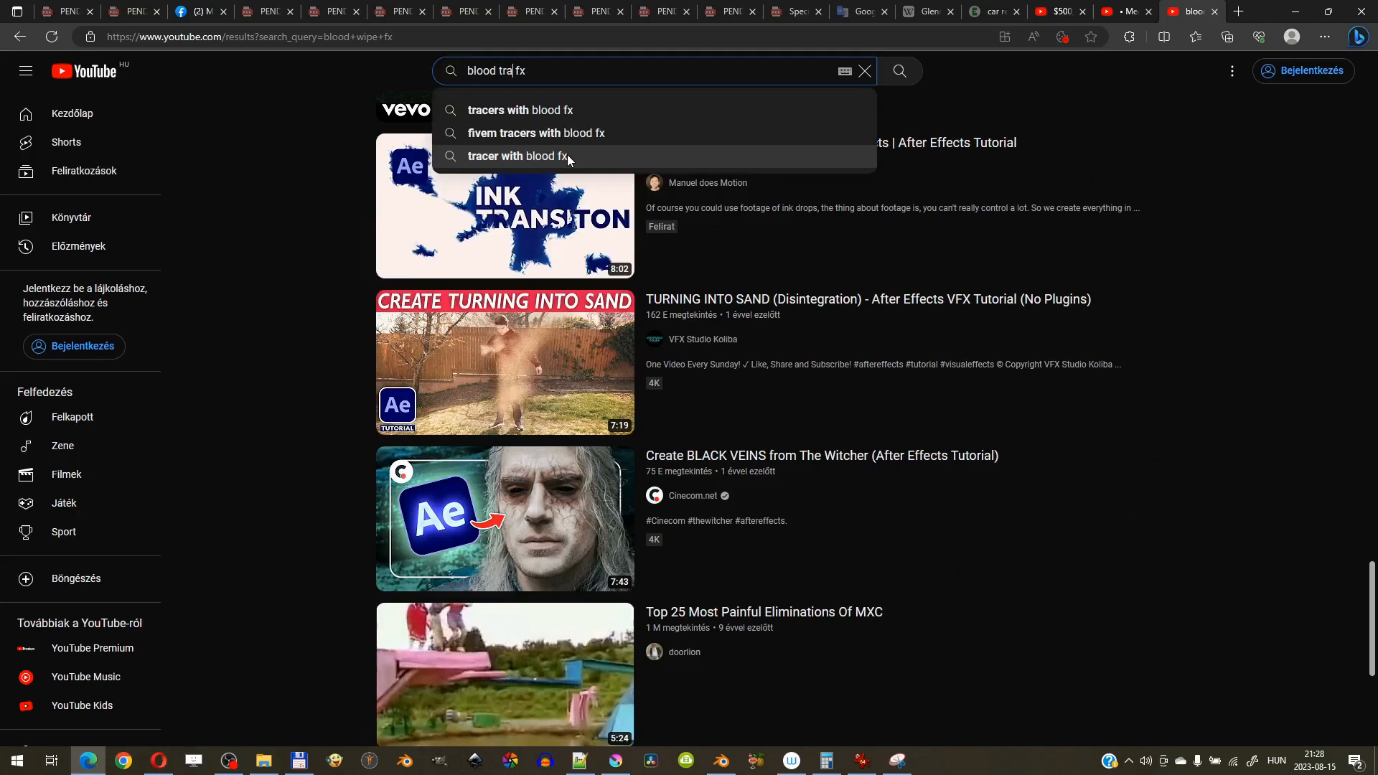
pyautogui.press('Return')
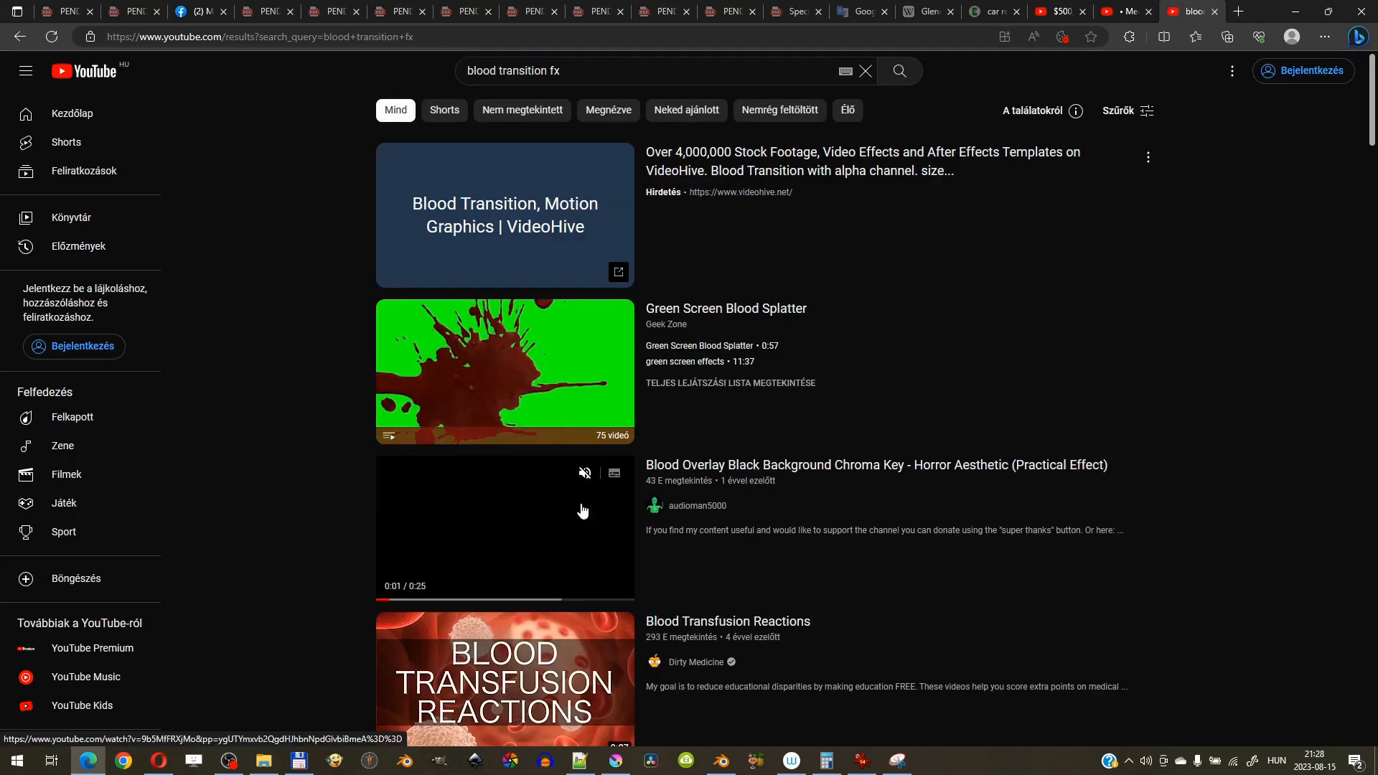
pyautogui.click(692, 493)
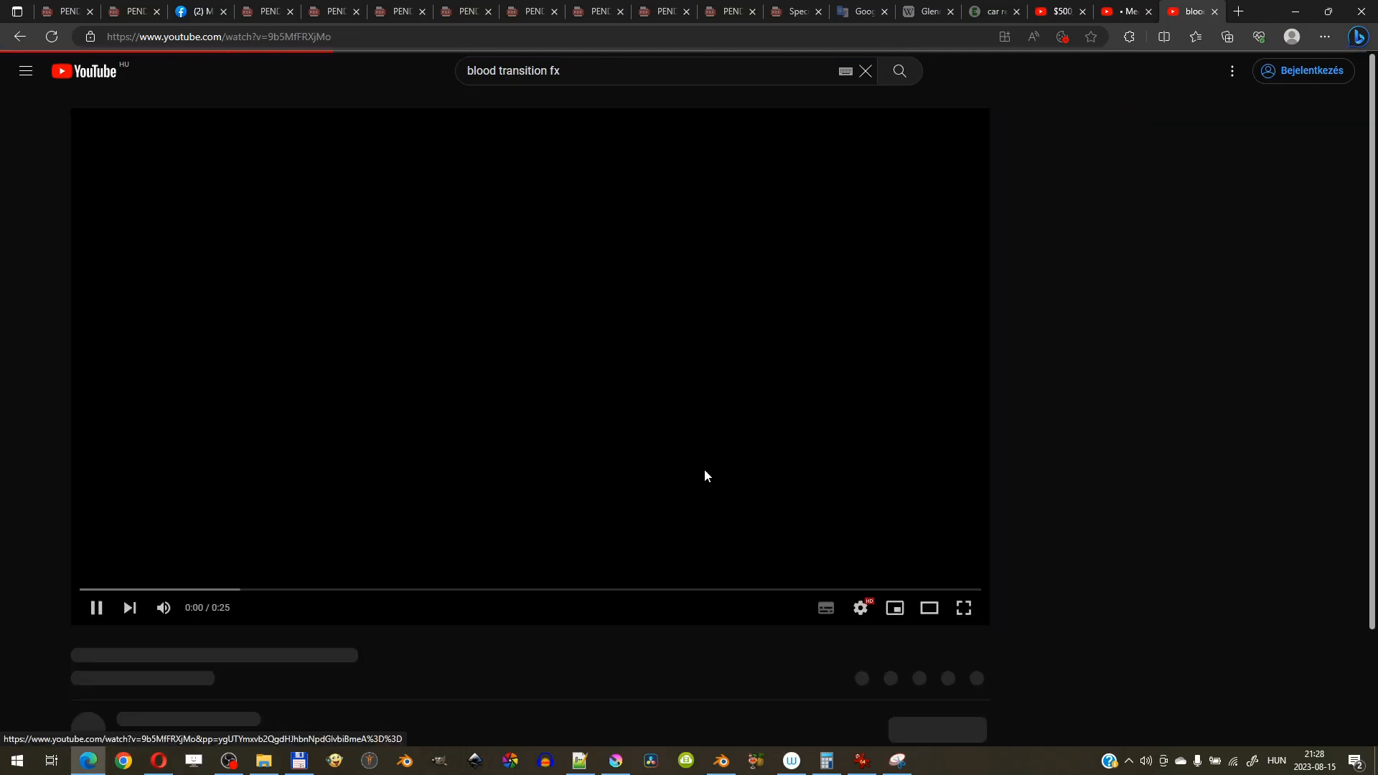
pyautogui.click(97, 608)
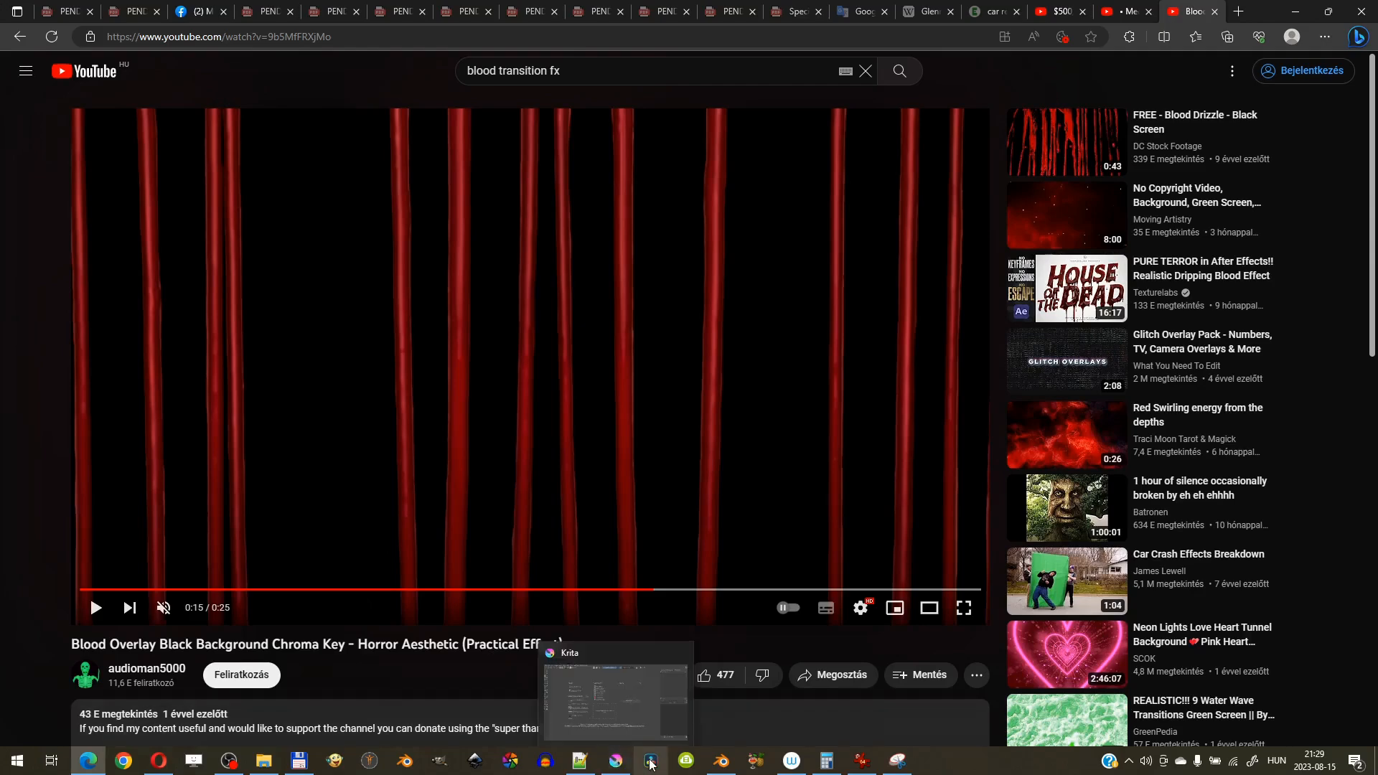
# Switch back to Blender and restore the full Video Editing layout with the whole preview frame in view.
pyautogui.click(726, 763)
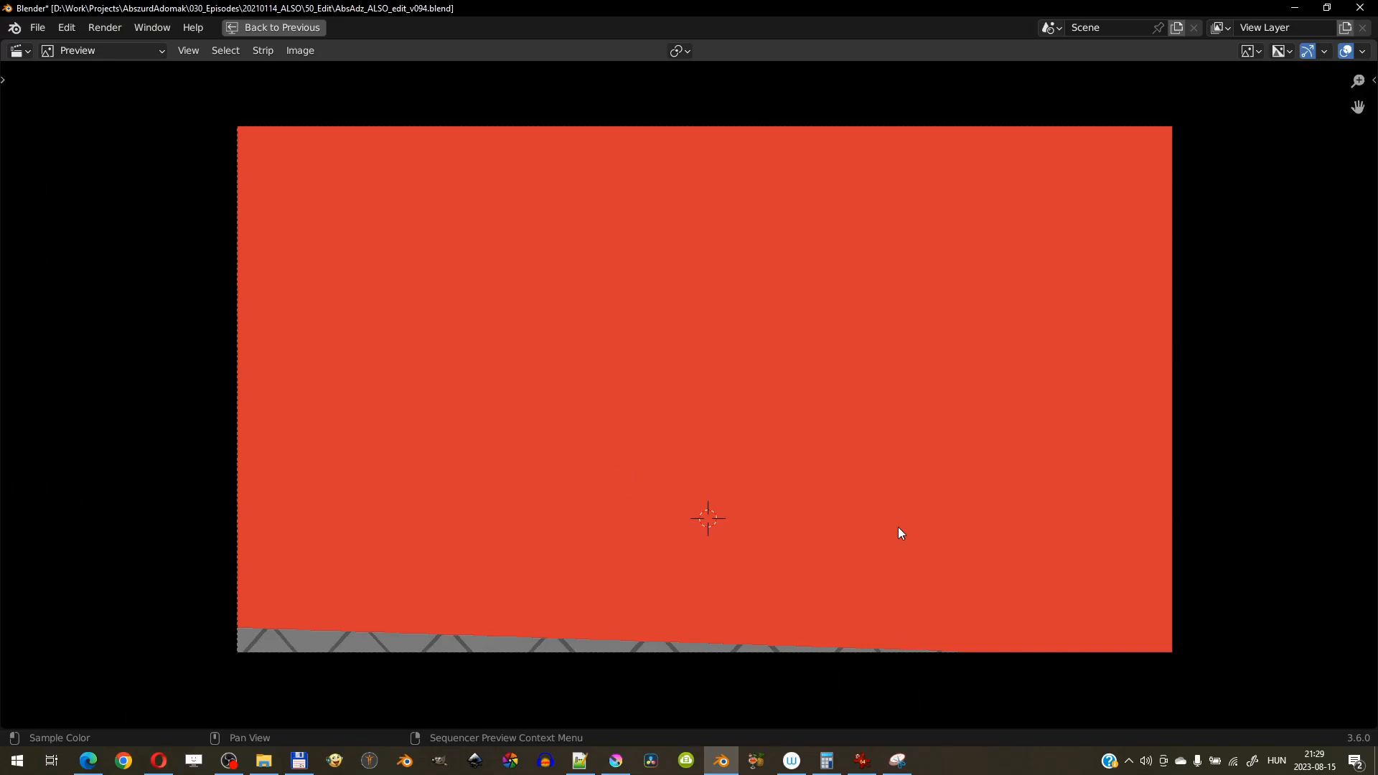
pyautogui.hotkey('ctrl', 'space')
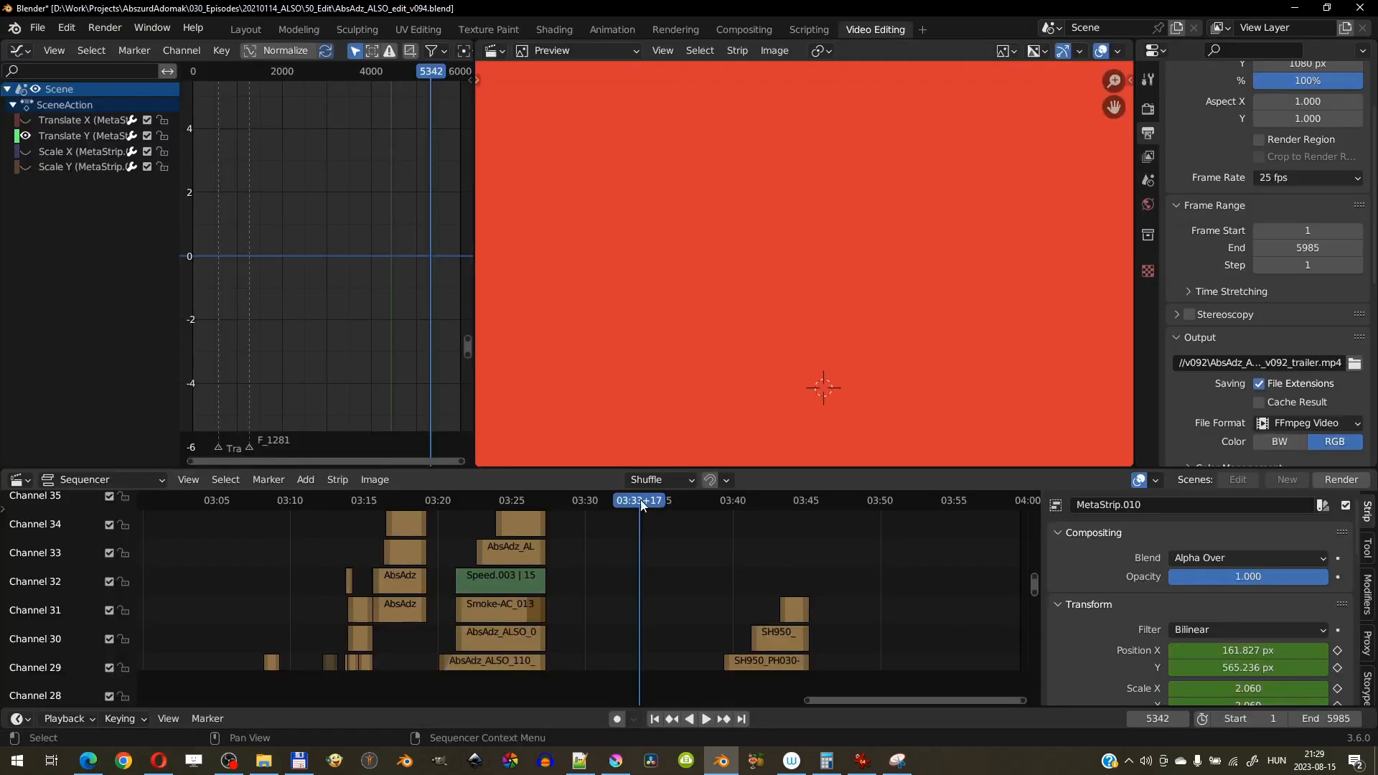
pyautogui.scroll(-3, 756, 207)
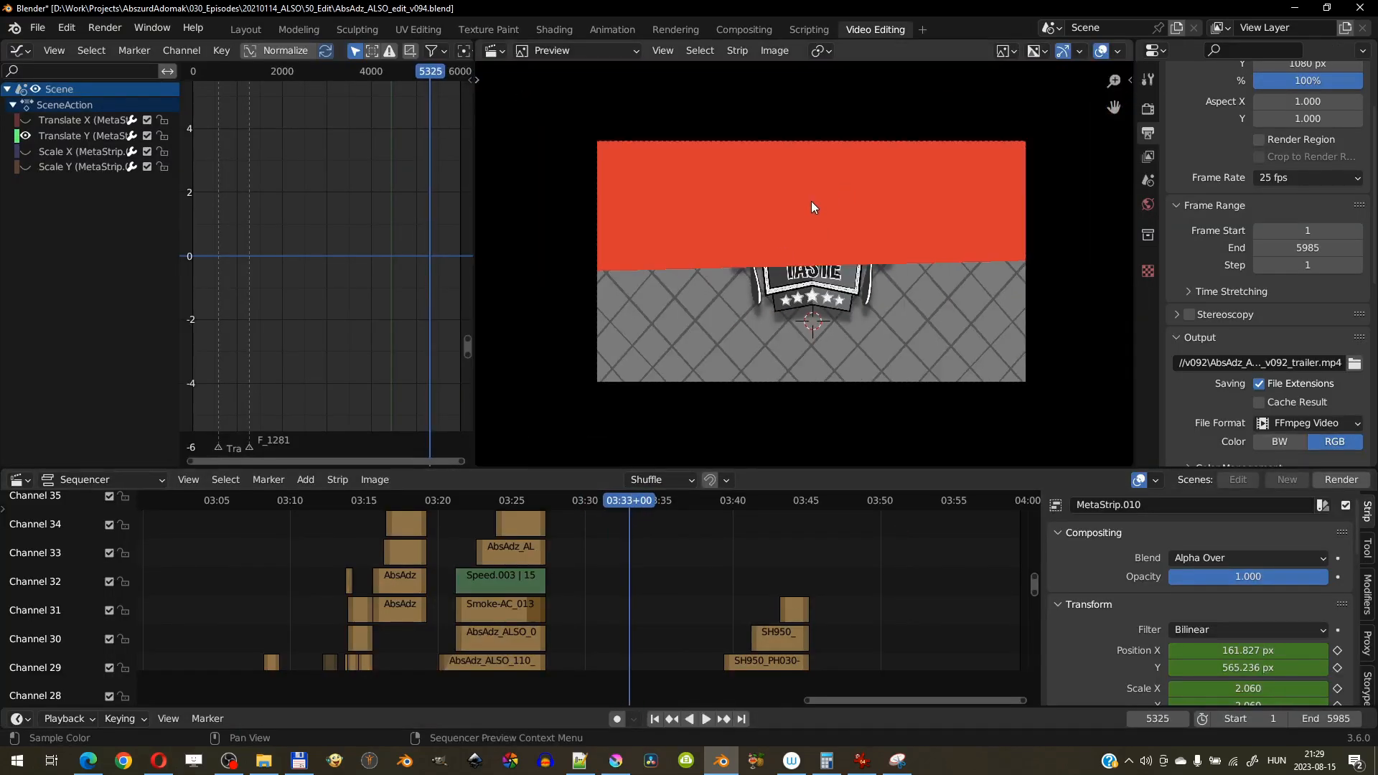
pyautogui.scroll(5, 664, 529)
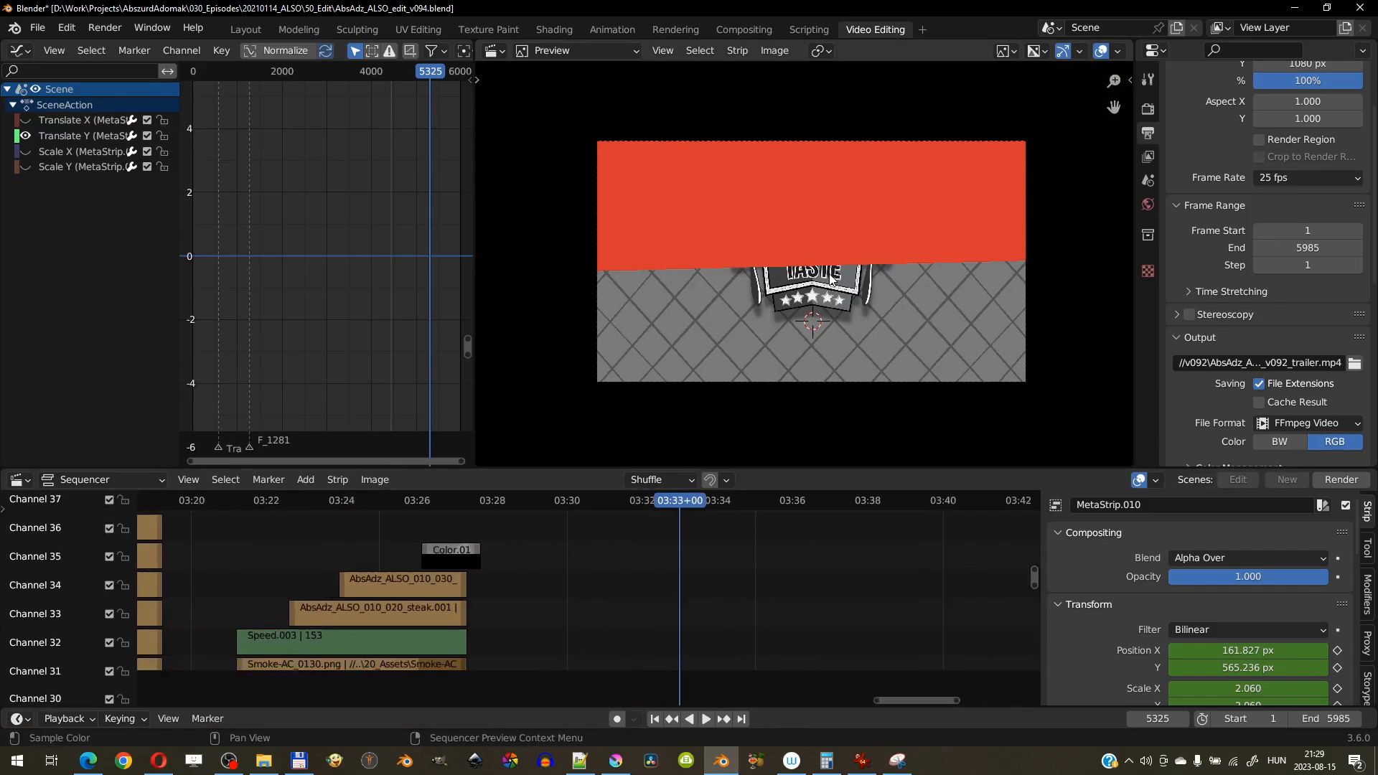
# Move the playhead to frame 5206, just past the end of the Color strip on channel 35.
pyautogui.moveTo(776, 587); pyautogui.dragTo(887, 575, button='middle')
pyautogui.moveTo(607, 502); pyautogui.dragTo(612, 505)
pyautogui.press('space')
pyautogui.scroll(1, 651, 271)
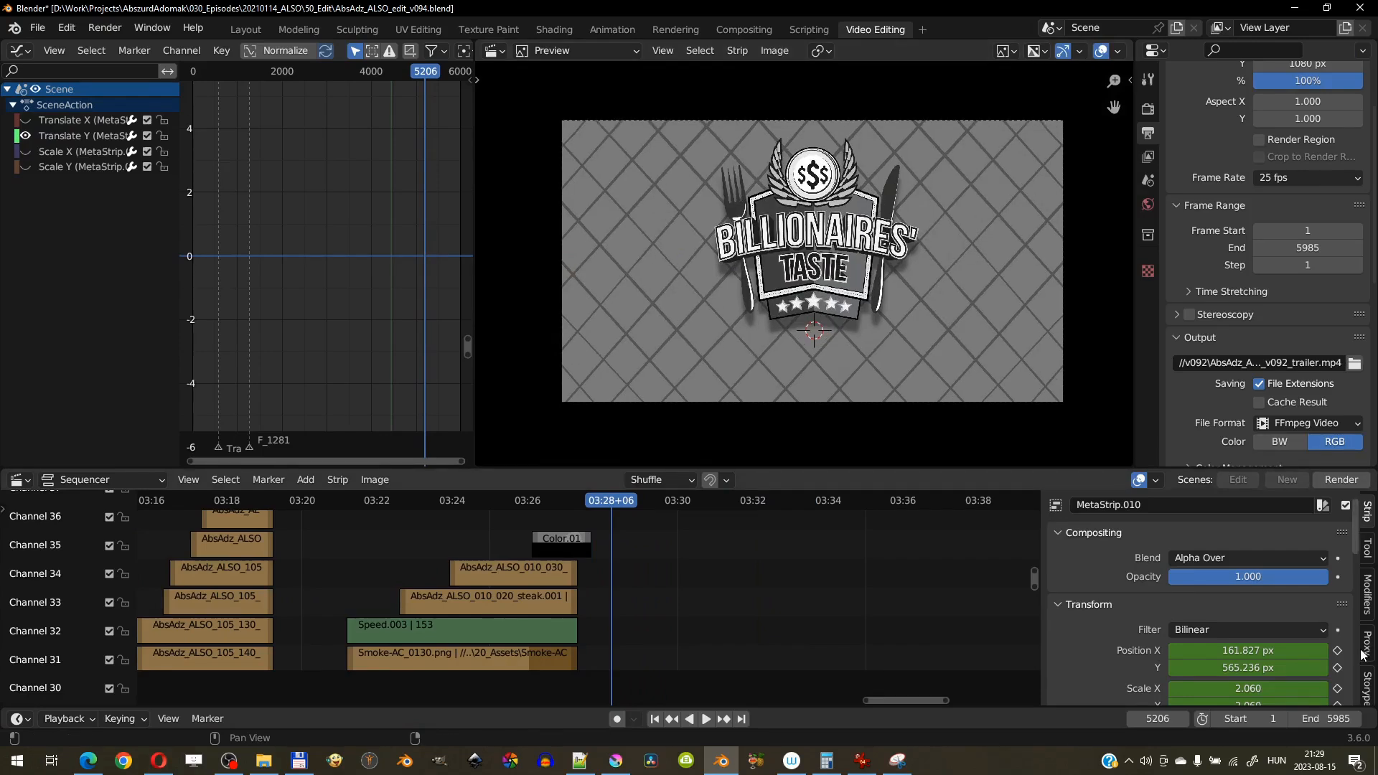
# Show the Storypencil settings in the sequencer.
pyautogui.scroll(-1, 1373, 656)
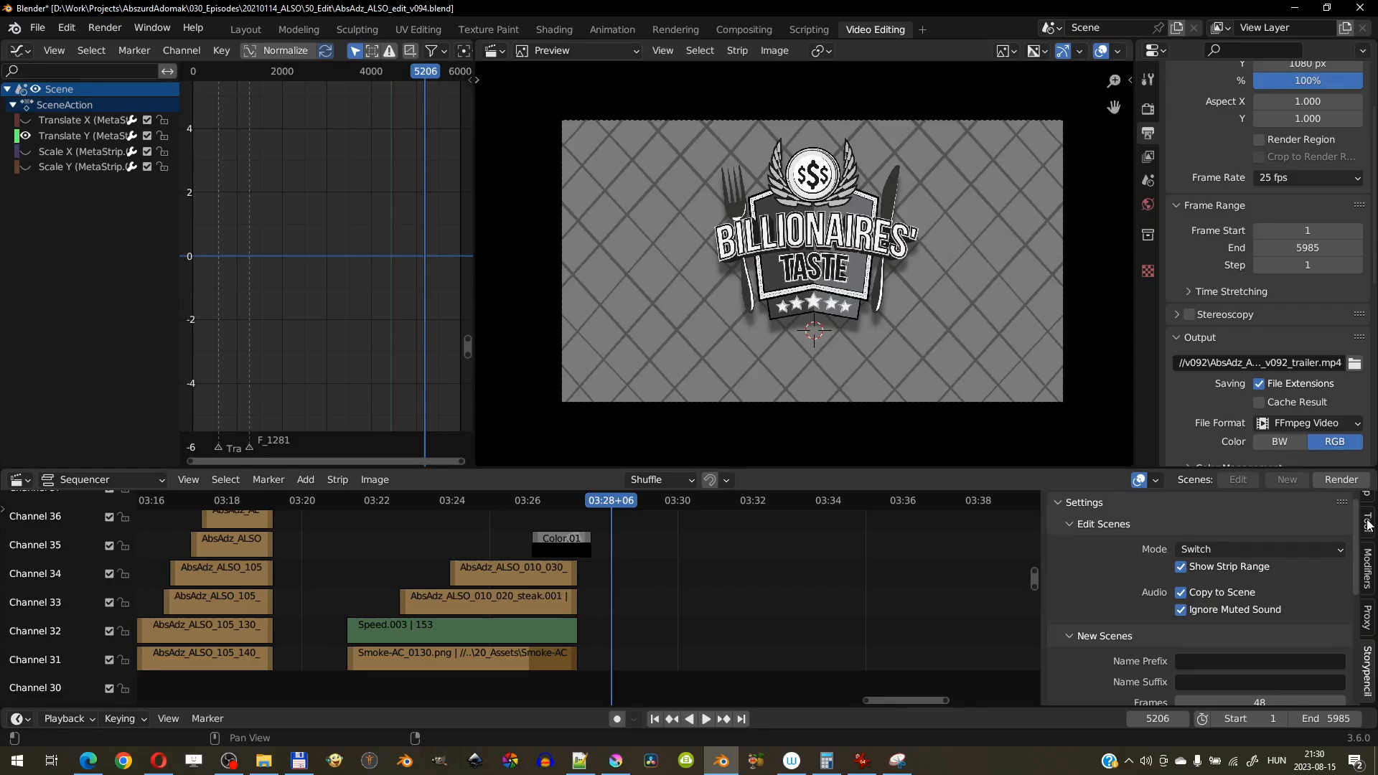
pyautogui.click(1367, 549)
pyautogui.click(1368, 512)
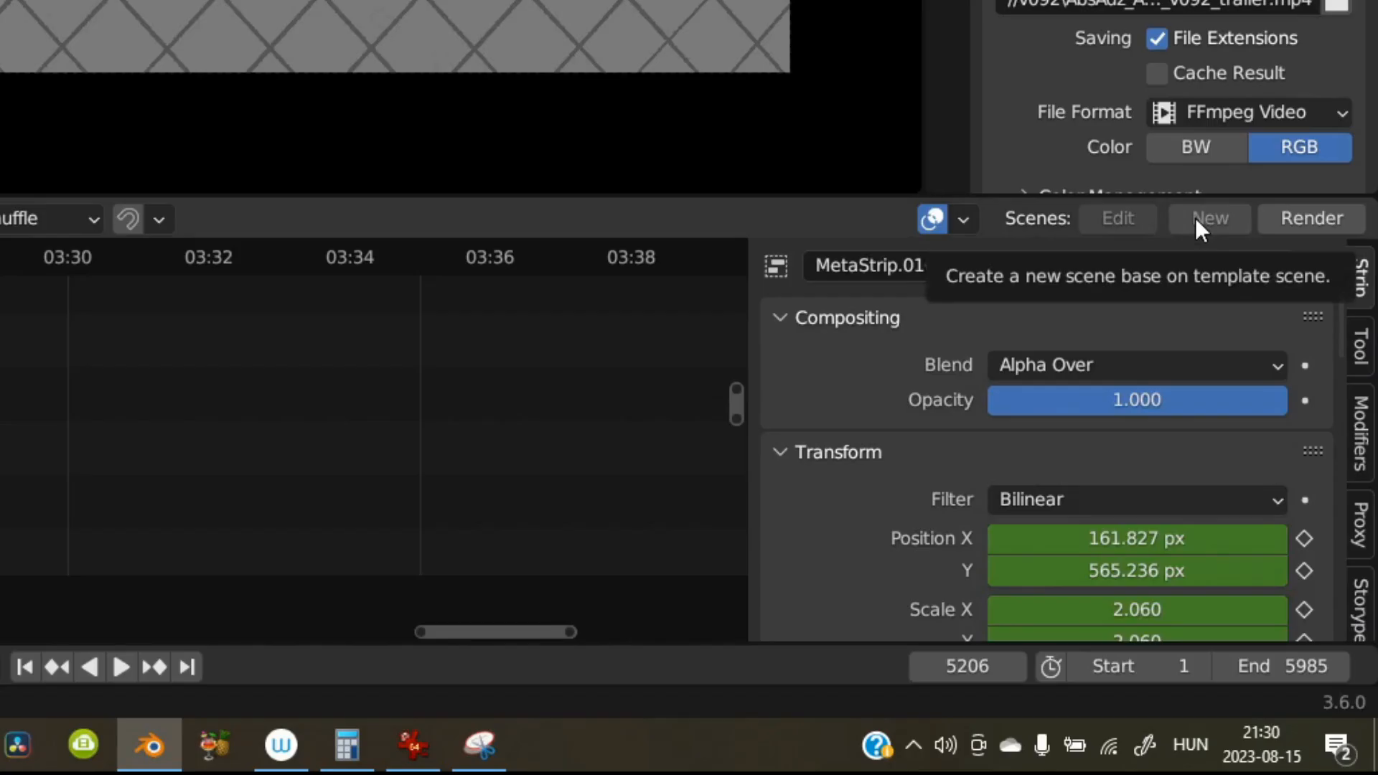
pyautogui.click(1360, 607)
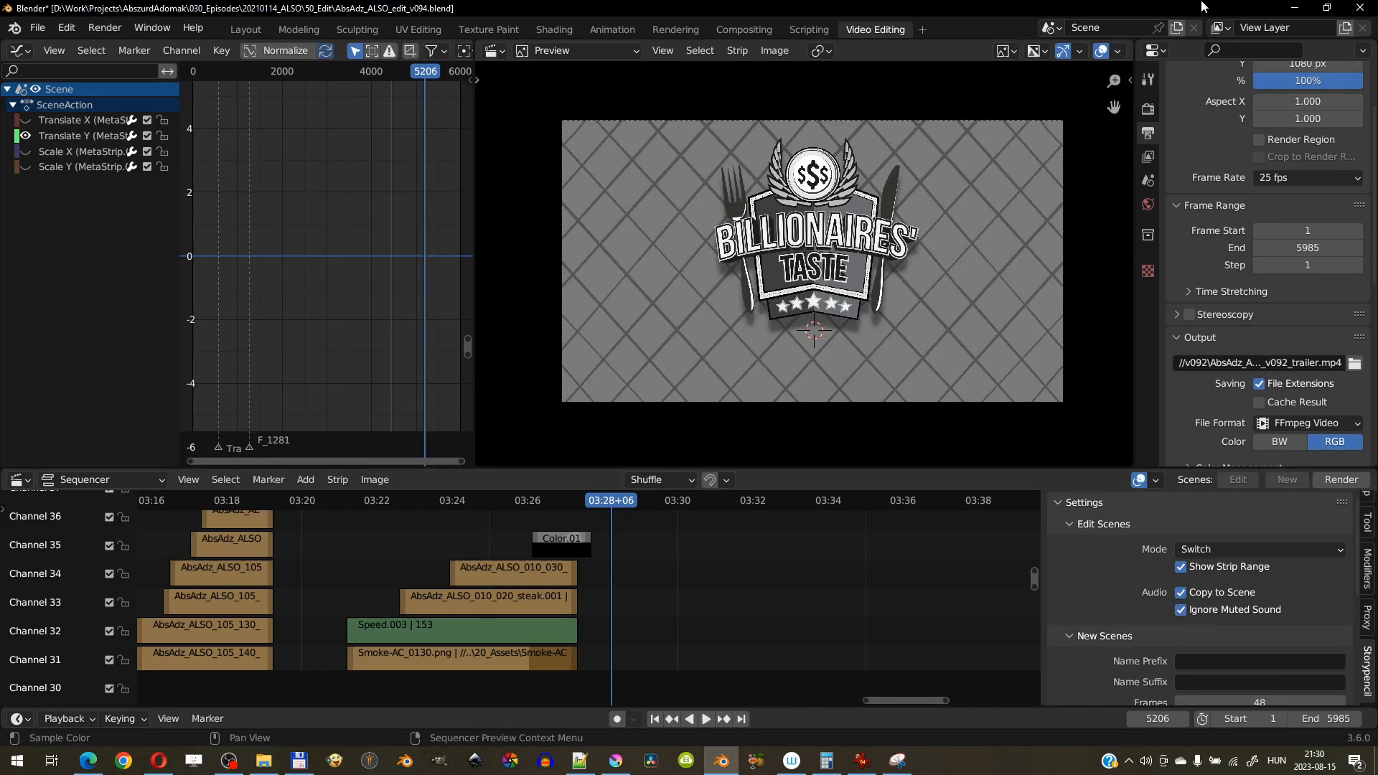
# Look up the Storypencil - Storyboard Tools add-on in the preferences, examine its details, and close the preferences.
pyautogui.click(66, 27)
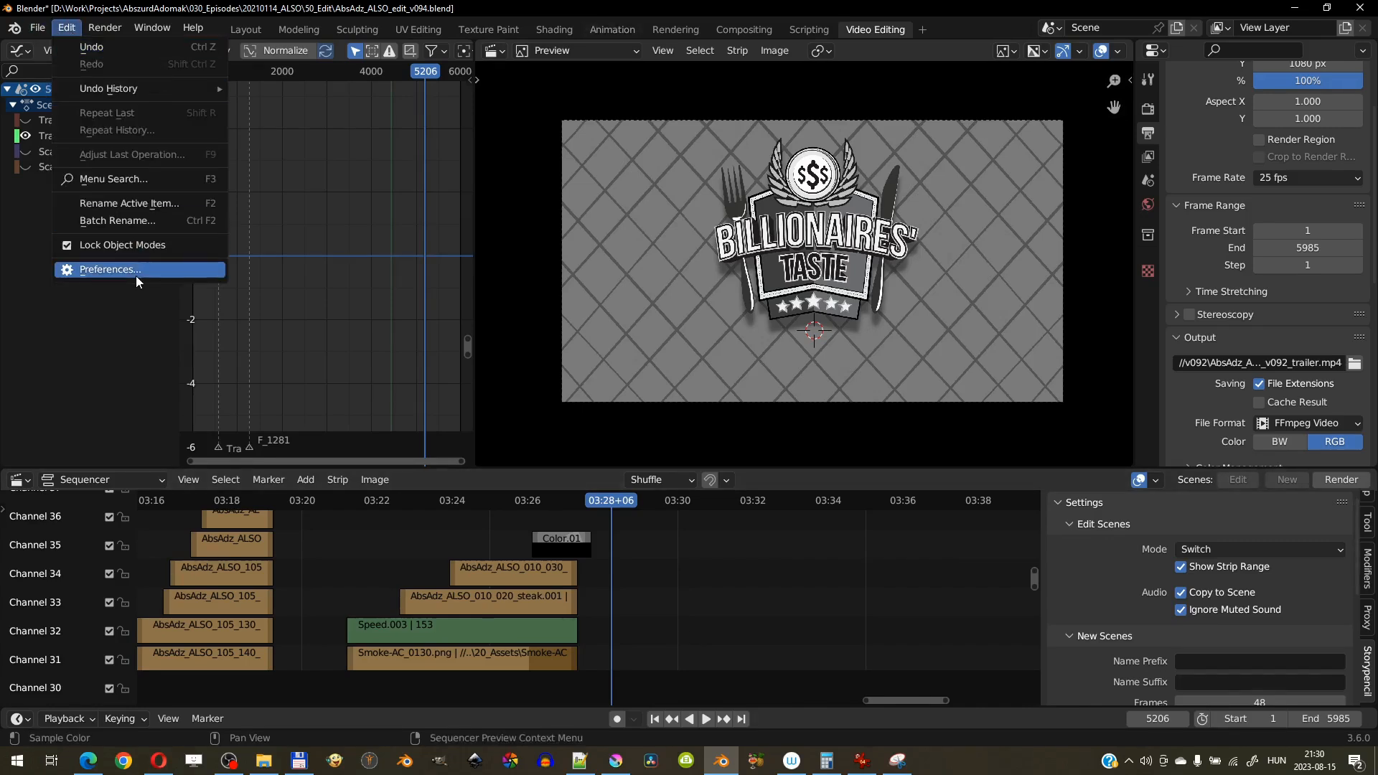
pyautogui.click(110, 269)
pyautogui.click(682, 156)
pyautogui.write('sto')
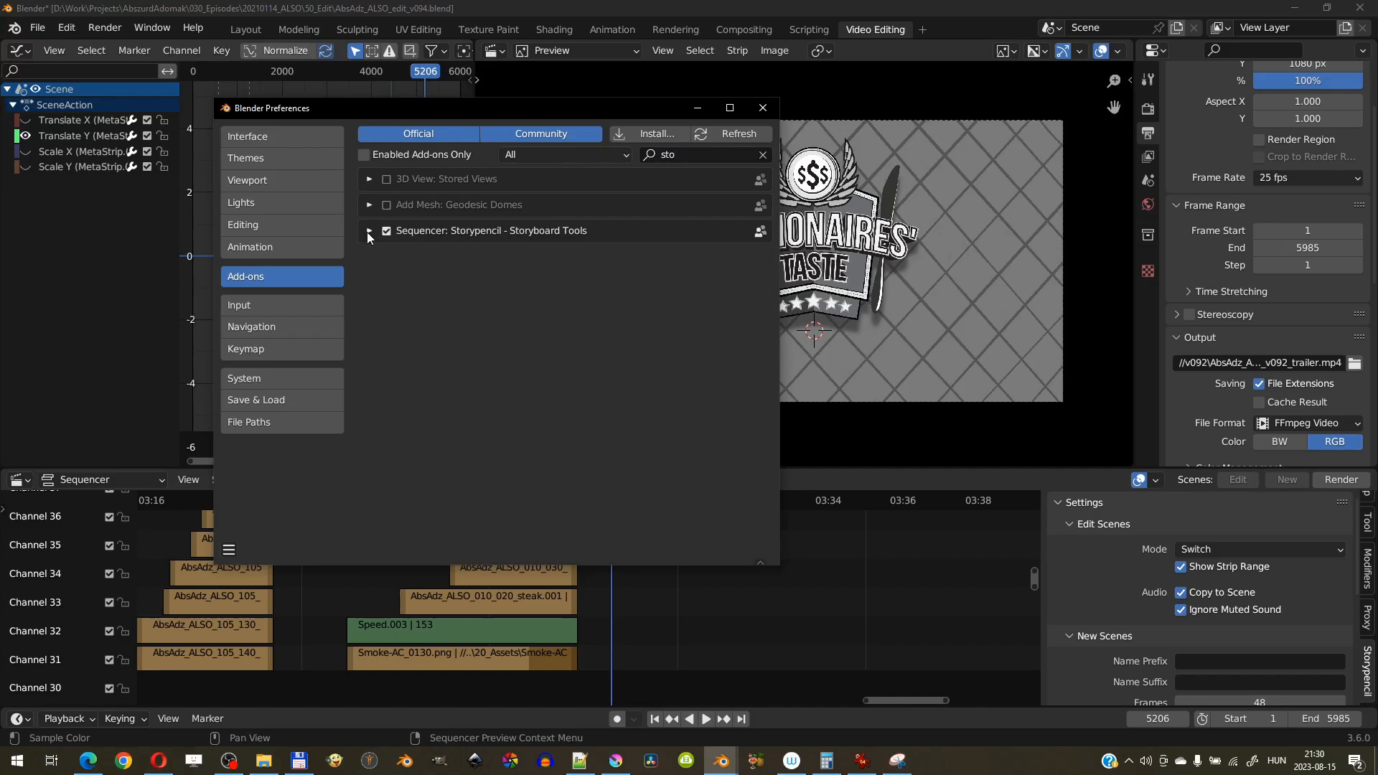
pyautogui.click(369, 231)
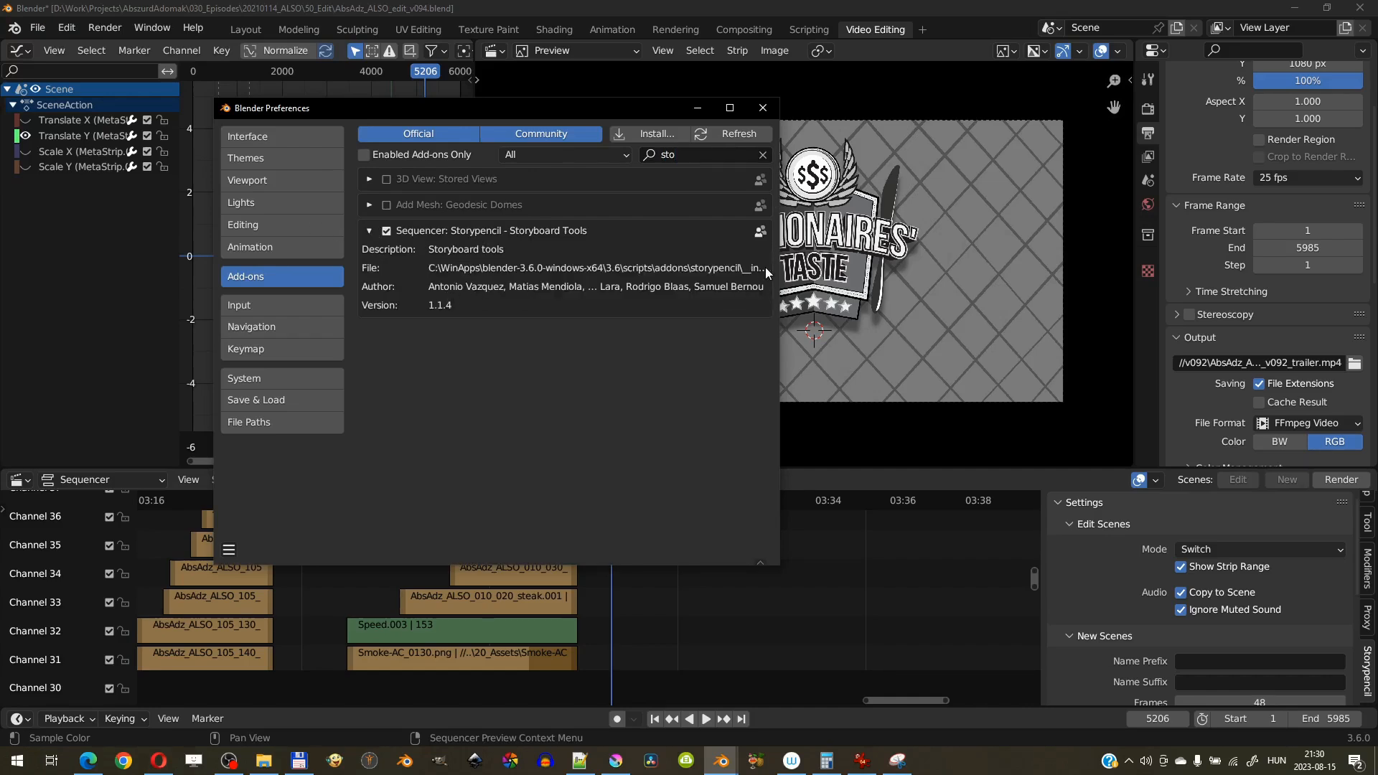
pyautogui.moveTo(784, 256); pyautogui.dragTo(1048, 258)
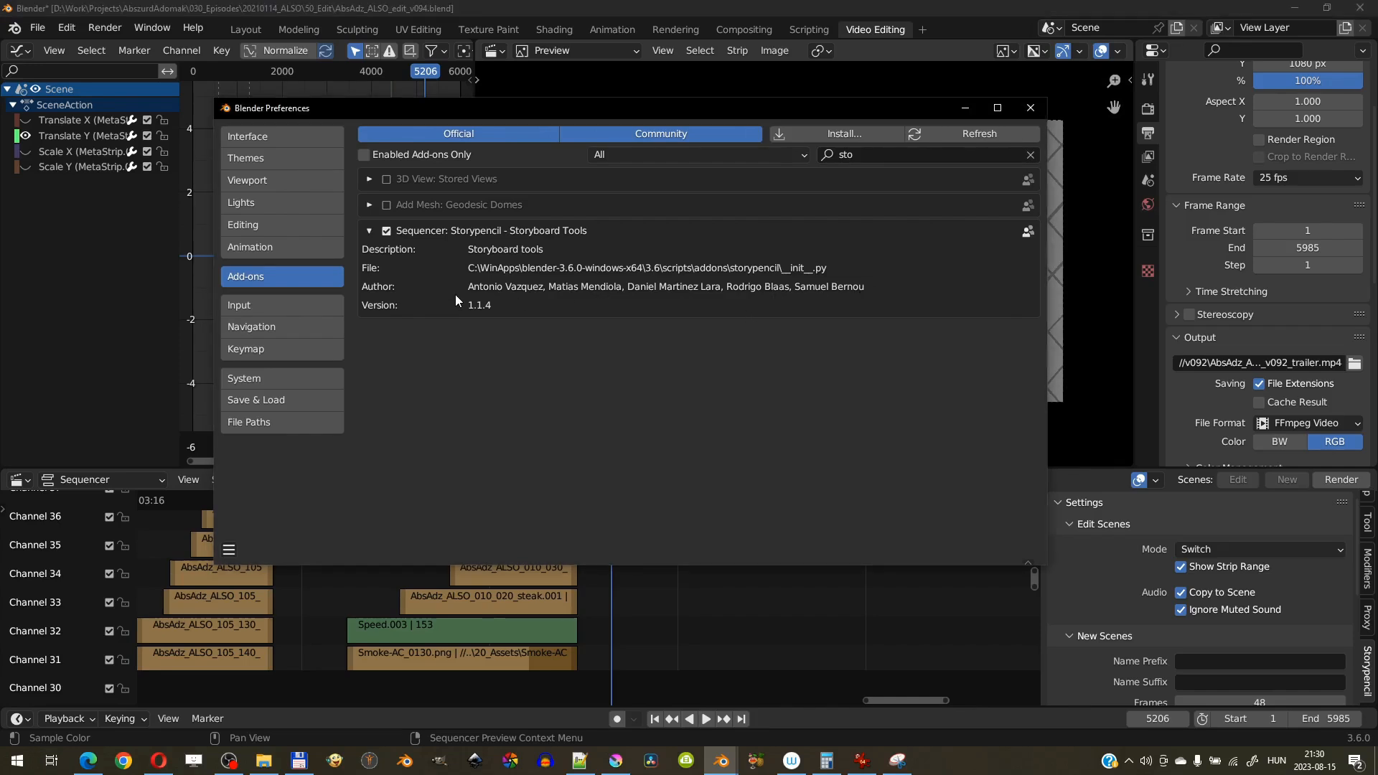
pyautogui.moveTo(1048, 264)
pyautogui.mouseDown()
pyautogui.moveTo(777, 266)
pyautogui.moveTo(1049, 260)
pyautogui.mouseUp()
pyautogui.moveTo(789, 273); pyautogui.dragTo(1049, 274)
pyautogui.click(1031, 108)
# Save the project file and deselect all strips in the sequencer.
pyautogui.scroll(-3, 1302, 608)
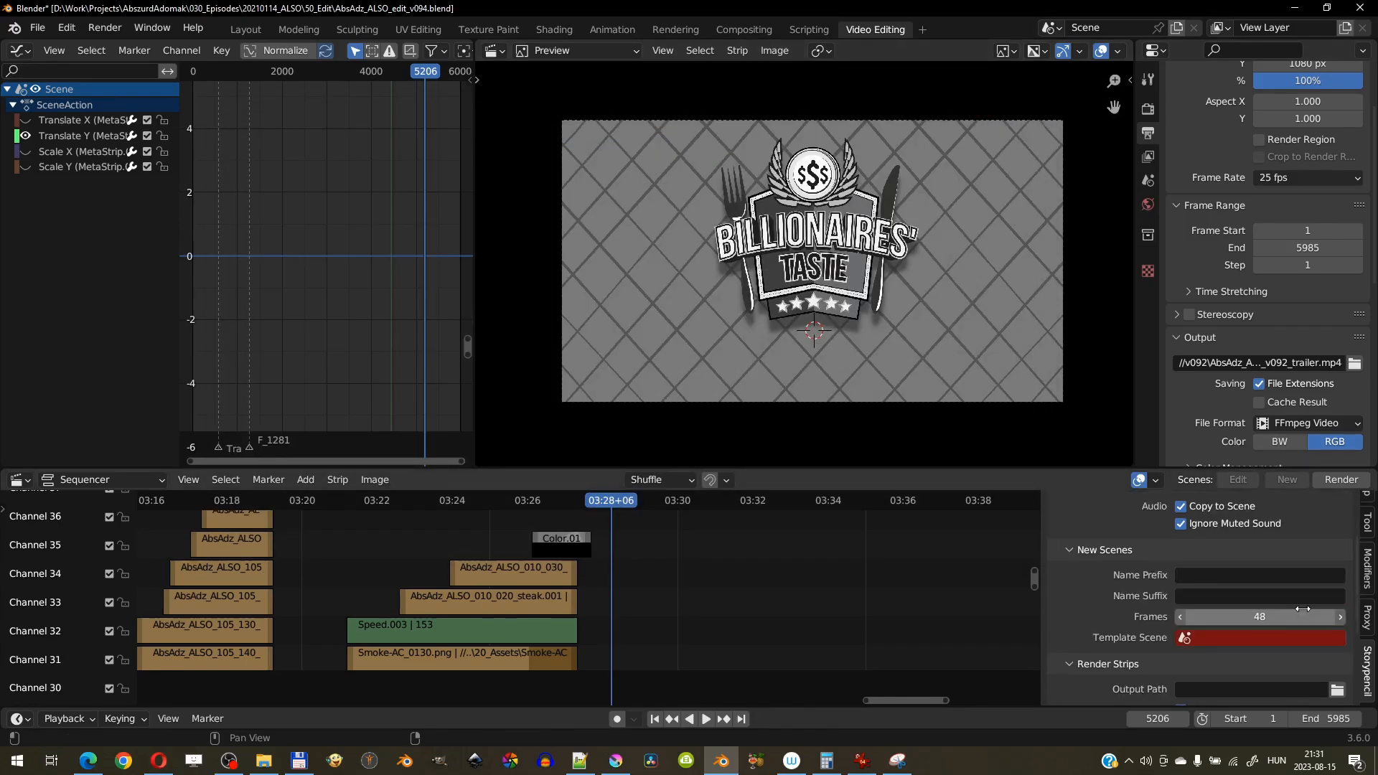
pyautogui.hotkey('ctrl', 's')
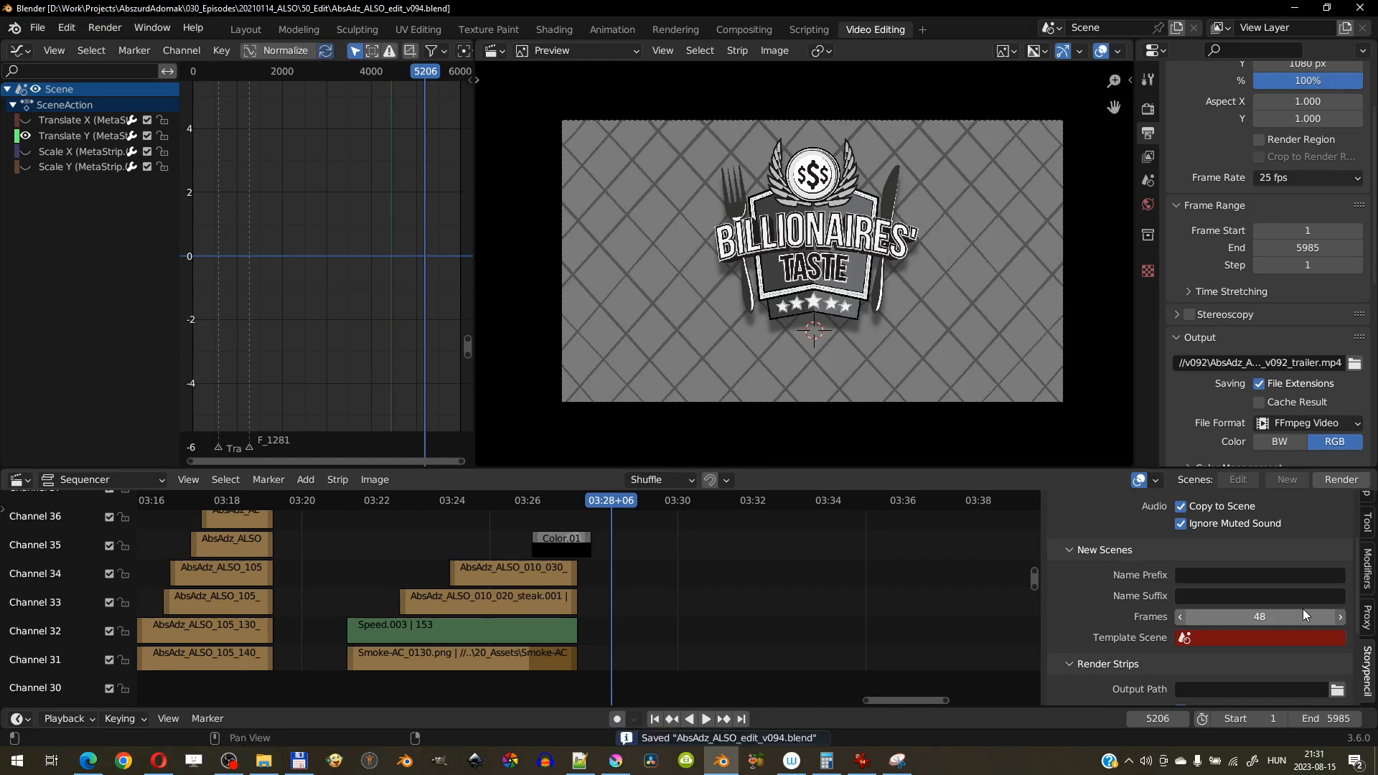
pyautogui.click(735, 580)
pyautogui.moveTo(734, 580); pyautogui.dragTo(701, 607, button='middle')
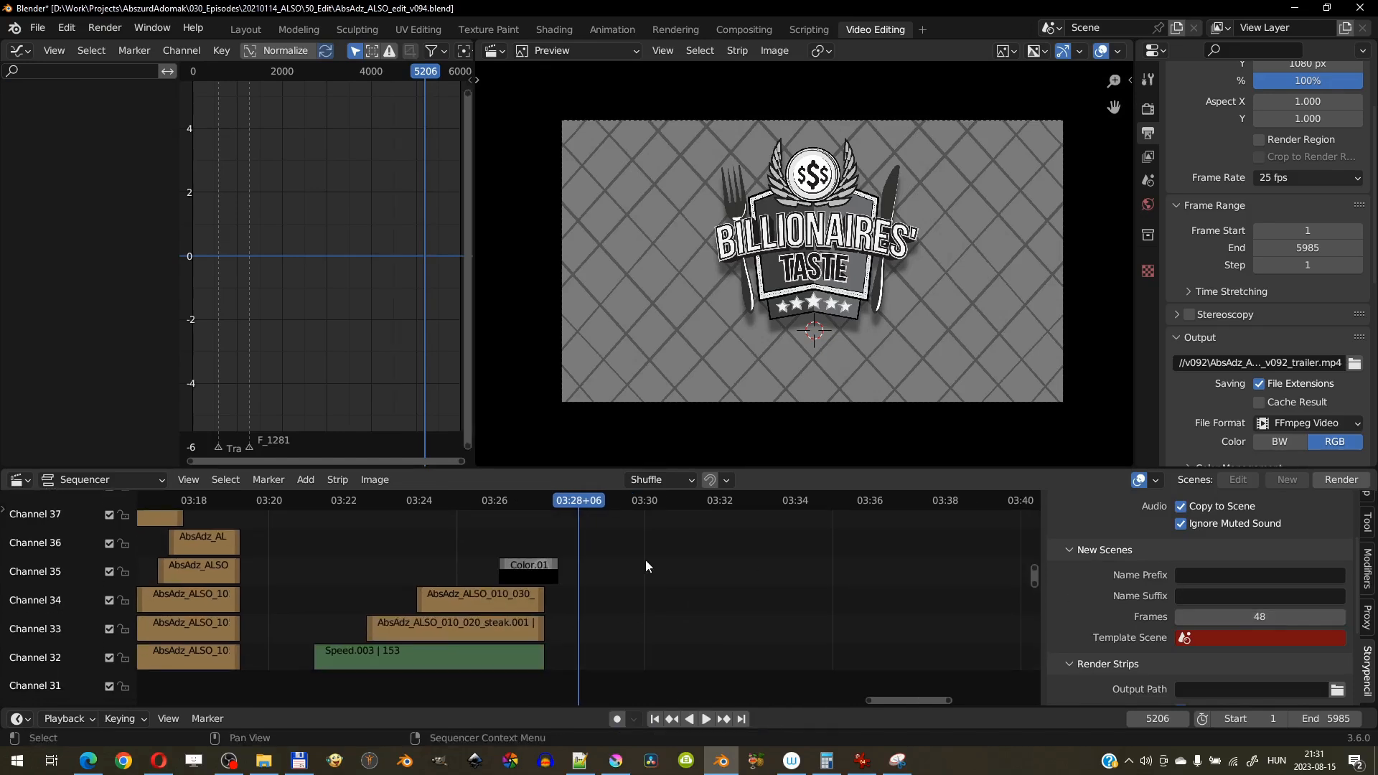
# Set Storypencil's template scene for new scenes to Scene.
pyautogui.click(1206, 639)
pyautogui.click(1139, 648)
pyautogui.click(1206, 639)
pyautogui.click(1214, 458)
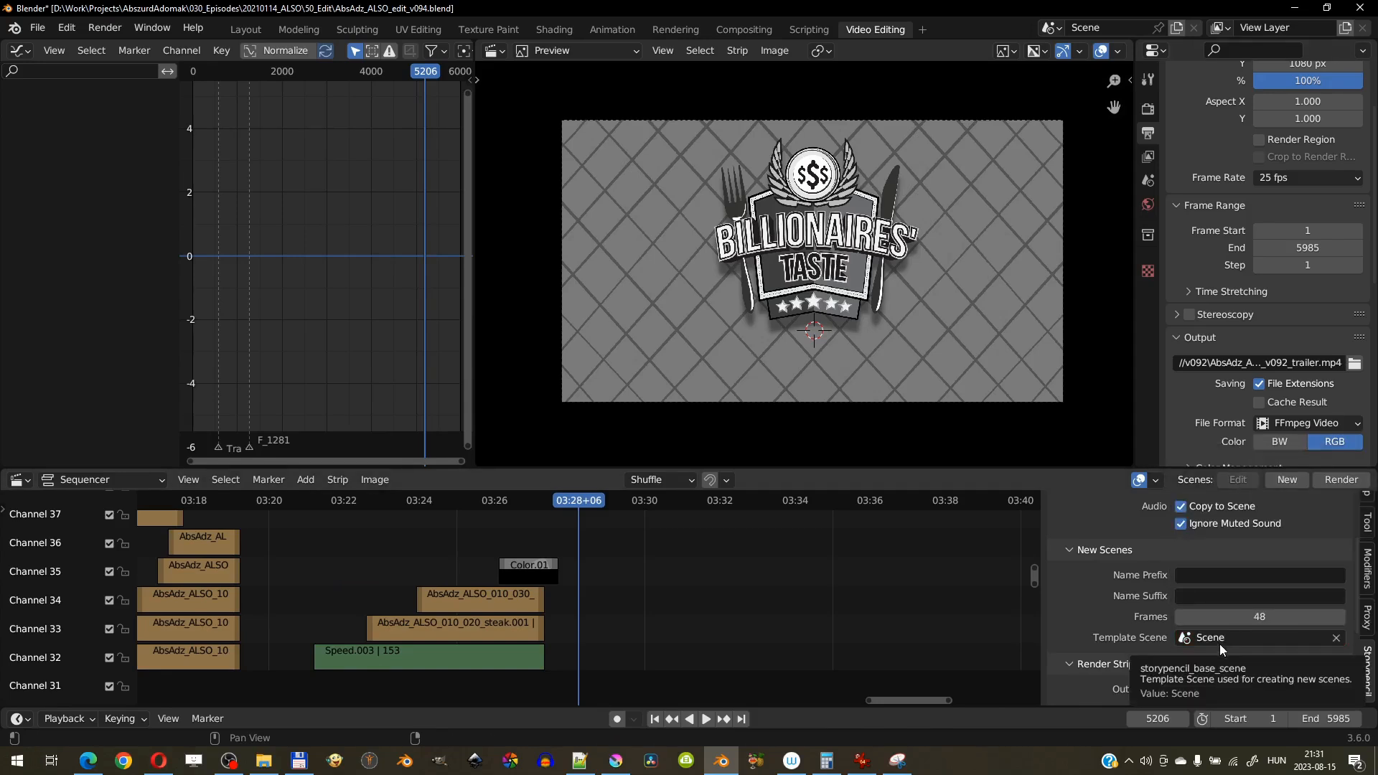
# Create a new empty scene and name it Template.
pyautogui.click(1053, 28)
pyautogui.click(1178, 28)
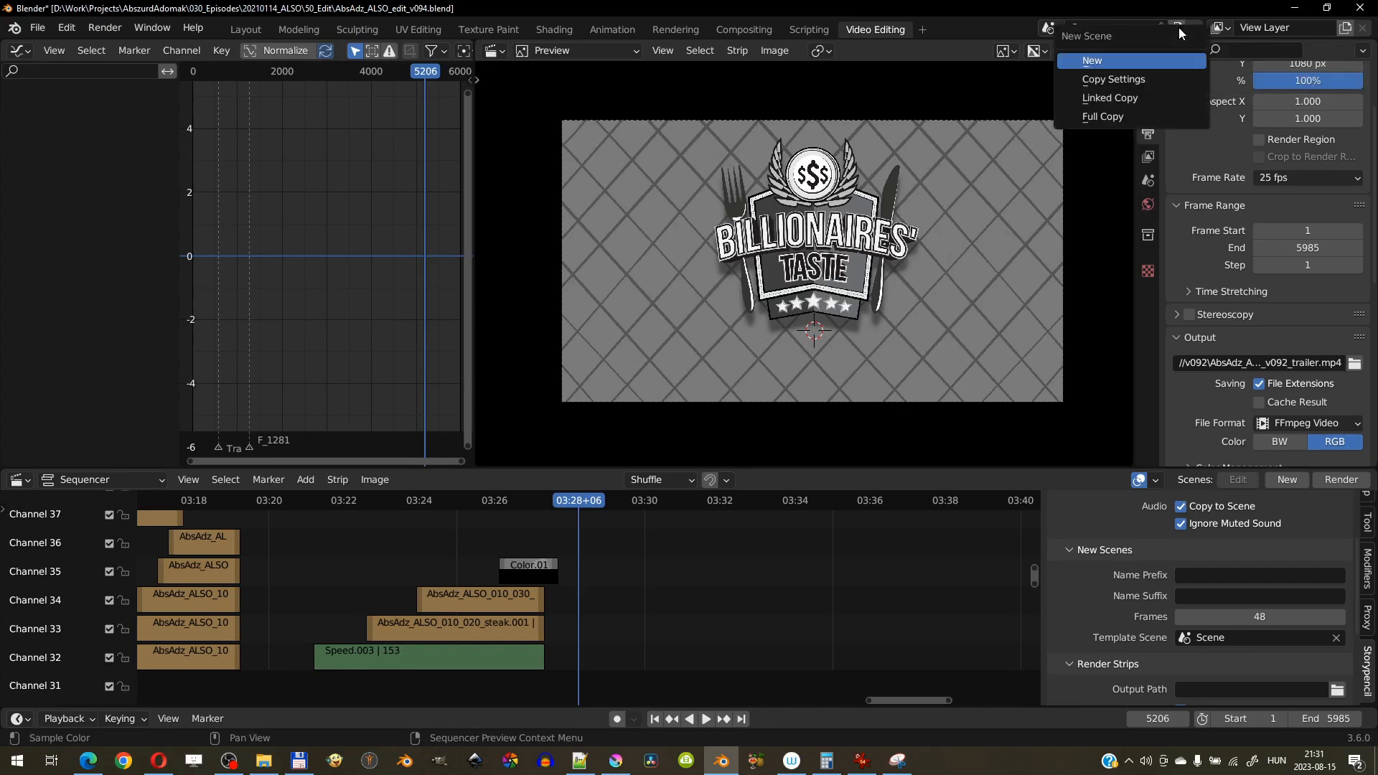
pyautogui.click(1099, 60)
pyautogui.doubleClick(1115, 28)
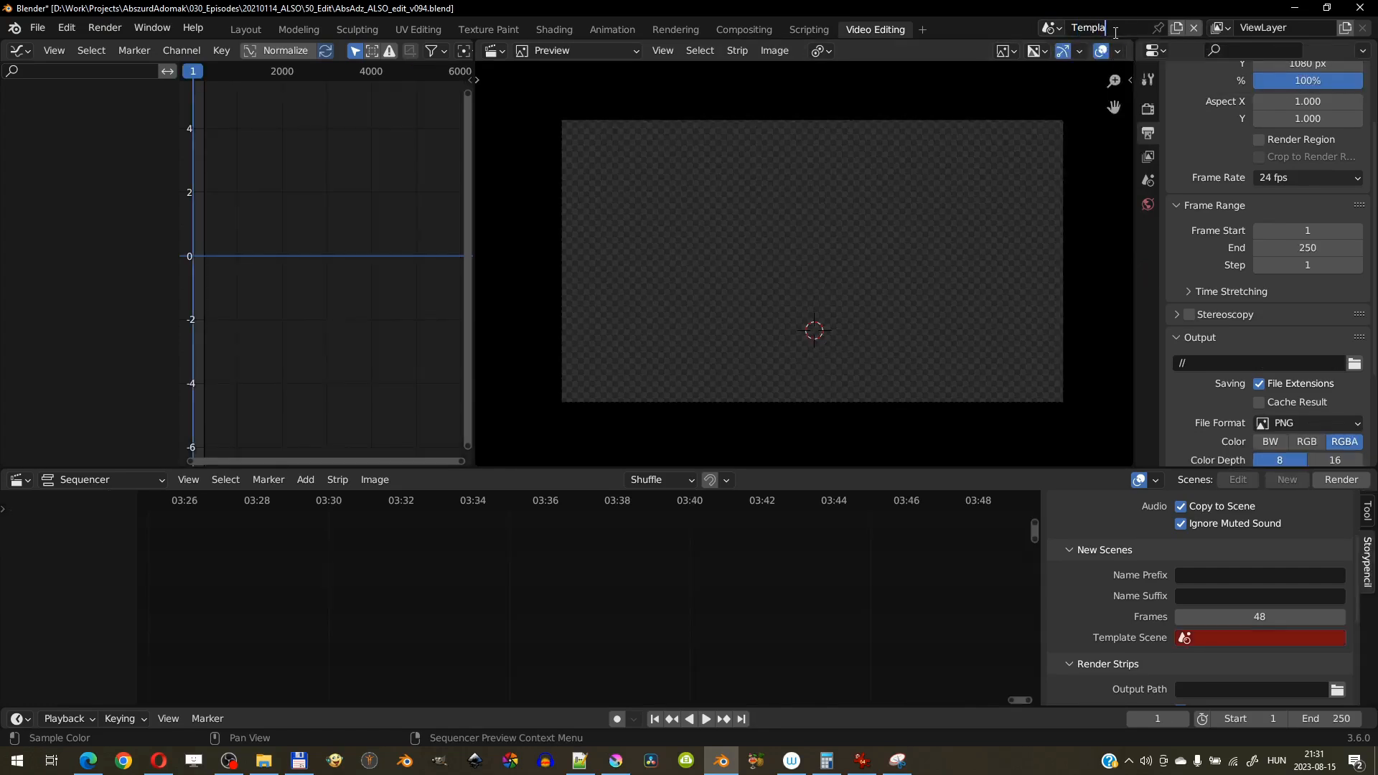
# Switch back to the video edit's scene and rename it ALSO_edit_SC.
pyautogui.click(1053, 28)
pyautogui.click(1063, 53)
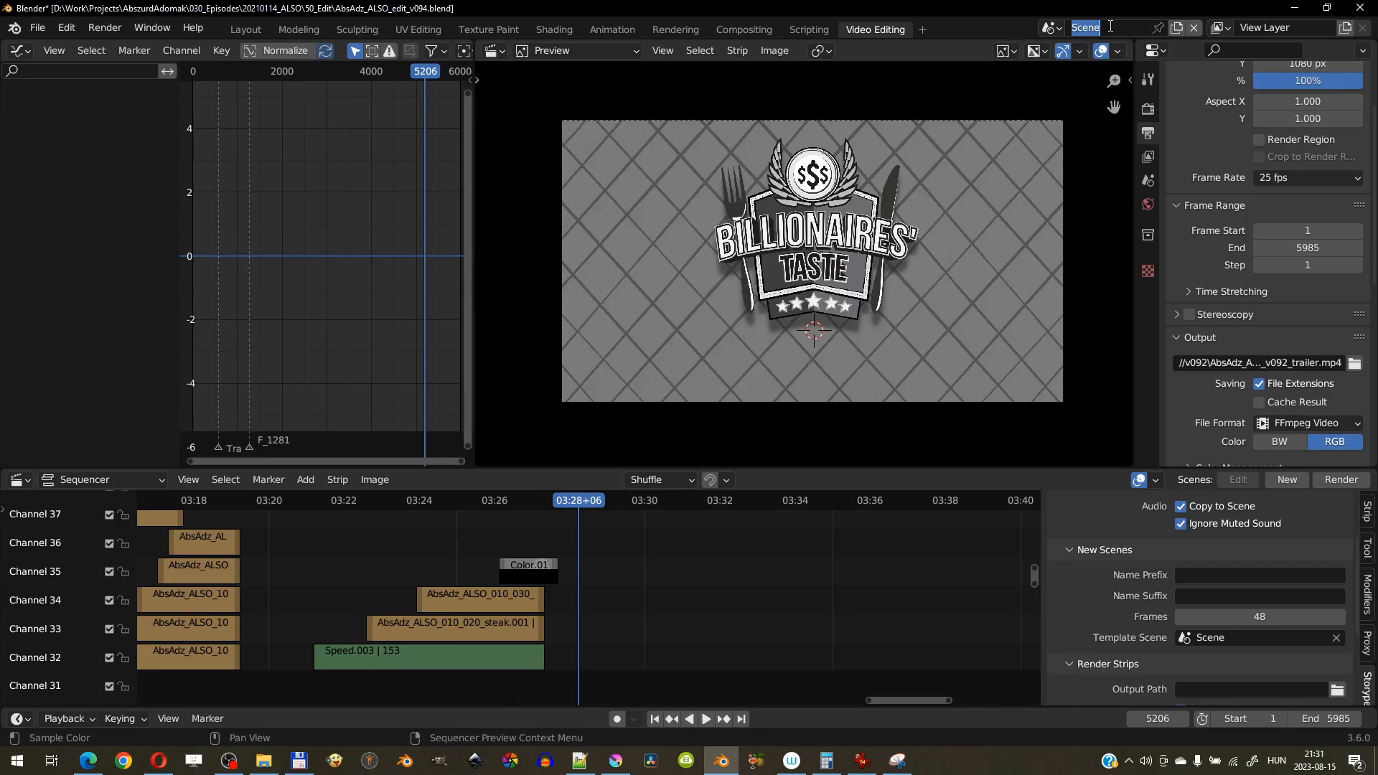
pyautogui.press('BackSpace')
pyautogui.press('BackSpace')
pyautogui.write('ALSO_edit')
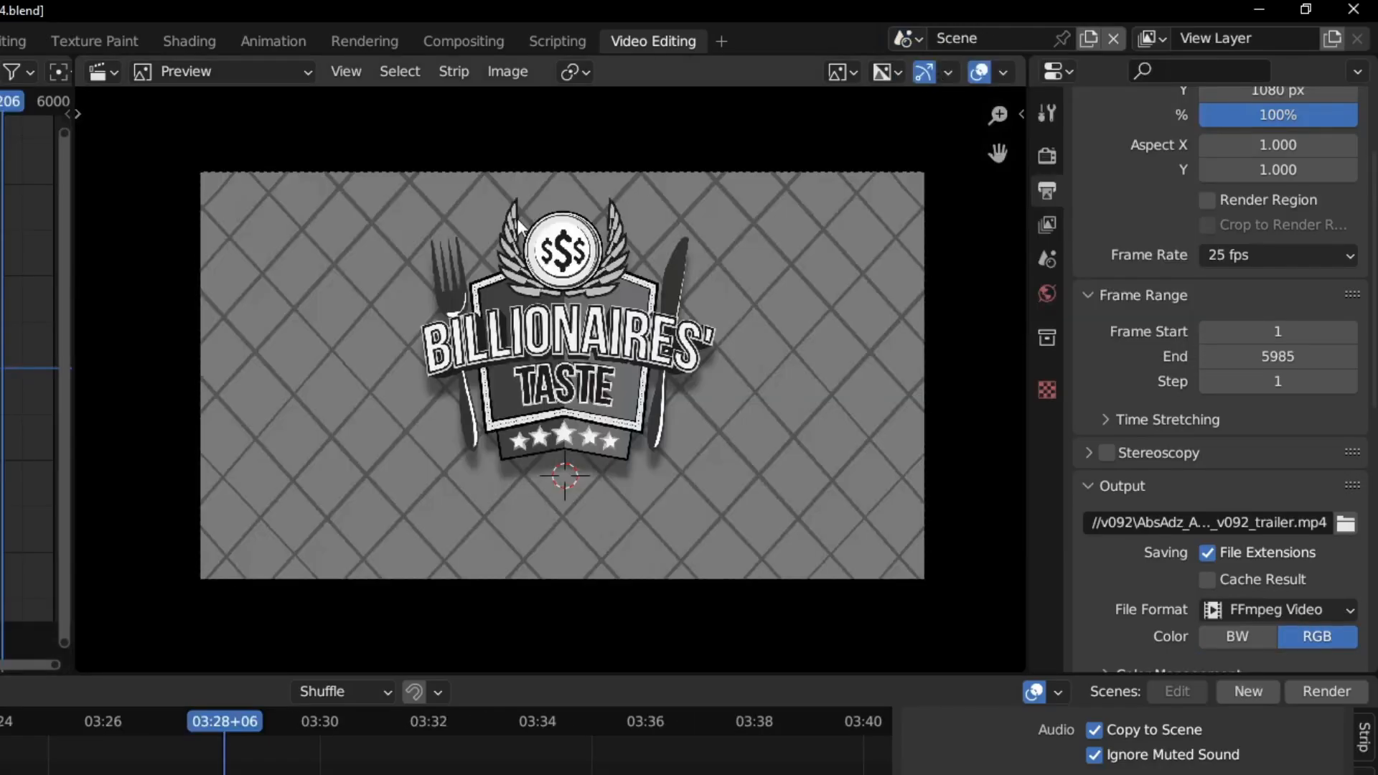
pyautogui.doubleClick(1111, 27)
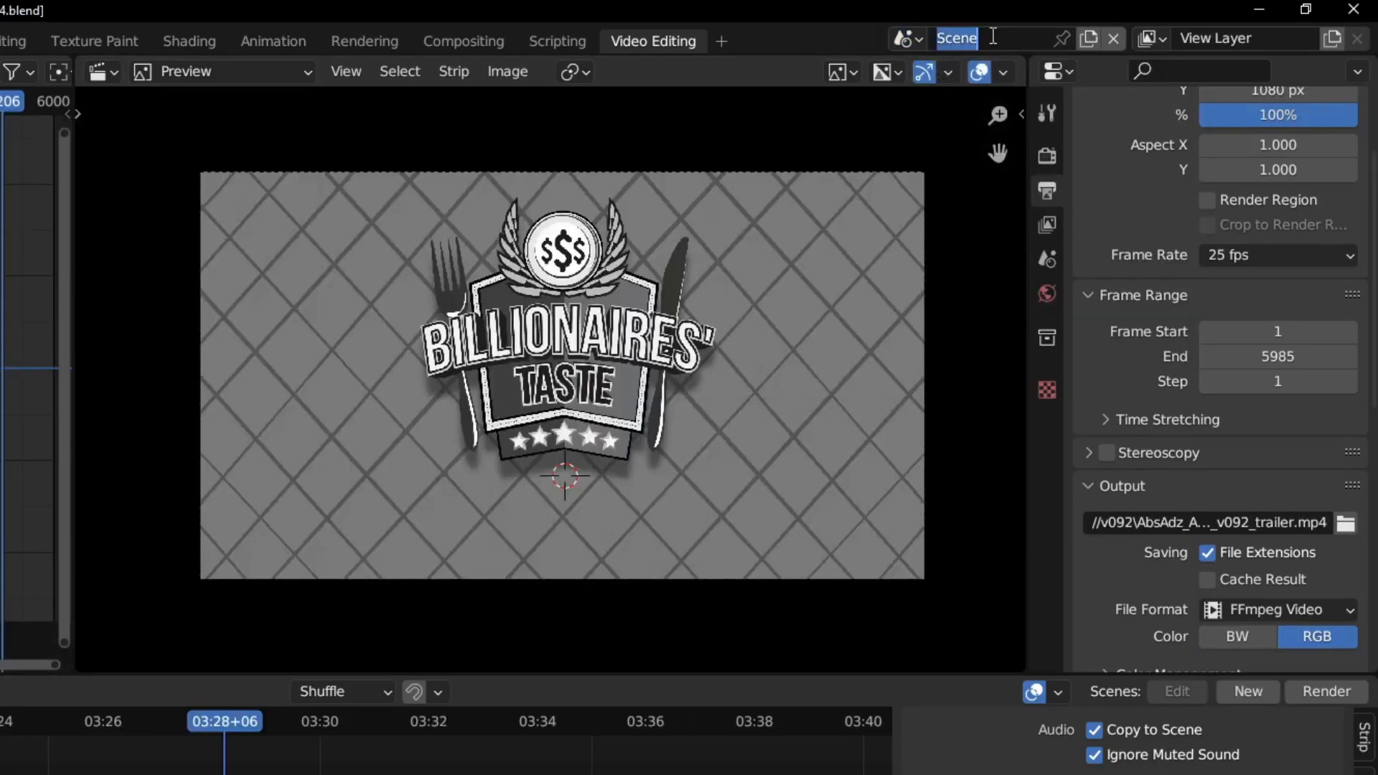
pyautogui.write('ALSO_edit_SC')
pyautogui.press('Return')
# Set Storypencil's template scene to Template and create a new scene strip named BloodWipe_SC.
pyautogui.click(1198, 639)
pyautogui.click(1213, 475)
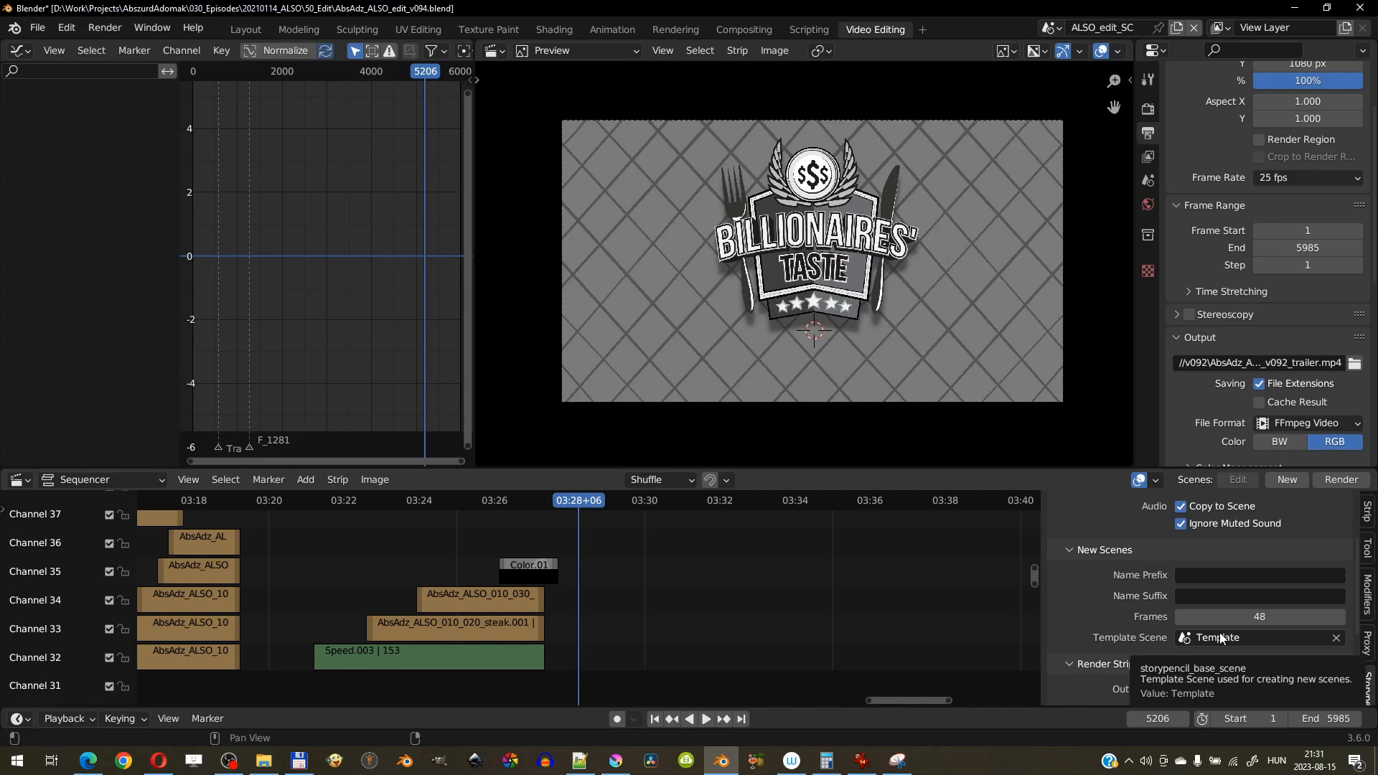
pyautogui.click(1287, 480)
pyautogui.click(1239, 504)
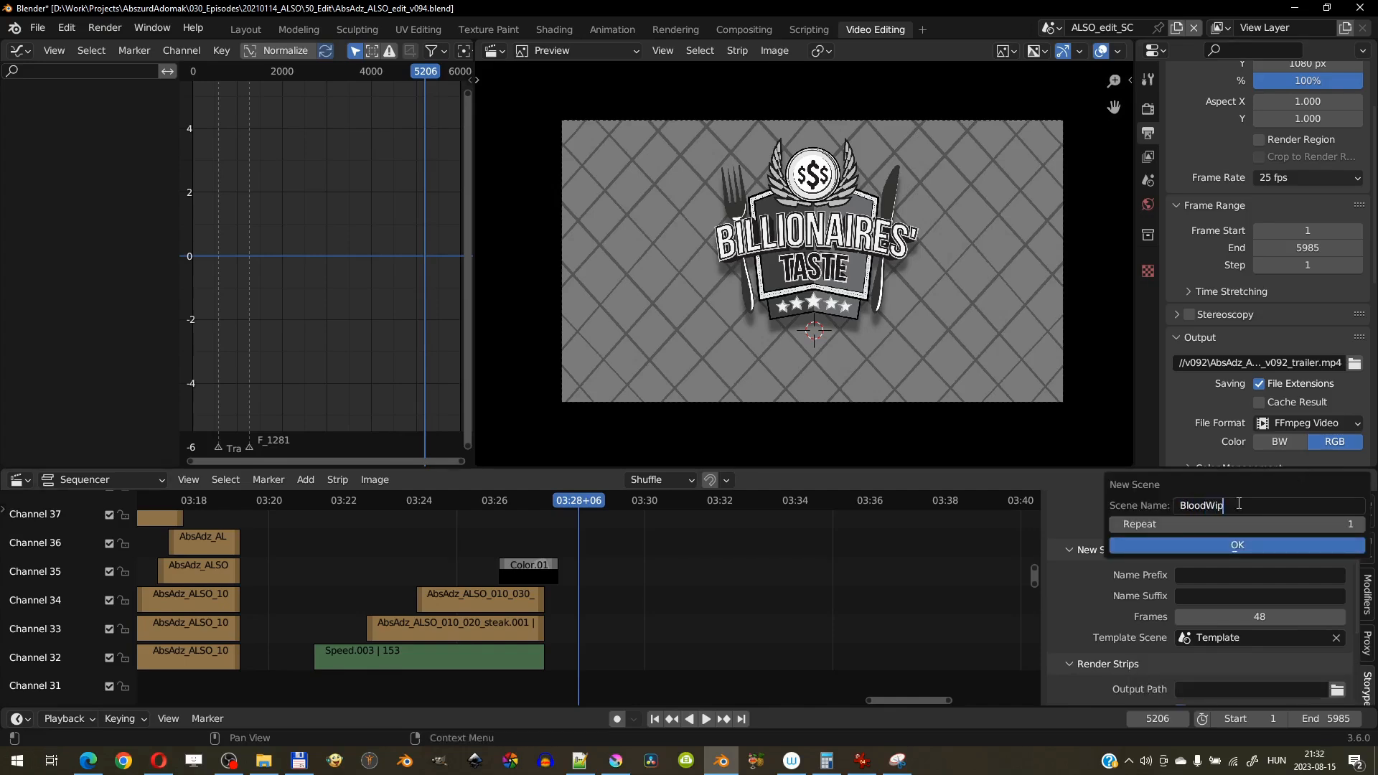
pyautogui.write('BloodWipe_SC')
pyautogui.click(1267, 546)
# Move the new BloodWipe_SC strip up to channel 21 in the sequencer.
pyautogui.moveTo(745, 564); pyautogui.dragTo(812, 668, button='middle')
pyautogui.scroll(3, 732, 657)
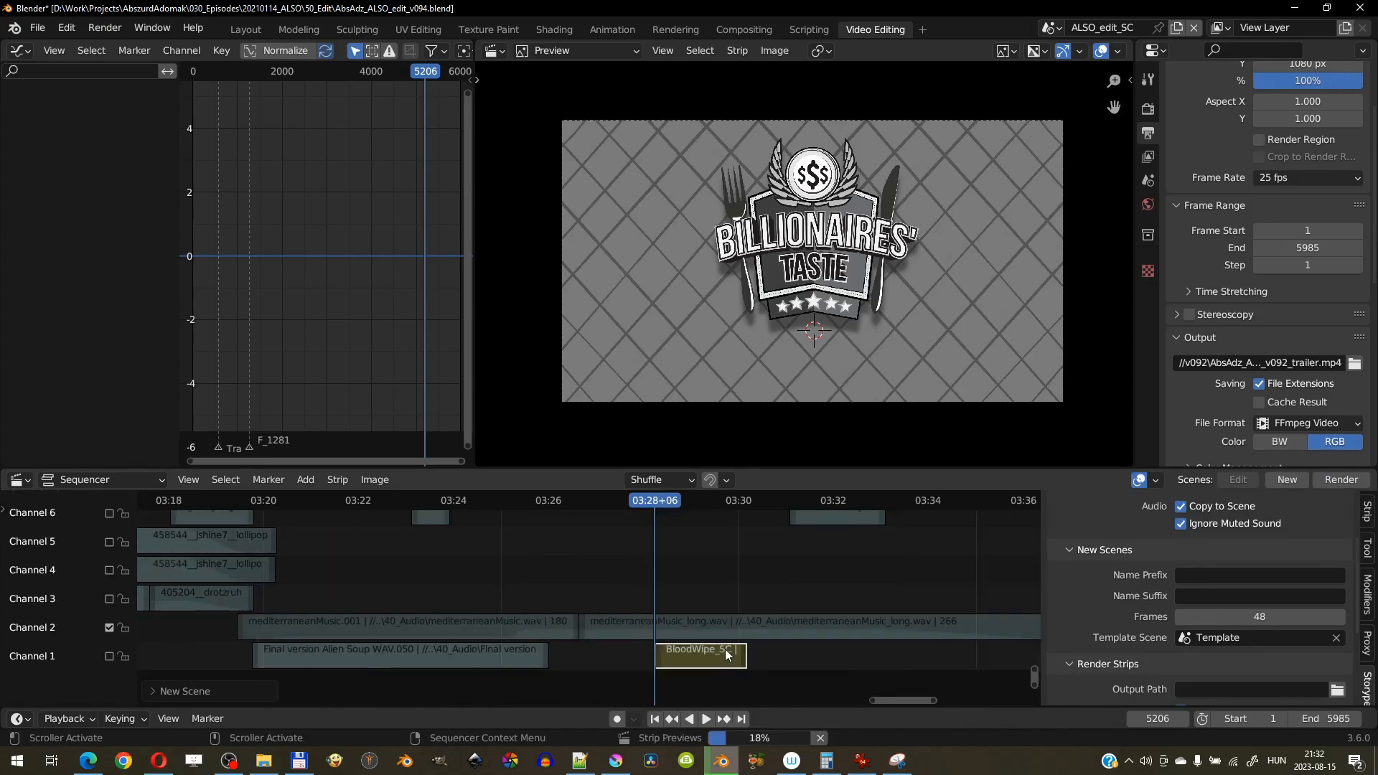
pyautogui.scroll(3, 729, 657)
pyautogui.scroll(3, 1280, 584)
pyautogui.scroll(-4, 1276, 588)
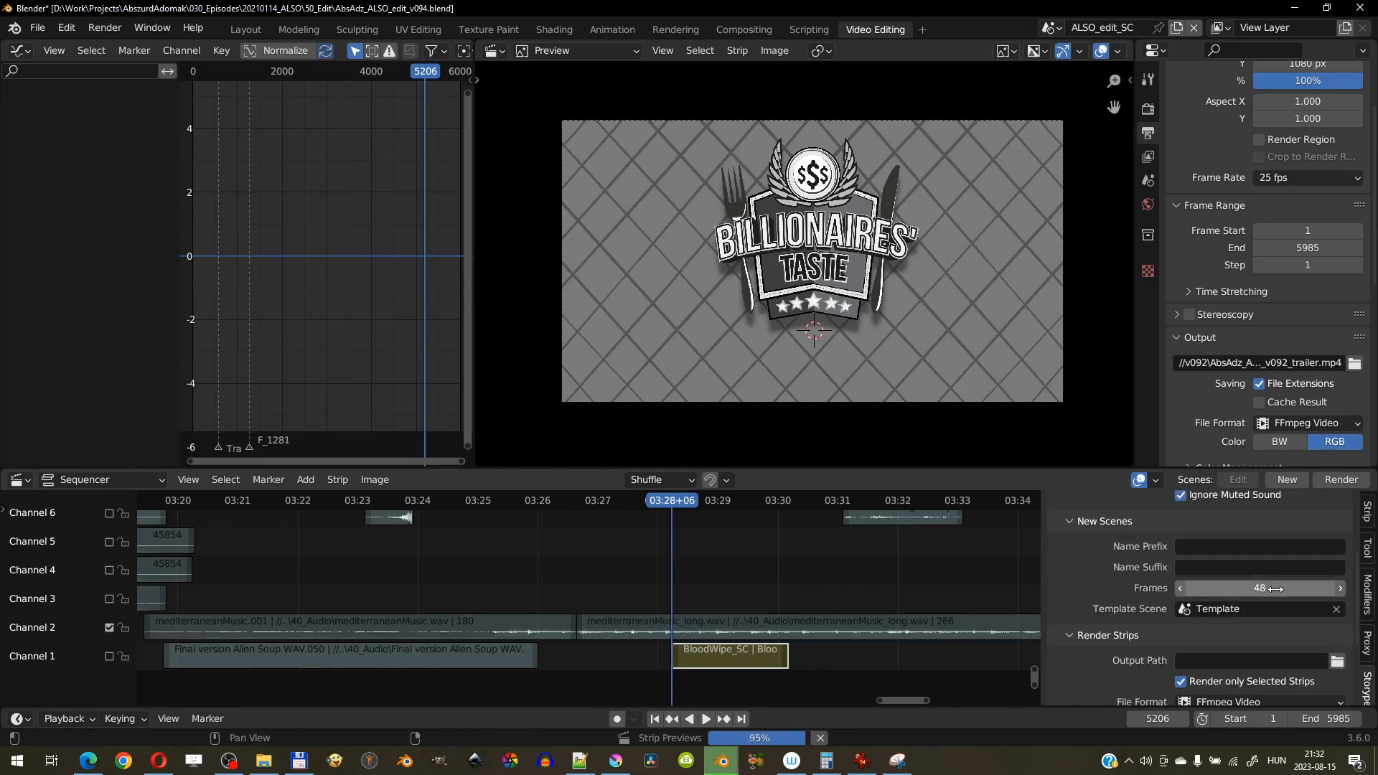
pyautogui.scroll(-3, 1276, 589)
pyautogui.click(1366, 511)
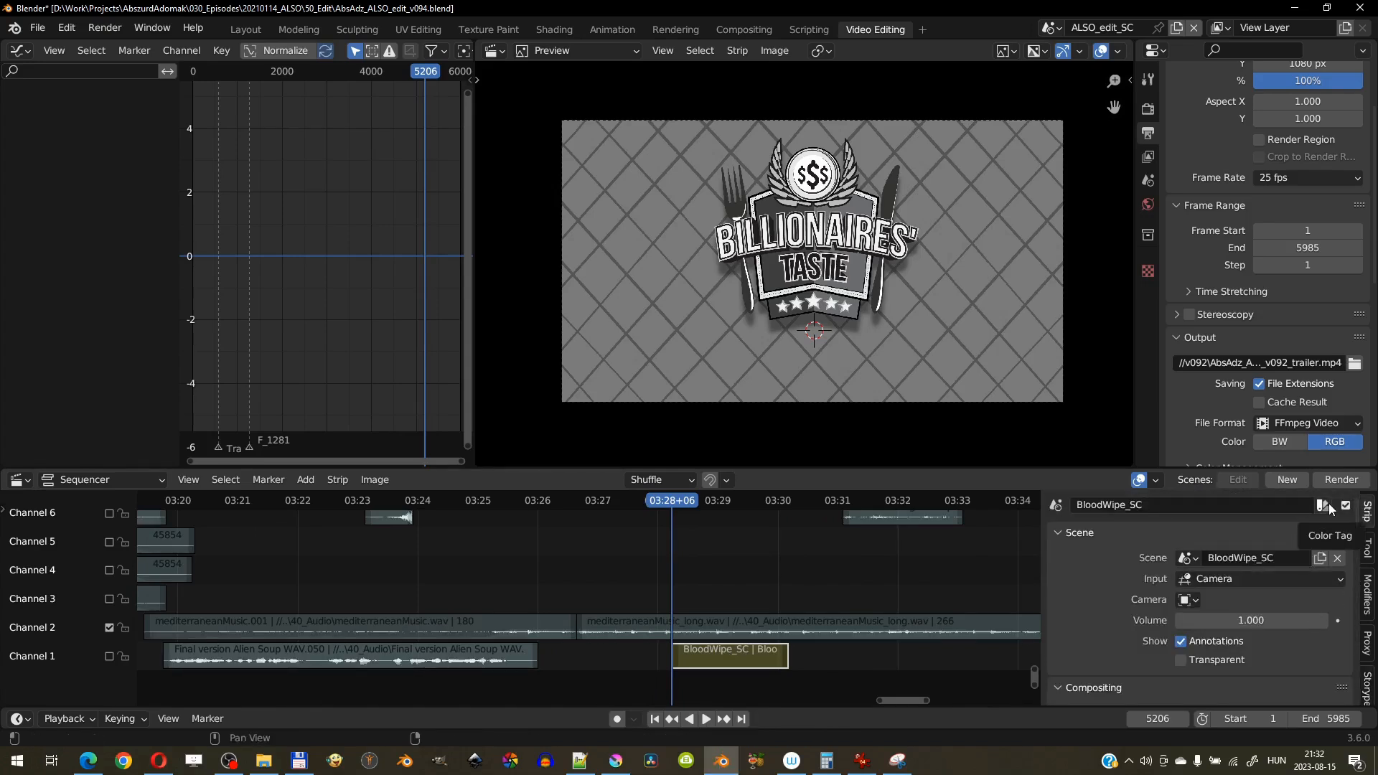
pyautogui.scroll(-10, 1332, 610)
pyautogui.scroll(-5, 1333, 651)
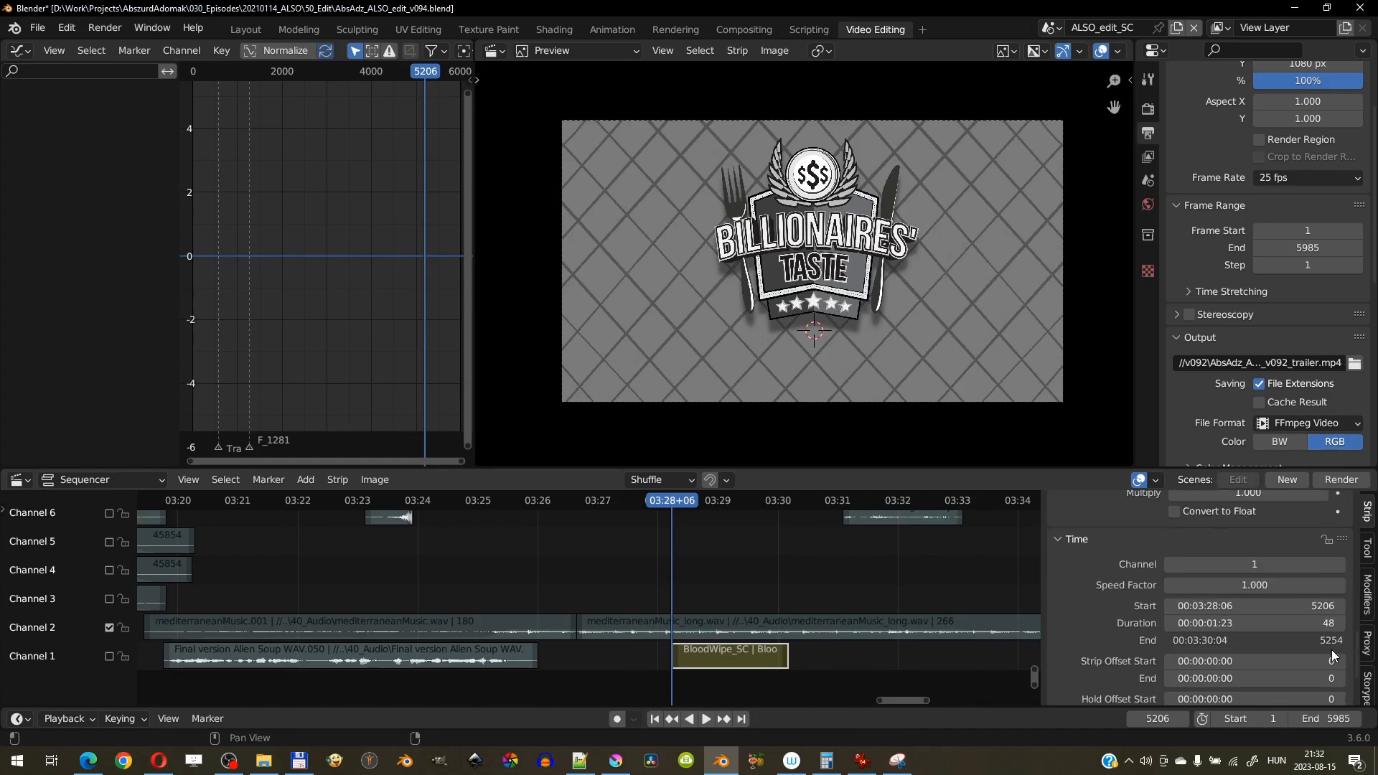
pyautogui.moveTo(1339, 566); pyautogui.dragTo(1374, 566)
# Move the playhead to frame 5302, where the red Color.023 strip starts, and snap the BloodWipe_SC strip to it.
pyautogui.moveTo(737, 567); pyautogui.dragTo(711, 699, button='middle')
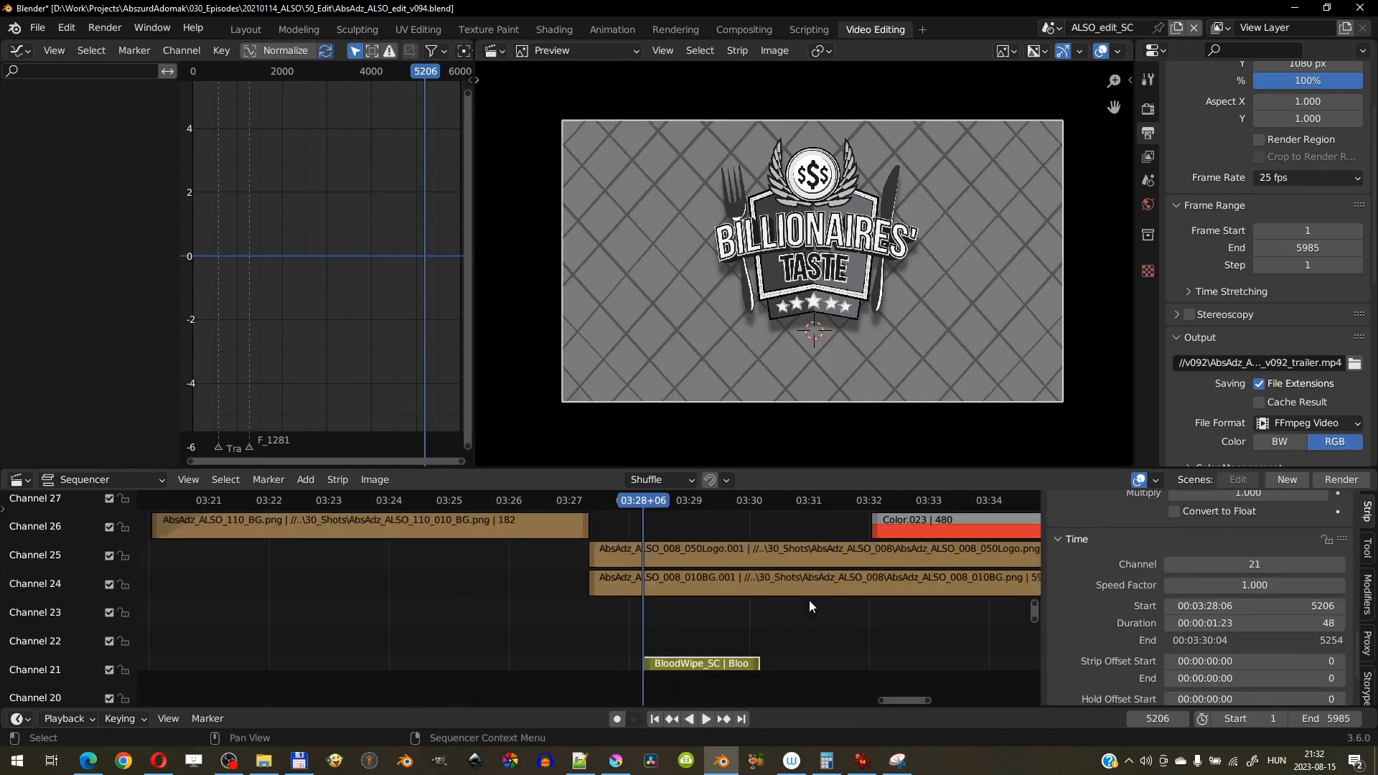
pyautogui.moveTo(824, 539); pyautogui.dragTo(589, 685, button='middle')
pyautogui.scroll(-3, 589, 682)
pyautogui.moveTo(612, 500); pyautogui.dragTo(642, 571)
pyautogui.moveTo(643, 571); pyautogui.dragTo(632, 424, button='middle')
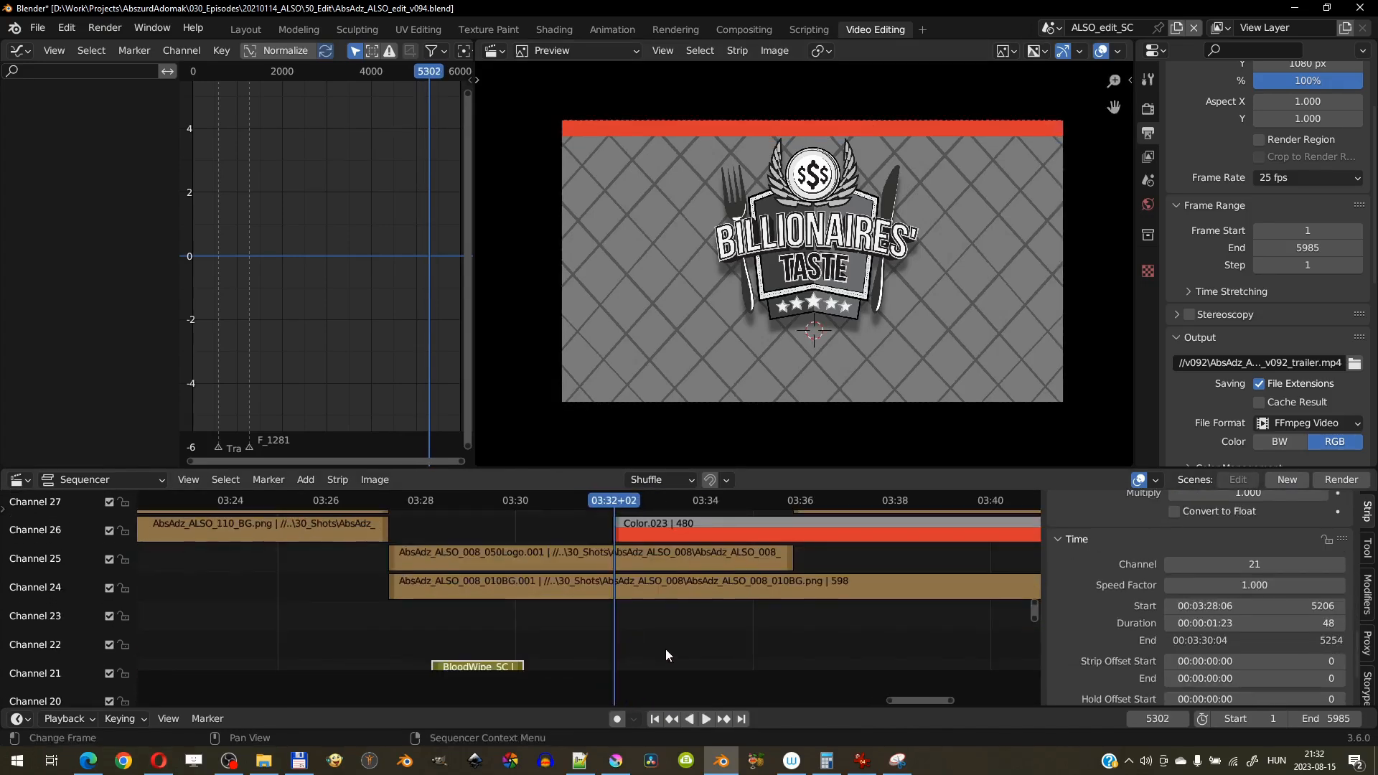
pyautogui.hotkey('shift', 's')
# Move the BloodWipe_SC strip to channel 27, directly above the red color strip.
pyautogui.scroll(2, 624, 610)
pyautogui.moveTo(704, 583); pyautogui.dragTo(704, 524, button='middle')
pyautogui.click(675, 605)
pyautogui.moveTo(675, 605); pyautogui.dragTo(690, 726, button='middle')
pyautogui.moveTo(1339, 568); pyautogui.dragTo(1354, 568)
# Play and scrub through the edit around the BloodWipe_SC strip to check the red wipe's timing.
pyautogui.moveTo(834, 573); pyautogui.dragTo(593, 606, button='middle')
pyautogui.scroll(-4, 563, 576)
pyautogui.moveTo(416, 502)
pyautogui.mouseDown()
pyautogui.moveTo(747, 485)
pyautogui.moveTo(355, 517)
pyautogui.moveTo(424, 525)
pyautogui.mouseUp()
pyautogui.scroll(6, 544, 580)
pyautogui.moveTo(458, 617); pyautogui.dragTo(576, 606, button='middle')
pyautogui.scroll(5, 576, 606)
pyautogui.moveTo(465, 502); pyautogui.dragTo(476, 506)
pyautogui.click(380, 500)
pyautogui.press('space')
pyautogui.moveTo(413, 512); pyautogui.dragTo(446, 537)
pyautogui.scroll(5, 460, 608)
pyautogui.moveTo(460, 608); pyautogui.dragTo(497, 600, button='middle')
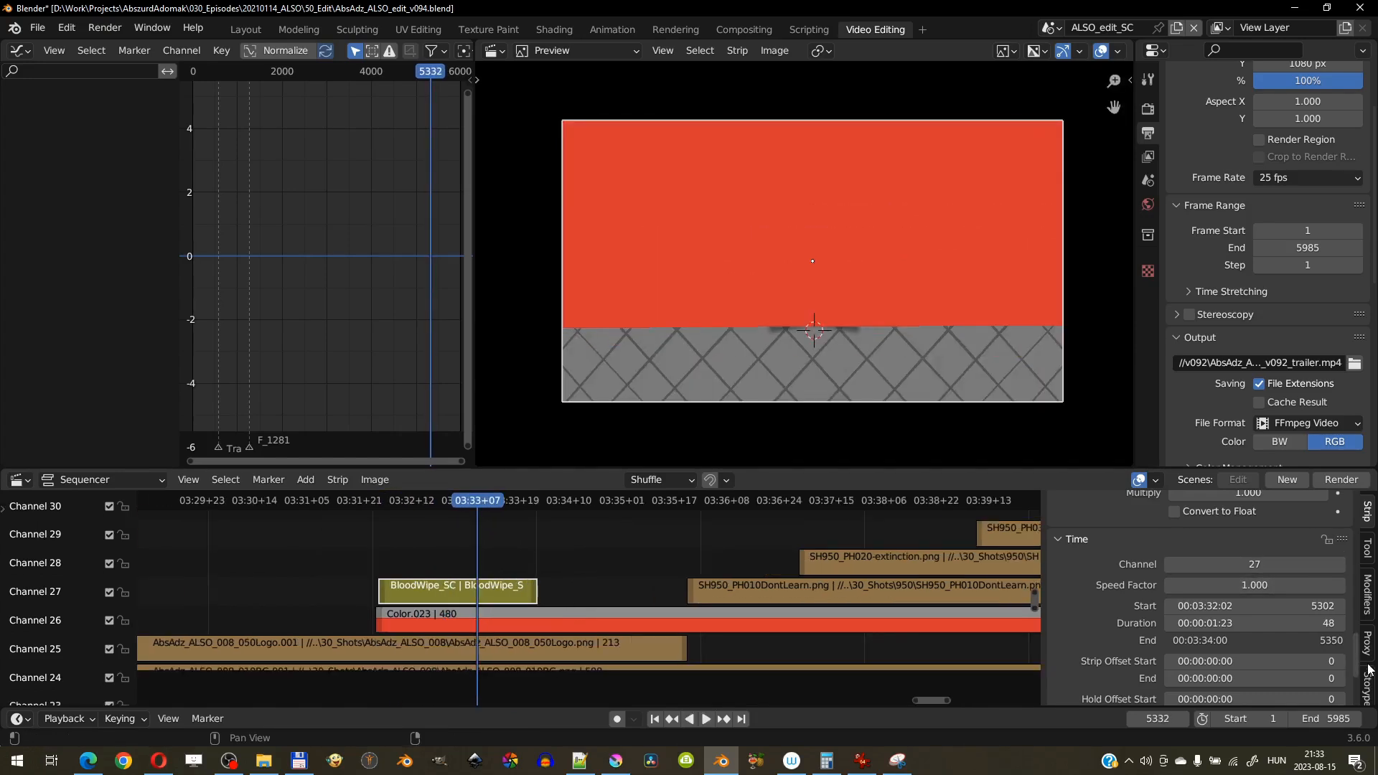
# Save the project and save it again as the incremented version AbsAdz_ALSO_edit_v095.blend.
pyautogui.scroll(10, 1256, 588)
pyautogui.hotkey('ctrl', 's')
pyautogui.hotkey('ctrl', 'shift', 's')
pyautogui.press('KP_Add')
pyautogui.press('Return')
# Examine the BloodWipe_SC strip on the timeline and Storypencil's settings for new scenes.
pyautogui.click(469, 581)
pyautogui.click(495, 574)
pyautogui.click(493, 587)
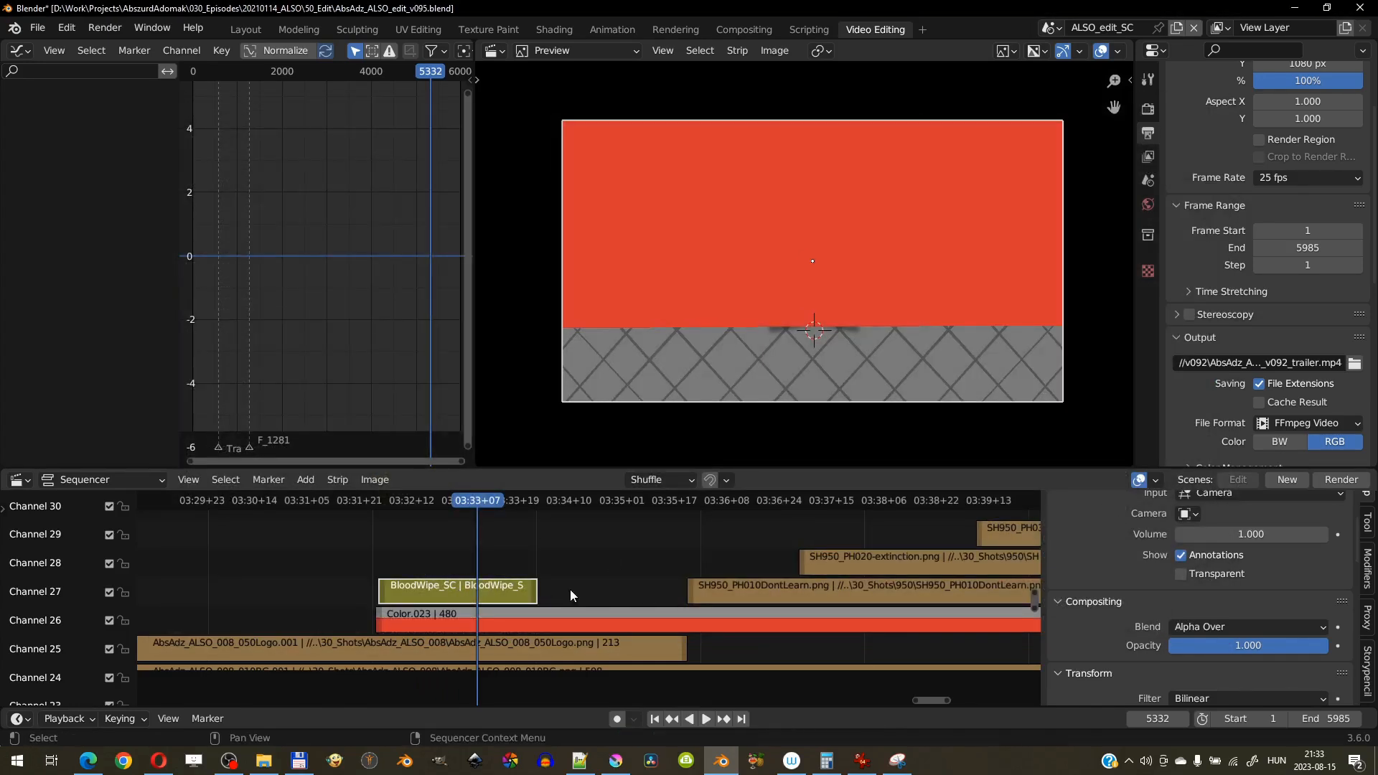
pyautogui.scroll(3, 458, 589)
pyautogui.scroll(-2, 1328, 598)
pyautogui.keyDown('ctrl'); pyautogui.scroll(-3, 1327, 594); pyautogui.keyUp('ctrl')
pyautogui.scroll(-5, 1325, 602)
pyautogui.scroll(5, 1324, 602)
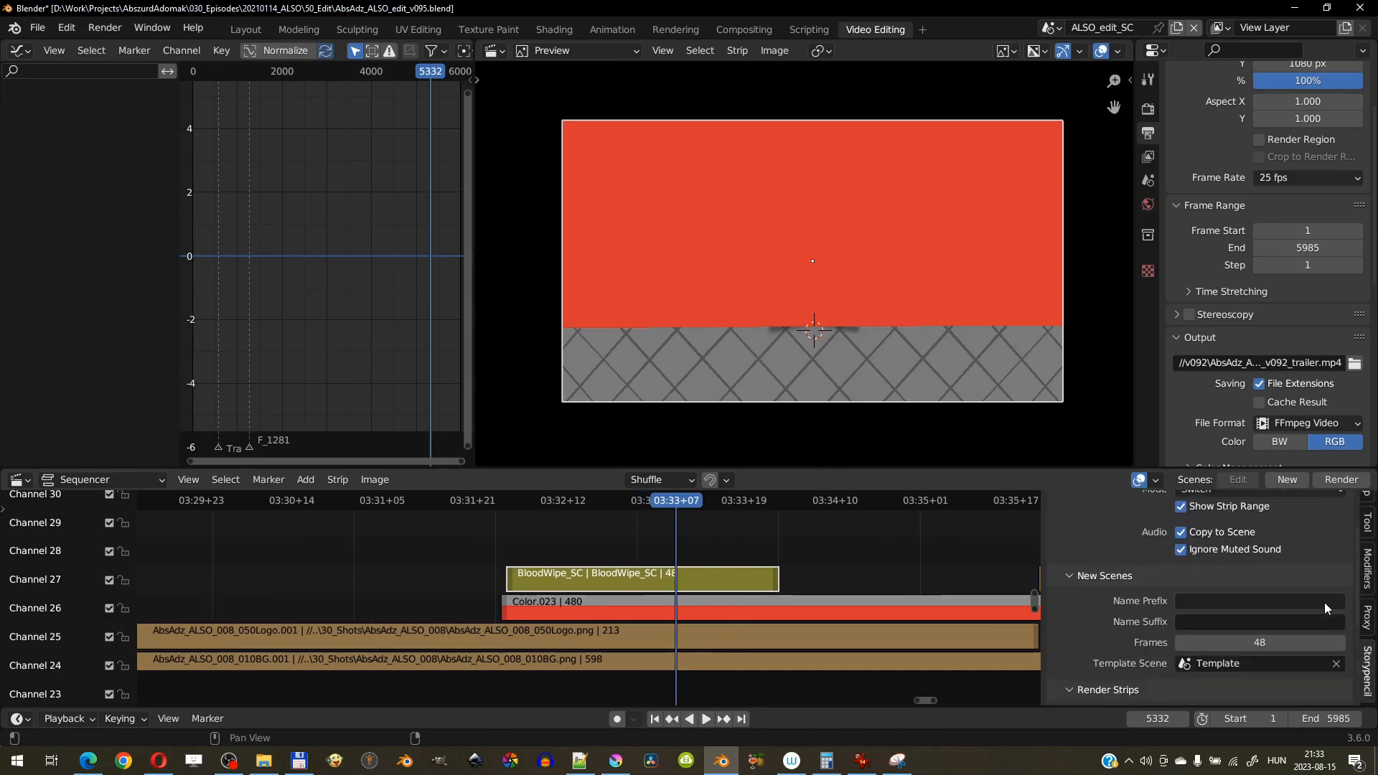
pyautogui.click(1369, 517)
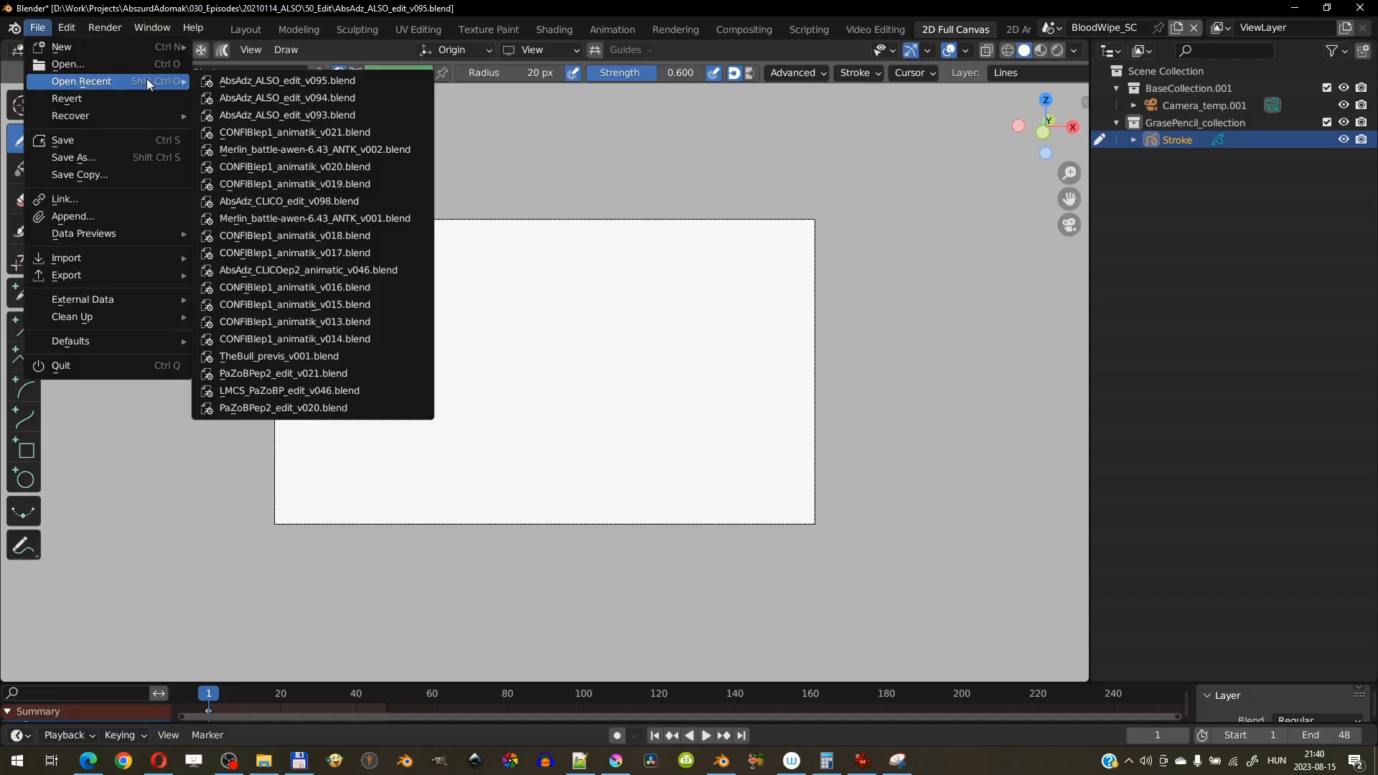
# Reopen AbsAdz_ALSO_edit_v095.blend without saving the current changes and delete the BloodWipe_SC strip.
pyautogui.click(302, 100)
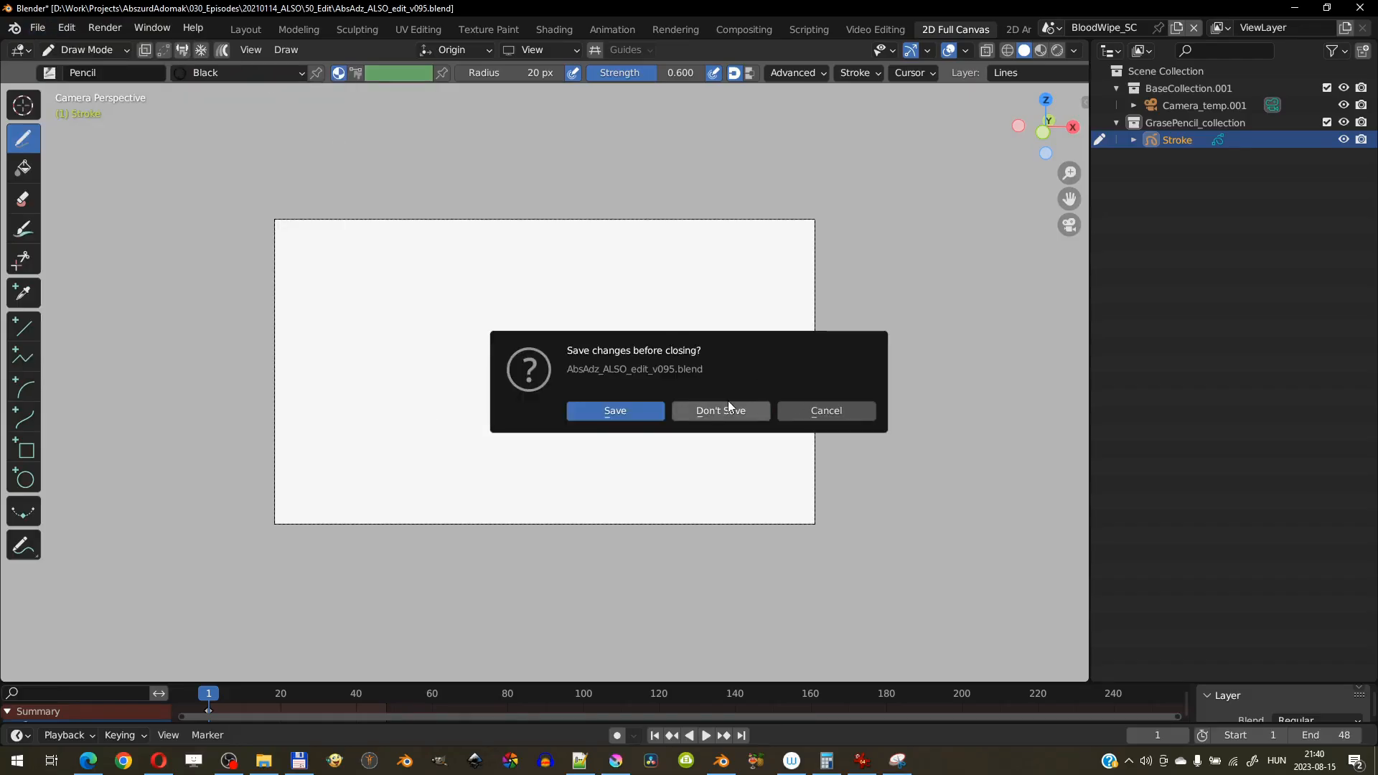
pyautogui.click(714, 409)
pyautogui.press('Delete')
# Delete the BloodWipe_SC scene and save the project file.
pyautogui.click(1053, 29)
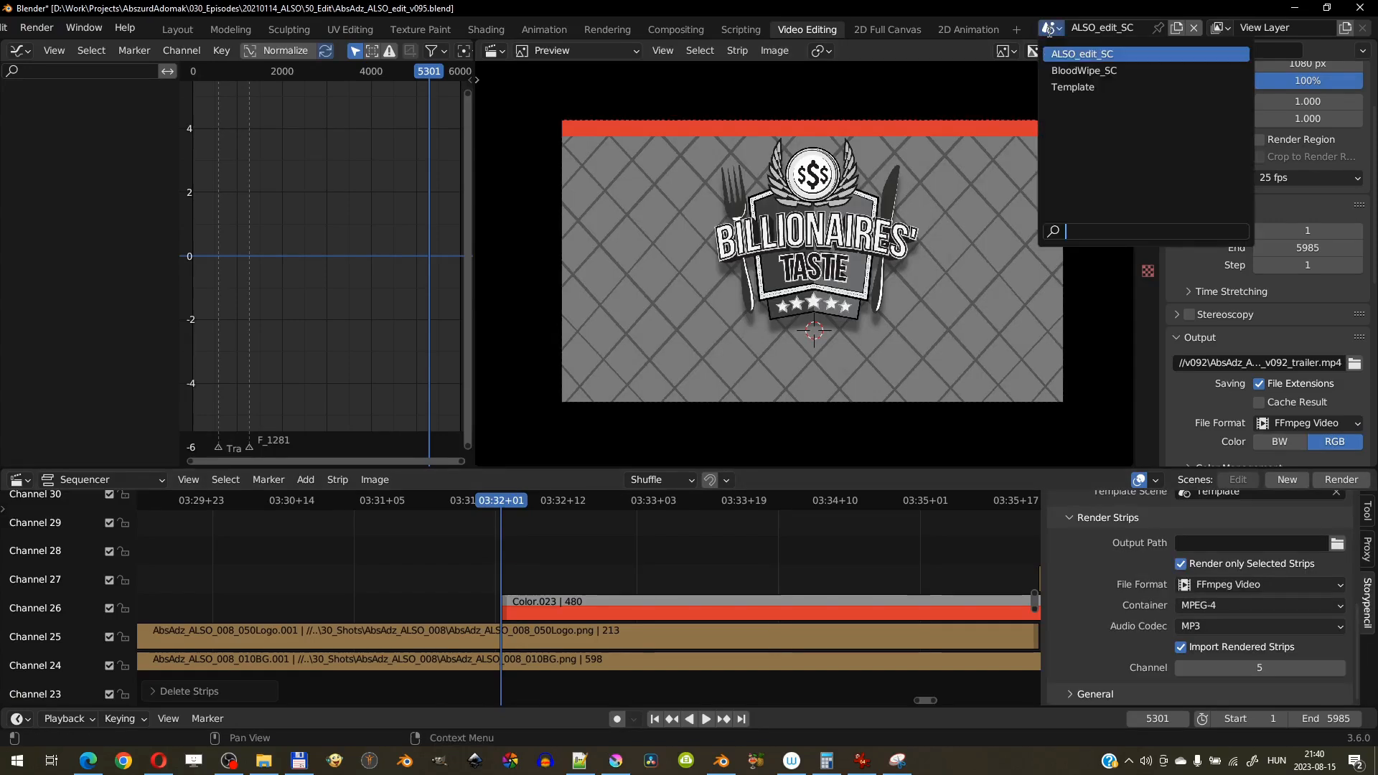
pyautogui.click(1105, 66)
pyautogui.click(1194, 29)
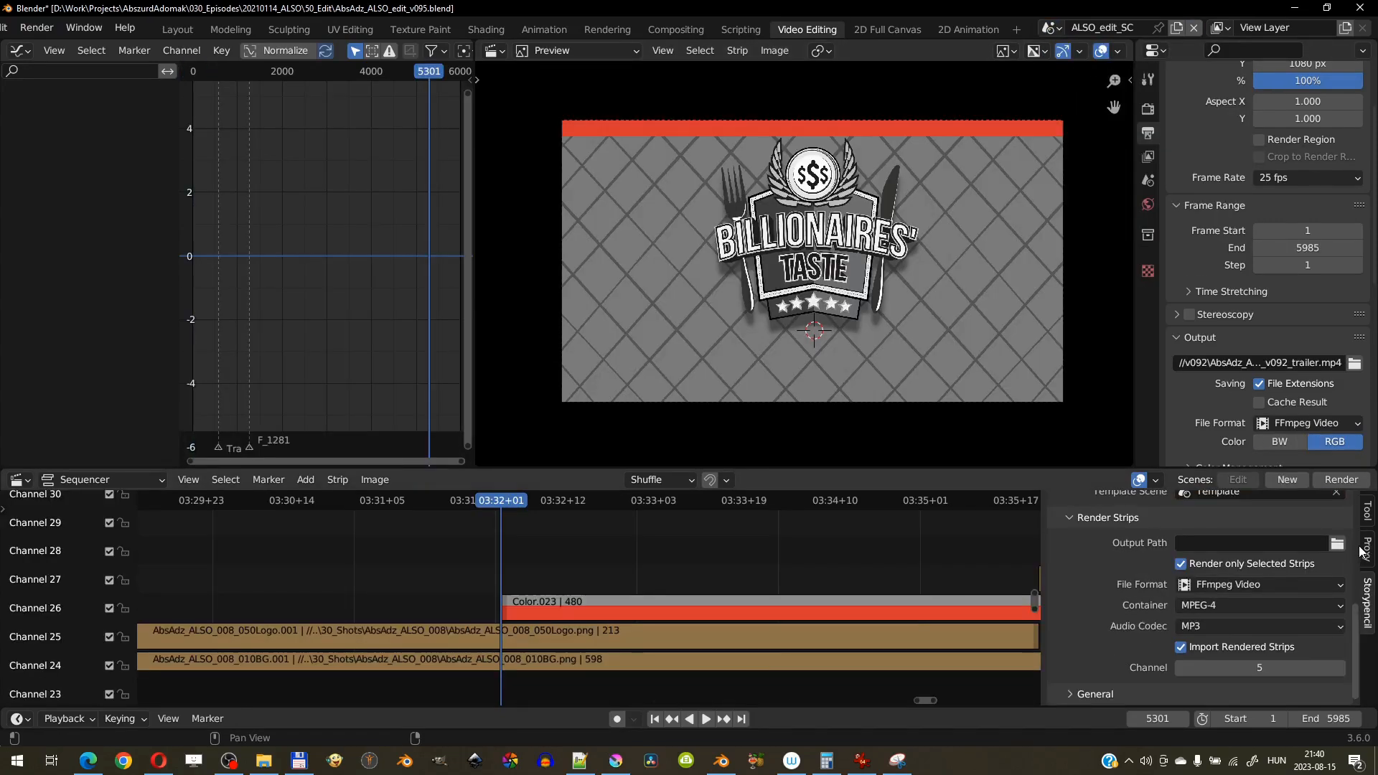
pyautogui.scroll(8, 1359, 557)
pyautogui.scroll(3, 159, 29)
pyautogui.click(37, 27)
pyautogui.click(62, 140)
# Create a new file from the 2D Animation template.
pyautogui.click(37, 27)
pyautogui.moveTo(61, 49)
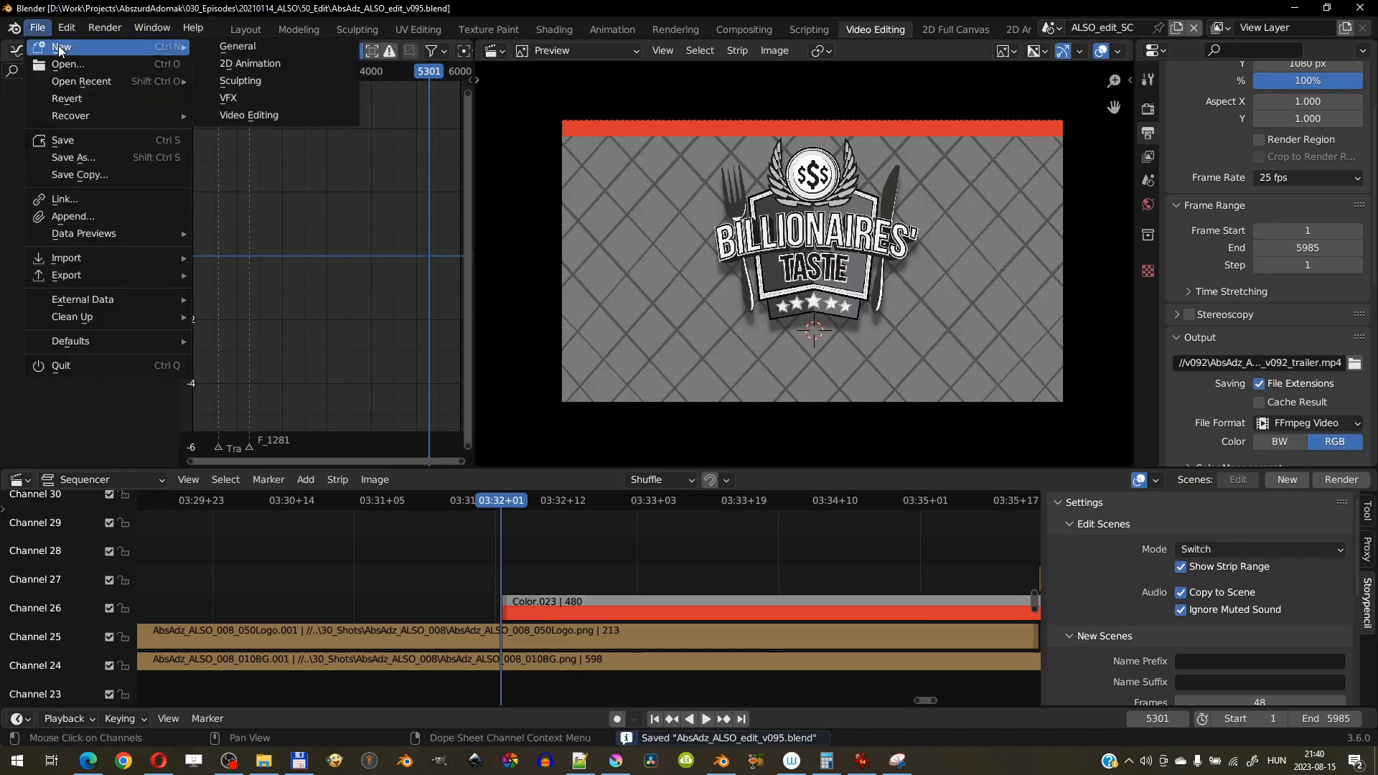
pyautogui.click(302, 63)
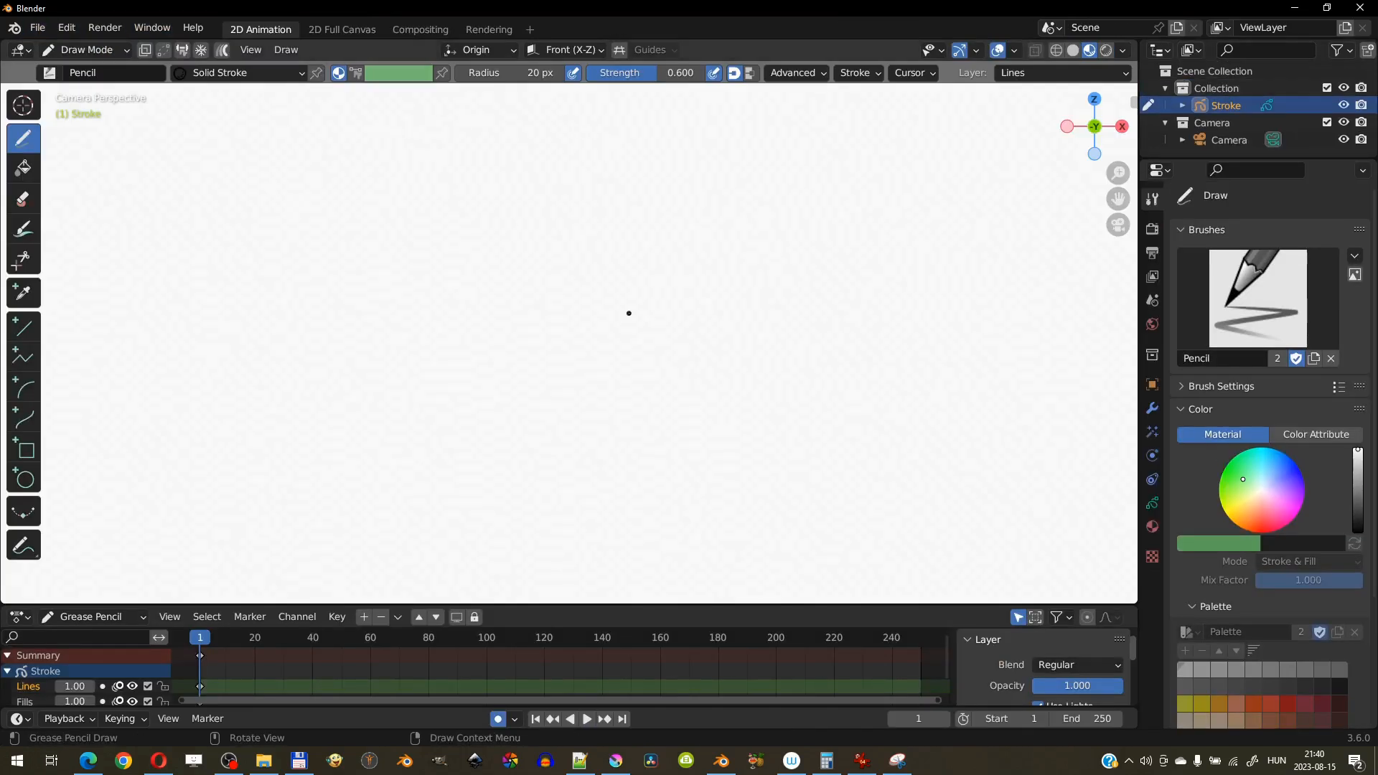
# Draw a trial pencil stroke on the canvas and undo it.
pyautogui.moveTo(546, 205); pyautogui.dragTo(745, 291)
pyautogui.hotkey('ctrl', 'z')
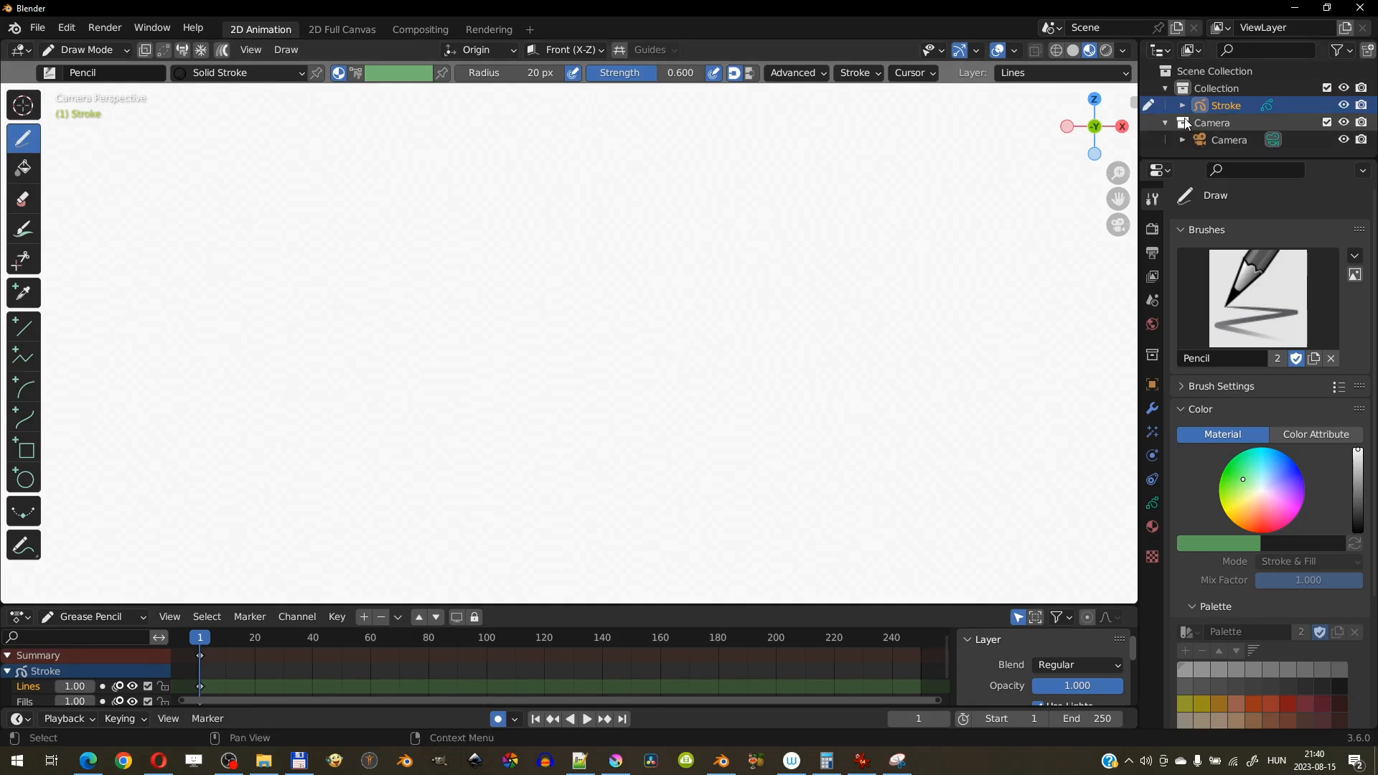
# Switch the Stroke object to Object Mode and back to Draw Mode.
pyautogui.moveTo(1139, 108); pyautogui.dragTo(1126, 108)
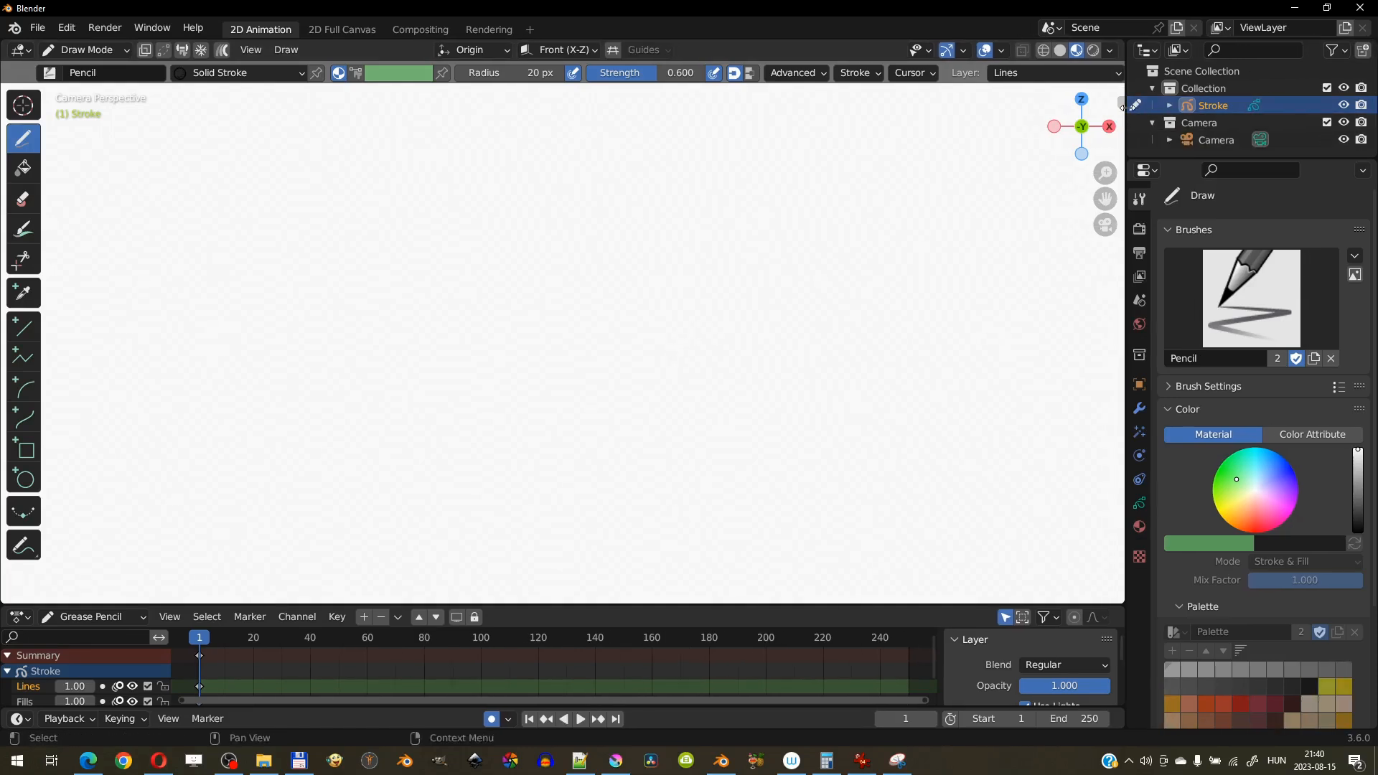
pyautogui.click(1135, 108)
pyautogui.click(1140, 103)
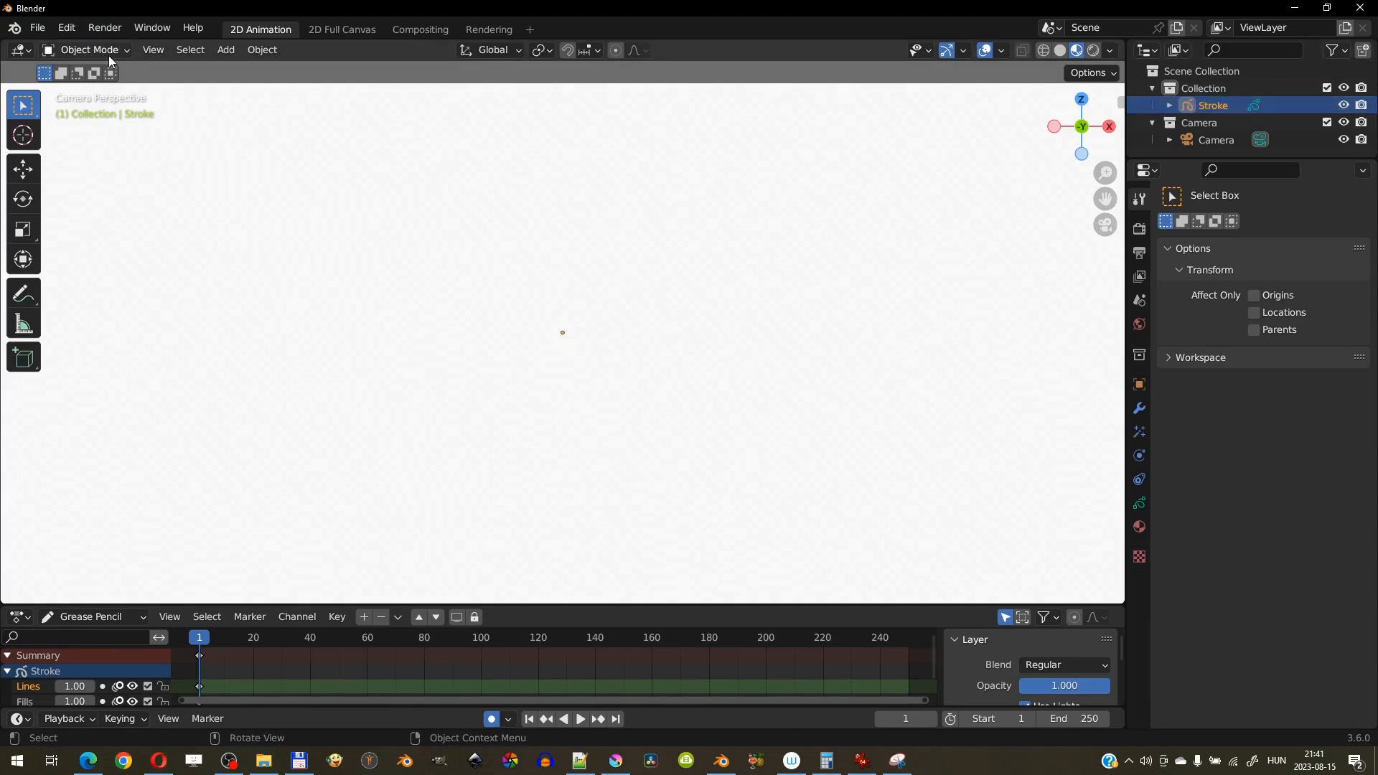
pyautogui.click(1135, 105)
pyautogui.rightClick(1137, 106)
pyautogui.press('Escape')
pyautogui.click(86, 50)
pyautogui.click(108, 126)
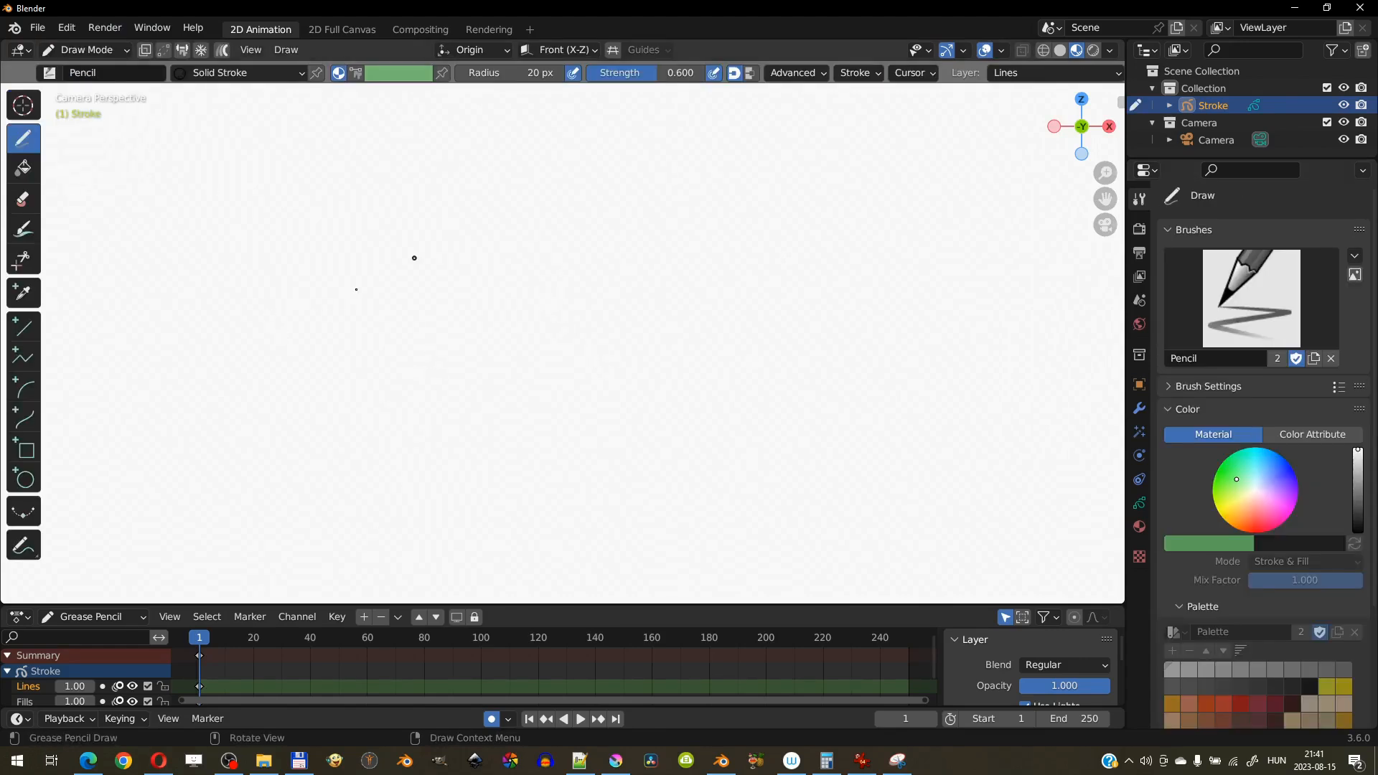
# Draw a wavy pencil stroke at frame 1 and a second wavy stroke below it at frame 20.
pyautogui.press('space')
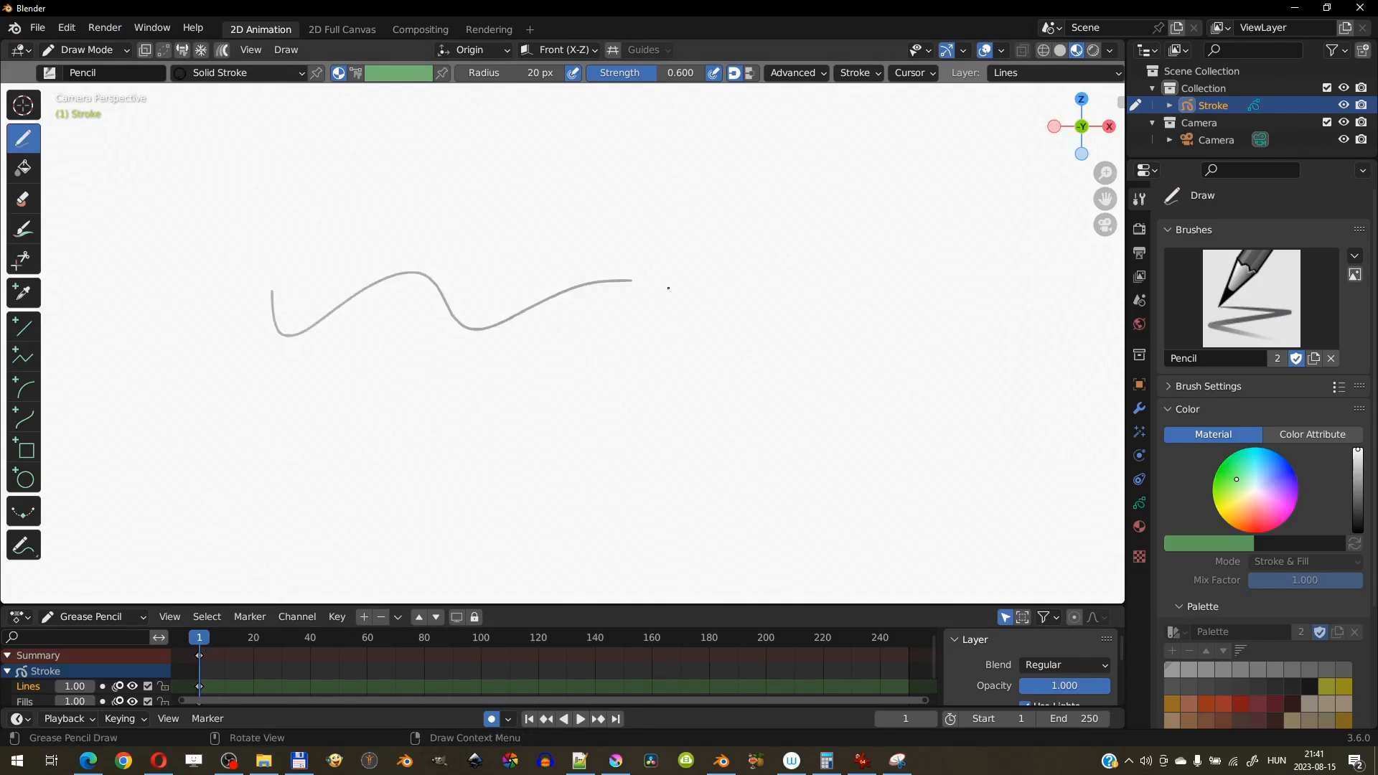
pyautogui.moveTo(256, 638); pyautogui.dragTo(251, 638)
pyautogui.moveTo(280, 400); pyautogui.dragTo(792, 426)
# Draw an in-between wavy stroke at frame 10, between the other two, and return to frame 1.
pyautogui.moveTo(250, 638)
pyautogui.mouseDown()
pyautogui.moveTo(193, 641)
pyautogui.moveTo(264, 657)
pyautogui.moveTo(225, 648)
pyautogui.mouseUp()
pyautogui.press('space')
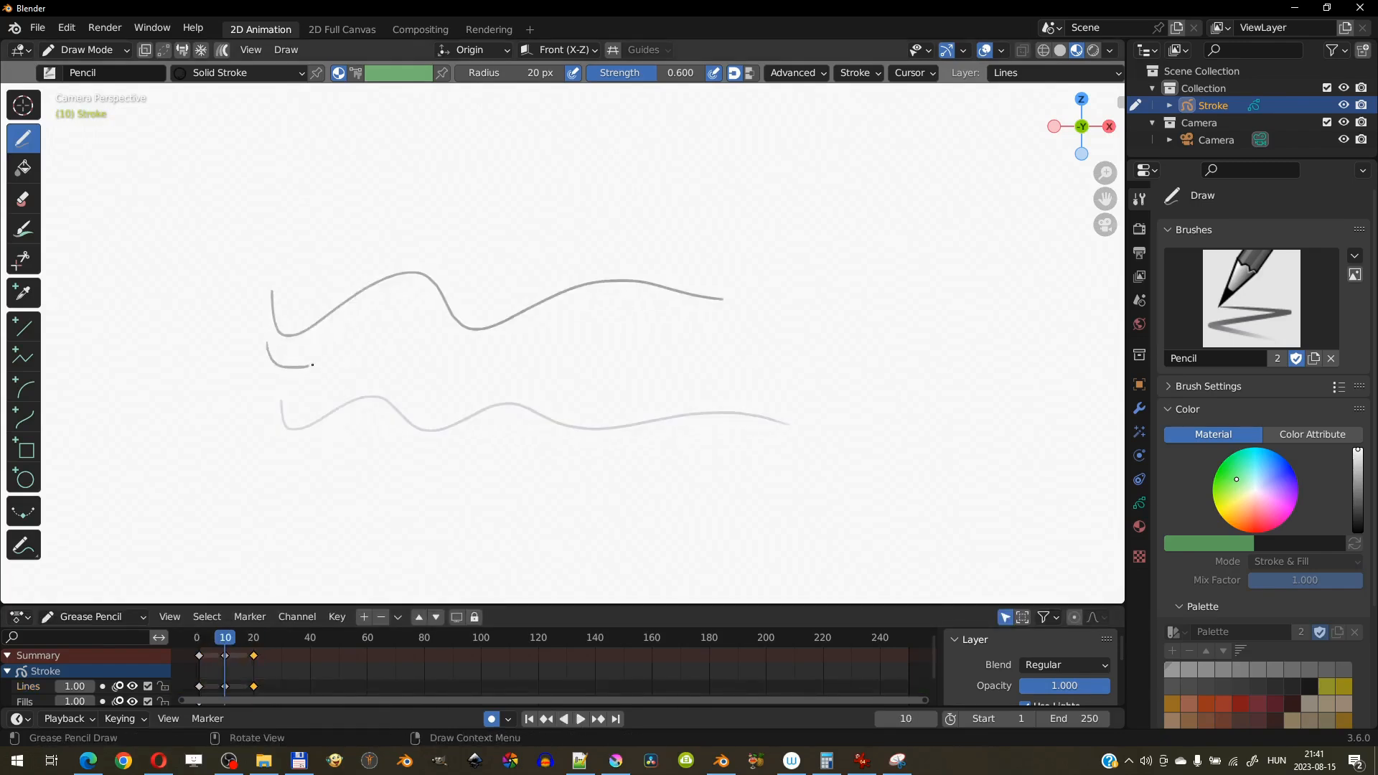
pyautogui.moveTo(516, 352); pyautogui.dragTo(803, 343)
pyautogui.moveTo(224, 644)
pyautogui.mouseDown()
pyautogui.moveTo(257, 646)
pyautogui.moveTo(201, 653)
pyautogui.mouseUp()
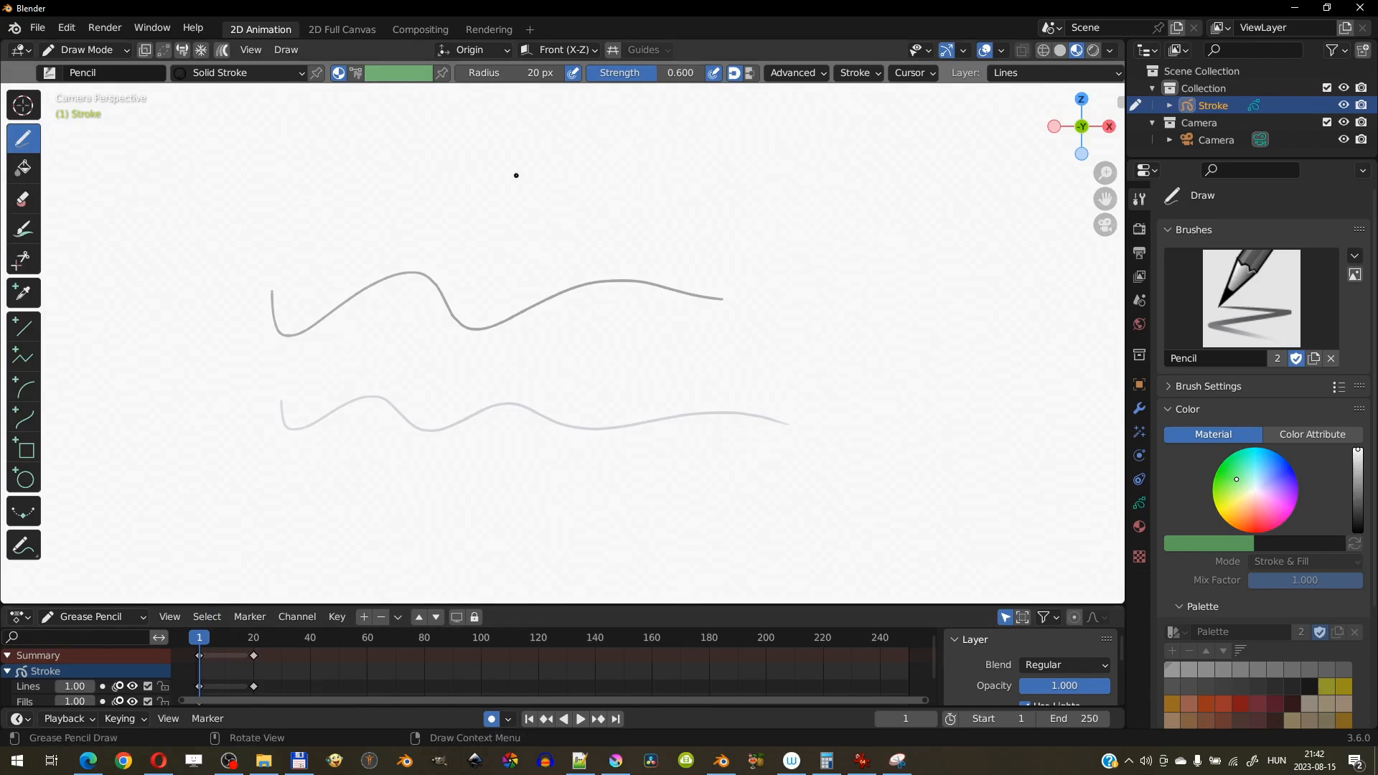
# Switch to Edit Mode and select a point in the second dip of the frame 1 stroke.
pyautogui.click(85, 50)
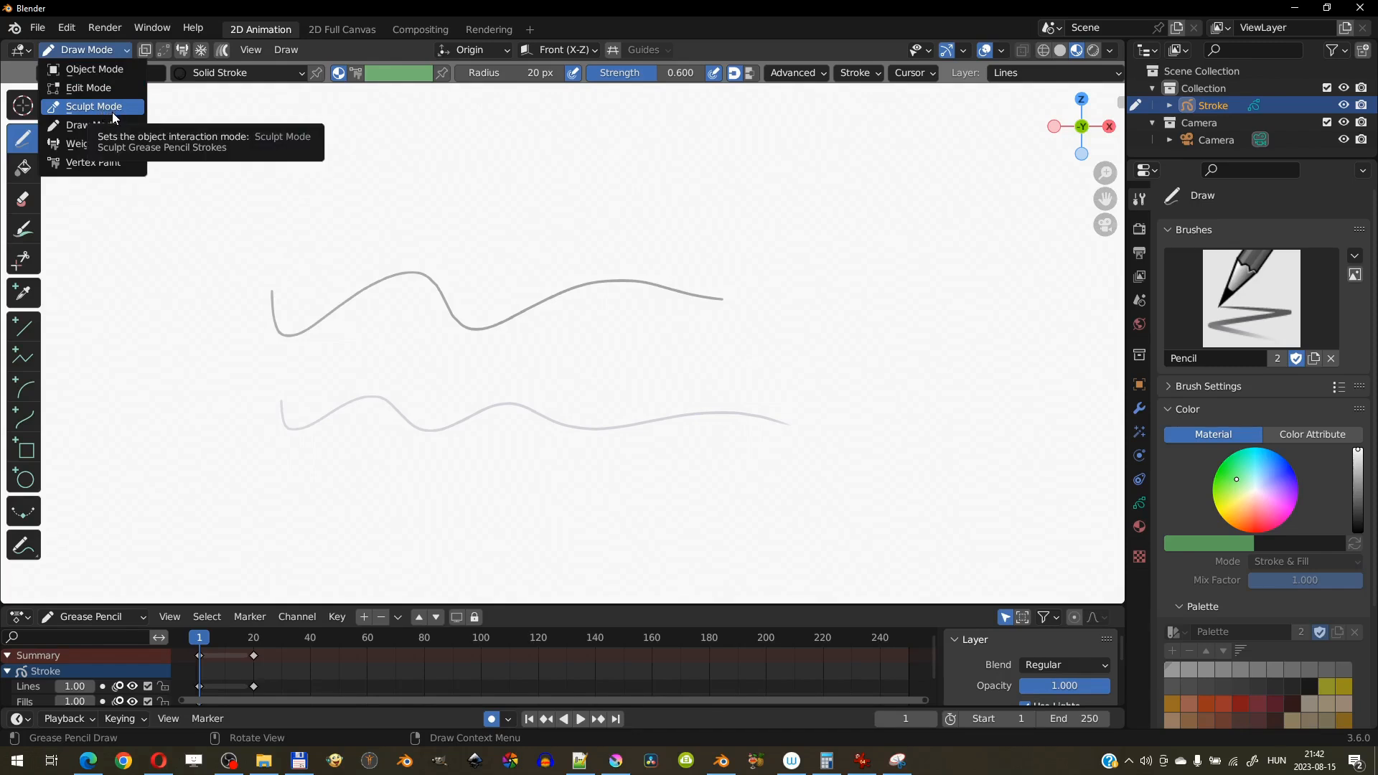
pyautogui.click(109, 88)
pyautogui.scroll(6, 402, 294)
pyautogui.click(426, 295)
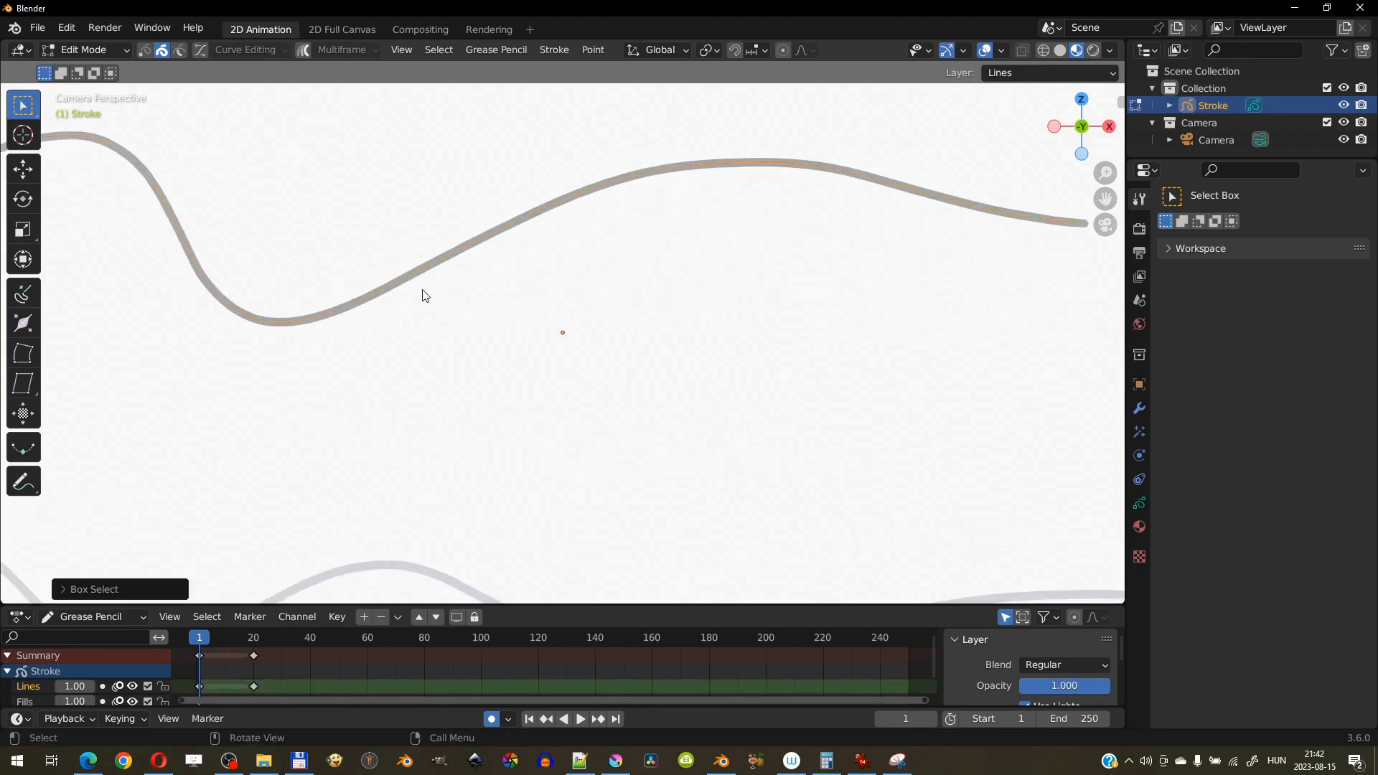
pyautogui.click(271, 317)
pyautogui.scroll(-5, 439, 315)
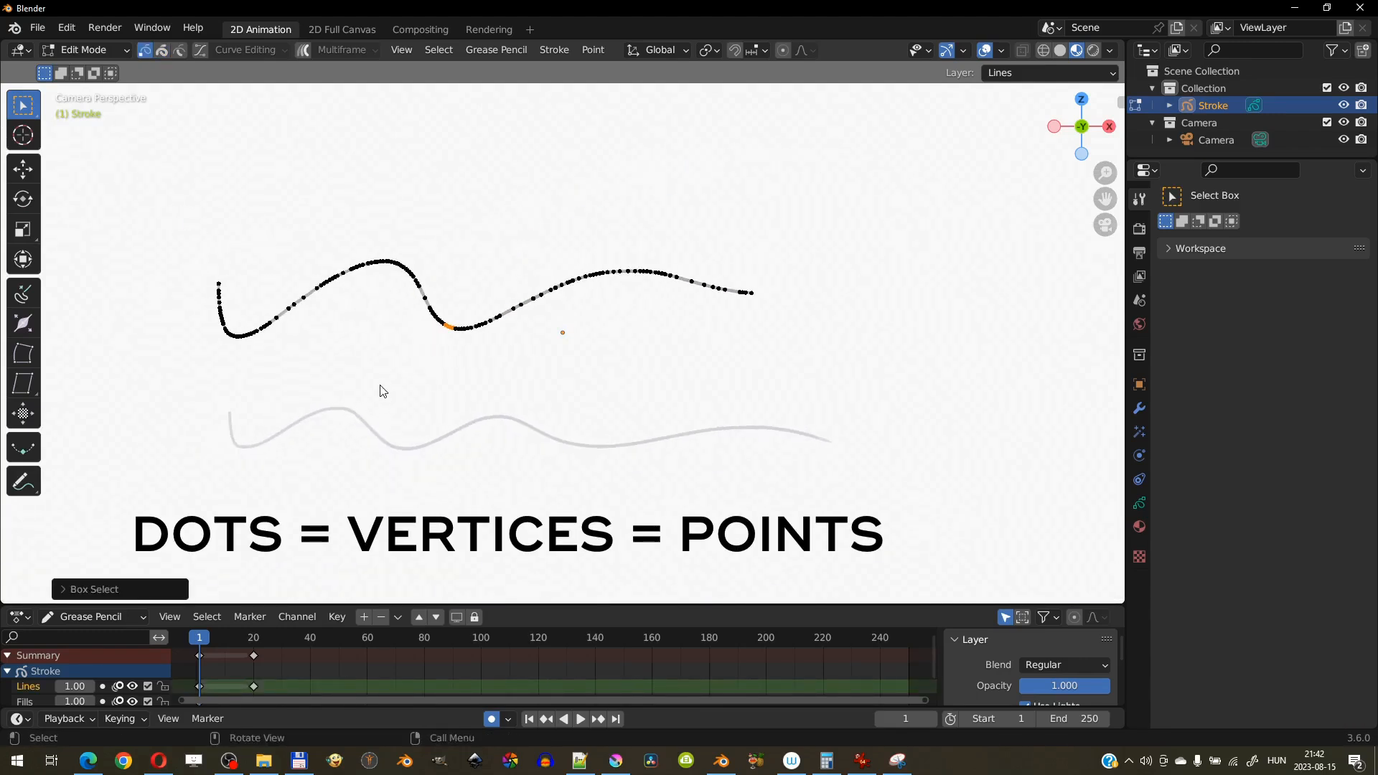
# Stay in Edit Mode and set the selection to whole strokes, covering the upper wavy stroke at frame 1.
pyautogui.click(84, 50)
pyautogui.click(115, 50)
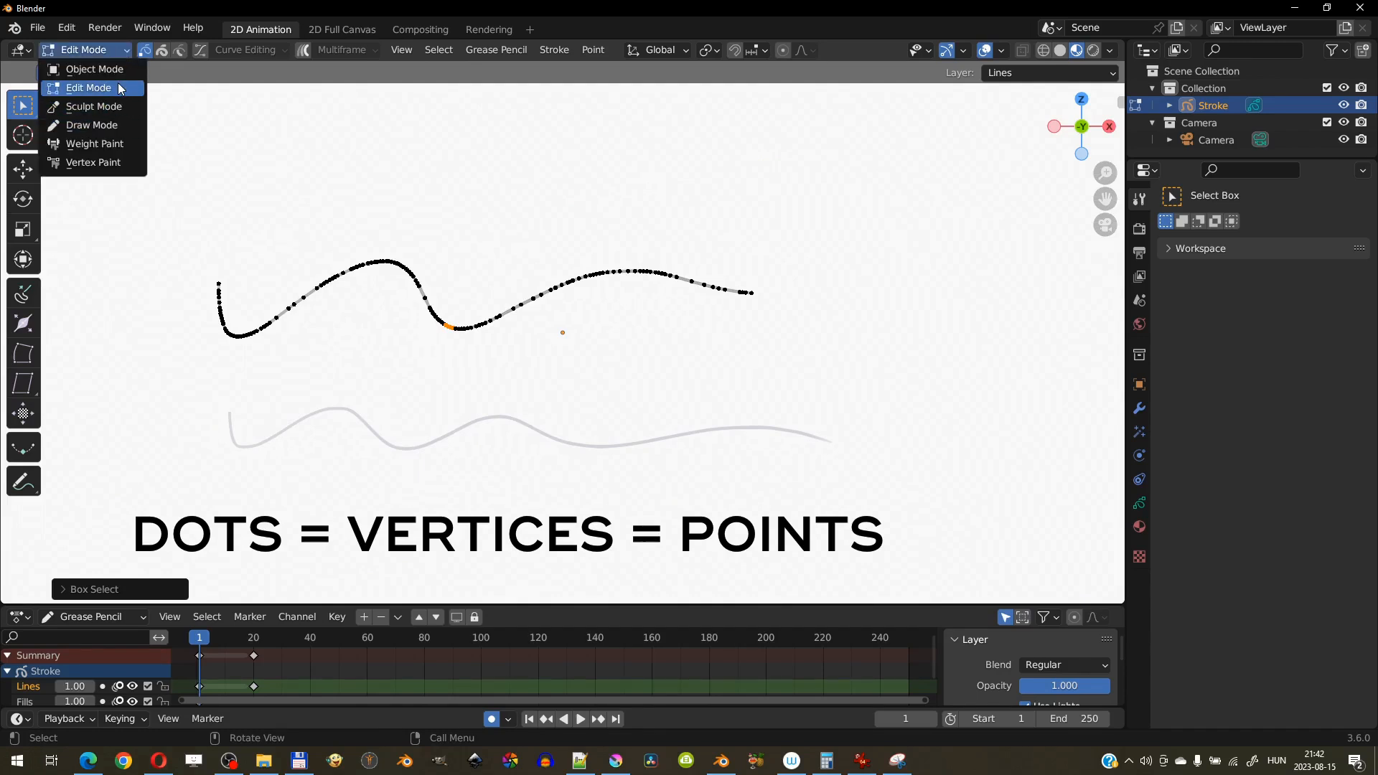
pyautogui.click(120, 88)
pyautogui.press('2')
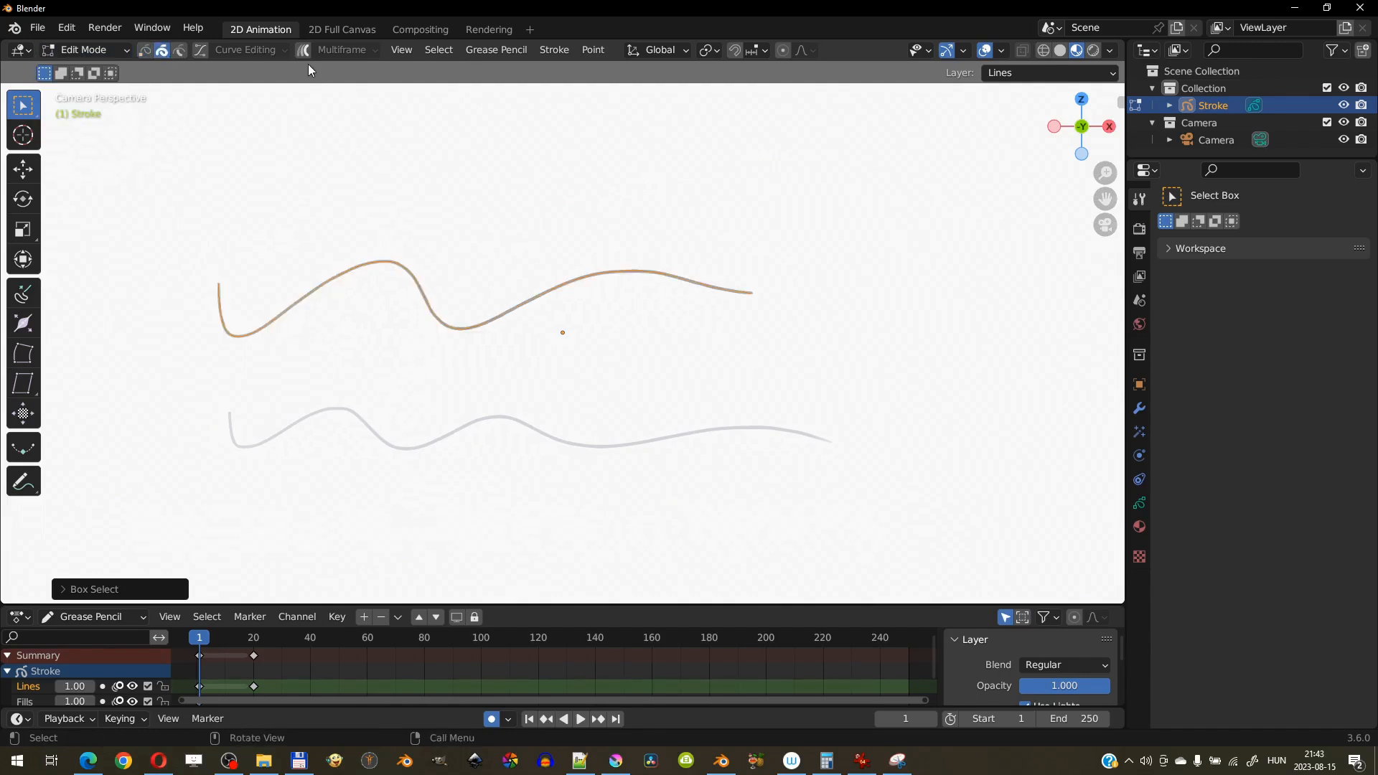
# Interpolate a sequence of in-between drawings between the frame 1 and frame 20 strokes, with the current frame at 11.
pyautogui.click(553, 50)
pyautogui.moveTo(660, 149)
pyautogui.moveTo(511, 50)
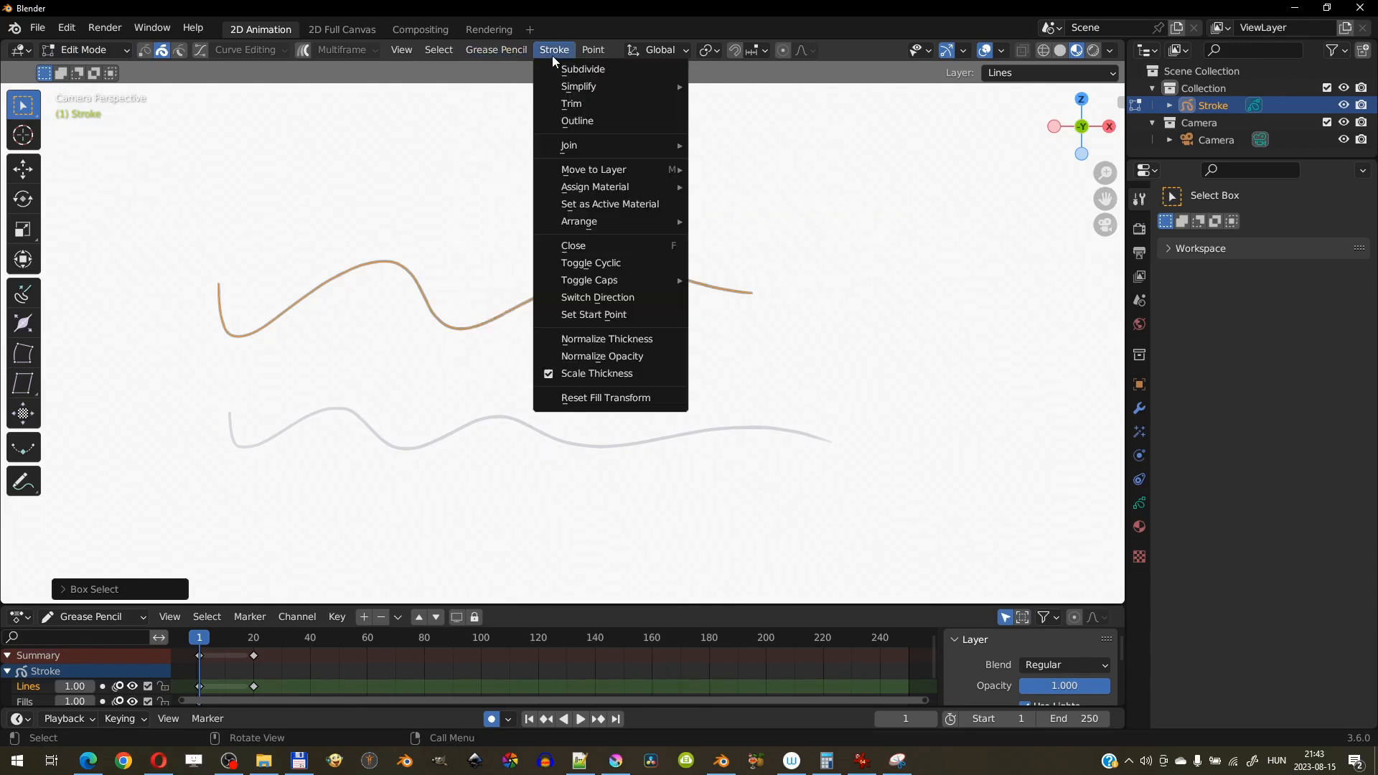
pyautogui.click(122, 53)
pyautogui.click(95, 69)
pyautogui.click(104, 49)
pyautogui.click(113, 90)
pyautogui.click(521, 53)
pyautogui.moveTo(204, 636)
pyautogui.mouseDown()
pyautogui.moveTo(260, 636)
pyautogui.moveTo(215, 634)
pyautogui.moveTo(228, 637)
pyautogui.mouseUp()
pyautogui.click(496, 50)
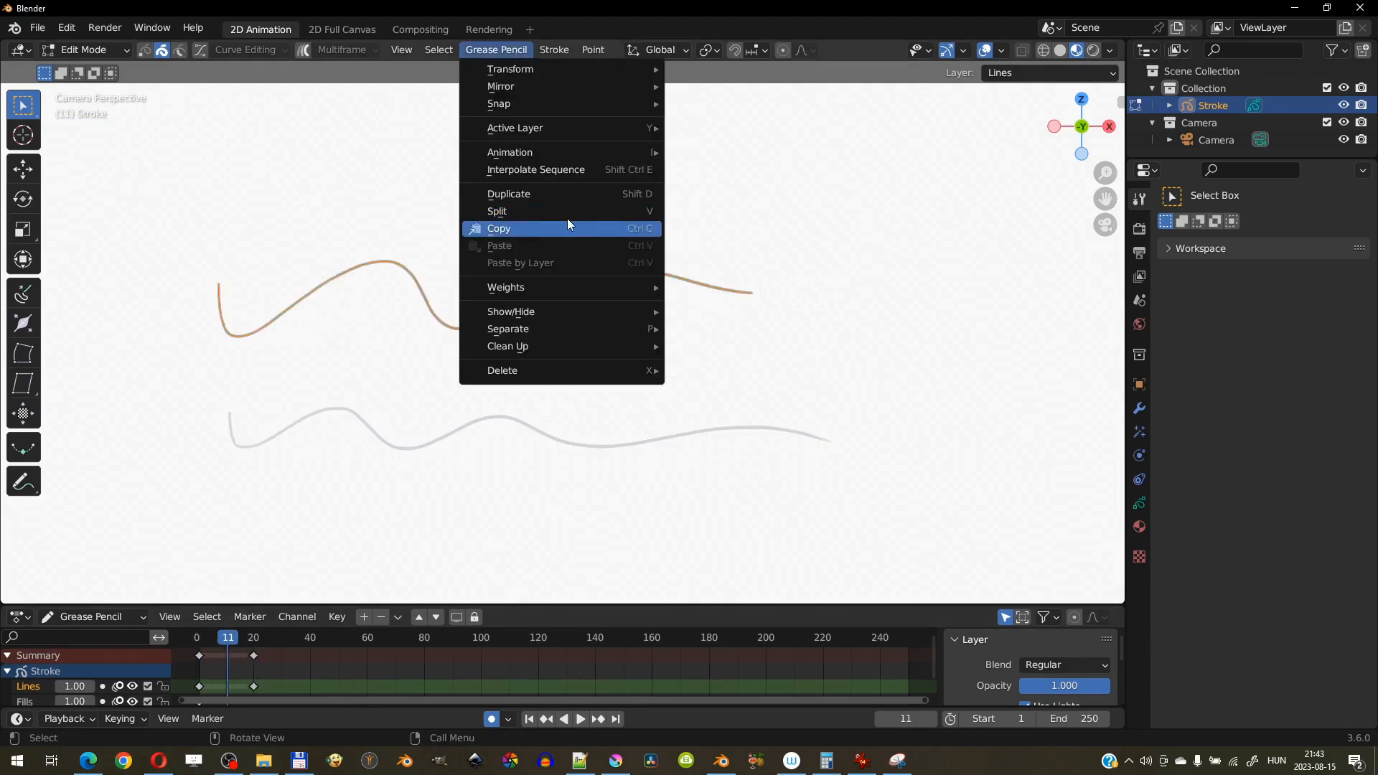
pyautogui.click(579, 170)
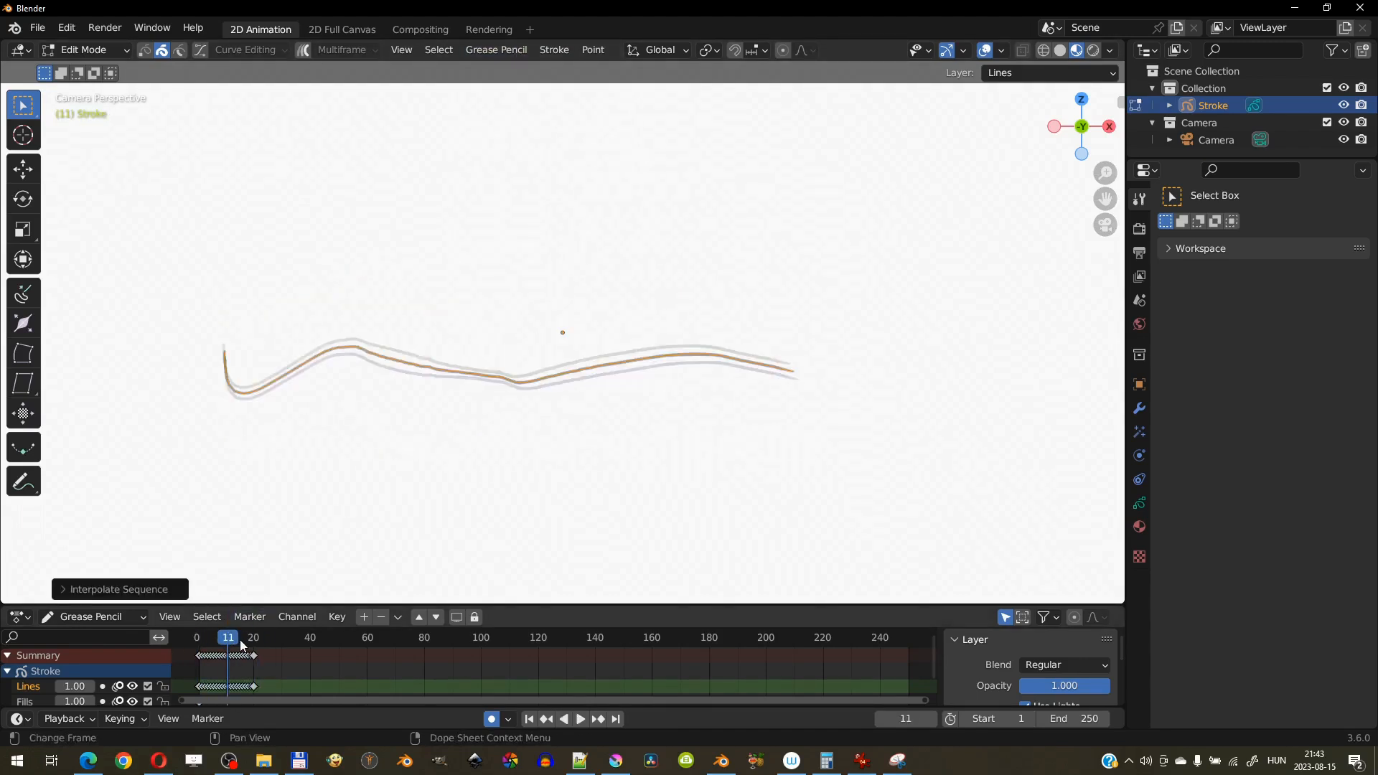
# Set the interpolation step to 5 and play through the in-between drawings, stopping at frame 11.
pyautogui.click(107, 589)
pyautogui.click(279, 460)
pyautogui.click(279, 460)
pyautogui.click(279, 460)
pyautogui.click(279, 460)
pyautogui.press('space')
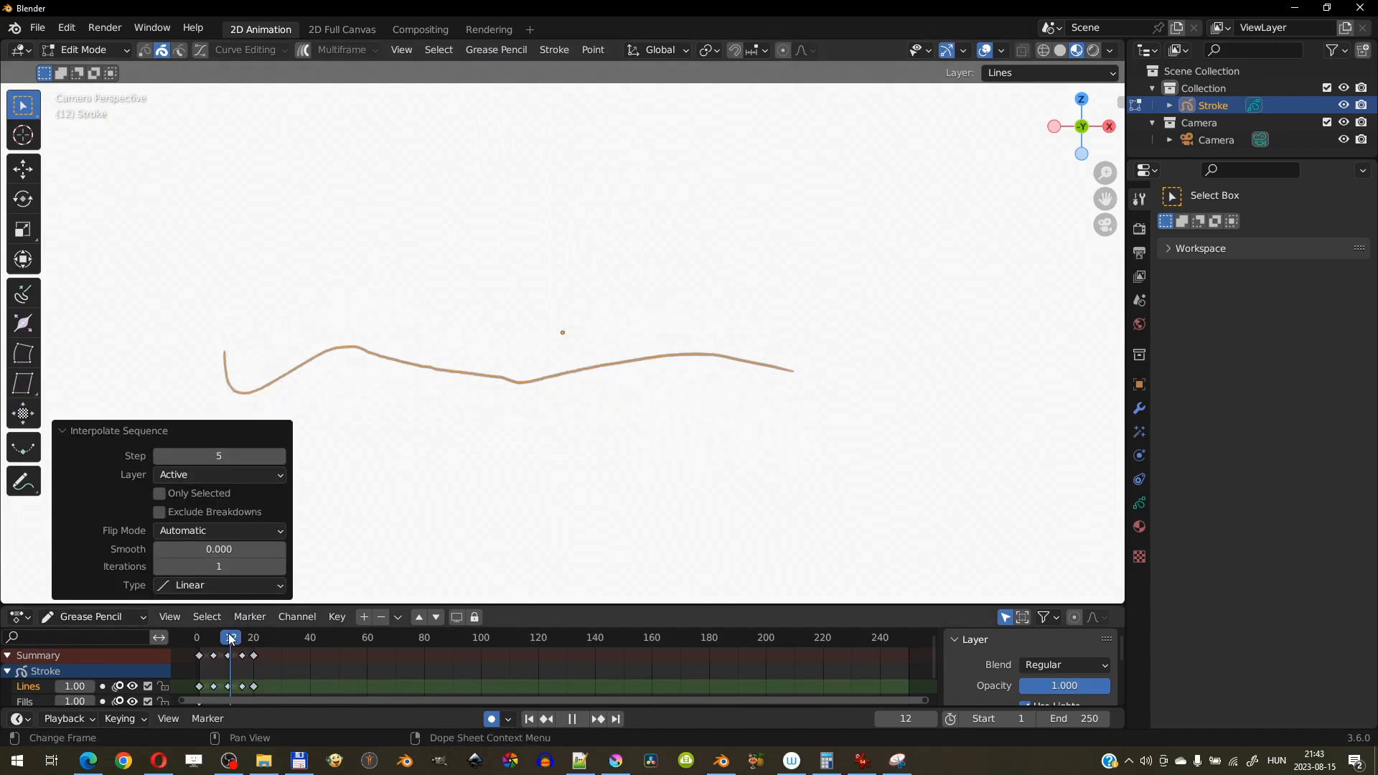
pyautogui.moveTo(256, 639)
pyautogui.mouseDown()
pyautogui.moveTo(200, 640)
pyautogui.moveTo(254, 643)
pyautogui.moveTo(231, 661)
pyautogui.mouseUp()
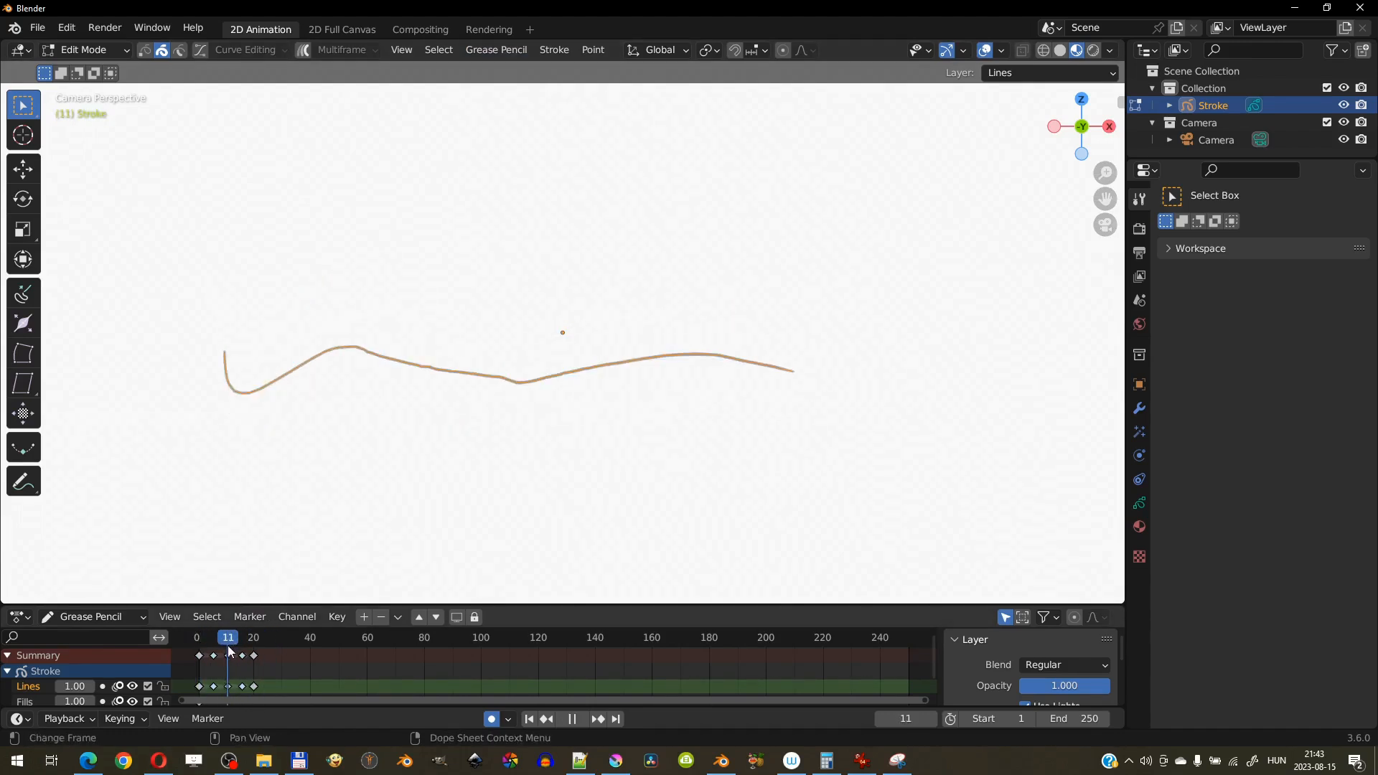
# In Sculpt Mode, smooth the first hump and second dip of the frame 11 stroke with an 84 px Push brush.
pyautogui.click(90, 49)
pyautogui.click(96, 106)
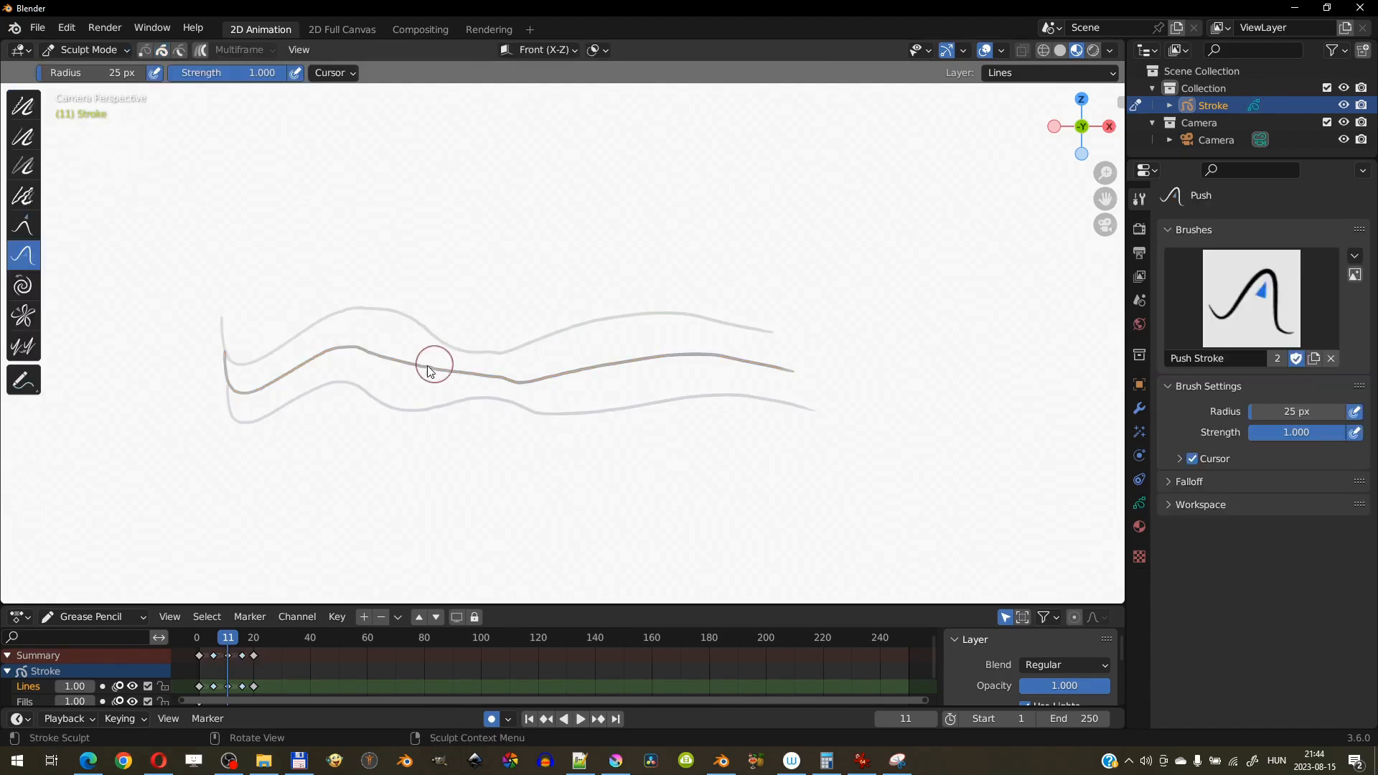
pyautogui.press('f')
pyautogui.click(472, 332)
pyautogui.moveTo(394, 357); pyautogui.dragTo(375, 341)
pyautogui.moveTo(444, 369)
pyautogui.mouseDown()
pyautogui.moveTo(382, 350)
pyautogui.moveTo(468, 350)
pyautogui.moveTo(373, 354)
pyautogui.moveTo(548, 385)
pyautogui.mouseUp()
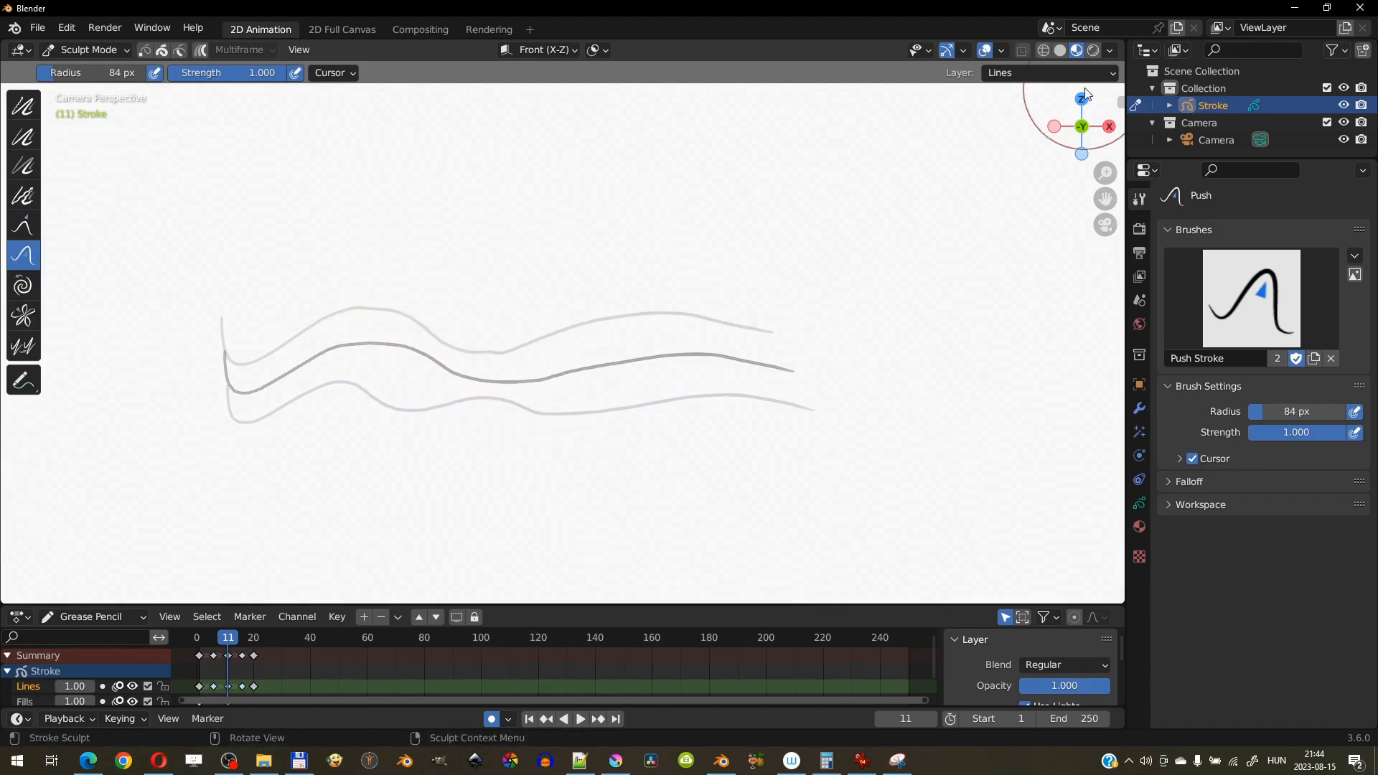
# Try several brush sizes and set the Push brush radius to 88 px.
pyautogui.press('f')
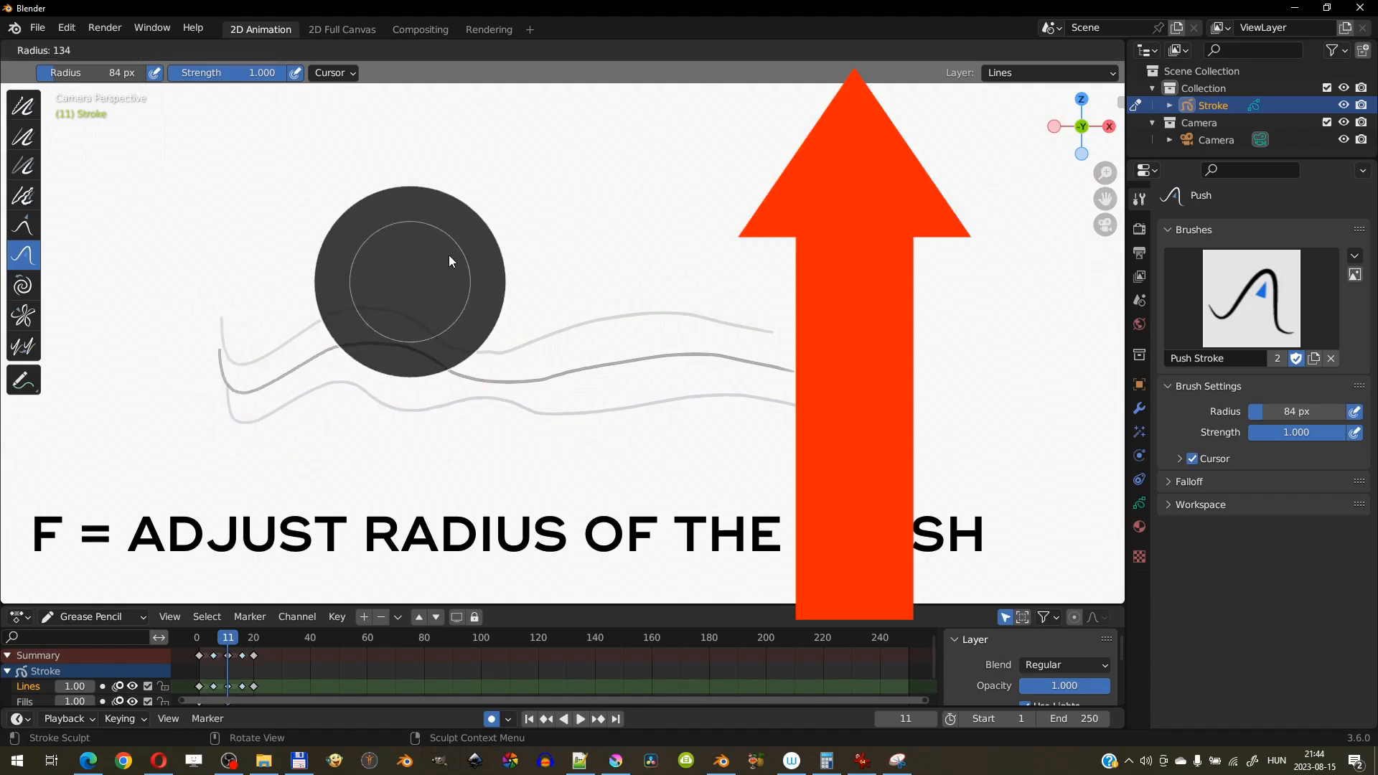
pyautogui.click(402, 399)
pyautogui.press('f')
pyautogui.click(449, 260)
pyautogui.press('f')
pyautogui.click(431, 274)
pyautogui.press('f')
pyautogui.click(472, 245)
# Smooth the middle of the frame 11 stroke and the wavy stroke at frame 6.
pyautogui.moveTo(404, 351); pyautogui.dragTo(561, 381)
pyautogui.moveTo(234, 638); pyautogui.dragTo(214, 638)
pyautogui.moveTo(413, 323)
pyautogui.keyDown('shift'); pyautogui.mouseDown()
pyautogui.moveTo(729, 327)
pyautogui.moveTo(304, 347)
pyautogui.mouseUp(); pyautogui.keyUp('shift')
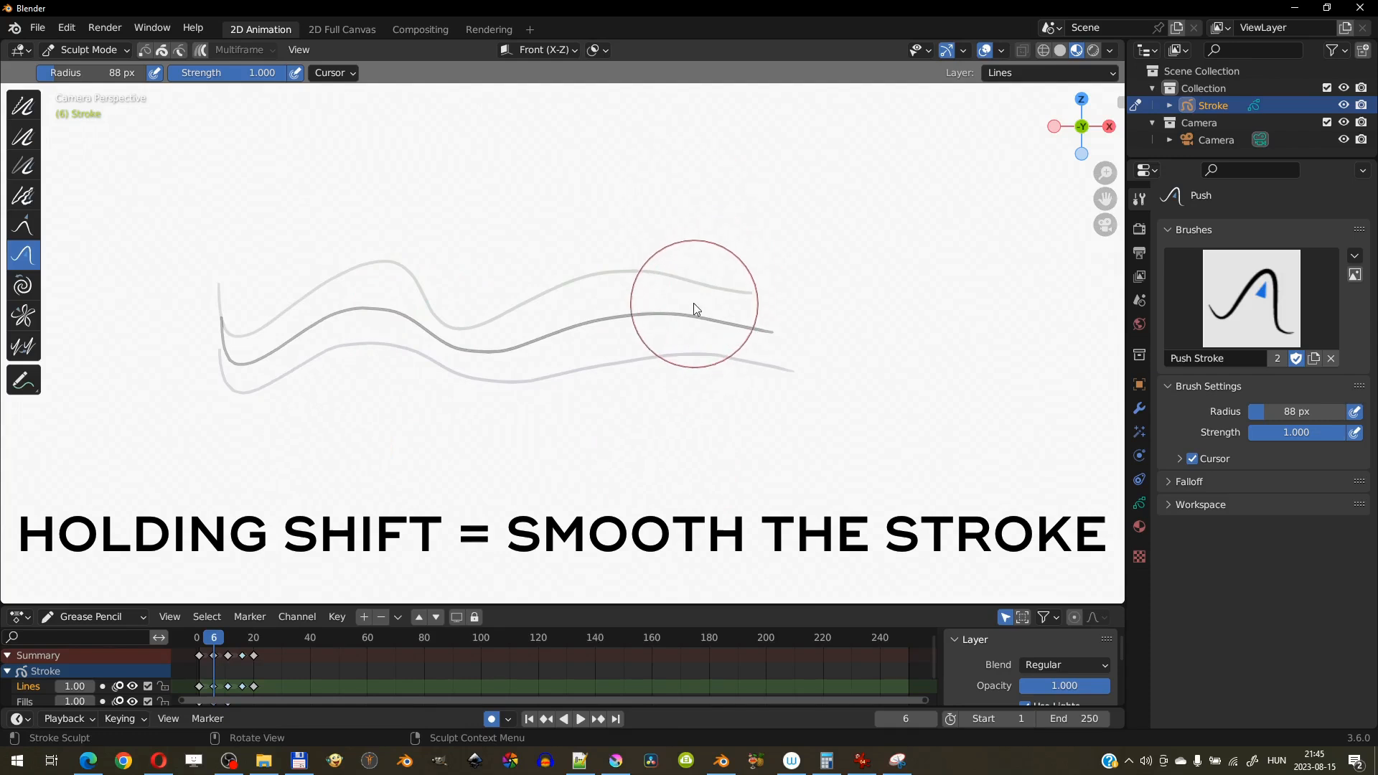
# Delete all keyframes after frame 1 and return to frame 1.
pyautogui.click(255, 656)
pyautogui.press('Delete')
pyautogui.click(227, 657)
pyautogui.press('Delete')
pyautogui.click(214, 657)
pyautogui.press('Delete')
pyautogui.moveTo(199, 643); pyautogui.dragTo(200, 643)
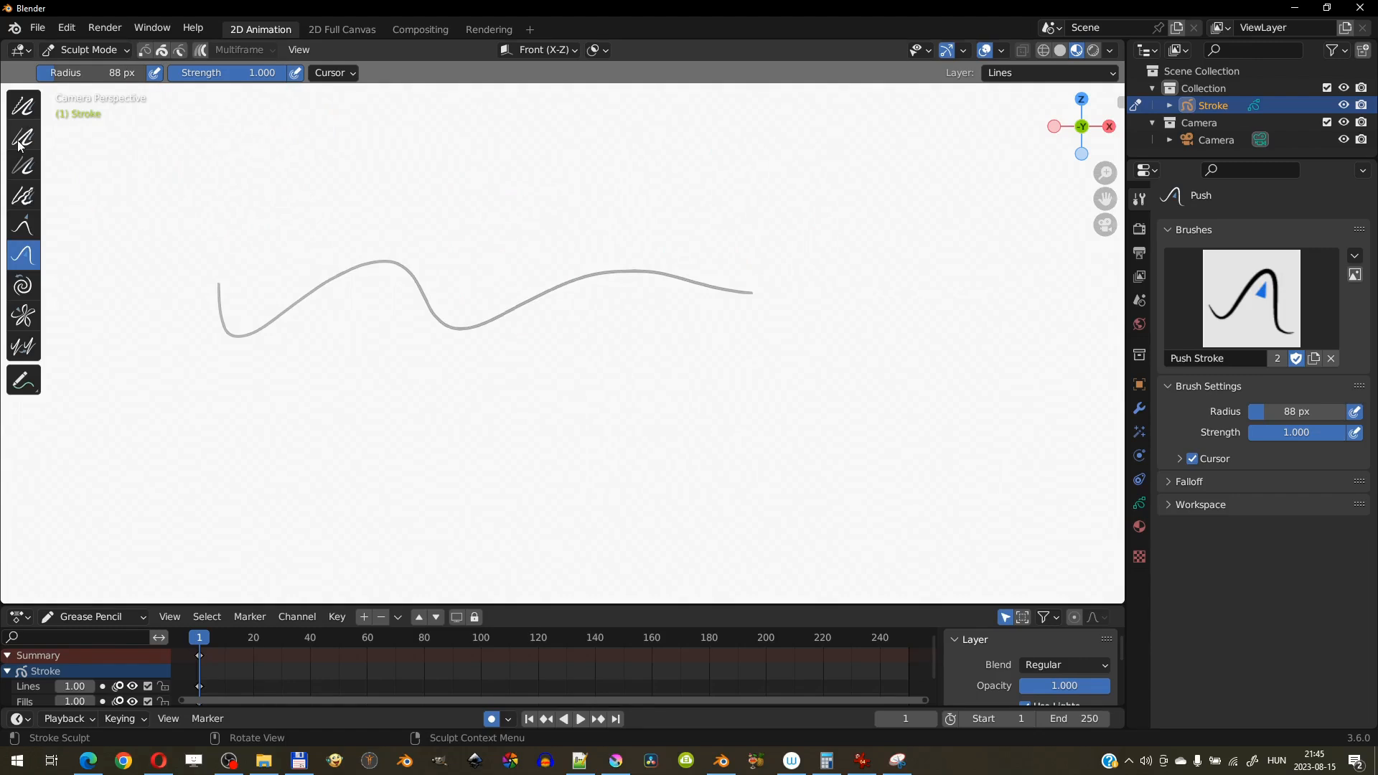
# Delete the frame 1 drawing in Edit Mode and switch to Draw Mode.
pyautogui.click(86, 49)
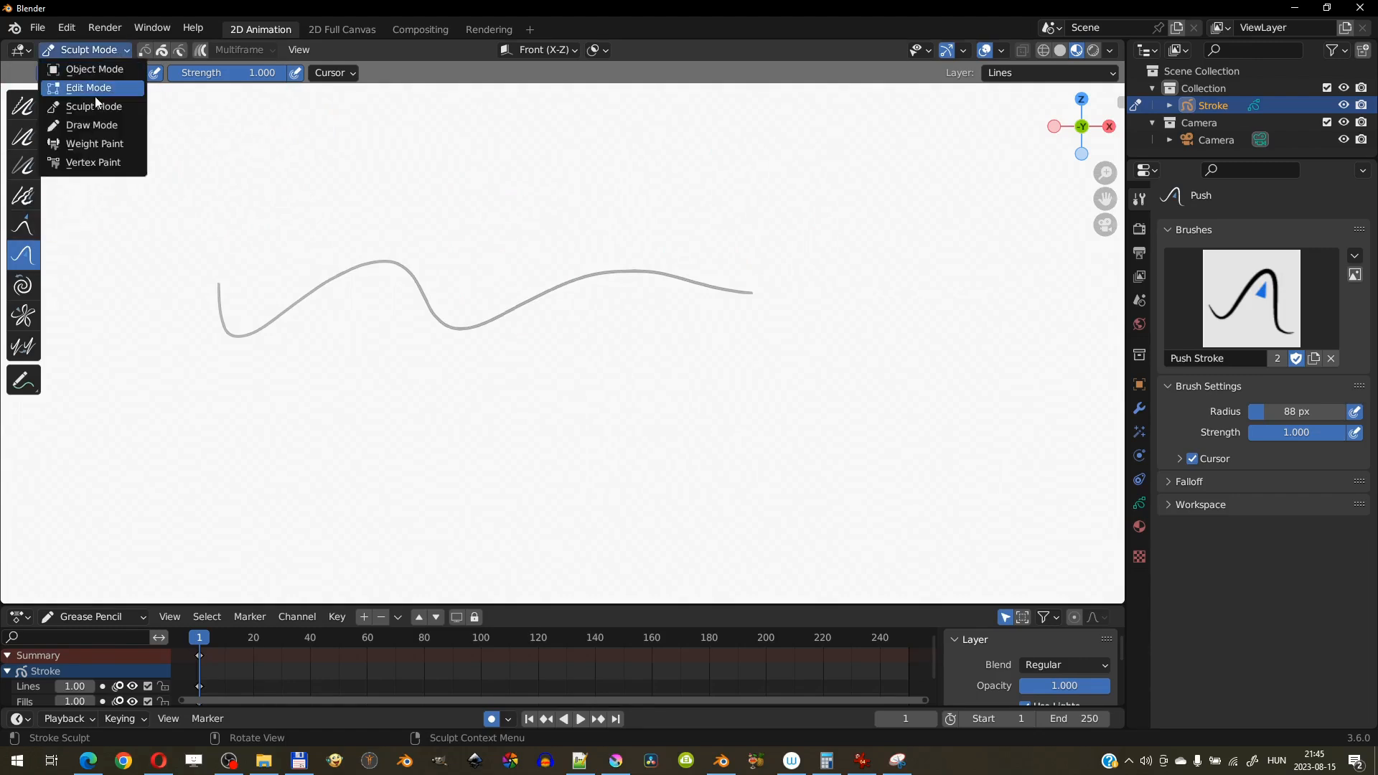
pyautogui.click(95, 135)
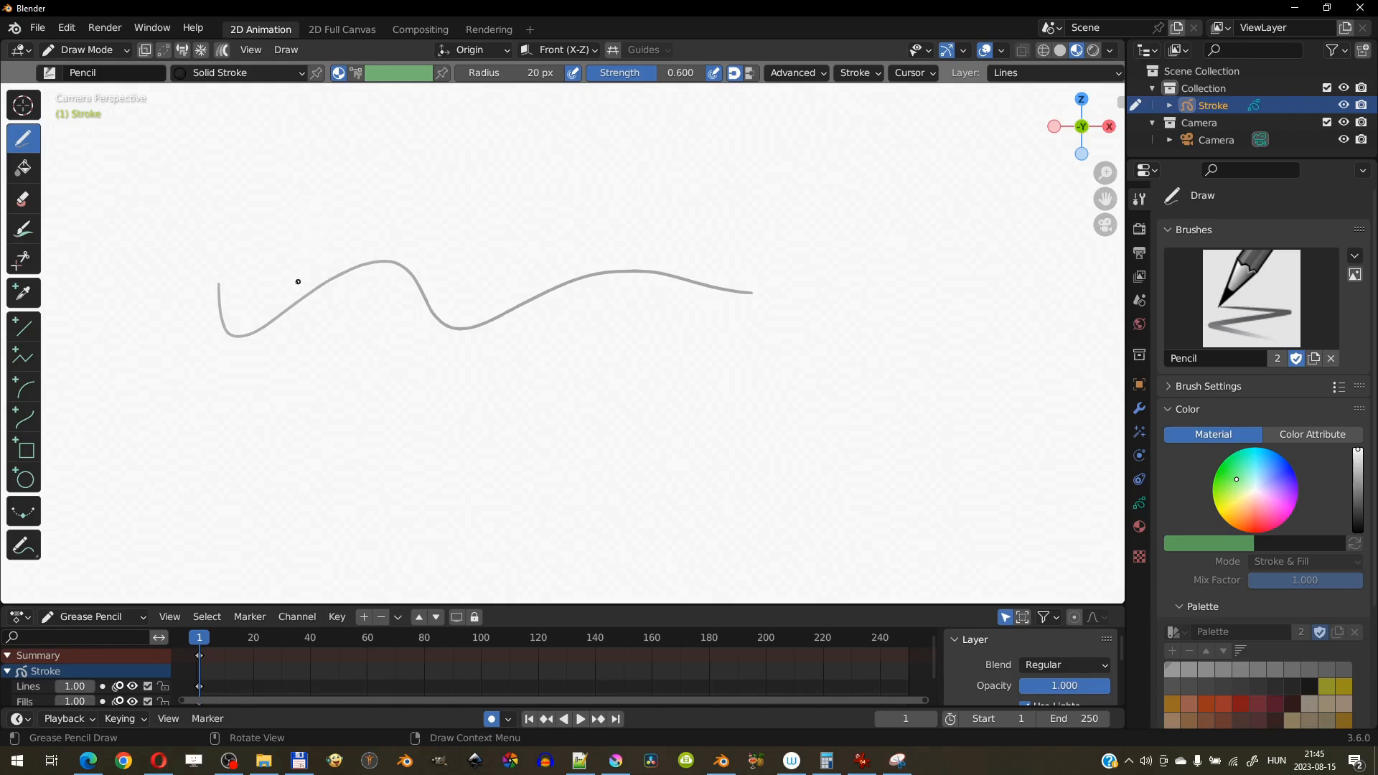
pyautogui.click(86, 49)
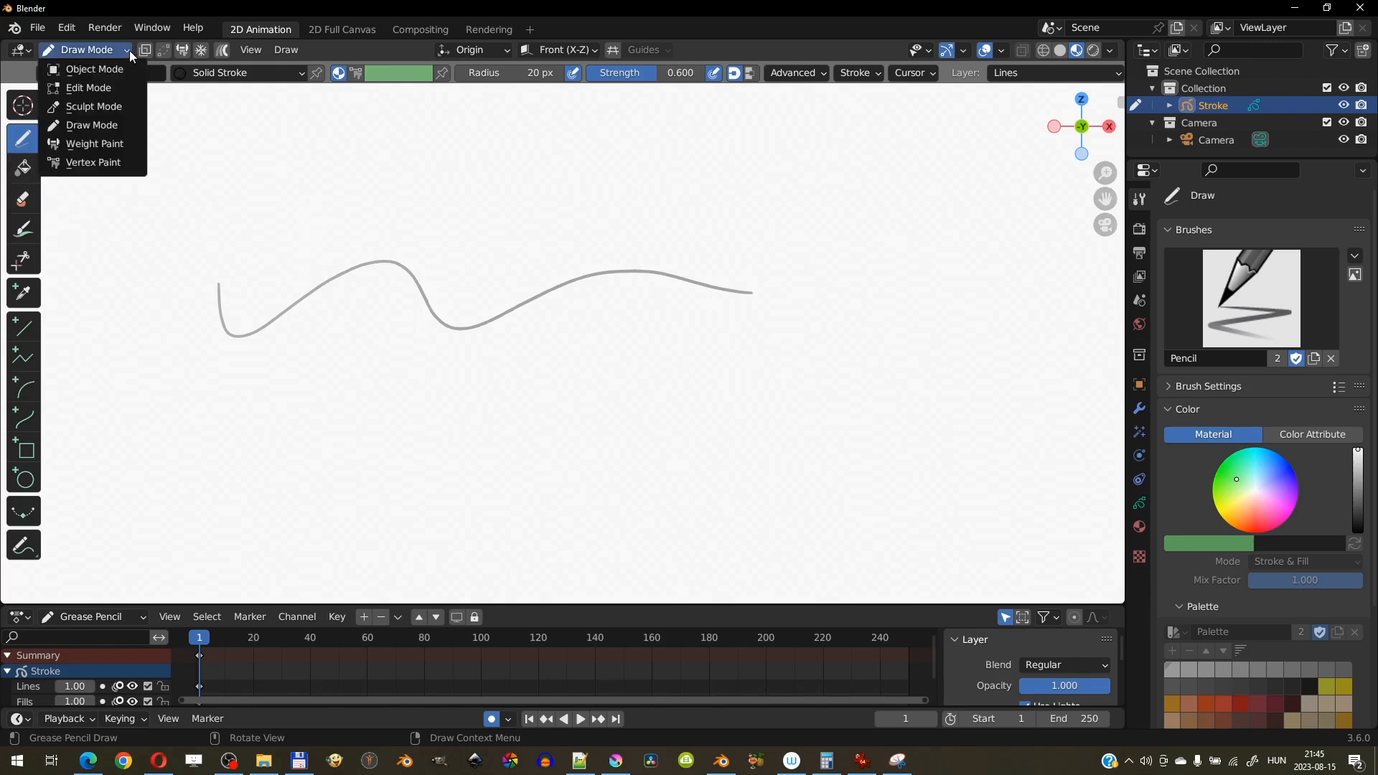
pyautogui.click(83, 91)
pyautogui.press('x')
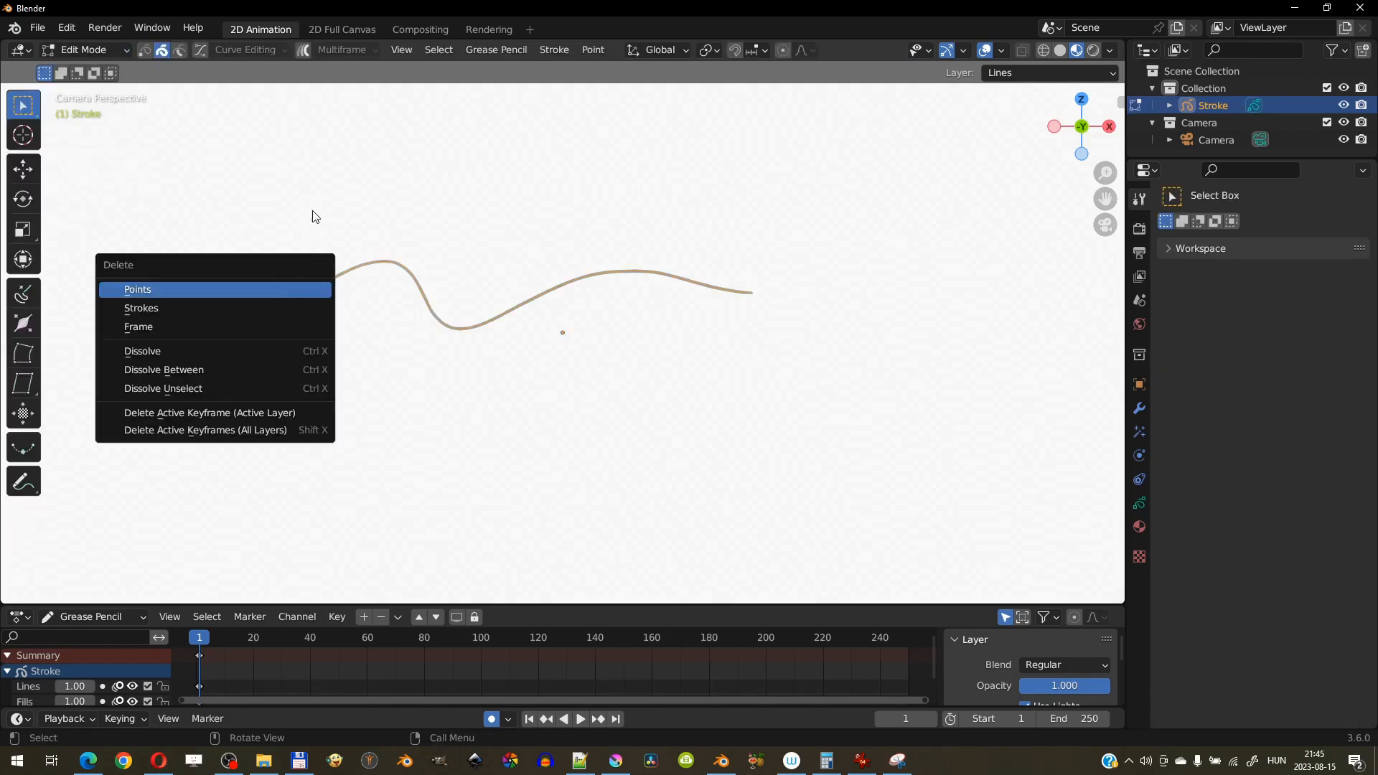
pyautogui.click(273, 324)
pyautogui.click(86, 50)
pyautogui.click(83, 122)
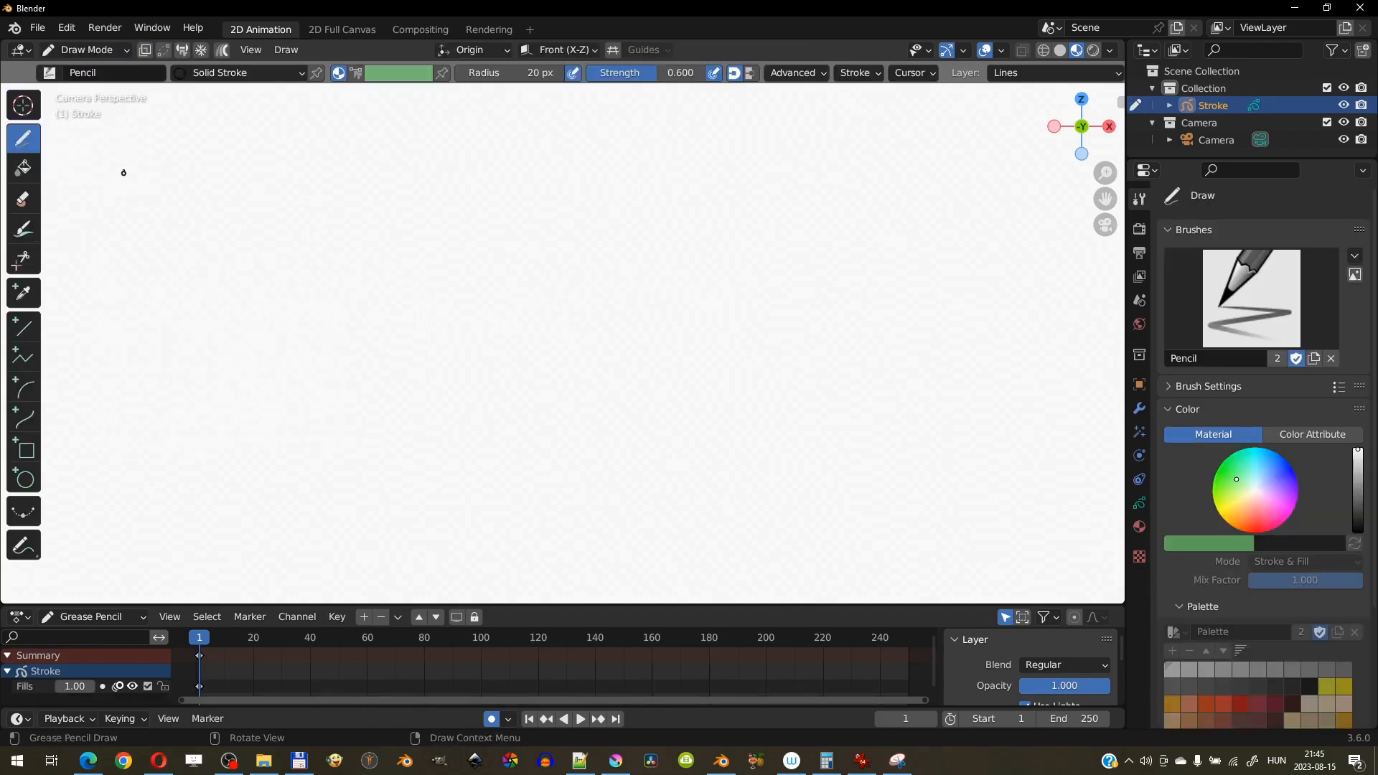
# Try the Fill tool on the empty canvas, draw a wavy Solid Stroke pencil line instead, and undo it.
pyautogui.click(25, 173)
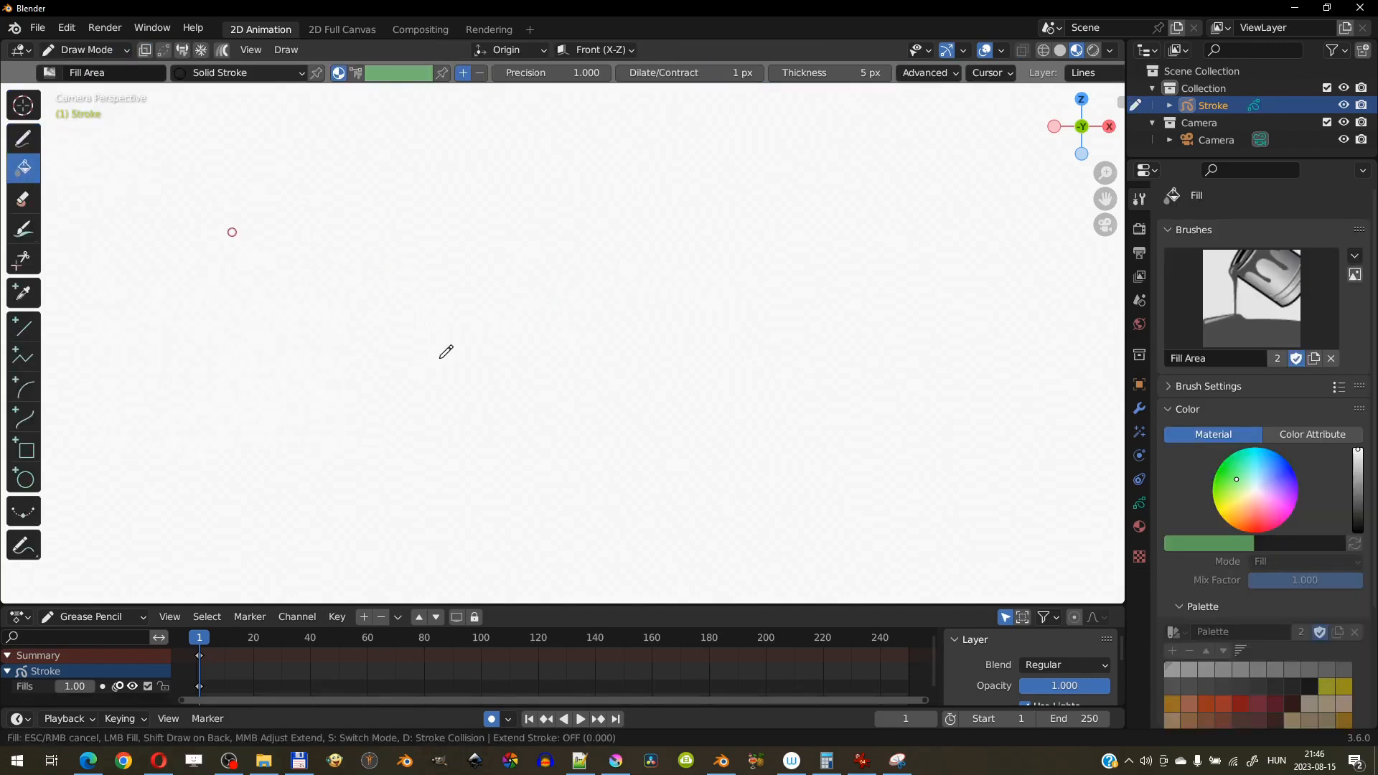
pyautogui.click(23, 140)
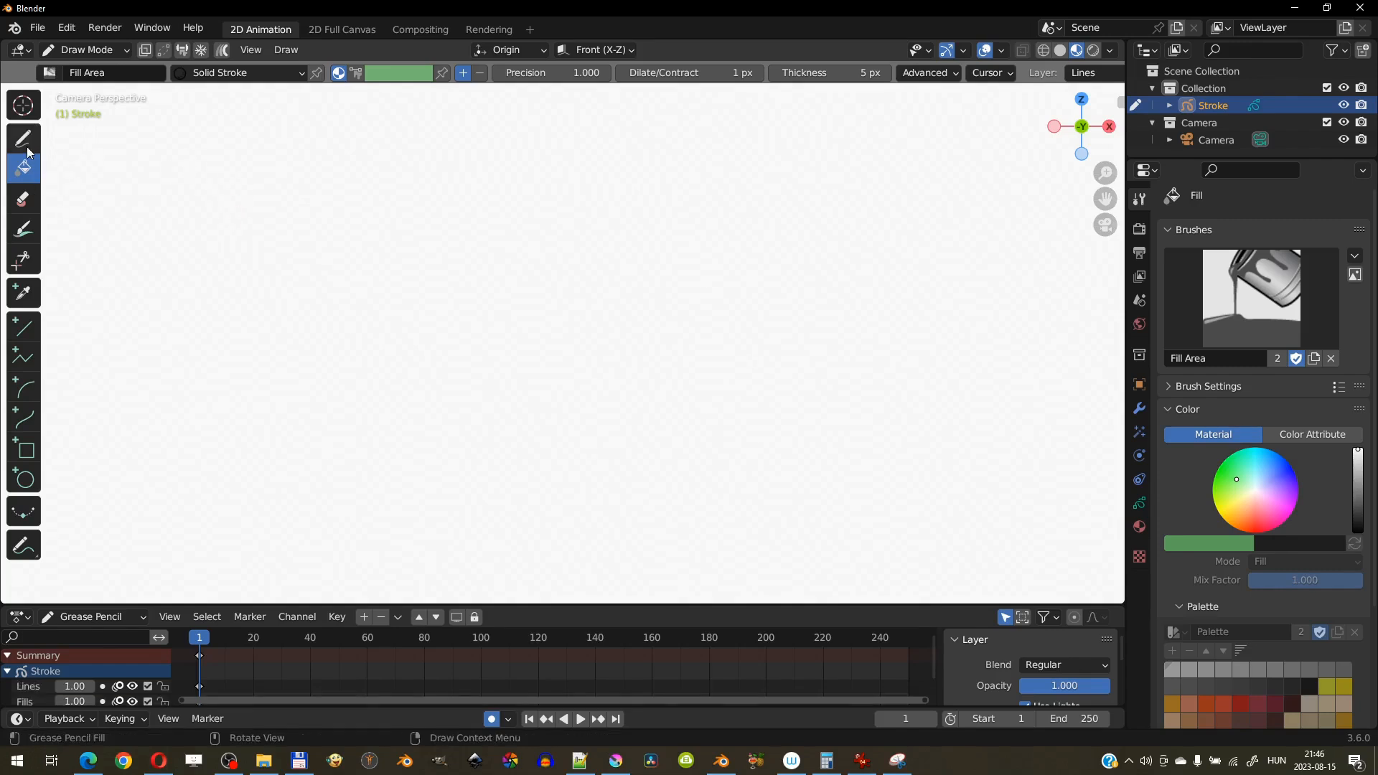
pyautogui.click(24, 140)
pyautogui.moveTo(246, 169); pyautogui.dragTo(615, 385)
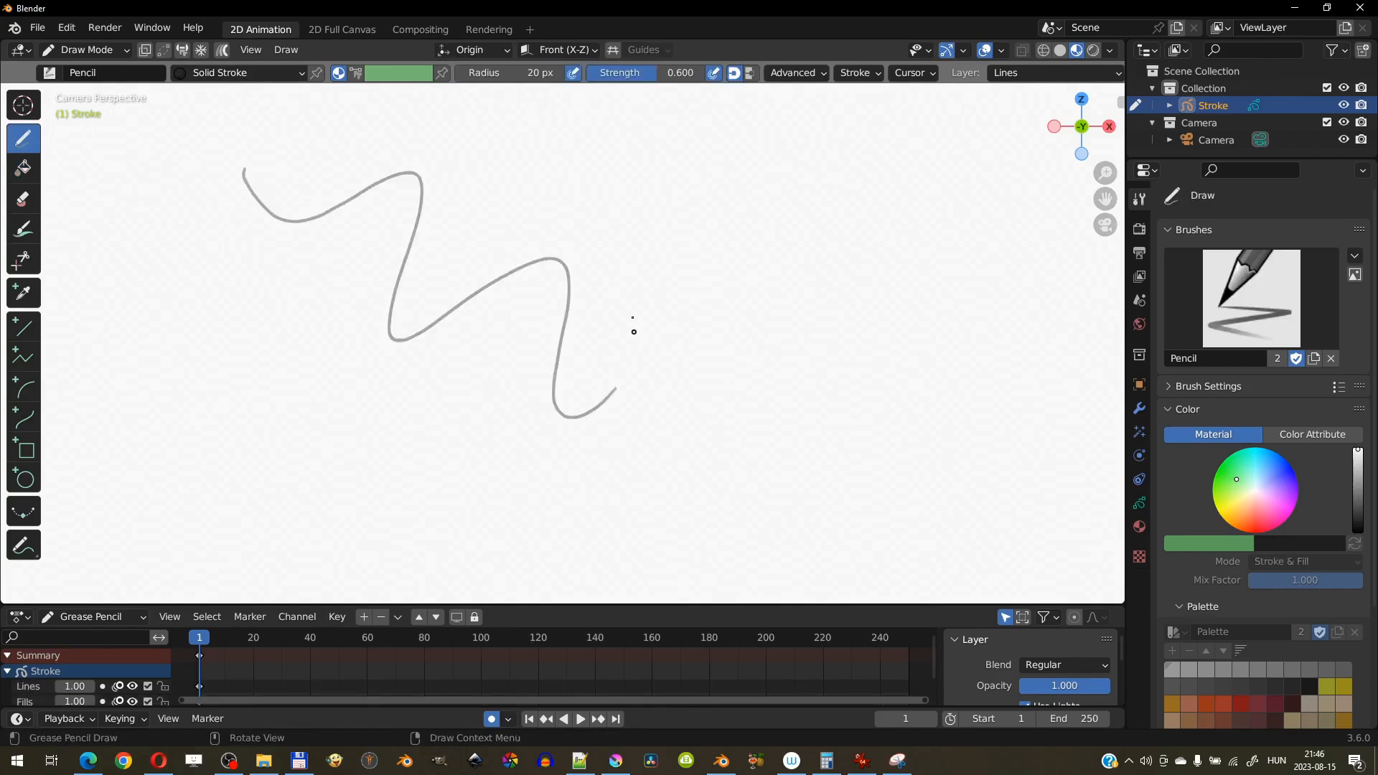
pyautogui.hotkey('ctrl', 'z')
# Try drawing a wide shape with a wavy lower edge in the Solid Fill material, and undo it.
pyautogui.click(215, 73)
pyautogui.click(192, 145)
pyautogui.moveTo(218, 222)
pyautogui.mouseDown()
pyautogui.moveTo(570, 307)
pyautogui.moveTo(1000, 196)
pyautogui.moveTo(257, 148)
pyautogui.moveTo(225, 163)
pyautogui.mouseUp()
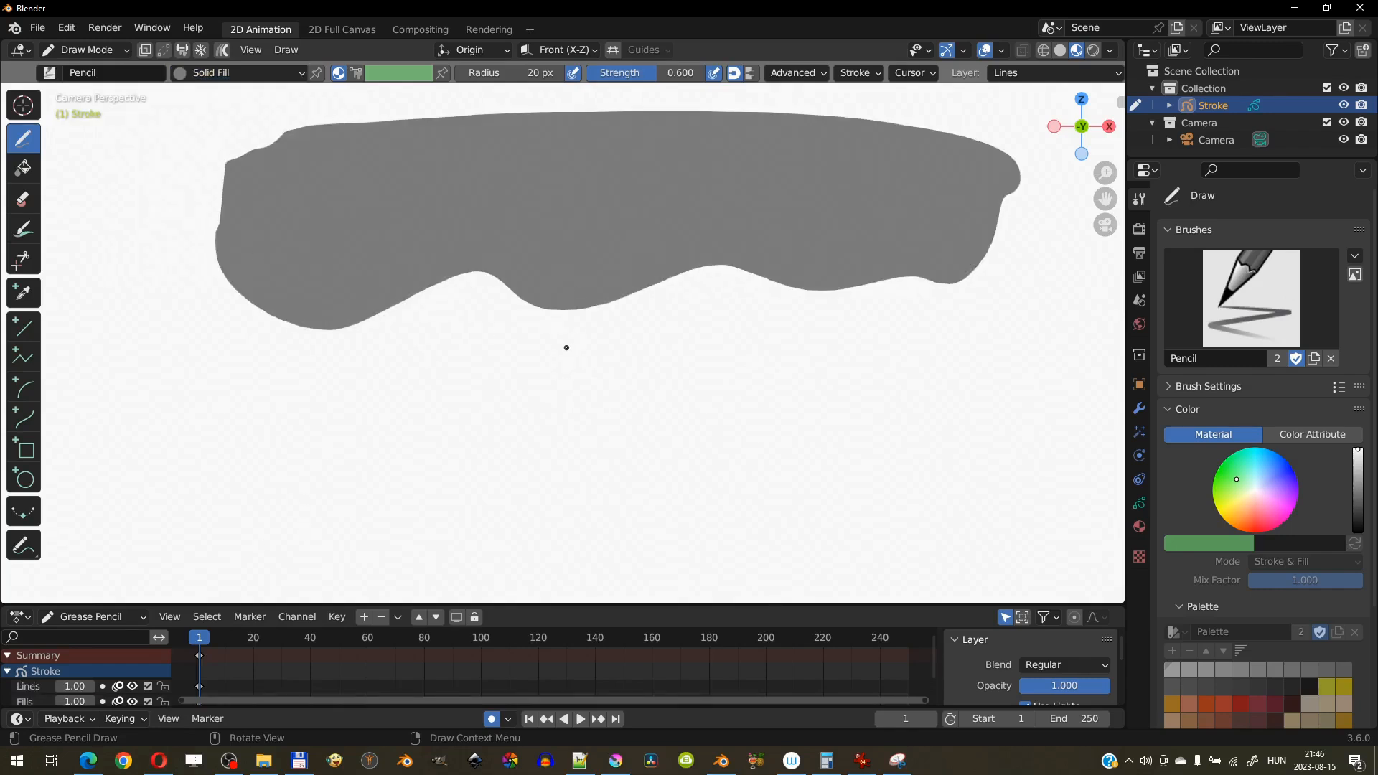
pyautogui.click(1041, 73)
pyautogui.keyDown('ctrl'); pyautogui.moveTo(630, 232); pyautogui.dragTo(609, 287, button='middle'); pyautogui.keyUp('ctrl')
pyautogui.hotkey('ctrl', 'z')
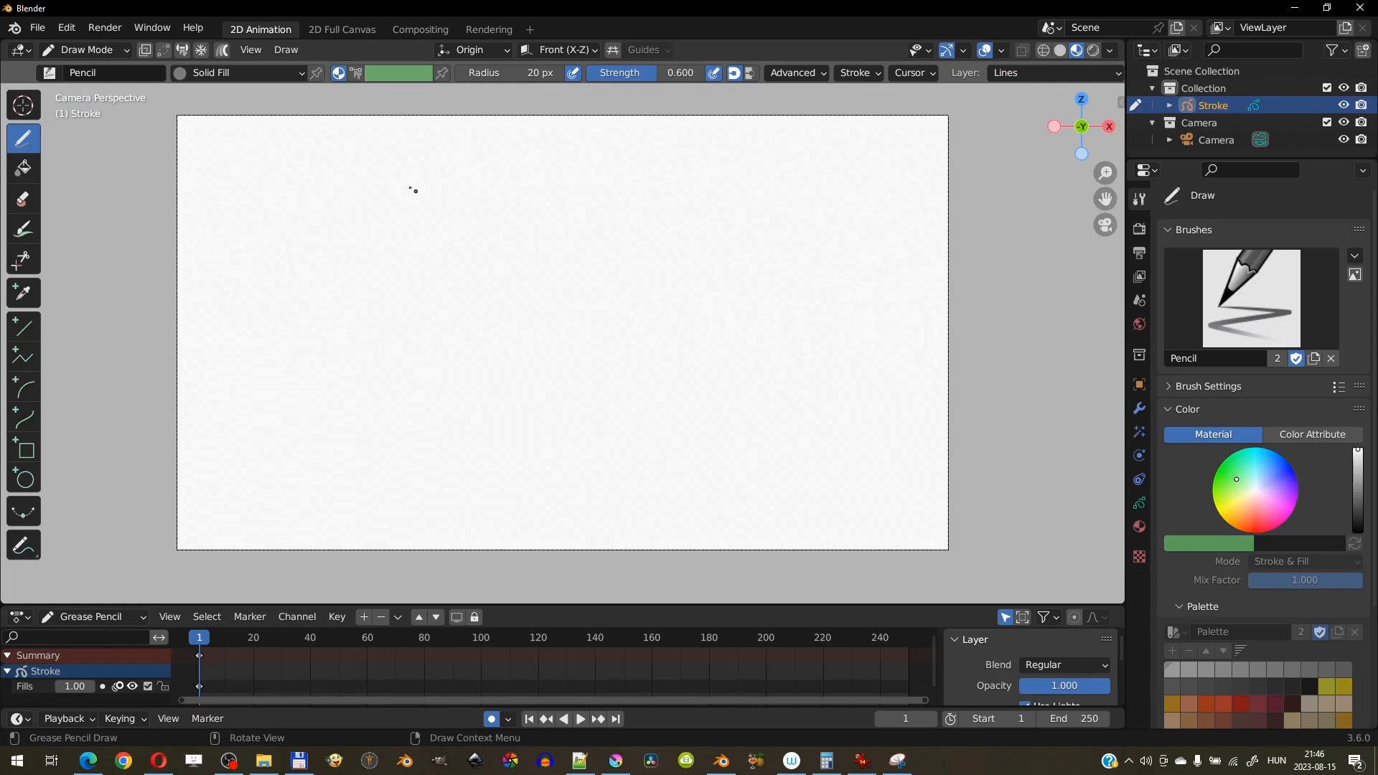
# Draw a closed Solid Fill band with a dripping, wavy lower edge just above the camera frame.
pyautogui.moveTo(172, 92)
pyautogui.mouseDown()
pyautogui.moveTo(240, 152)
pyautogui.moveTo(550, 131)
pyautogui.moveTo(793, 155)
pyautogui.moveTo(893, 193)
pyautogui.moveTo(965, 126)
pyautogui.moveTo(194, 97)
pyautogui.moveTo(206, 102)
pyautogui.mouseUp()
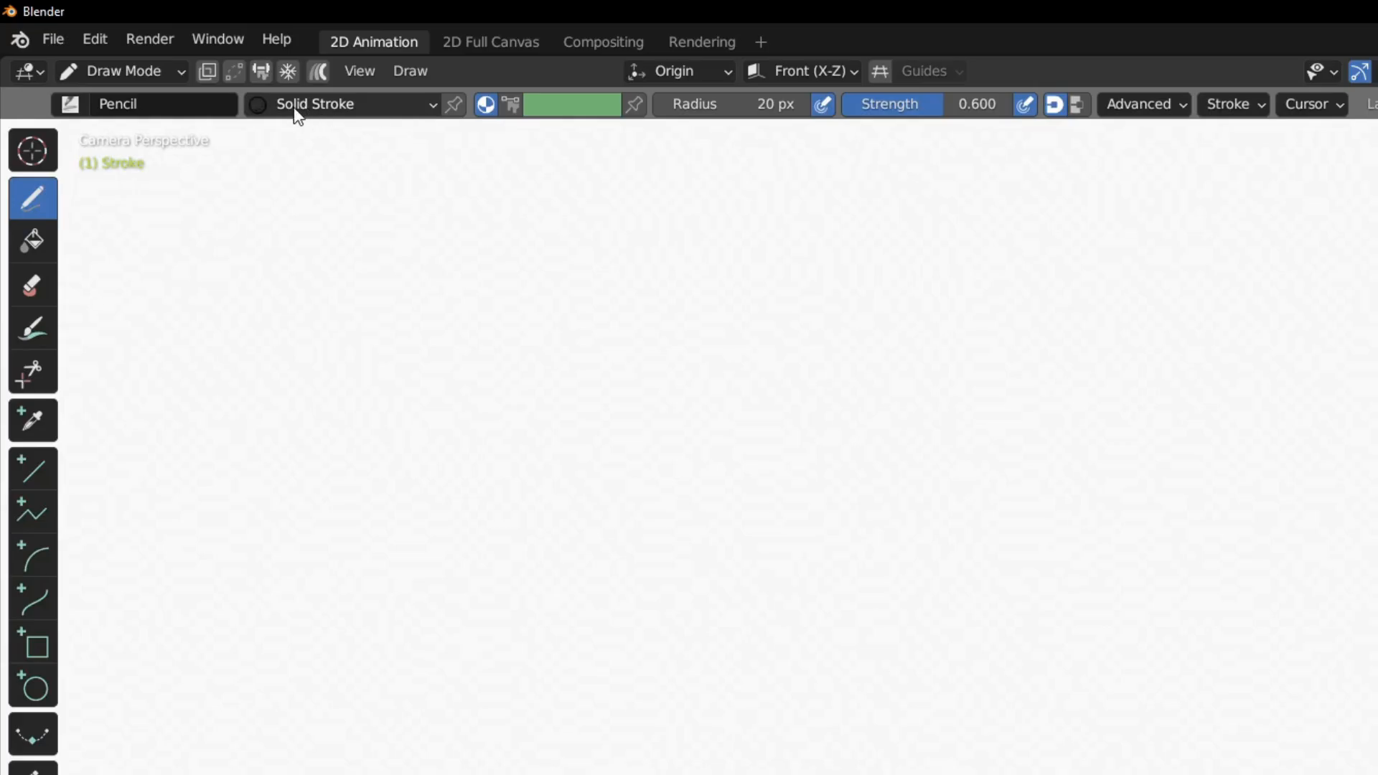
pyautogui.moveTo(241, 167); pyautogui.dragTo(616, 385)
pyautogui.hotkey('ctrl', 'z')
pyautogui.click(299, 74)
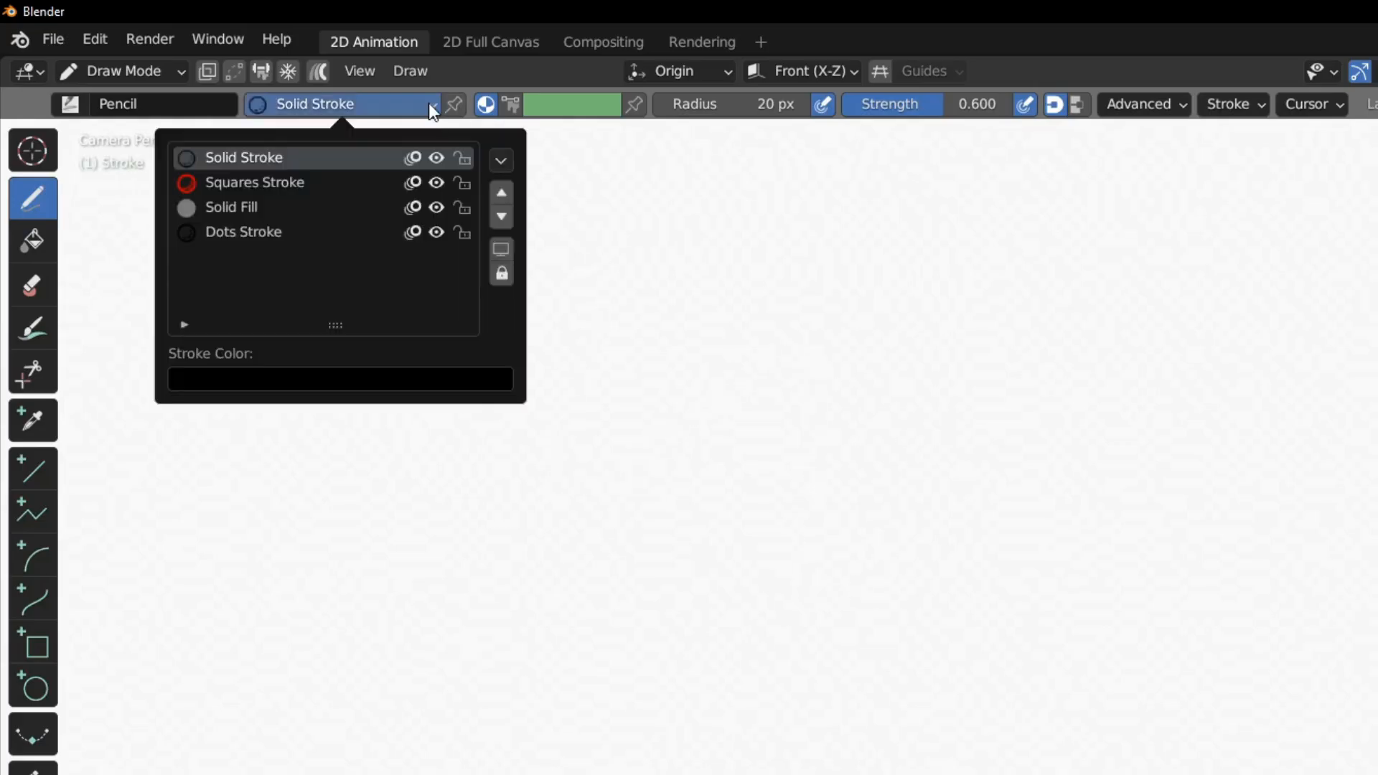
pyautogui.click(276, 207)
pyautogui.moveTo(310, 324)
pyautogui.mouseDown()
pyautogui.moveTo(938, 409)
pyautogui.moveTo(1374, 309)
pyautogui.moveTo(338, 225)
pyautogui.moveTo(311, 330)
pyautogui.mouseUp()
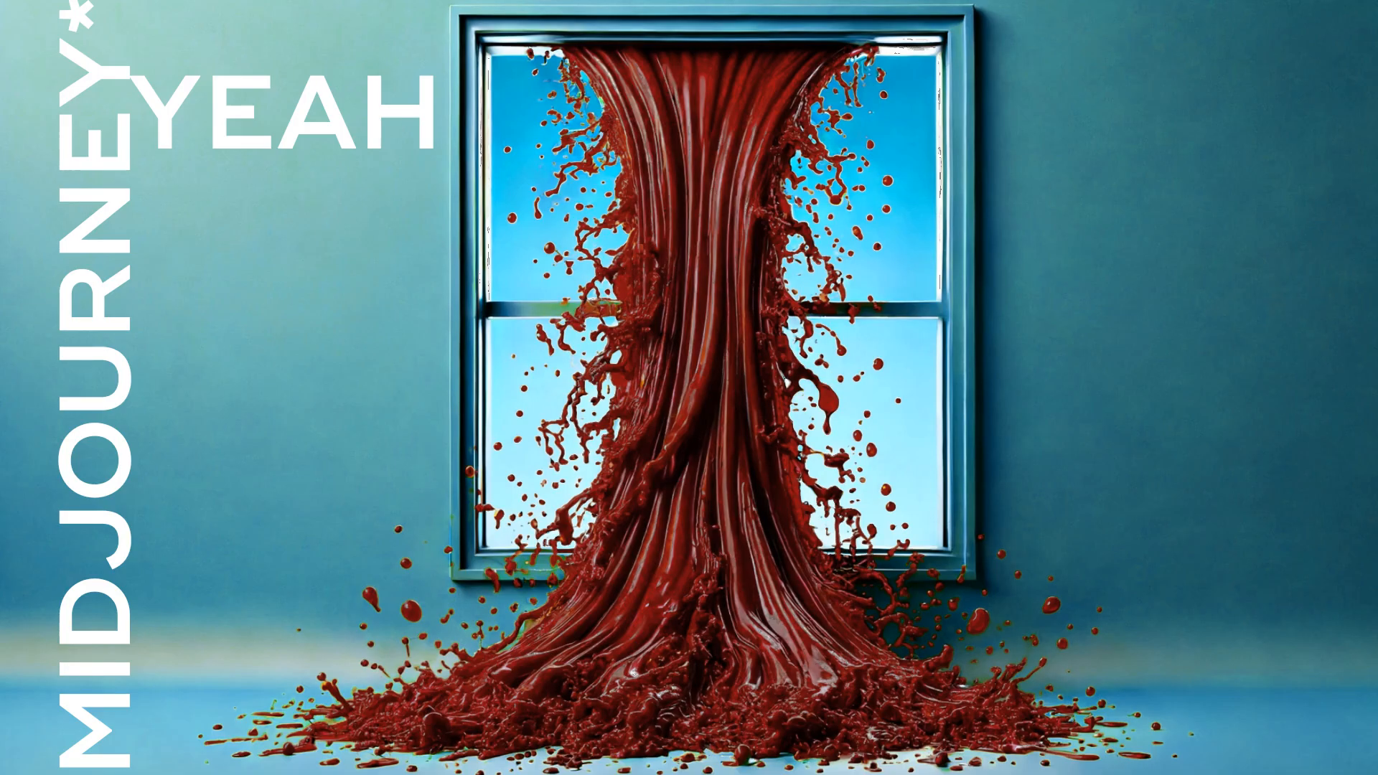
# In Edit Mode with point selection, select the upper edge points of the filled band and move them up along Z.
pyautogui.click(172, 83)
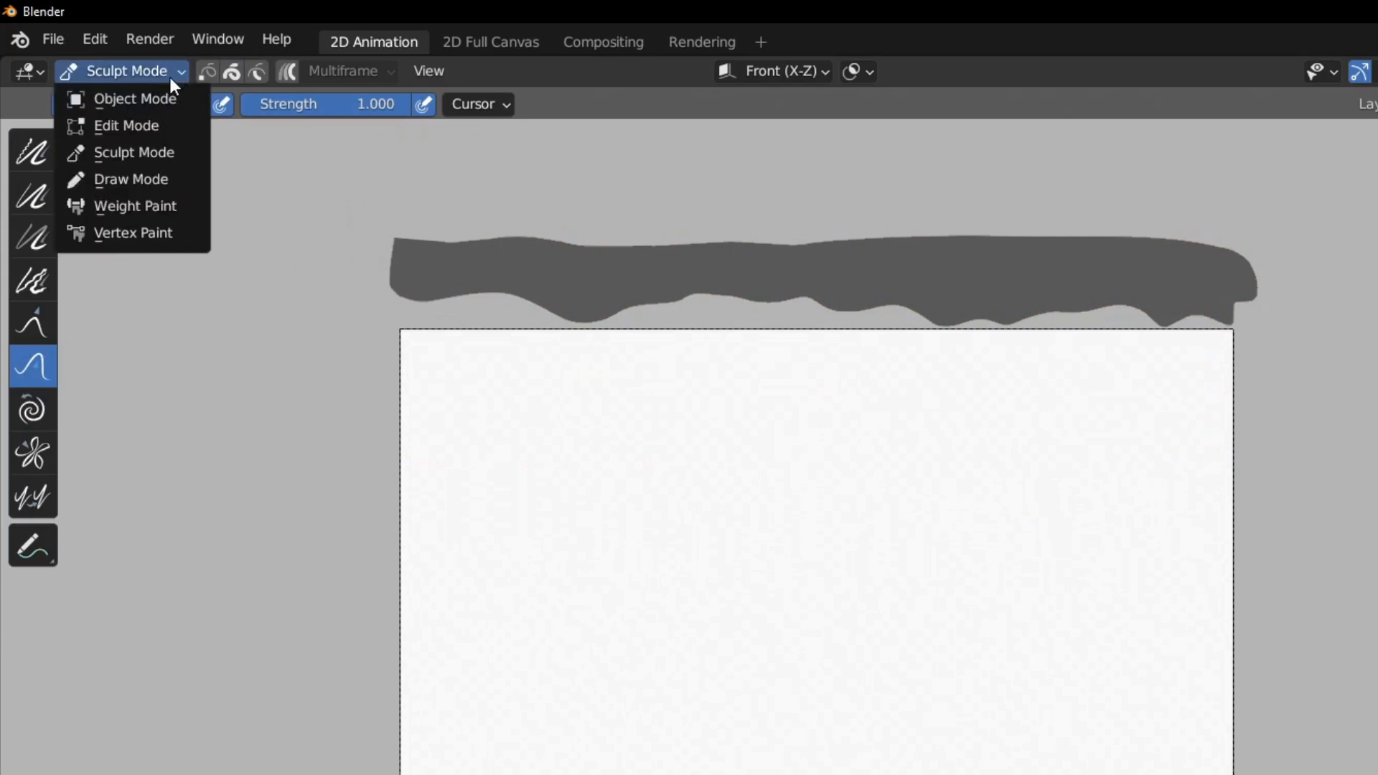
pyautogui.click(136, 123)
pyautogui.moveTo(369, 200)
pyautogui.mouseDown()
pyautogui.moveTo(1369, 256)
pyautogui.moveTo(1292, 294)
pyautogui.mouseUp()
pyautogui.click(208, 72)
pyautogui.moveTo(349, 180); pyautogui.dragTo(1347, 283)
pyautogui.press('g')
pyautogui.press('z')
pyautogui.click(1053, 262)
# Move the selected upper points farther up along Z, finishing with about 0.89 m, until the shape is nearly as tall as the camera frame.
pyautogui.scroll(-2, 1053, 263)
pyautogui.press('g')
pyautogui.press('z')
pyautogui.click(1064, 159)
pyautogui.press('g')
pyautogui.press('z')
pyautogui.click(1030, 317)
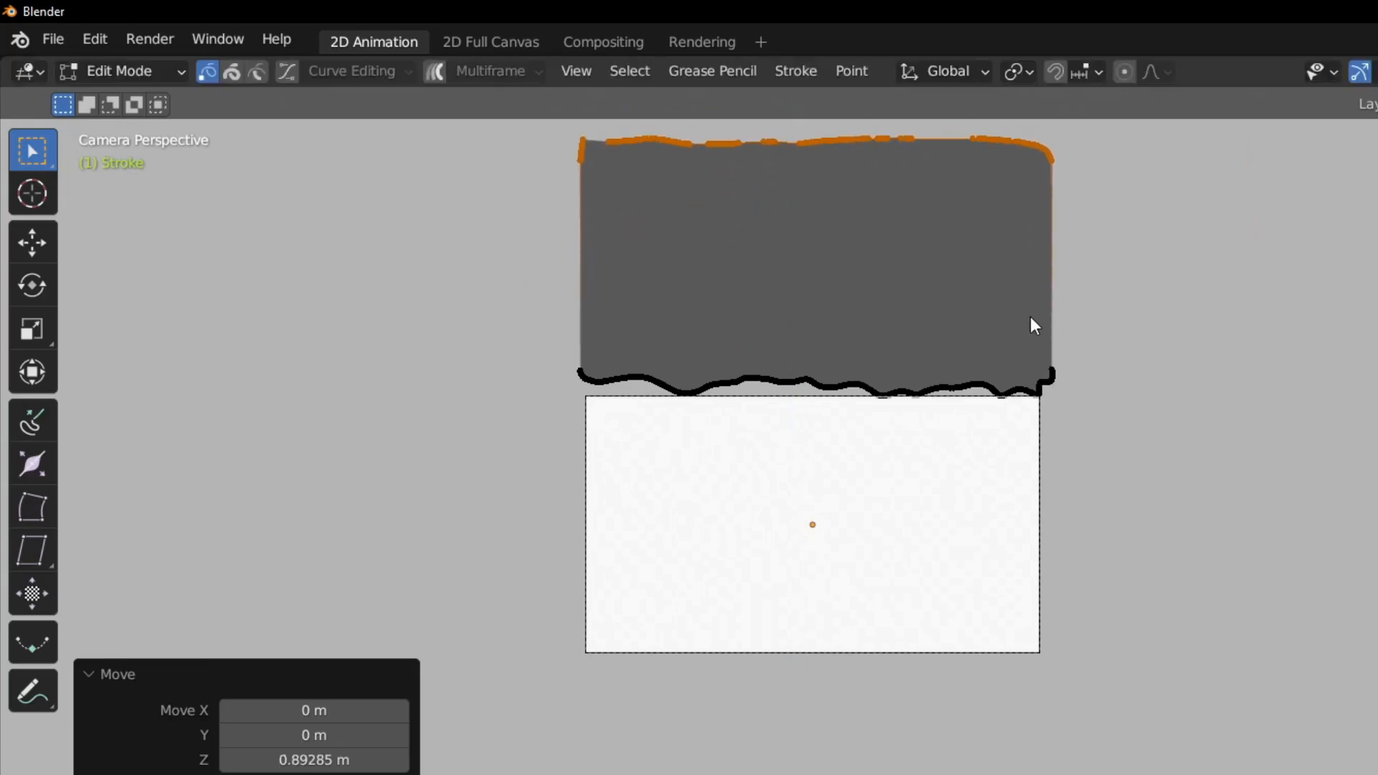
# Start saving under a new name and browse to the 20210114_ALSO\30_Shots folder.
pyautogui.scroll(3, 1037, 387)
pyautogui.keyDown('shift'); pyautogui.moveTo(1087, 380); pyautogui.dragTo(1093, 389, button='middle'); pyautogui.keyUp('shift')
pyautogui.click(53, 39)
pyautogui.click(82, 90)
pyautogui.scroll(-3, 924, 461)
pyautogui.scroll(-5, 924, 461)
pyautogui.scroll(10, 897, 452)
pyautogui.click(597, 196)
pyautogui.doubleClick(1099, 403)
pyautogui.scroll(-5, 1098, 287)
pyautogui.scroll(5, 1098, 287)
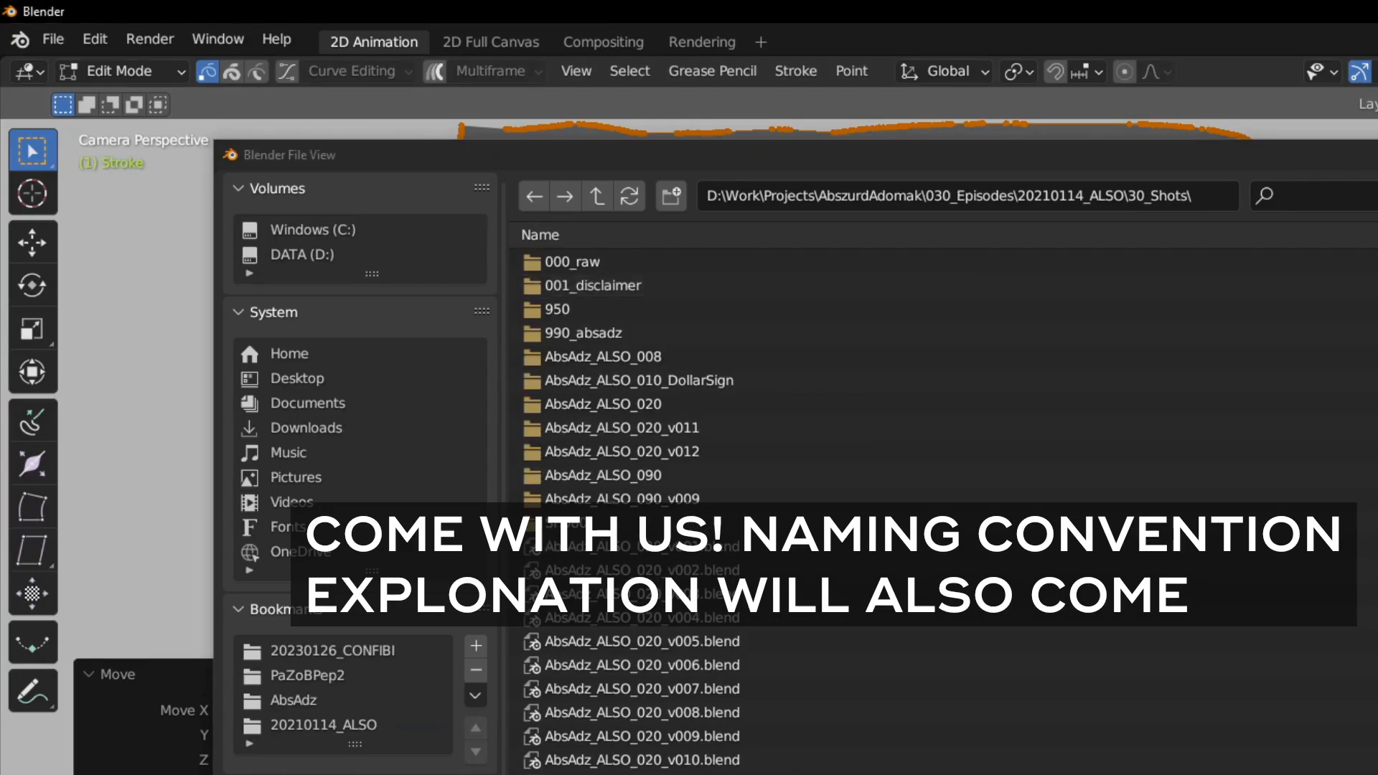
# Save the file as AbsAdz_ALSO_120_v001.blend, basing the name on an existing shot file.
pyautogui.click(619, 712)
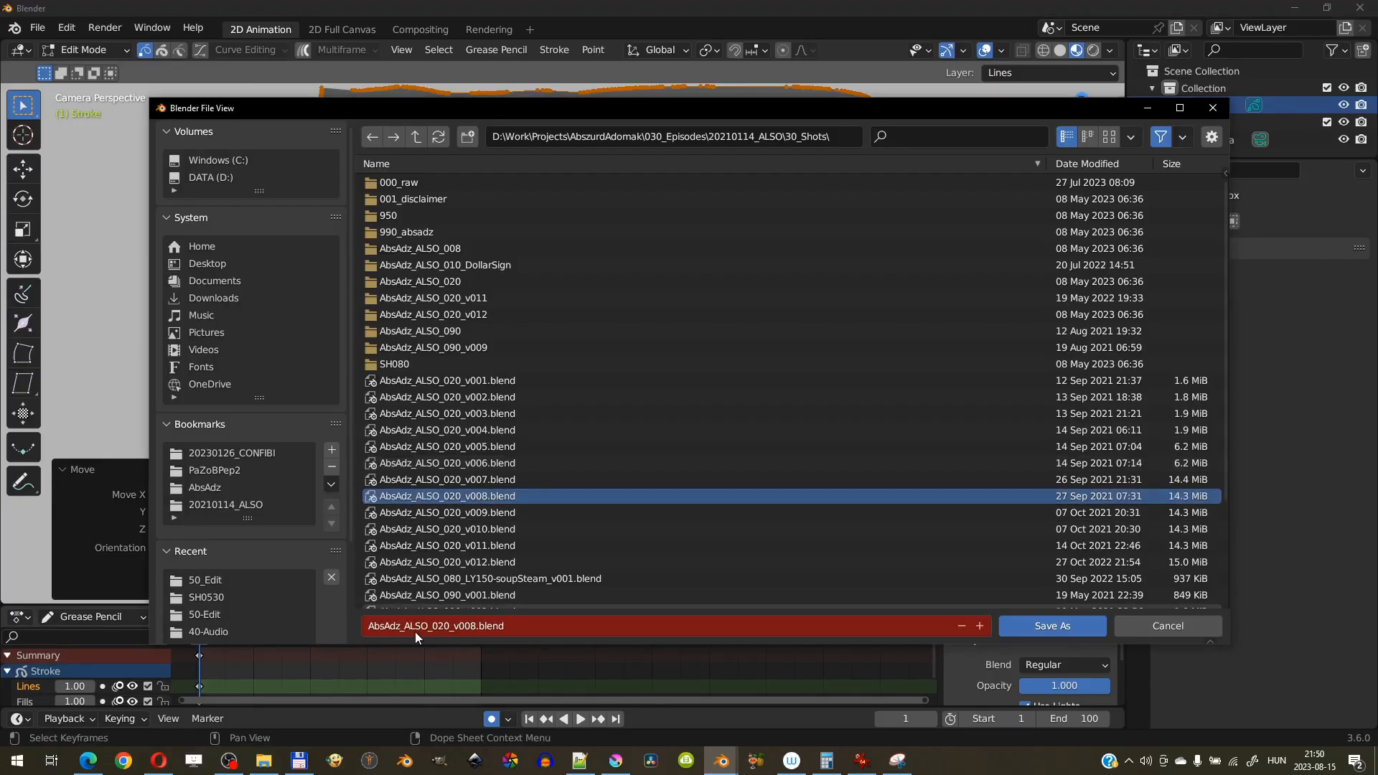
pyautogui.click(420, 631)
pyautogui.click(443, 629)
pyautogui.press('Return')
pyautogui.click(1075, 631)
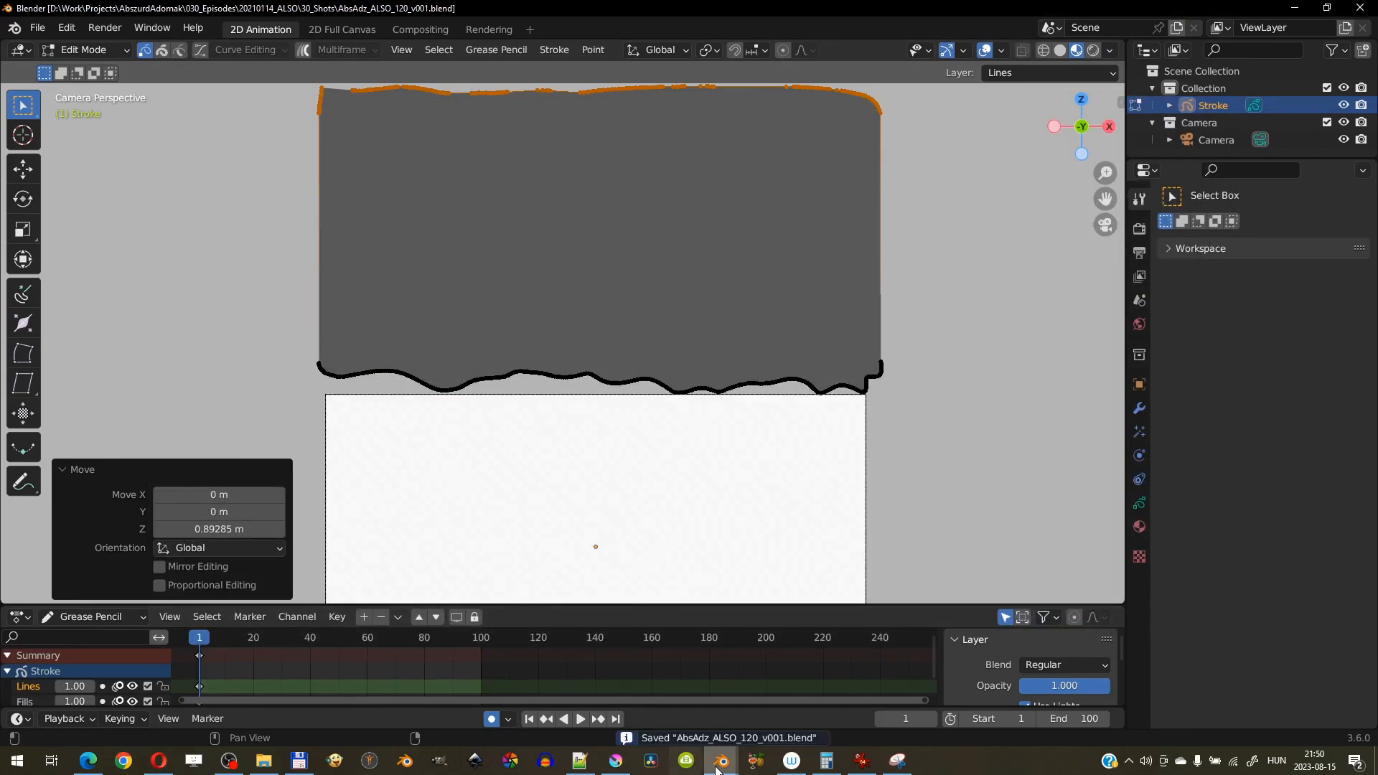
# Switch to the other open Blender window, close it, and return to the saved drip file.
pyautogui.click(721, 761)
pyautogui.click(819, 654)
pyautogui.click(1361, 7)
pyautogui.click(720, 414)
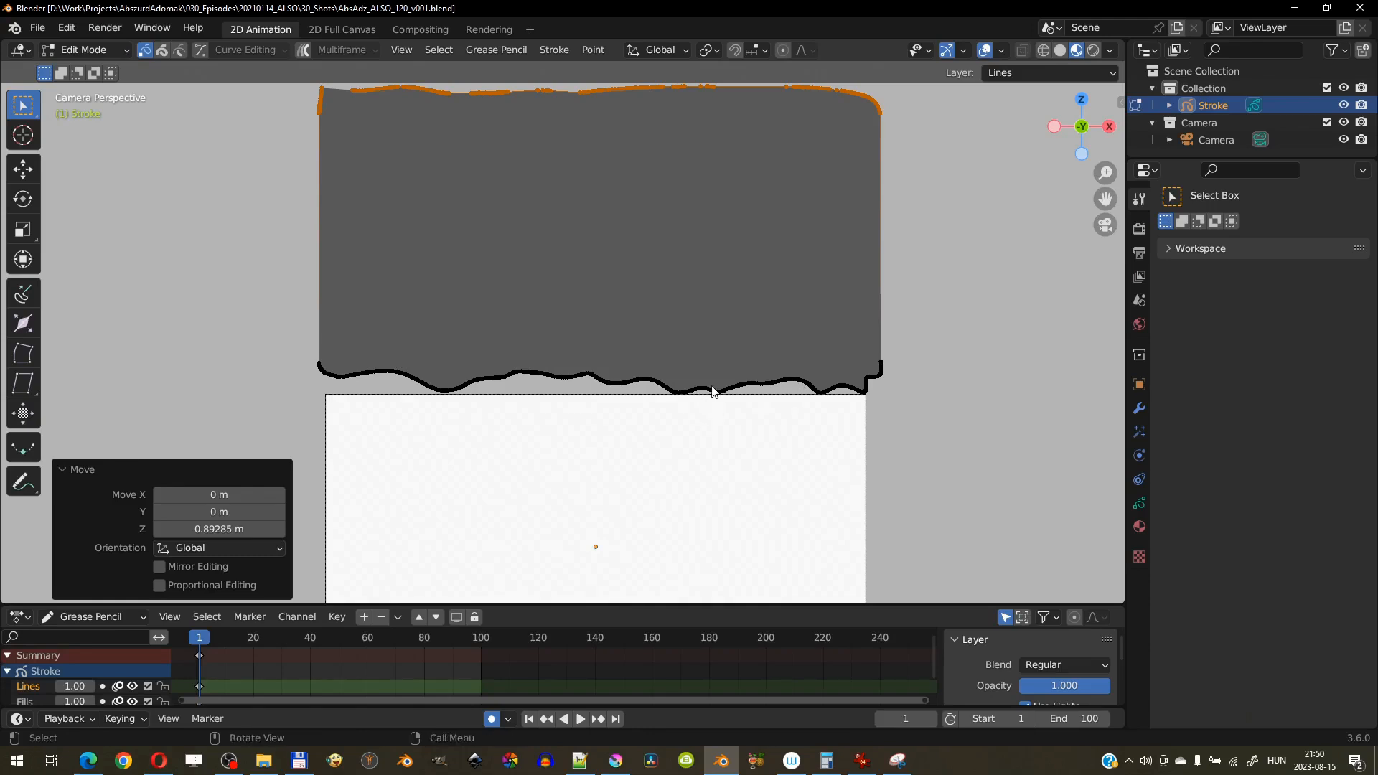
# Switch to Sculpt Mode, scrub through the timeline, and set the current frame to 30.
pyautogui.hotkey('ctrl', 'Tab')
pyautogui.click(248, 635)
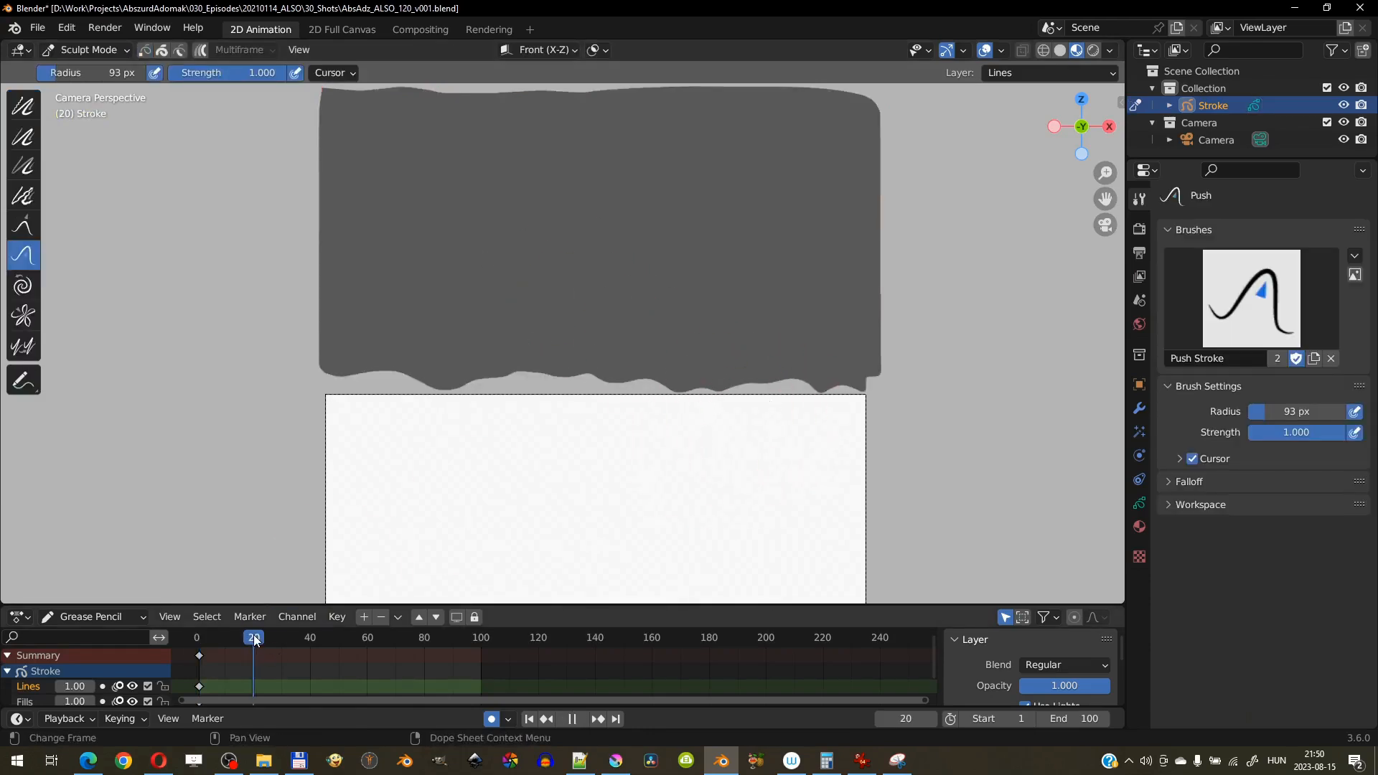
pyautogui.moveTo(254, 640); pyautogui.dragTo(338, 647)
pyautogui.moveTo(207, 641); pyautogui.dragTo(368, 661)
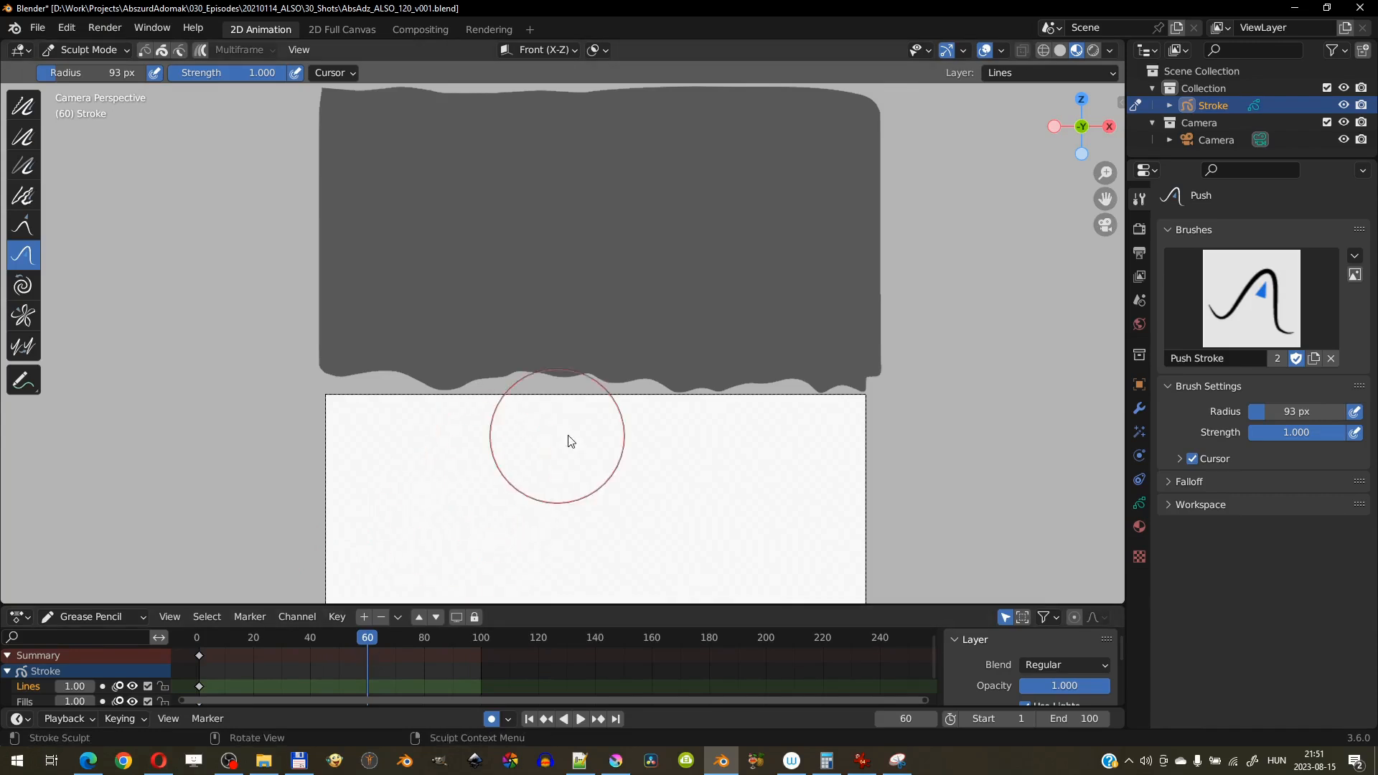
pyautogui.keyDown('shift'); pyautogui.moveTo(566, 437); pyautogui.dragTo(610, 306, button='middle'); pyautogui.keyUp('shift')
pyautogui.moveTo(283, 648); pyautogui.dragTo(283, 648)
# In Edit Mode at frame 30, select the whole fill shape and move it about 2.29 m down along Z.
pyautogui.keyDown('shift'); pyautogui.moveTo(619, 286); pyautogui.dragTo(616, 316, button='middle'); pyautogui.keyUp('shift')
pyautogui.click(86, 49)
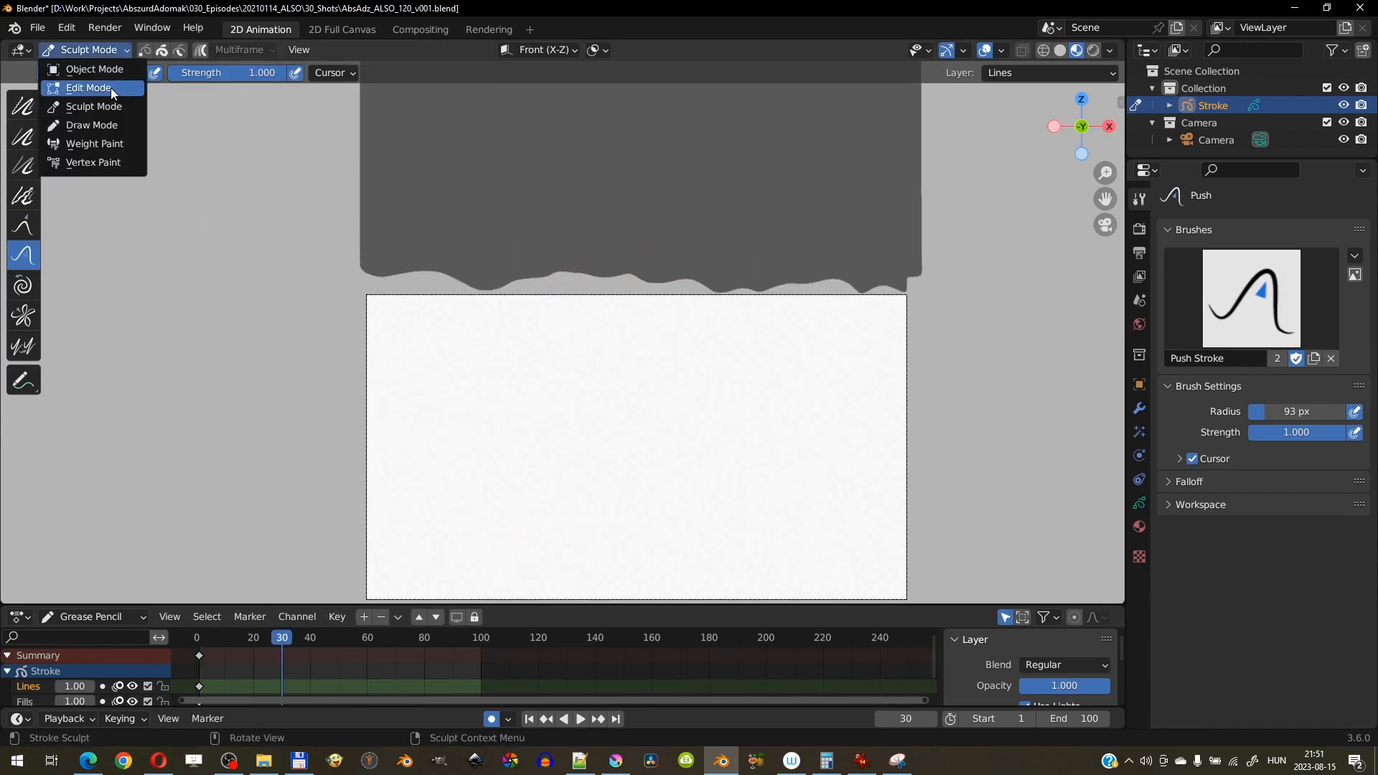
pyautogui.click(111, 88)
pyautogui.scroll(-2, 649, 234)
pyautogui.keyDown('shift'); pyautogui.moveTo(649, 234); pyautogui.dragTo(643, 260, button='middle'); pyautogui.keyUp('shift')
pyautogui.moveTo(613, 339)
pyautogui.keyDown('shift'); pyautogui.mouseDown(button='middle')
pyautogui.moveTo(645, 259)
pyautogui.moveTo(630, 308)
pyautogui.mouseUp(button='middle'); pyautogui.keyUp('shift')
pyautogui.keyDown('shift'); pyautogui.moveTo(641, 237); pyautogui.dragTo(631, 286, button='middle'); pyautogui.keyUp('shift')
pyautogui.press('a')
pyautogui.press('g')
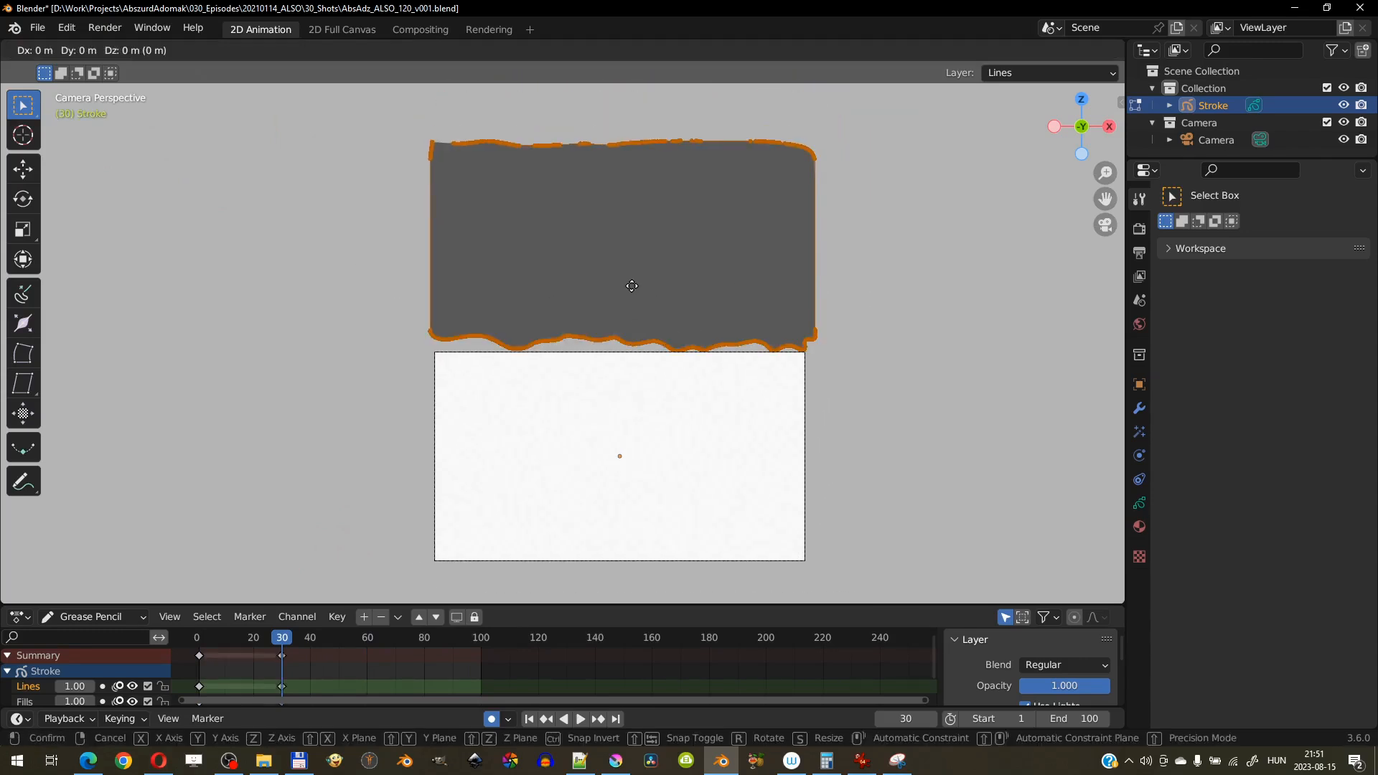
pyautogui.press('z')
pyautogui.click(659, 429)
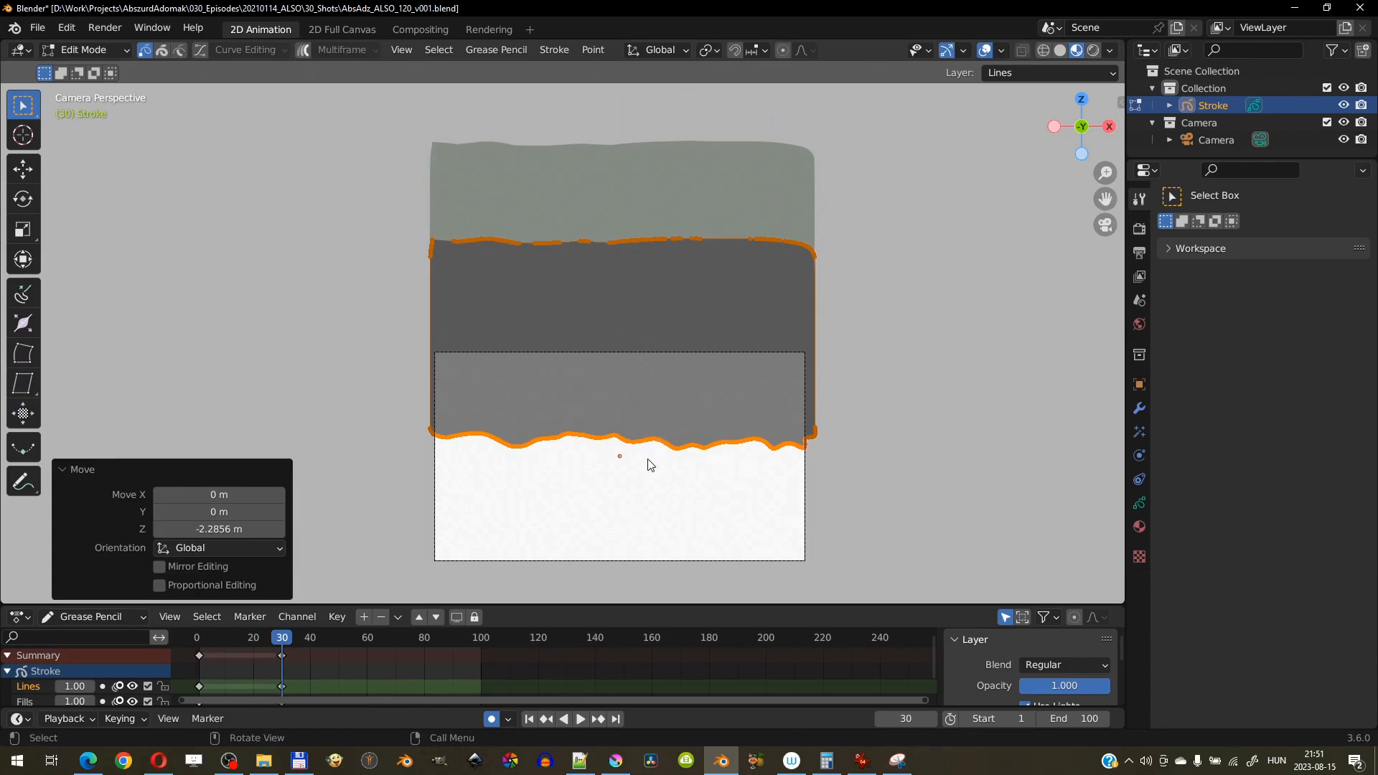
# Return to Sculpt Mode, reduce the Push brush radius to 69 px, and pull a drip down from the left bulge of the lower edge.
pyautogui.click(85, 49)
pyautogui.click(110, 105)
pyautogui.scroll(4, 644, 369)
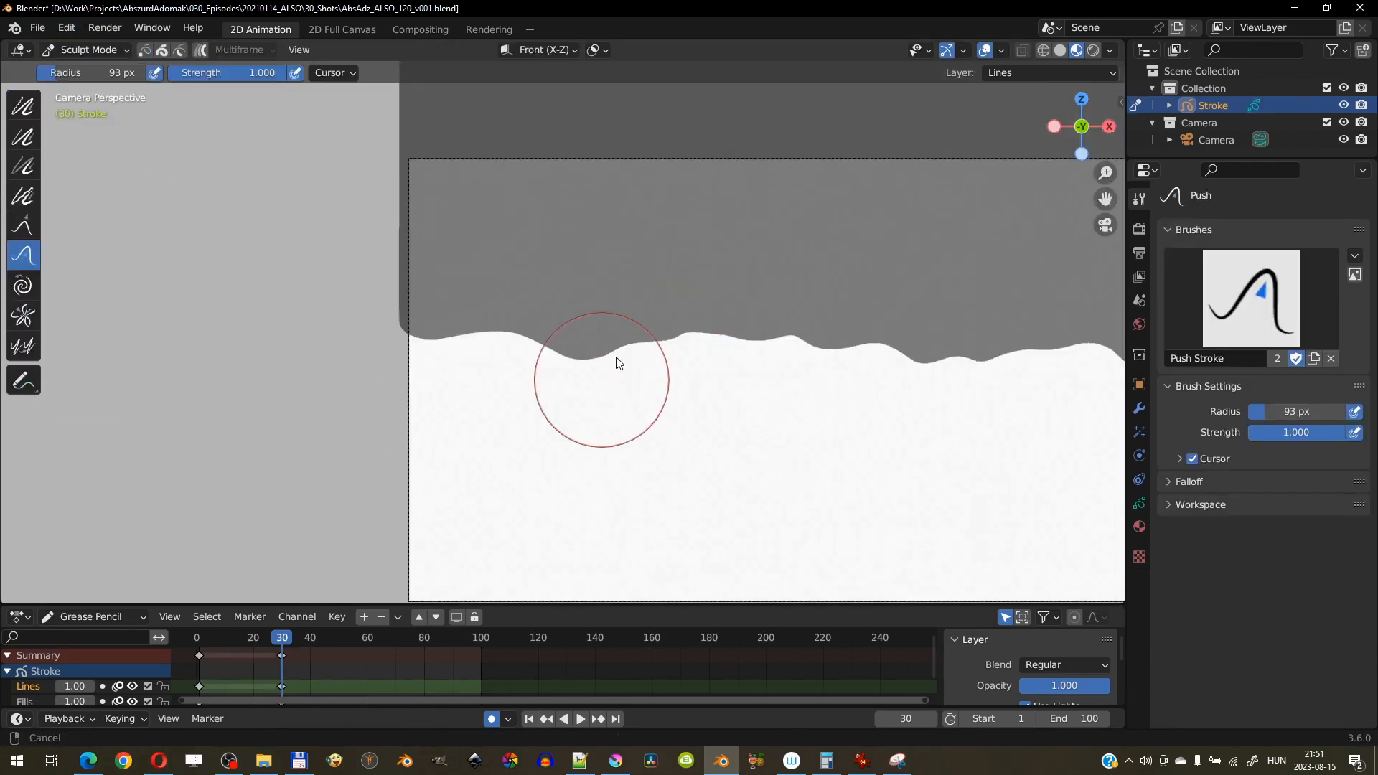
pyautogui.moveTo(602, 341)
pyautogui.mouseDown()
pyautogui.moveTo(600, 422)
pyautogui.moveTo(553, 350)
pyautogui.moveTo(570, 392)
pyautogui.moveTo(567, 338)
pyautogui.mouseUp()
pyautogui.press('f')
pyautogui.click(592, 360)
pyautogui.moveTo(624, 372); pyautogui.dragTo(615, 393)
# Pinch the first drip into a narrow neck with a round end and push out a smaller drip beside it.
pyautogui.keyDown('ctrl'); pyautogui.moveTo(596, 377); pyautogui.dragTo(579, 447, button='middle'); pyautogui.keyUp('ctrl')
pyautogui.moveTo(560, 453); pyautogui.dragTo(558, 388)
pyautogui.moveTo(562, 439); pyautogui.dragTo(560, 421)
pyautogui.keyDown('ctrl'); pyautogui.moveTo(565, 452); pyautogui.dragTo(572, 386, button='middle'); pyautogui.keyUp('ctrl')
pyautogui.moveTo(570, 379); pyautogui.dragTo(623, 376)
pyautogui.moveTo(780, 346); pyautogui.dragTo(794, 368)
pyautogui.press('F3')
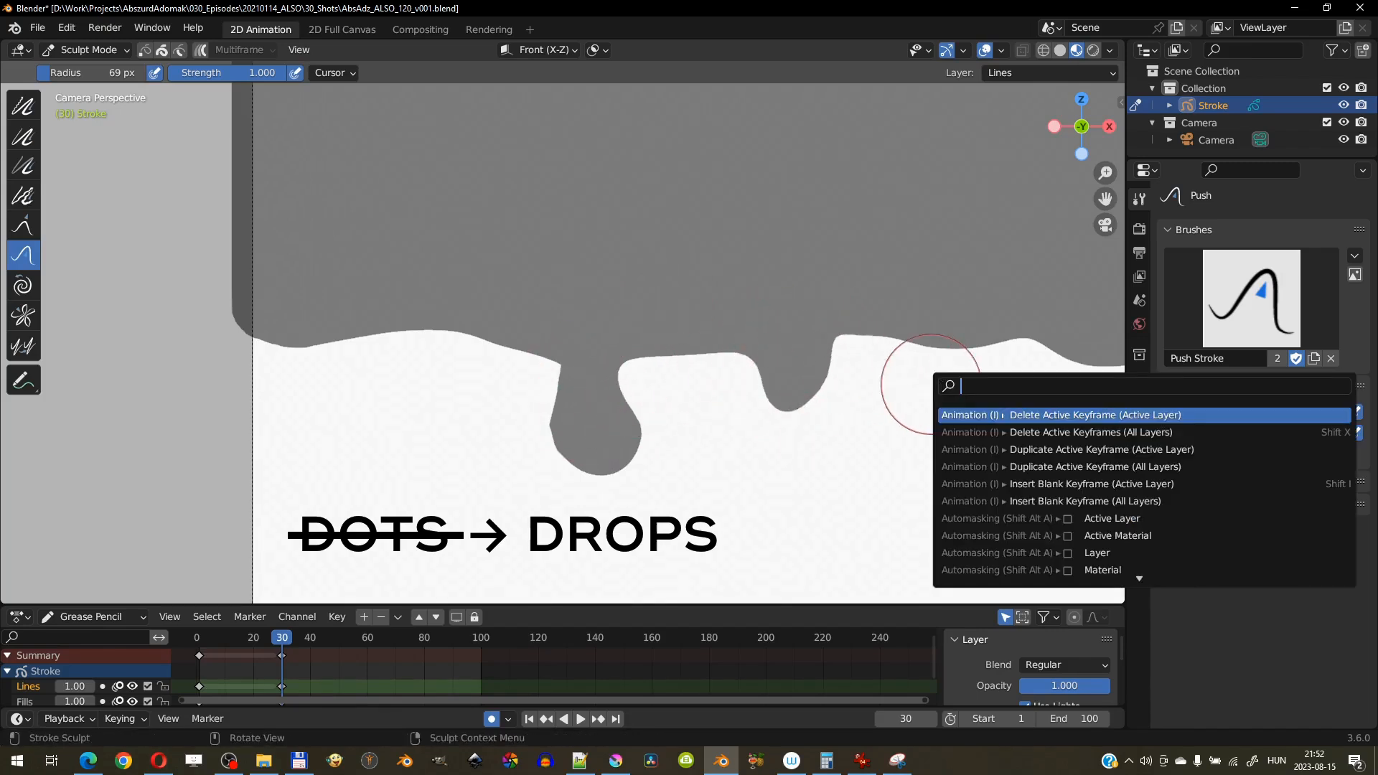
pyautogui.press('Escape')
# Enlarge the Push brush radius to 125 px and pull a large drip down near the middle of the edge.
pyautogui.keyDown('shift'); pyautogui.moveTo(931, 384); pyautogui.dragTo(469, 426, button='middle'); pyautogui.keyUp('shift')
pyautogui.click(661, 415)
pyautogui.press('f')
pyautogui.click(668, 394)
pyautogui.moveTo(639, 395)
pyautogui.mouseDown()
pyautogui.moveTo(640, 444)
pyautogui.moveTo(662, 468)
pyautogui.moveTo(632, 438)
pyautogui.mouseUp()
pyautogui.moveTo(667, 492); pyautogui.dragTo(655, 513)
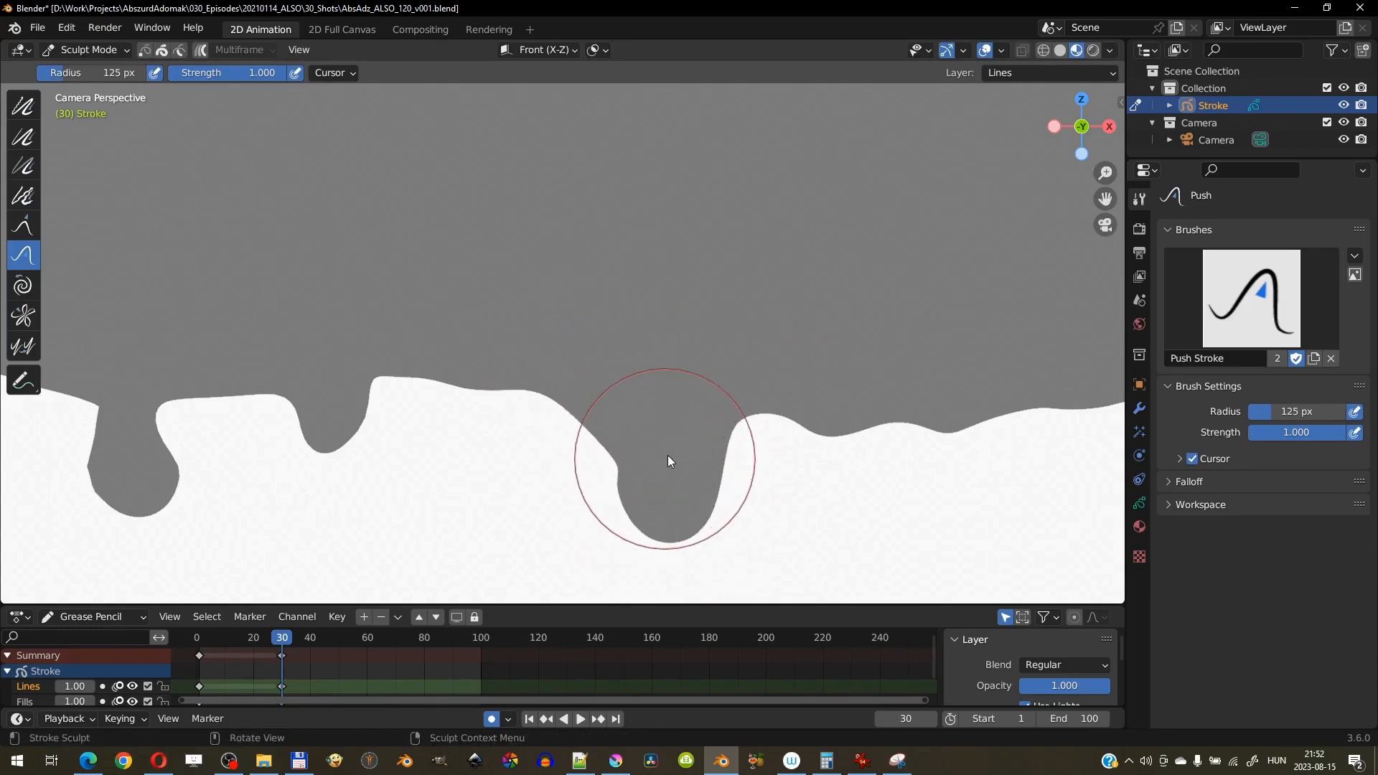
# Push more drips out along the edge's right half, reduce the brush radius to 64 px, and shape a drip at the frame's left border.
pyautogui.scroll(-4, 668, 459)
pyautogui.moveTo(818, 378); pyautogui.dragTo(964, 377)
pyautogui.moveTo(761, 391)
pyautogui.mouseDown()
pyautogui.moveTo(833, 392)
pyautogui.moveTo(797, 391)
pyautogui.mouseUp()
pyautogui.press('f')
pyautogui.click(815, 376)
pyautogui.moveTo(214, 368)
pyautogui.mouseDown()
pyautogui.moveTo(208, 386)
pyautogui.moveTo(246, 369)
pyautogui.mouseUp()
# Set the current frame back to 30 and push the edge beside the large drip upward into a raised arch.
pyautogui.moveTo(283, 639)
pyautogui.mouseDown()
pyautogui.moveTo(260, 633)
pyautogui.moveTo(285, 637)
pyautogui.mouseUp()
pyautogui.scroll(1, 522, 341)
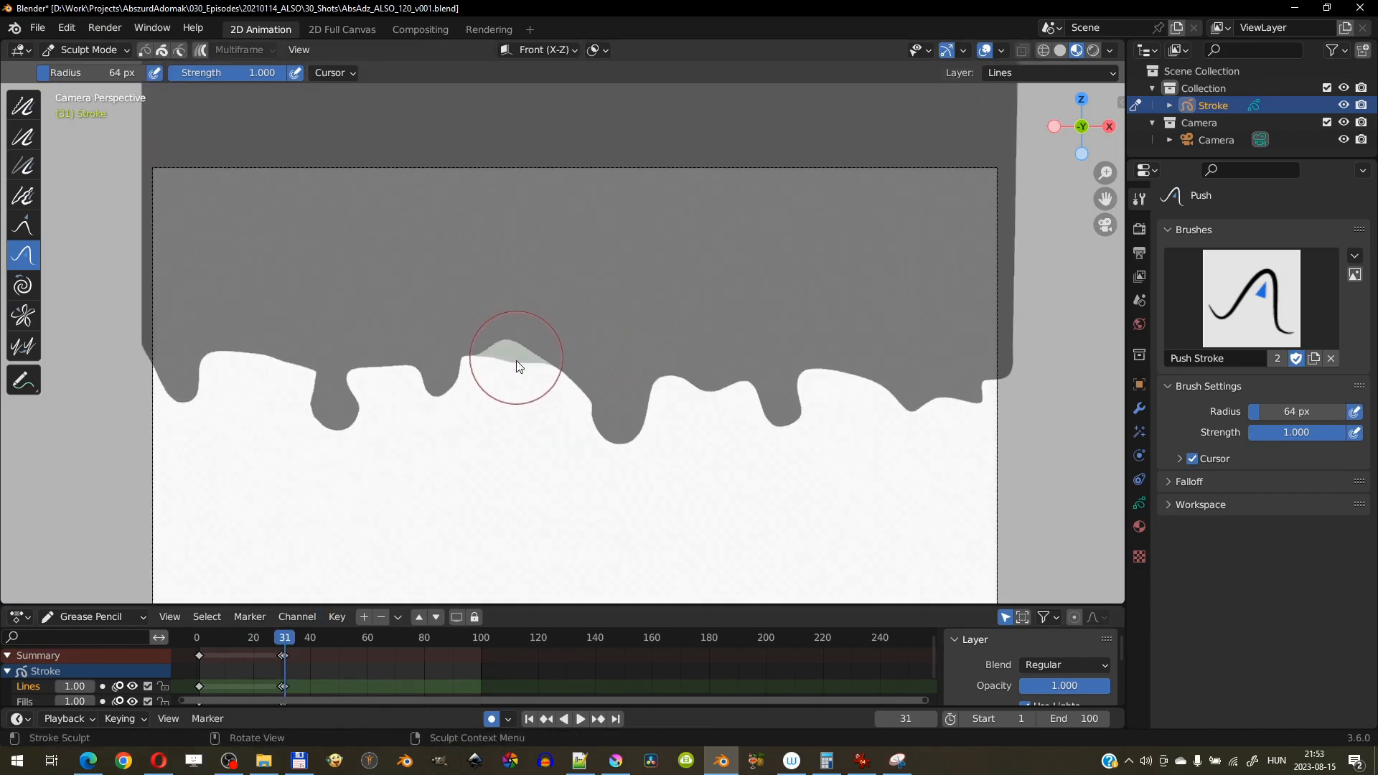
pyautogui.click(281, 643)
pyautogui.moveTo(506, 362)
pyautogui.mouseDown()
pyautogui.moveTo(511, 317)
pyautogui.moveTo(567, 354)
pyautogui.moveTo(575, 333)
pyautogui.moveTo(533, 328)
pyautogui.mouseUp()
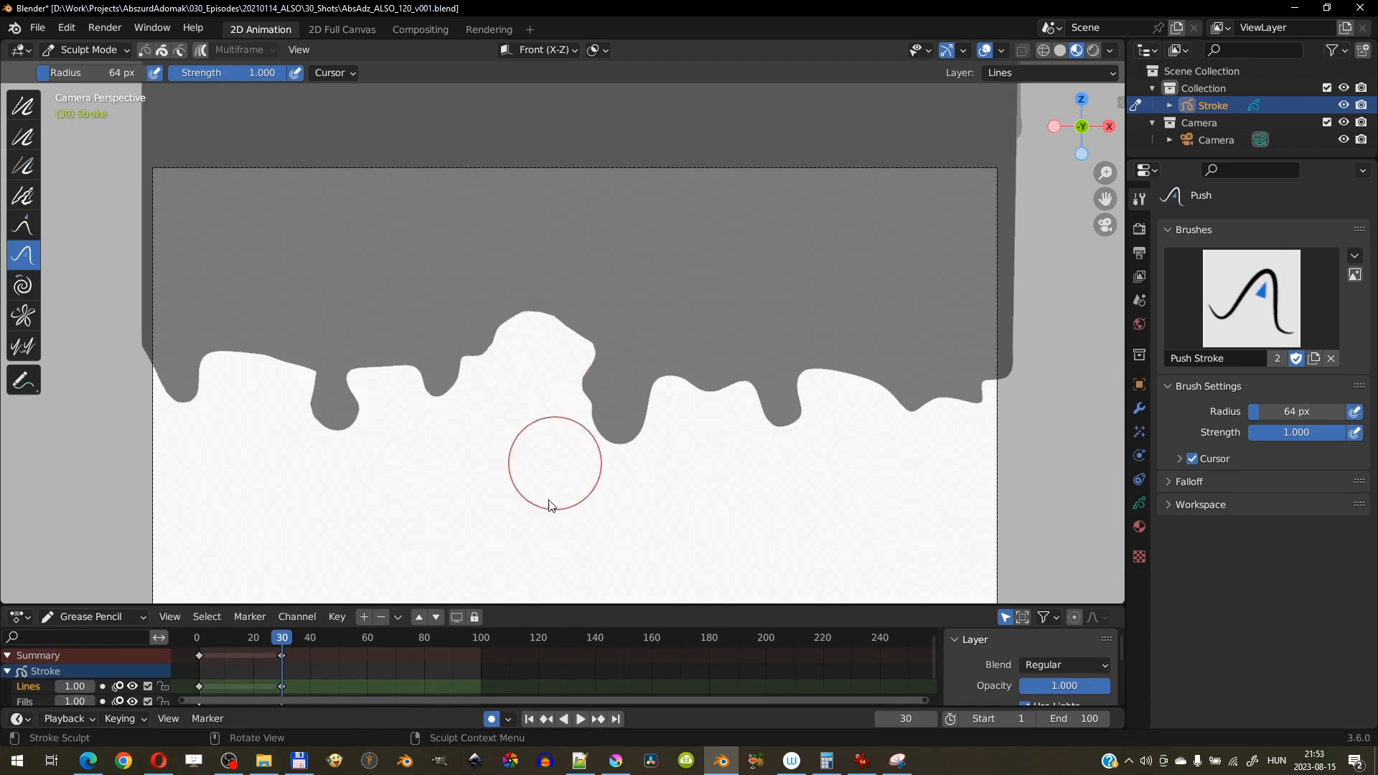
pyautogui.moveTo(560, 408)
pyautogui.keyDown('ctrl'); pyautogui.mouseDown(button='middle')
pyautogui.moveTo(652, 329)
pyautogui.moveTo(646, 305)
pyautogui.mouseUp(button='middle'); pyautogui.keyUp('ctrl')
pyautogui.moveTo(615, 343); pyautogui.dragTo(528, 324)
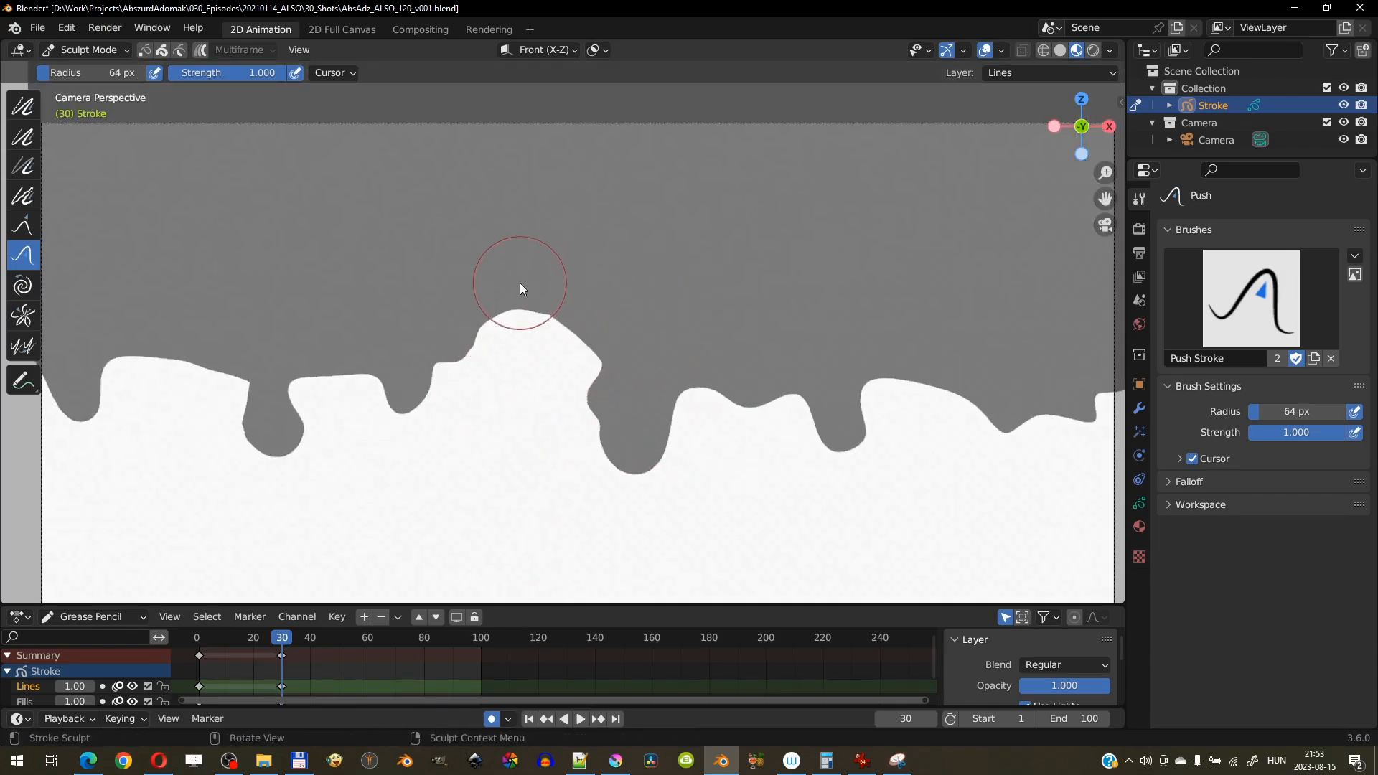
# Inspect the arch's stroke points in Edit Mode and select two widely spaced points on its right slope.
pyautogui.click(86, 49)
pyautogui.click(92, 89)
pyautogui.scroll(2, 553, 309)
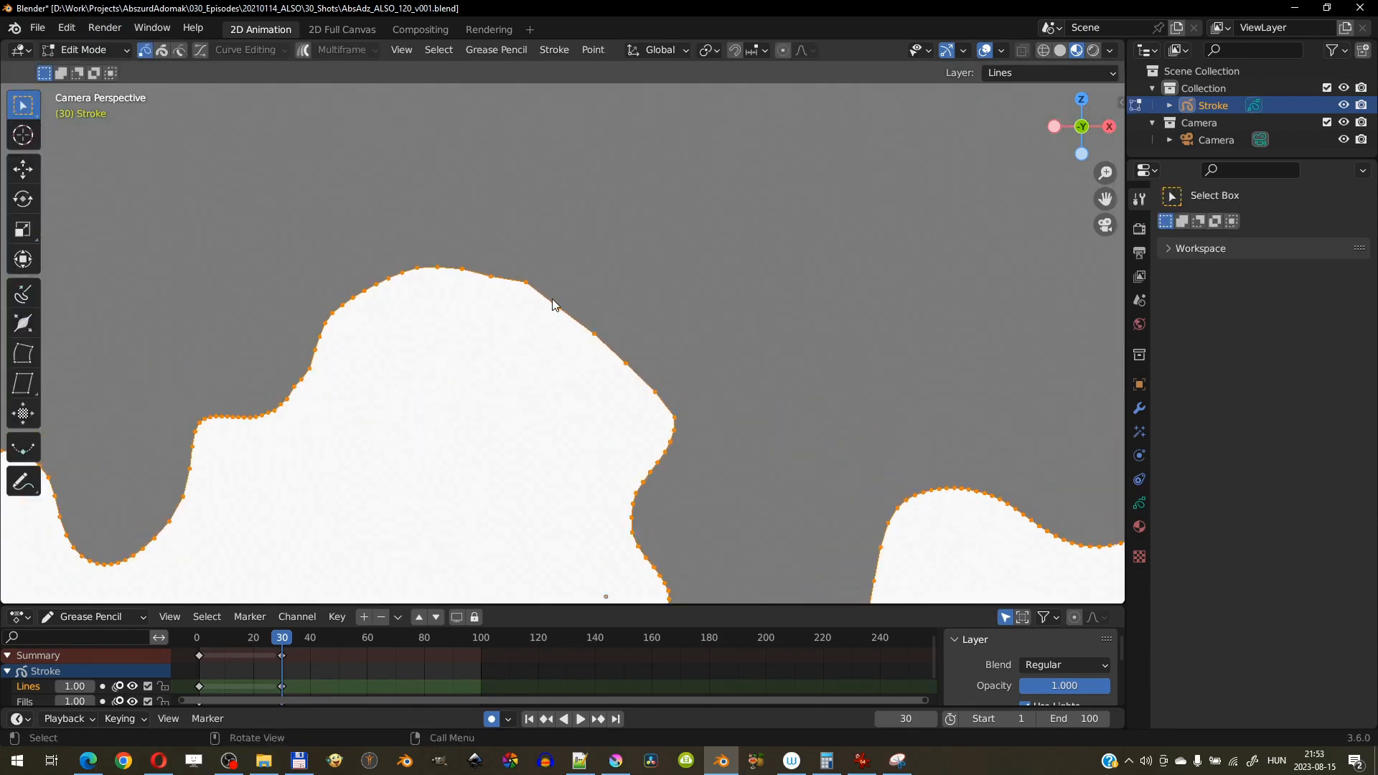
pyautogui.click(530, 286)
pyautogui.rightClick(535, 305)
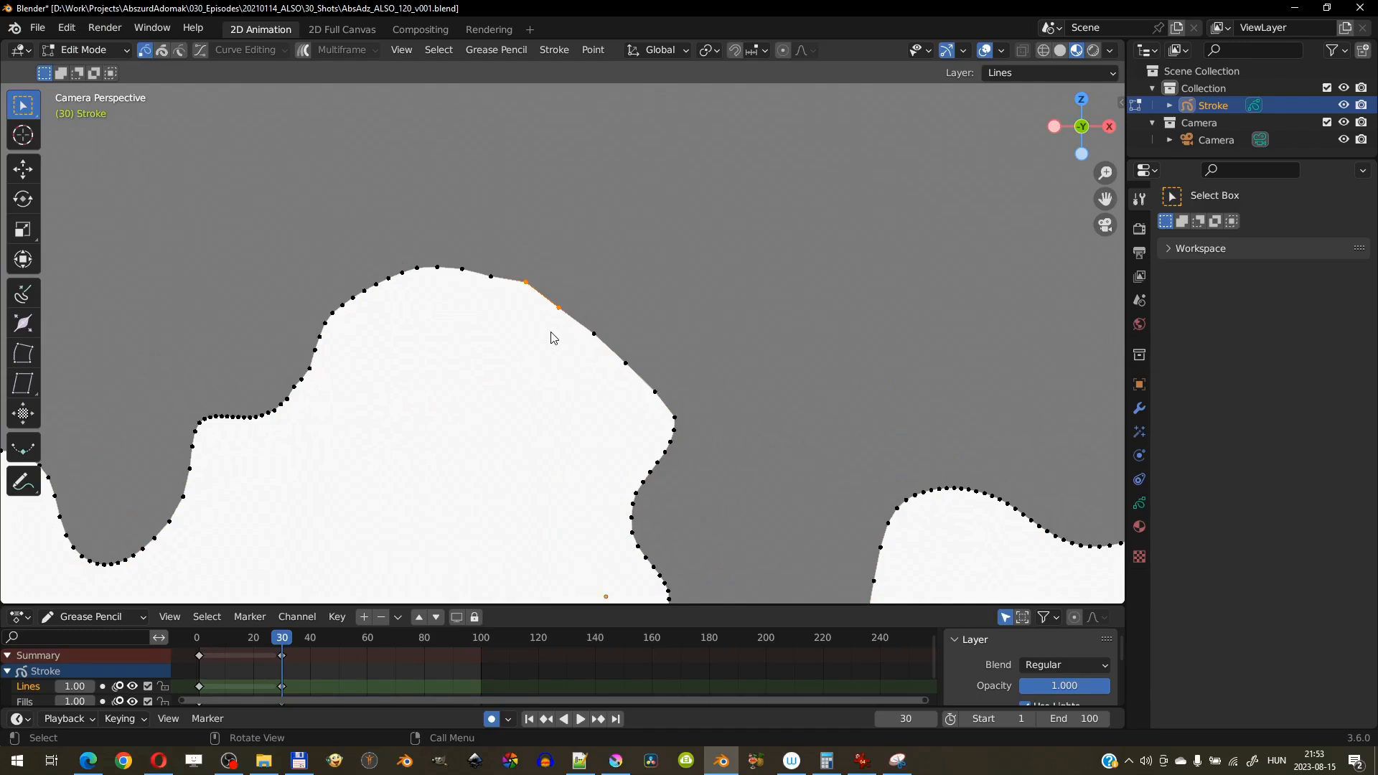
pyautogui.click(593, 49)
pyautogui.press('Tab')
# Try subdividing the stroke between the two selected points with 2 cuts, and undo it.
pyautogui.click(121, 50)
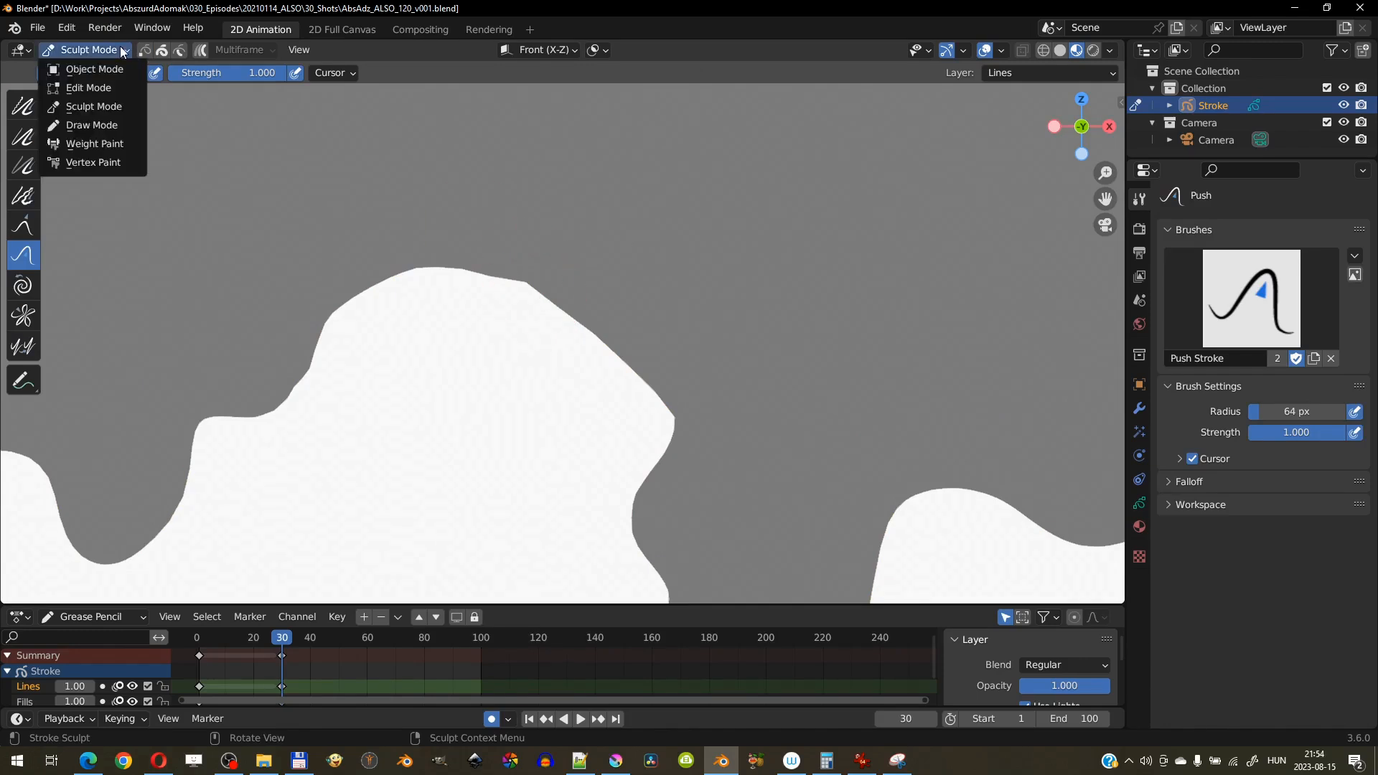
pyautogui.click(113, 94)
pyautogui.rightClick(535, 295)
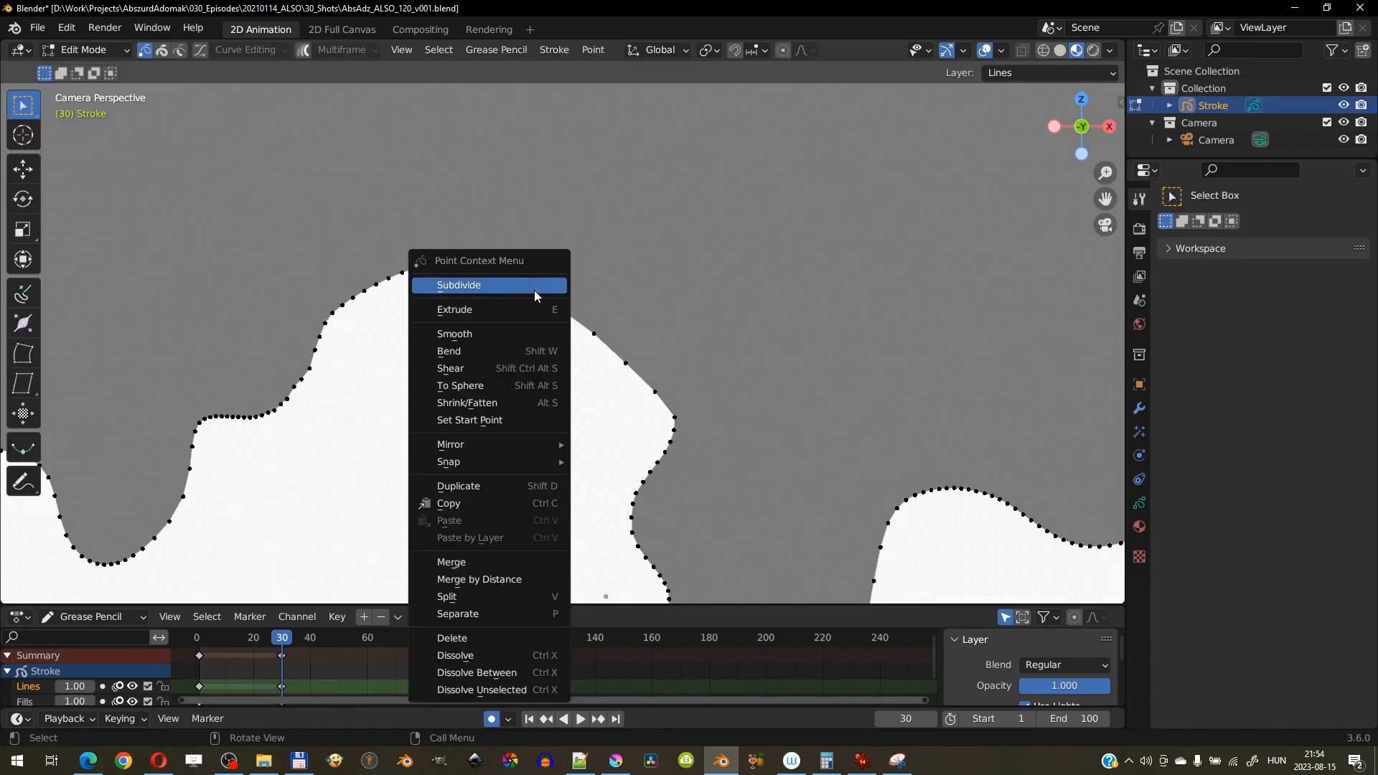
pyautogui.click(538, 296)
pyautogui.click(282, 454)
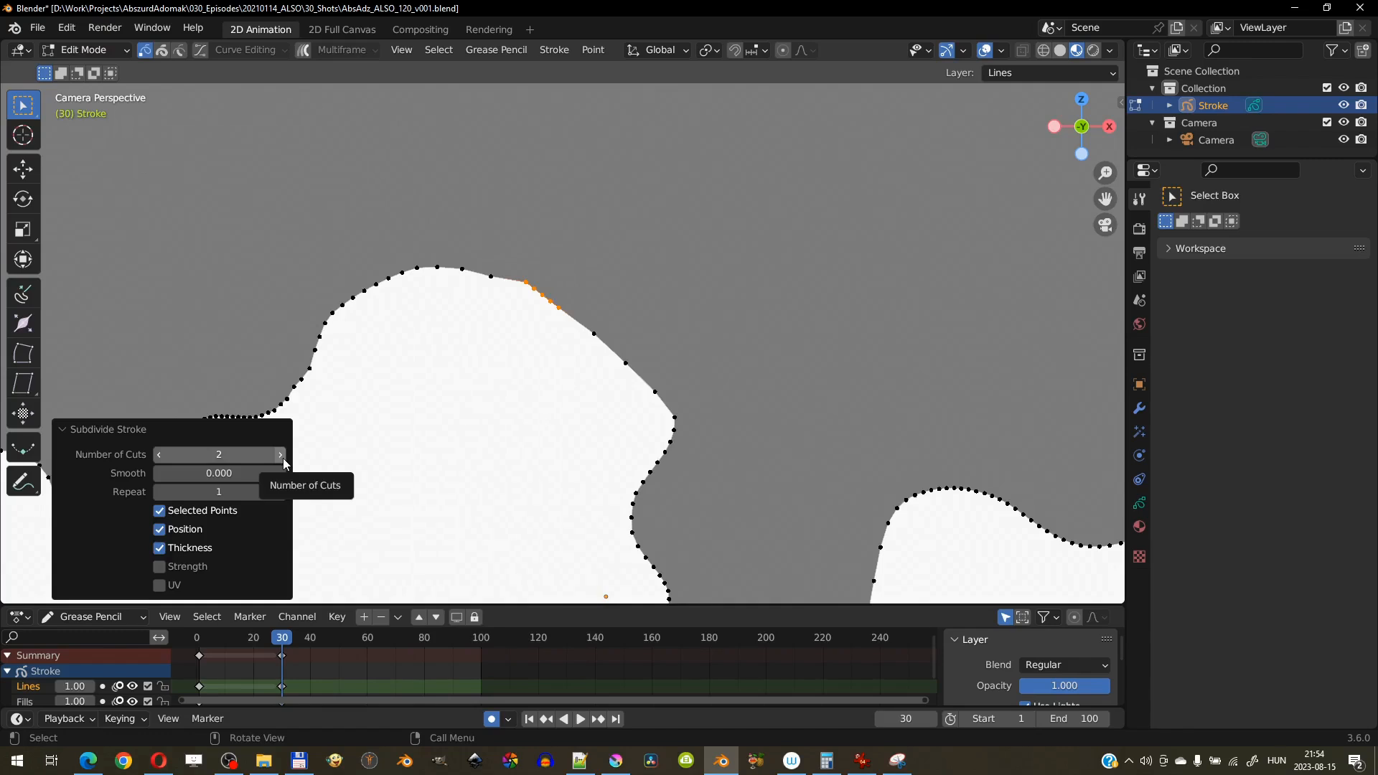
pyautogui.hotkey('ctrl', 'z')
pyautogui.hotkey('ctrl', 'z')
# In Edit Mode, select the sparse points along the arch's right slope and subdivide that segment with 2 cuts.
pyautogui.click(119, 52)
pyautogui.click(115, 89)
pyautogui.moveTo(471, 235); pyautogui.dragTo(664, 412)
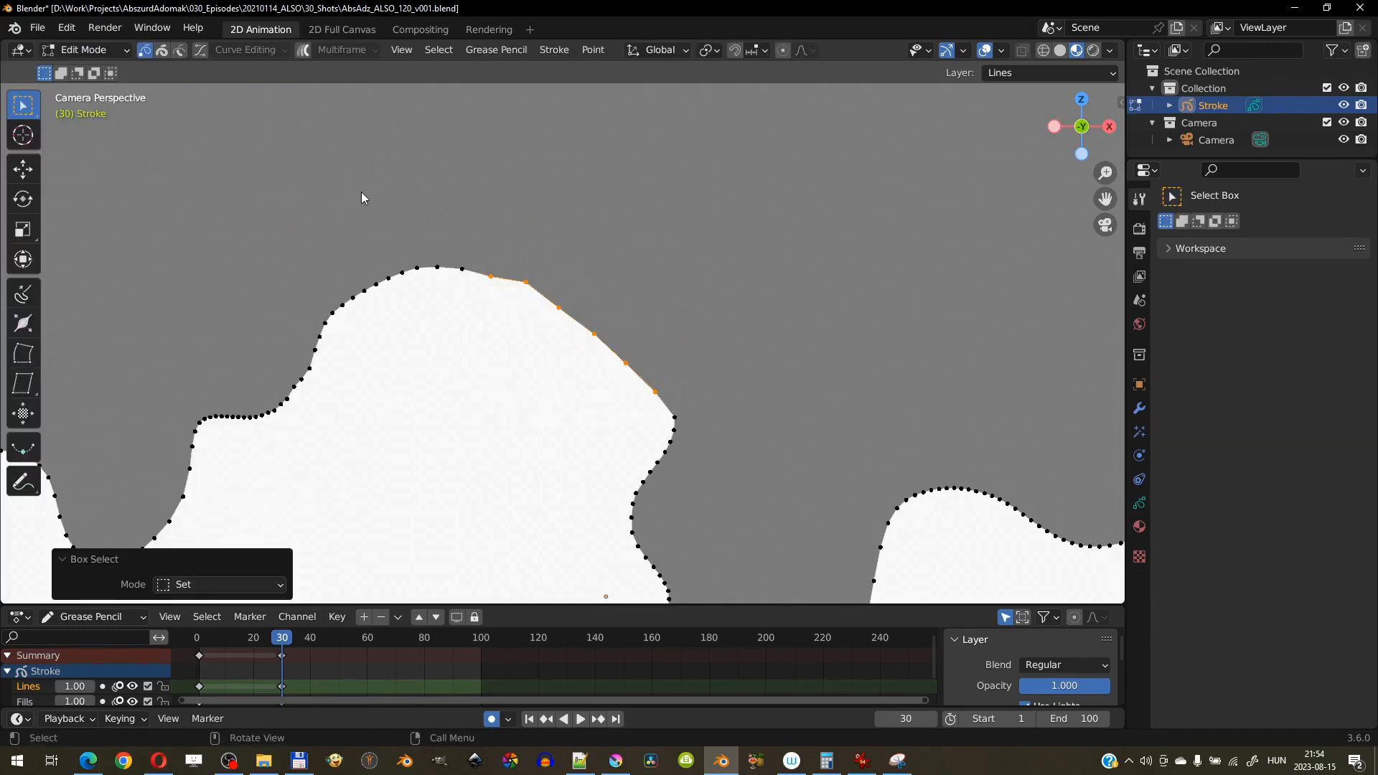
pyautogui.scroll(-3, 527, 272)
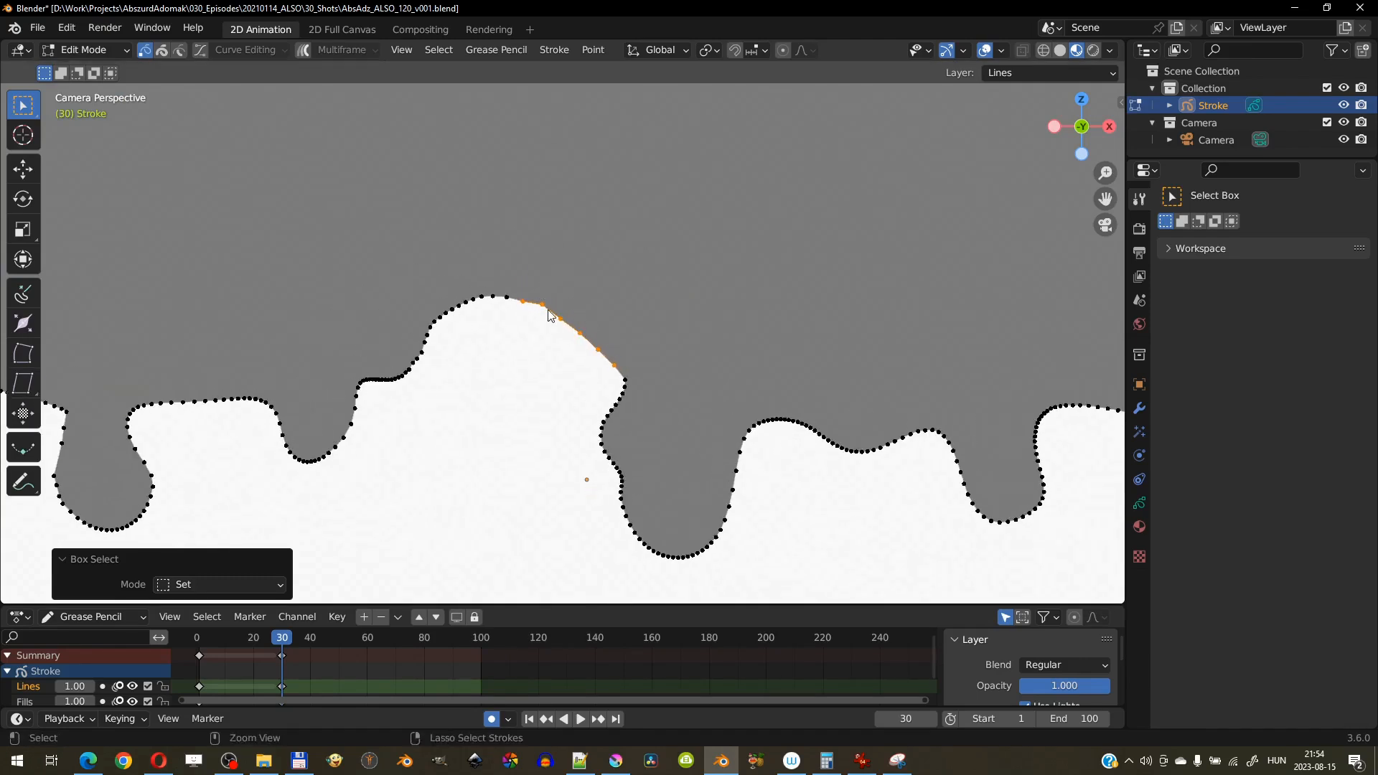
pyautogui.scroll(2, 556, 305)
pyautogui.click(565, 49)
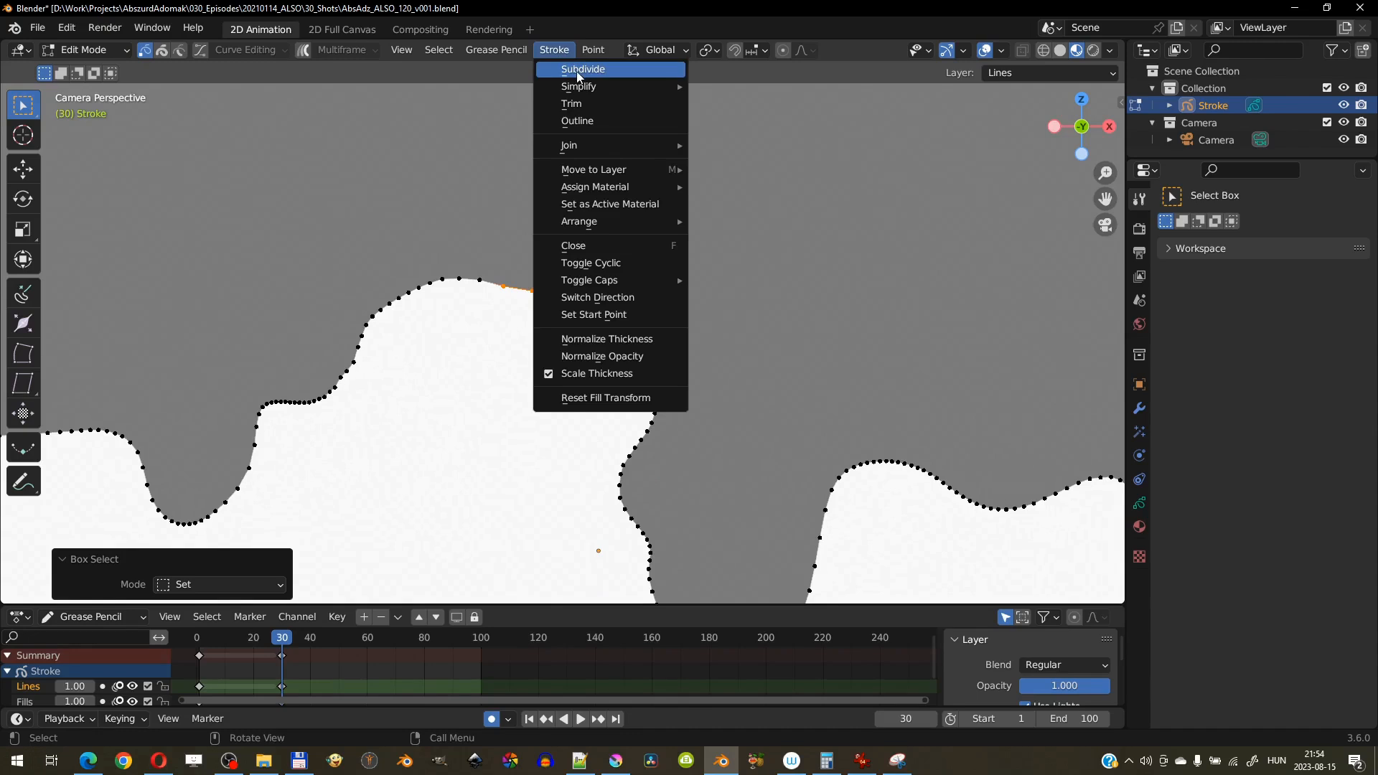
pyautogui.click(576, 69)
pyautogui.click(281, 454)
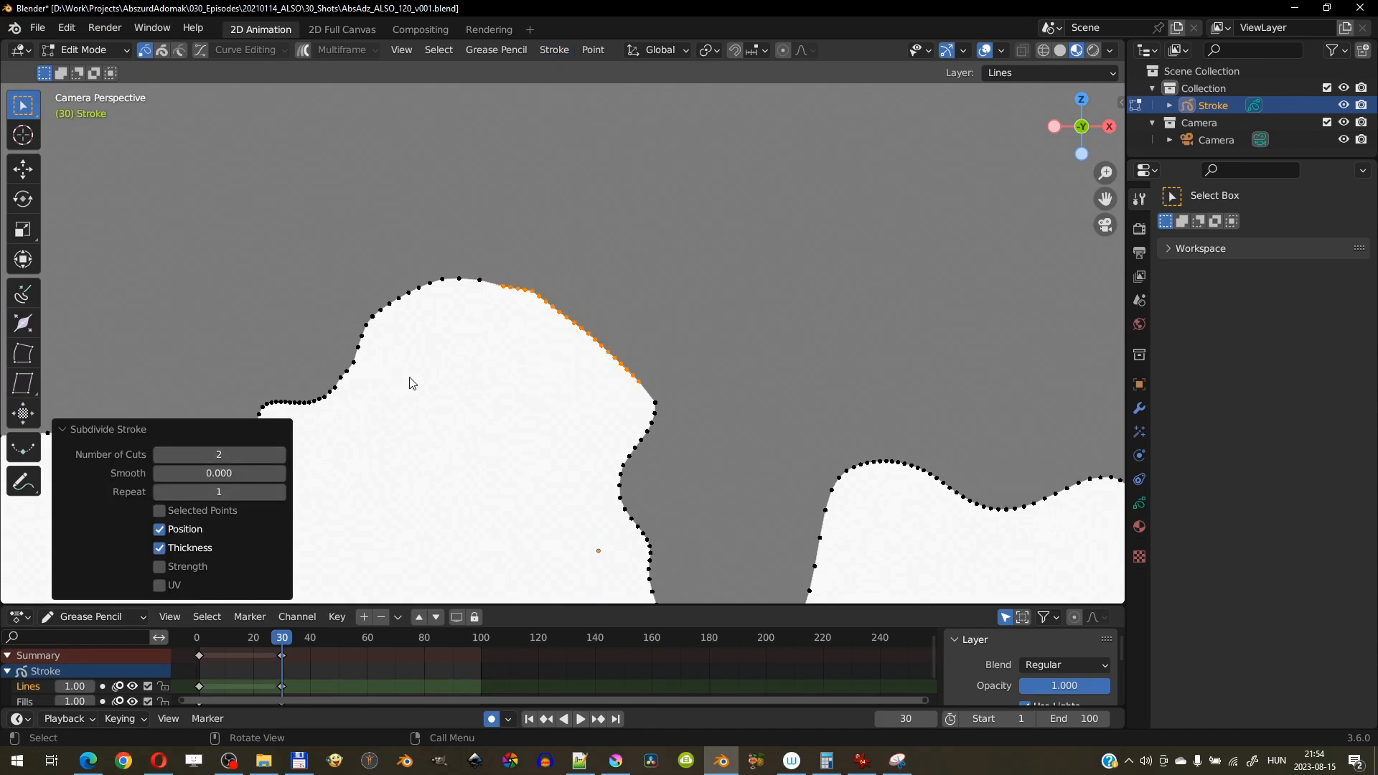
# Select the widely spaced points on the left side of the round-ended drip and subdivide them with 2 cuts.
pyautogui.scroll(-3, 495, 398)
pyautogui.scroll(1, 296, 409)
pyautogui.keyDown('shift'); pyautogui.moveTo(296, 409); pyautogui.dragTo(533, 312, button='middle'); pyautogui.keyUp('shift')
pyautogui.scroll(1, 536, 308)
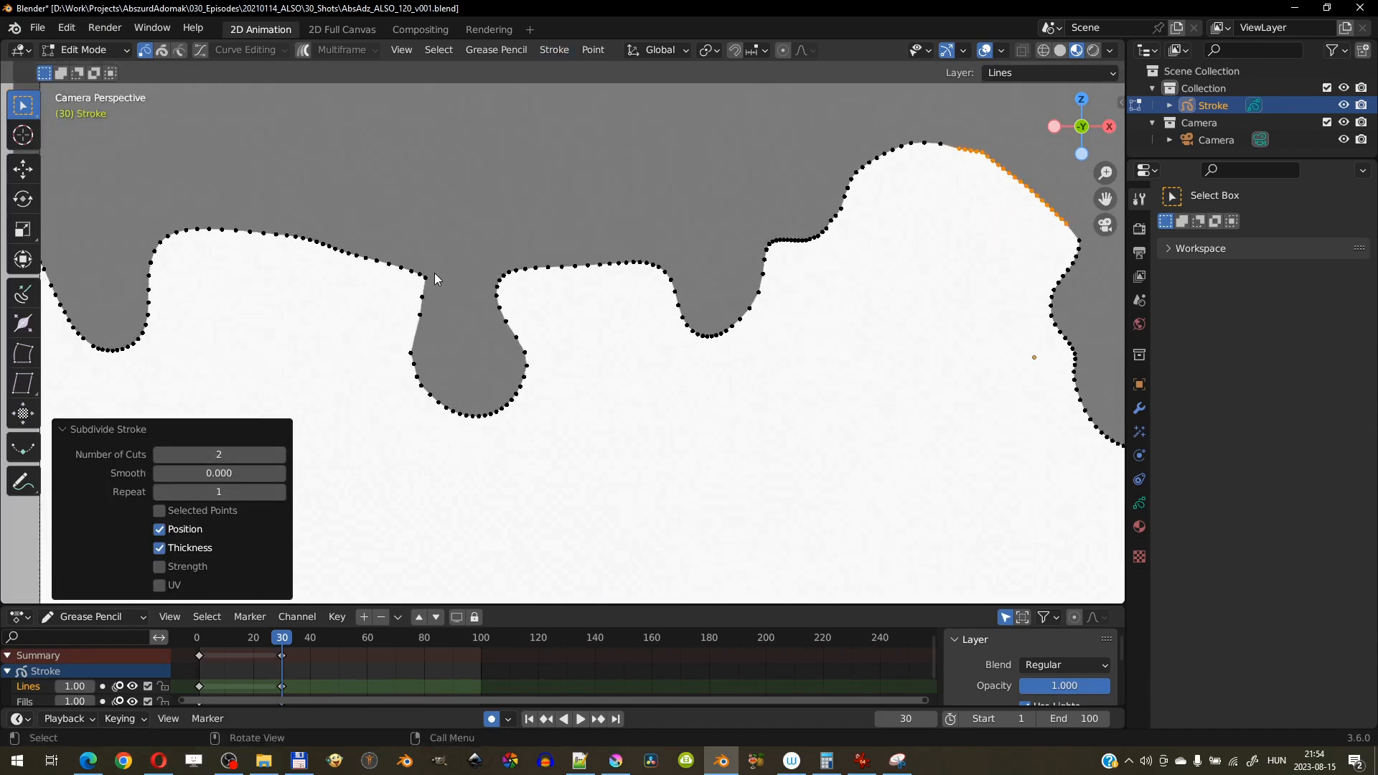
pyautogui.click(426, 279)
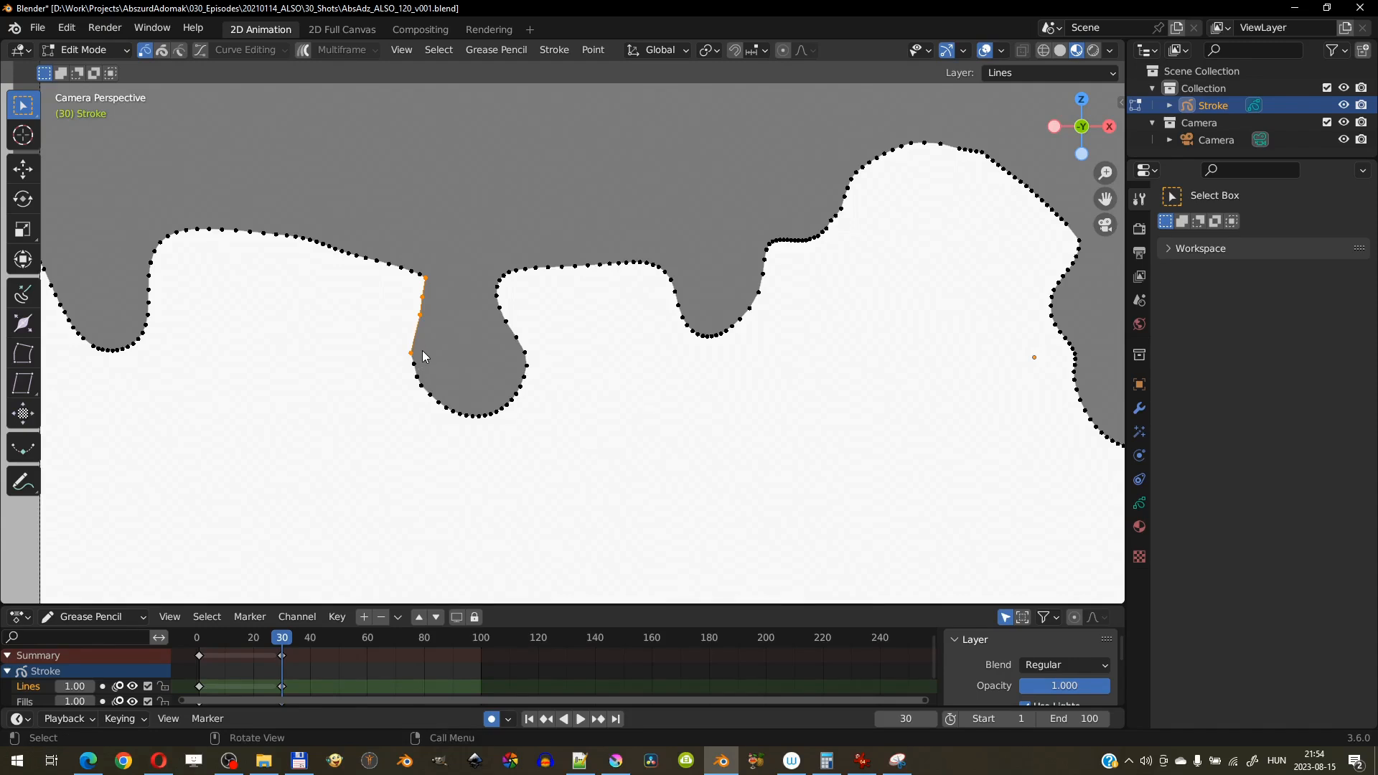
pyautogui.click(515, 51)
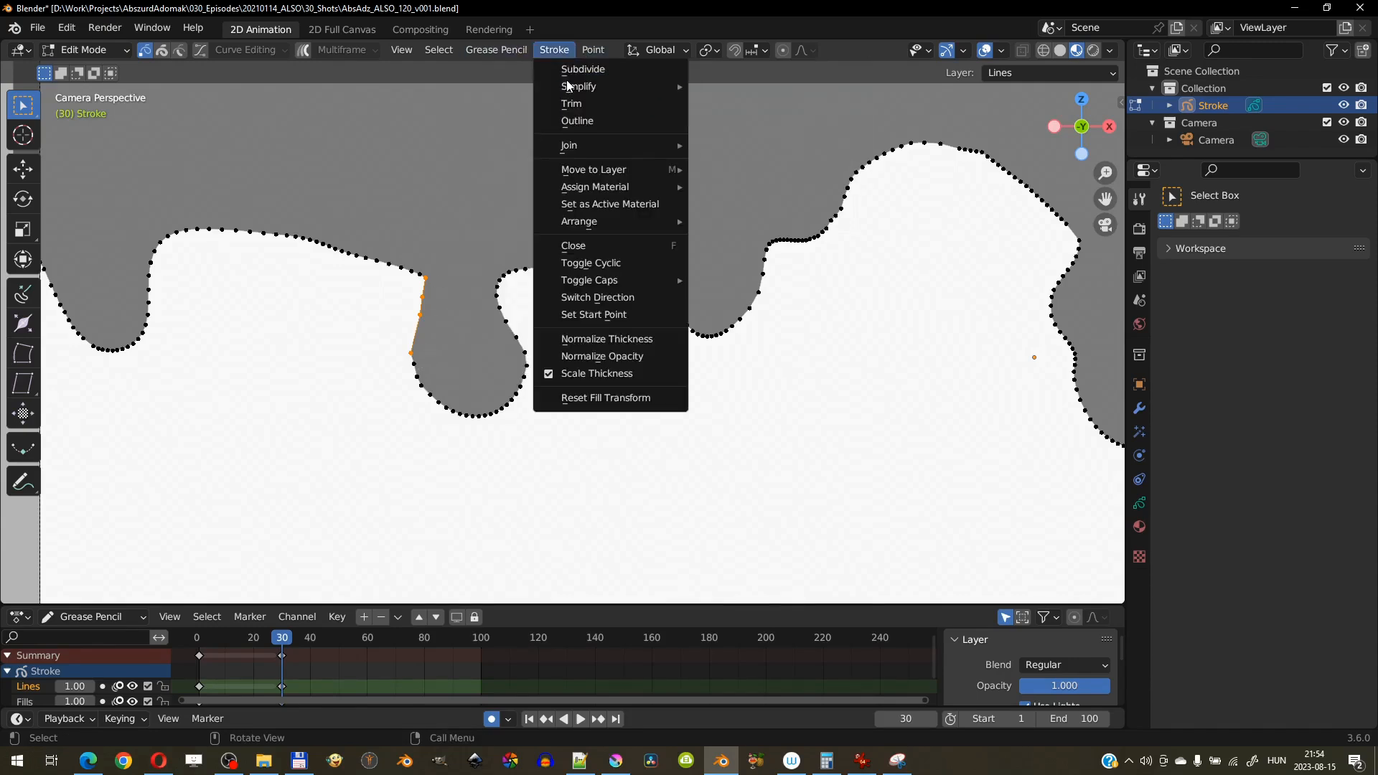
pyautogui.click(578, 69)
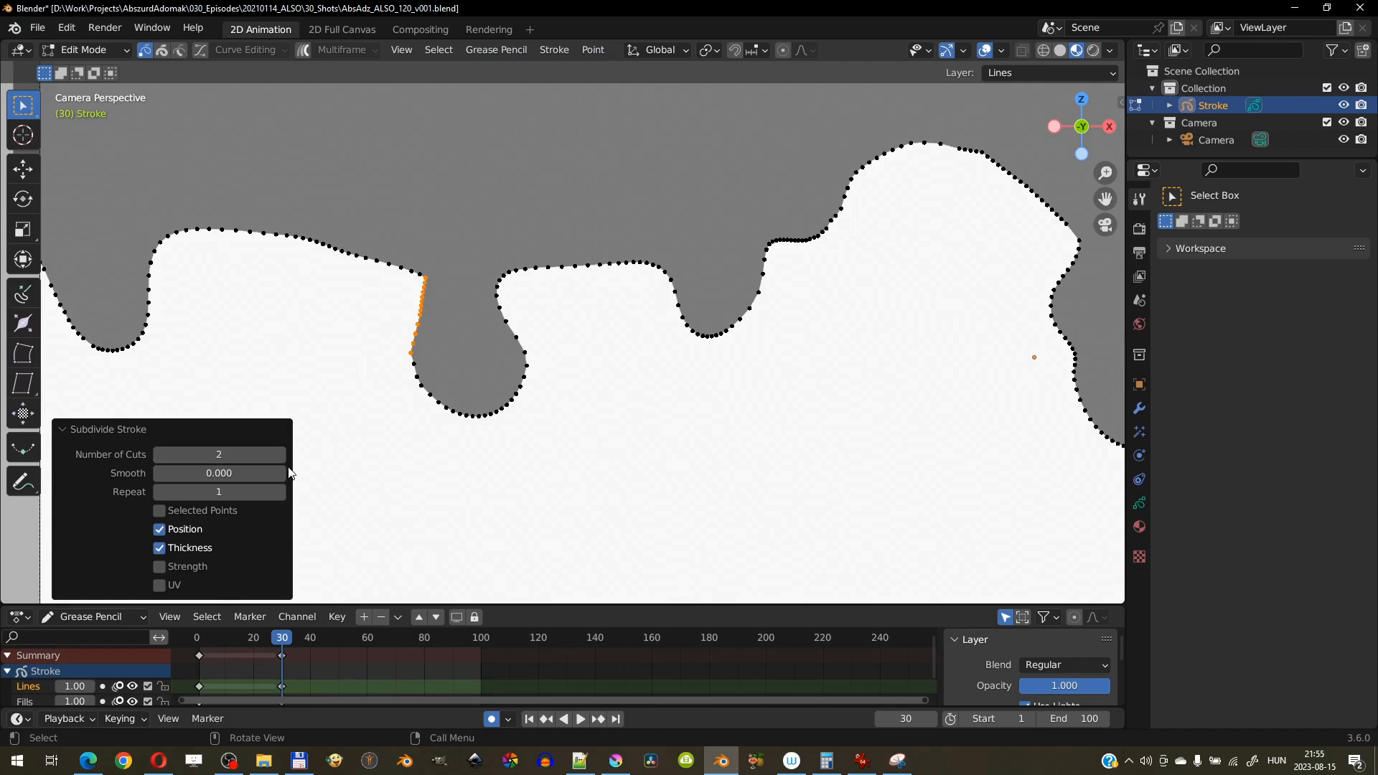
# Back in Sculpt Mode, smooth out the arch's right slope, set the brush radius to 117 px, and round the left drip's neck.
pyautogui.moveTo(877, 338)
pyautogui.keyDown('shift'); pyautogui.mouseDown(button='middle')
pyautogui.moveTo(572, 326)
pyautogui.moveTo(605, 338)
pyautogui.mouseUp(button='middle'); pyautogui.keyUp('shift')
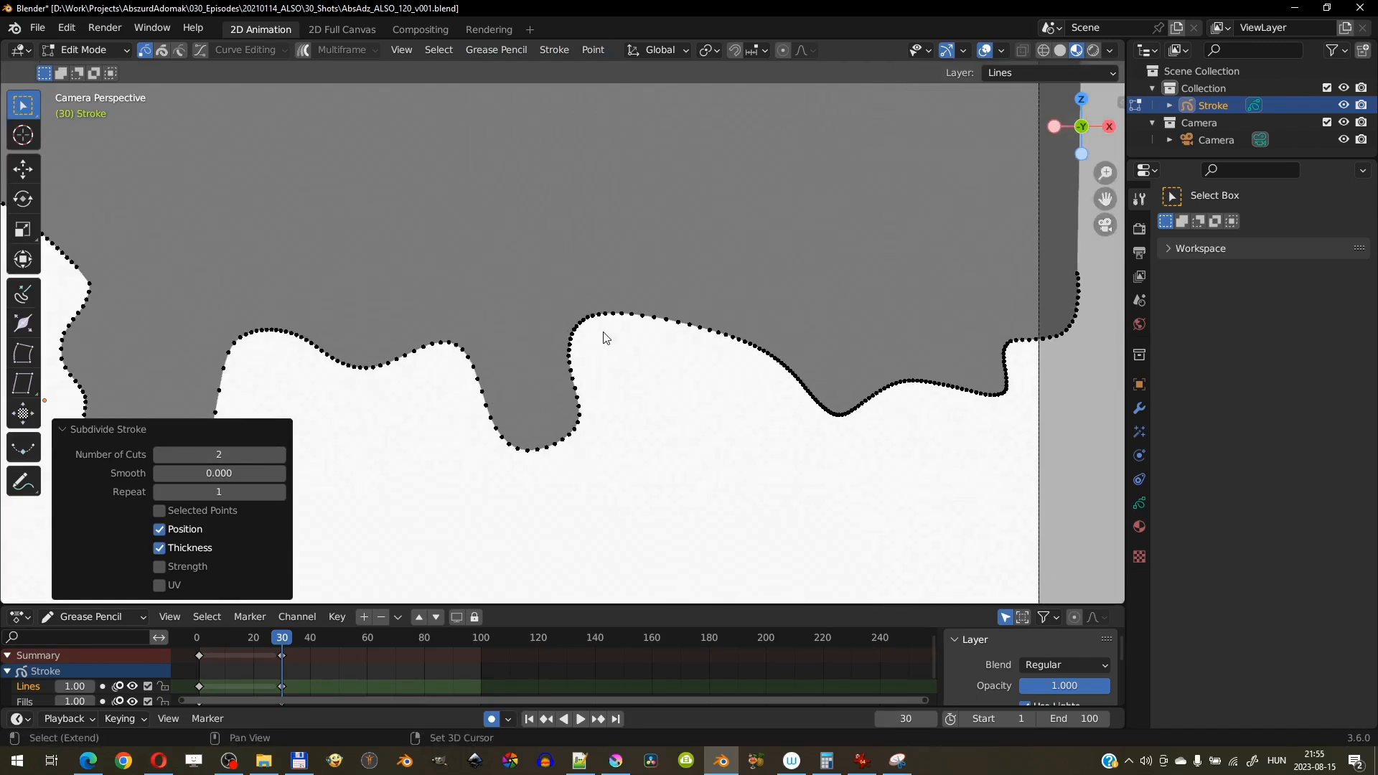
pyautogui.keyDown('shift'); pyautogui.moveTo(603, 333); pyautogui.dragTo(785, 324, button='middle'); pyautogui.keyUp('shift')
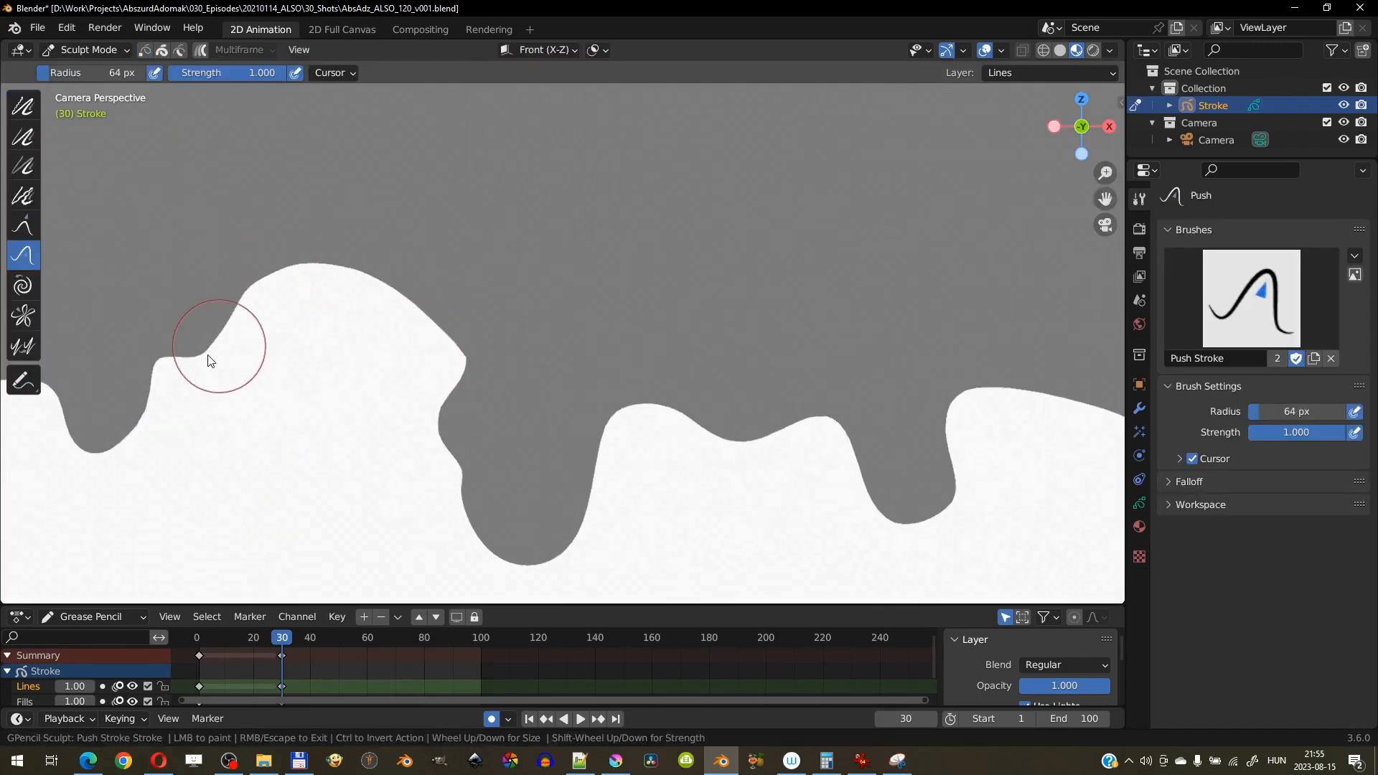
pyautogui.moveTo(424, 308)
pyautogui.mouseDown()
pyautogui.moveTo(419, 290)
pyautogui.moveTo(455, 330)
pyautogui.mouseUp()
pyautogui.moveTo(474, 356)
pyautogui.mouseDown()
pyautogui.moveTo(466, 369)
pyautogui.moveTo(438, 290)
pyautogui.moveTo(388, 376)
pyautogui.mouseUp()
pyautogui.press('f')
pyautogui.click(499, 347)
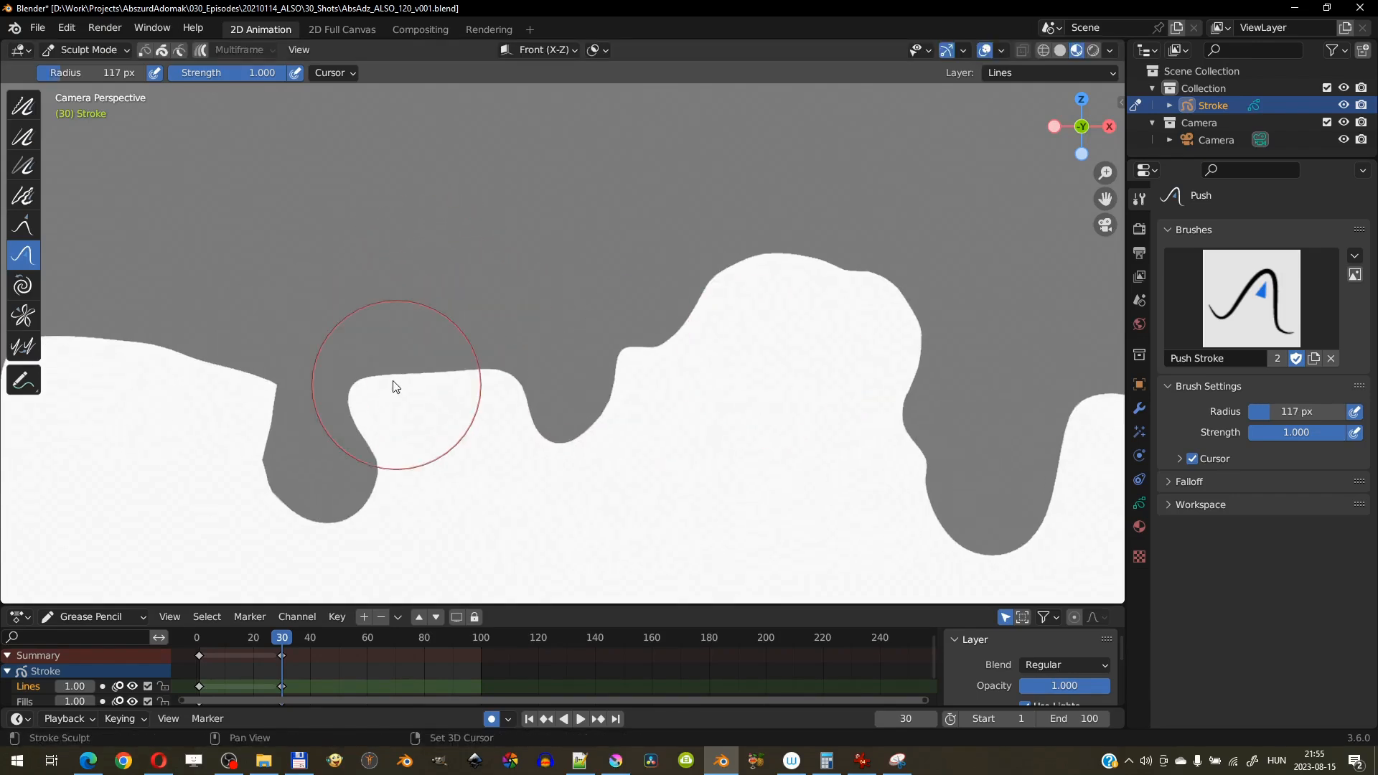
pyautogui.moveTo(391, 385)
pyautogui.mouseDown()
pyautogui.moveTo(271, 384)
pyautogui.moveTo(273, 477)
pyautogui.moveTo(419, 394)
pyautogui.mouseUp()
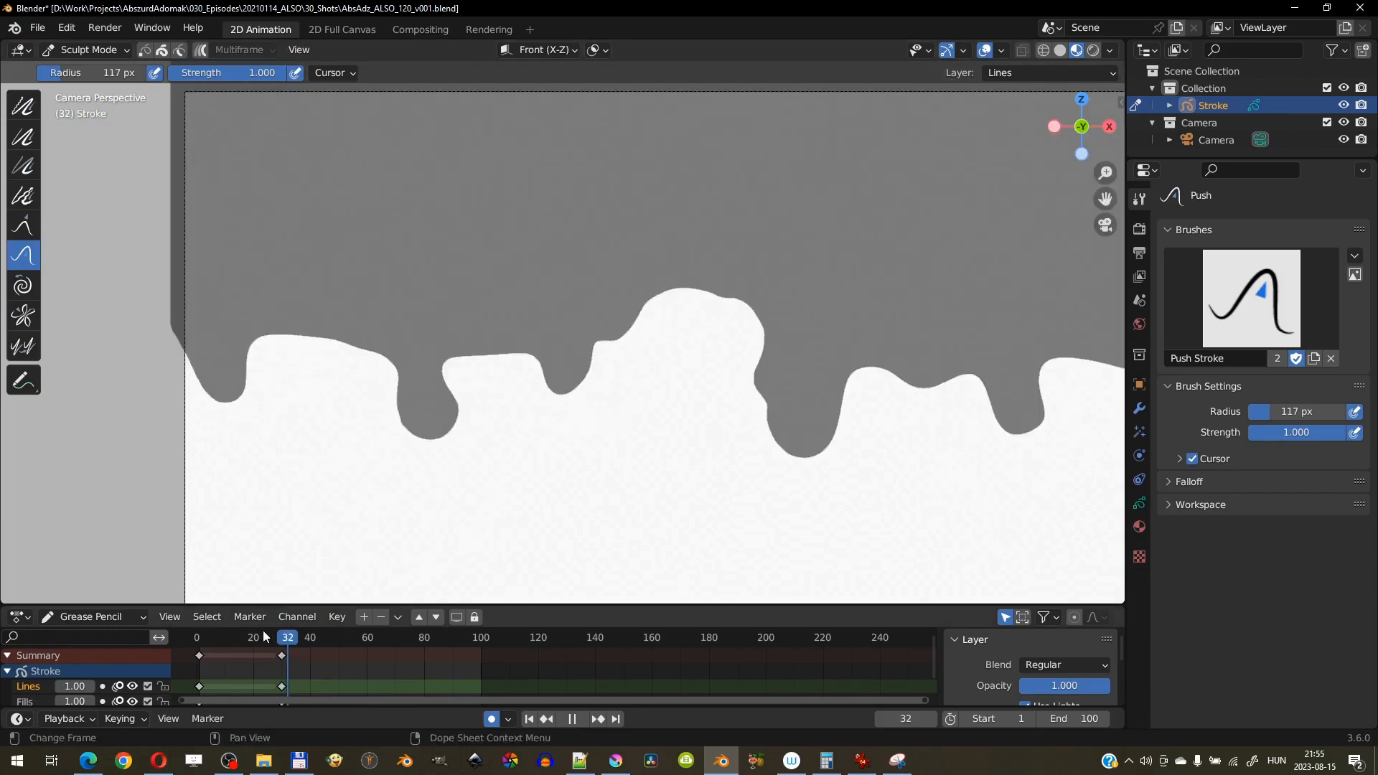
# Go to frame 16 and run Interpolate Sequence in Edit Mode to generate in-between keyframes.
pyautogui.moveTo(264, 630); pyautogui.dragTo(242, 638)
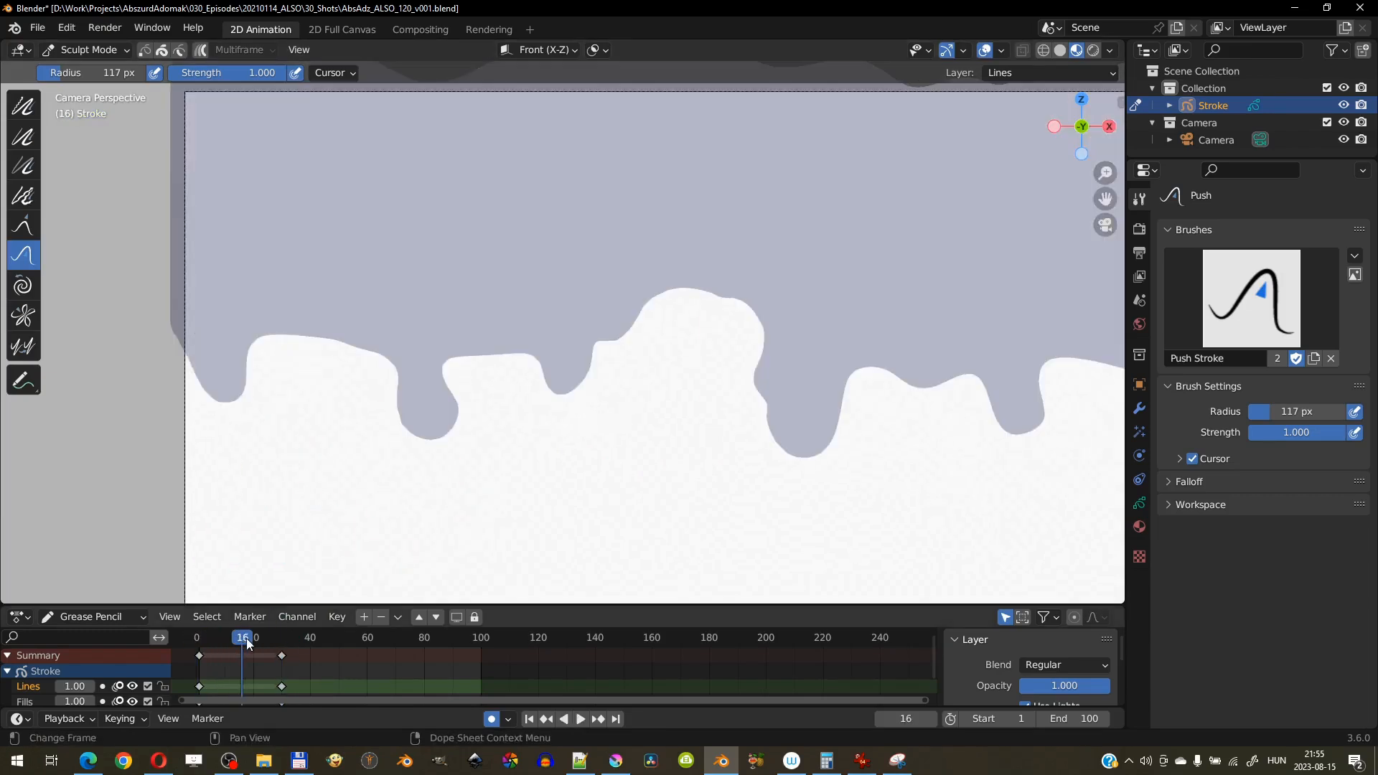
pyautogui.click(116, 50)
pyautogui.click(79, 82)
pyautogui.click(553, 50)
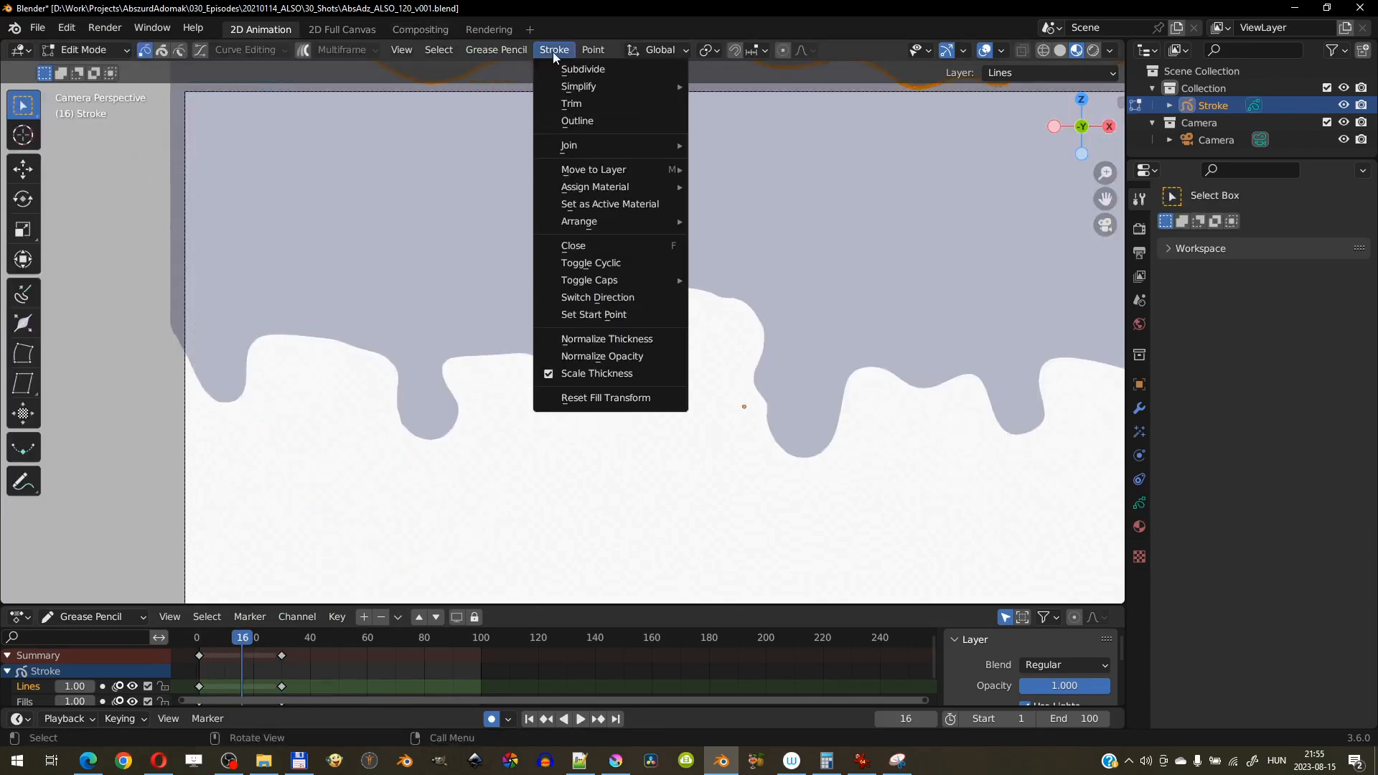
pyautogui.moveTo(513, 57)
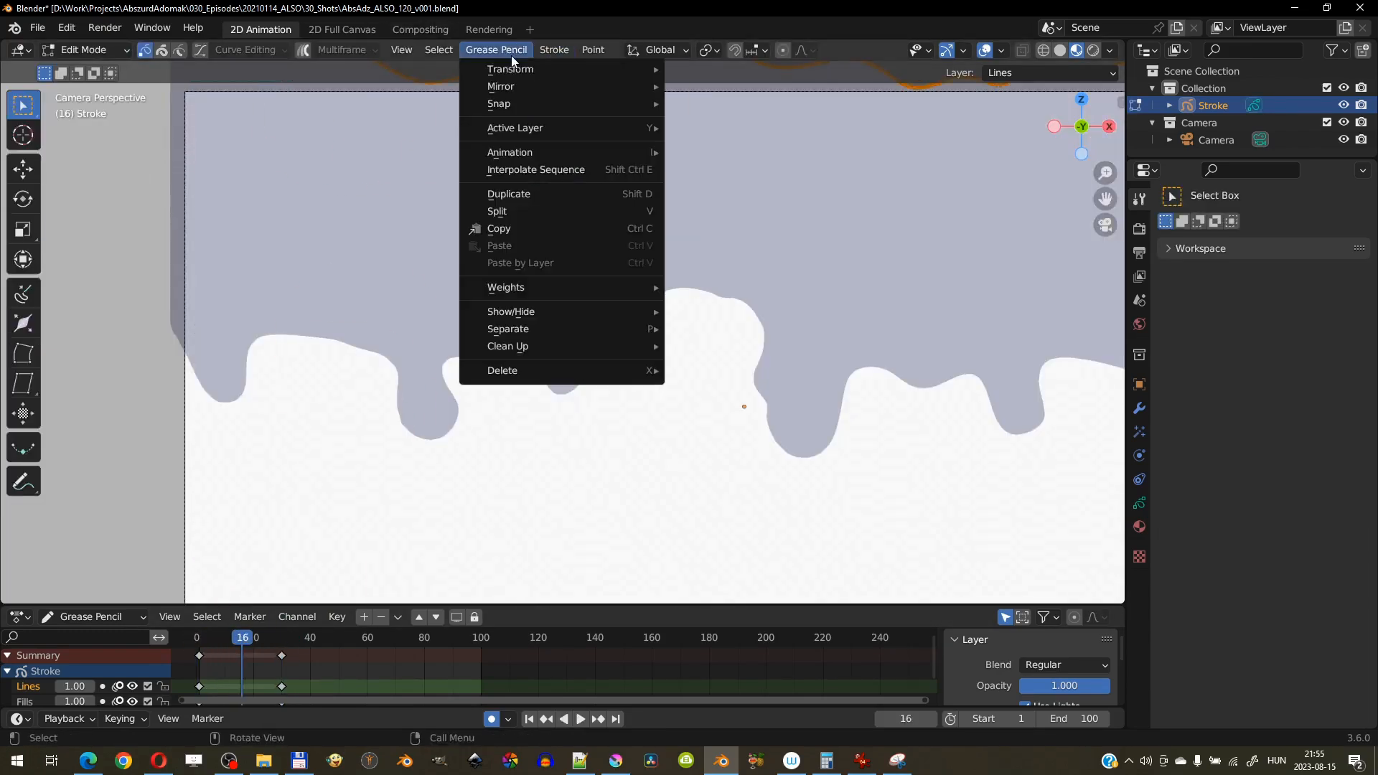
pyautogui.click(556, 178)
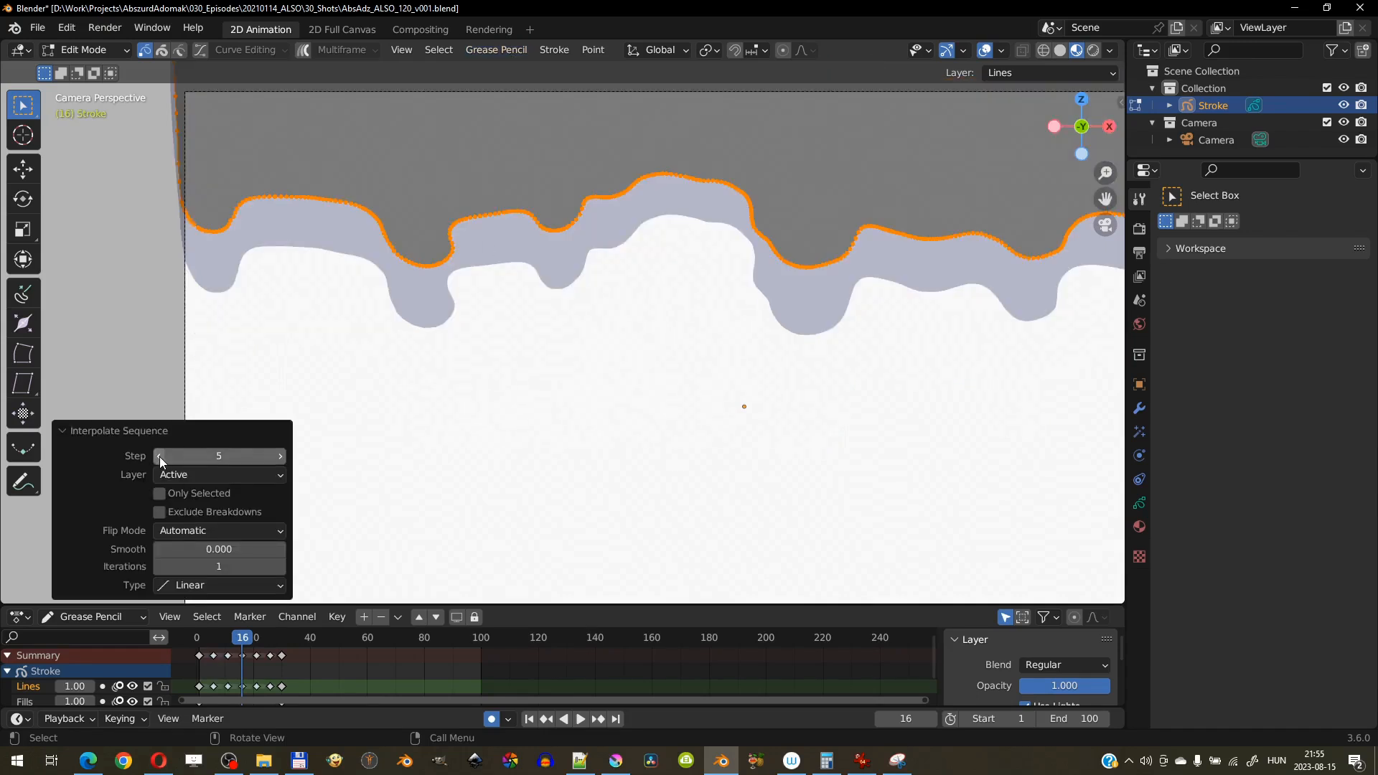
# Try different step values for the interpolated sequence and settle on a step of 10.
pyautogui.click(159, 457)
pyautogui.click(160, 458)
pyautogui.click(280, 456)
pyautogui.click(280, 456)
pyautogui.click(280, 457)
pyautogui.click(280, 457)
pyautogui.click(280, 457)
pyautogui.click(160, 458)
pyautogui.click(280, 457)
pyautogui.click(281, 457)
pyautogui.click(281, 457)
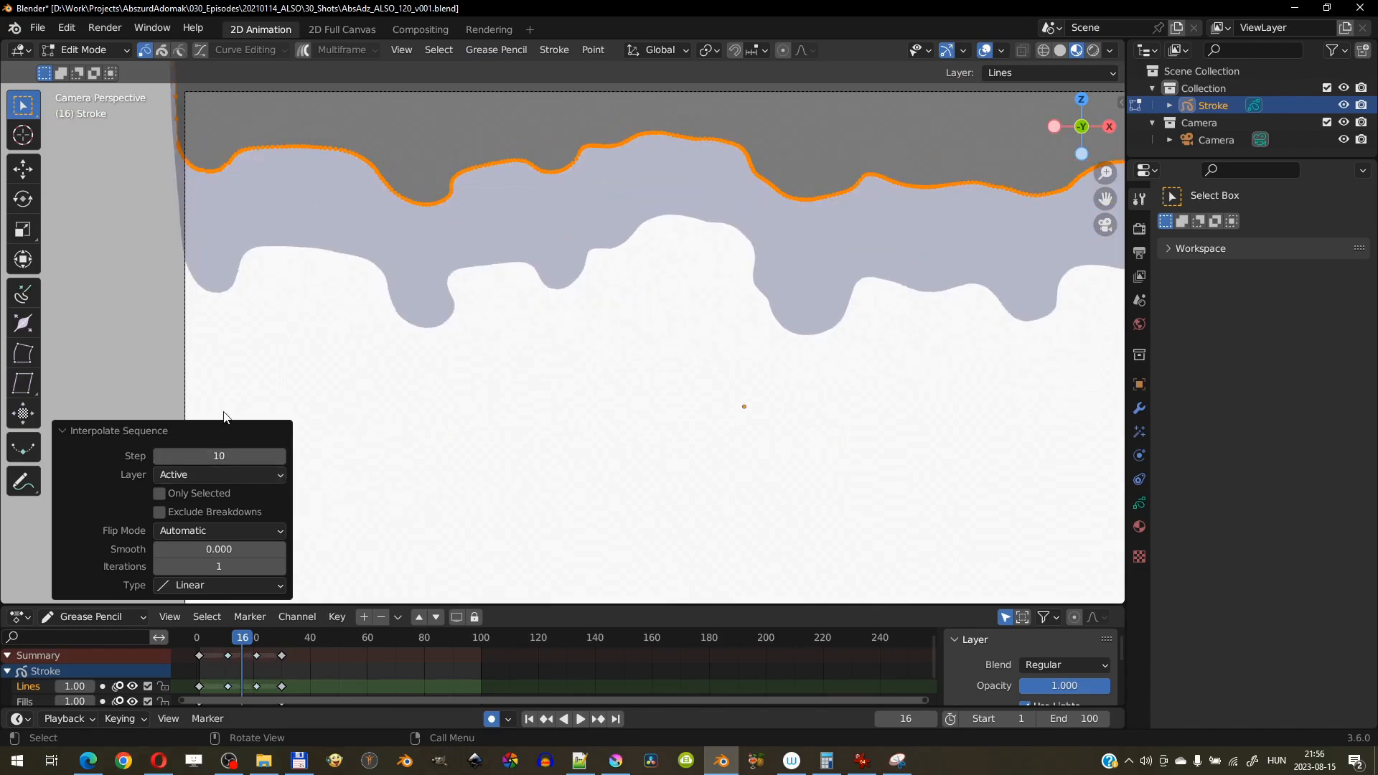
# Play back the interpolated drip animation with the whole camera frame in view.
pyautogui.press('Home')
pyautogui.press('space')
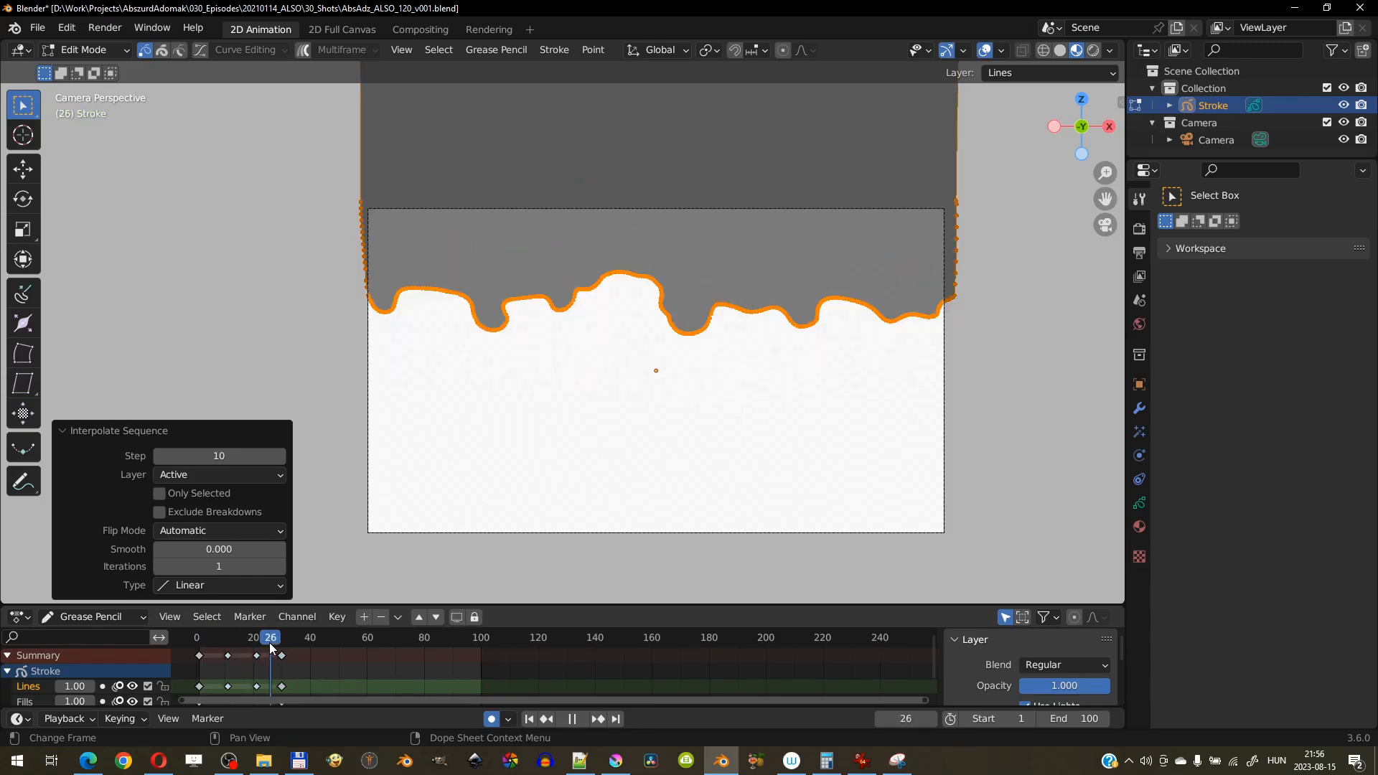
pyautogui.press('Escape')
# In Sculpt Mode at frame 11, set the Push brush radius to 88 px and lengthen the left drip of the in-between shape.
pyautogui.click(122, 52)
pyautogui.click(119, 107)
pyautogui.keyDown('ctrl'); pyautogui.moveTo(574, 284); pyautogui.dragTo(576, 242, button='middle'); pyautogui.keyUp('ctrl')
pyautogui.click(228, 638)
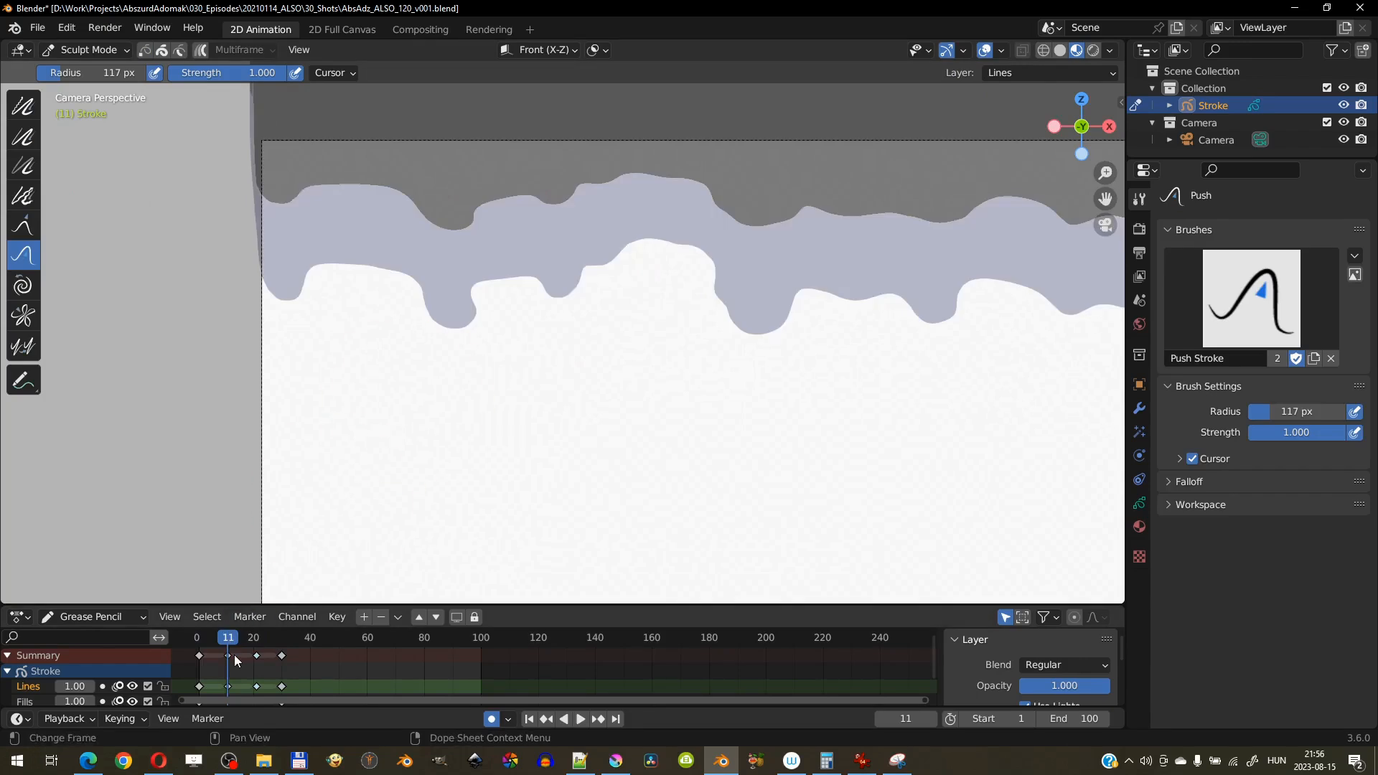
pyautogui.moveTo(452, 275)
pyautogui.keyDown('ctrl'); pyautogui.mouseDown(button='middle')
pyautogui.moveTo(450, 240)
pyautogui.moveTo(518, 336)
pyautogui.mouseUp(button='middle'); pyautogui.keyUp('ctrl')
pyautogui.press('f')
pyautogui.click(463, 262)
pyautogui.moveTo(463, 259)
pyautogui.mouseDown()
pyautogui.moveTo(493, 272)
pyautogui.moveTo(510, 255)
pyautogui.mouseUp()
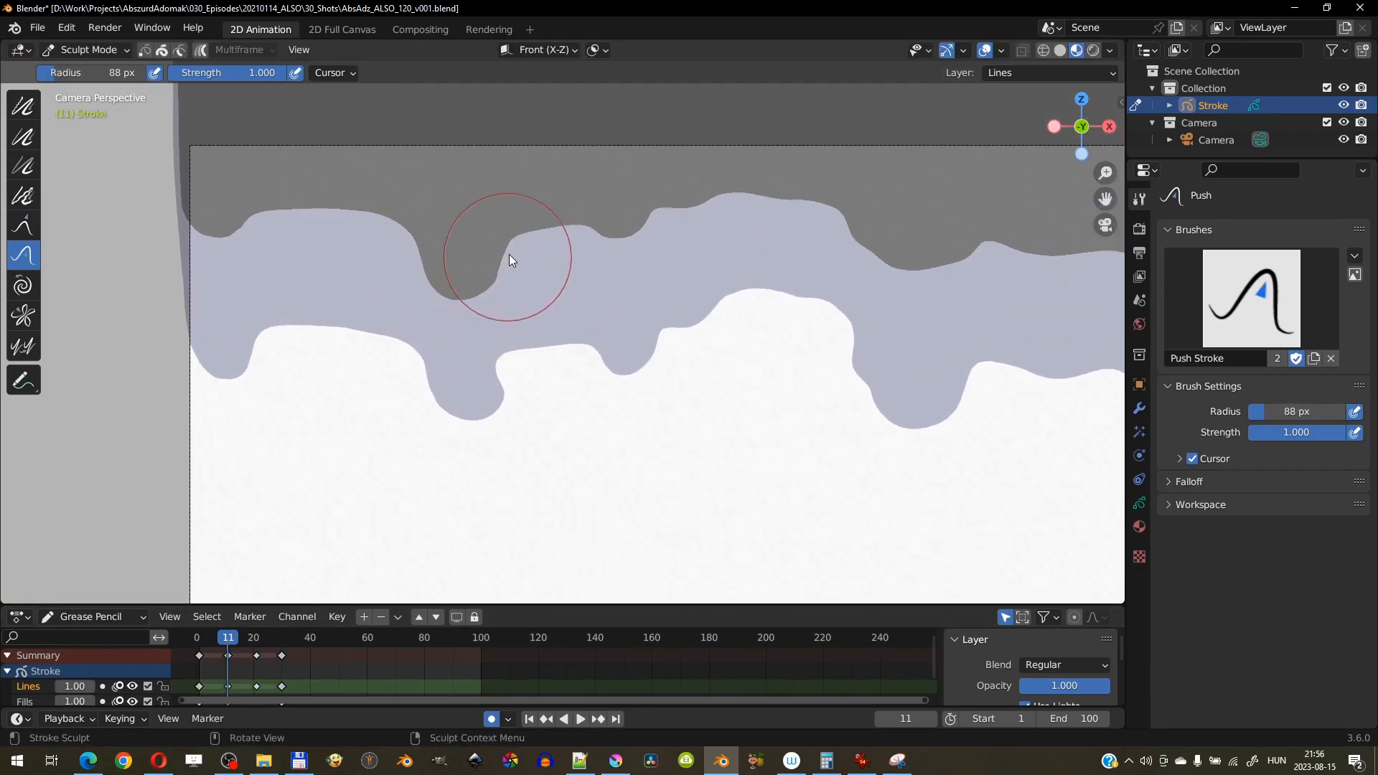
# At frame 11, reshape the arch's left slope and pull the large middle drip further down.
pyautogui.keyDown('shift'); pyautogui.moveTo(830, 259); pyautogui.dragTo(817, 269, button='middle'); pyautogui.keyUp('shift')
pyautogui.moveTo(697, 213); pyautogui.dragTo(751, 204)
pyautogui.moveTo(858, 258)
pyautogui.mouseDown()
pyautogui.moveTo(925, 281)
pyautogui.moveTo(880, 291)
pyautogui.moveTo(906, 308)
pyautogui.moveTo(912, 296)
pyautogui.moveTo(880, 300)
pyautogui.mouseUp()
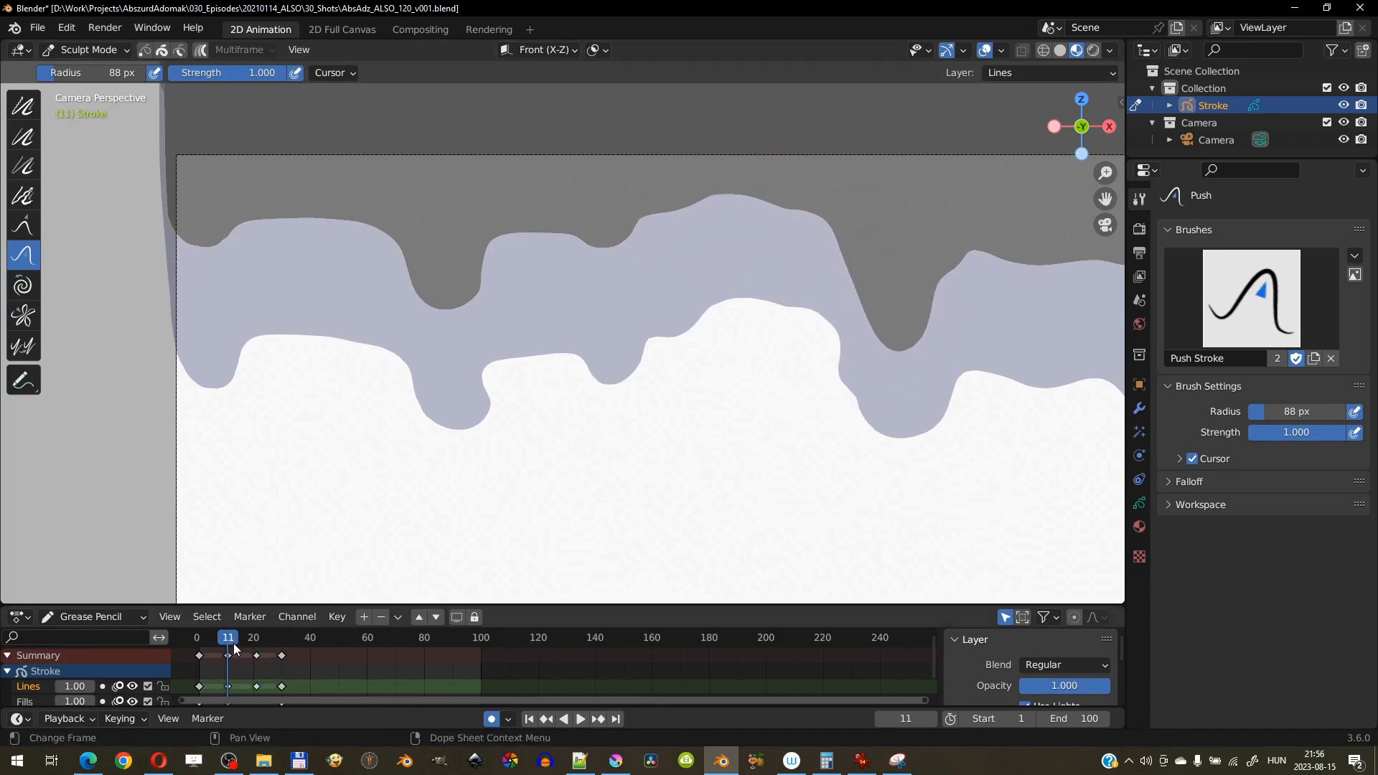
# At frame 11, raise the hump on the shape's right half and pull down the drips on both sides of it.
pyautogui.click(232, 644)
pyautogui.moveTo(256, 640); pyautogui.dragTo(231, 644)
pyautogui.keyDown('shift'); pyautogui.moveTo(848, 266); pyautogui.dragTo(674, 322, button='middle'); pyautogui.keyUp('shift')
pyautogui.keyDown('ctrl'); pyautogui.moveTo(675, 322); pyautogui.dragTo(583, 269, button='middle'); pyautogui.keyUp('ctrl')
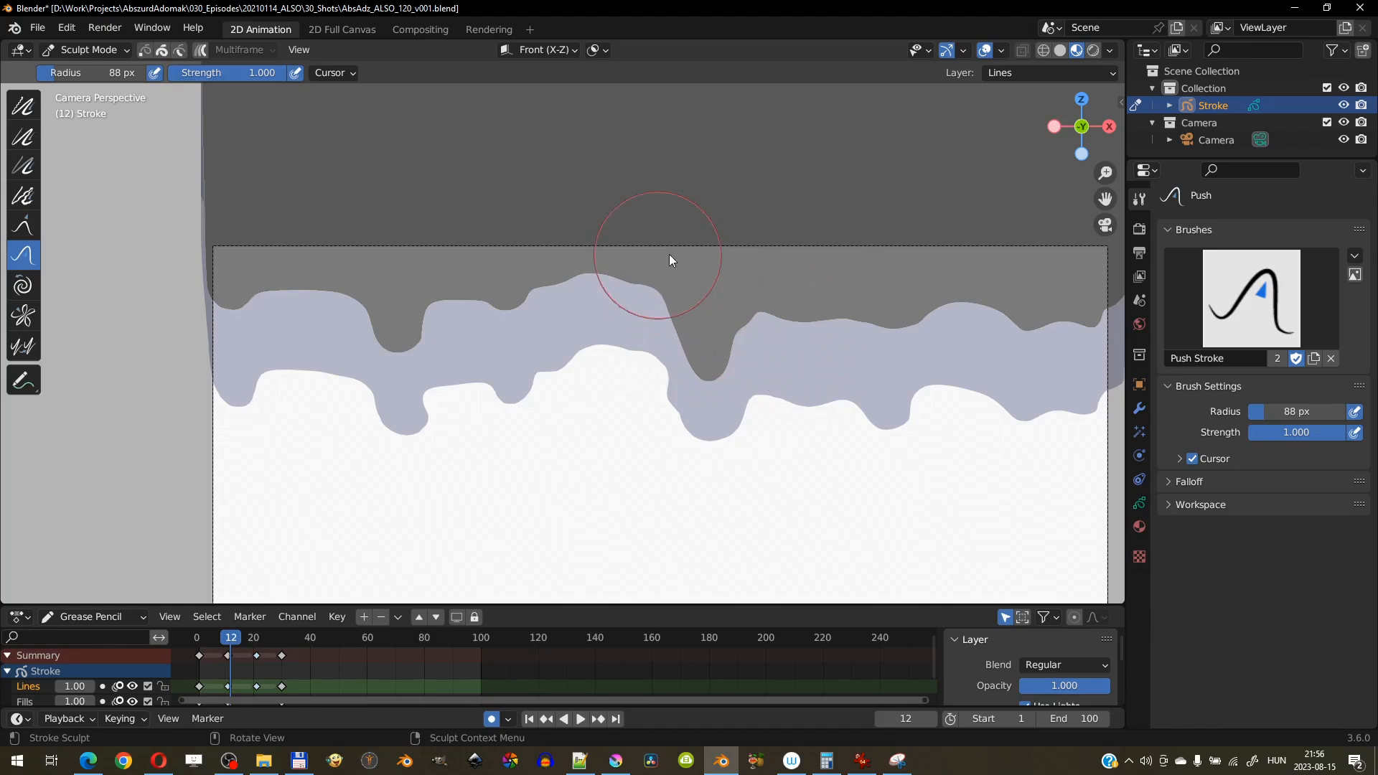
pyautogui.keyDown('shift'); pyautogui.moveTo(891, 317); pyautogui.dragTo(742, 293, button='middle'); pyautogui.keyUp('shift')
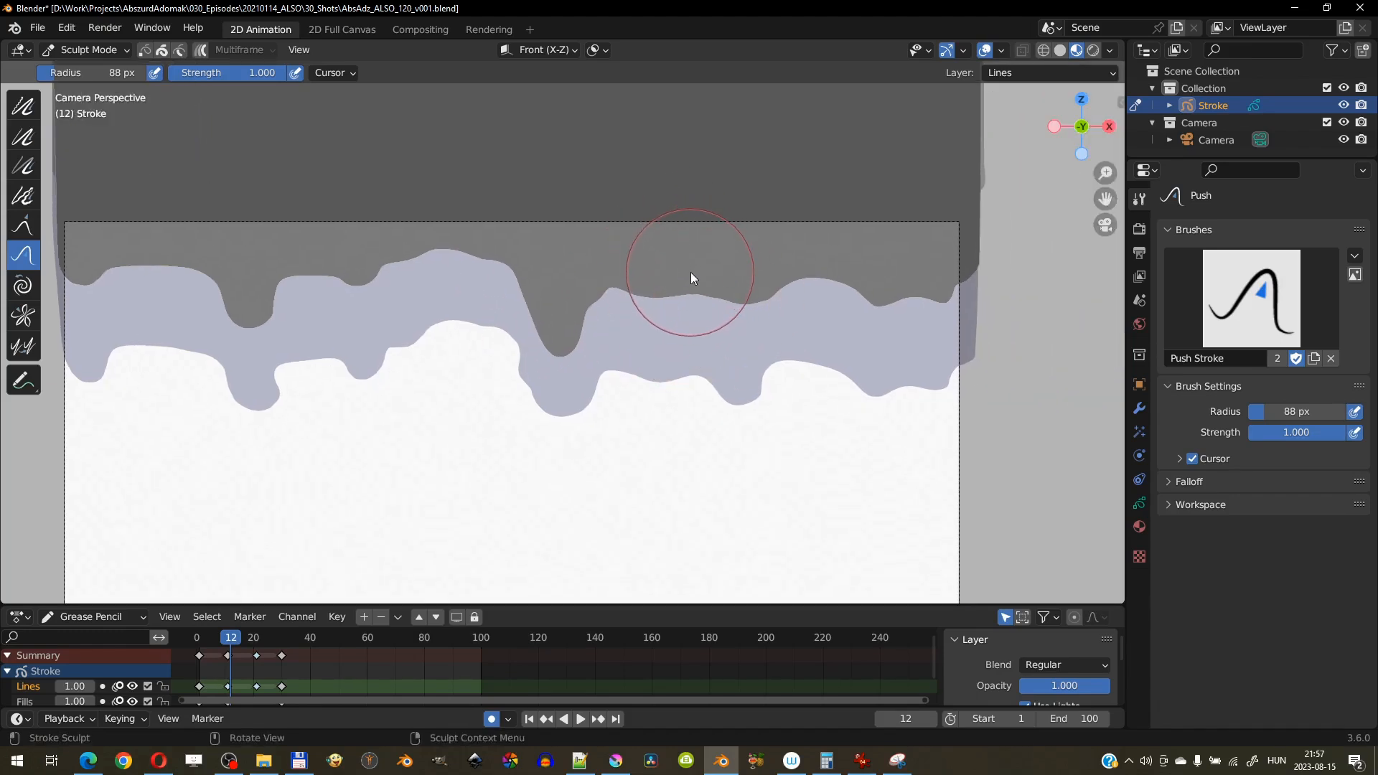
pyautogui.moveTo(751, 295); pyautogui.dragTo(755, 308)
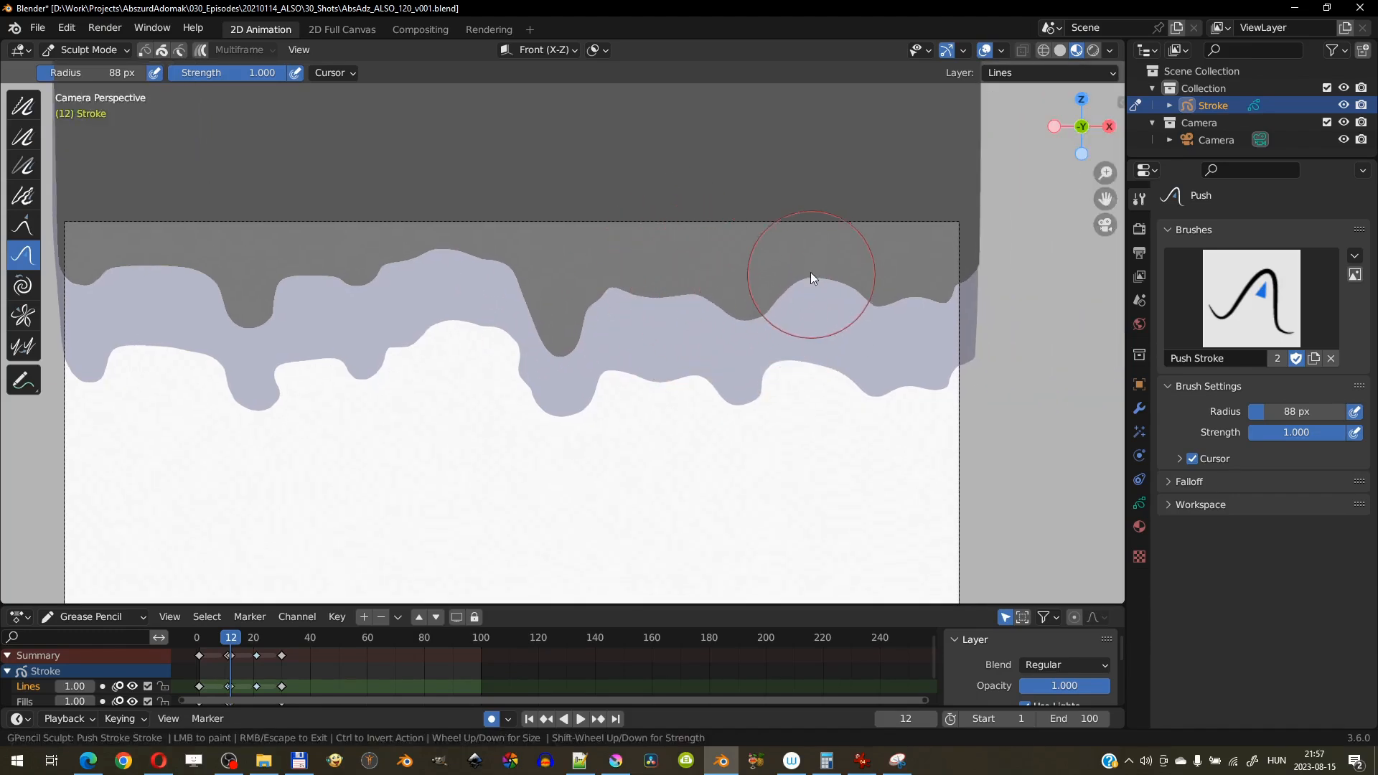
pyautogui.hotkey('ctrl', 'z')
pyautogui.press('Up')
pyautogui.press('Down')
pyautogui.moveTo(814, 276); pyautogui.dragTo(813, 270)
pyautogui.moveTo(749, 297); pyautogui.dragTo(748, 322)
pyautogui.moveTo(899, 297); pyautogui.dragTo(881, 339)
# At frame 21, pull the far-right drip further down and reshape the edge beside it.
pyautogui.click(256, 646)
pyautogui.press('Right')
pyautogui.moveTo(873, 391); pyautogui.dragTo(878, 429)
pyautogui.moveTo(919, 384); pyautogui.dragTo(944, 391)
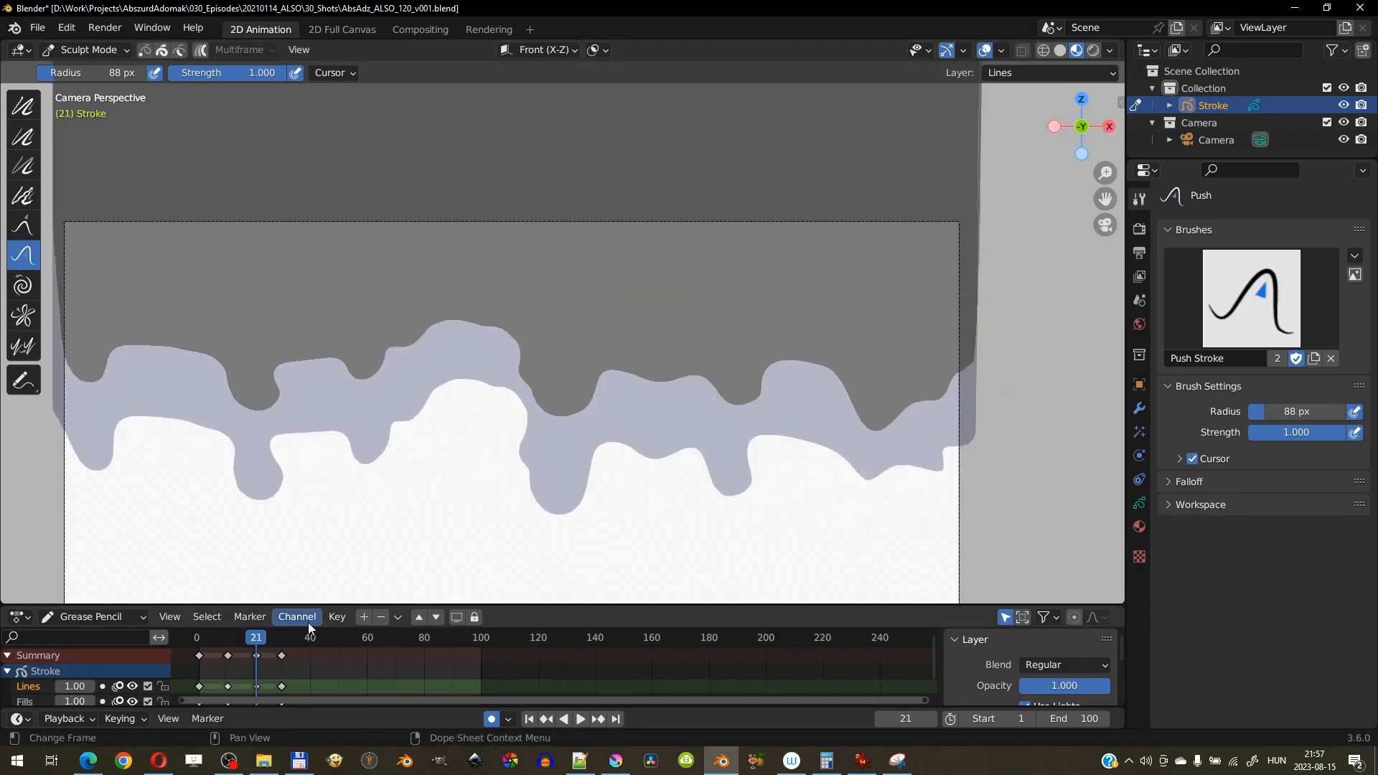
# At frame 30, set the Push brush radius to 41 px and shape the far-right edge into two narrow drips.
pyautogui.press('Up')
pyautogui.moveTo(875, 496)
pyautogui.mouseDown()
pyautogui.moveTo(853, 468)
pyautogui.moveTo(867, 470)
pyautogui.mouseUp()
pyautogui.moveTo(909, 471)
pyautogui.mouseDown()
pyautogui.moveTo(892, 470)
pyautogui.moveTo(933, 466)
pyautogui.mouseUp()
pyautogui.press('f')
pyautogui.click(909, 475)
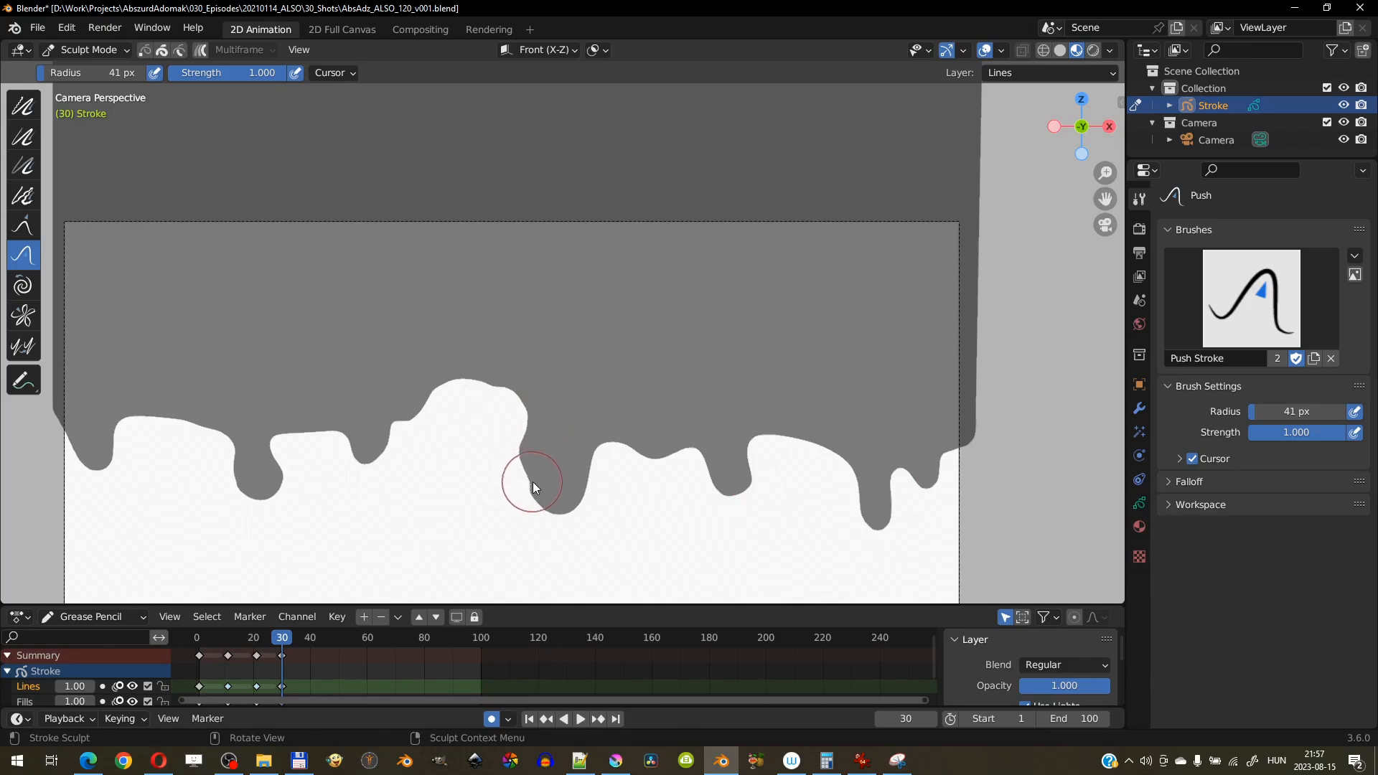
# Play back and scrub through the resculpted drip animation.
pyautogui.click(580, 719)
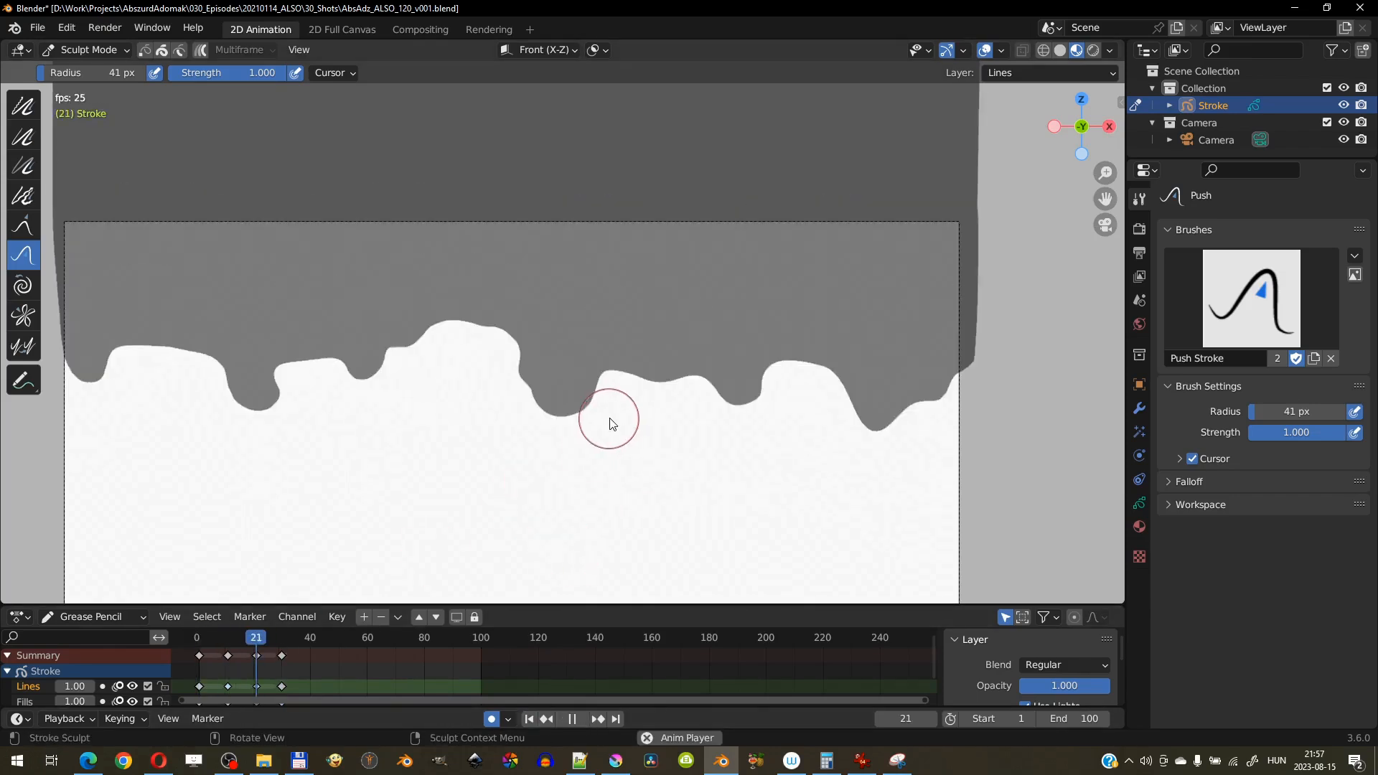
pyautogui.moveTo(186, 634); pyautogui.dragTo(213, 636)
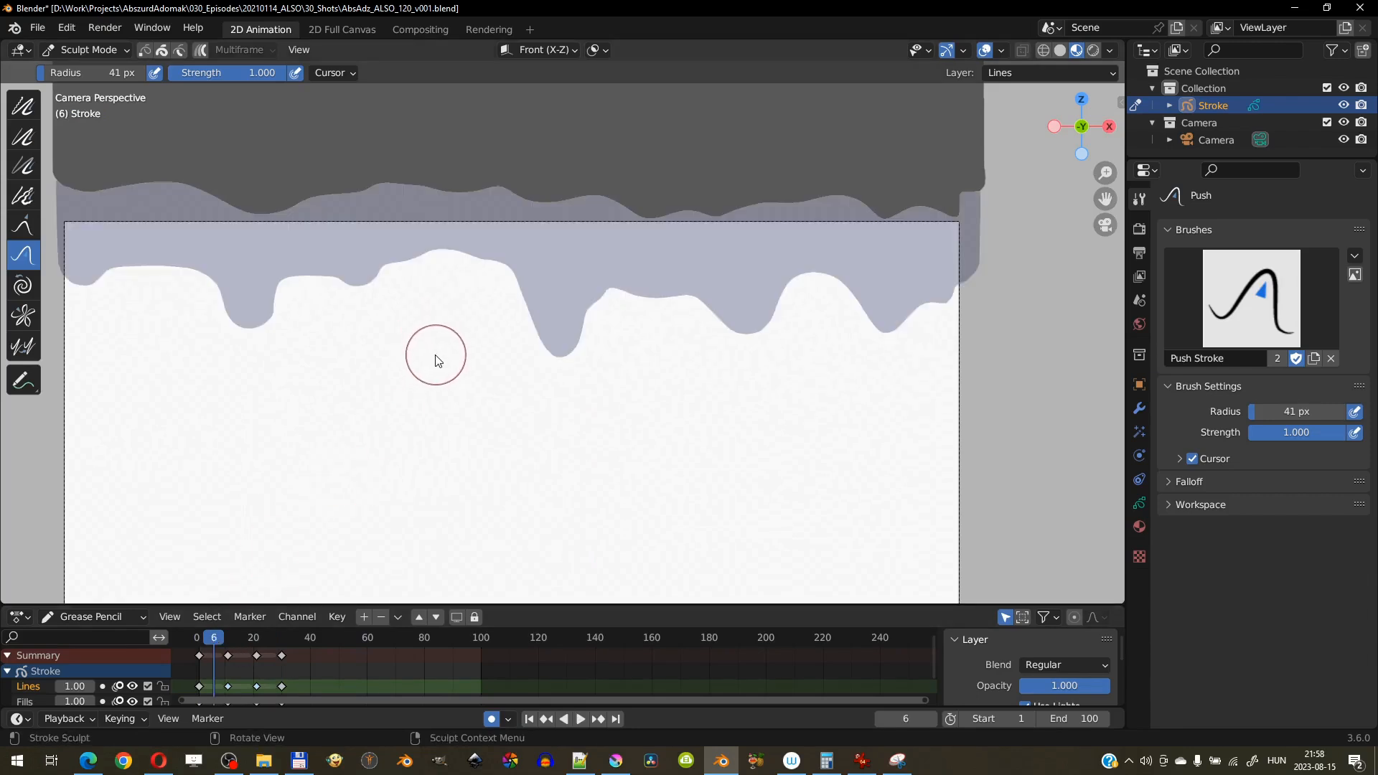
pyautogui.click(294, 635)
# Return to frame 6 and save the project as AbsAdz_ALSO_120_v002.blend.
pyautogui.moveTo(285, 636); pyautogui.dragTo(214, 636)
pyautogui.hotkey('ctrl', 's')
pyautogui.hotkey('ctrl', 'o')
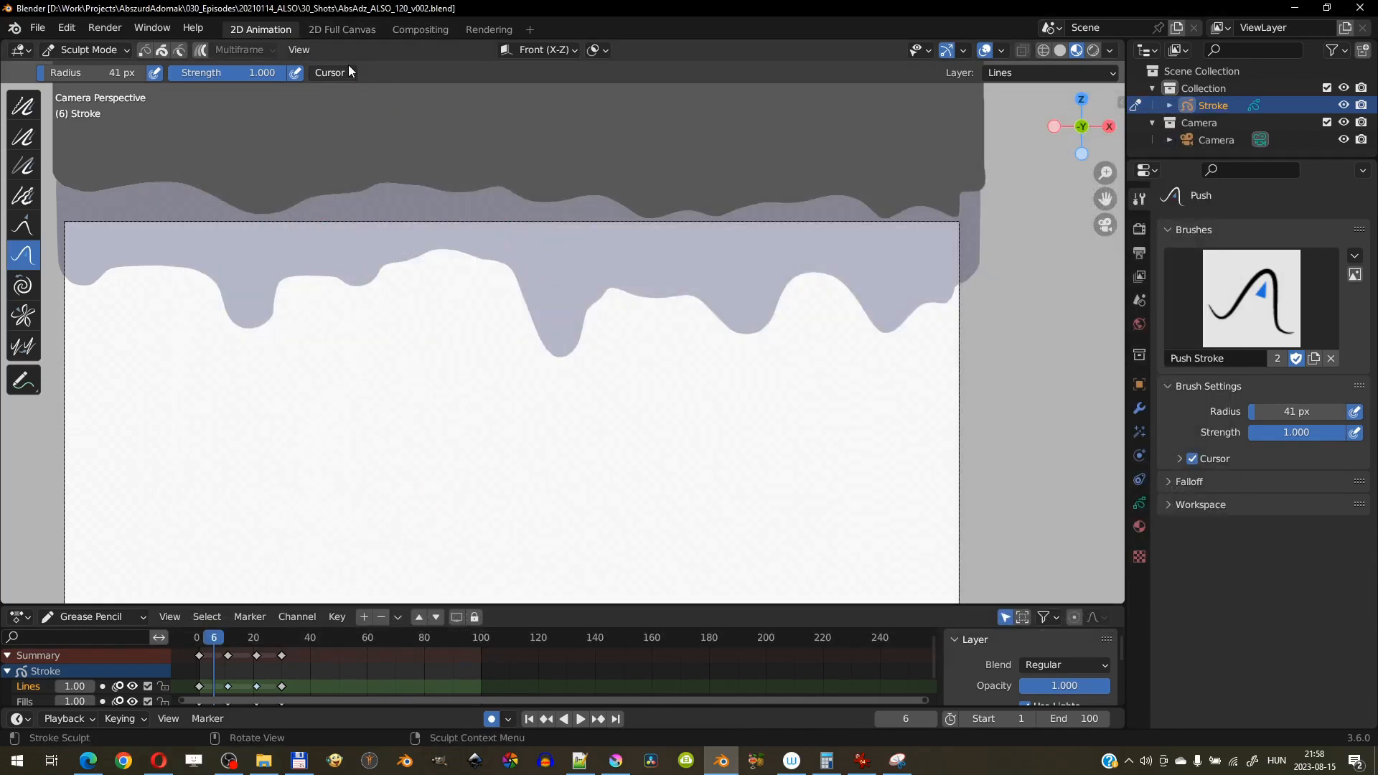
# In Edit Mode at frame 6, interpolate the sequence with a step of 5.
pyautogui.click(87, 49)
pyautogui.click(104, 105)
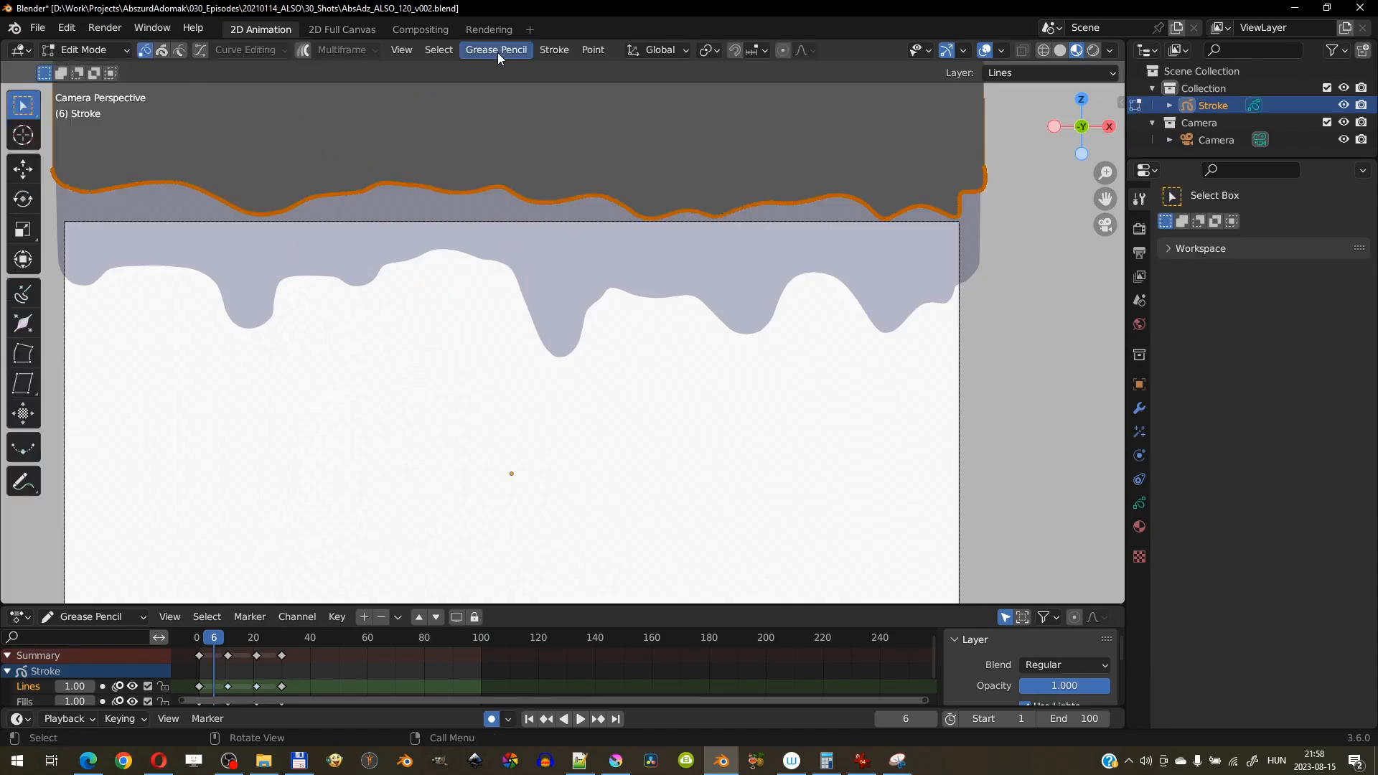
pyautogui.click(497, 50)
pyautogui.click(583, 172)
pyautogui.click(162, 454)
pyautogui.click(162, 453)
pyautogui.click(163, 453)
pyautogui.click(162, 453)
pyautogui.click(162, 454)
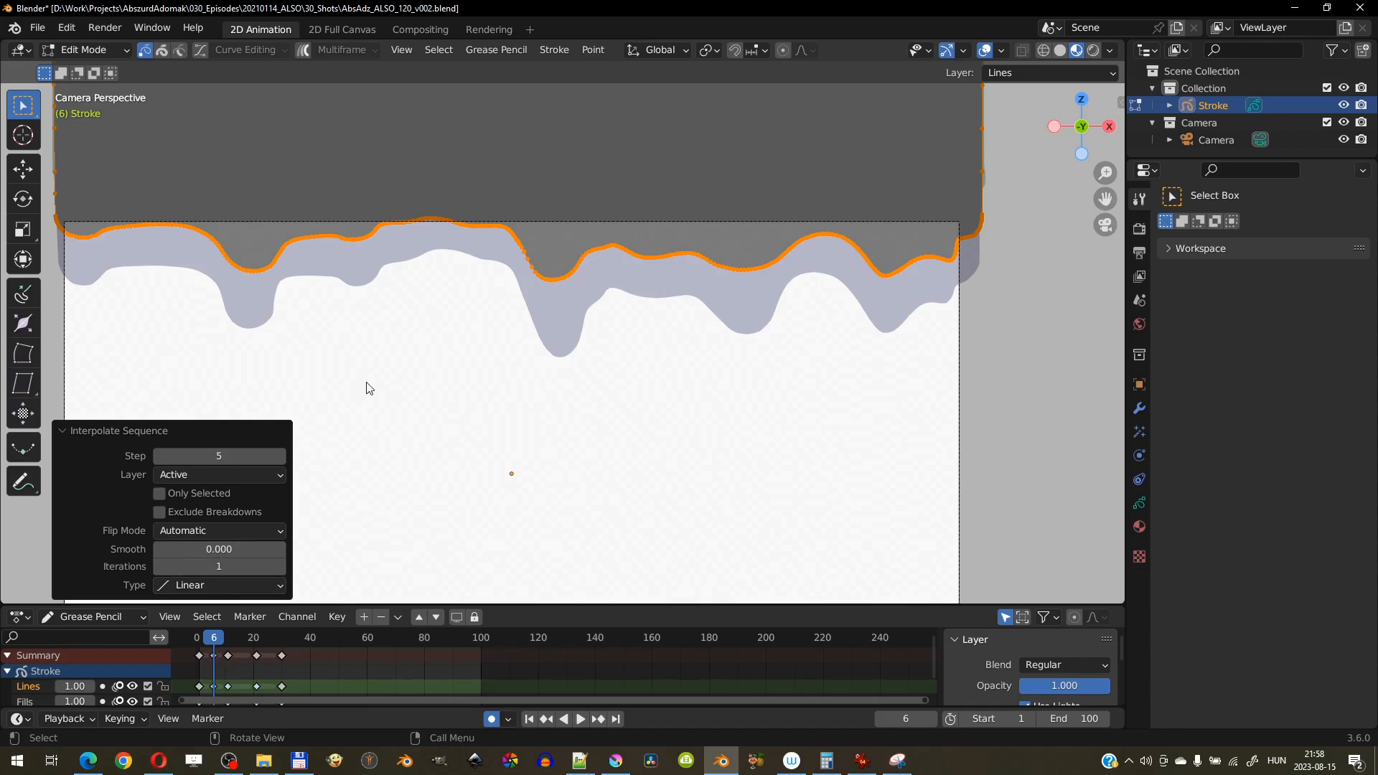
# In Sculpt Mode at frame 6, narrow the two left drips and deepen the right ones, setting the Push brush radius to 52 px.
pyautogui.click(86, 49)
pyautogui.click(93, 105)
pyautogui.moveTo(289, 244); pyautogui.dragTo(237, 261)
pyautogui.moveTo(376, 240)
pyautogui.mouseDown()
pyautogui.moveTo(360, 253)
pyautogui.moveTo(367, 244)
pyautogui.moveTo(428, 276)
pyautogui.mouseUp()
pyautogui.press('f')
pyautogui.click(355, 245)
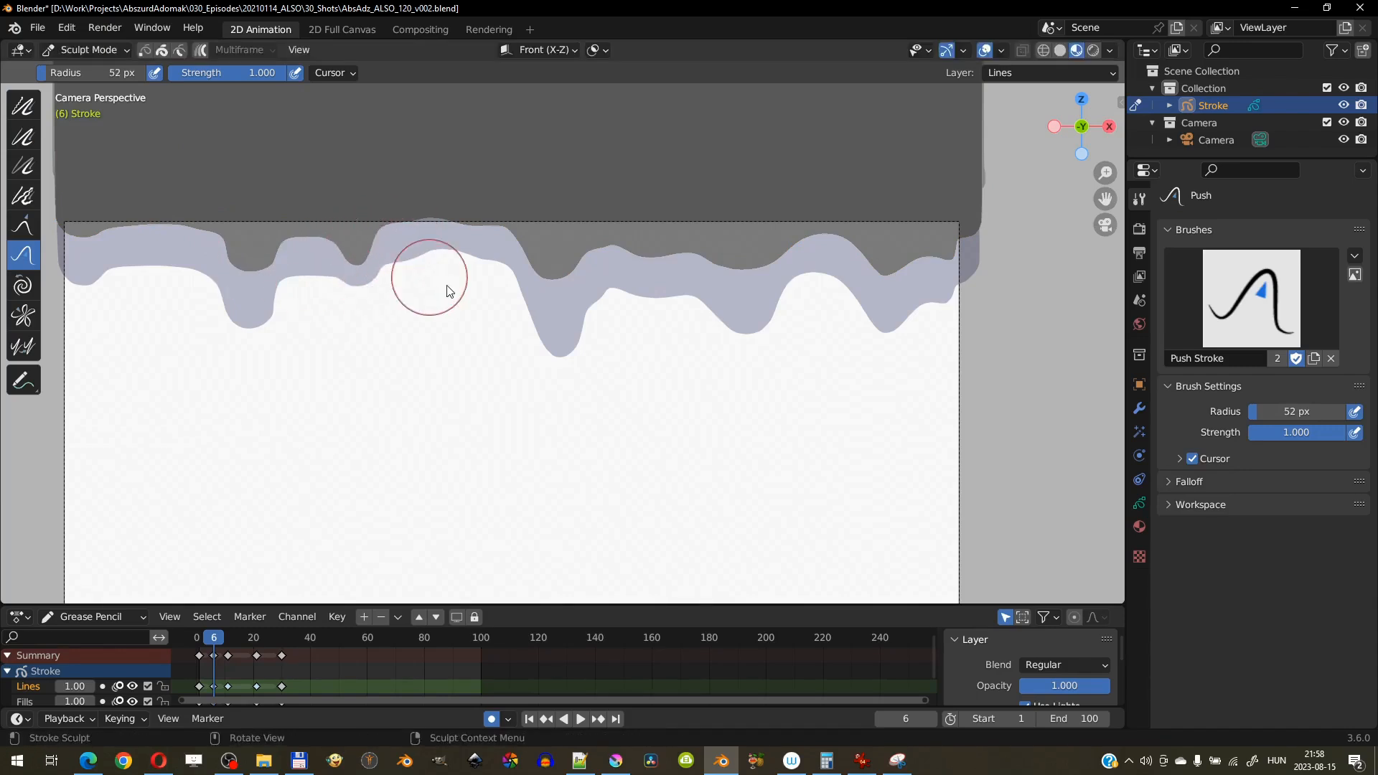
pyautogui.moveTo(740, 265); pyautogui.dragTo(745, 272)
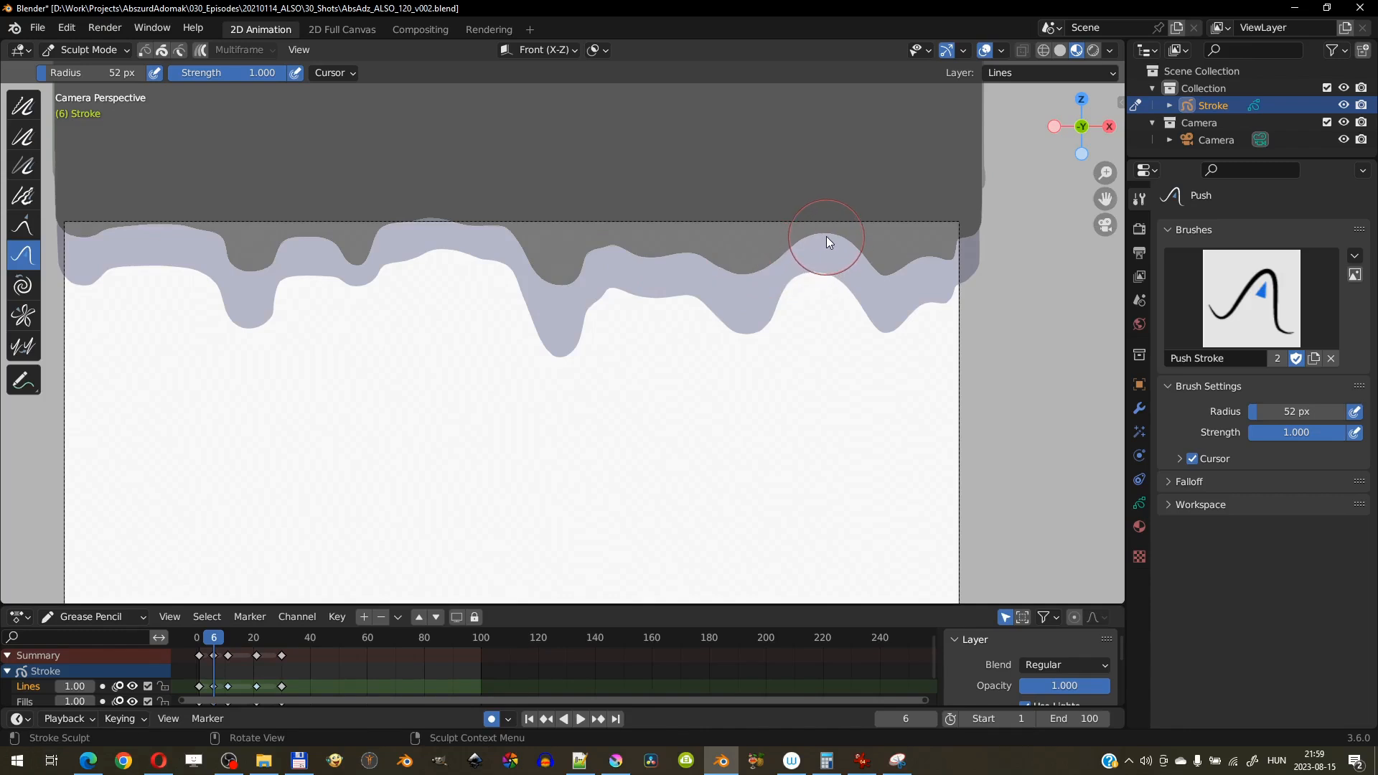
pyautogui.moveTo(899, 275)
pyautogui.mouseDown()
pyautogui.moveTo(911, 270)
pyautogui.moveTo(883, 278)
pyautogui.mouseUp()
pyautogui.moveTo(878, 272); pyautogui.dragTo(881, 287)
# At frame 40 in Edit Mode, move the whole drip shape down along Z by about 0.437 m.
pyautogui.moveTo(208, 641)
pyautogui.mouseDown()
pyautogui.moveTo(279, 644)
pyautogui.moveTo(217, 649)
pyautogui.moveTo(282, 661)
pyautogui.mouseUp()
pyautogui.keyDown('shift'); pyautogui.moveTo(486, 453); pyautogui.dragTo(507, 295, button='middle'); pyautogui.keyUp('shift')
pyautogui.click(289, 641)
pyautogui.moveTo(291, 644); pyautogui.dragTo(311, 643)
pyautogui.click(123, 53)
pyautogui.click(72, 86)
pyautogui.press('g')
pyautogui.press('z')
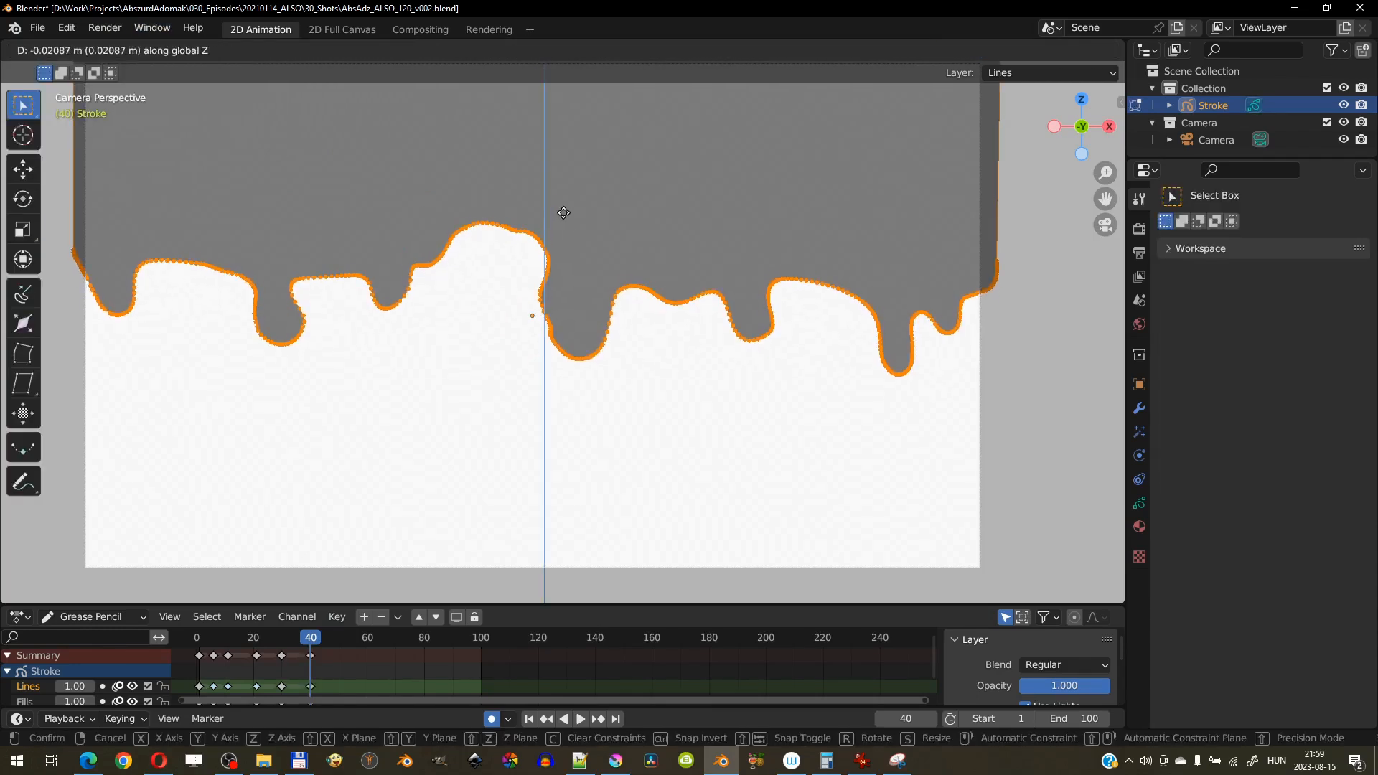
pyautogui.click(585, 258)
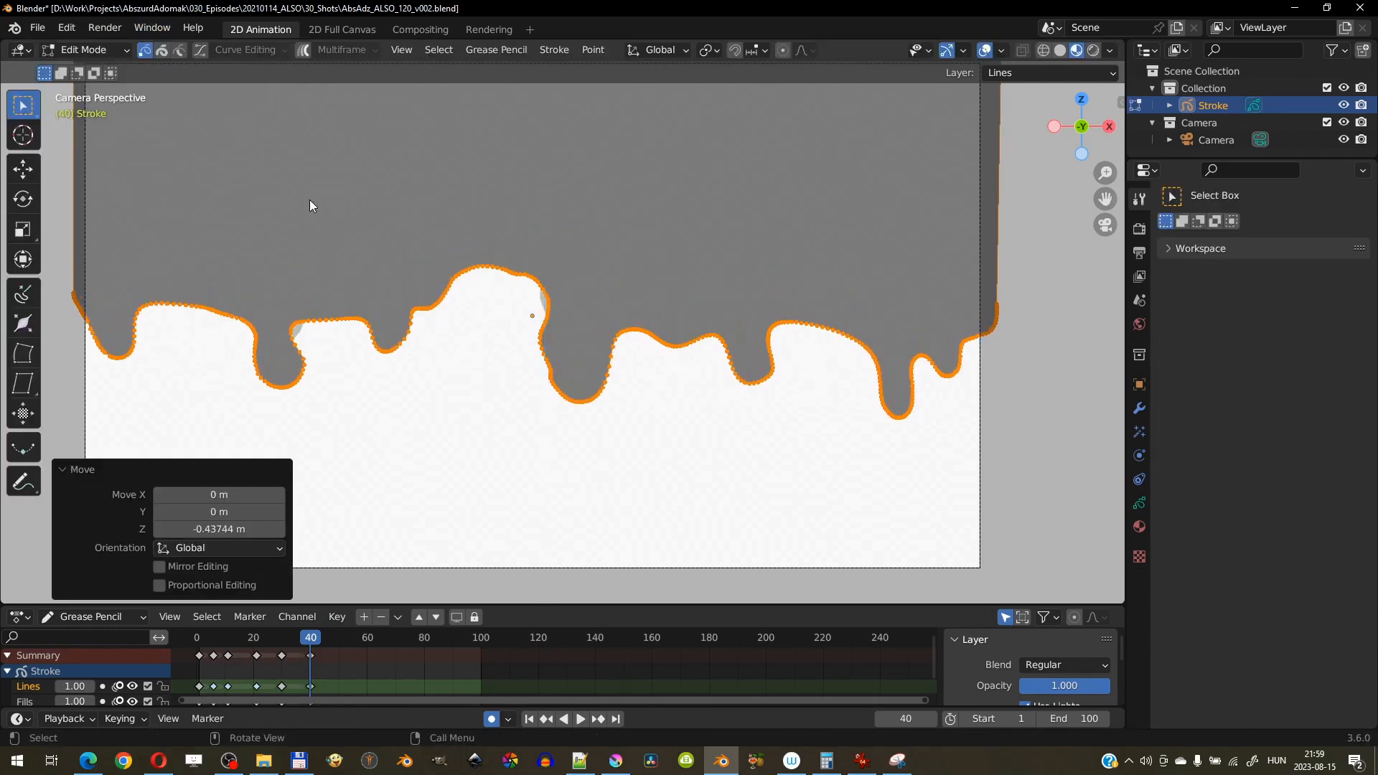
# In Sculpt Mode at frame 40, set the Push brush radius to 69 px and stretch the large middle drip into a narrow-necked drop.
pyautogui.click(130, 49)
pyautogui.click(116, 106)
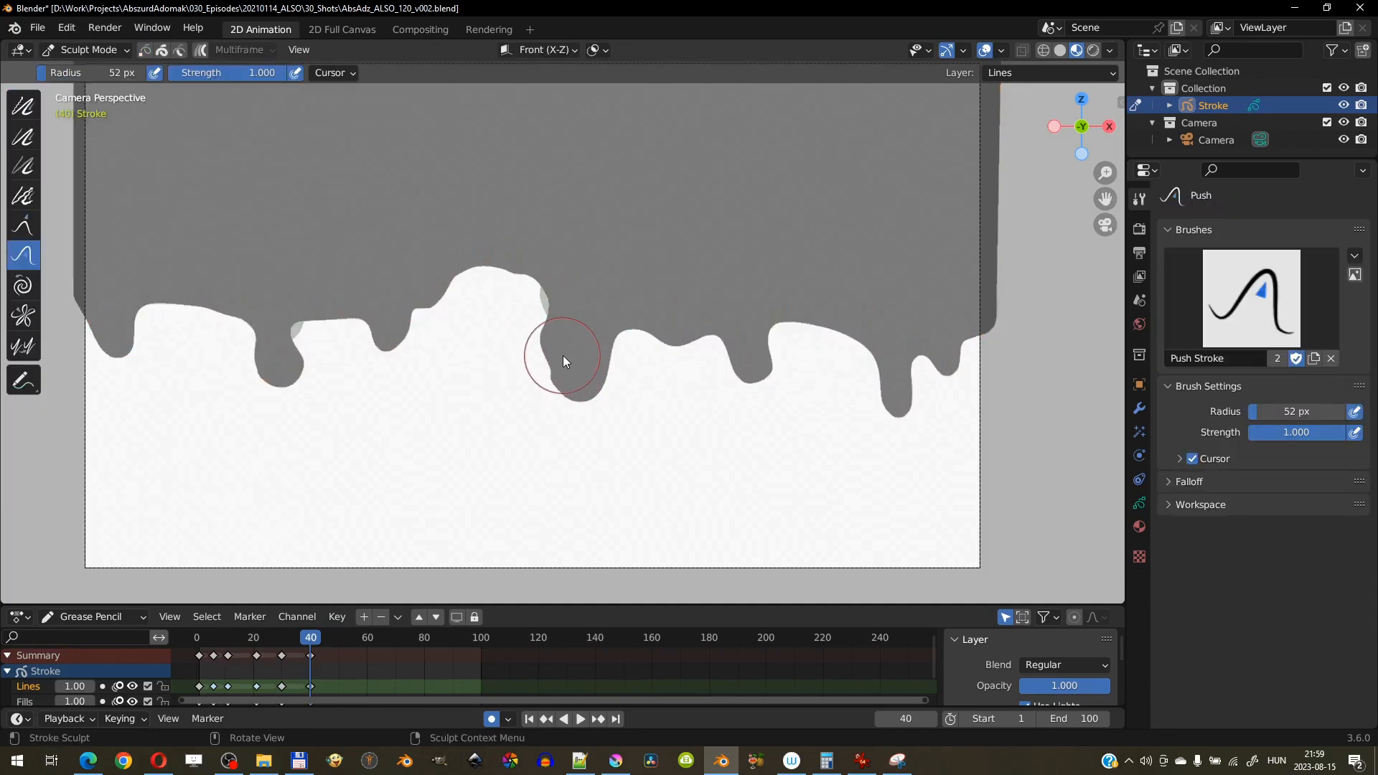
pyautogui.press('f')
pyautogui.click(577, 367)
pyautogui.moveTo(566, 377); pyautogui.dragTo(553, 388)
pyautogui.moveTo(554, 314); pyautogui.dragTo(592, 329)
pyautogui.moveTo(558, 380)
pyautogui.mouseDown()
pyautogui.moveTo(567, 425)
pyautogui.moveTo(575, 386)
pyautogui.moveTo(577, 457)
pyautogui.mouseUp()
pyautogui.moveTo(308, 640)
pyautogui.mouseDown()
pyautogui.moveTo(281, 641)
pyautogui.moveTo(311, 643)
pyautogui.mouseUp()
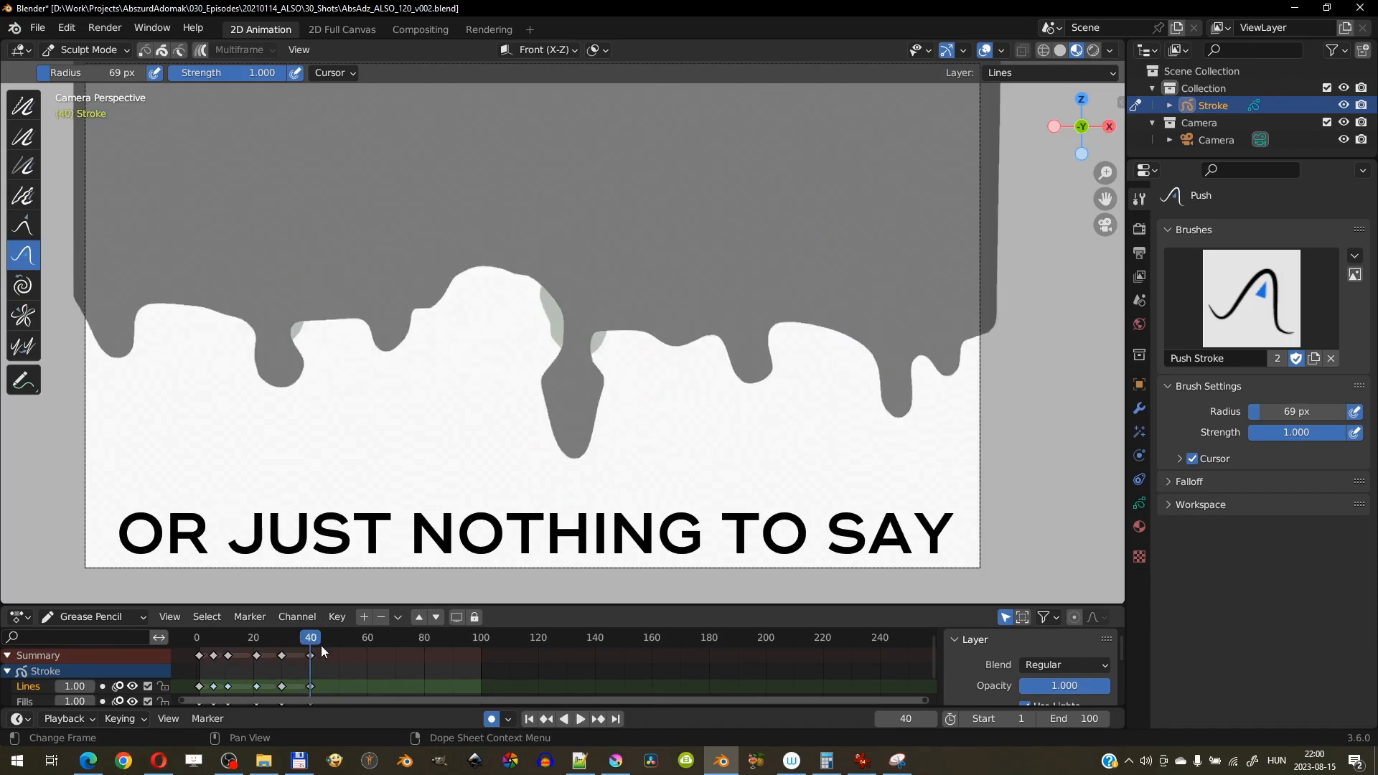
pyautogui.moveTo(539, 377); pyautogui.dragTo(598, 392)
# At frame 40, push the top of the arch upward into a narrower peak.
pyautogui.moveTo(287, 642); pyautogui.dragTo(311, 641)
pyautogui.moveTo(498, 270); pyautogui.dragTo(514, 251)
pyautogui.moveTo(525, 273); pyautogui.dragTo(529, 267)
pyautogui.moveTo(514, 279)
pyautogui.mouseDown()
pyautogui.moveTo(523, 266)
pyautogui.moveTo(484, 268)
pyautogui.mouseUp()
# Set the Push brush radius to 71 px and lengthen the two drips left of the arch at frame 40.
pyautogui.press('f')
pyautogui.click(519, 286)
pyautogui.press('f')
pyautogui.click(533, 281)
pyautogui.press('Down')
pyautogui.press('Up')
pyautogui.moveTo(389, 351); pyautogui.dragTo(323, 315)
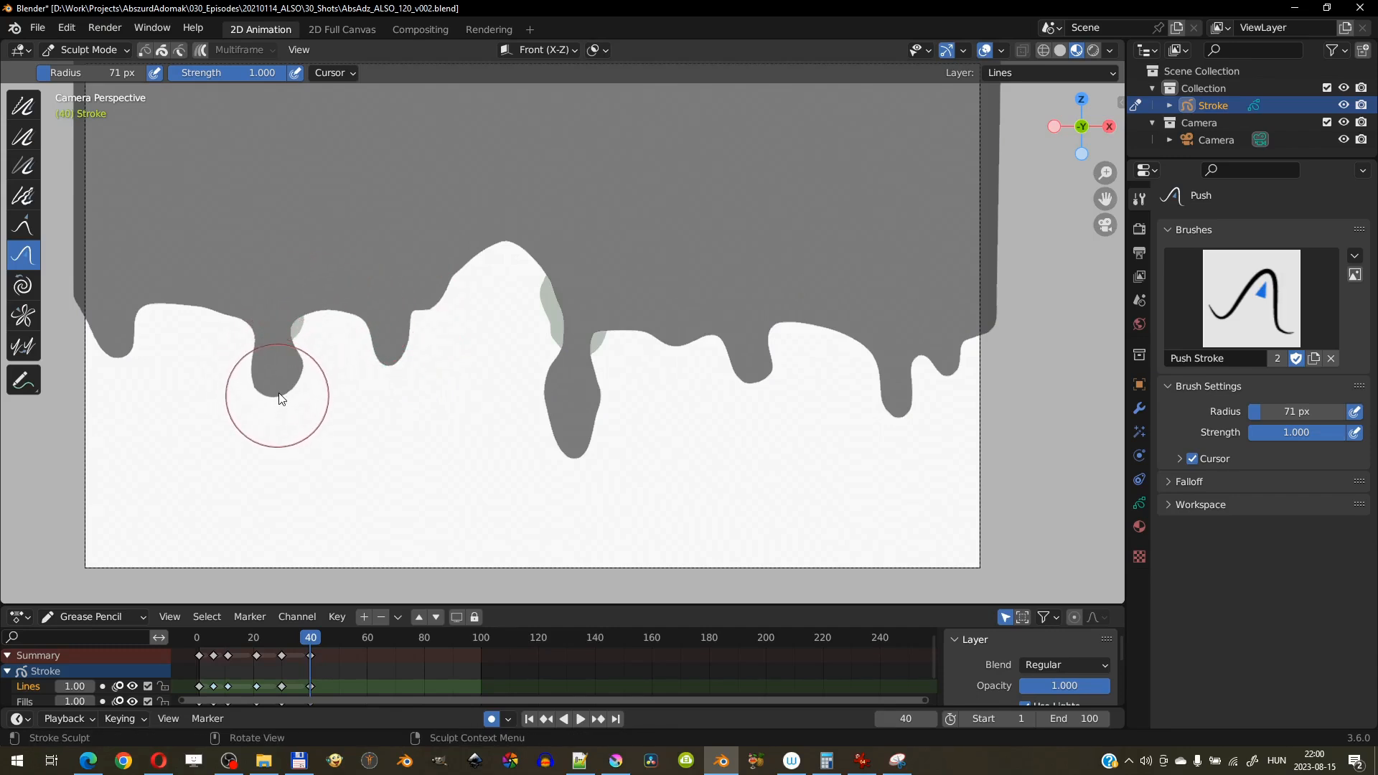
# At frame 40, lengthen the two far-right drips and the drip right of the large middle one.
pyautogui.moveTo(901, 417); pyautogui.dragTo(897, 449)
pyautogui.moveTo(960, 369); pyautogui.dragTo(956, 404)
pyautogui.moveTo(738, 375); pyautogui.dragTo(742, 400)
# Set the Push brush radius to 36 px, pull small new drips out of the flat edges, and lengthen the leftmost drip.
pyautogui.moveTo(817, 334)
pyautogui.mouseDown()
pyautogui.moveTo(828, 359)
pyautogui.moveTo(806, 336)
pyautogui.mouseUp()
pyautogui.hotkey('ctrl', 'z')
pyautogui.press('f')
pyautogui.click(801, 347)
pyautogui.moveTo(668, 337); pyautogui.dragTo(675, 384)
pyautogui.moveTo(132, 315)
pyautogui.mouseDown()
pyautogui.moveTo(102, 356)
pyautogui.moveTo(109, 379)
pyautogui.mouseUp()
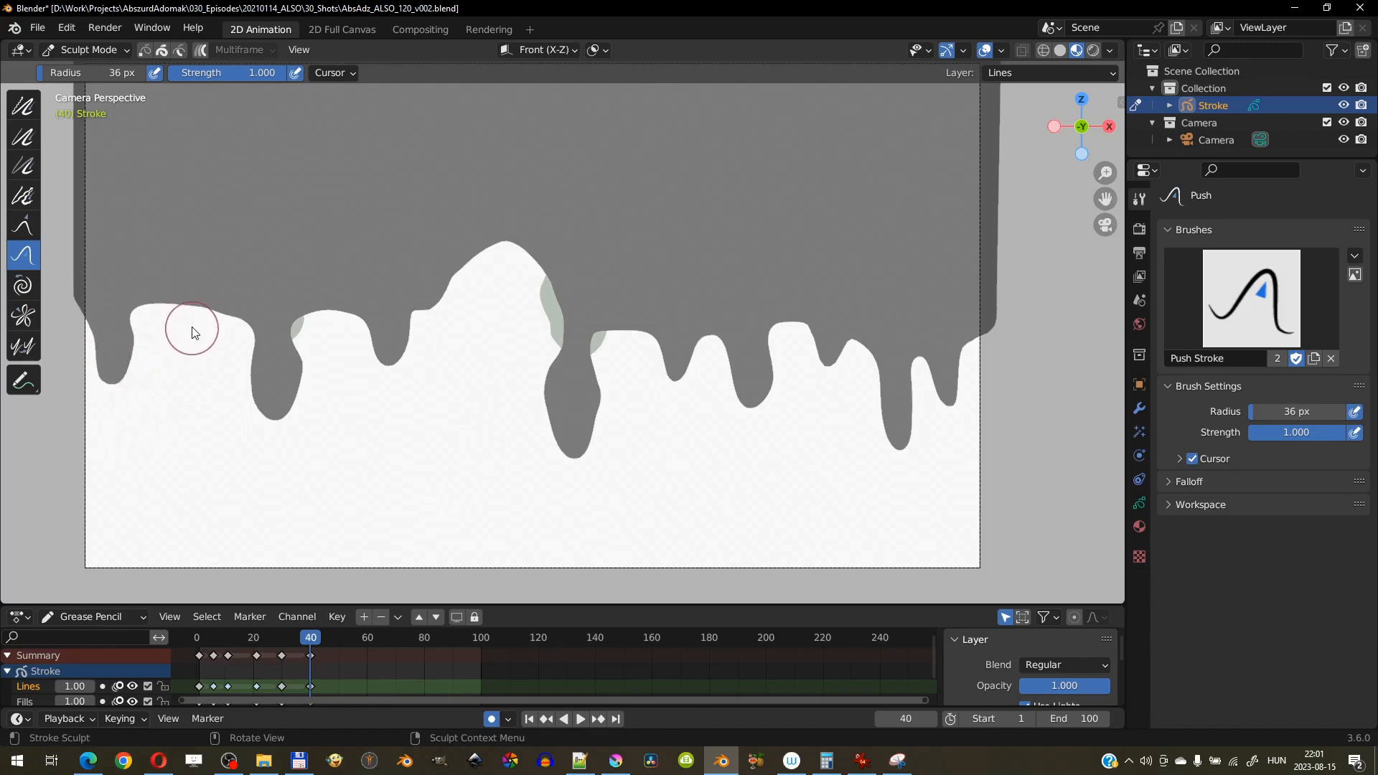
pyautogui.moveTo(191, 310); pyautogui.dragTo(204, 338)
# Scrub and play back the motion between frames 30 and 40 with the whole camera frame in view.
pyautogui.keyDown('ctrl'); pyautogui.moveTo(631, 287); pyautogui.dragTo(626, 327, button='middle'); pyautogui.keyUp('ctrl')
pyautogui.moveTo(312, 637)
pyautogui.mouseDown()
pyautogui.moveTo(237, 635)
pyautogui.moveTo(319, 640)
pyautogui.moveTo(290, 643)
pyautogui.mouseUp()
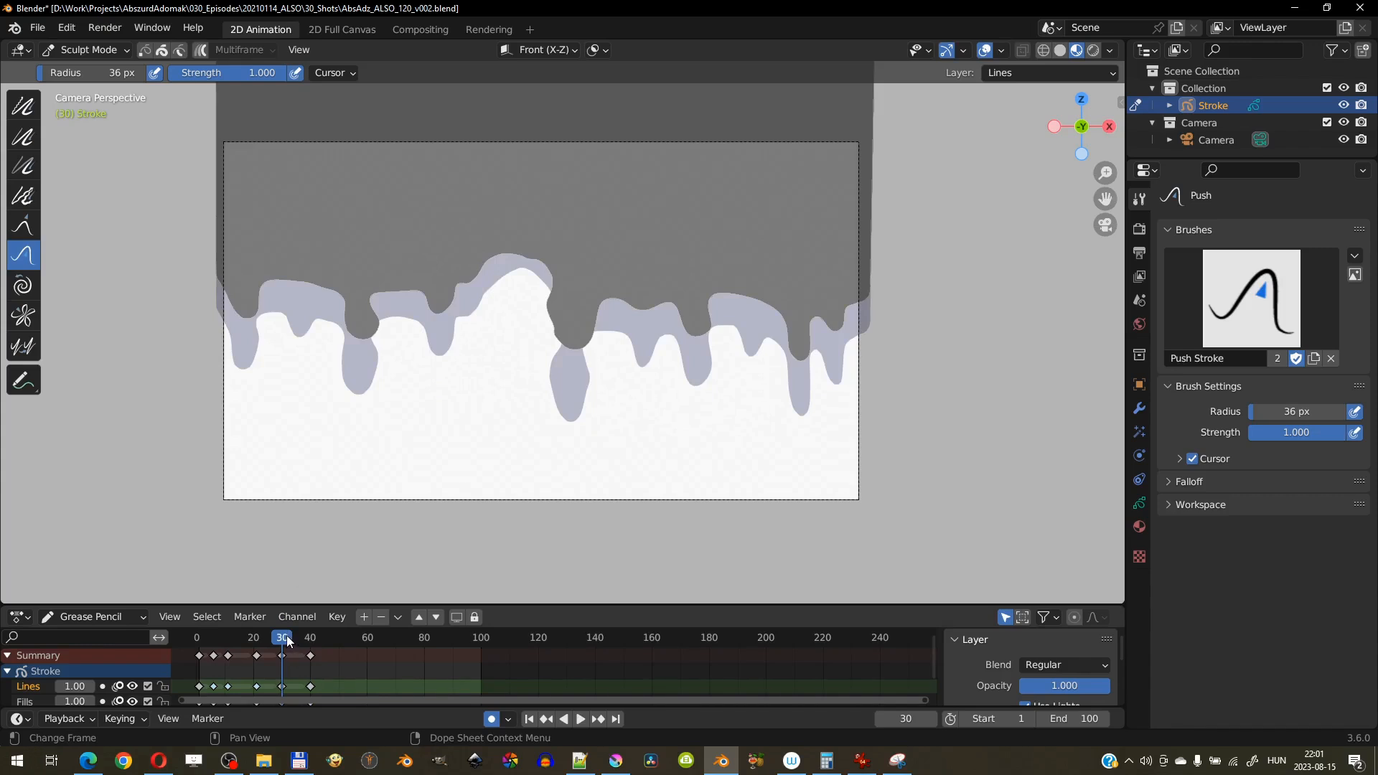
pyautogui.press('space')
pyautogui.press('space')
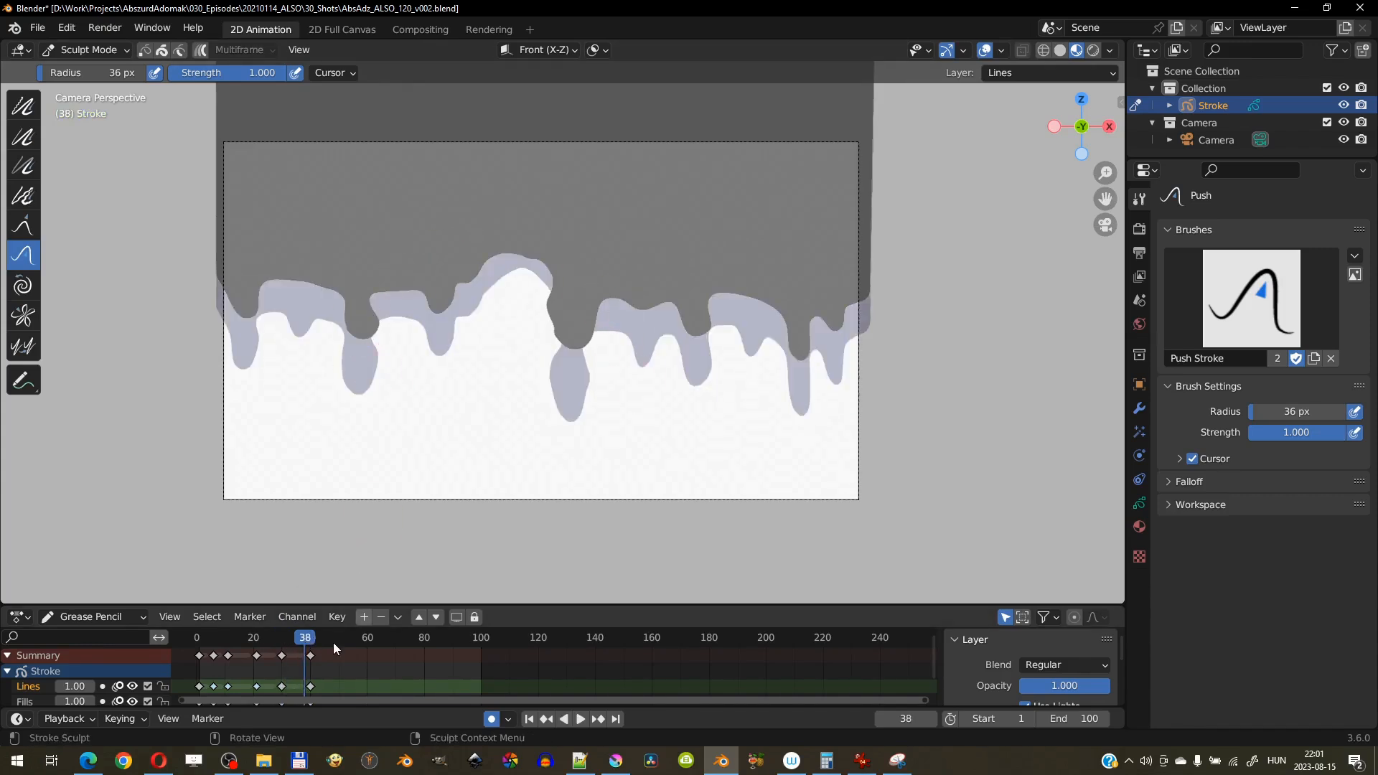
pyautogui.press('Up')
# At frame 35 in Edit Mode, interpolate the sequence with a step of 5.
pyautogui.moveTo(313, 641); pyautogui.dragTo(298, 639)
pyautogui.click(86, 50)
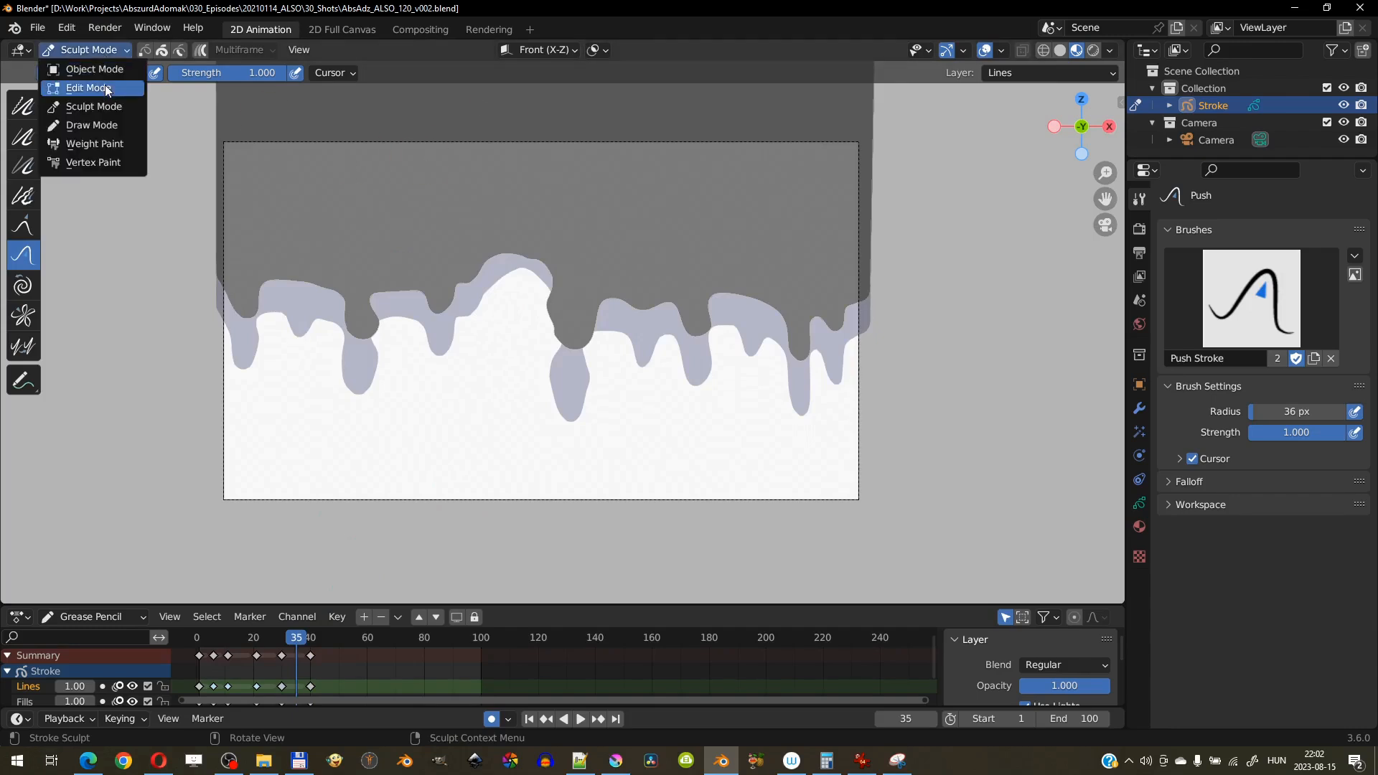
pyautogui.click(100, 87)
pyautogui.click(496, 49)
pyautogui.click(600, 174)
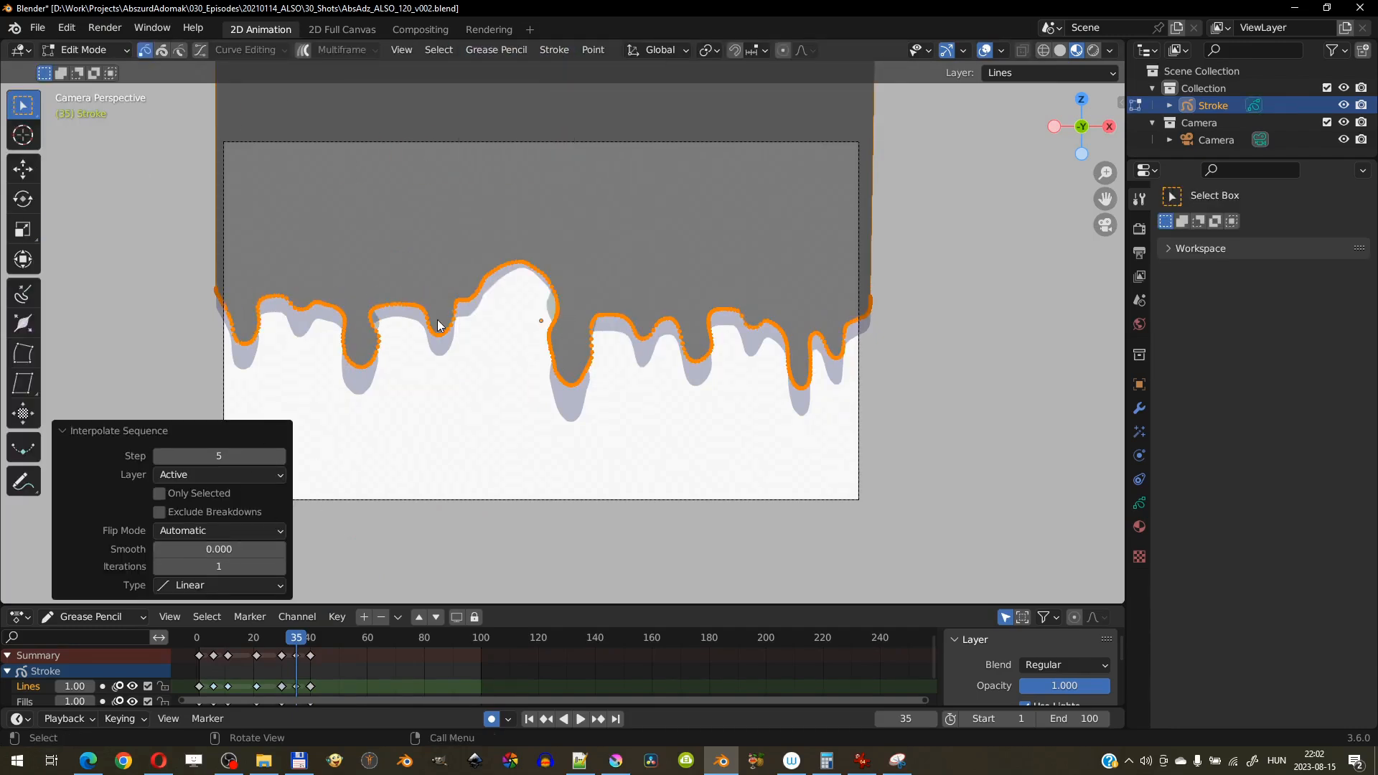
# Play back the animation and check the new in-between shape at frame 35.
pyautogui.press('space')
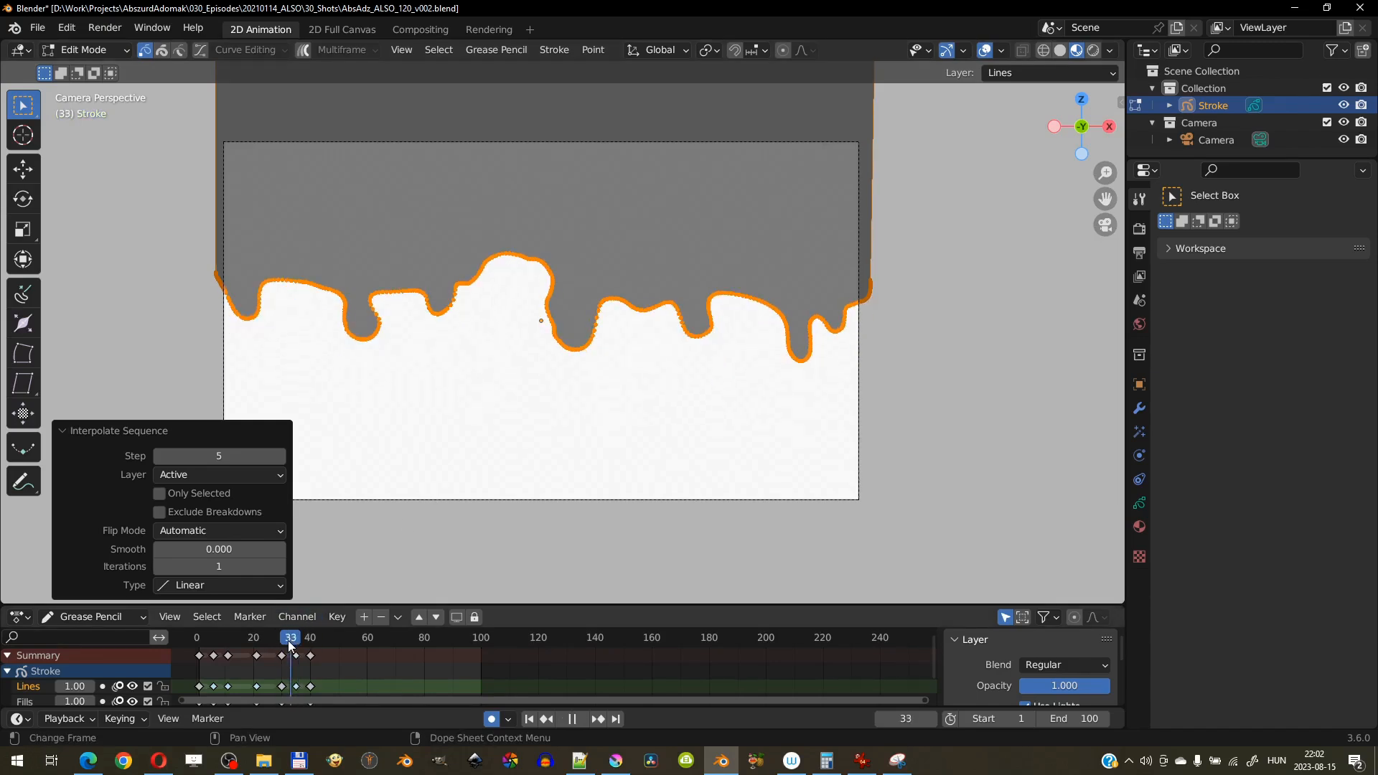
pyautogui.moveTo(316, 648)
pyautogui.mouseDown()
pyautogui.moveTo(276, 649)
pyautogui.moveTo(313, 649)
pyautogui.moveTo(297, 648)
pyautogui.mouseUp()
pyautogui.scroll(2, 438, 373)
pyautogui.scroll(-1, 438, 372)
# In Sculpt Mode at frame 35, narrow and lengthen the drip just left of the arch.
pyautogui.click(84, 50)
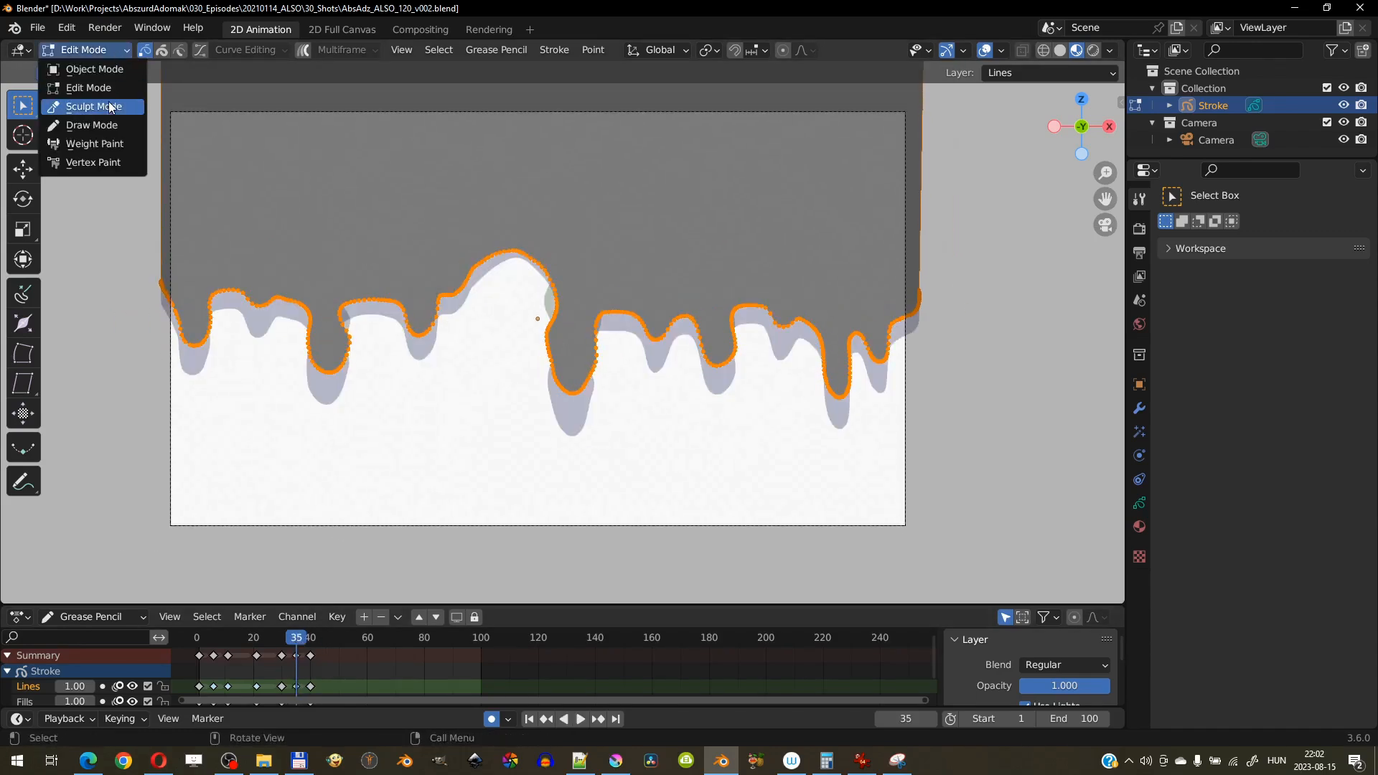
pyautogui.click(92, 108)
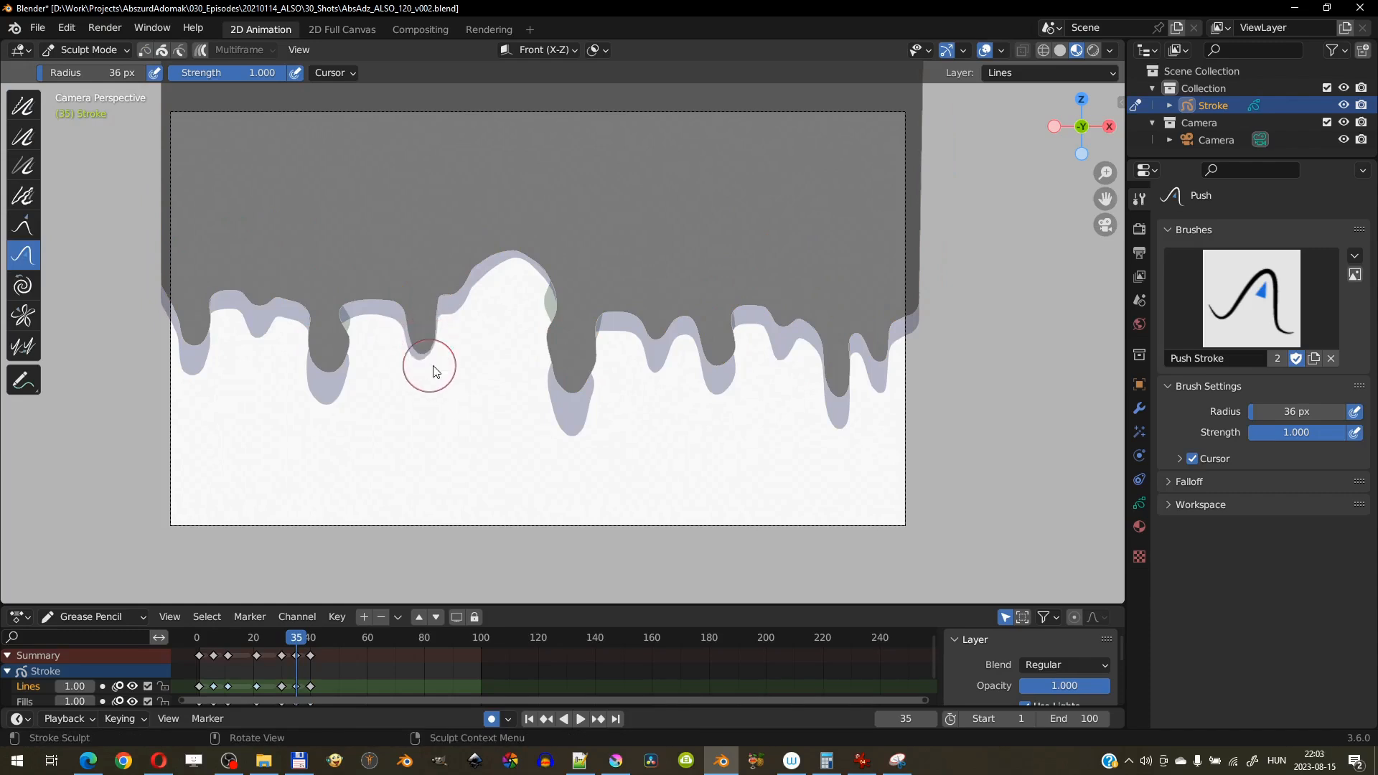
pyautogui.scroll(3, 333, 356)
pyautogui.moveTo(332, 352)
pyautogui.mouseDown()
pyautogui.moveTo(338, 295)
pyautogui.moveTo(349, 351)
pyautogui.mouseUp()
# Set the Push brush radius to 66 px and lengthen the drip just left of the arch at frames 40 and 50.
pyautogui.click(310, 642)
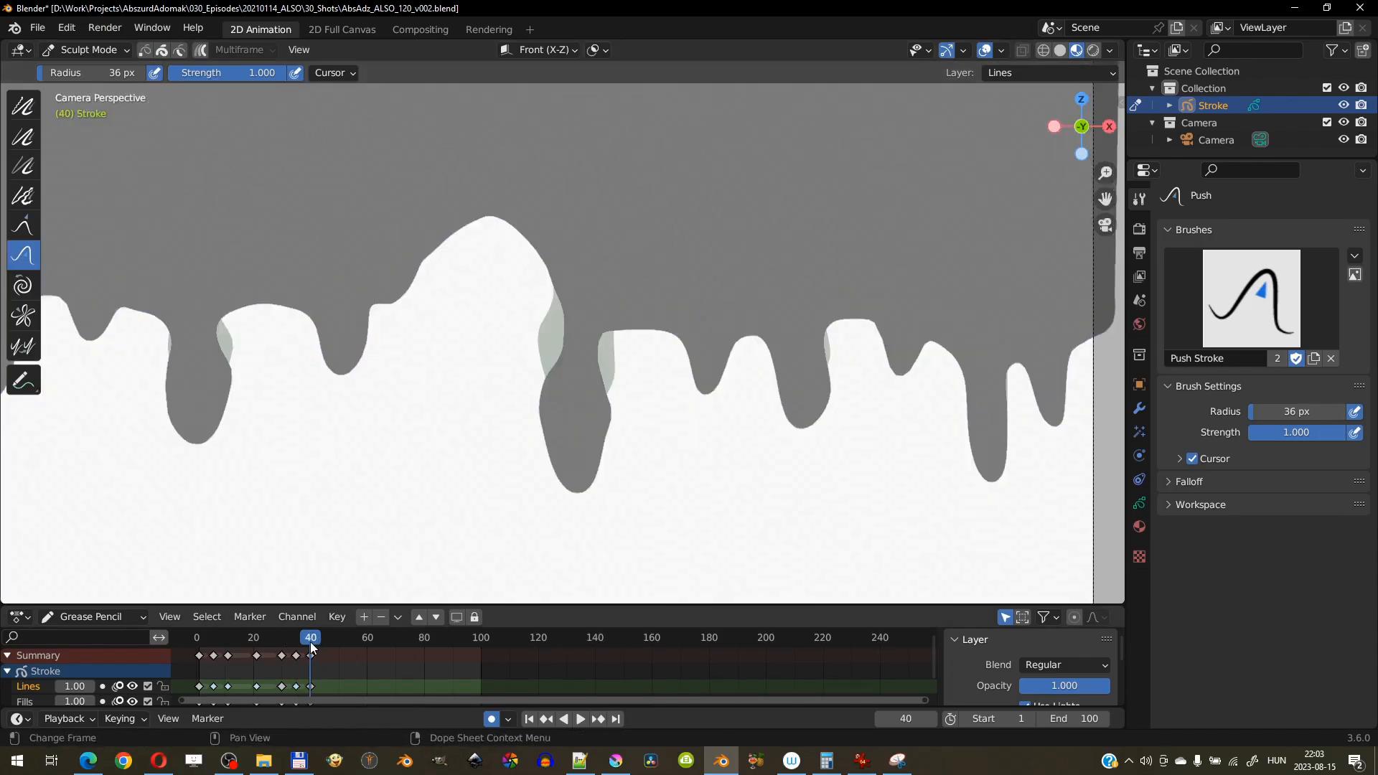
pyautogui.press('f')
pyautogui.click(334, 356)
pyautogui.moveTo(309, 640)
pyautogui.mouseDown()
pyautogui.moveTo(279, 641)
pyautogui.moveTo(311, 648)
pyautogui.mouseUp()
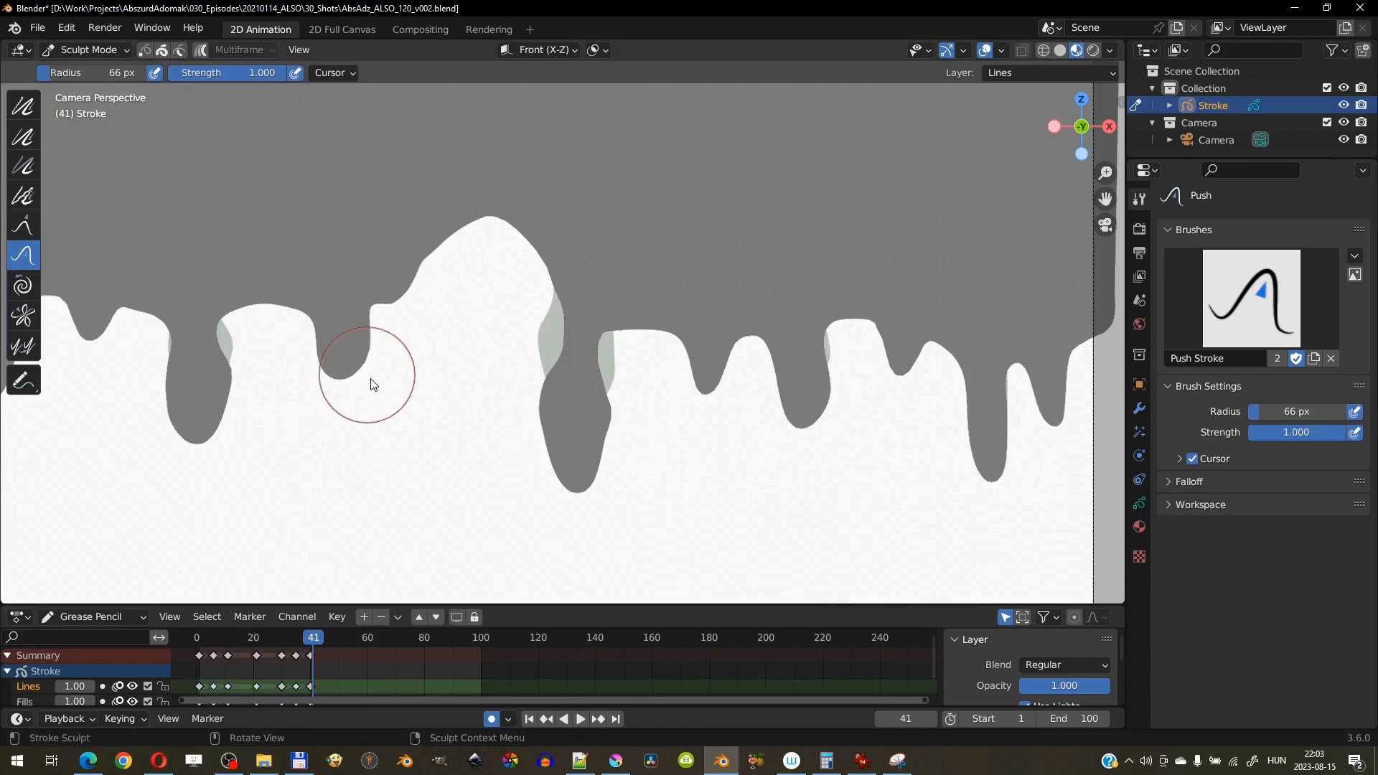
pyautogui.press('space')
pyautogui.scroll(-5, 390, 528)
pyautogui.keyDown('ctrl'); pyautogui.moveTo(440, 379); pyautogui.dragTo(464, 313, button='middle'); pyautogui.keyUp('ctrl')
pyautogui.moveTo(428, 344)
pyautogui.mouseDown()
pyautogui.moveTo(436, 367)
pyautogui.moveTo(434, 331)
pyautogui.moveTo(439, 363)
pyautogui.mouseUp()
pyautogui.moveTo(438, 354); pyautogui.dragTo(440, 379)
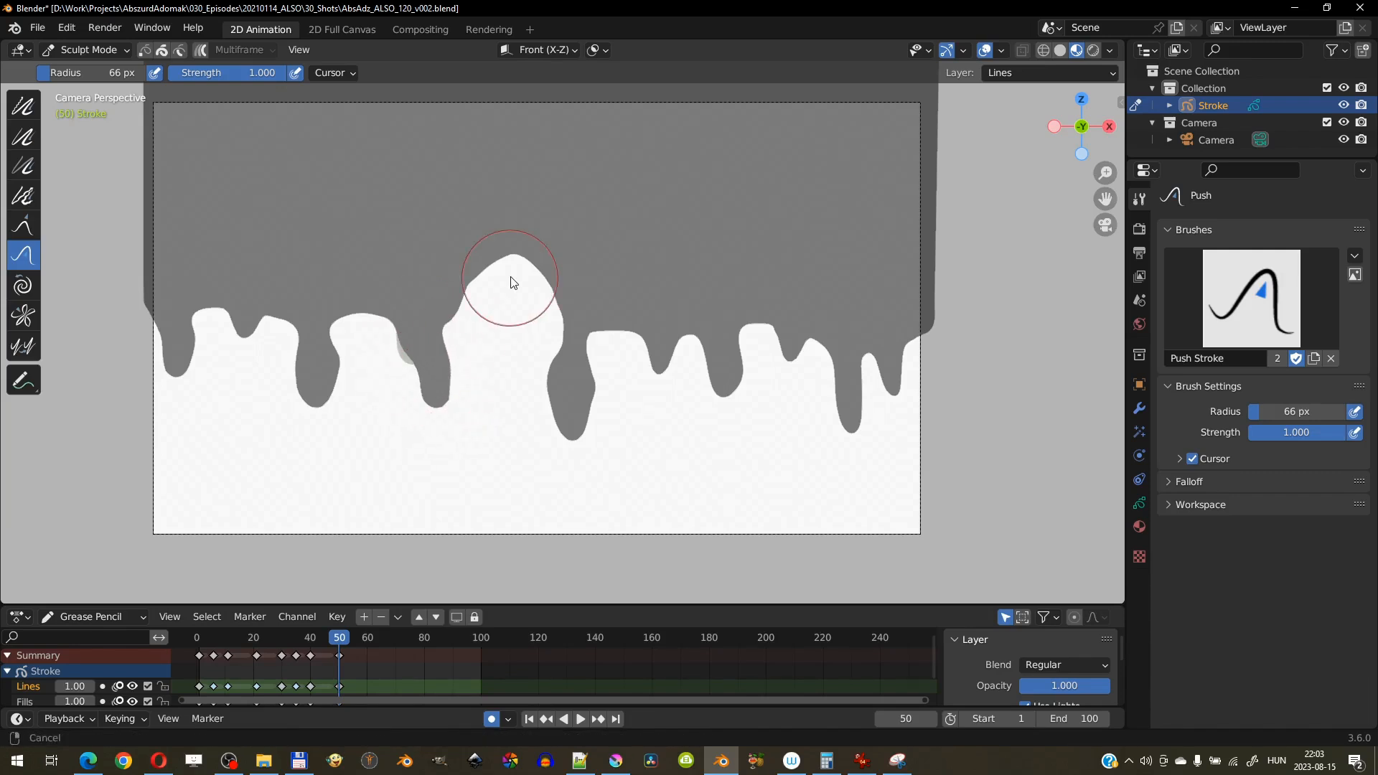
# In Edit Mode at frame 50, move the whole drip shape further down along Z.
pyautogui.scroll(-3, 508, 292)
pyautogui.click(128, 50)
pyautogui.click(117, 88)
pyautogui.press('g')
pyautogui.press('z')
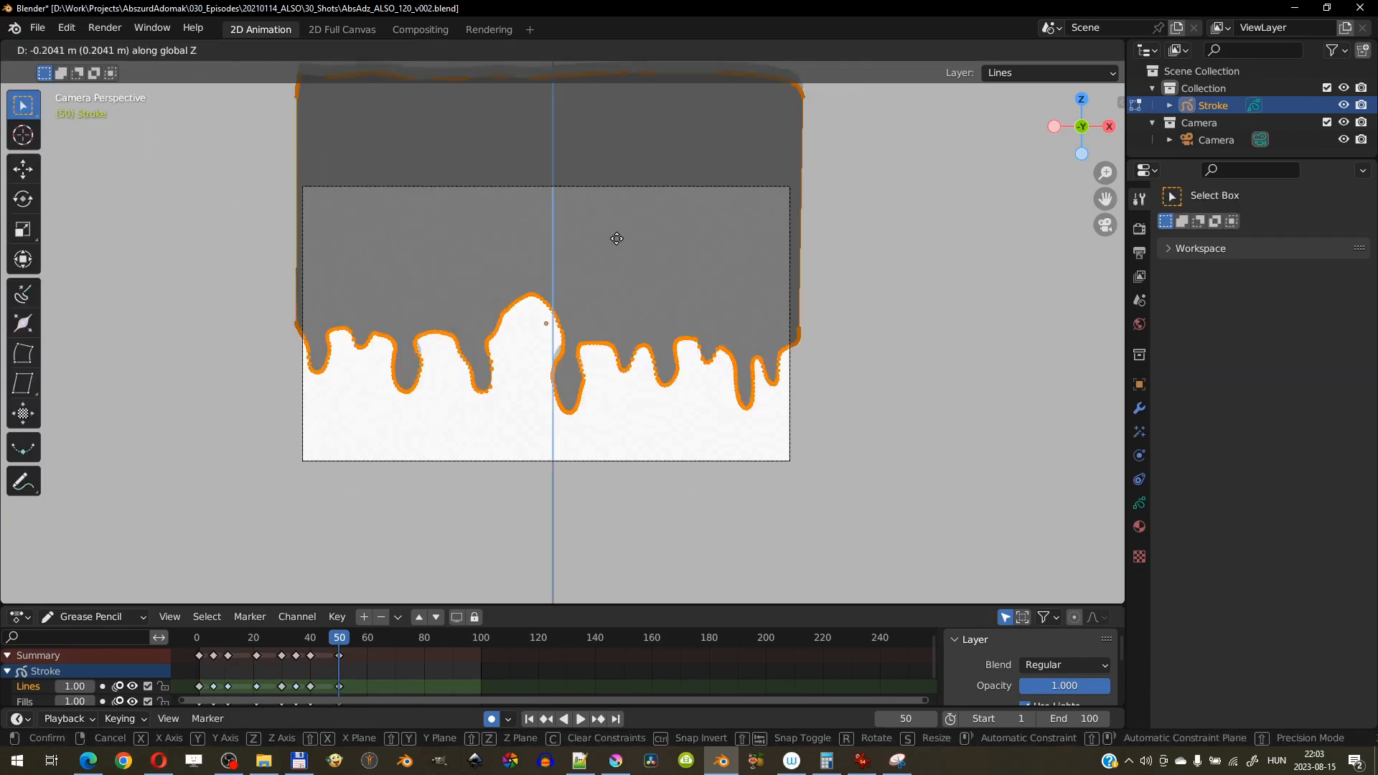
pyautogui.click(390, 403)
# Play back the drip animation from the first frame.
pyautogui.moveTo(339, 638); pyautogui.dragTo(204, 640)
pyautogui.click(529, 719)
pyautogui.click(582, 718)
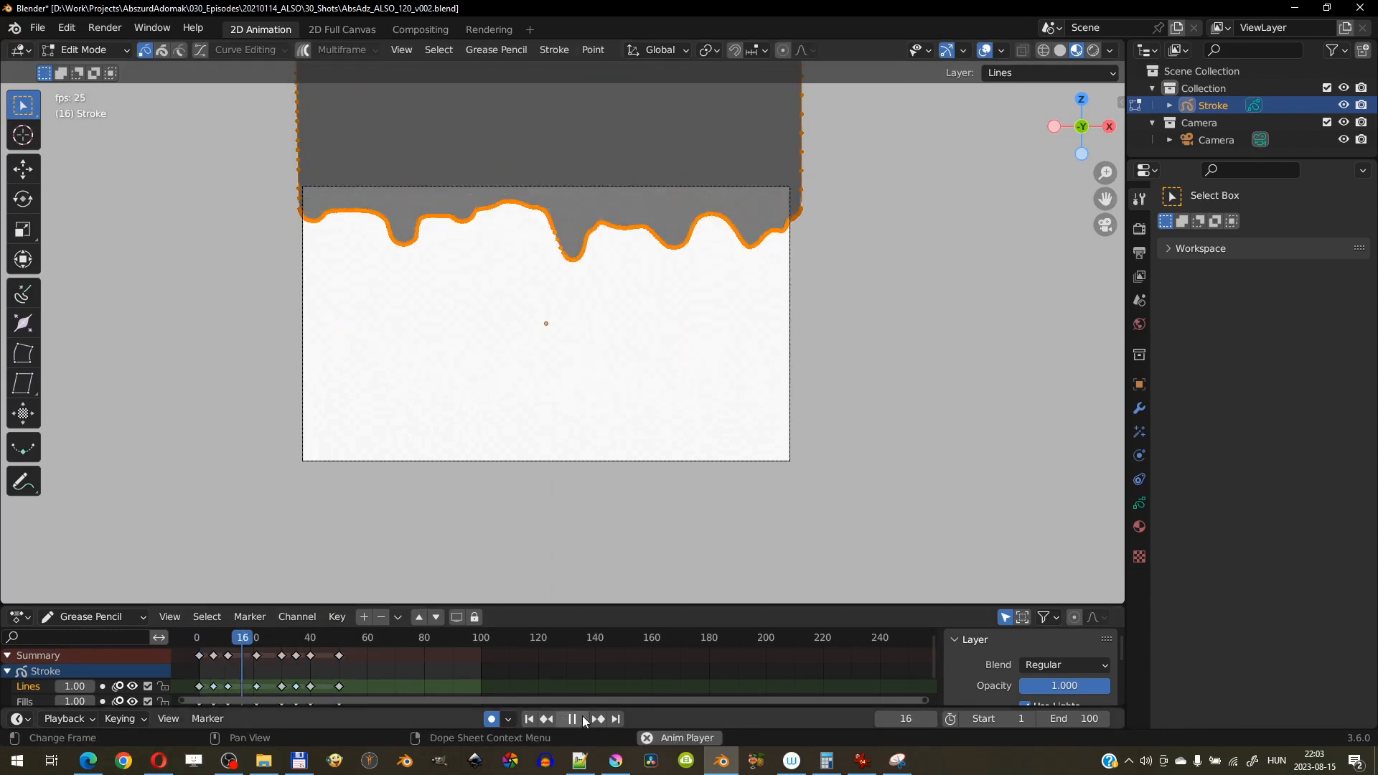
pyautogui.press('space')
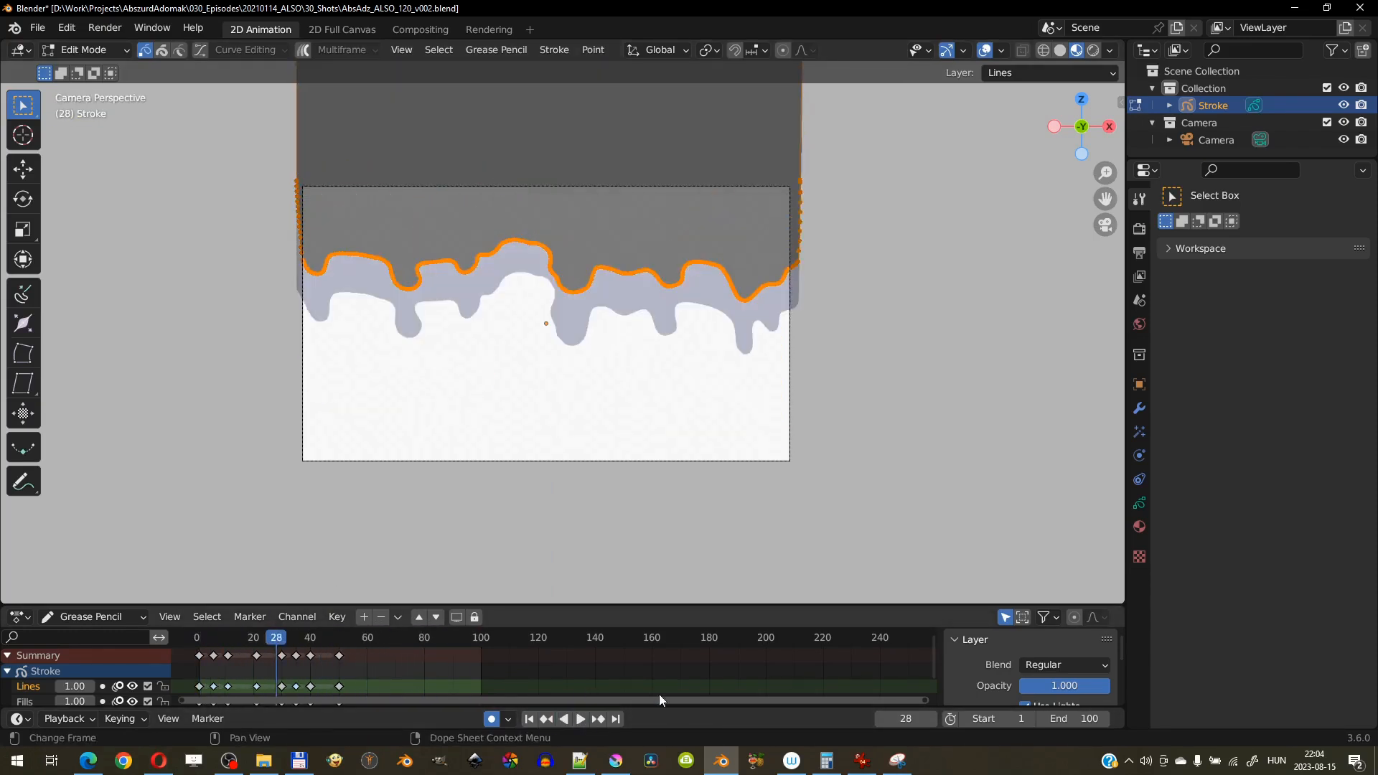
# Set the scene's end frame to 66 and replay the animation from the start.
pyautogui.moveTo(1085, 718); pyautogui.dragTo(1052, 720)
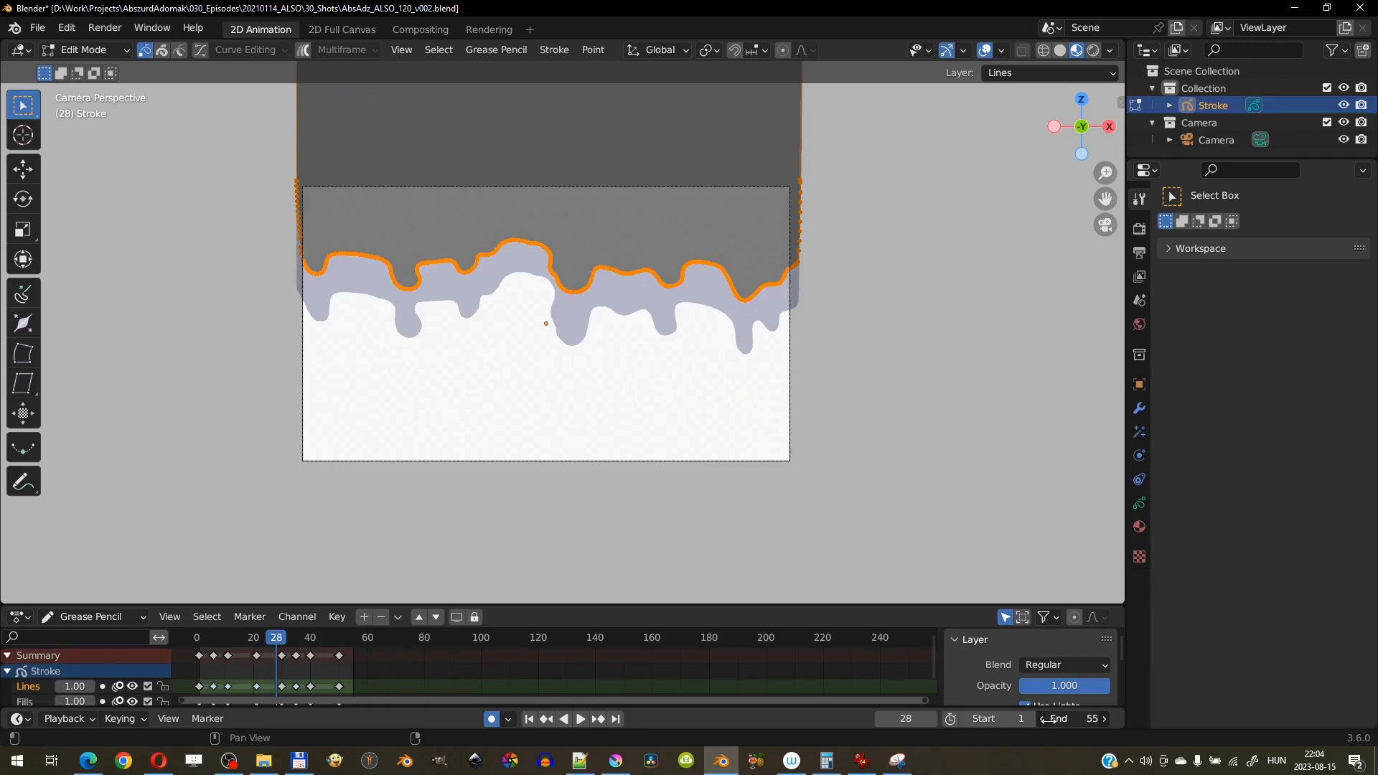
pyautogui.click(533, 718)
pyautogui.click(581, 719)
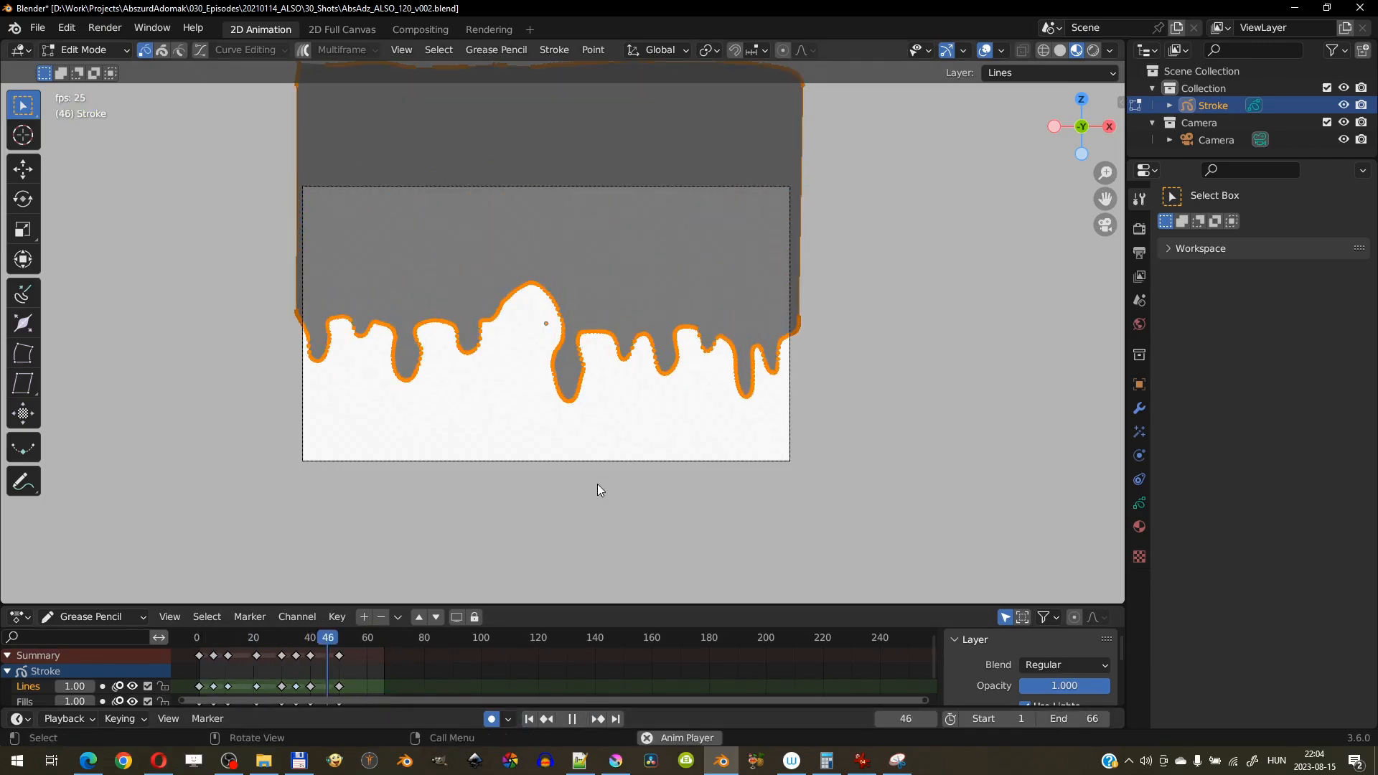
# At frame 16, interpolate the sequence between the keyframes at frames 11 and 21.
pyautogui.click(239, 655)
pyautogui.press('space')
pyautogui.click(503, 49)
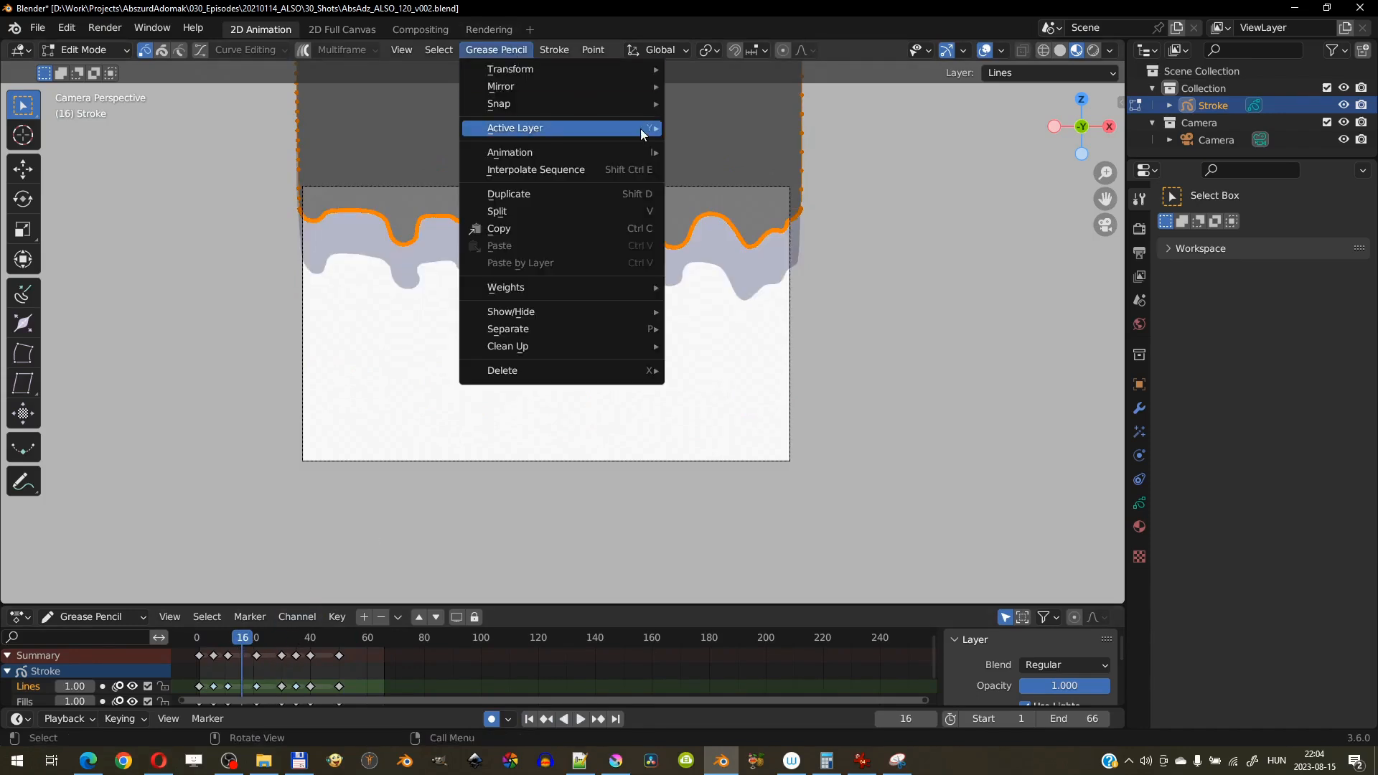
pyautogui.click(633, 170)
# Interpolate the sequence between the keyframes at frames 21 and 30.
pyautogui.moveTo(251, 664); pyautogui.dragTo(339, 642)
pyautogui.click(496, 50)
pyautogui.click(622, 169)
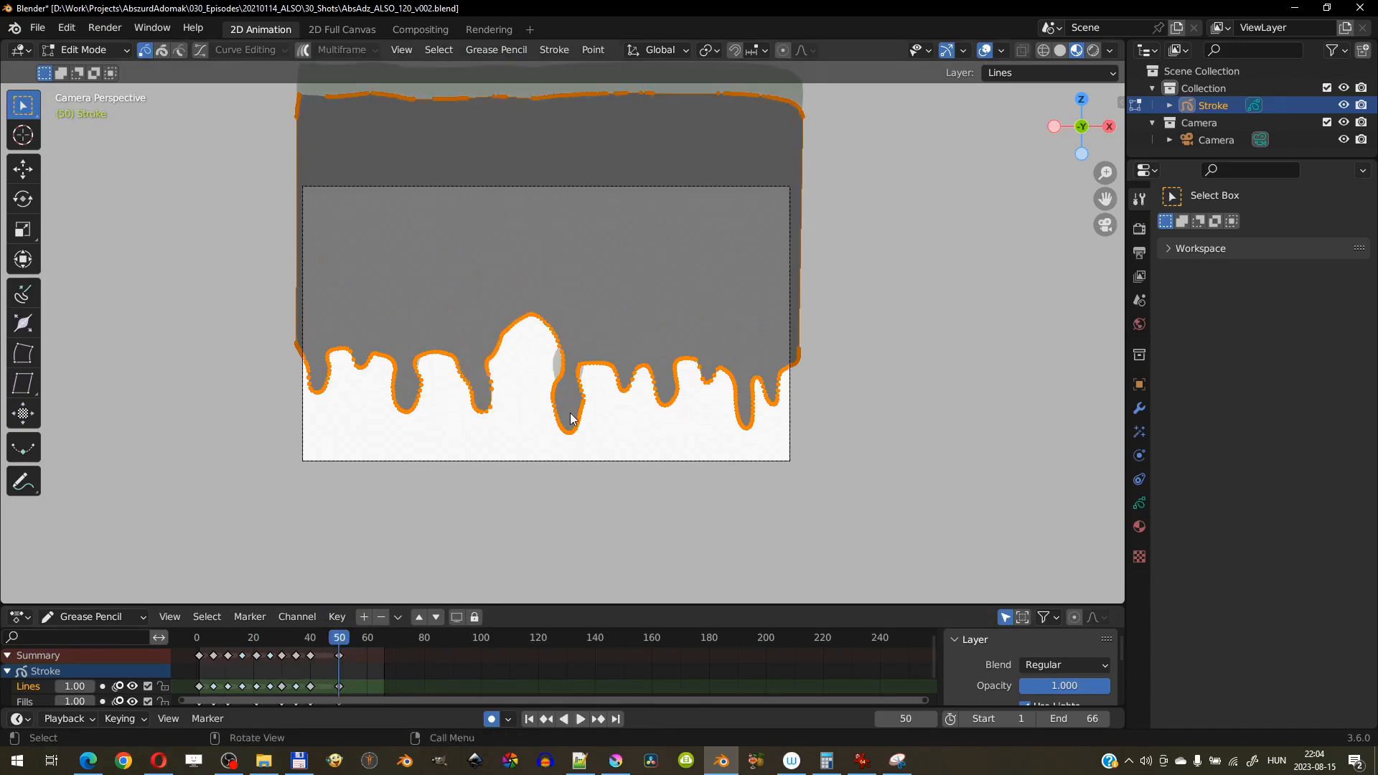
# Switch to Sculpt Mode at frame 50 and push the central drip down to the camera frame's lower edge.
pyautogui.click(117, 52)
pyautogui.click(118, 105)
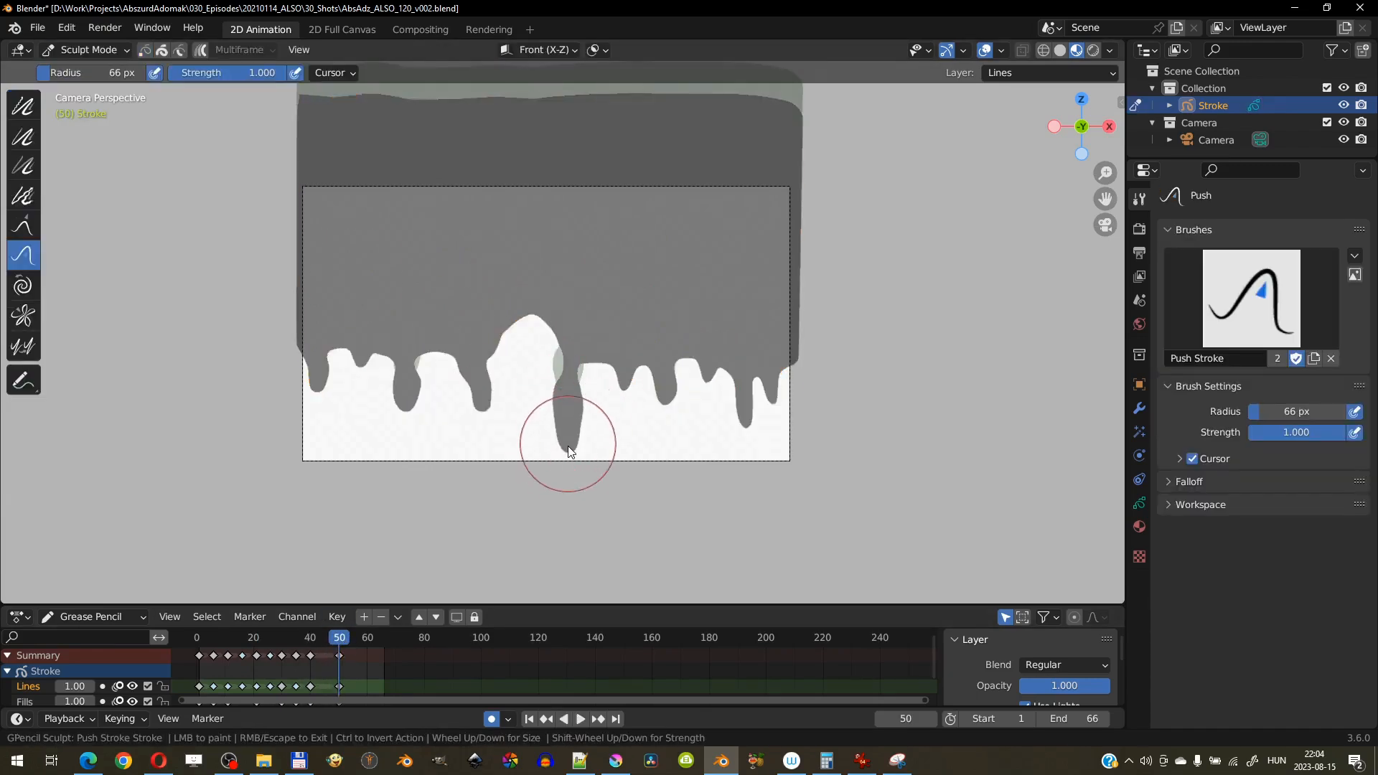
pyautogui.moveTo(567, 356); pyautogui.dragTo(569, 463)
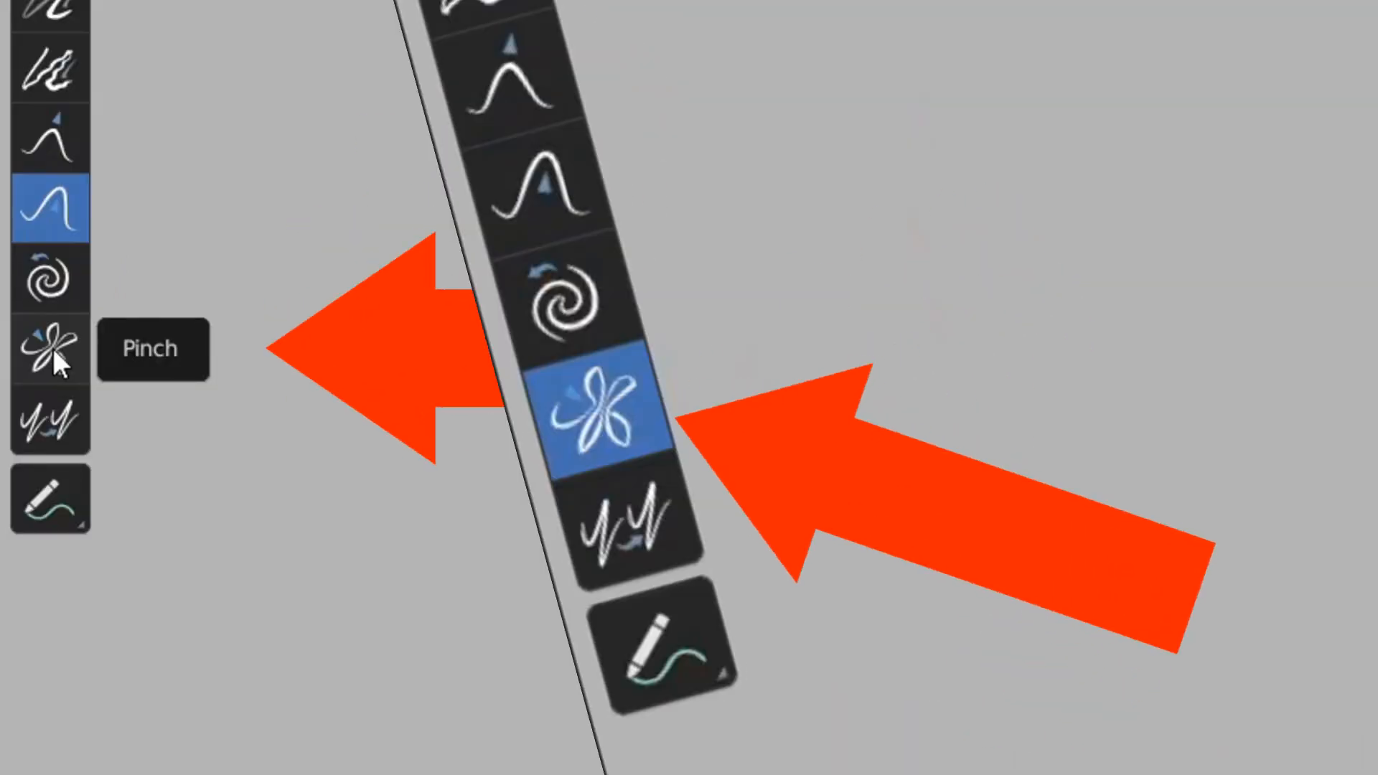
# Inflate the central drip's tip into a rounded bulb past the camera frame's lower edge with the inverted 50 px Pinch brush.
pyautogui.click(53, 348)
pyautogui.moveTo(597, 455)
pyautogui.mouseDown()
pyautogui.moveTo(570, 451)
pyautogui.moveTo(589, 460)
pyautogui.moveTo(567, 459)
pyautogui.moveTo(572, 475)
pyautogui.mouseUp()
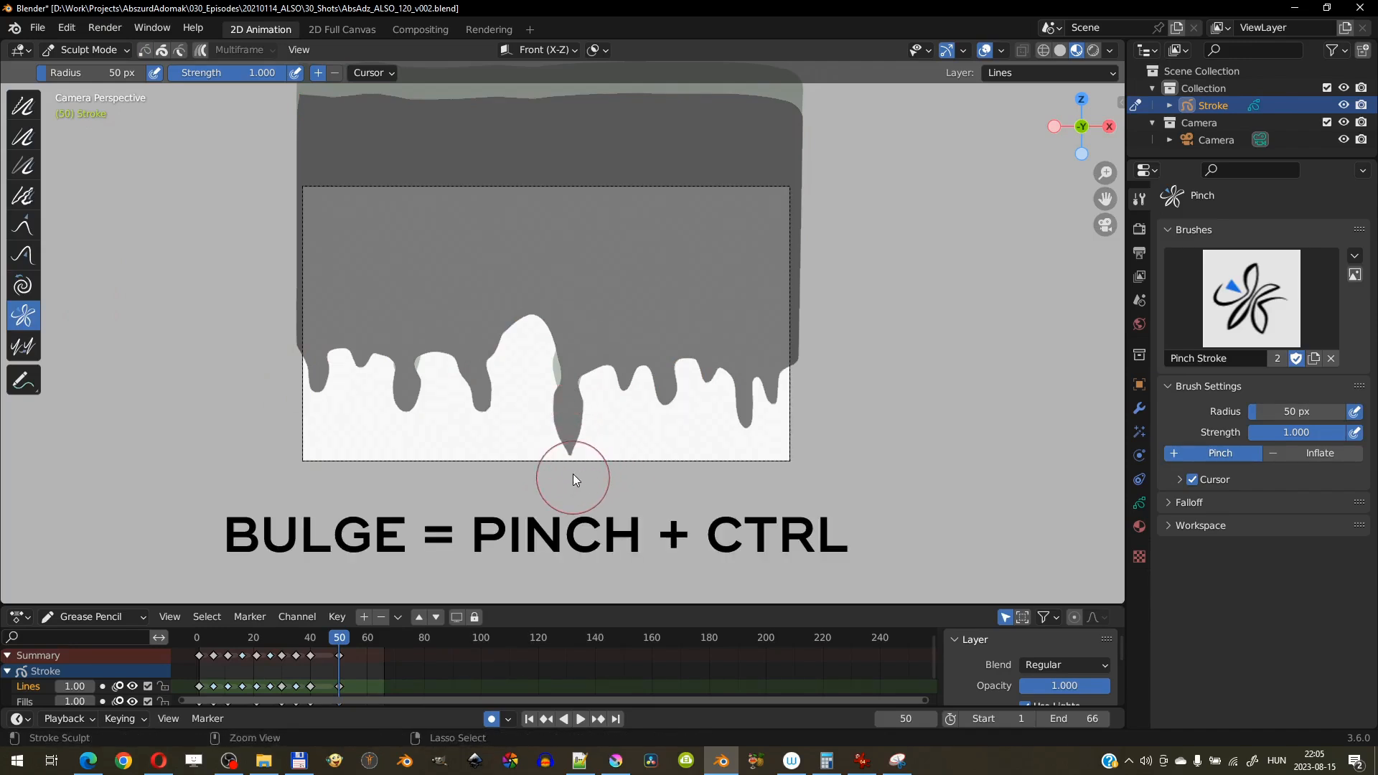
pyautogui.scroll(3, 573, 474)
pyautogui.moveTo(606, 430)
pyautogui.keyDown('ctrl'); pyautogui.mouseDown()
pyautogui.moveTo(585, 414)
pyautogui.moveTo(602, 440)
pyautogui.moveTo(598, 430)
pyautogui.mouseUp(); pyautogui.keyUp('ctrl')
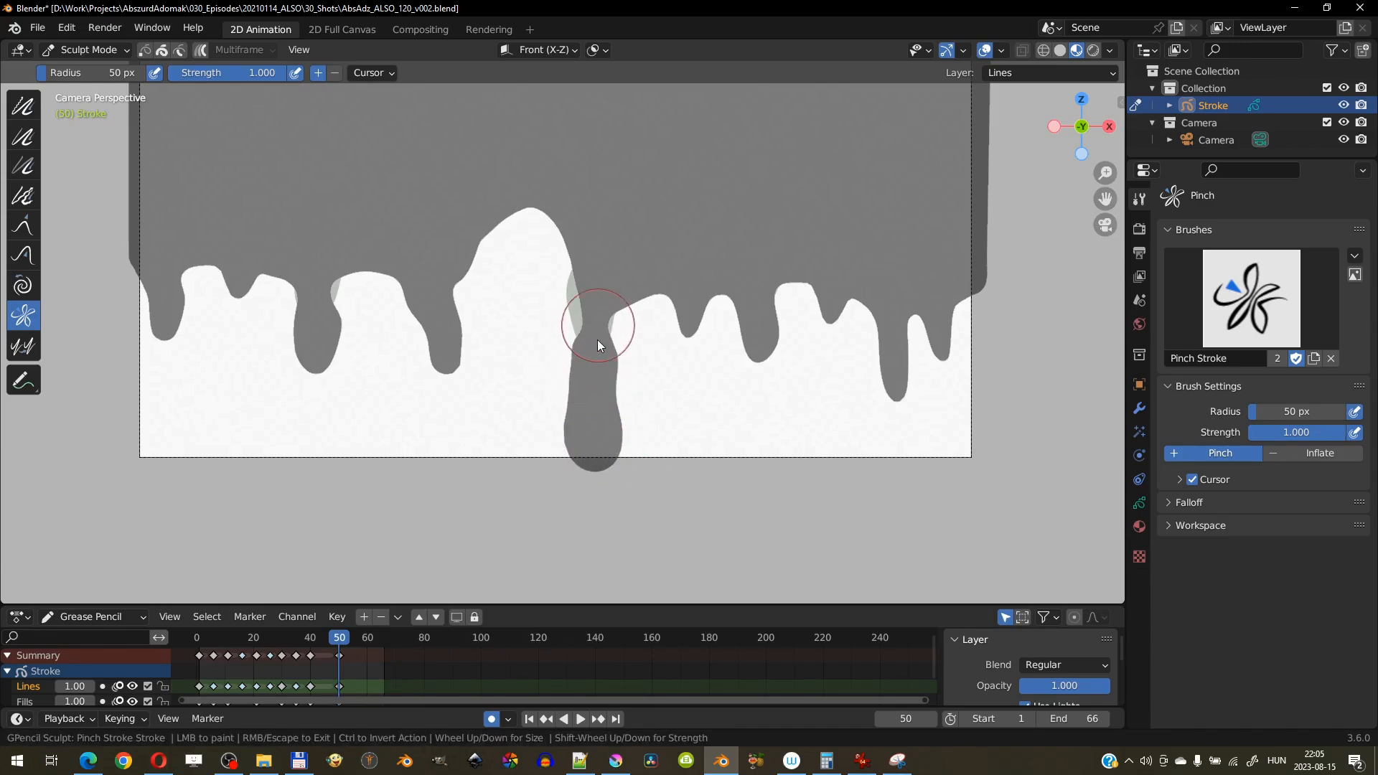
pyautogui.moveTo(596, 357); pyautogui.dragTo(597, 385)
# On frame 51, push down the small drip beside the central one, and replace the frame 50 keyframe with the frame 51 keyframe.
pyautogui.moveTo(311, 639); pyautogui.dragTo(343, 639)
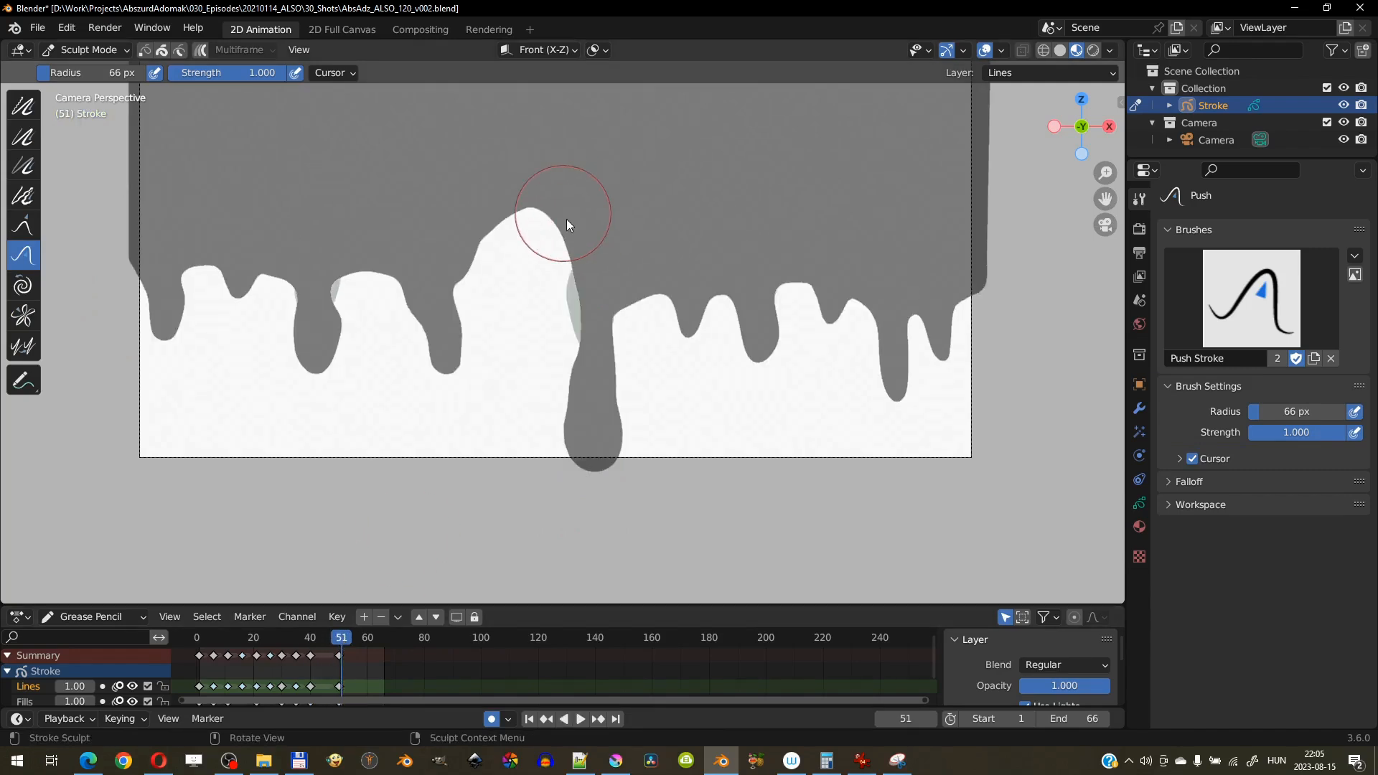
pyautogui.moveTo(621, 320)
pyautogui.mouseDown()
pyautogui.moveTo(624, 332)
pyautogui.moveTo(634, 311)
pyautogui.moveTo(690, 338)
pyautogui.moveTo(701, 380)
pyautogui.mouseUp()
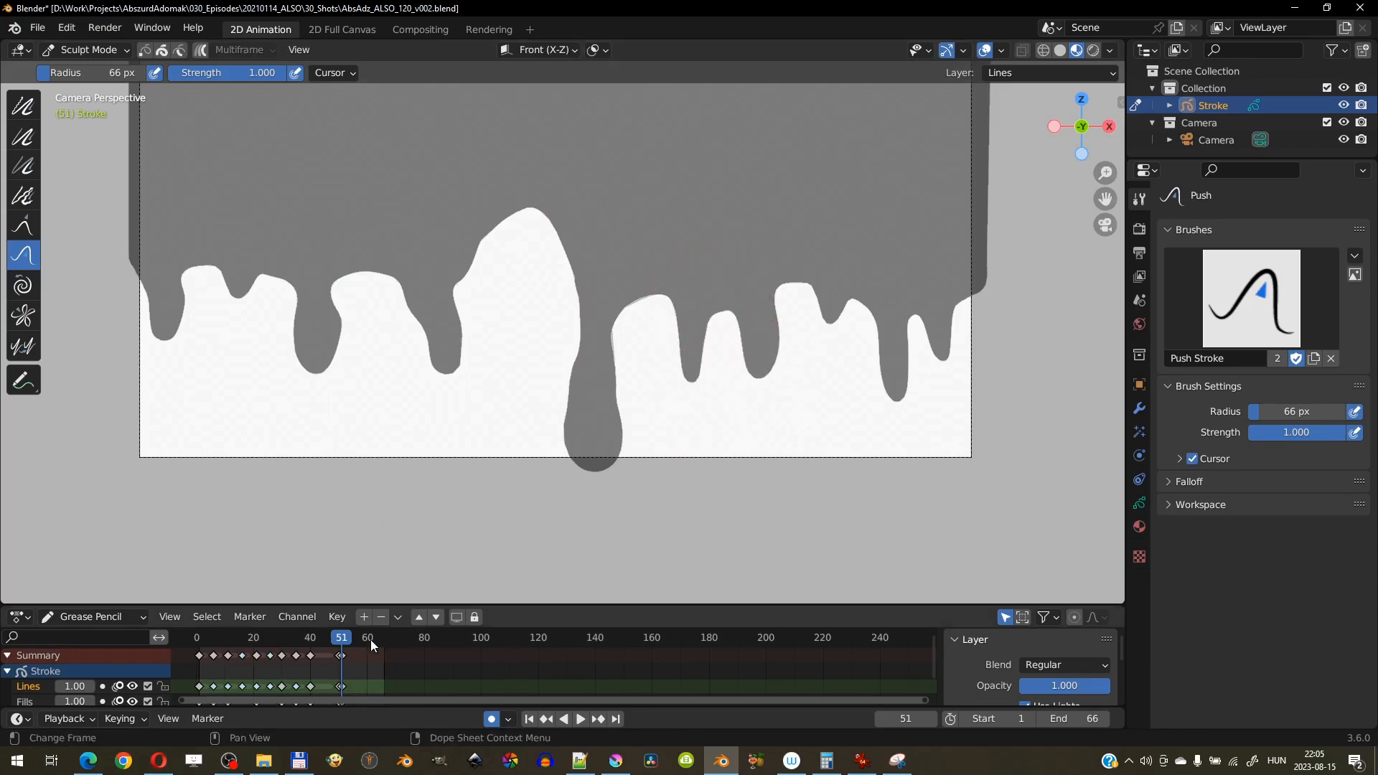
pyautogui.moveTo(343, 639); pyautogui.dragTo(339, 638)
pyautogui.click(339, 654)
pyautogui.press('Delete')
pyautogui.click(341, 660)
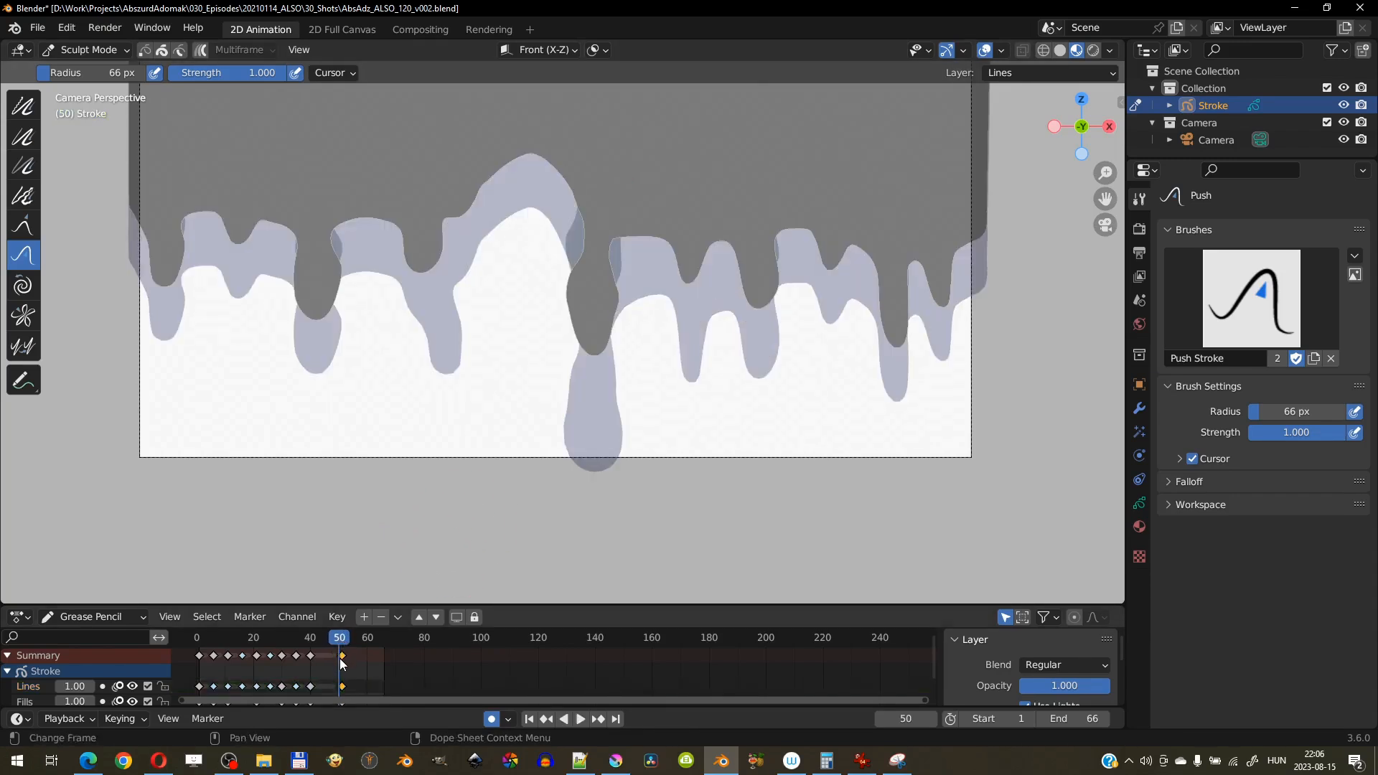
pyautogui.moveTo(346, 661); pyautogui.dragTo(342, 660)
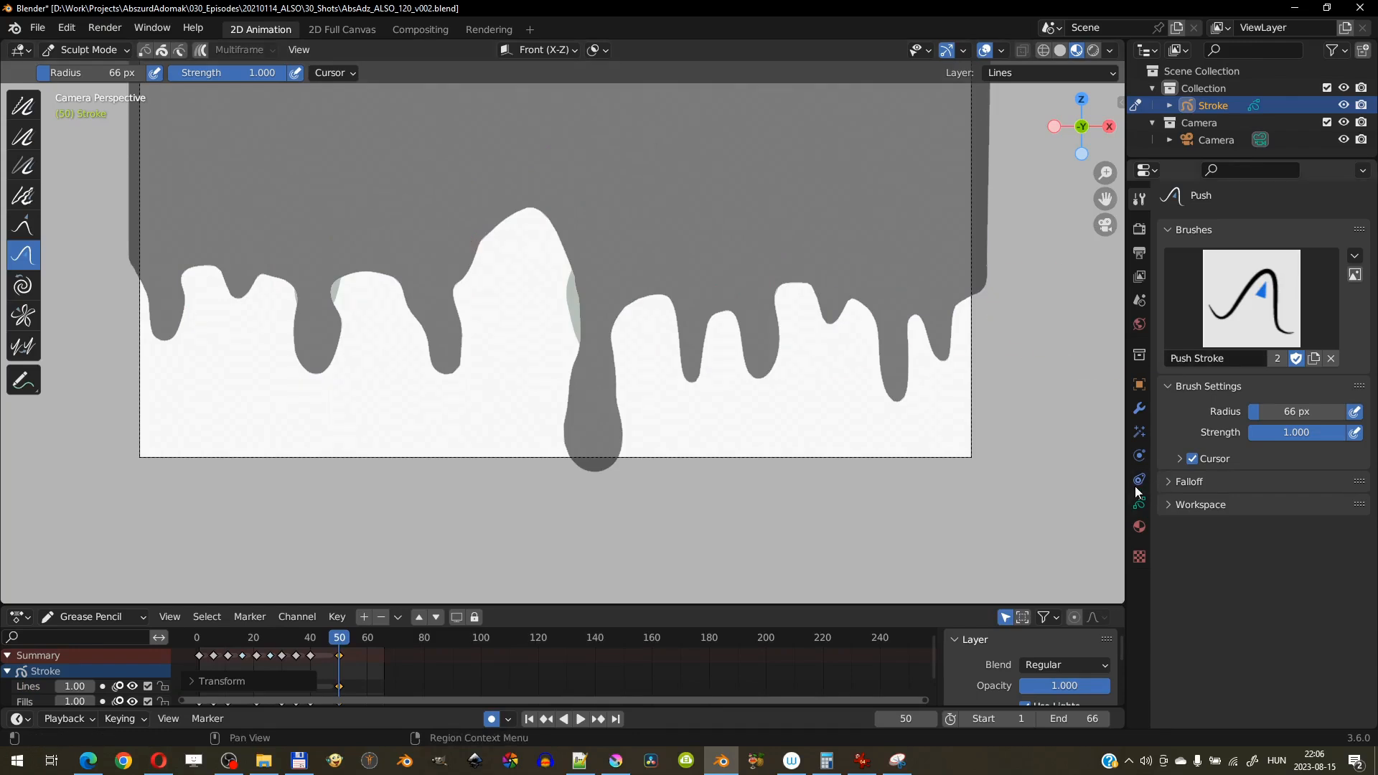
# Lower the alpha of the fill base color in the Solid Fill material to make the shape semi-transparent.
pyautogui.click(1139, 527)
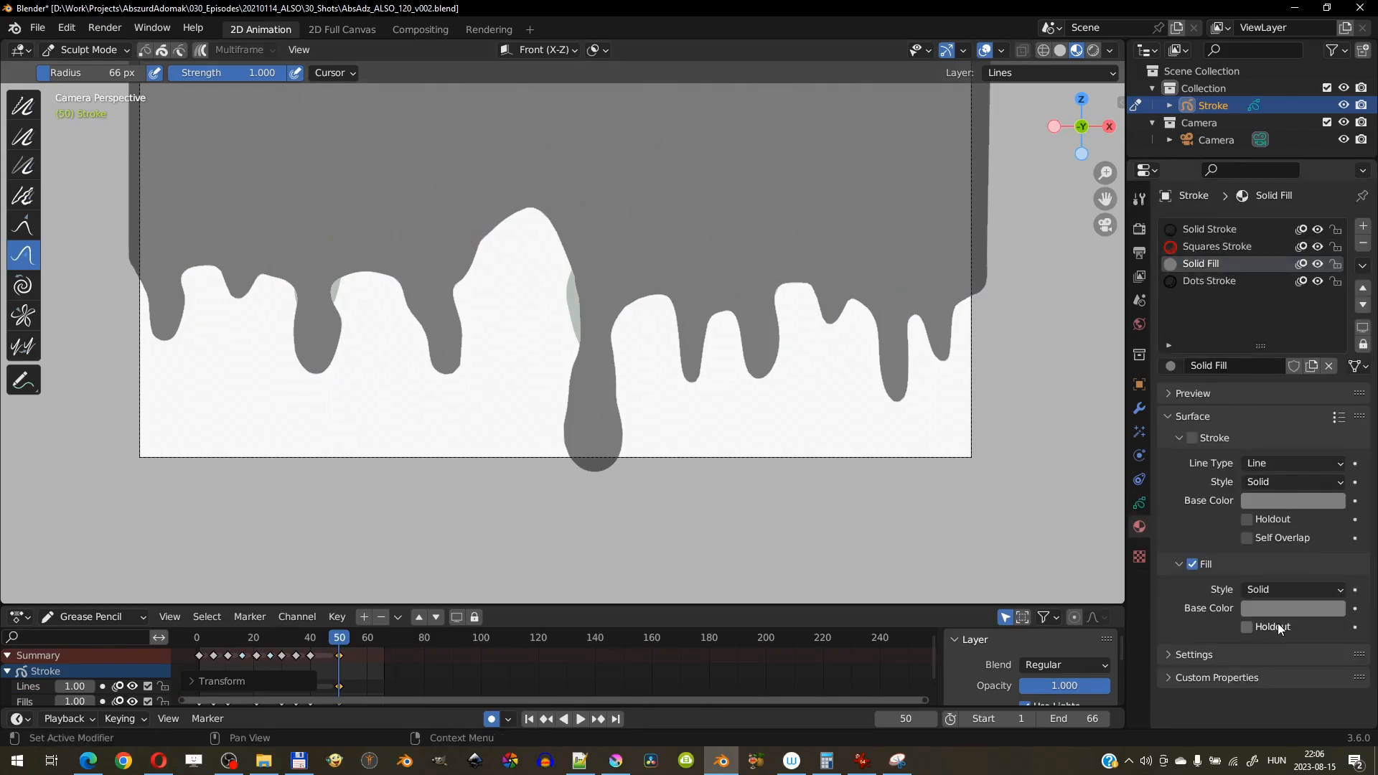
pyautogui.click(1183, 394)
pyautogui.click(1183, 394)
pyautogui.click(1339, 484)
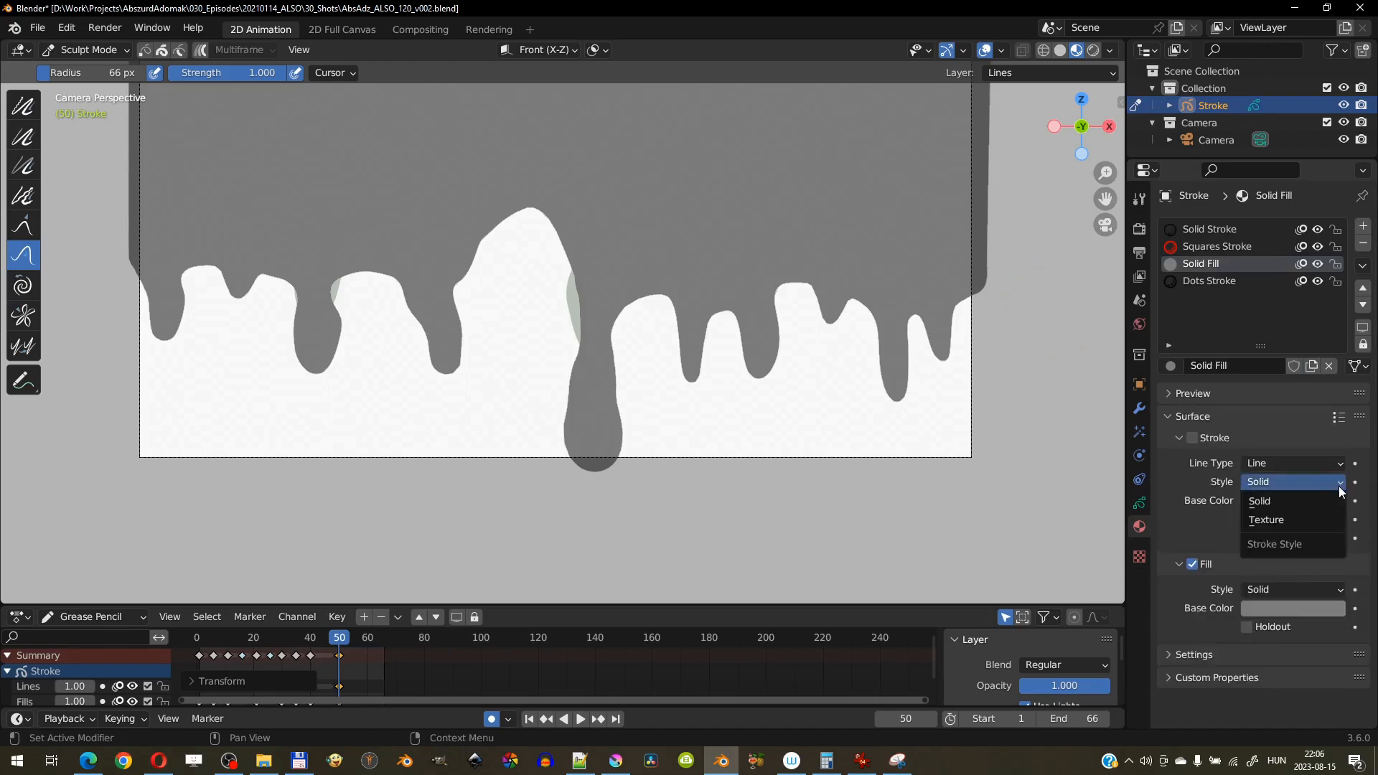
pyautogui.click(1271, 500)
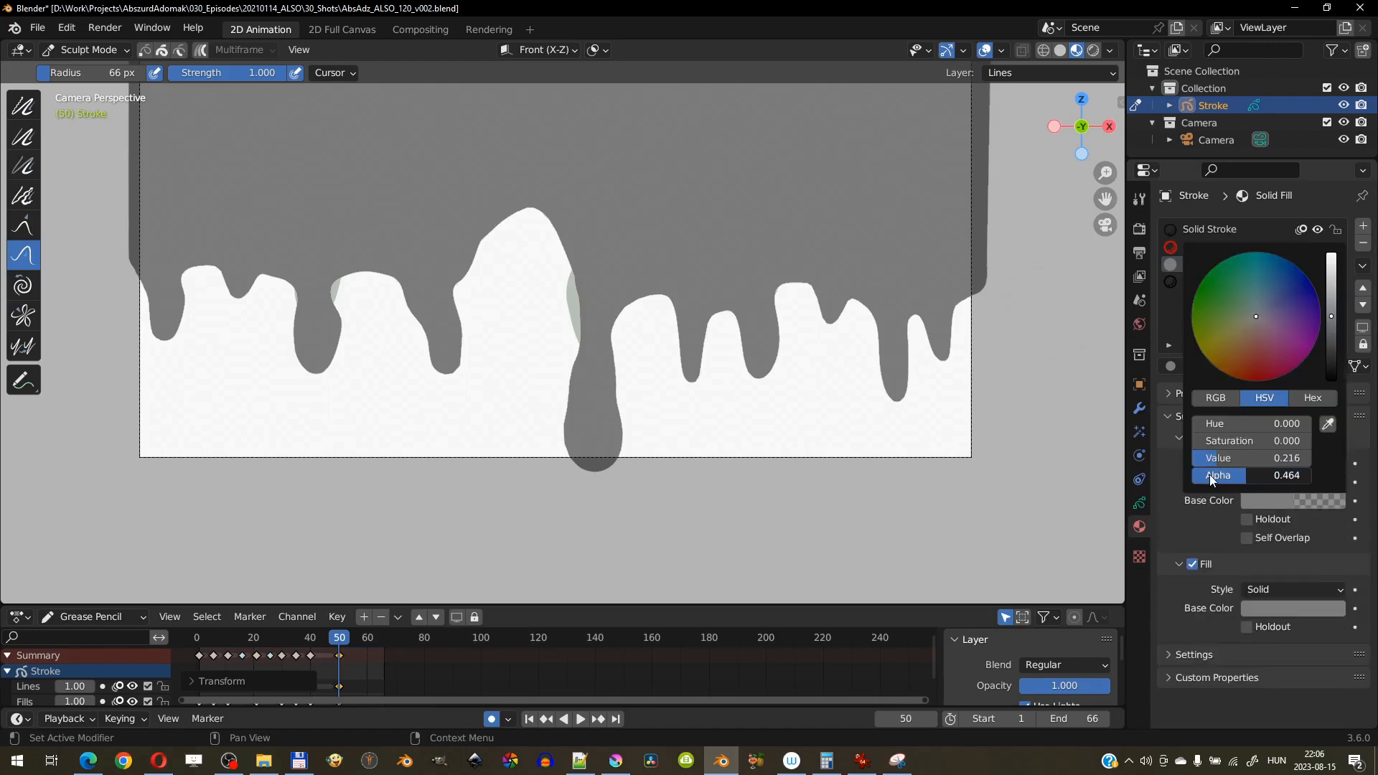
pyautogui.click(1258, 607)
pyautogui.moveTo(1285, 583); pyautogui.dragTo(1262, 581)
pyautogui.click(1262, 502)
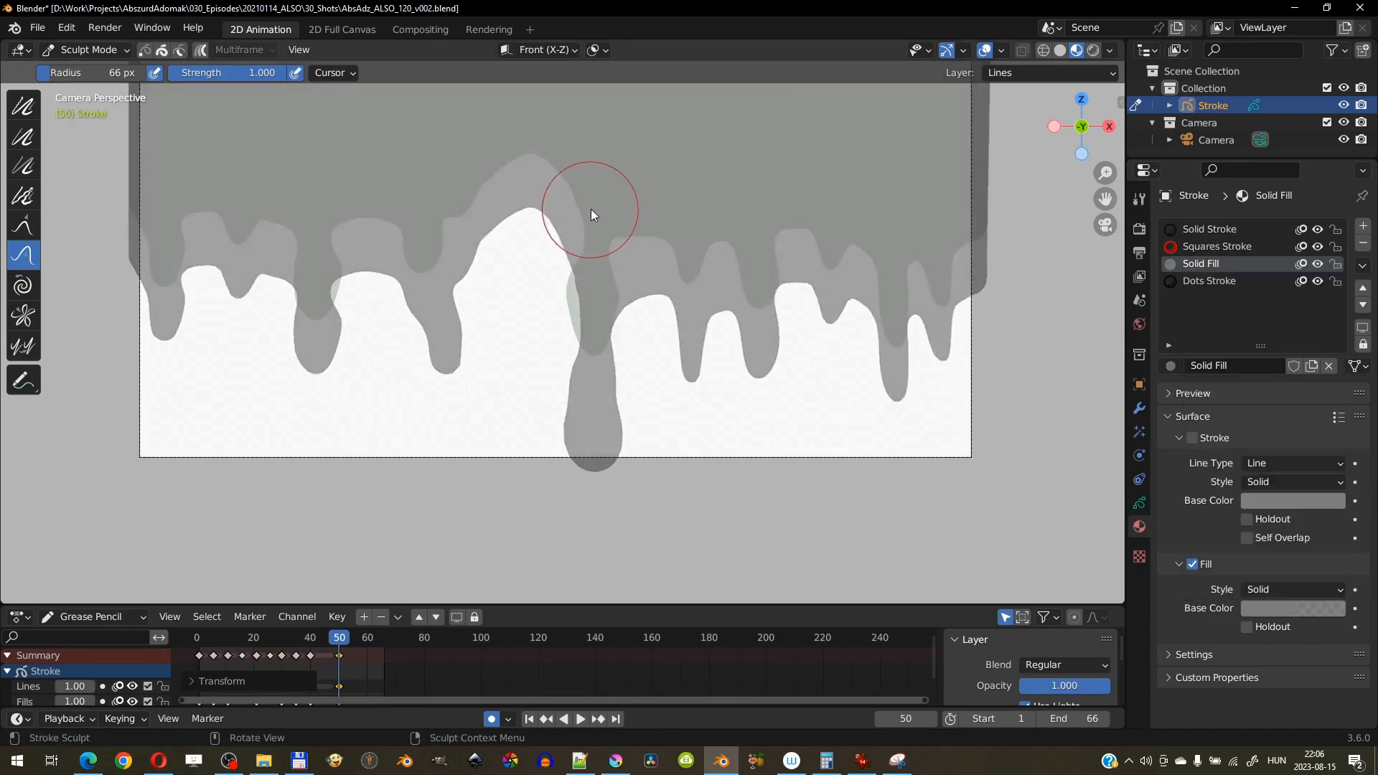
# Save the file, push the short drip near the shape's right side downward at frame 50, and choose the Pinch brush.
pyautogui.moveTo(338, 640)
pyautogui.mouseDown()
pyautogui.moveTo(284, 641)
pyautogui.moveTo(341, 646)
pyautogui.mouseUp()
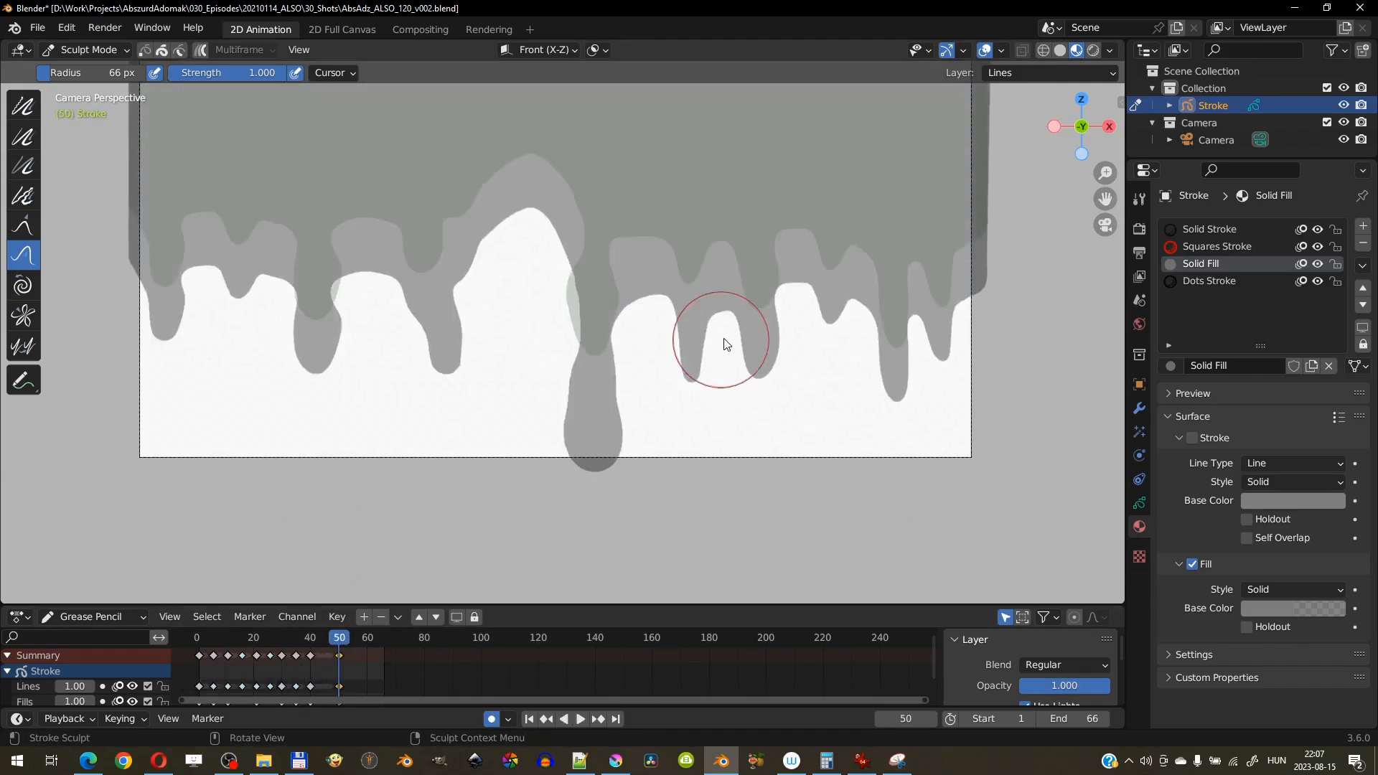
pyautogui.hotkey('ctrl', 's')
pyautogui.moveTo(799, 290)
pyautogui.mouseDown()
pyautogui.moveTo(801, 274)
pyautogui.moveTo(832, 336)
pyautogui.mouseUp()
pyautogui.click(23, 315)
# In Edit Mode, select the sparse points around the pushed drip's tip and subdivide the stroke there.
pyautogui.click(102, 51)
pyautogui.click(105, 90)
pyautogui.keyDown('ctrl'); pyautogui.moveTo(854, 328); pyautogui.dragTo(884, 268, button='middle'); pyautogui.keyUp('ctrl')
pyautogui.keyDown('shift'); pyautogui.moveTo(976, 302); pyautogui.dragTo(641, 333, button='middle'); pyautogui.keyUp('shift')
pyautogui.click(651, 424)
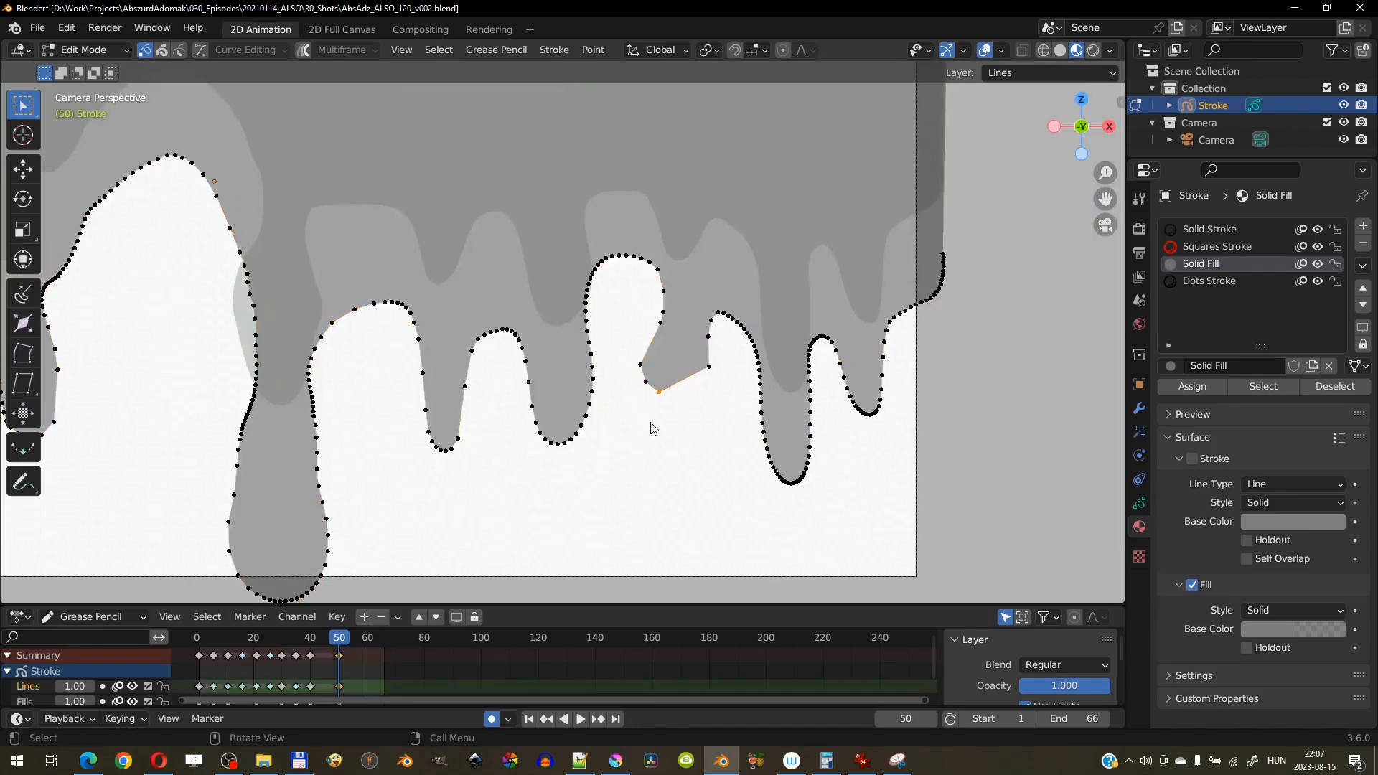
pyautogui.click(641, 310)
pyautogui.moveTo(721, 325); pyautogui.dragTo(723, 288)
pyautogui.press('b')
pyautogui.click(554, 49)
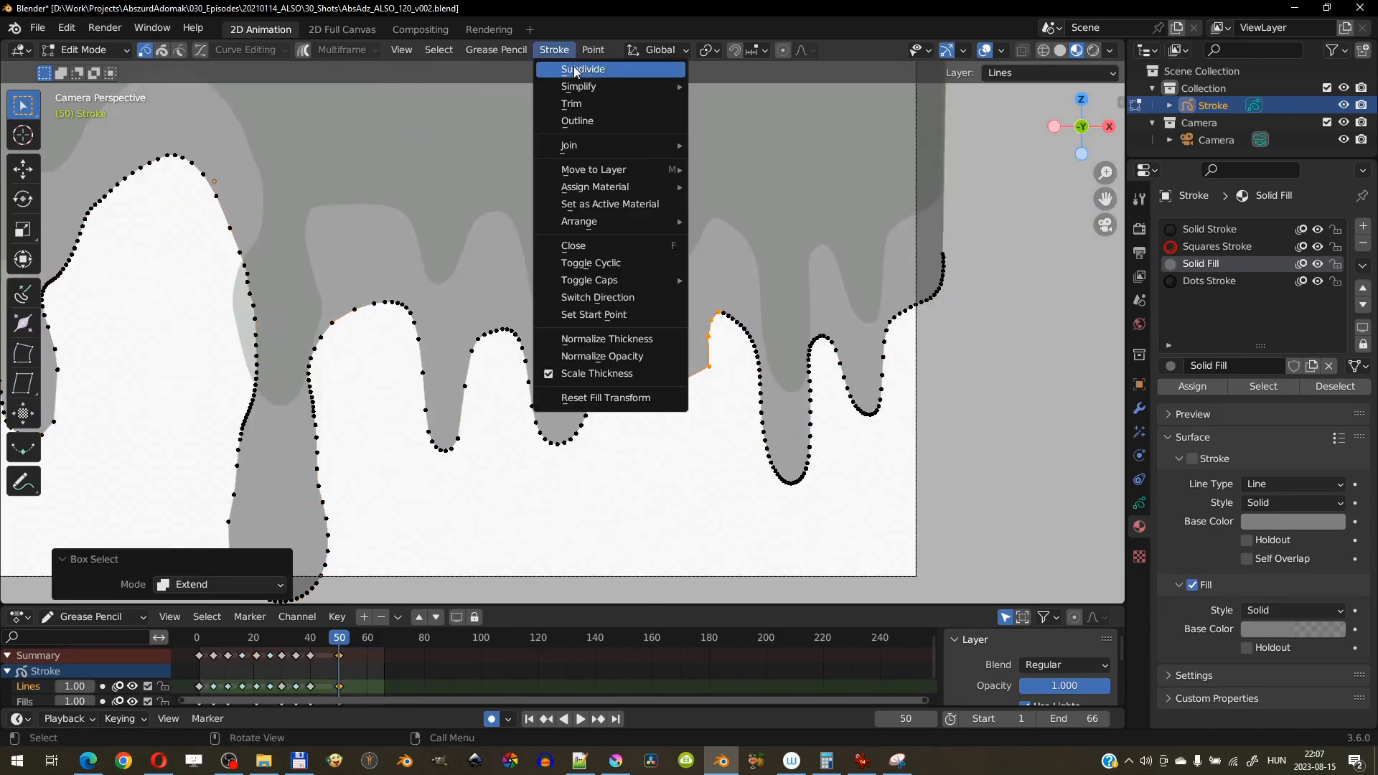
pyautogui.click(571, 68)
# Return to Sculpt Mode and inflate the subdivided drip's tip with the inverted Pinch brush.
pyautogui.click(84, 49)
pyautogui.click(75, 100)
pyautogui.moveTo(687, 383)
pyautogui.mouseDown()
pyautogui.moveTo(660, 353)
pyautogui.moveTo(695, 372)
pyautogui.moveTo(686, 358)
pyautogui.moveTo(679, 380)
pyautogui.mouseUp()
# In Edit Mode, subdivide the remaining sparse points on the drip's lower right edge with 2 cuts.
pyautogui.click(83, 49)
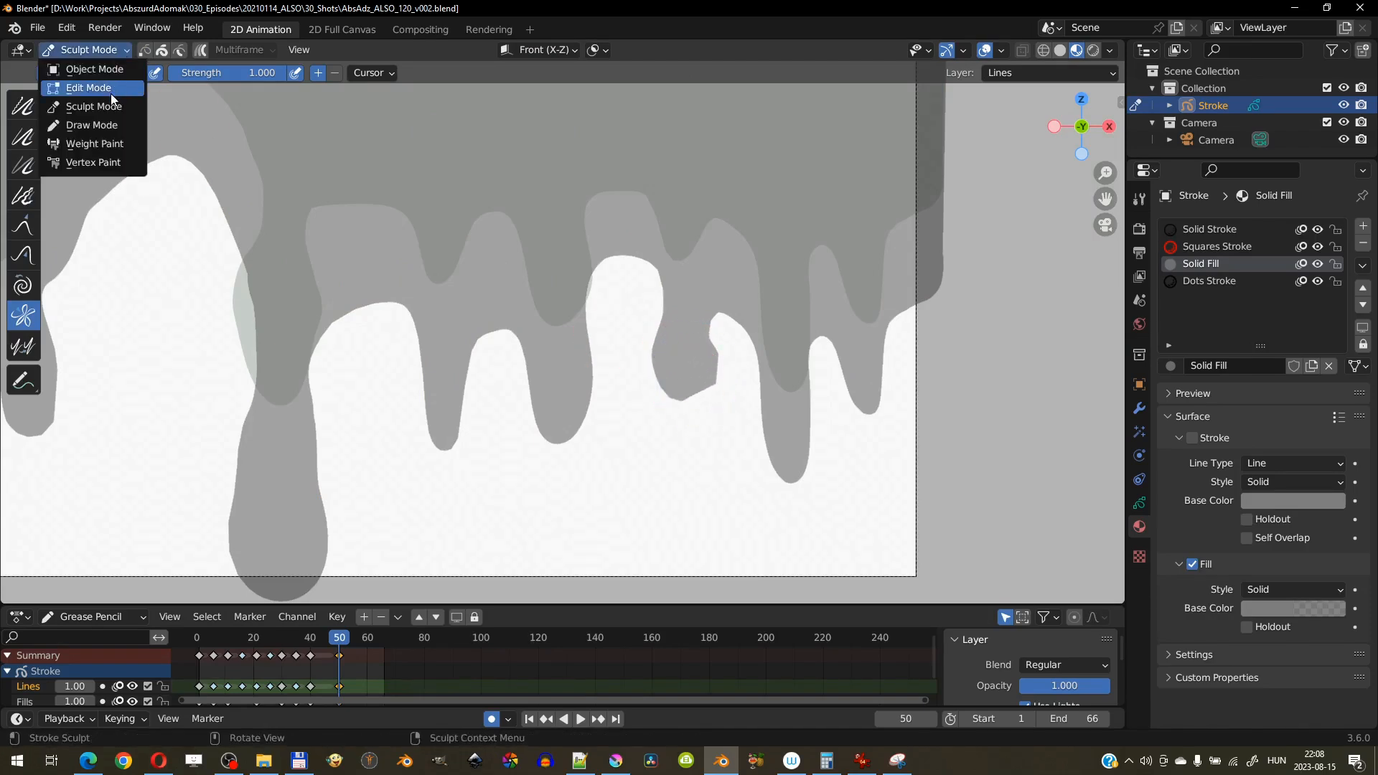
pyautogui.click(79, 84)
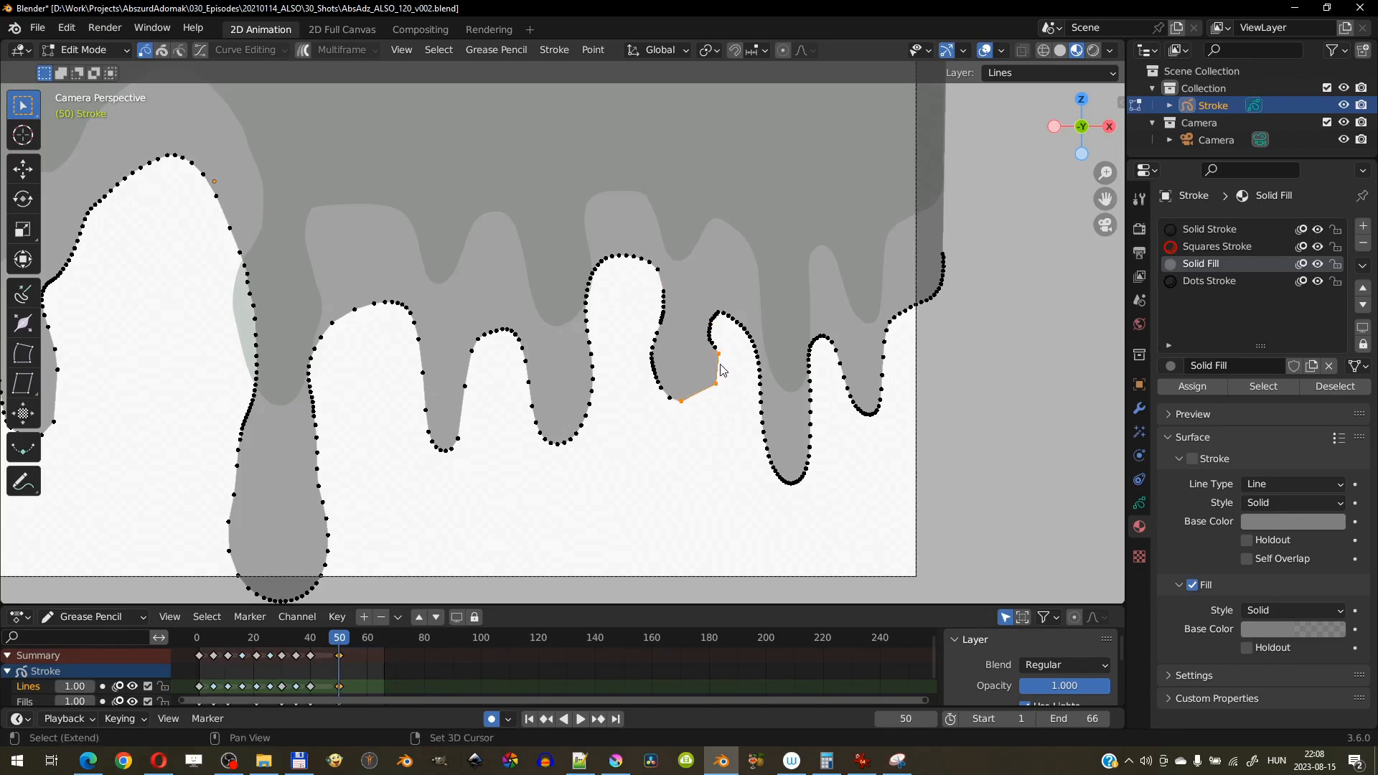
pyautogui.click(559, 50)
pyautogui.click(572, 76)
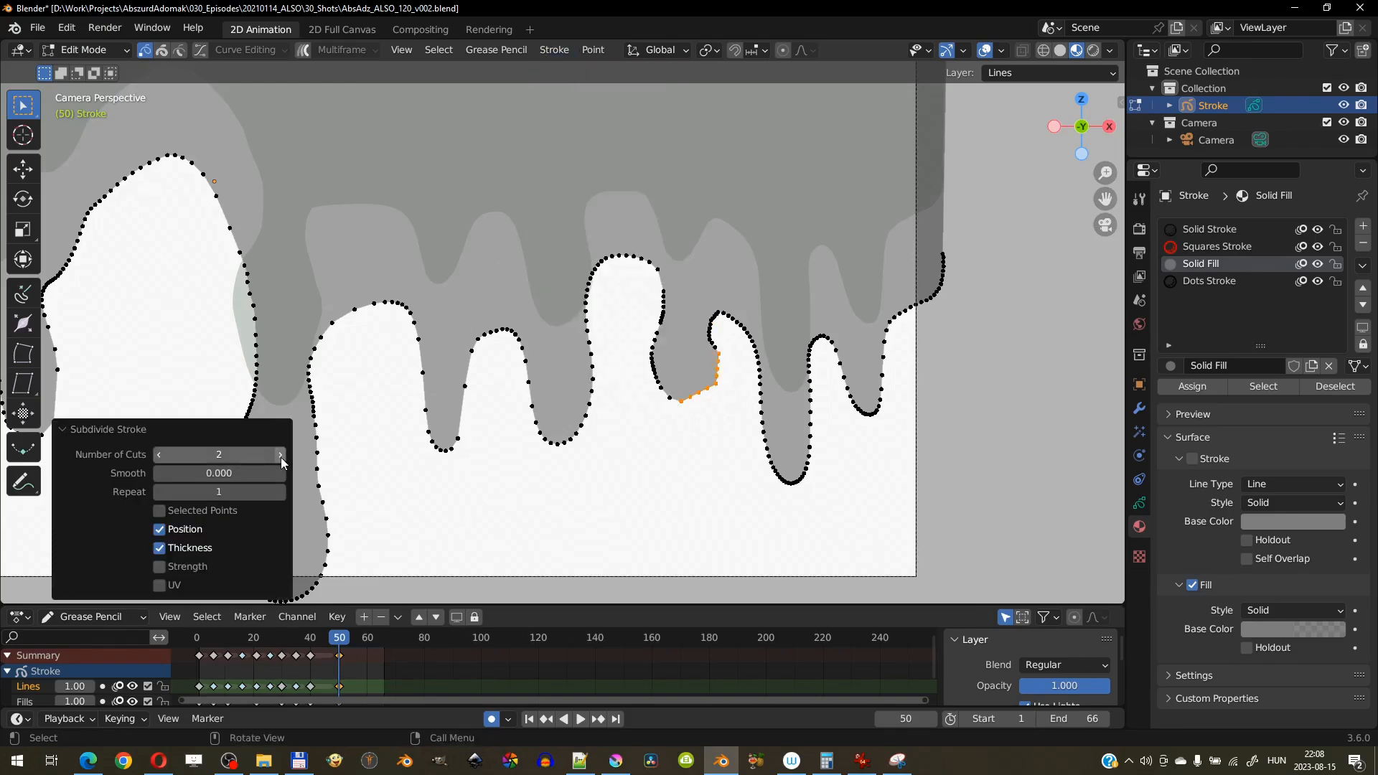
# Back in Sculpt Mode, round out the drip's tip with the inverted Pinch brush and refine its outline with the Push brush.
pyautogui.click(84, 49)
pyautogui.click(79, 101)
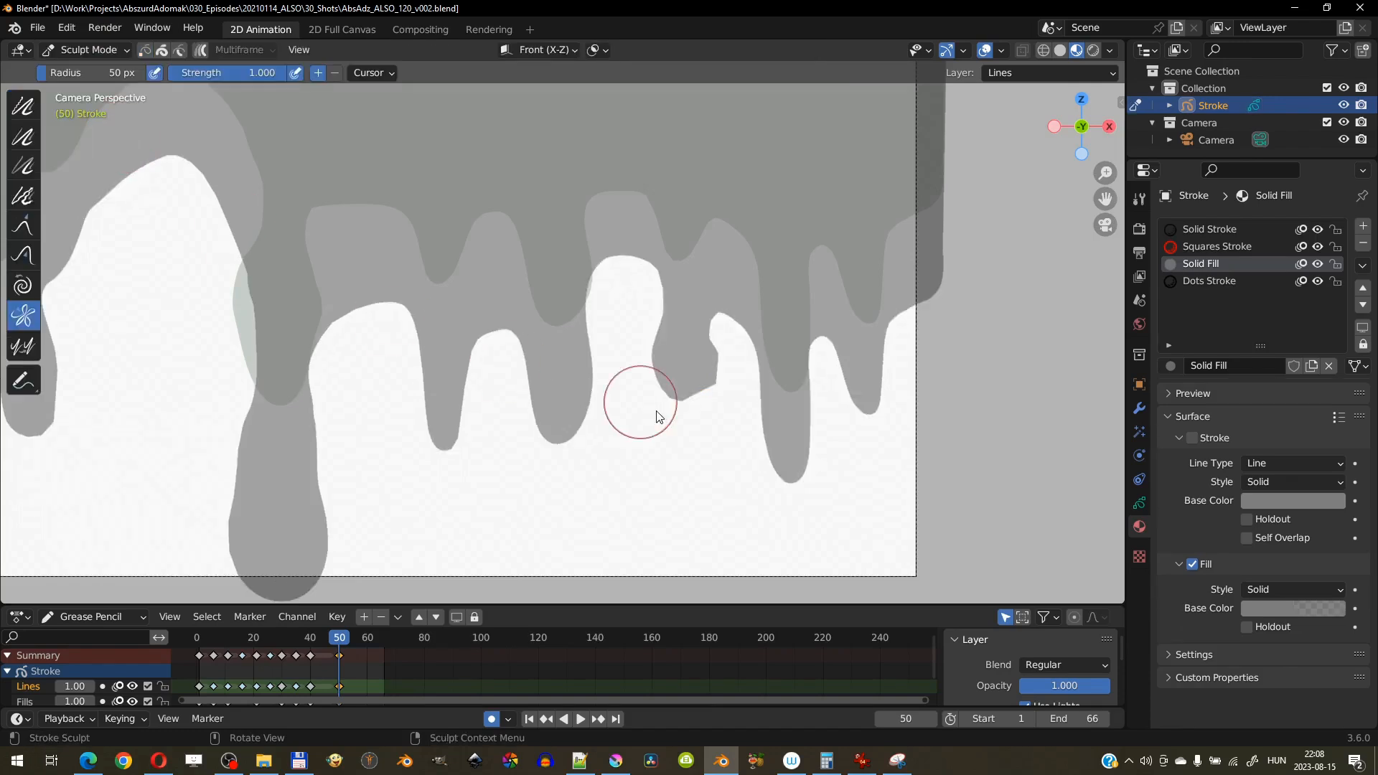
pyautogui.moveTo(704, 371); pyautogui.dragTo(689, 383)
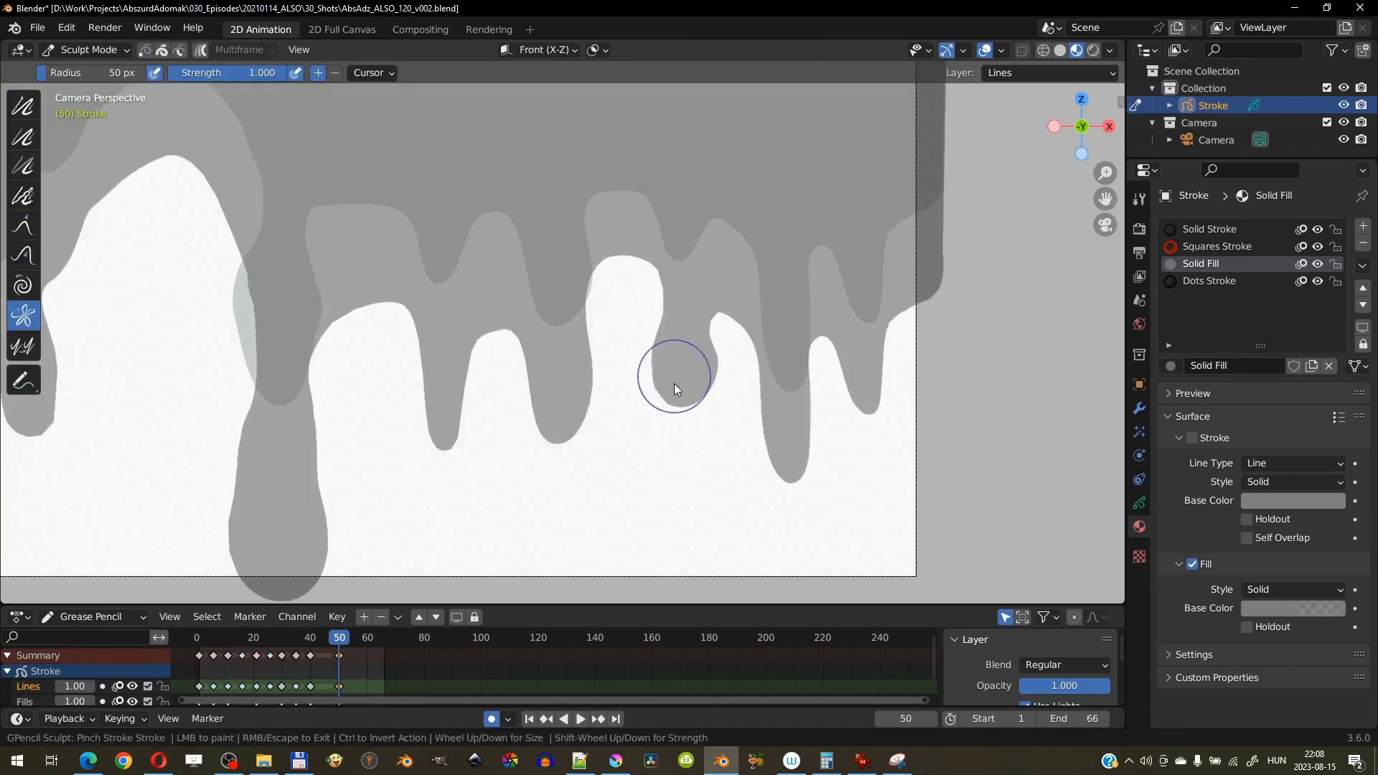
pyautogui.click(23, 255)
pyautogui.moveTo(668, 383)
pyautogui.mouseDown()
pyautogui.moveTo(671, 396)
pyautogui.moveTo(678, 379)
pyautogui.mouseUp()
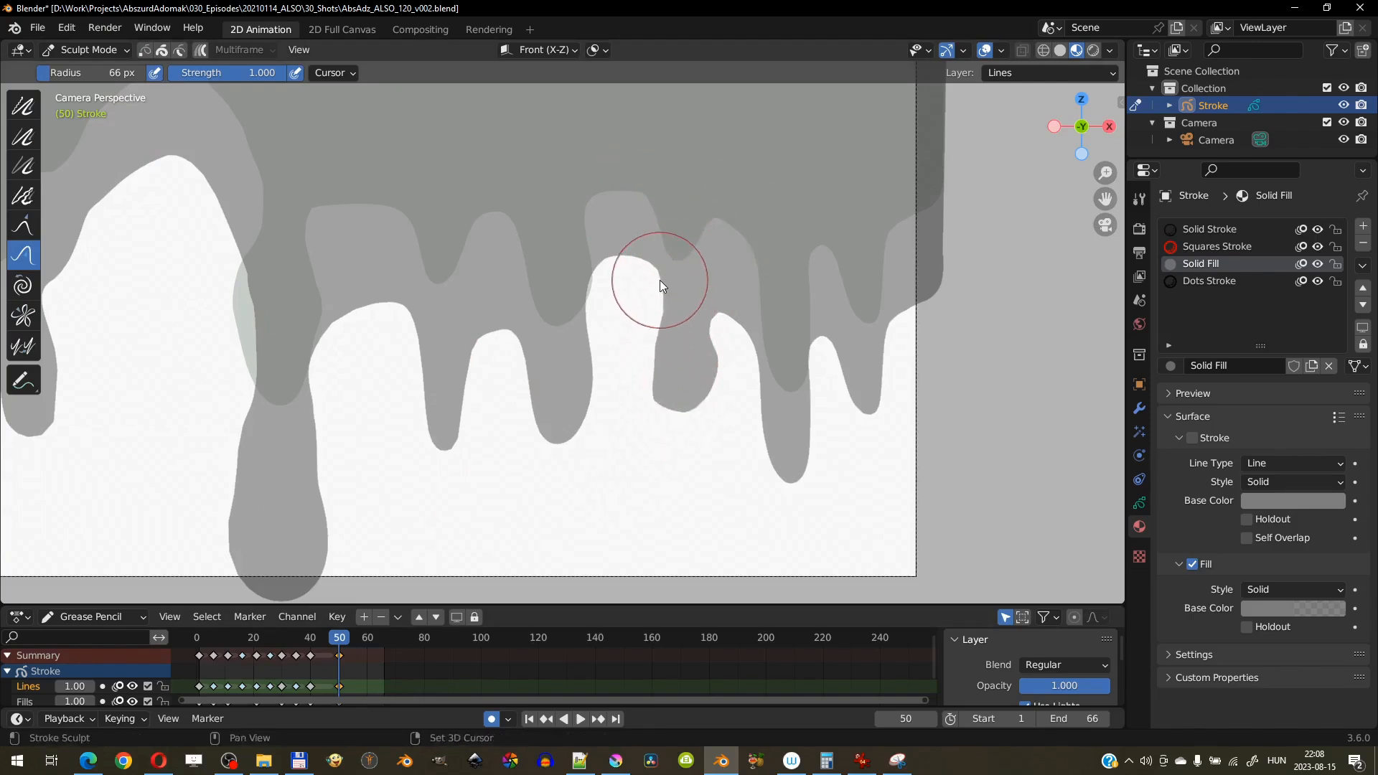
pyautogui.moveTo(668, 348)
pyautogui.keyDown('shift'); pyautogui.mouseDown()
pyautogui.moveTo(667, 331)
pyautogui.moveTo(664, 359)
pyautogui.mouseUp(); pyautogui.keyUp('shift')
# Push the wide drip right of the central one further down, and reshape the drip left of the tall arch with Push and Pinch.
pyautogui.keyDown('ctrl'); pyautogui.moveTo(733, 453); pyautogui.dragTo(681, 361, button='middle'); pyautogui.keyUp('ctrl')
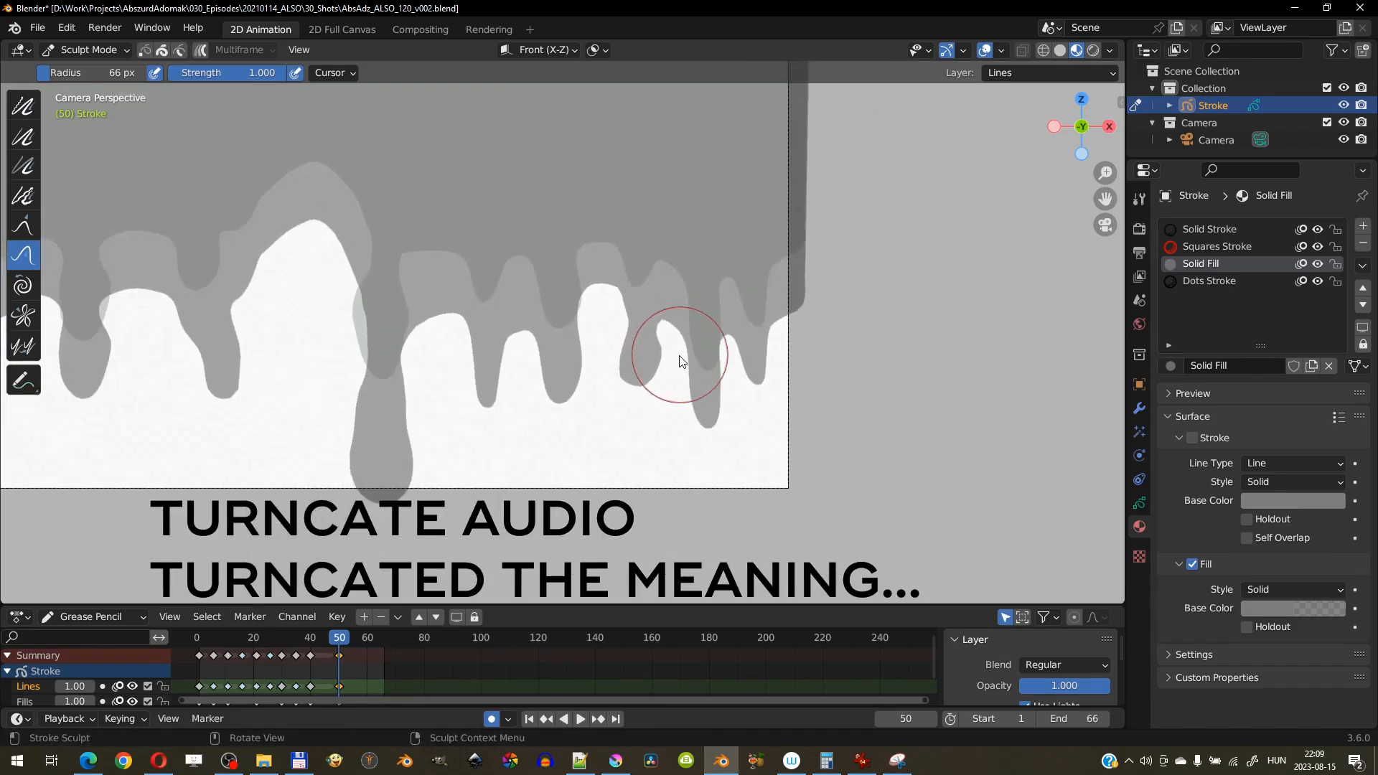
pyautogui.moveTo(553, 395)
pyautogui.mouseDown()
pyautogui.moveTo(567, 404)
pyautogui.moveTo(546, 413)
pyautogui.mouseUp()
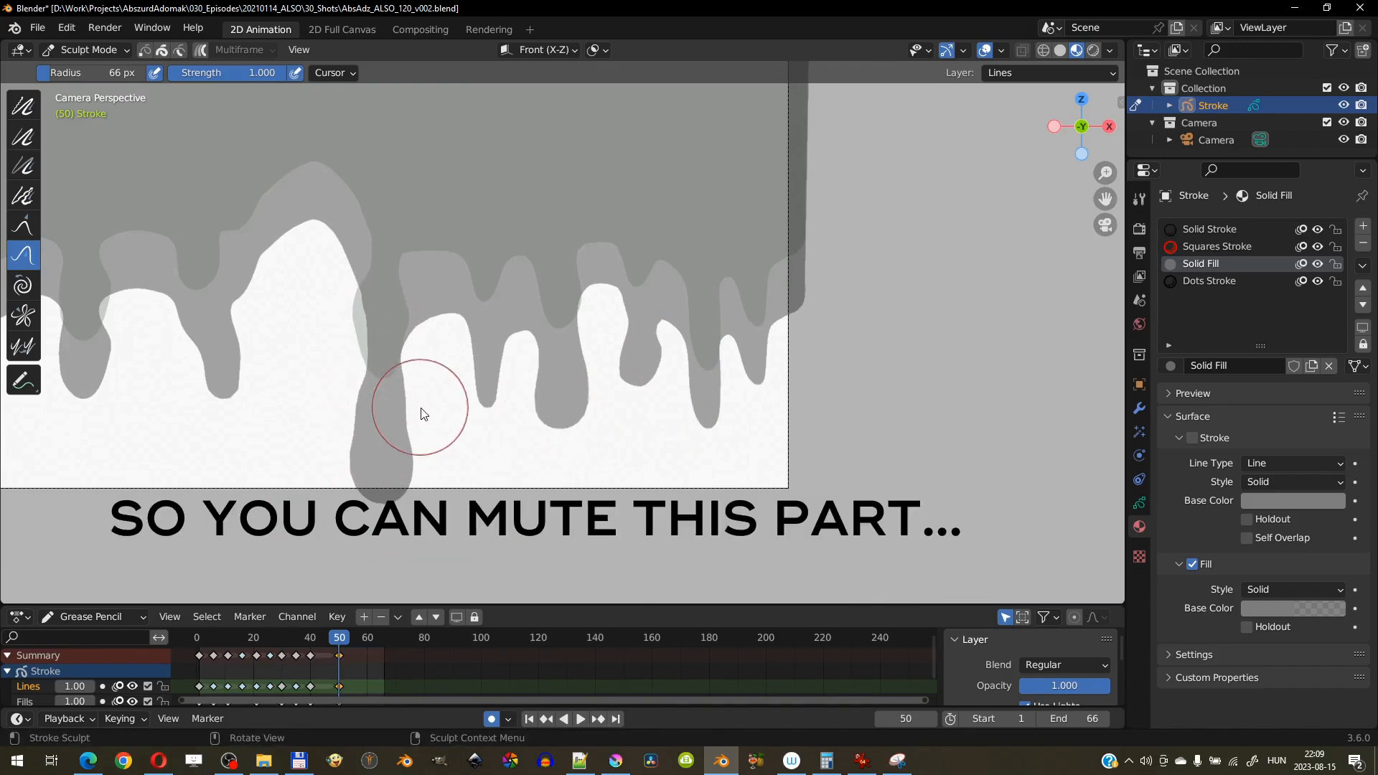
pyautogui.moveTo(382, 488)
pyautogui.mouseDown(button='middle')
pyautogui.moveTo(437, 399)
pyautogui.moveTo(360, 356)
pyautogui.moveTo(523, 378)
pyautogui.moveTo(471, 308)
pyautogui.mouseUp(button='middle')
pyautogui.moveTo(398, 399)
pyautogui.mouseDown()
pyautogui.moveTo(415, 393)
pyautogui.moveTo(413, 422)
pyautogui.moveTo(378, 381)
pyautogui.mouseUp()
pyautogui.moveTo(369, 446)
pyautogui.mouseDown()
pyautogui.moveTo(379, 387)
pyautogui.moveTo(428, 416)
pyautogui.mouseUp()
pyautogui.moveTo(381, 371); pyautogui.dragTo(419, 410)
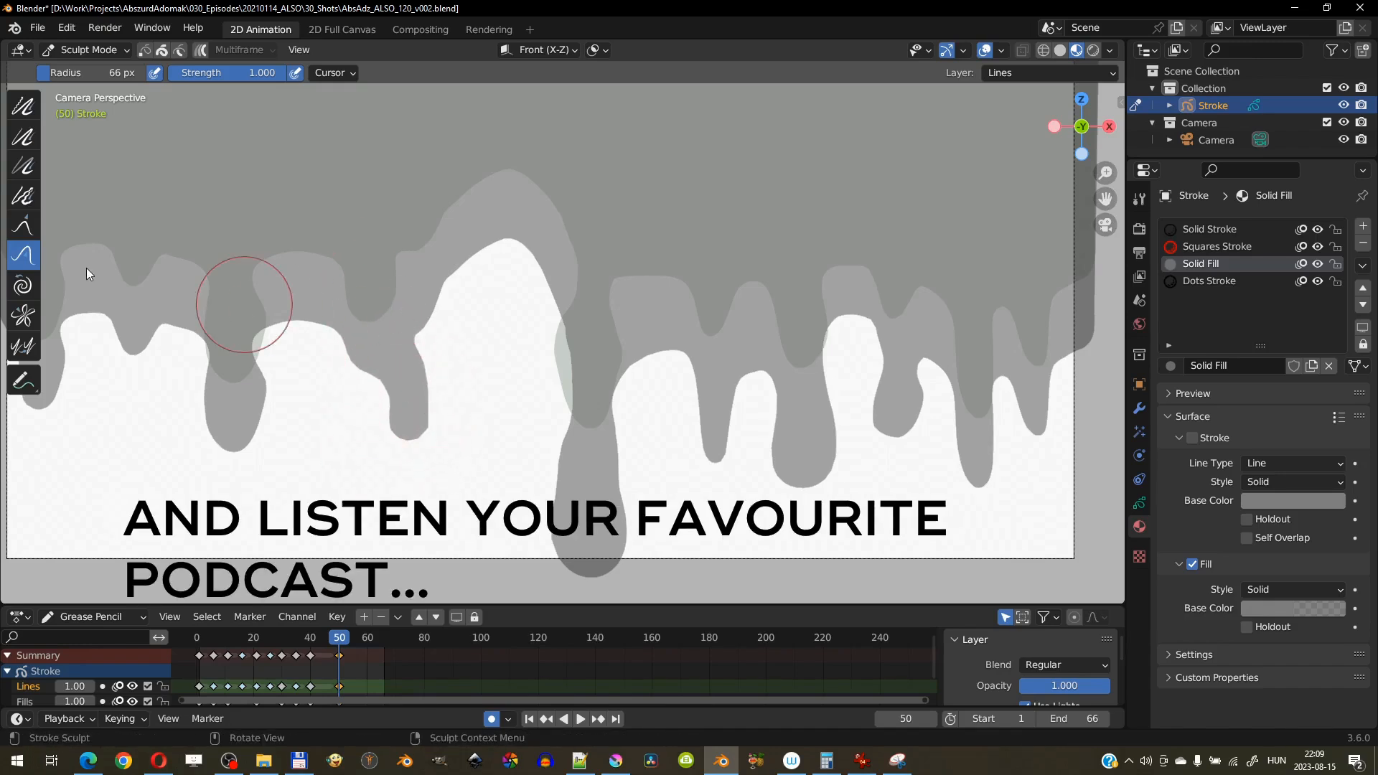
pyautogui.click(23, 316)
pyautogui.moveTo(416, 408); pyautogui.dragTo(400, 454)
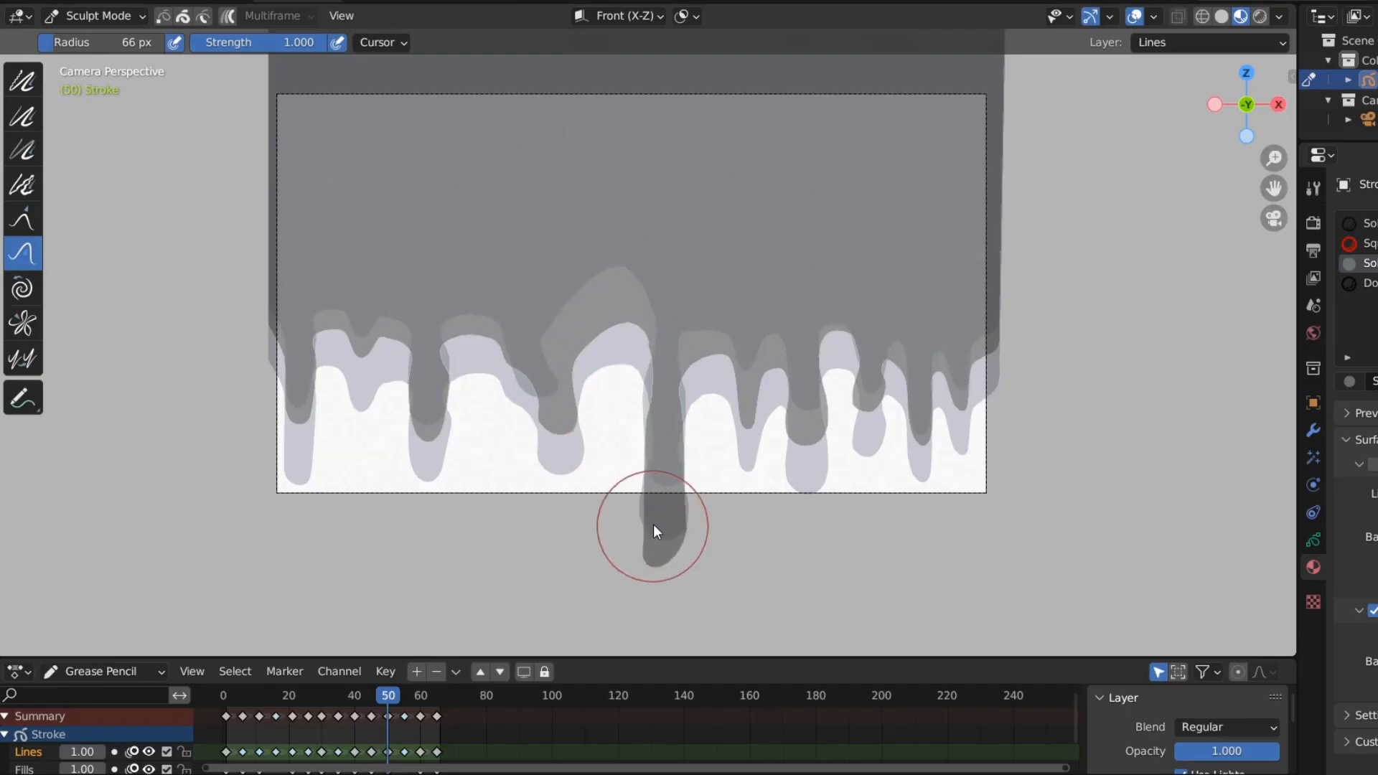
# At frame 55, push the central drip's tip upward and play back the animation.
pyautogui.click(405, 696)
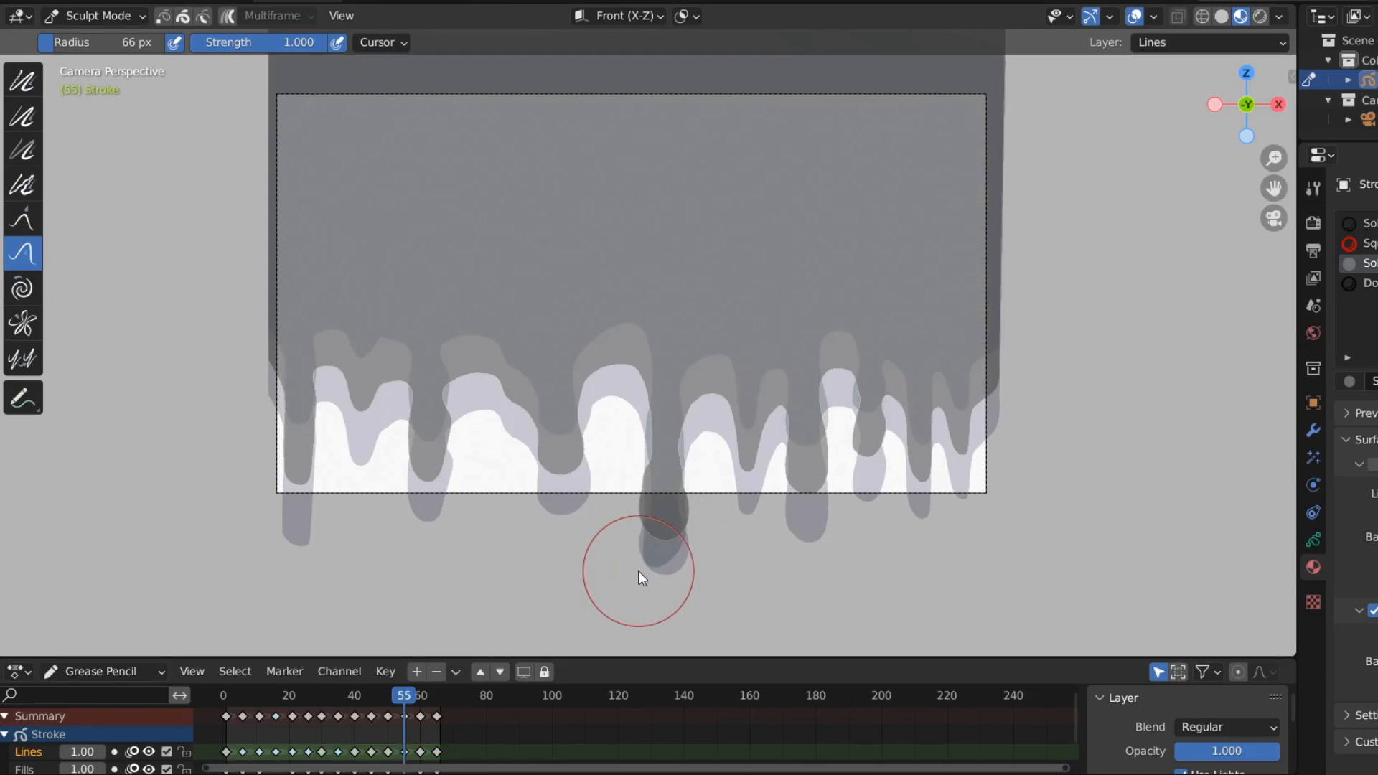
pyautogui.moveTo(667, 543); pyautogui.dragTo(659, 482)
pyautogui.press('space')
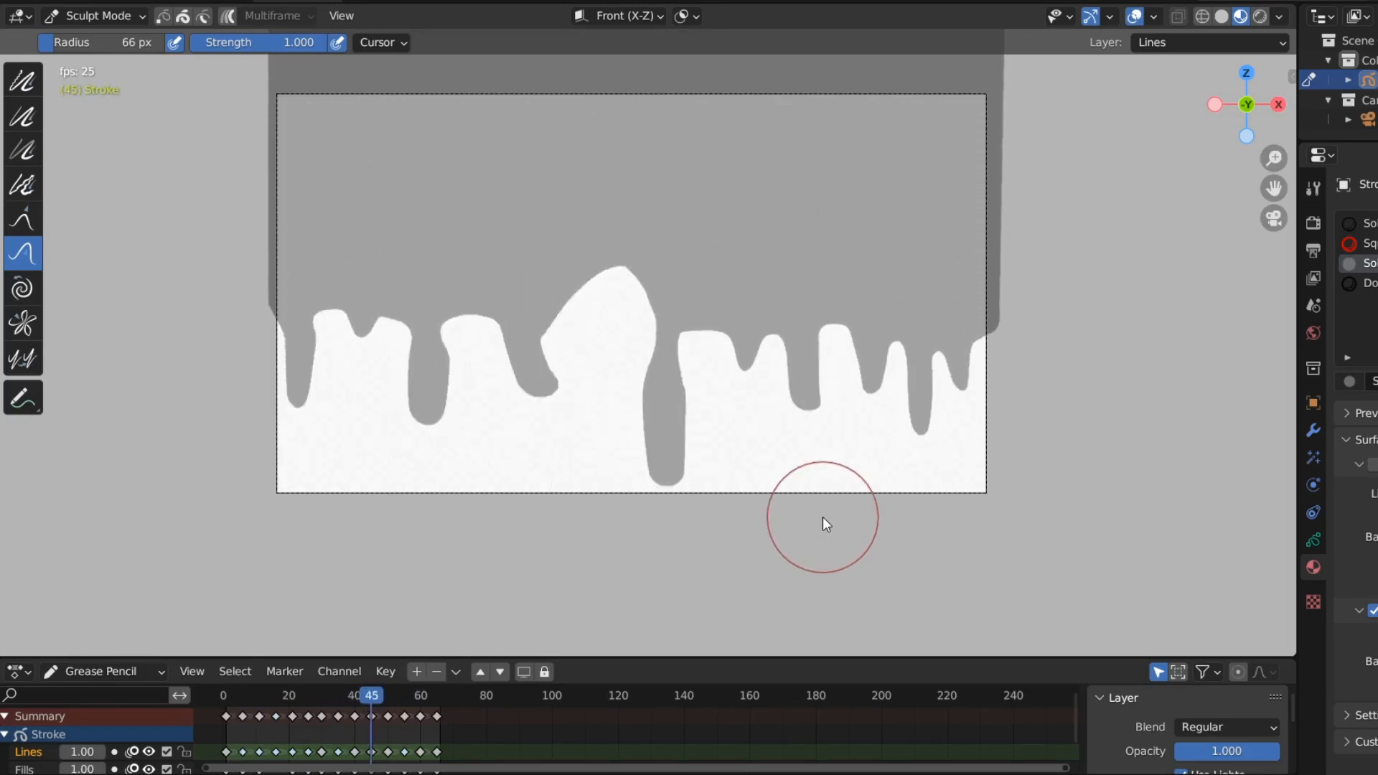
pyautogui.click(298, 701)
pyautogui.moveTo(299, 701)
pyautogui.mouseDown()
pyautogui.moveTo(372, 696)
pyautogui.moveTo(300, 695)
pyautogui.mouseUp()
pyautogui.hotkey('shift', 'ctrl', 'space')
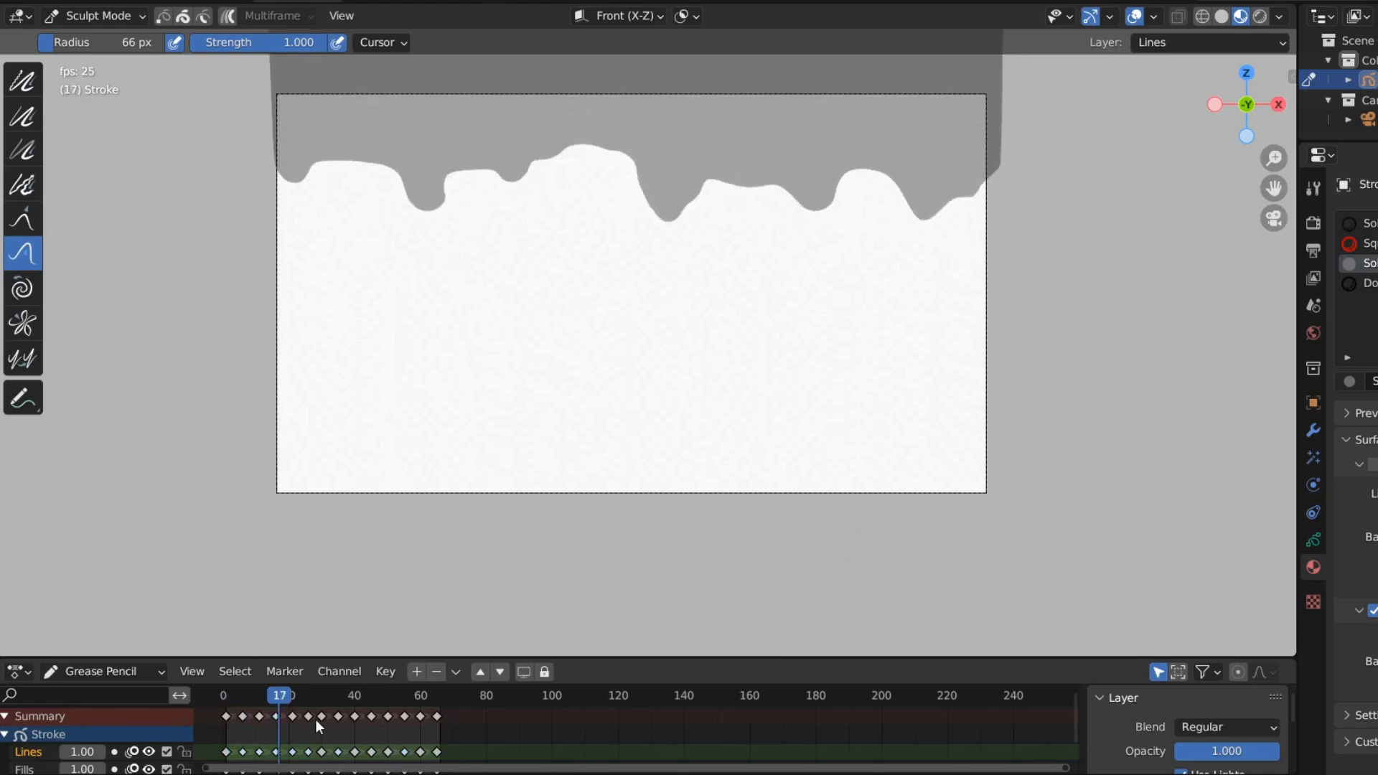
pyautogui.press('space')
# Go to frame 40, enlarge the timeline area and turn off onion skinning for the Lines layer.
pyautogui.moveTo(257, 697); pyautogui.dragTo(355, 696)
pyautogui.moveTo(301, 657); pyautogui.dragTo(301, 614)
pyautogui.click(132, 716)
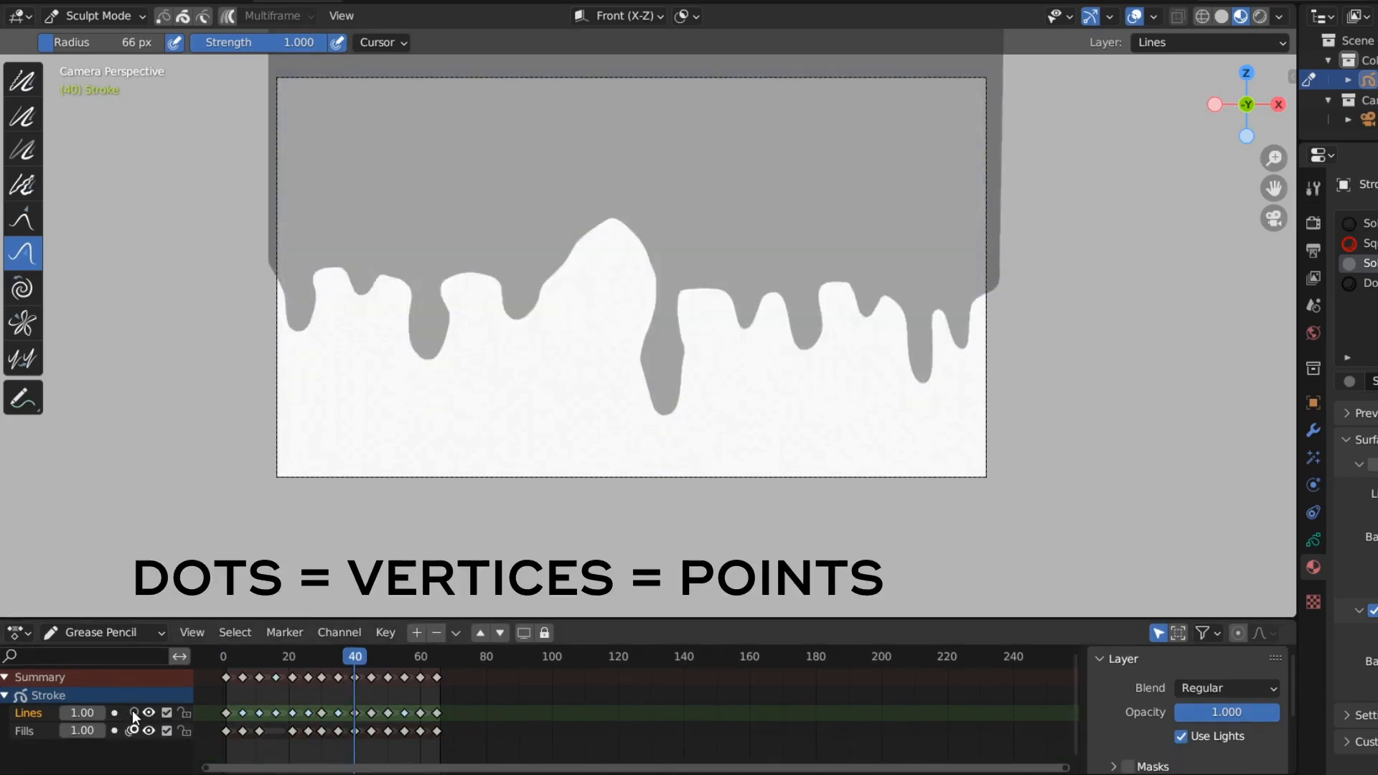
# Compare the keyframes at frames 40 and 45 and widen the central drip's bulge at frame 40 with the Push brush.
pyautogui.press('Up')
pyautogui.press('Down')
pyautogui.press('Up')
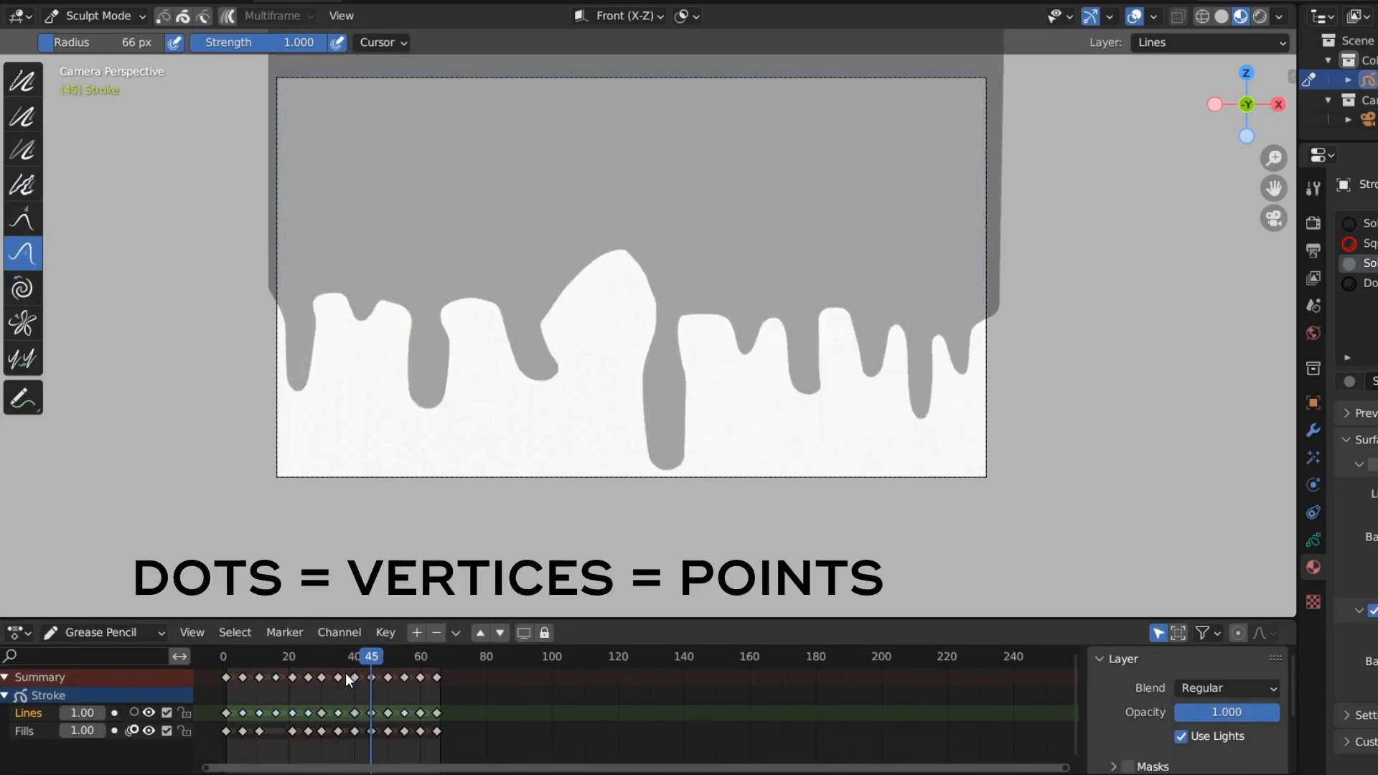
pyautogui.press('Down')
pyautogui.press('Down')
pyautogui.press('Up')
pyautogui.press('Up')
pyautogui.press('Down')
pyautogui.moveTo(652, 374)
pyautogui.mouseDown()
pyautogui.moveTo(675, 377)
pyautogui.moveTo(670, 348)
pyautogui.mouseUp()
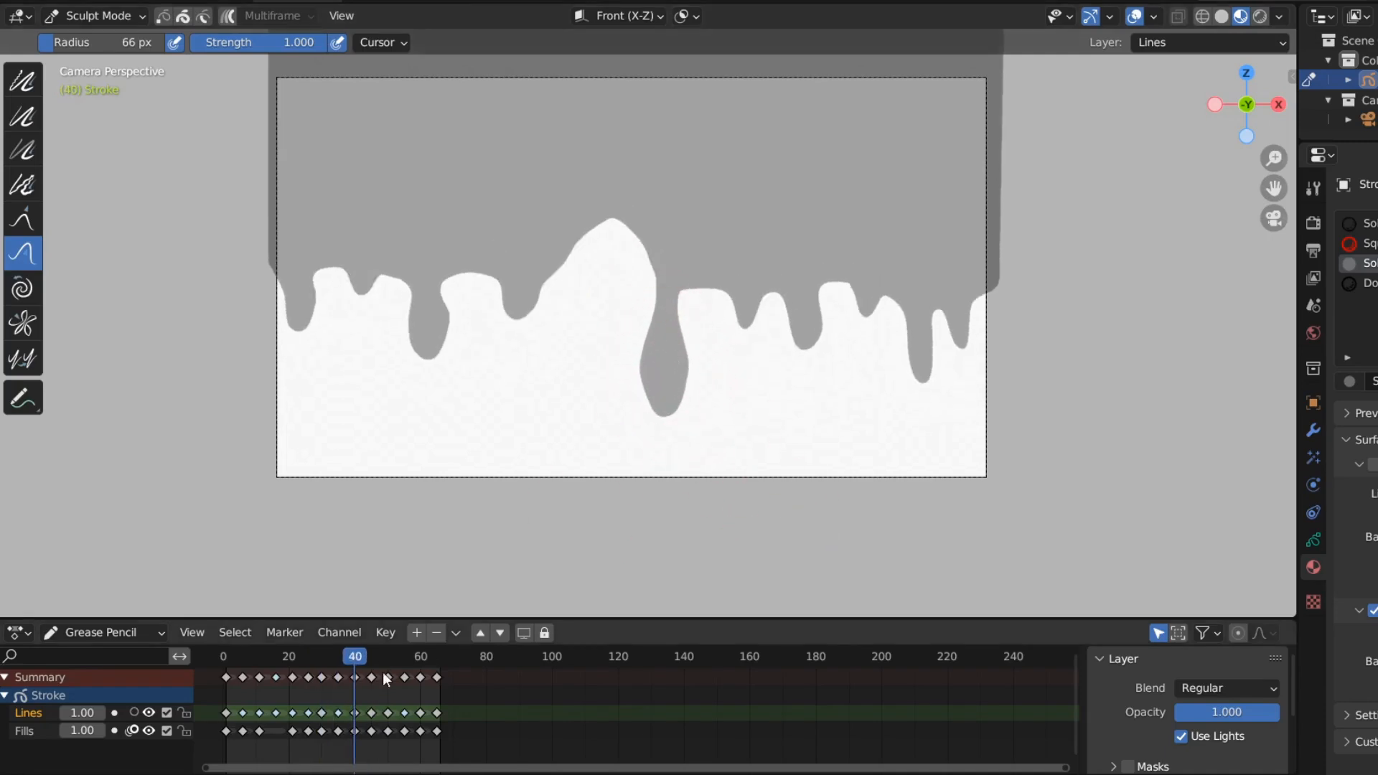
# At frame 45, widen the central drip's bulge with the Push brush, comparing it against frame 40.
pyautogui.press('Up')
pyautogui.press('Down')
pyautogui.press('Up')
pyautogui.press('Down')
pyautogui.press('Up')
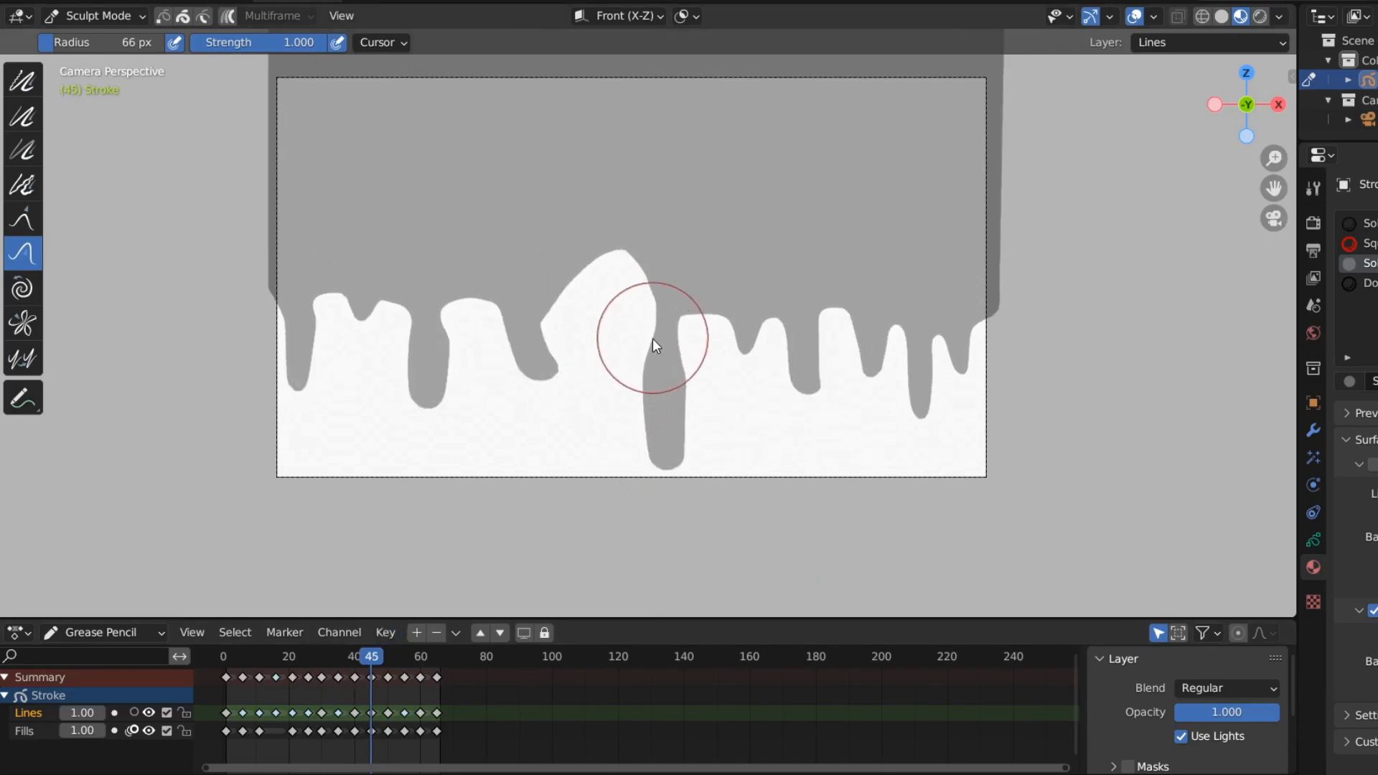
pyautogui.press('Down')
pyautogui.press('Up')
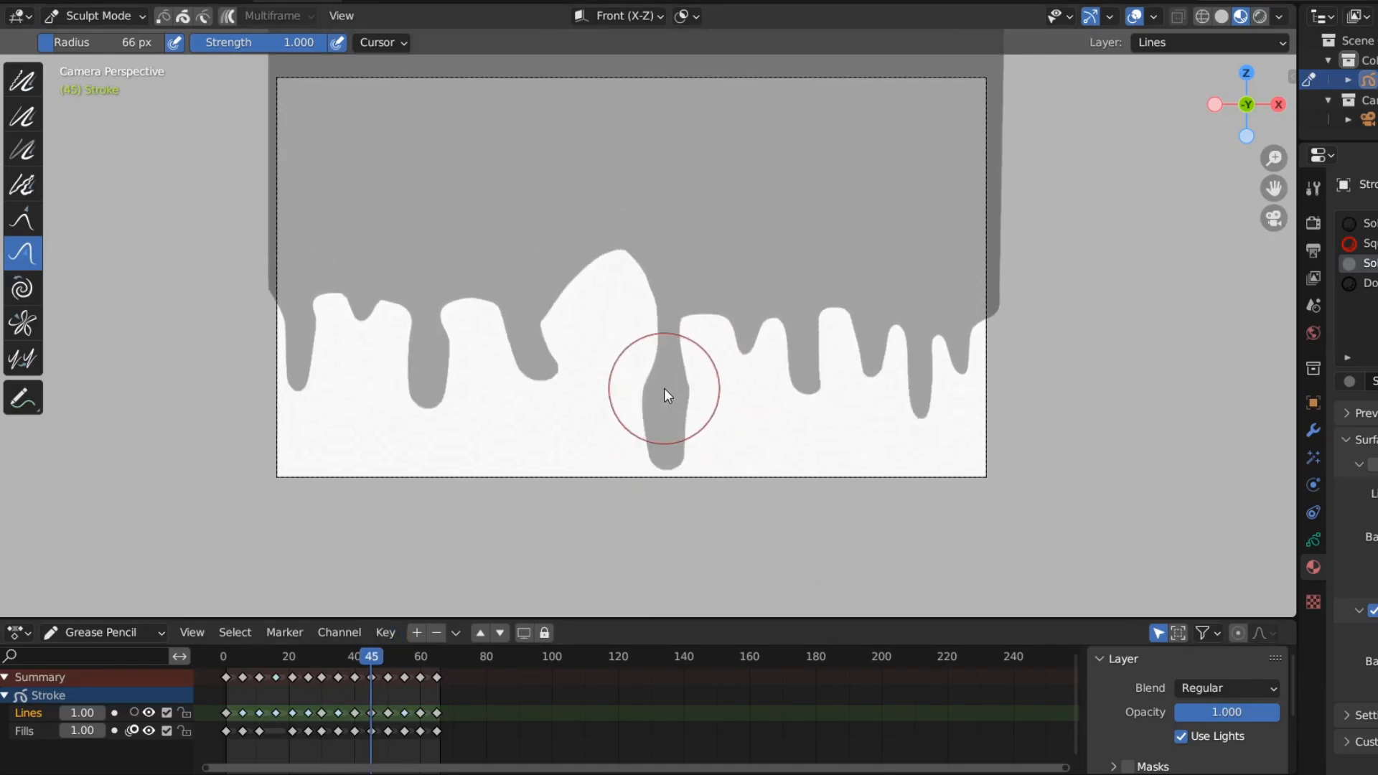
pyautogui.press('Down')
pyautogui.press('Up')
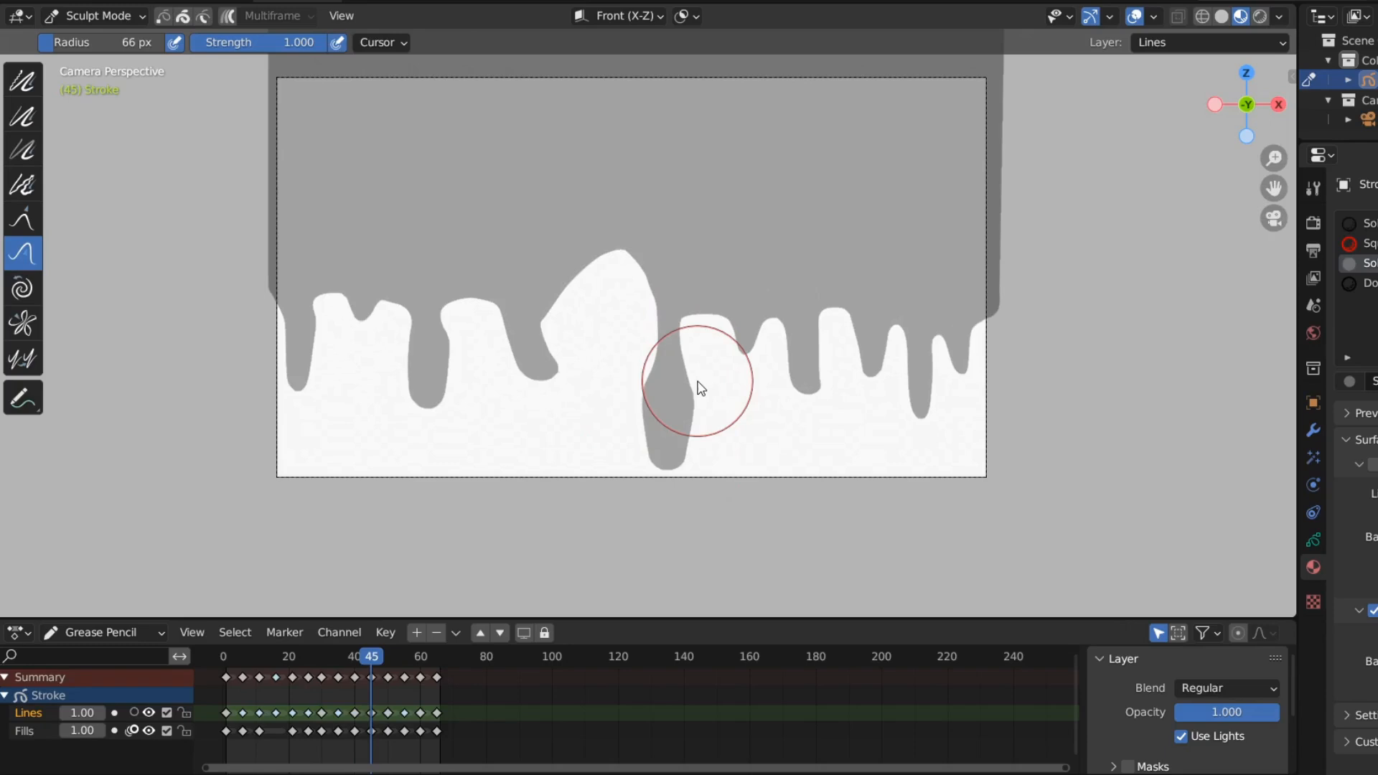
# Set the Push brush radius to 124 px and push the central drip's tip slightly down at frame 45.
pyautogui.press('Up')
pyautogui.press('Down')
pyautogui.press('Down')
pyautogui.press('Up')
pyautogui.press('f')
pyautogui.click(761, 436)
pyautogui.moveTo(676, 458); pyautogui.dragTo(677, 466)
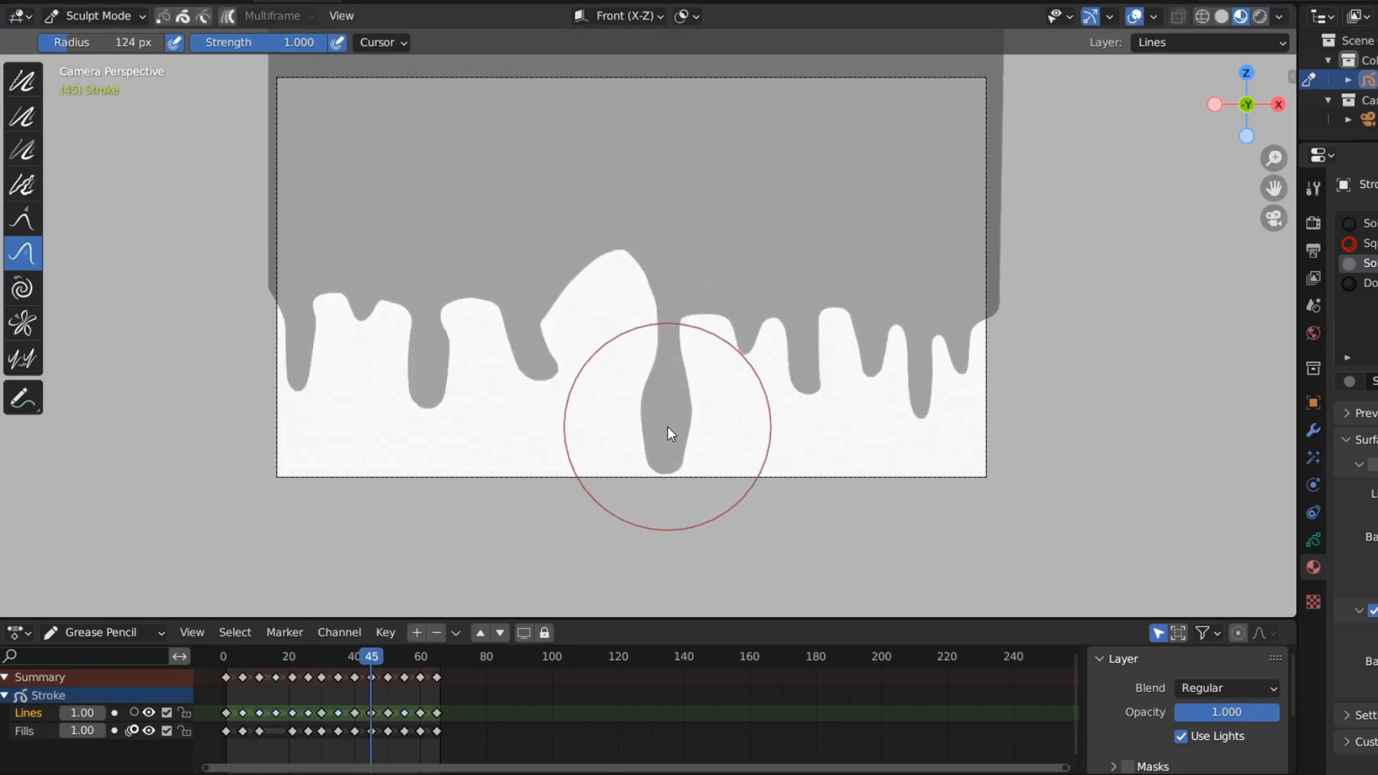
# Set the Push brush radius to 49 px, step through the keyframes from frame 50 onward and play the animation.
pyautogui.press('Up')
pyautogui.press('f')
pyautogui.click(653, 441)
pyautogui.press('Up')
pyautogui.press('Up')
pyautogui.press('Up')
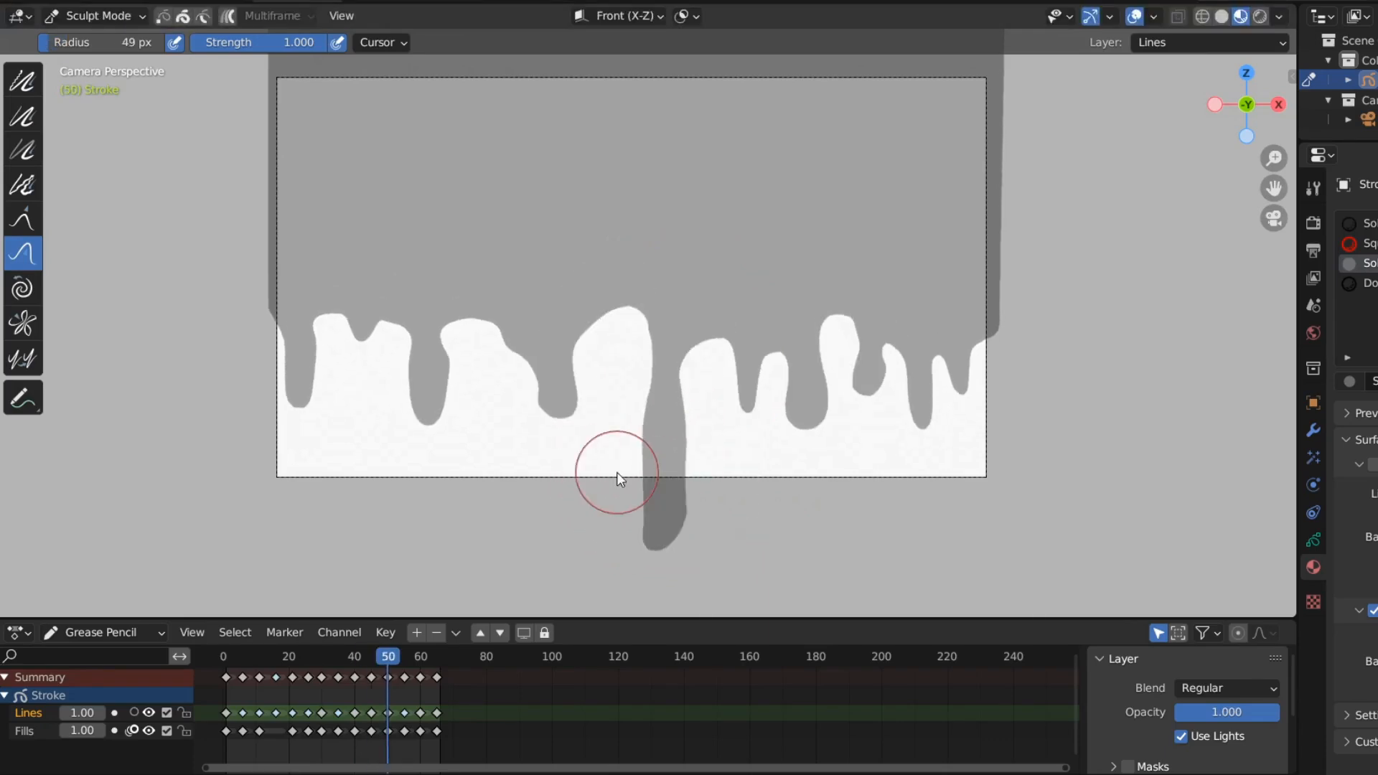
pyautogui.press('space')
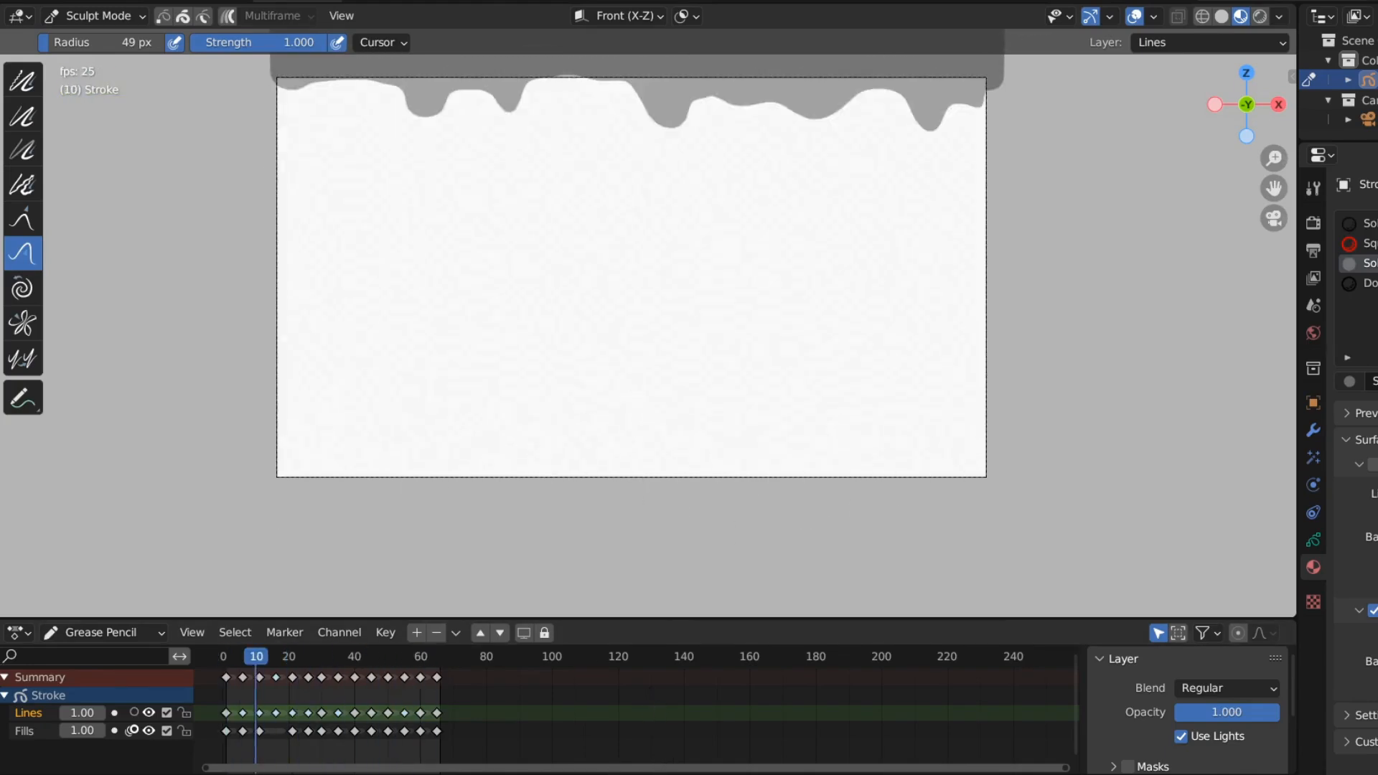
# Shorten and reshape the drip just left of the central one at frames 45 and 50 with the Push brush.
pyautogui.moveTo(291, 661); pyautogui.dragTo(355, 655)
pyautogui.press('Up')
pyautogui.moveTo(543, 302); pyautogui.dragTo(541, 401)
pyautogui.press('Down')
pyautogui.press('Up')
pyautogui.press('Up')
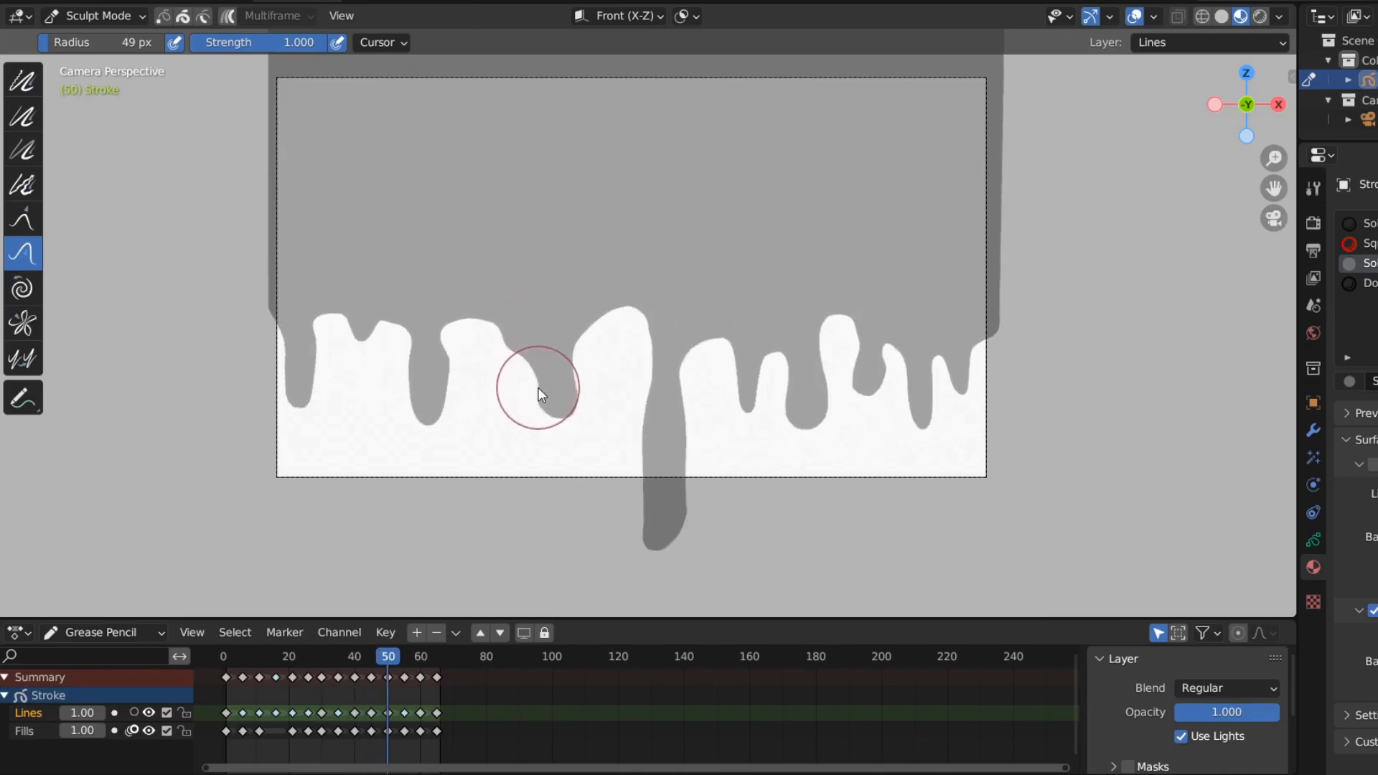
pyautogui.press('Down')
pyautogui.press('Up')
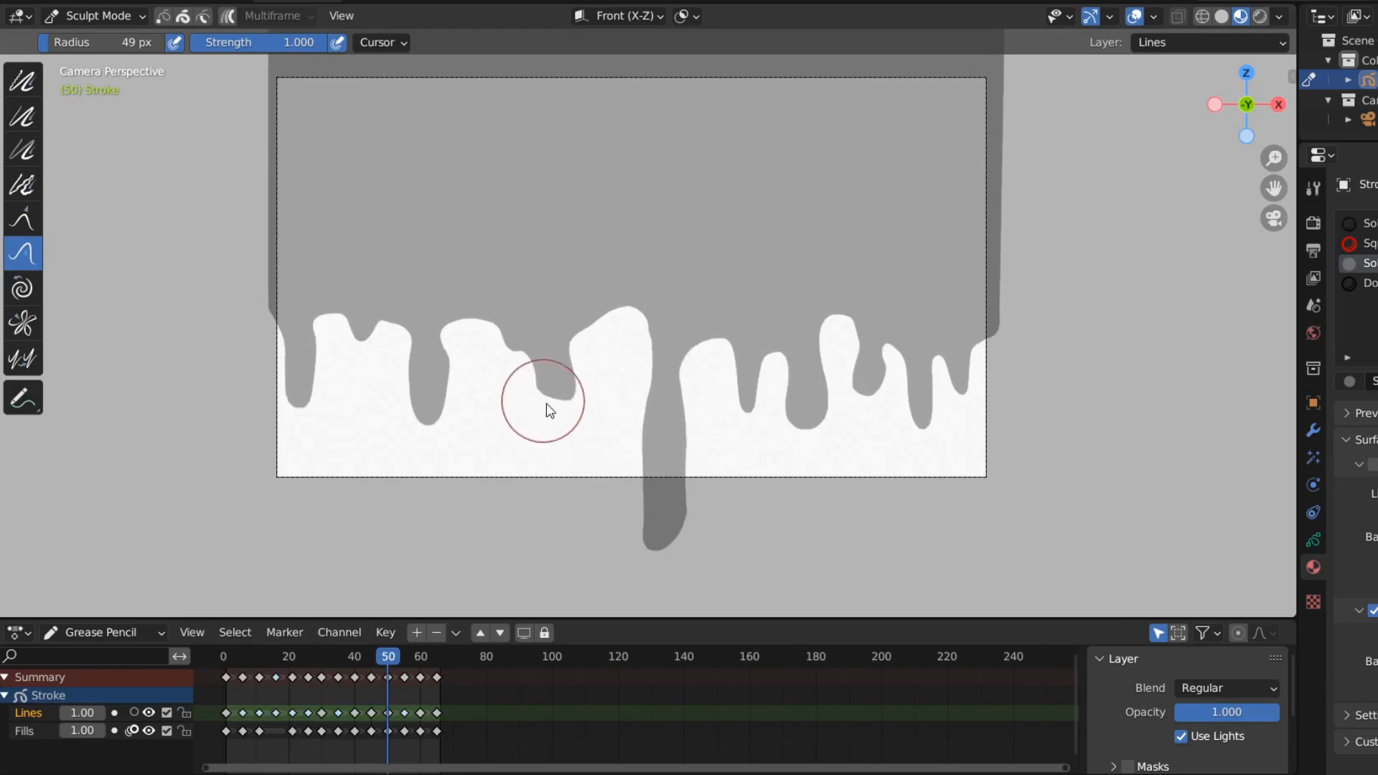
# Review the dripping motion and push the drip left of the central one slightly down at frame 35.
pyautogui.press('space')
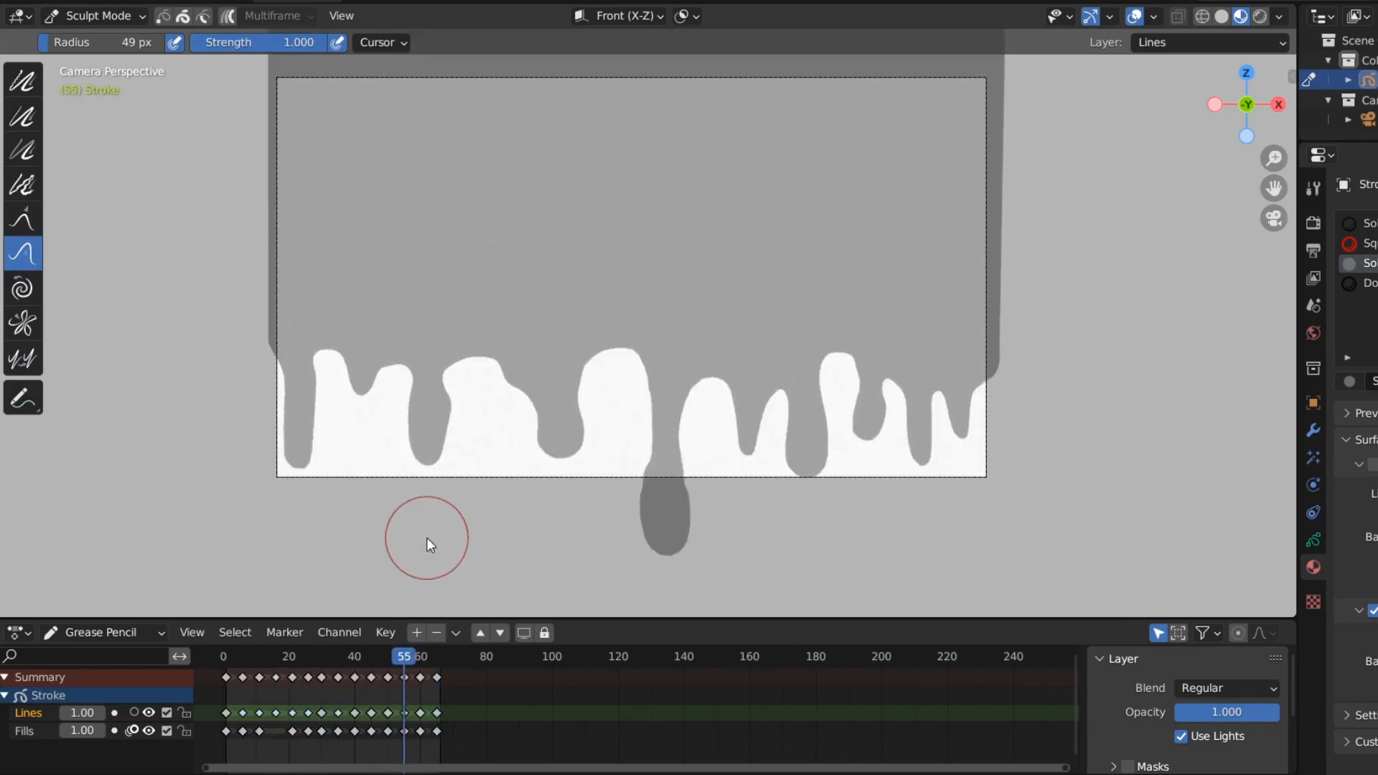
pyautogui.press('Up')
pyautogui.press('Up')
pyautogui.press('Up')
pyautogui.press('Down')
pyautogui.press('Up')
pyautogui.press('Down')
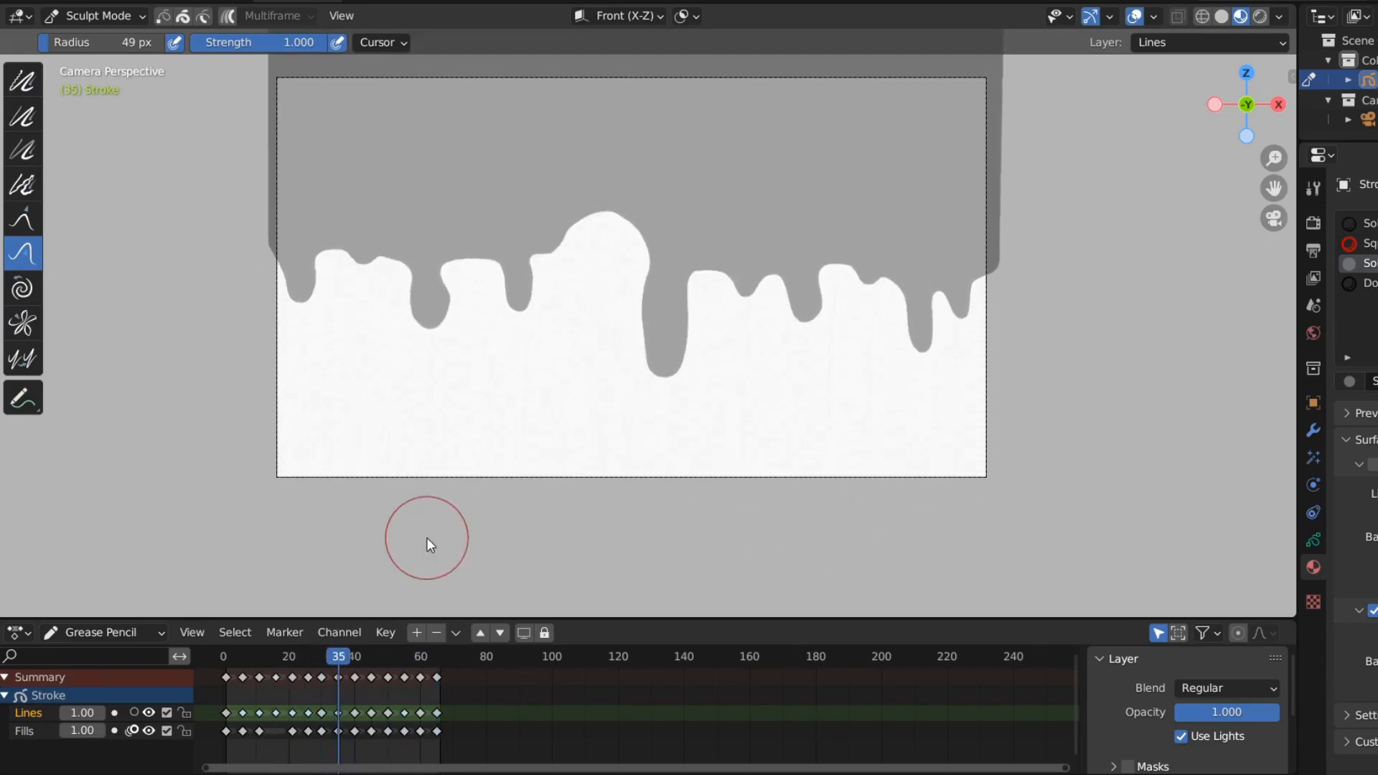
pyautogui.moveTo(521, 300); pyautogui.dragTo(532, 331)
pyautogui.press('Up')
pyautogui.press('Up')
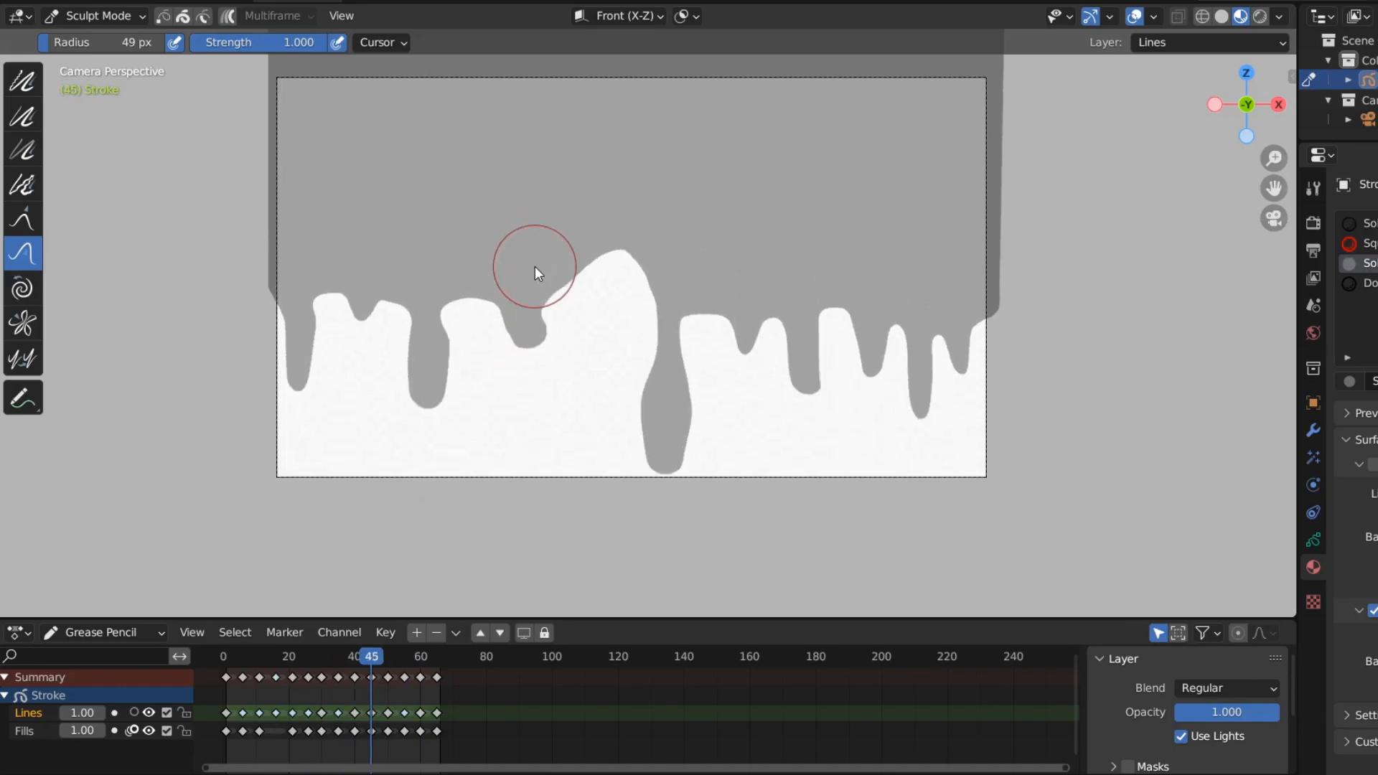
# Compare the keyframes before and after frame 45 to examine how the drip left of the central one moves.
pyautogui.press('Up')
pyautogui.press('Down')
pyautogui.press('Up')
pyautogui.press('Down')
pyautogui.press('Down')
pyautogui.press('Down')
pyautogui.press('Down')
pyautogui.press('Down')
pyautogui.press('Down')
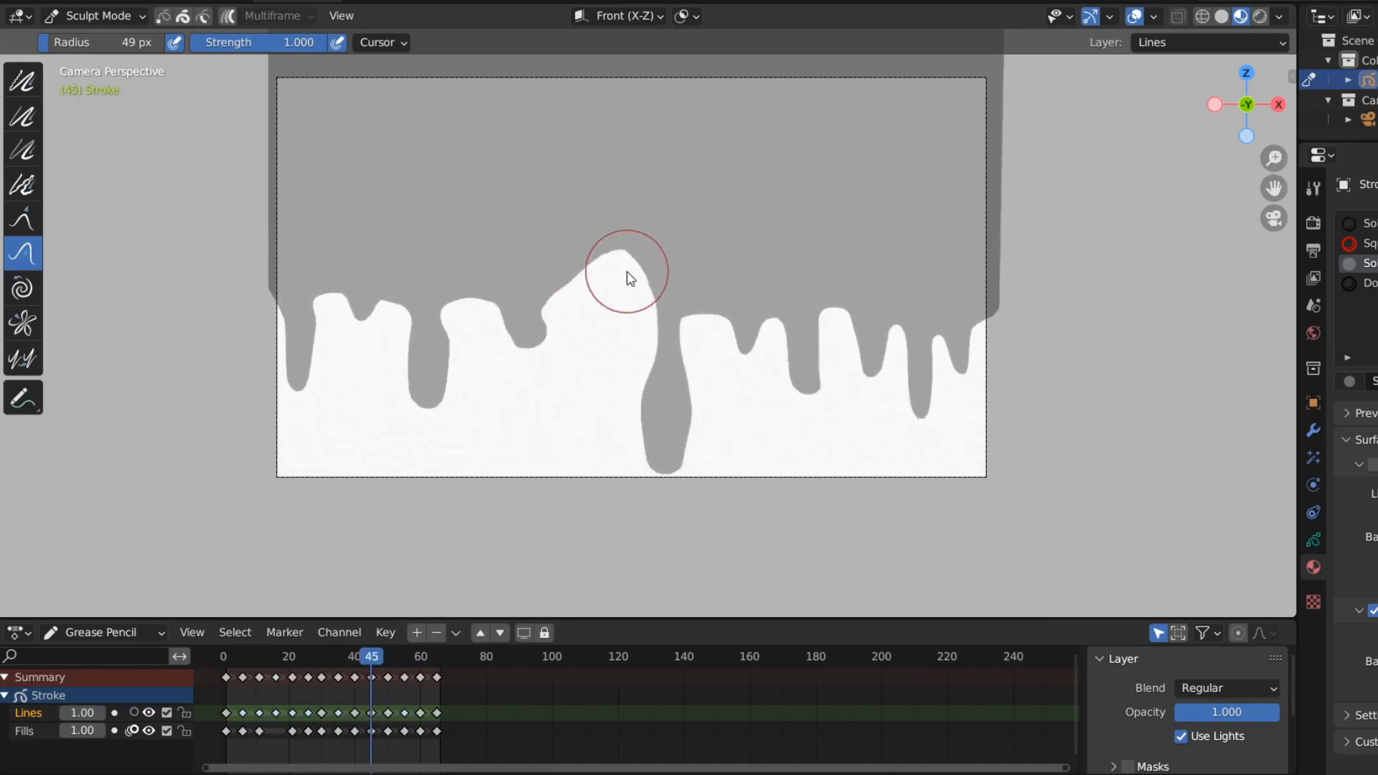
pyautogui.press('Up')
pyautogui.press('Up')
pyautogui.press('Up')
pyautogui.press('Up')
pyautogui.press('Down')
pyautogui.press('Down')
pyautogui.press('Down')
pyautogui.press('Down')
pyautogui.press('Up')
pyautogui.press('Up')
pyautogui.press('Up')
pyautogui.press('Up')
pyautogui.press('Up')
pyautogui.press('Down')
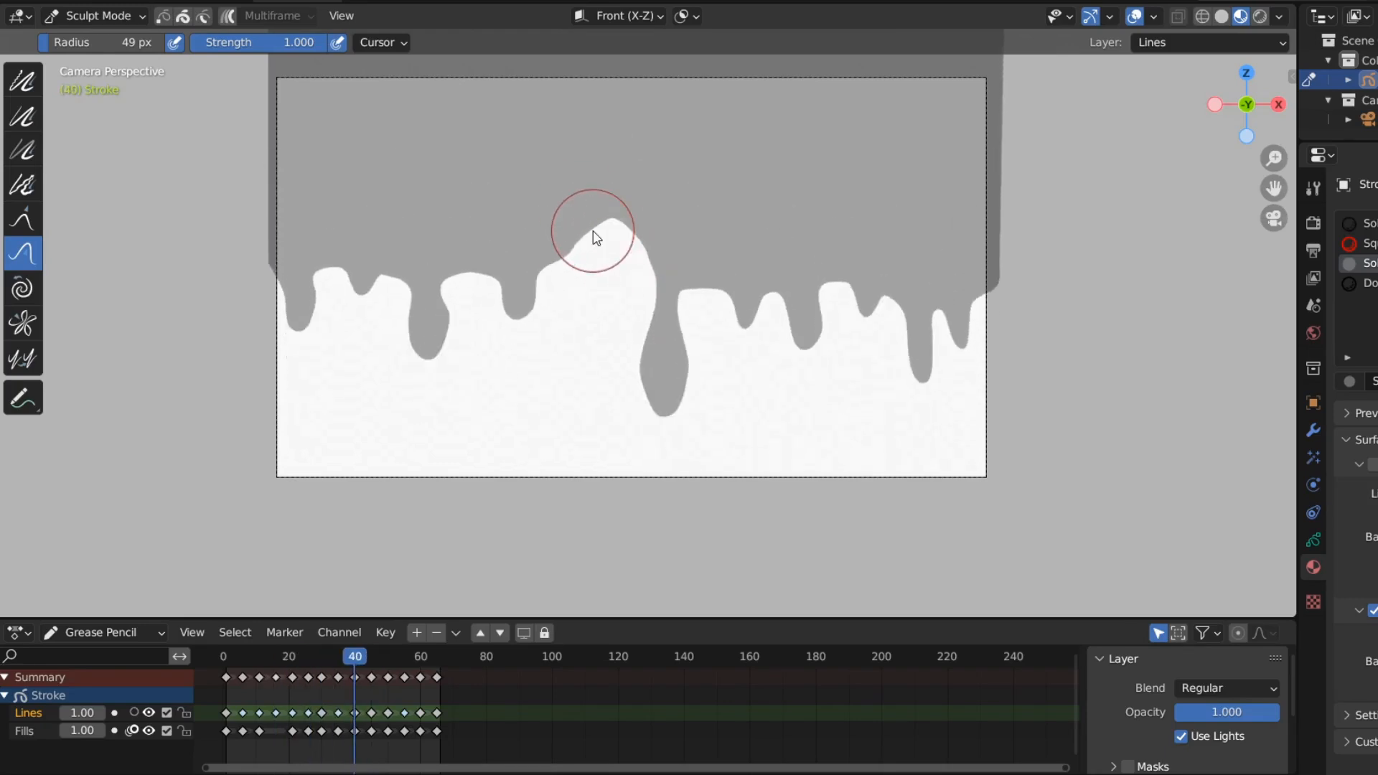
# Raise the gap left of the central drip at frame 50 and broaden its top at frame 45 with the Push brush.
pyautogui.press('Up')
pyautogui.press('Up')
pyautogui.press('Down')
pyautogui.press('Up')
pyautogui.press('Down')
pyautogui.press('Up')
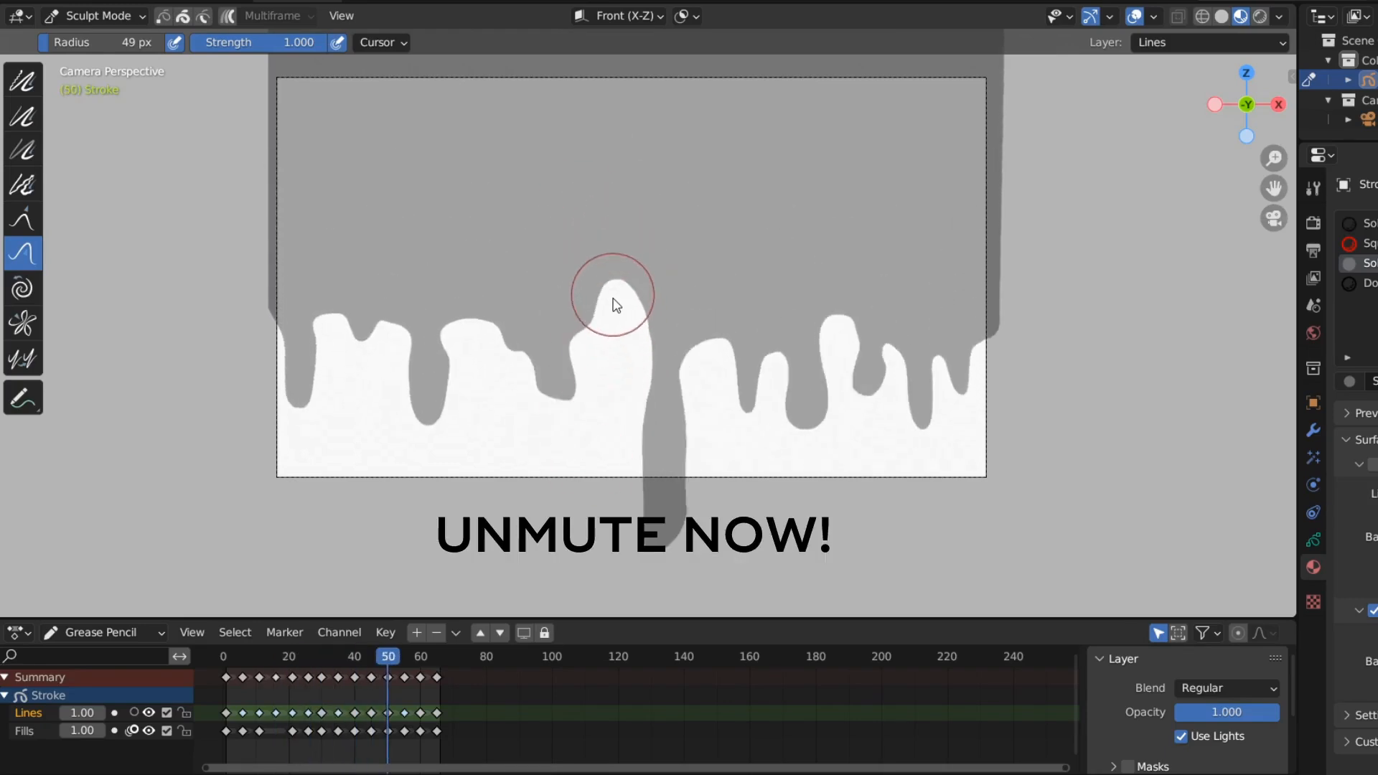
pyautogui.press('Down')
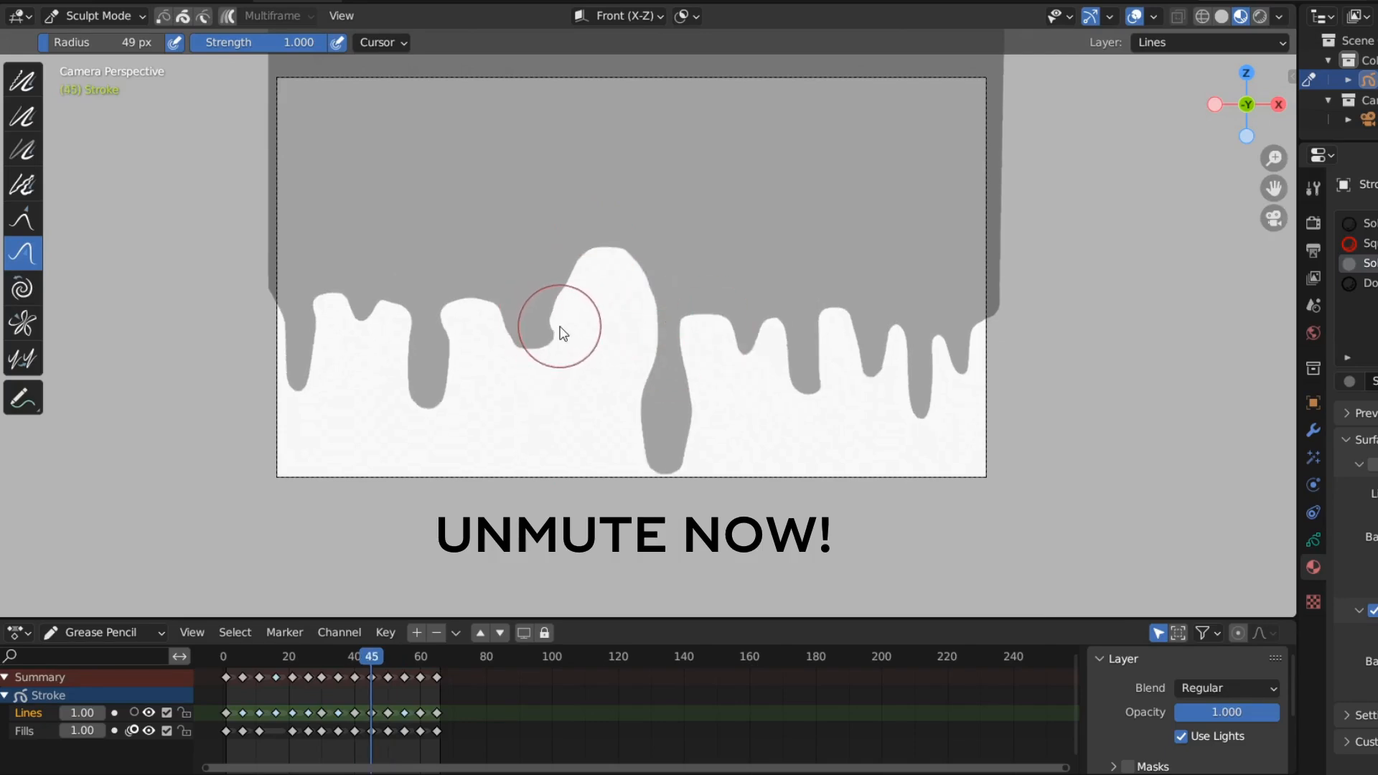
# Straighten the right edge of the drip left of the central one at frame 45 and compare it with frame 40.
pyautogui.moveTo(560, 328); pyautogui.dragTo(554, 337)
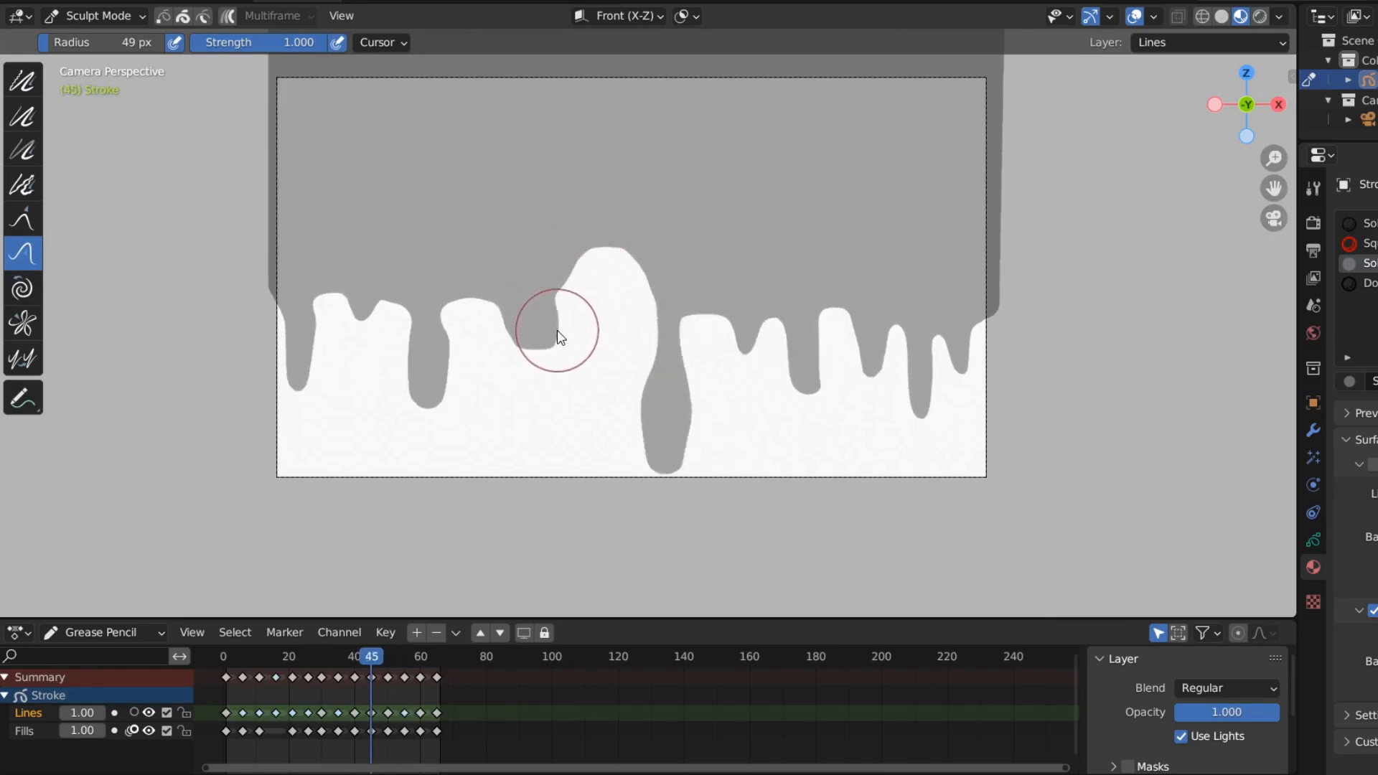
pyautogui.press('Down')
pyautogui.press('Up')
pyautogui.press('Down')
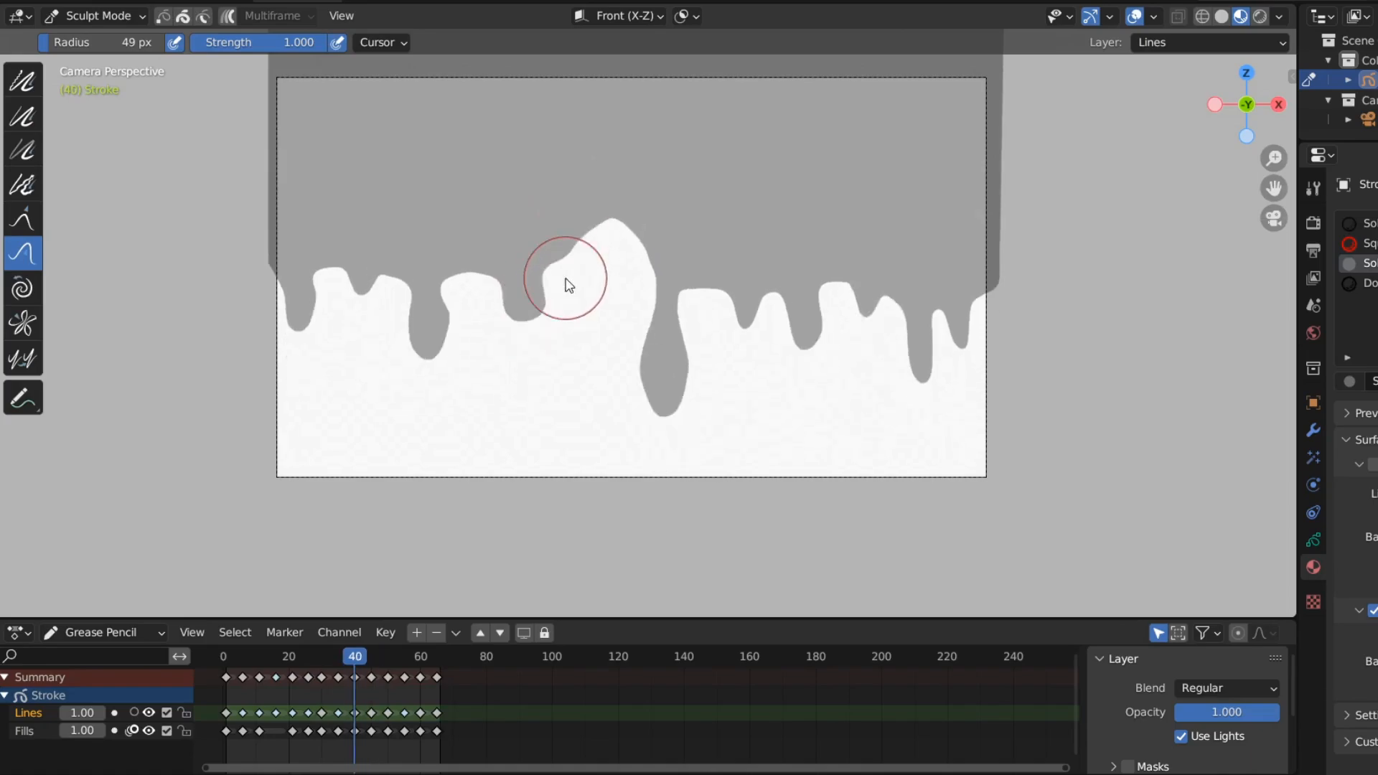
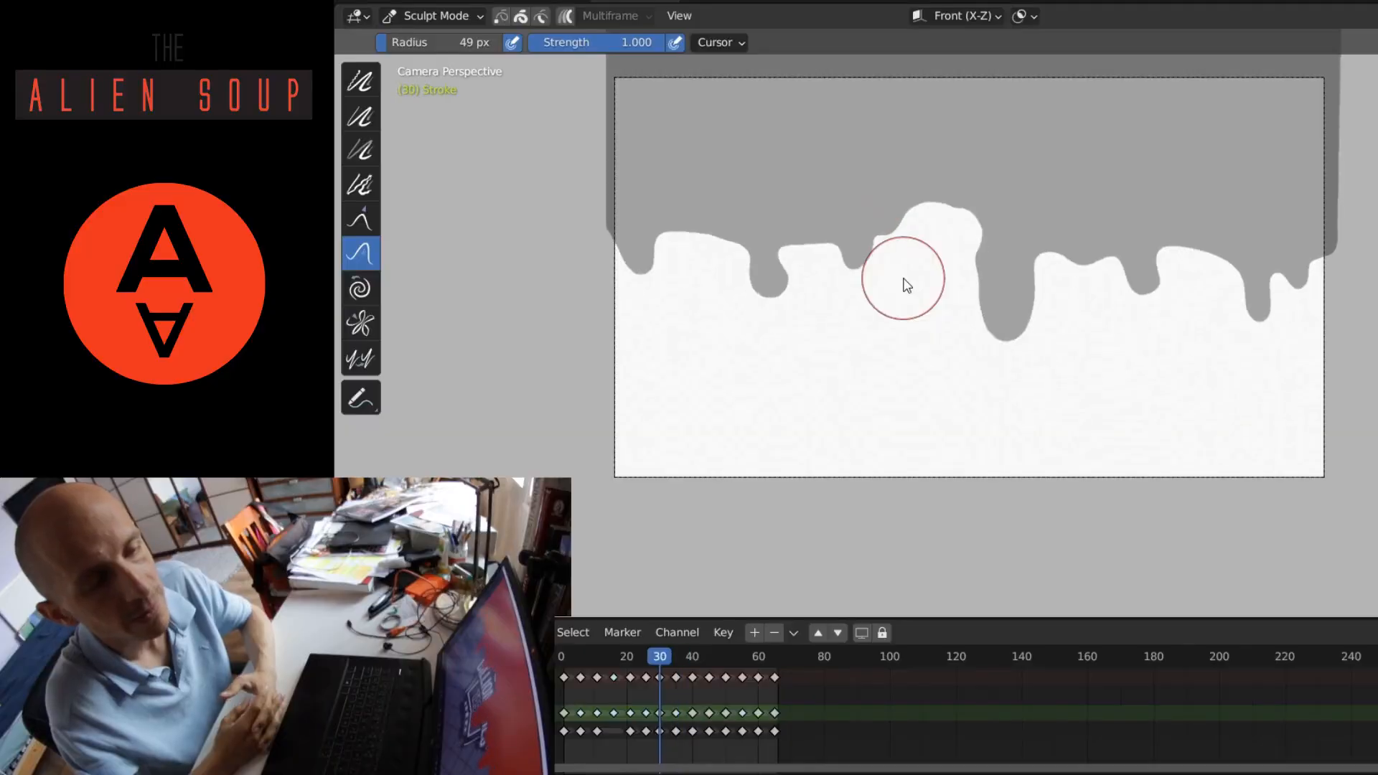
# Set the Push brush radius to 34 px and advance through the keyframes from frame 45 to frame 60.
pyautogui.press('Up')
pyautogui.press('Up')
pyautogui.press('Down')
pyautogui.press('f')
pyautogui.click(859, 346)
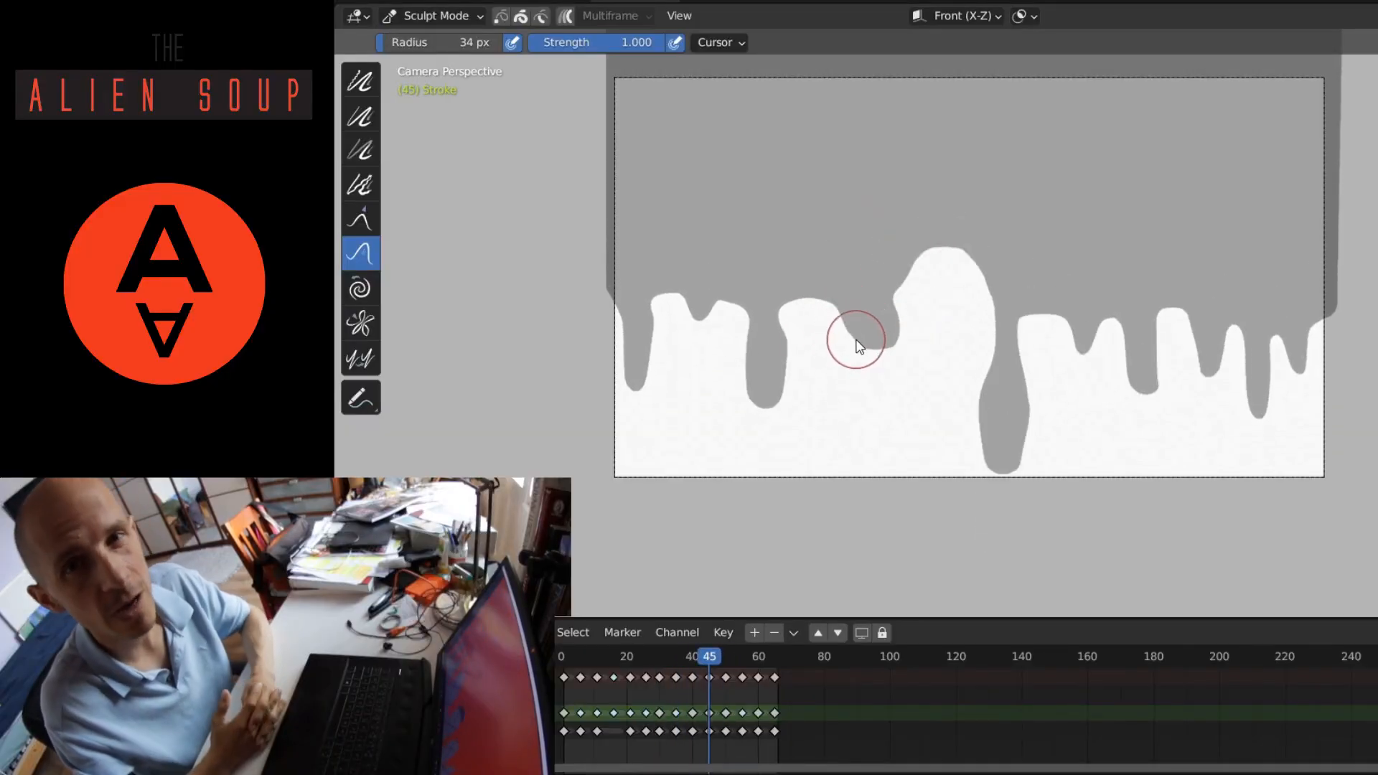
pyautogui.press('Up')
pyautogui.press('Up')
pyautogui.press('Up')
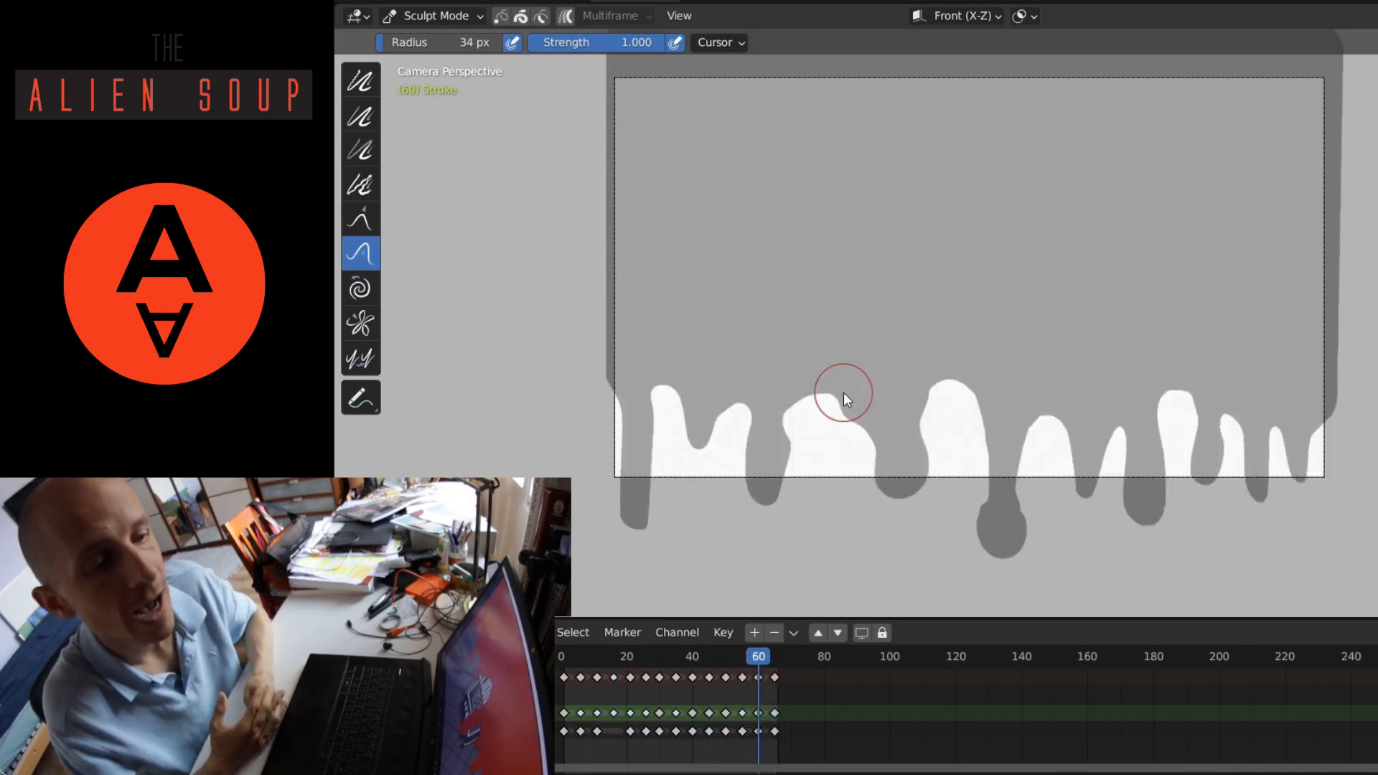
# Set the Push brush radius to 63 px and lower the top of the gap left of the central drip at frame 60.
pyautogui.press('Down')
pyautogui.press('Down')
pyautogui.press('Up')
pyautogui.press('Up')
pyautogui.press('f')
pyautogui.click(964, 420)
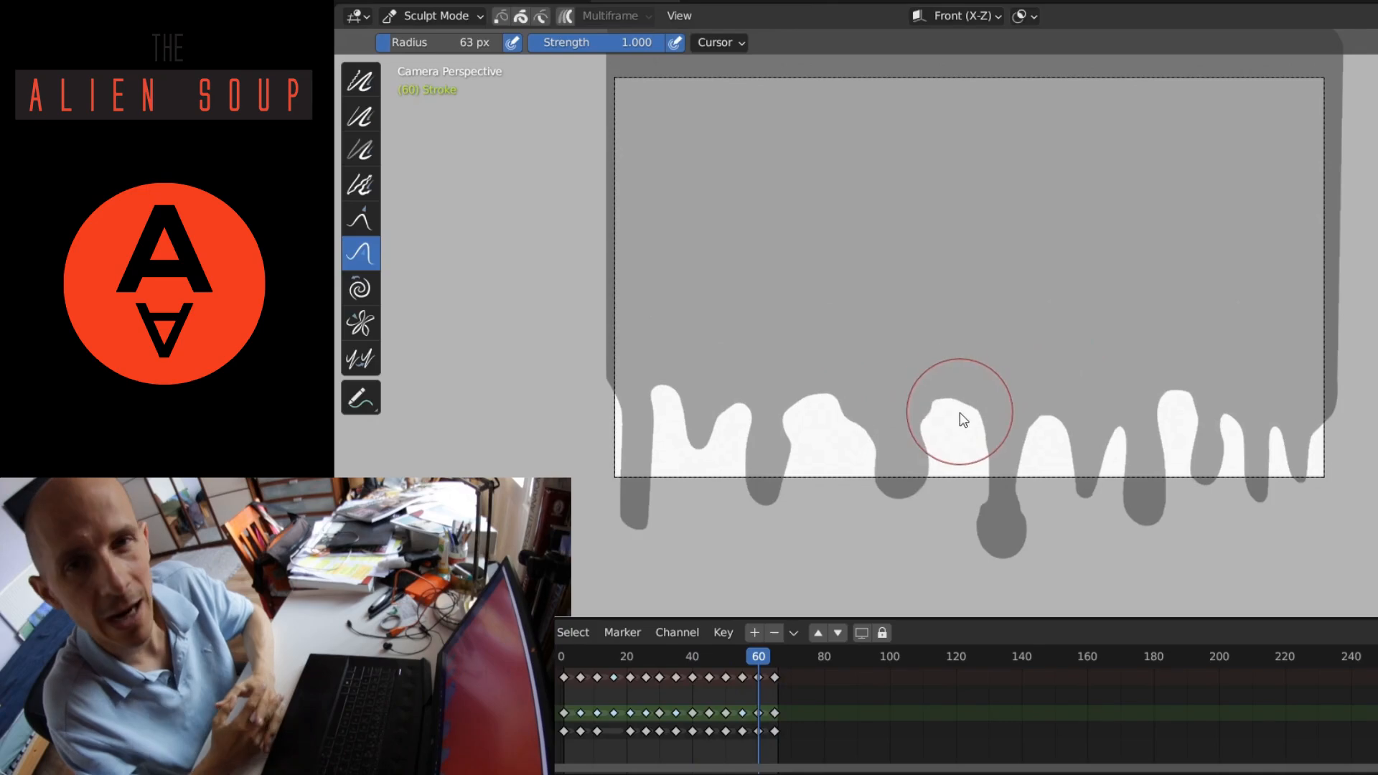
# Review the animation in playback and move the last keyframes of the Lines and Fills layers to frame 70.
pyautogui.press('space')
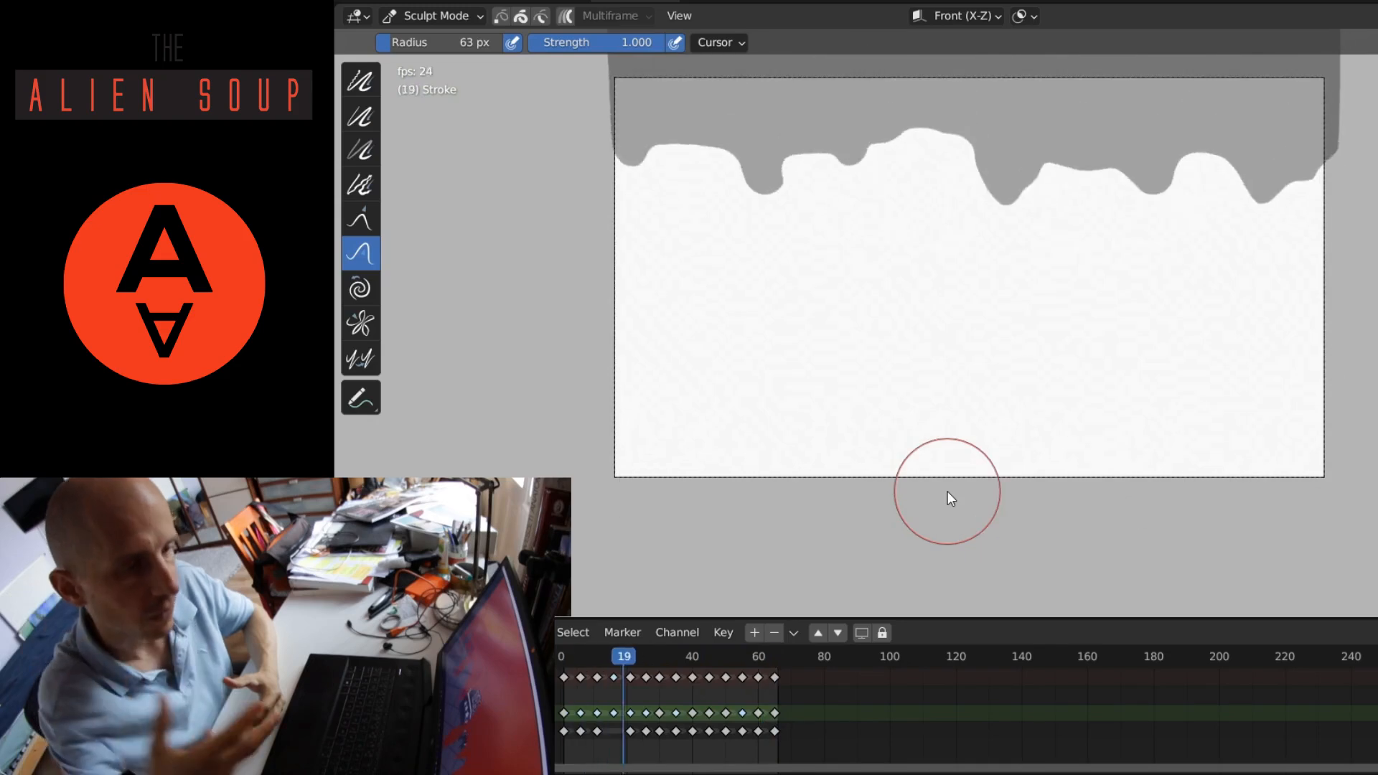
pyautogui.press('space')
pyautogui.click(639, 661)
pyautogui.moveTo(639, 660)
pyautogui.mouseDown()
pyautogui.moveTo(777, 656)
pyautogui.moveTo(738, 658)
pyautogui.moveTo(802, 678)
pyautogui.mouseUp()
pyautogui.moveTo(770, 658); pyautogui.dragTo(763, 663)
pyautogui.press('space')
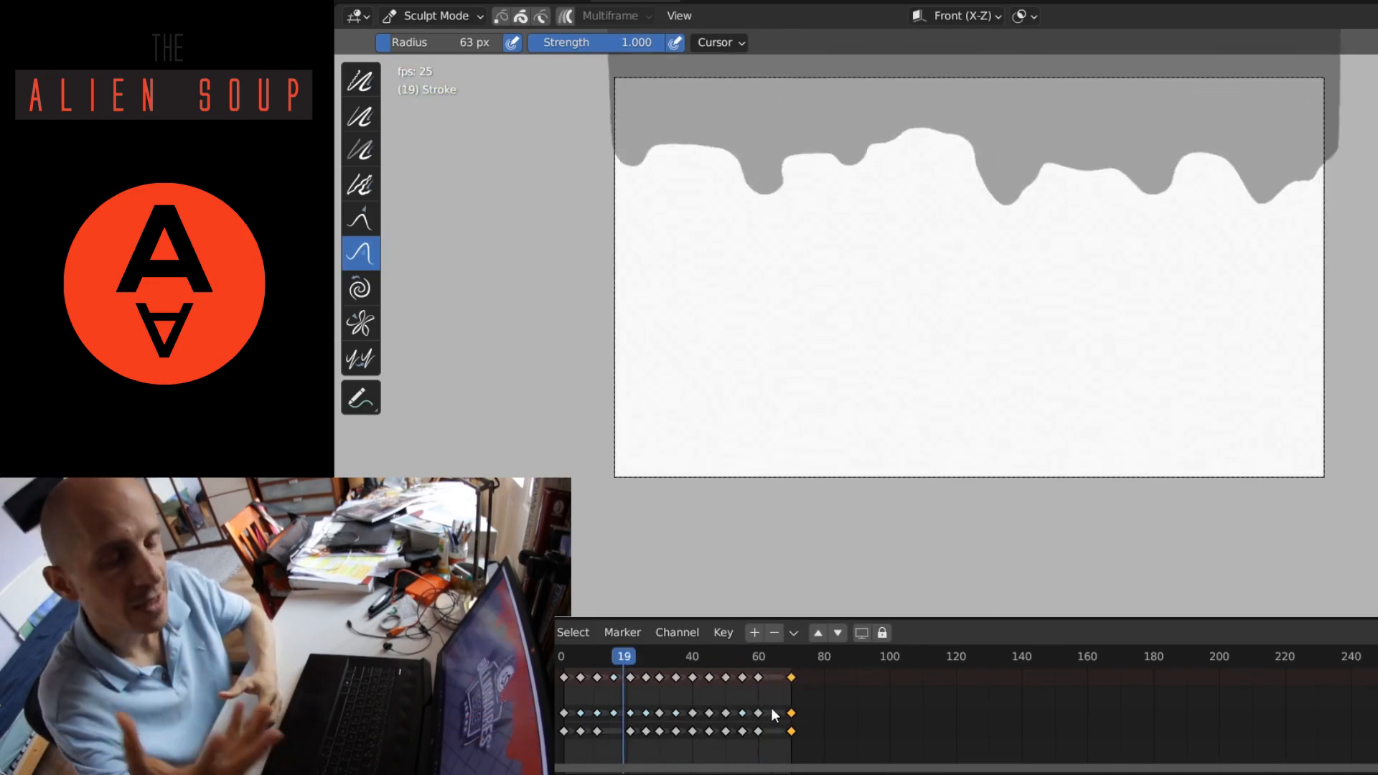
# Generate an in-between drawing at frame 65 with Interpolate Sequence at a step of 5 and return to Sculpt Mode.
pyautogui.press('space')
pyautogui.moveTo(774, 660)
pyautogui.mouseDown()
pyautogui.moveTo(837, 660)
pyautogui.moveTo(775, 660)
pyautogui.mouseUp()
pyautogui.press('Tab')
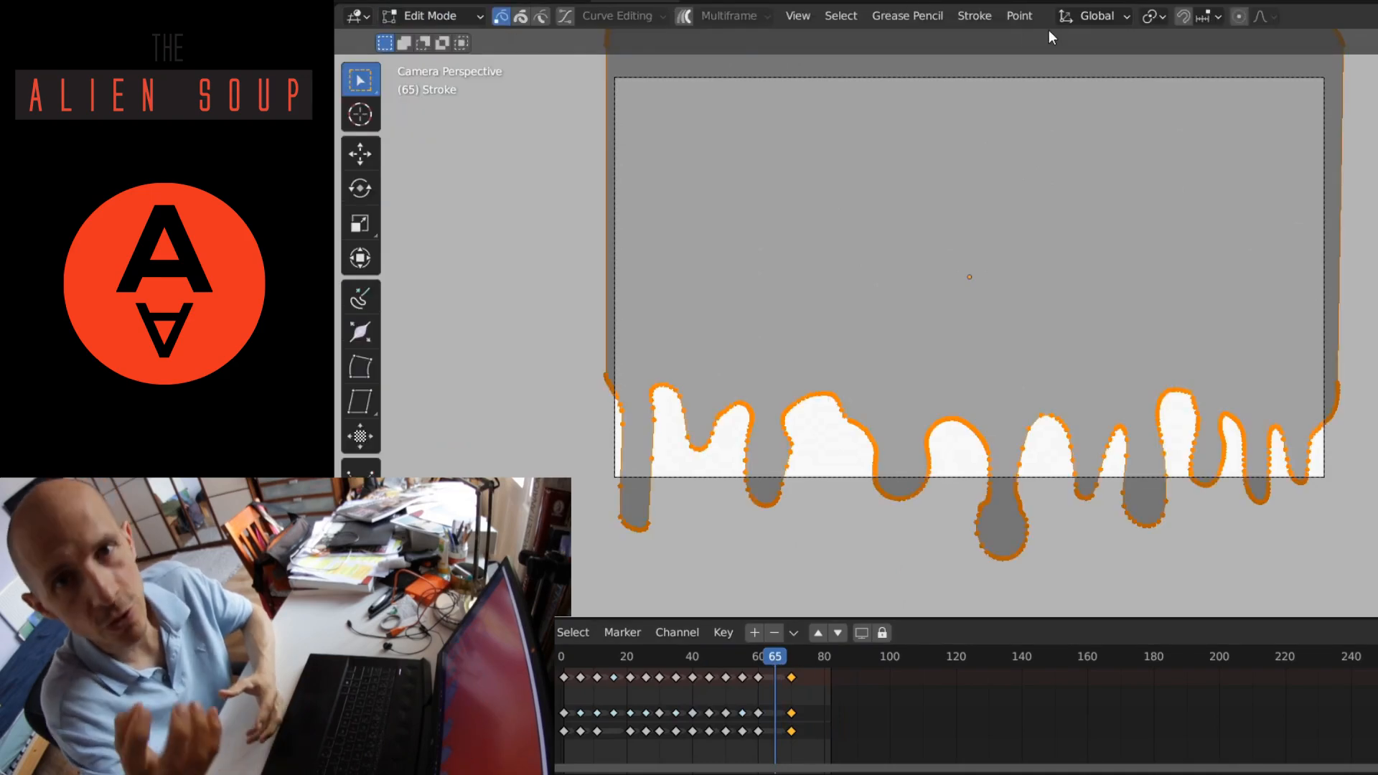
pyautogui.click(907, 15)
pyautogui.click(993, 163)
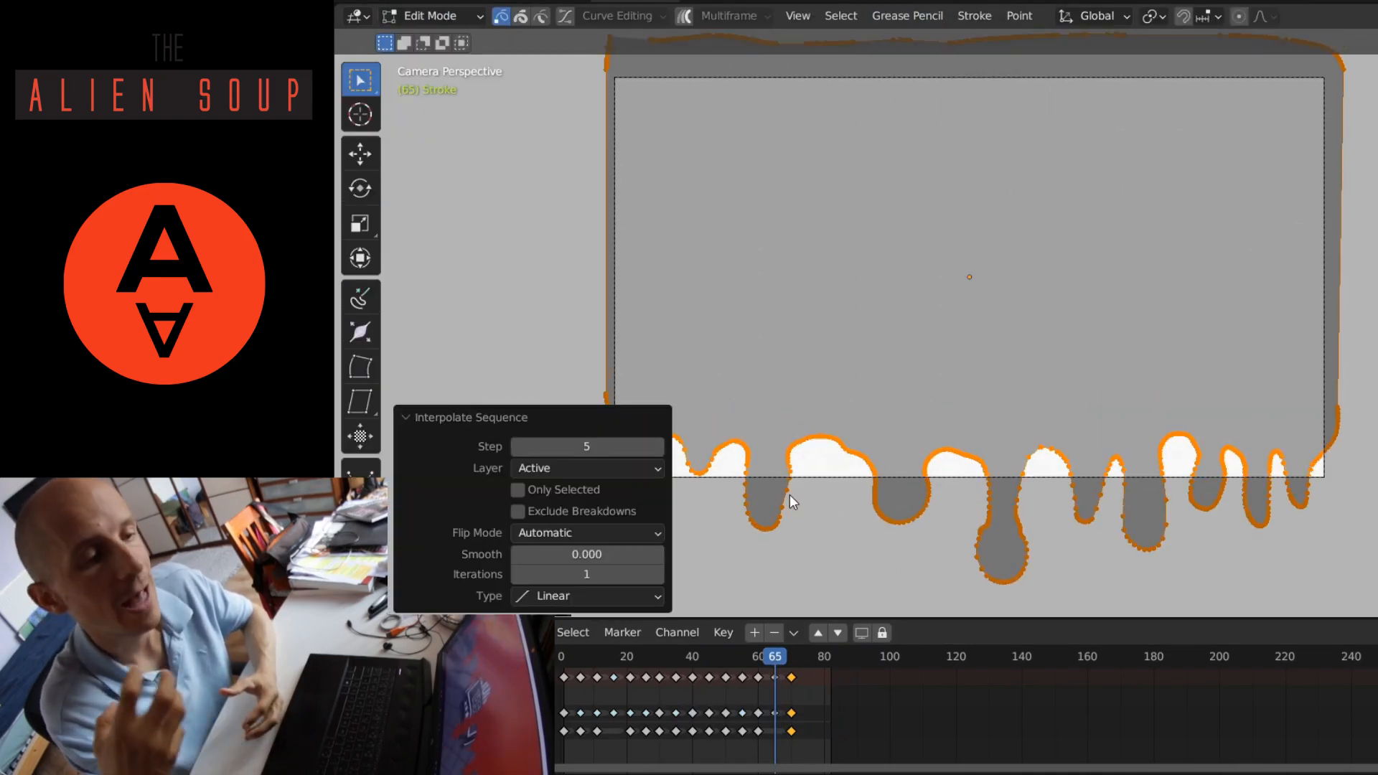
pyautogui.press('Tab')
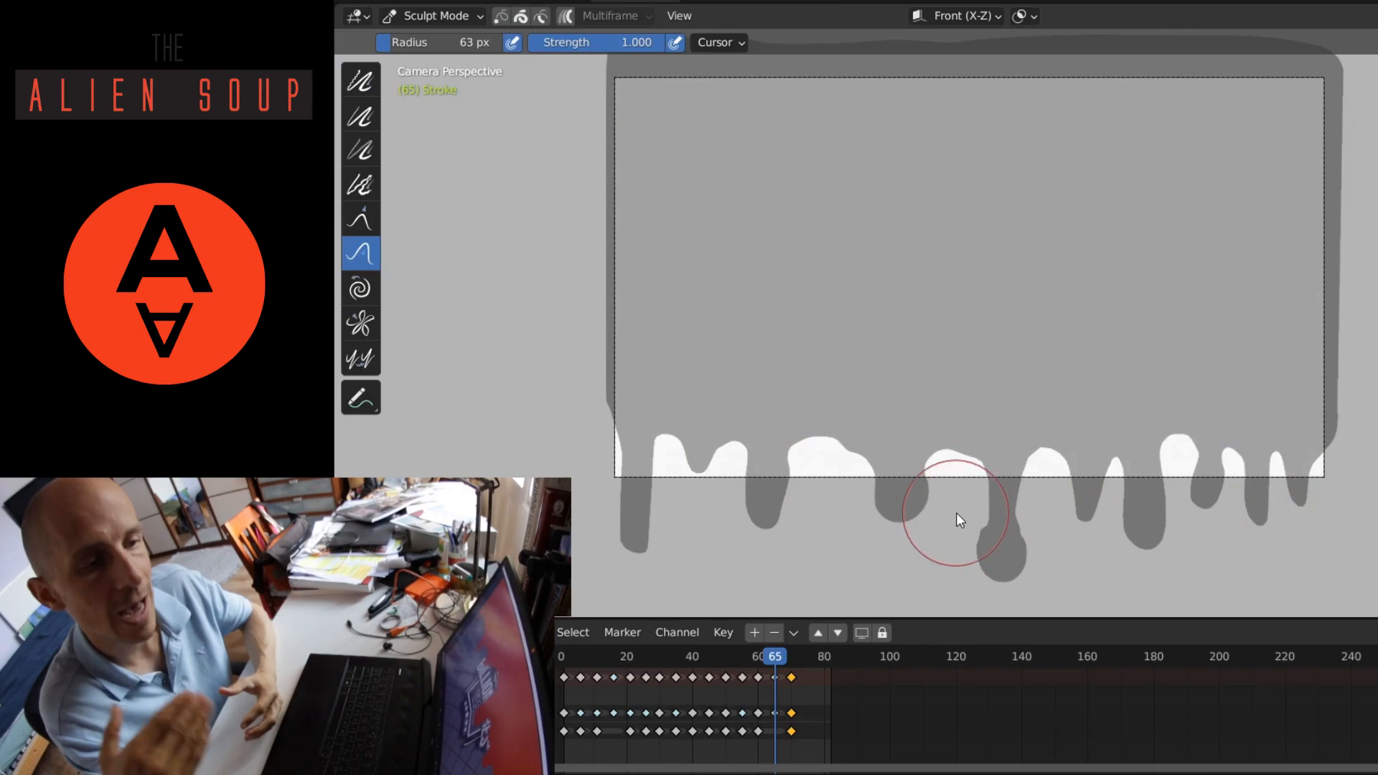
# Compare the drip and gap shapes across the final keyframes around frames 55 to 65.
pyautogui.press('Left')
pyautogui.press('Left')
pyautogui.press('Left')
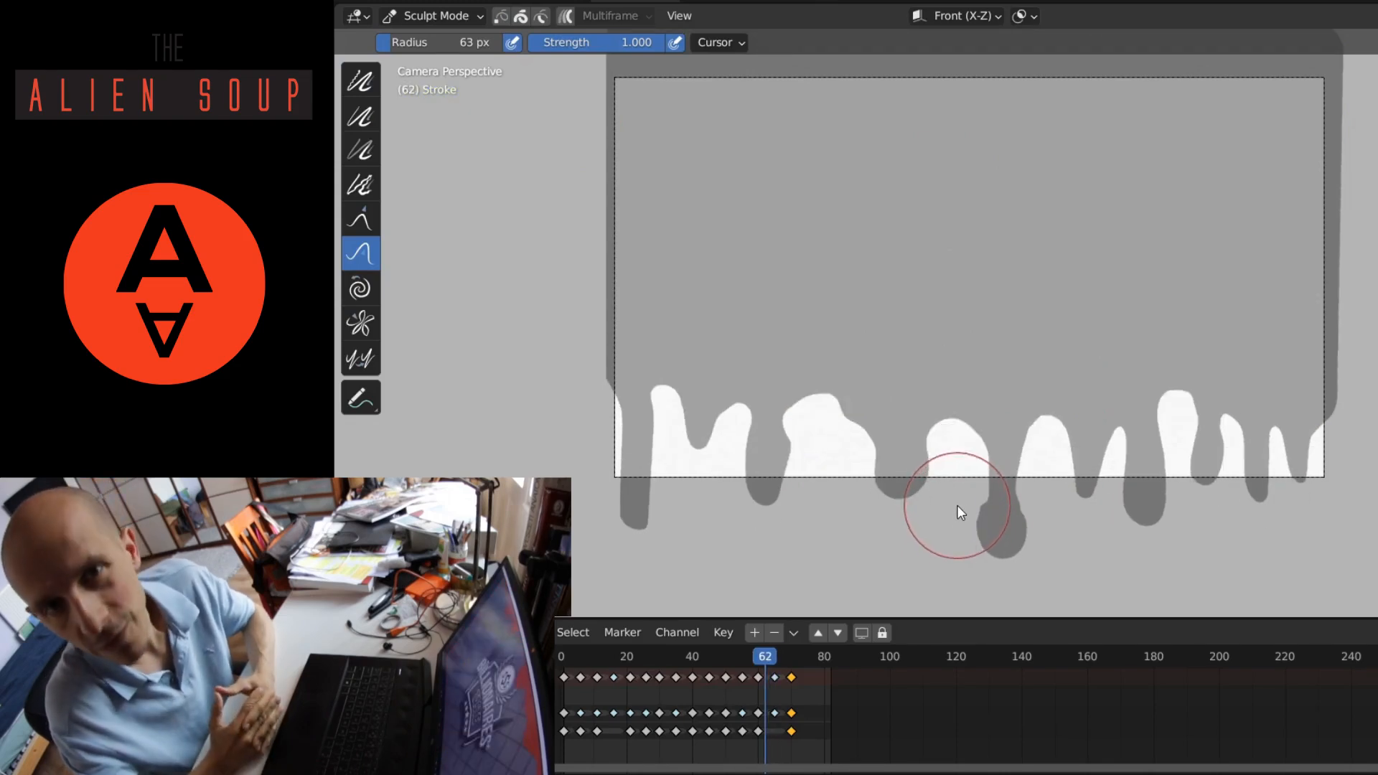
pyautogui.press('Left')
pyautogui.press('Left')
pyautogui.press('Right')
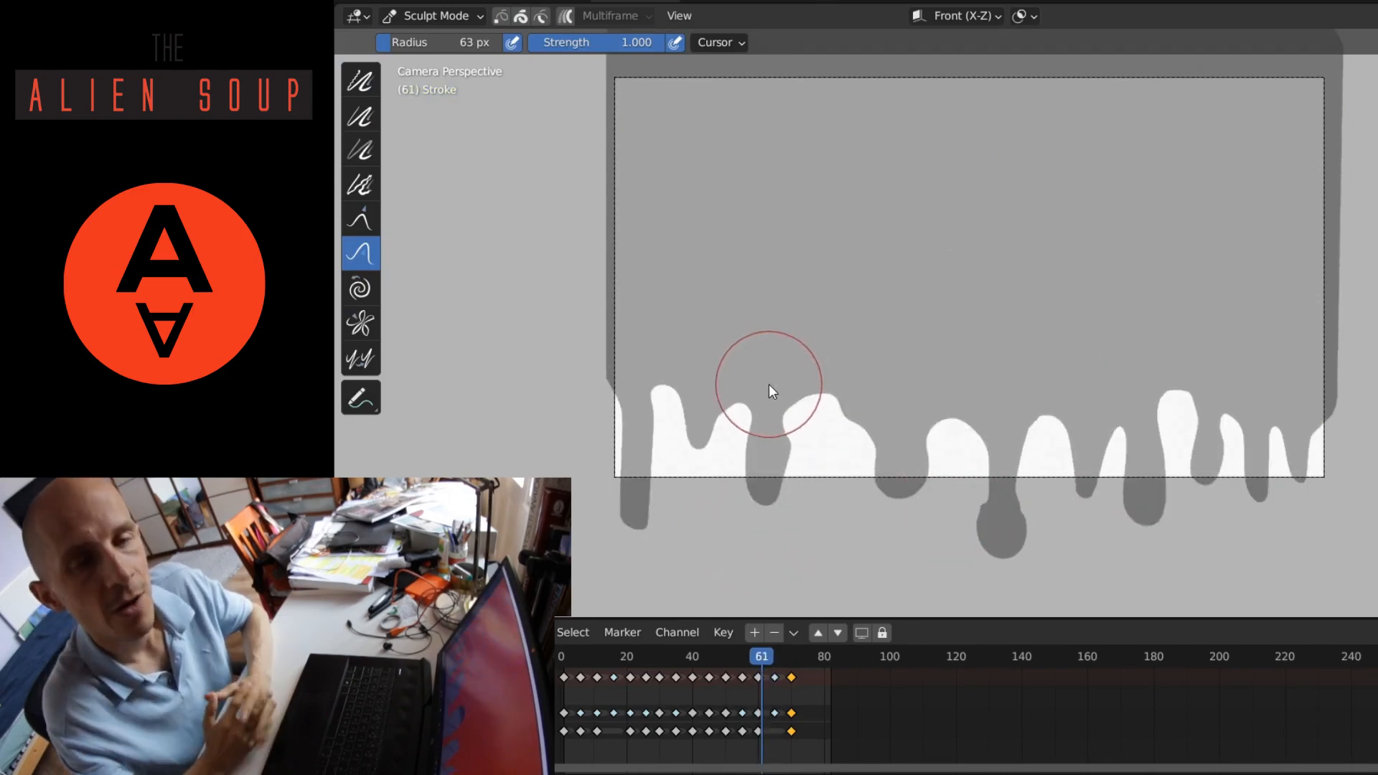
pyautogui.click(469, 18)
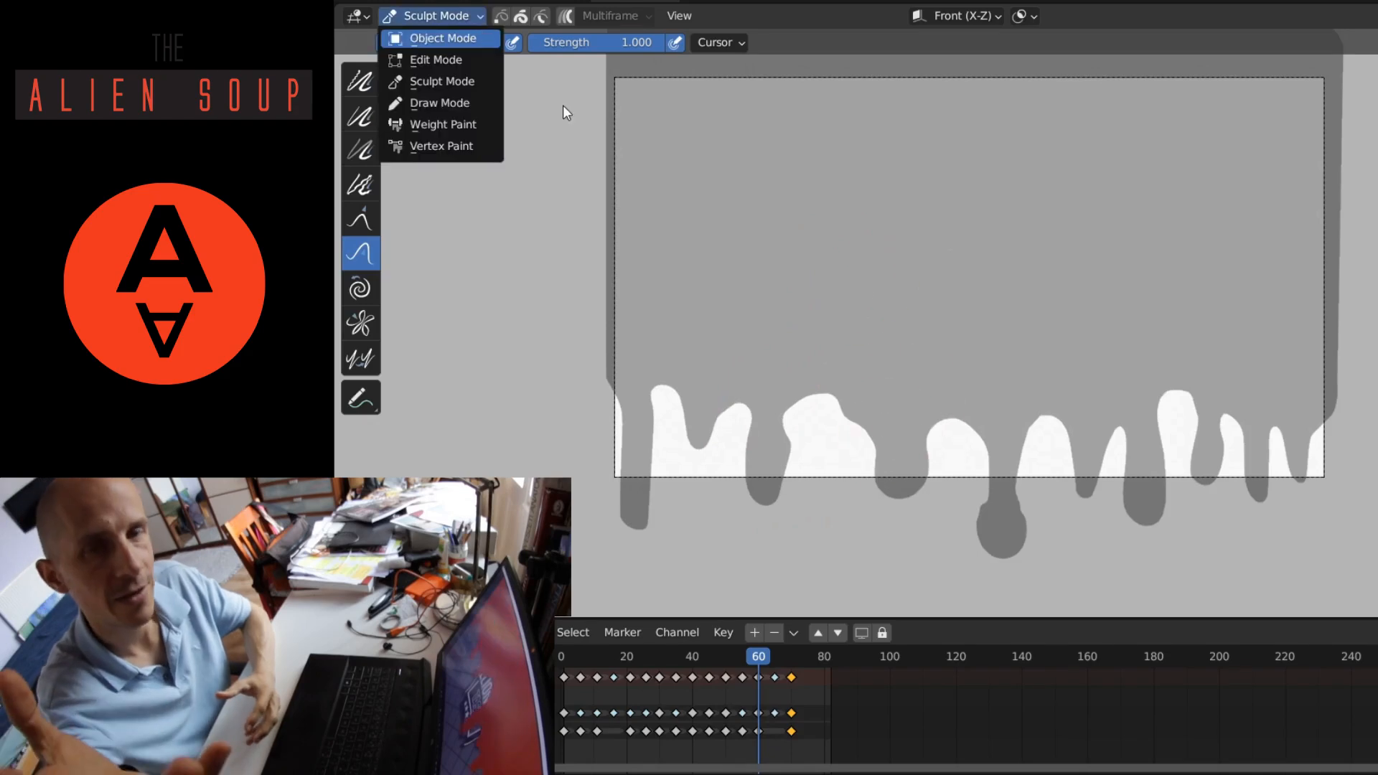
pyautogui.moveTo(756, 657); pyautogui.dragTo(748, 658)
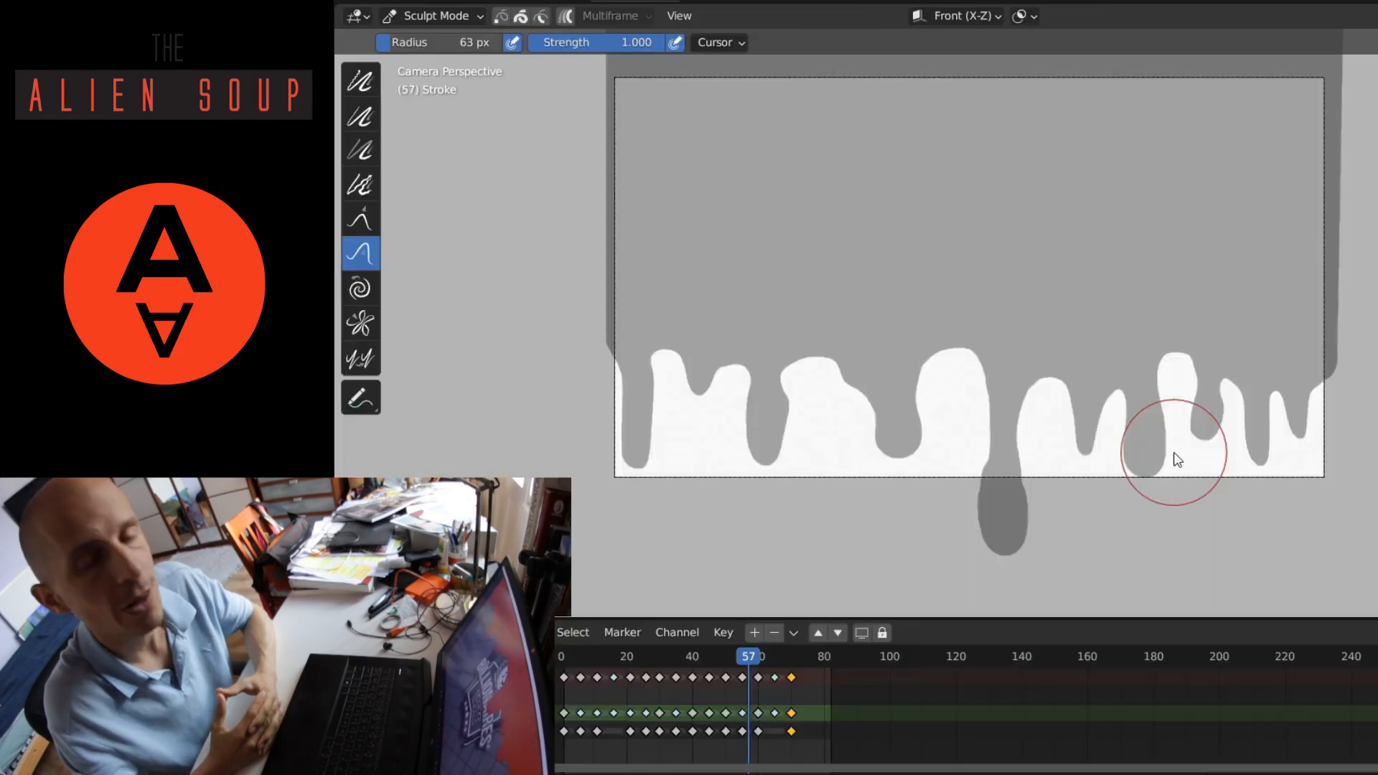
pyautogui.press('Up')
pyautogui.press('Up')
pyautogui.press('Down')
pyautogui.press('Up')
pyautogui.press('Down')
pyautogui.press('Down')
pyautogui.press('Up')
pyautogui.press('Up')
pyautogui.press('Up')
pyautogui.press('Down')
pyautogui.press('Down')
pyautogui.press('Down')
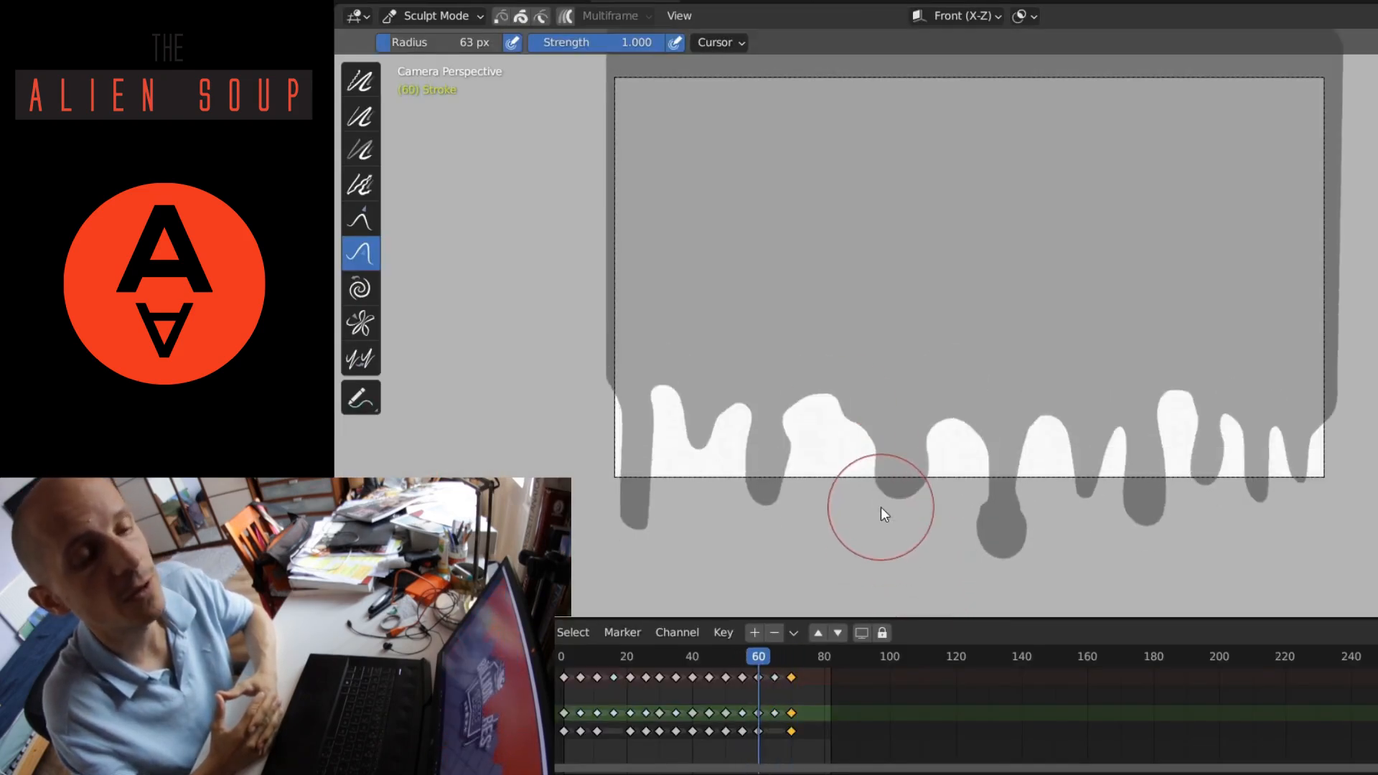
# Narrow the gap left of the central drip at frame 65 and adjust the neighbouring drip's edge at frame 70 with the Push brush.
pyautogui.press('Up')
pyautogui.press('Up')
pyautogui.press('Down')
pyautogui.press('Up')
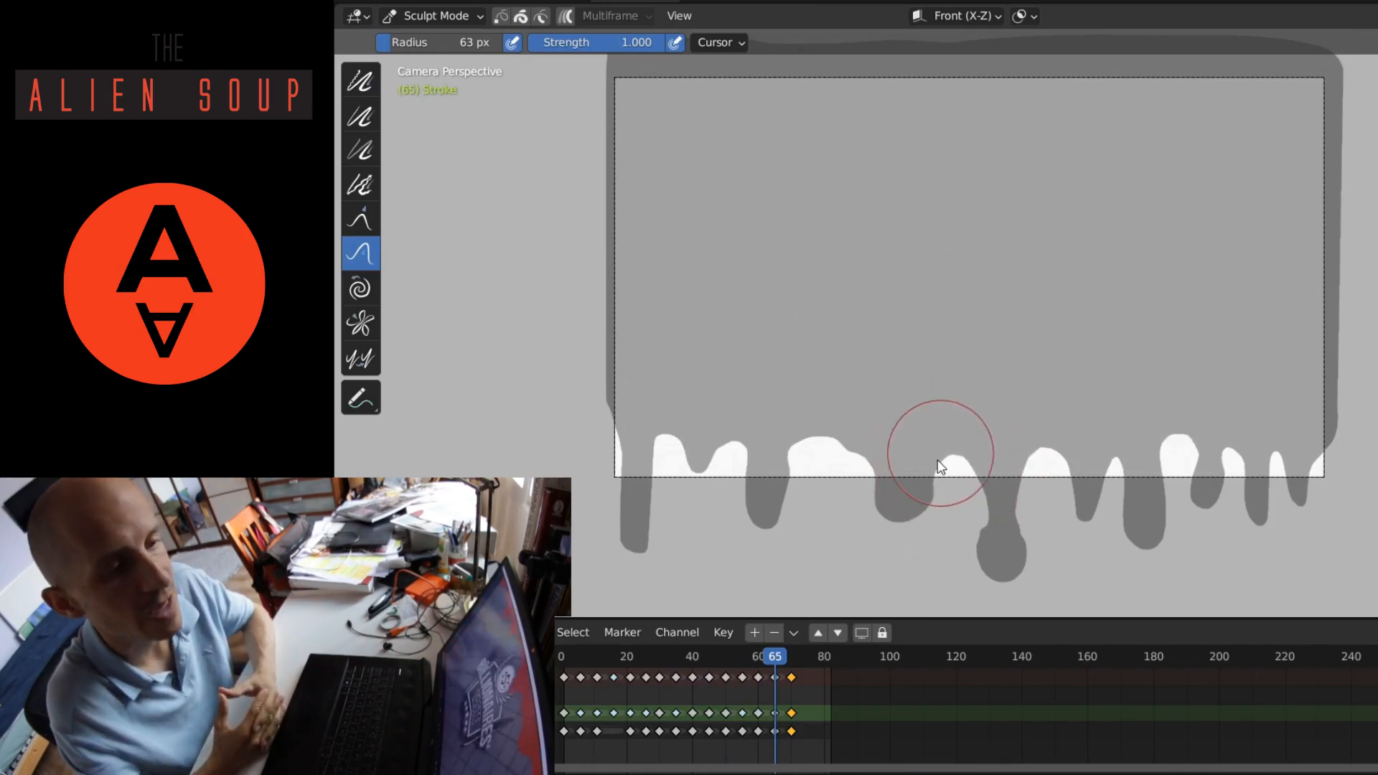
pyautogui.press('Up')
pyautogui.press('Down')
pyautogui.press('Down')
pyautogui.press('Up')
pyautogui.press('Up')
pyautogui.press('Down')
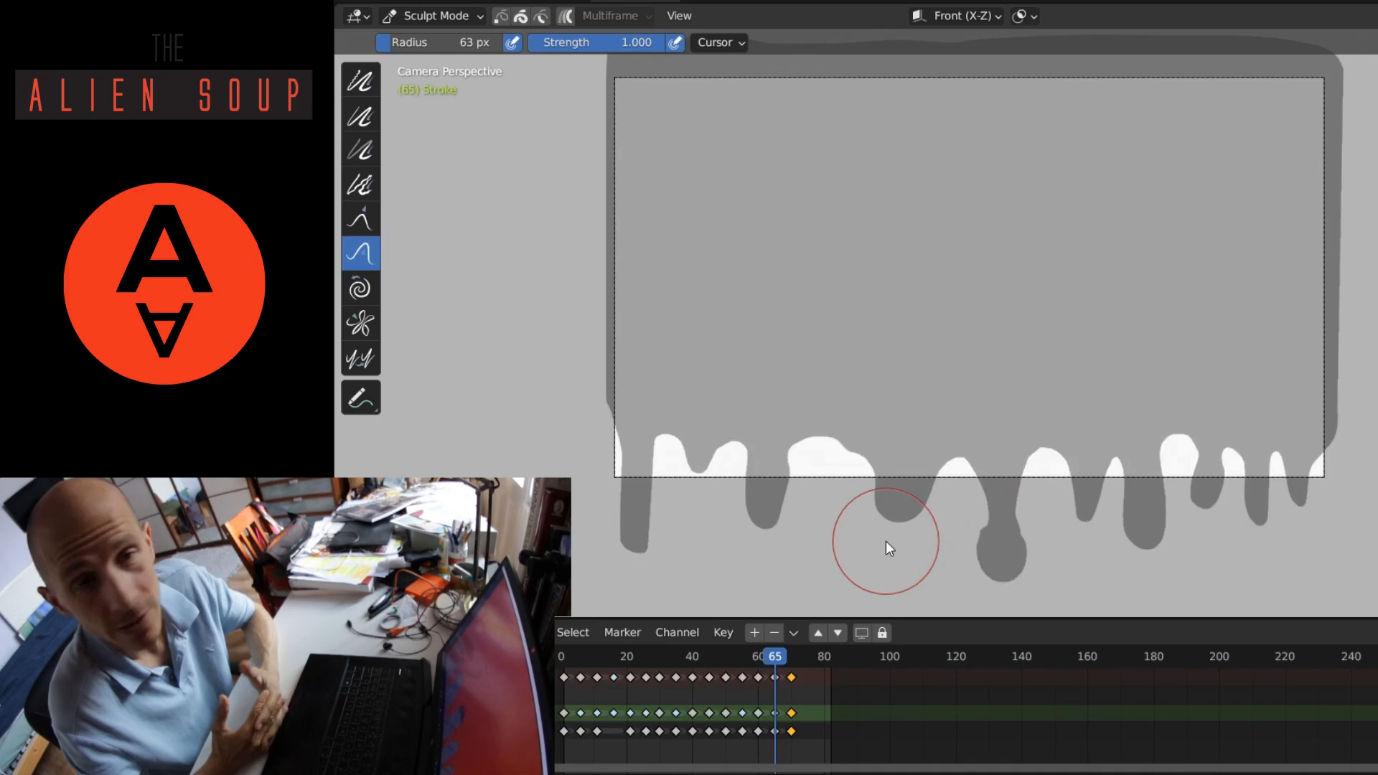
pyautogui.press('Up')
pyautogui.moveTo(923, 545); pyautogui.dragTo(936, 495)
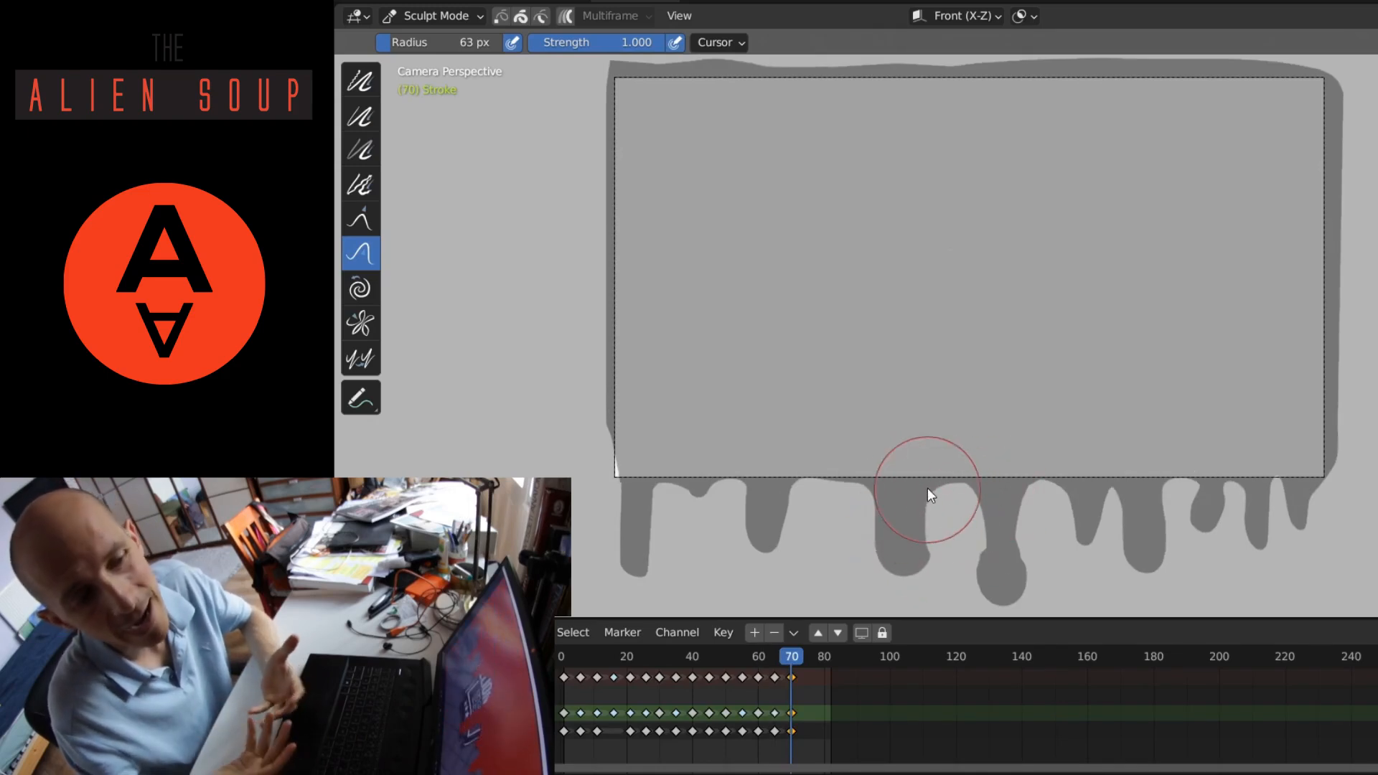
# Set the Push brush radius to 43 px and lengthen the small second drip from the left at frame 50.
pyautogui.moveTo(779, 657); pyautogui.dragTo(715, 657)
pyautogui.press('Up')
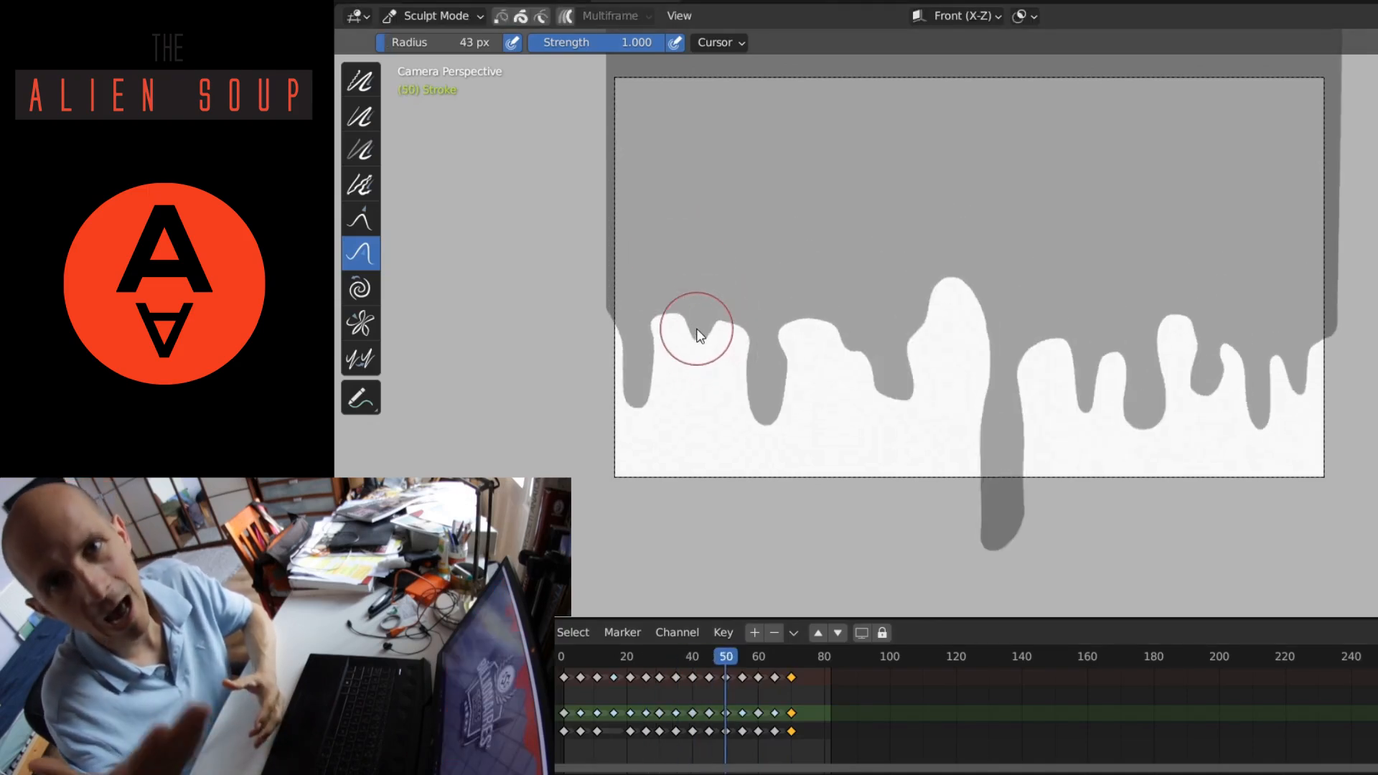
pyautogui.press('Down')
pyautogui.press('Up')
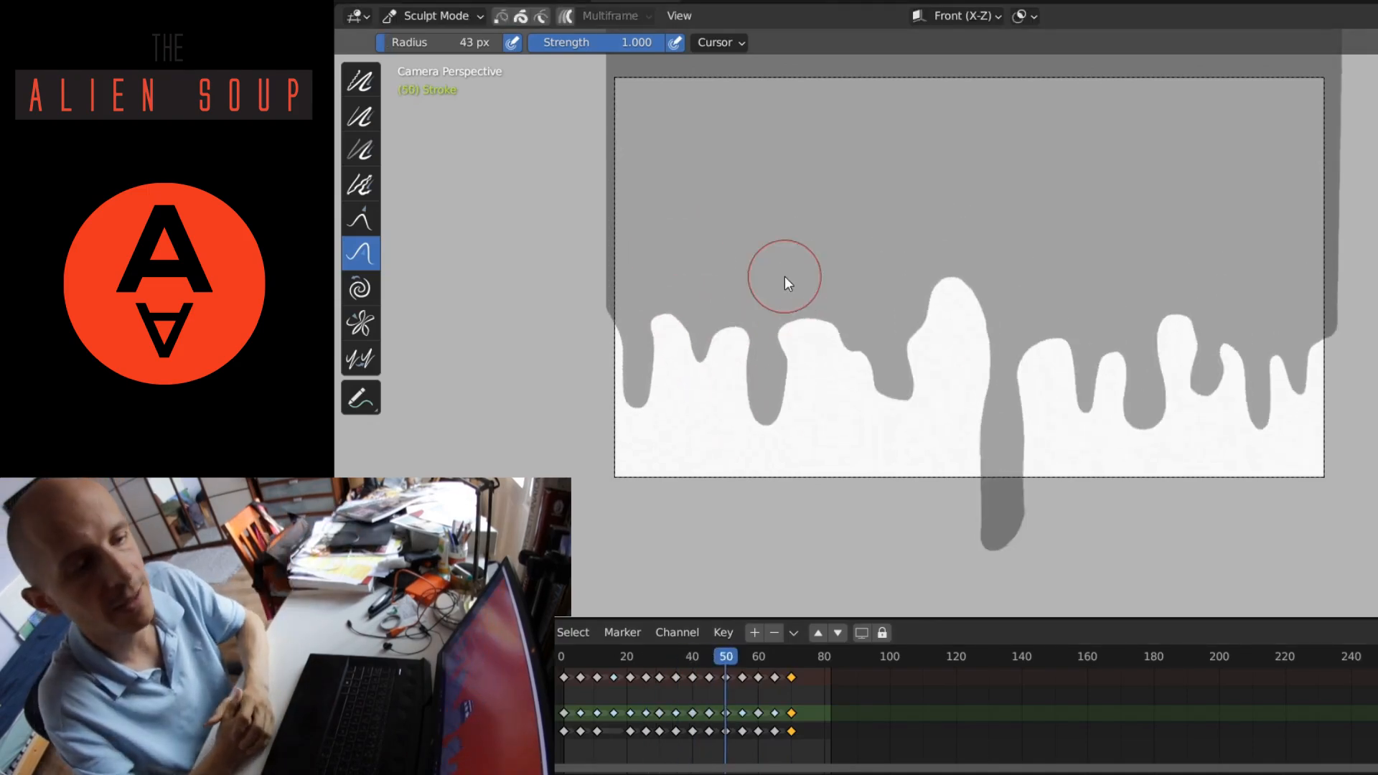
# Lengthen the small second drip from the left at frames 55 and 60, alternating the Push and Pinch brushes to shape its tip.
pyautogui.press('Up')
pyautogui.click(361, 323)
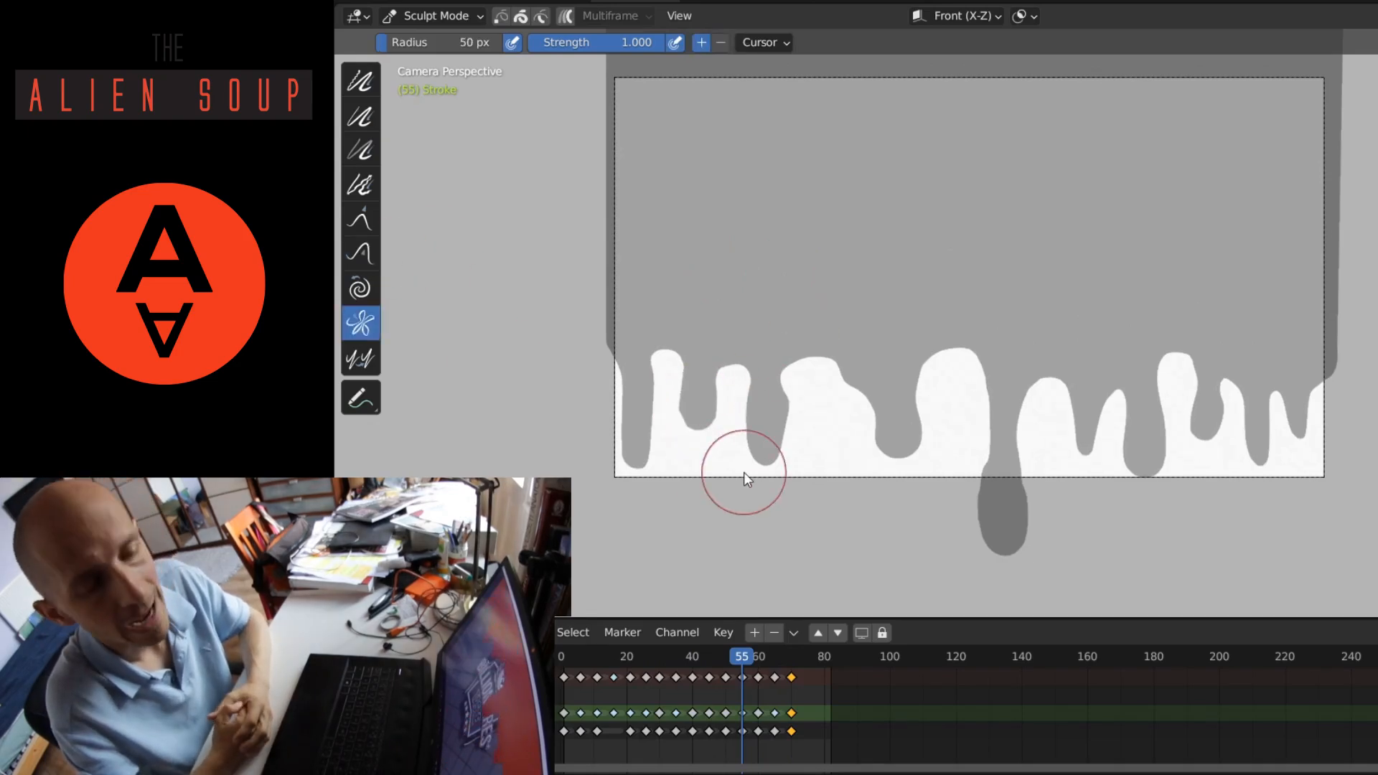
pyautogui.press('Up')
pyautogui.click(361, 253)
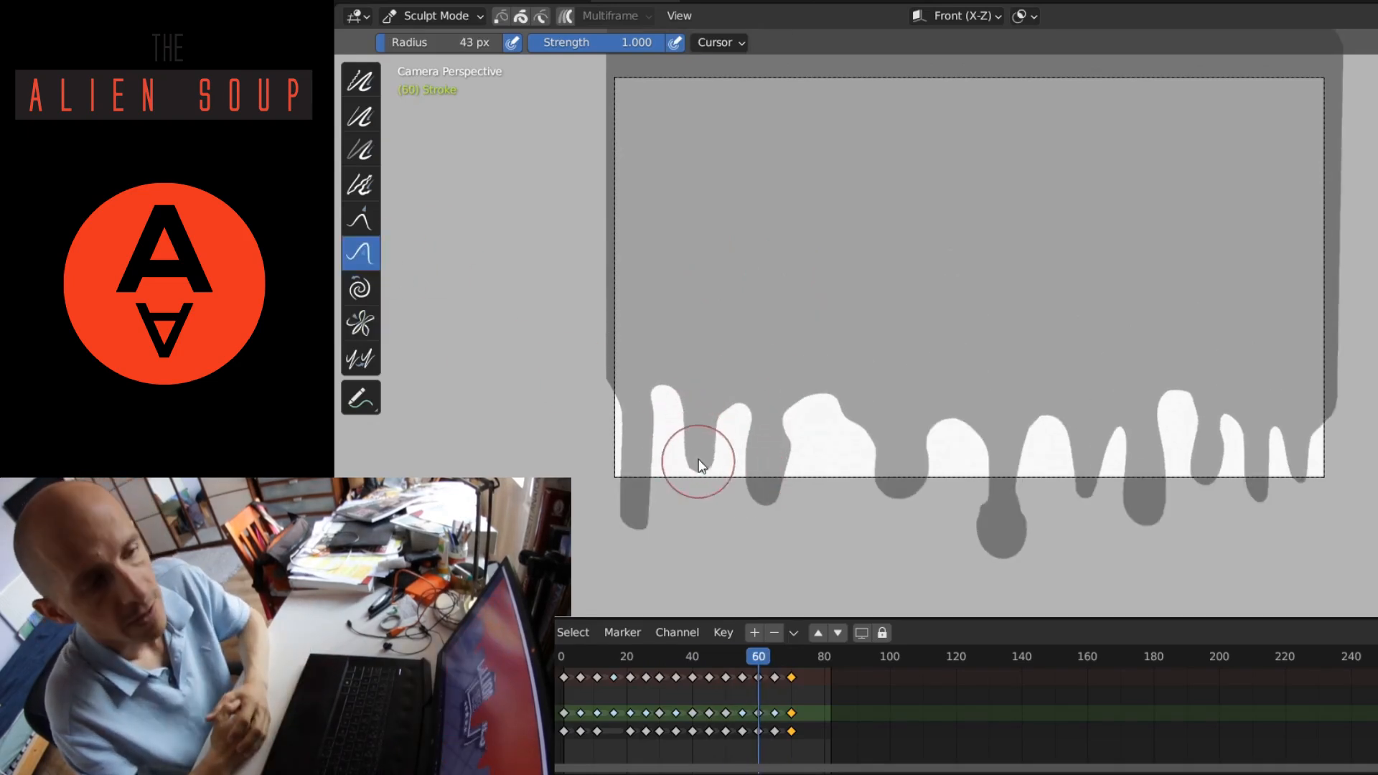
pyautogui.click(360, 323)
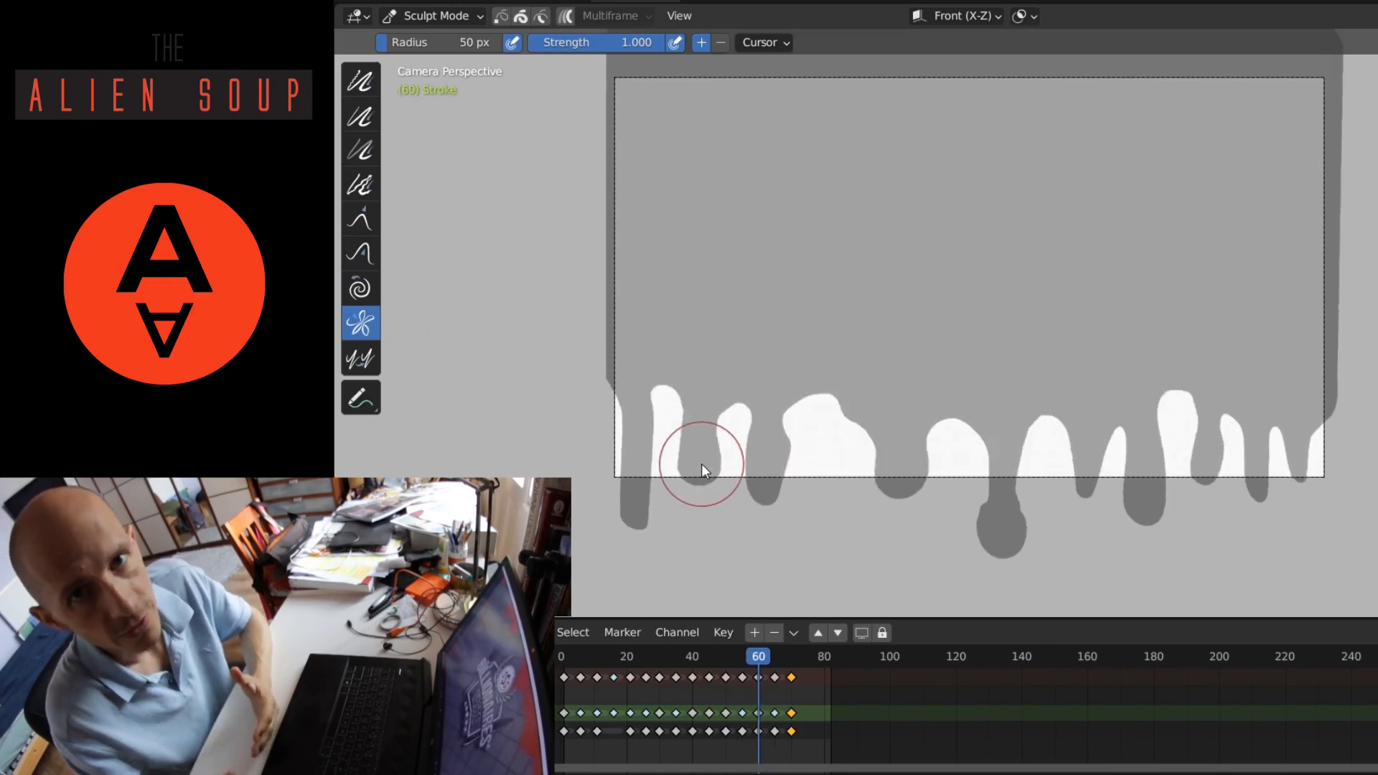
# Lengthen the small second drip from the left at frame 65 with the Push brush.
pyautogui.press('Up')
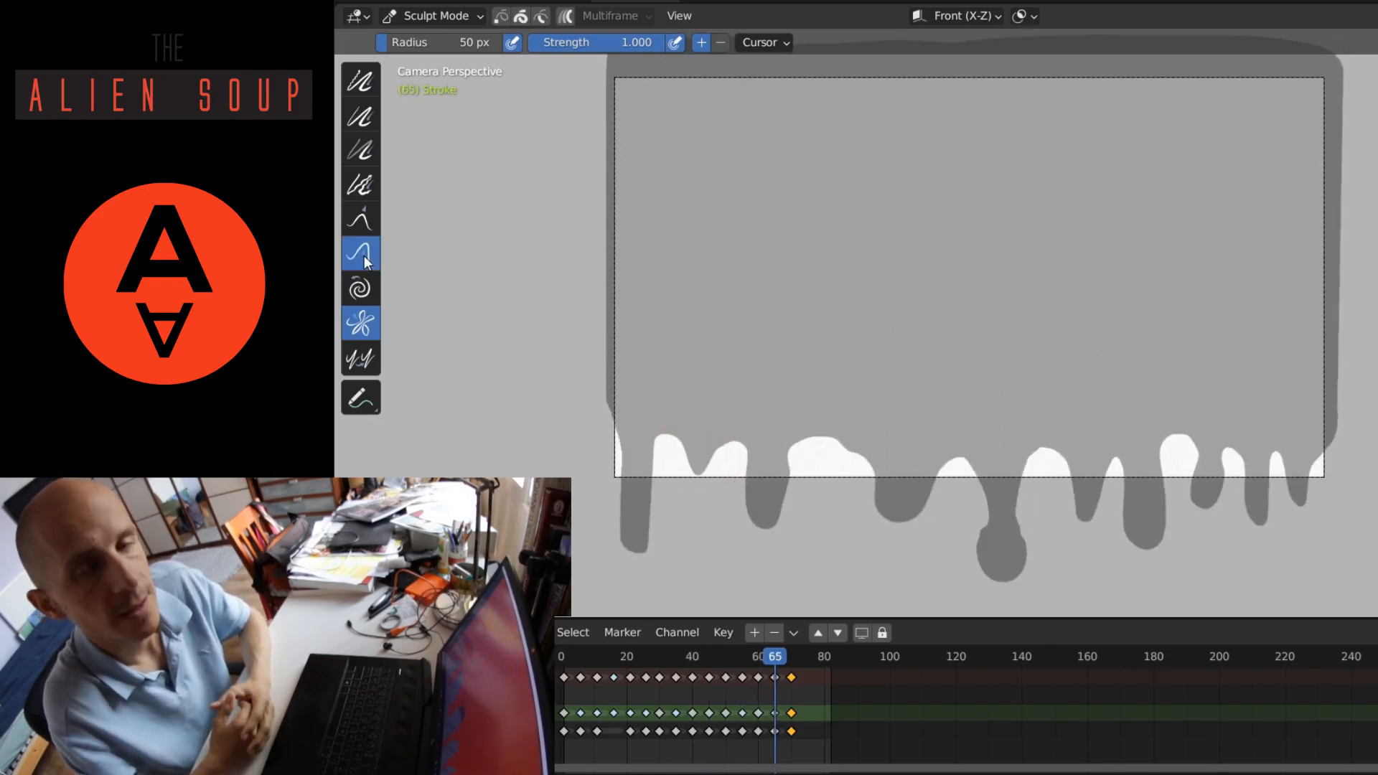
pyautogui.click(361, 255)
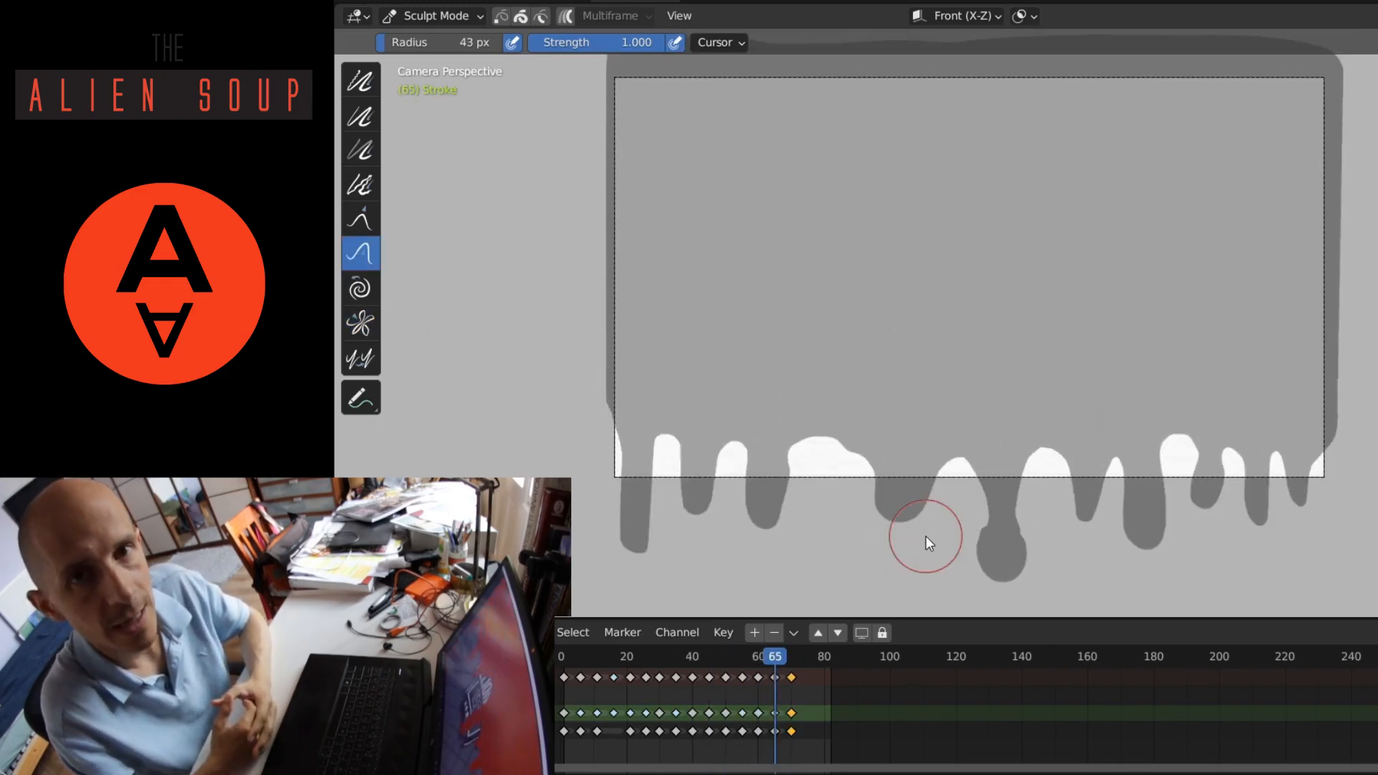
pyautogui.press('Down')
pyautogui.press('Up')
pyautogui.press('Up')
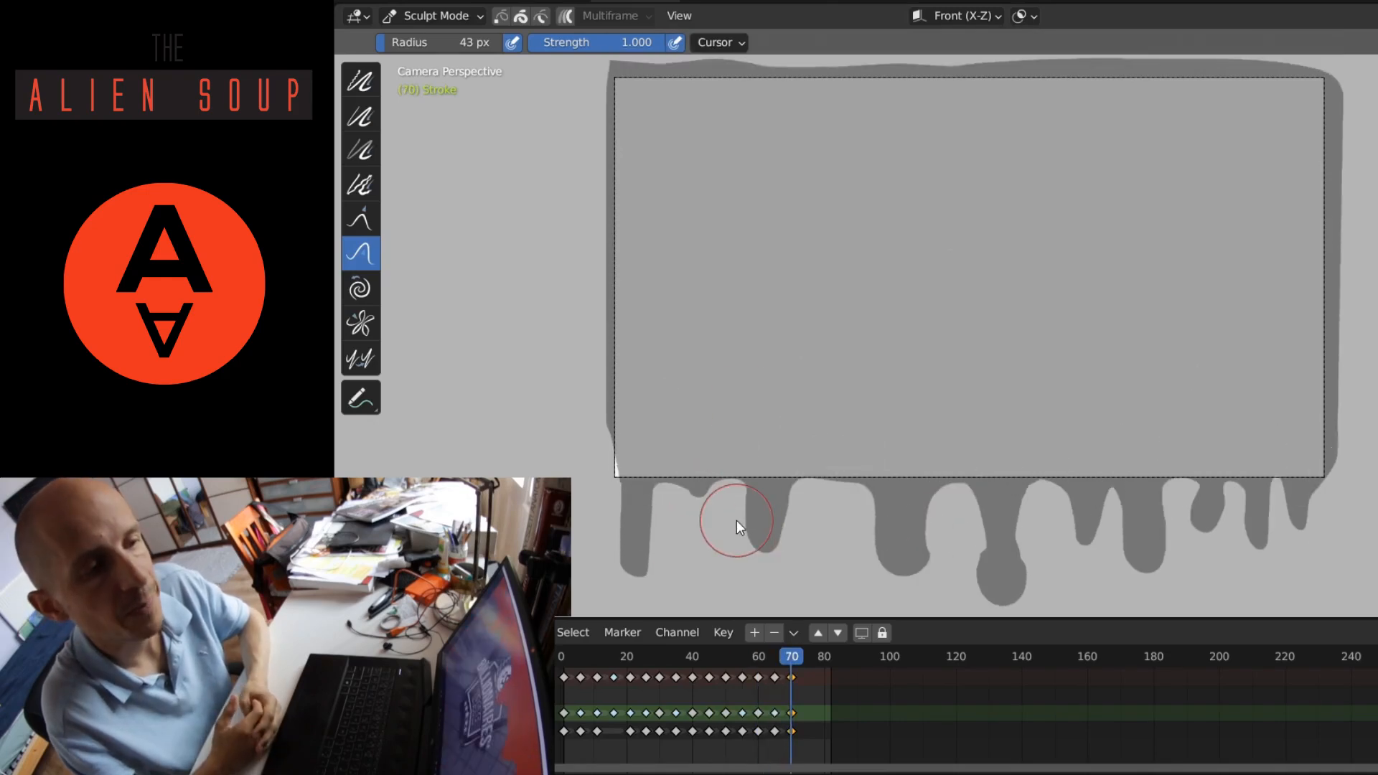
# Play back the drips and lengthen the small second drip's tip at frame 50 with the Push brush.
pyautogui.press('space')
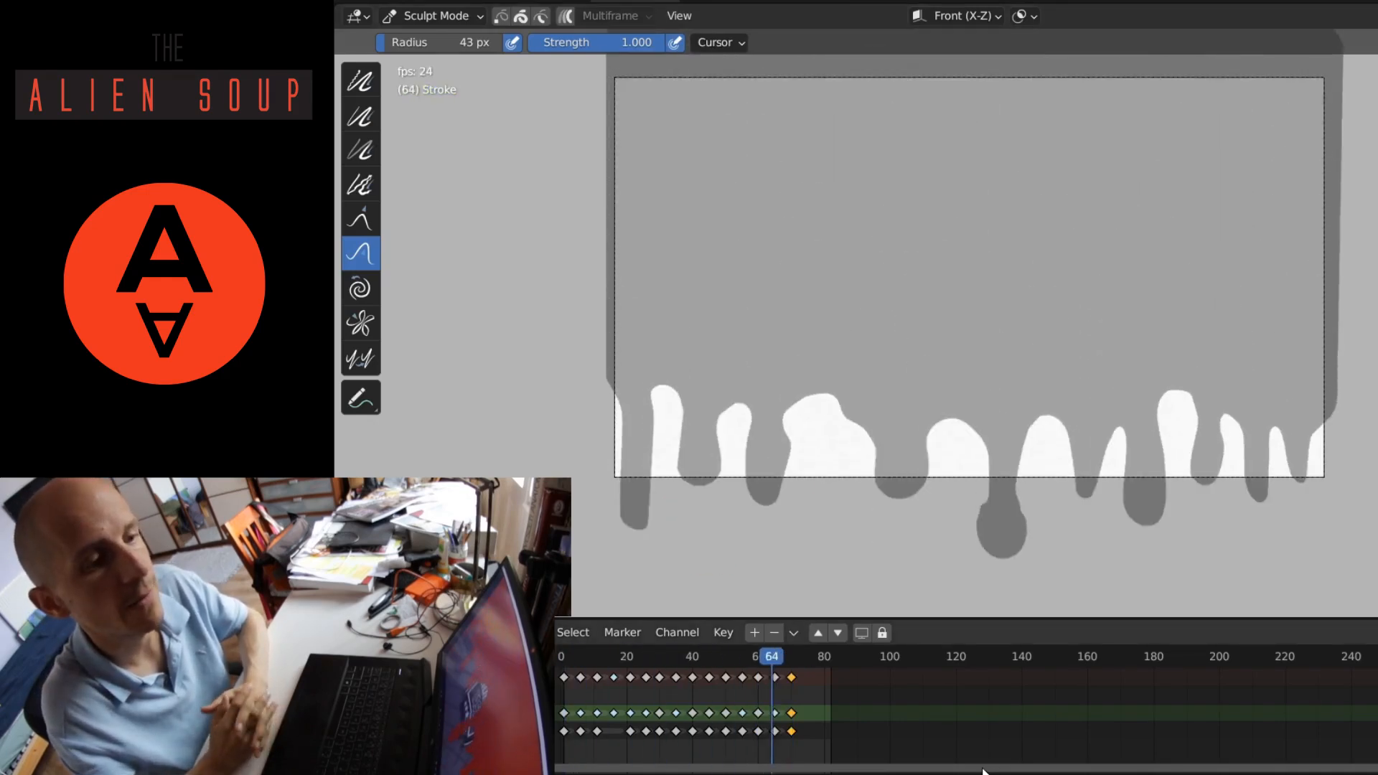
pyautogui.press('space')
pyautogui.moveTo(564, 665); pyautogui.dragTo(734, 665)
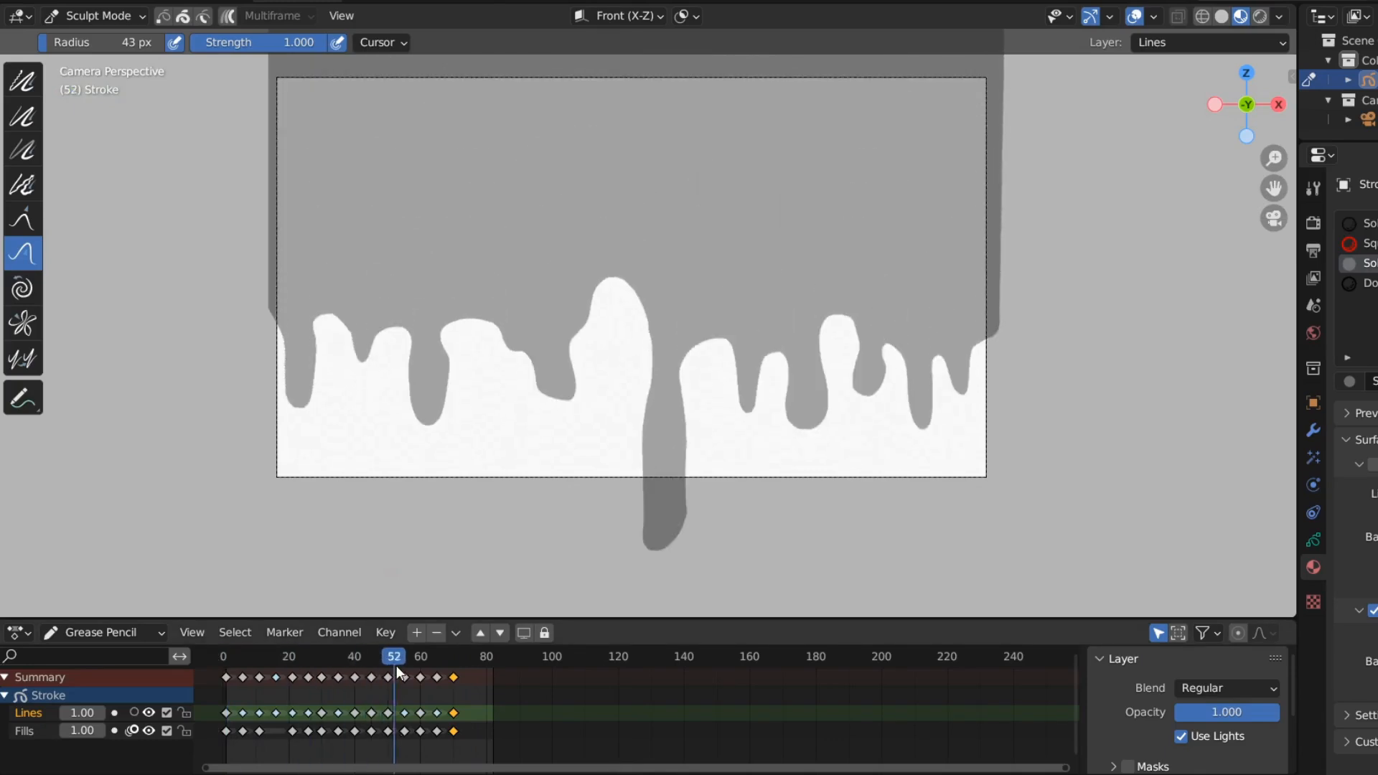
pyautogui.moveTo(402, 665)
pyautogui.mouseDown()
pyautogui.moveTo(372, 668)
pyautogui.moveTo(387, 667)
pyautogui.mouseUp()
pyautogui.click(17, 321)
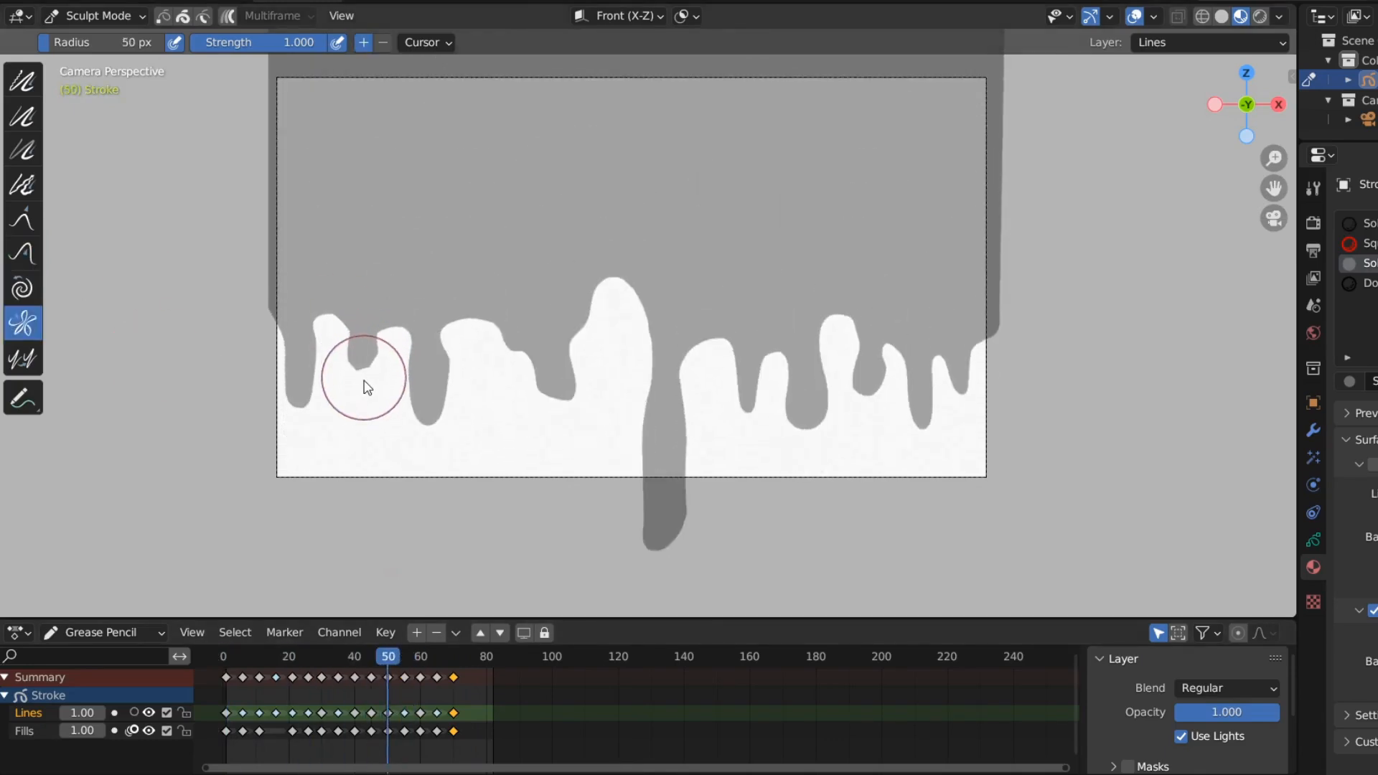
pyautogui.click(27, 249)
pyautogui.moveTo(368, 363); pyautogui.dragTo(365, 379)
pyautogui.press('Down')
pyautogui.press('Up')
pyautogui.press('Up')
pyautogui.press('Down')
# In Edit Mode, subdivide the outline points of the small second drip at frame 50 with 2 cuts.
pyautogui.click(122, 16)
pyautogui.click(115, 60)
pyautogui.scroll(1, 366, 403)
pyautogui.moveTo(247, 428); pyautogui.dragTo(308, 325)
pyautogui.click(641, 17)
pyautogui.click(658, 40)
pyautogui.click(320, 446)
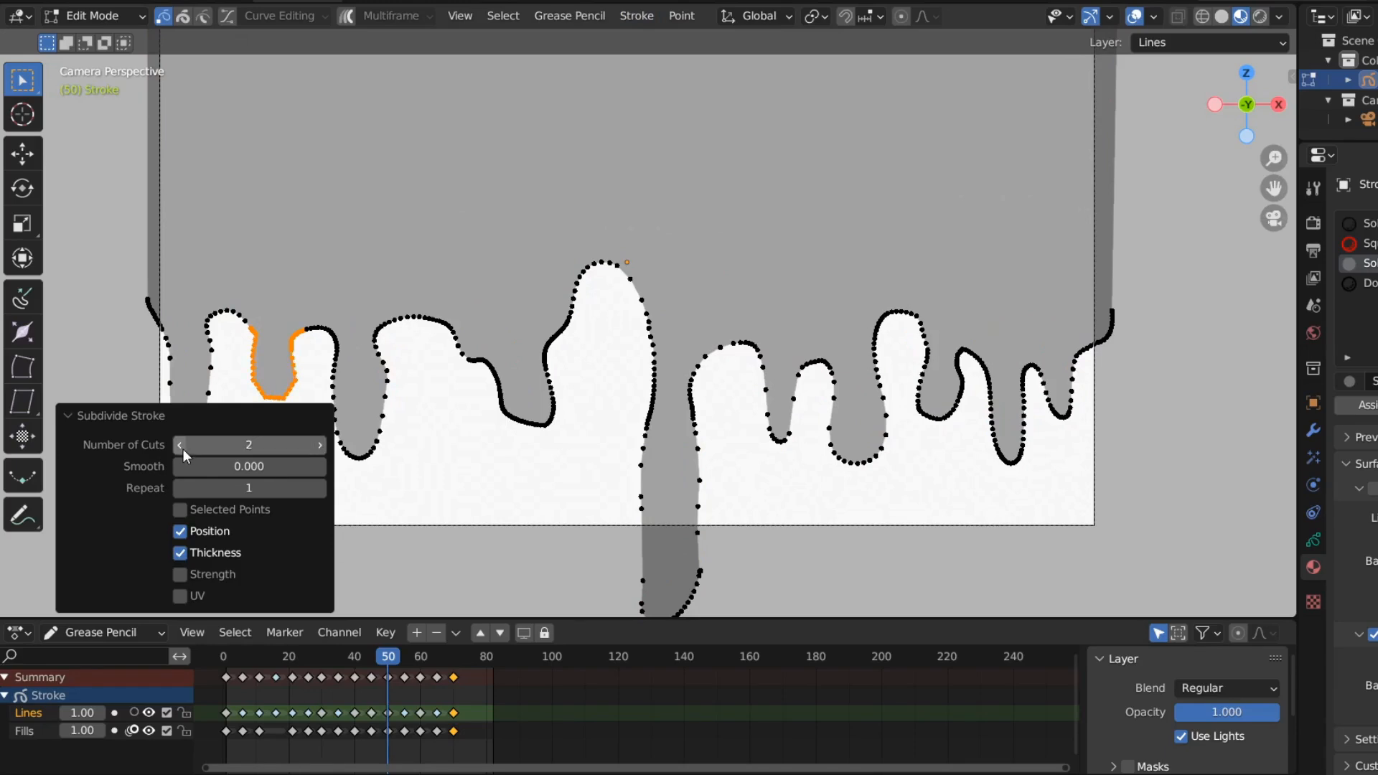
# Subdivide the outline points of the small second drip from the left at frame 55.
pyautogui.click(405, 671)
pyautogui.moveTo(243, 487)
pyautogui.mouseDown()
pyautogui.moveTo(291, 441)
pyautogui.moveTo(309, 381)
pyautogui.mouseUp()
pyautogui.click(637, 16)
pyautogui.click(671, 40)
pyautogui.click(320, 447)
pyautogui.click(323, 415)
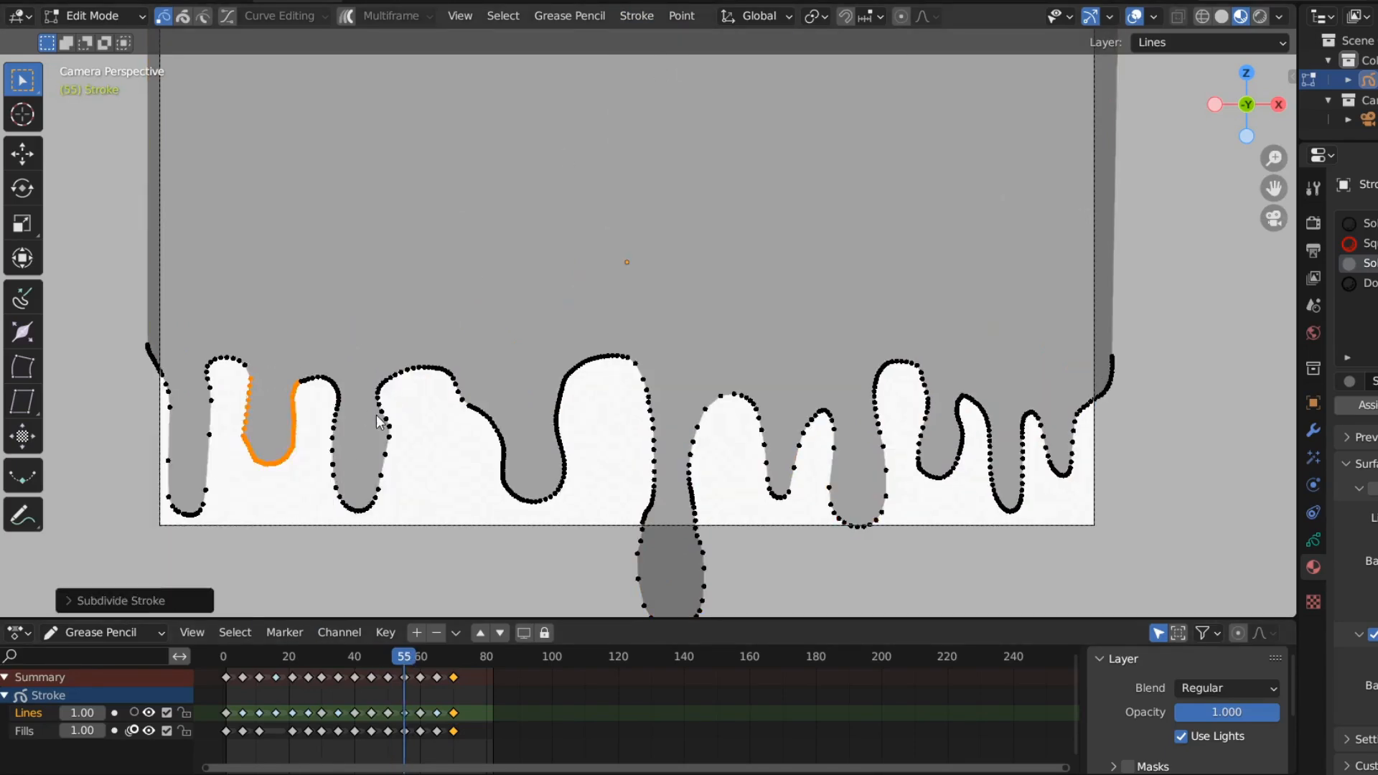
# Select the outline points of the small second drip at frame 60 and subdivide them.
pyautogui.click(421, 657)
pyautogui.moveTo(250, 567); pyautogui.dragTo(316, 427)
pyautogui.click(636, 16)
pyautogui.click(660, 39)
pyautogui.click(79, 603)
# Subdivide the left edge of the small second drip at frame 60 with 1 cut.
pyautogui.click(435, 556)
pyautogui.moveTo(238, 396); pyautogui.dragTo(255, 518)
pyautogui.click(636, 16)
pyautogui.click(661, 41)
pyautogui.click(109, 601)
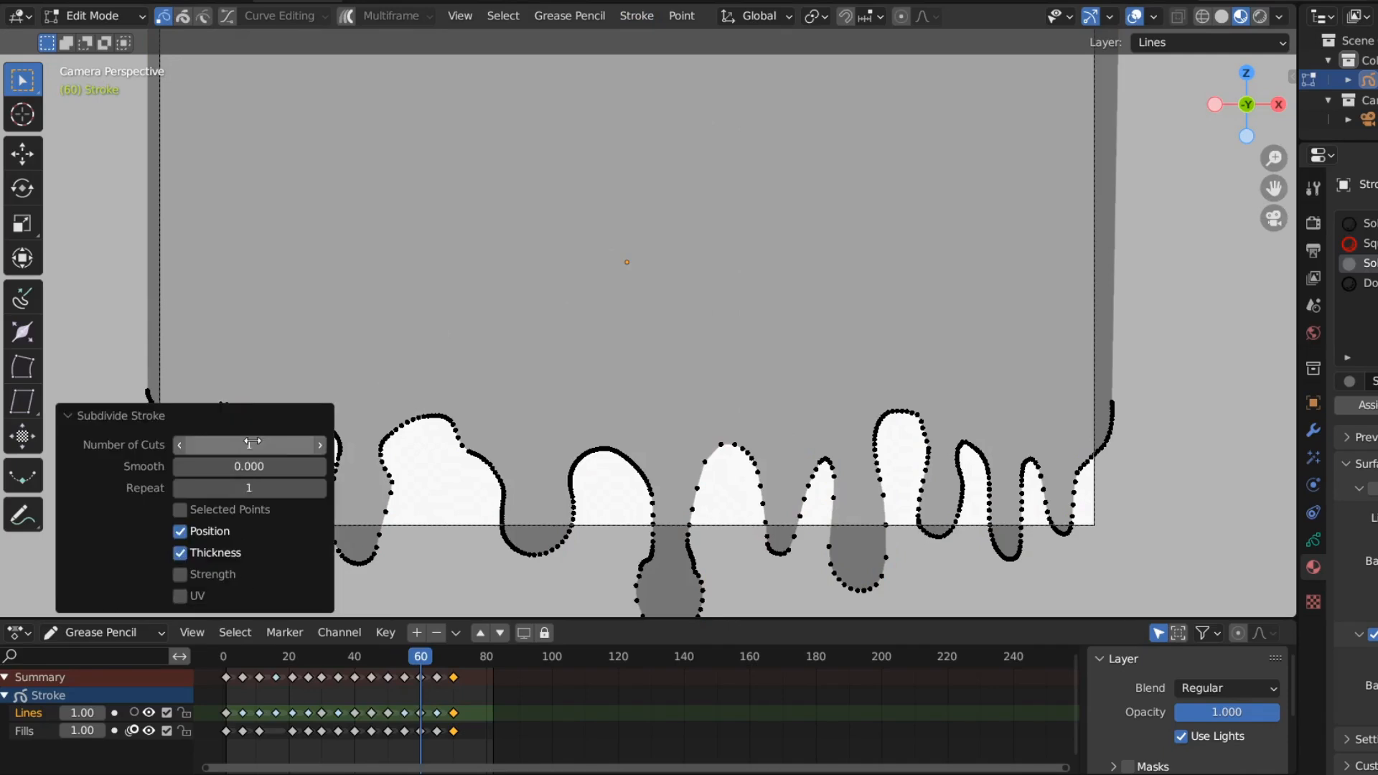
pyautogui.click(101, 415)
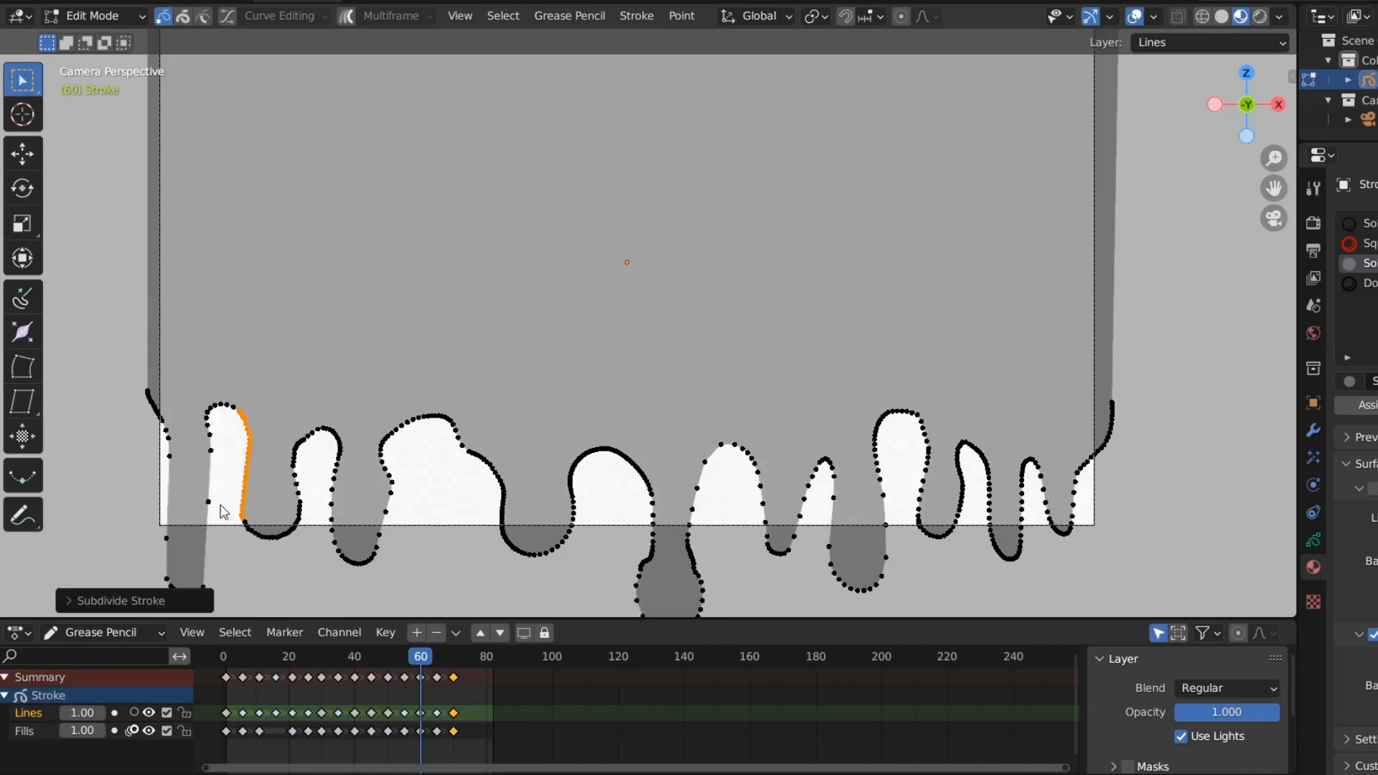
# Return to Sculpt Mode and compare the small second drip's shape across the keyframes around frames 50 to 60.
pyautogui.moveTo(421, 657)
pyautogui.mouseDown()
pyautogui.moveTo(437, 658)
pyautogui.moveTo(345, 657)
pyautogui.moveTo(397, 657)
pyautogui.mouseUp()
pyautogui.hotkey('ctrl', 'Tab')
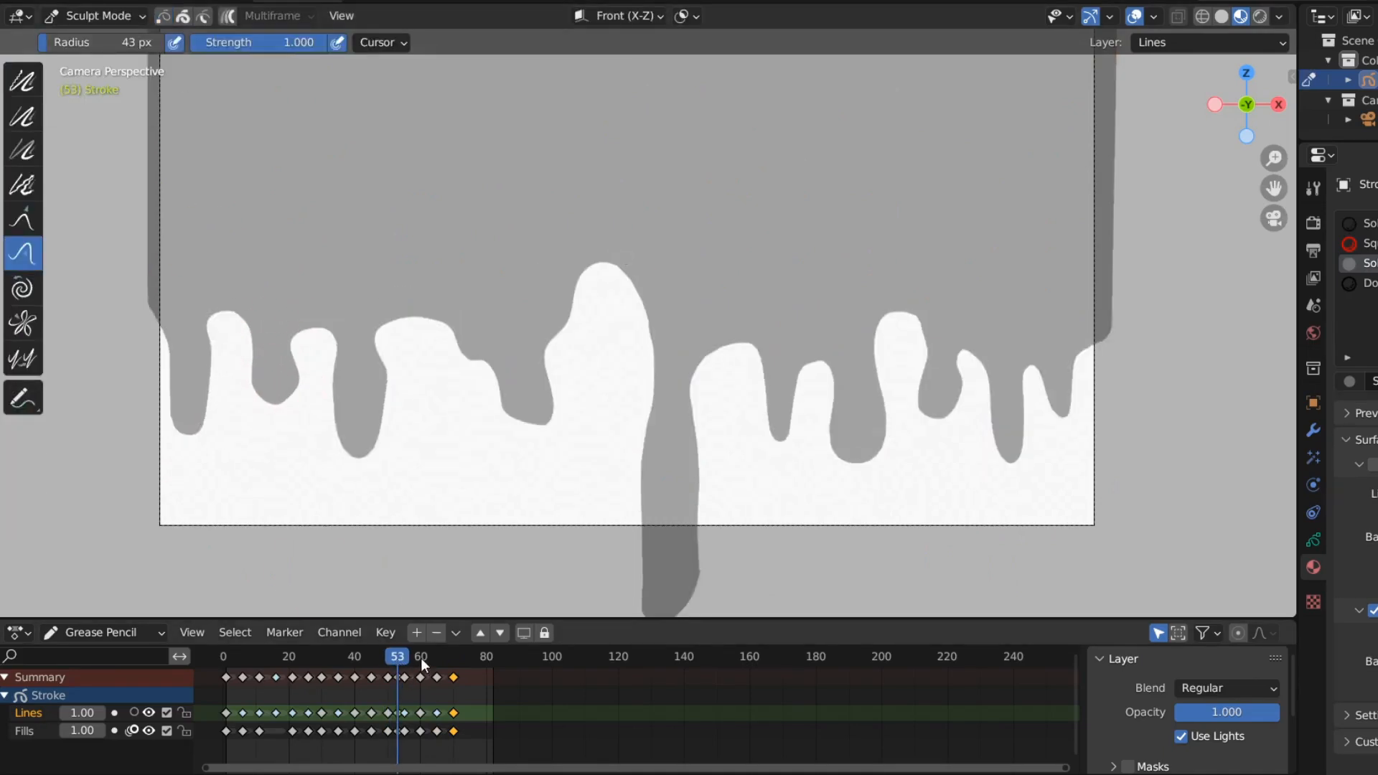
pyautogui.press('Up')
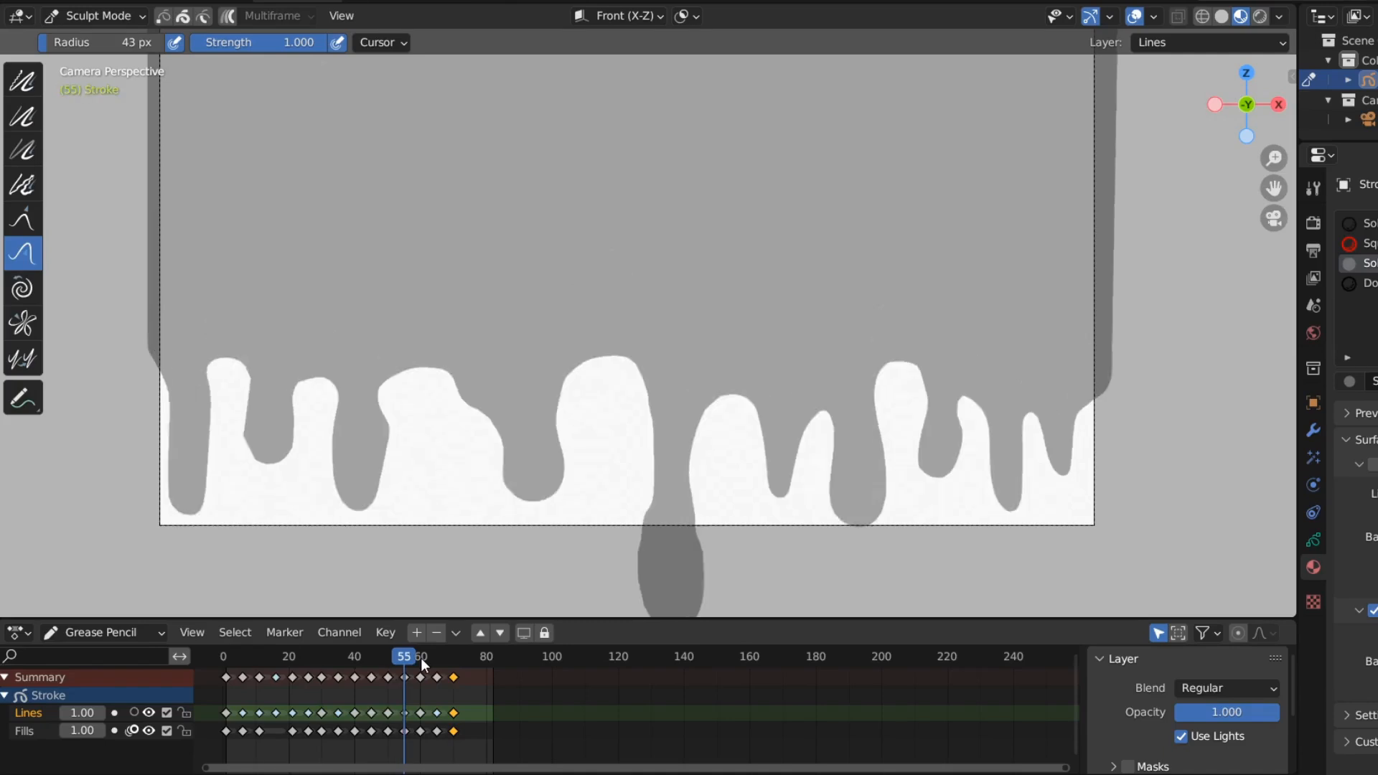
pyautogui.click(389, 656)
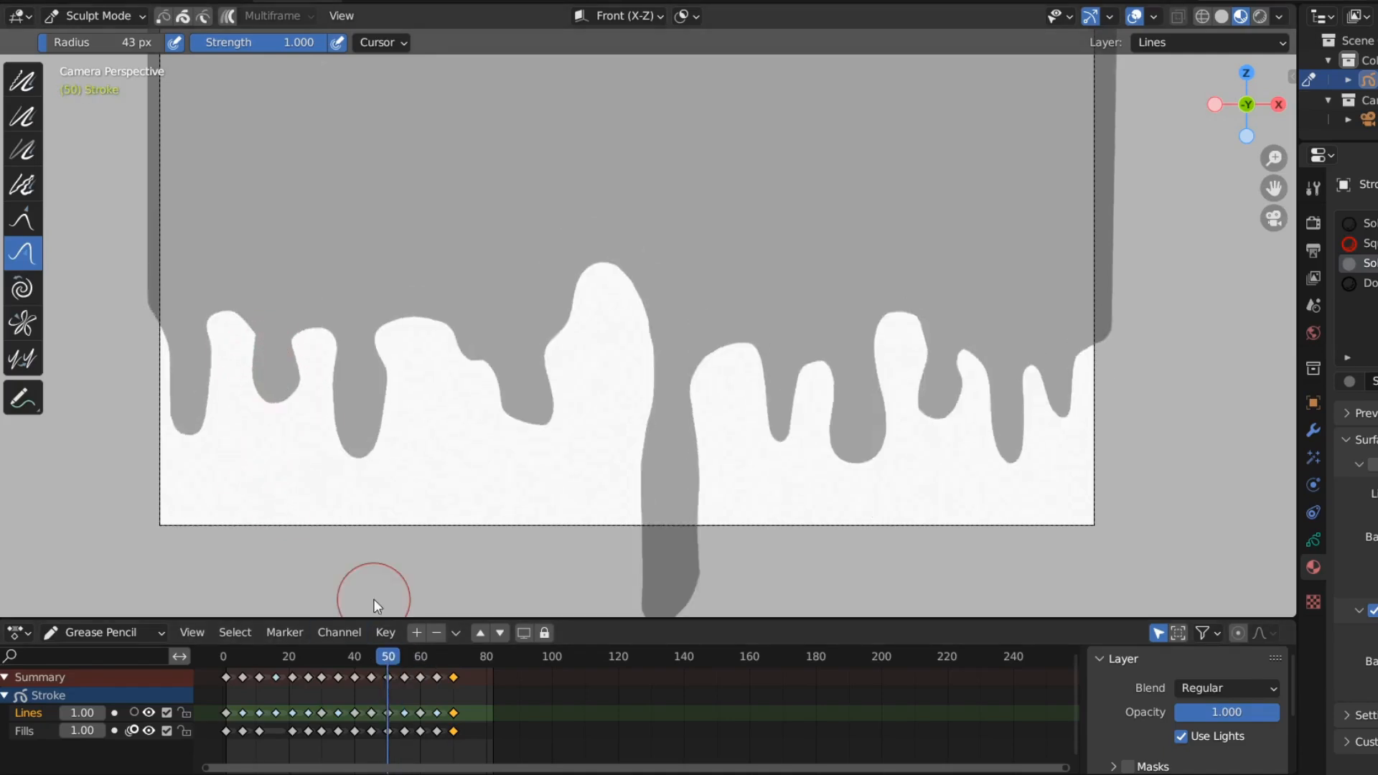
pyautogui.press('Up')
pyautogui.press('Up')
pyautogui.press('Up')
pyautogui.press('Down')
pyautogui.press('Down')
pyautogui.press('Down')
pyautogui.press('Down')
pyautogui.press('Down')
pyautogui.press('Down')
pyautogui.press('Up')
pyautogui.press('Up')
pyautogui.press('Up')
pyautogui.press('Up')
pyautogui.press('Down')
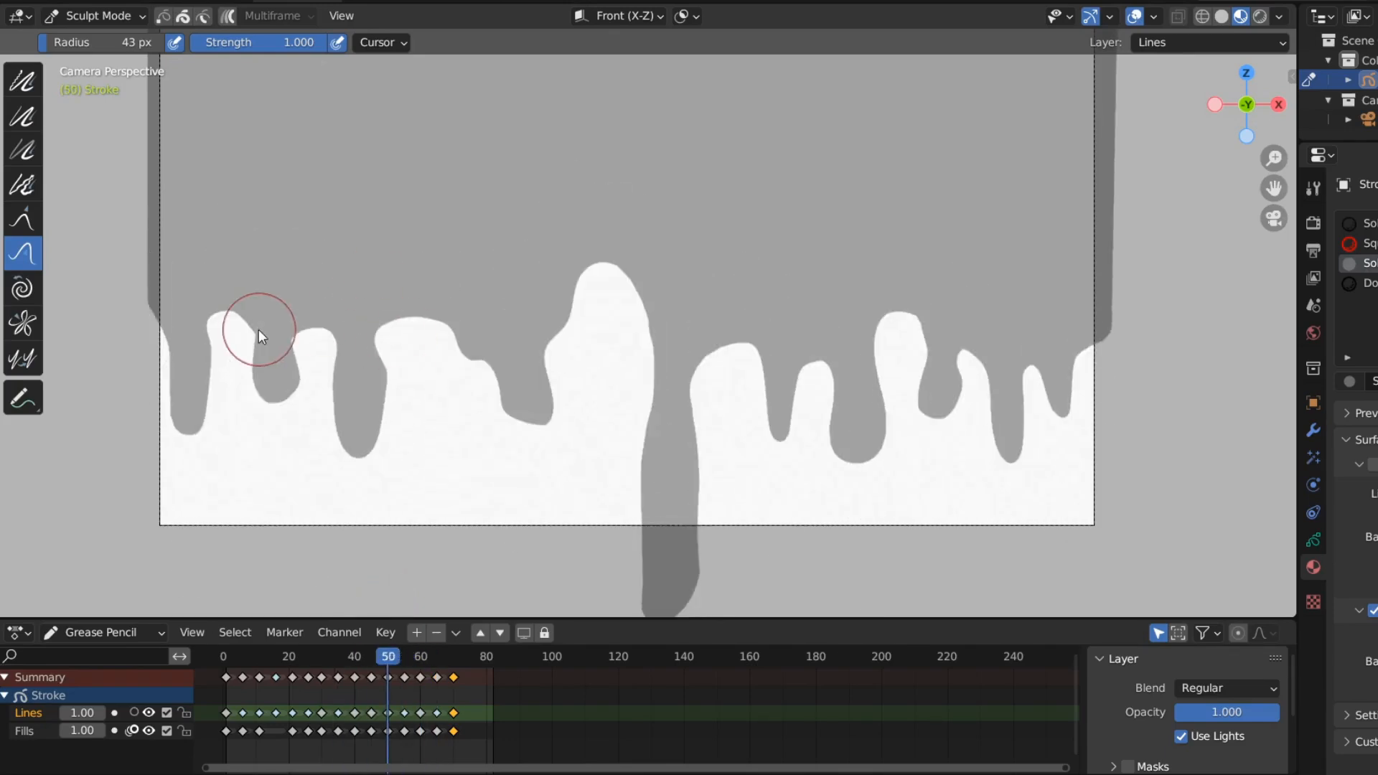
pyautogui.press('Up')
pyautogui.press('Up')
pyautogui.press('Up')
pyautogui.press('Down')
pyautogui.press('Down')
pyautogui.press('Down')
pyautogui.press('Down')
pyautogui.press('Down')
pyautogui.press('Down')
pyautogui.press('Down')
pyautogui.press('Up')
pyautogui.press('Up')
pyautogui.press('Up')
pyautogui.press('Up')
pyautogui.press('Up')
pyautogui.press('Up')
pyautogui.press('Up')
pyautogui.press('Up')
pyautogui.press('Down')
pyautogui.press('Down')
pyautogui.press('Down')
pyautogui.press('Down')
# Play the transition from the first frame and scrub back through its opening frames.
pyautogui.hotkey('shift', 'Left')
pyautogui.press('space')
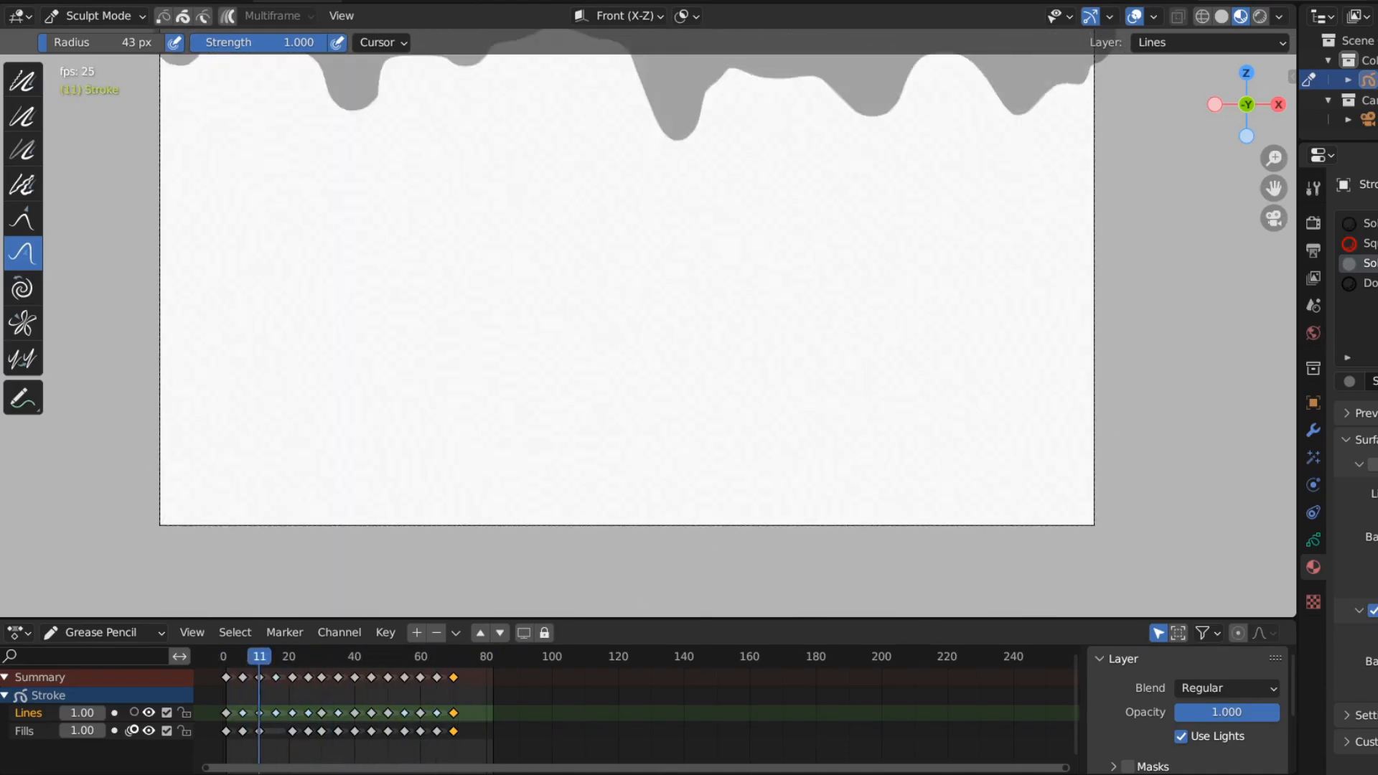
pyautogui.press('space')
pyautogui.click(353, 663)
pyautogui.moveTo(353, 663); pyautogui.dragTo(231, 681)
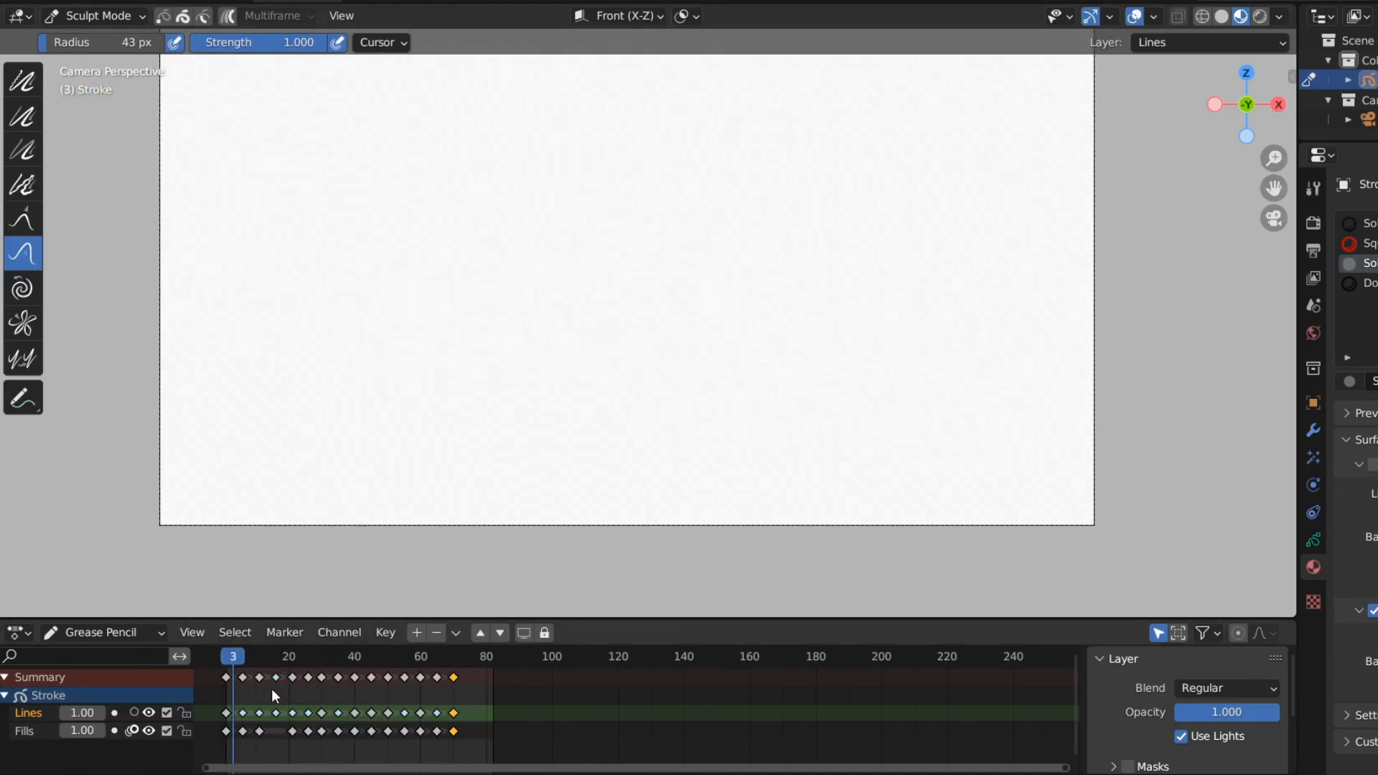
# Fit the timeline to all keyframes, go to frame 3 and switch to Edit Mode.
pyautogui.press('Home')
pyautogui.click(364, 660)
pyautogui.moveTo(328, 660); pyautogui.dragTo(346, 665)
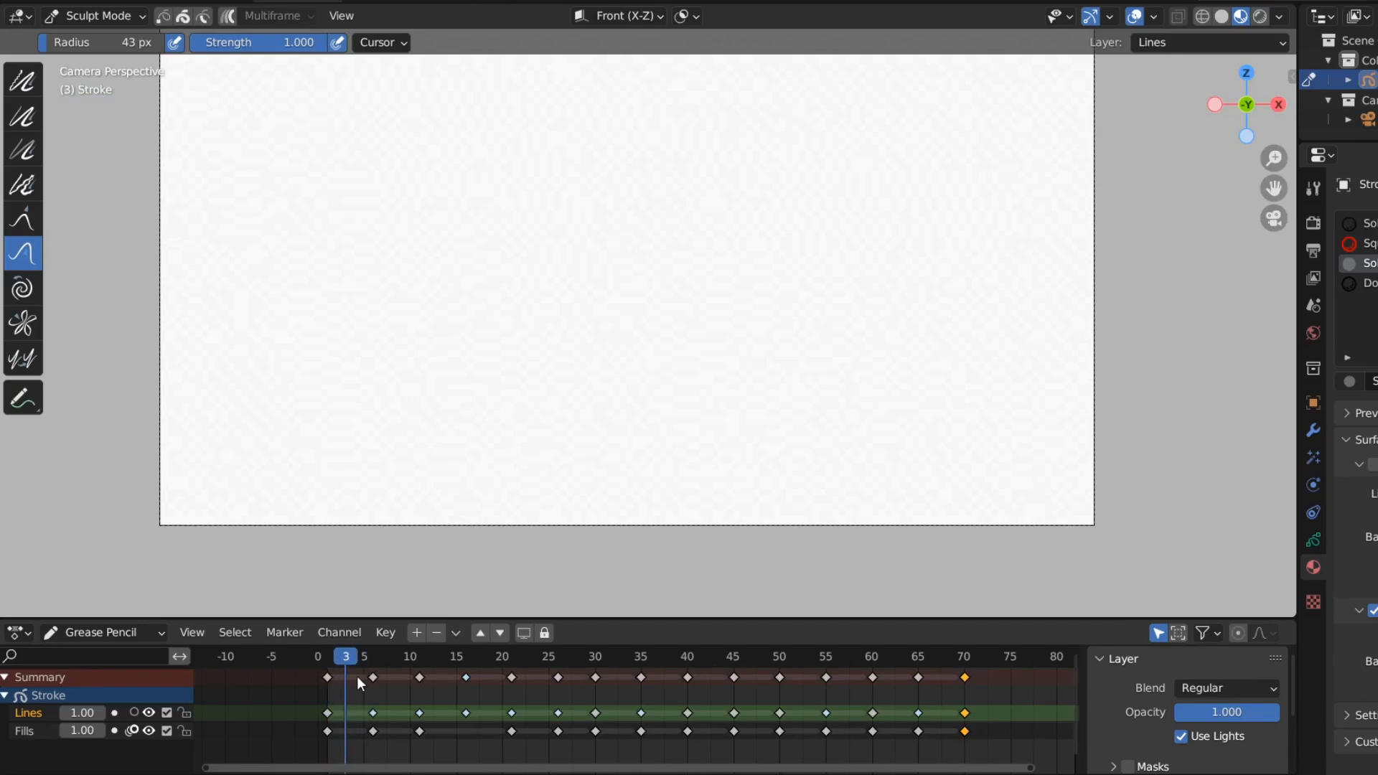
pyautogui.click(109, 17)
pyautogui.click(104, 57)
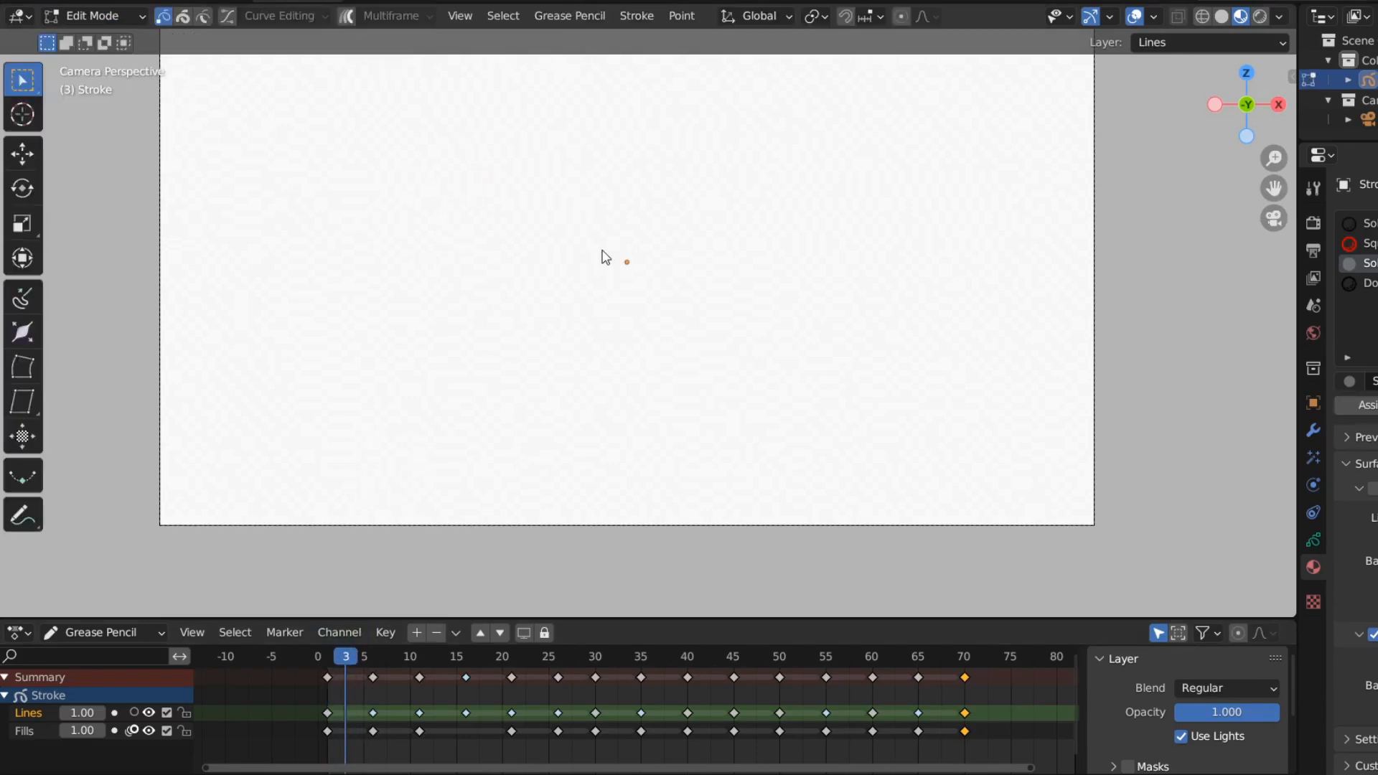
pyautogui.keyDown('shift'); pyautogui.moveTo(603, 252); pyautogui.dragTo(592, 302, button='middle'); pyautogui.keyUp('shift')
# Interpolate the sequence between the keyframes at frames 1 and 6 with a step of 2, smooth 0 and linear type.
pyautogui.moveTo(377, 659); pyautogui.dragTo(346, 657)
pyautogui.click(569, 15)
pyautogui.click(575, 155)
pyautogui.click(86, 601)
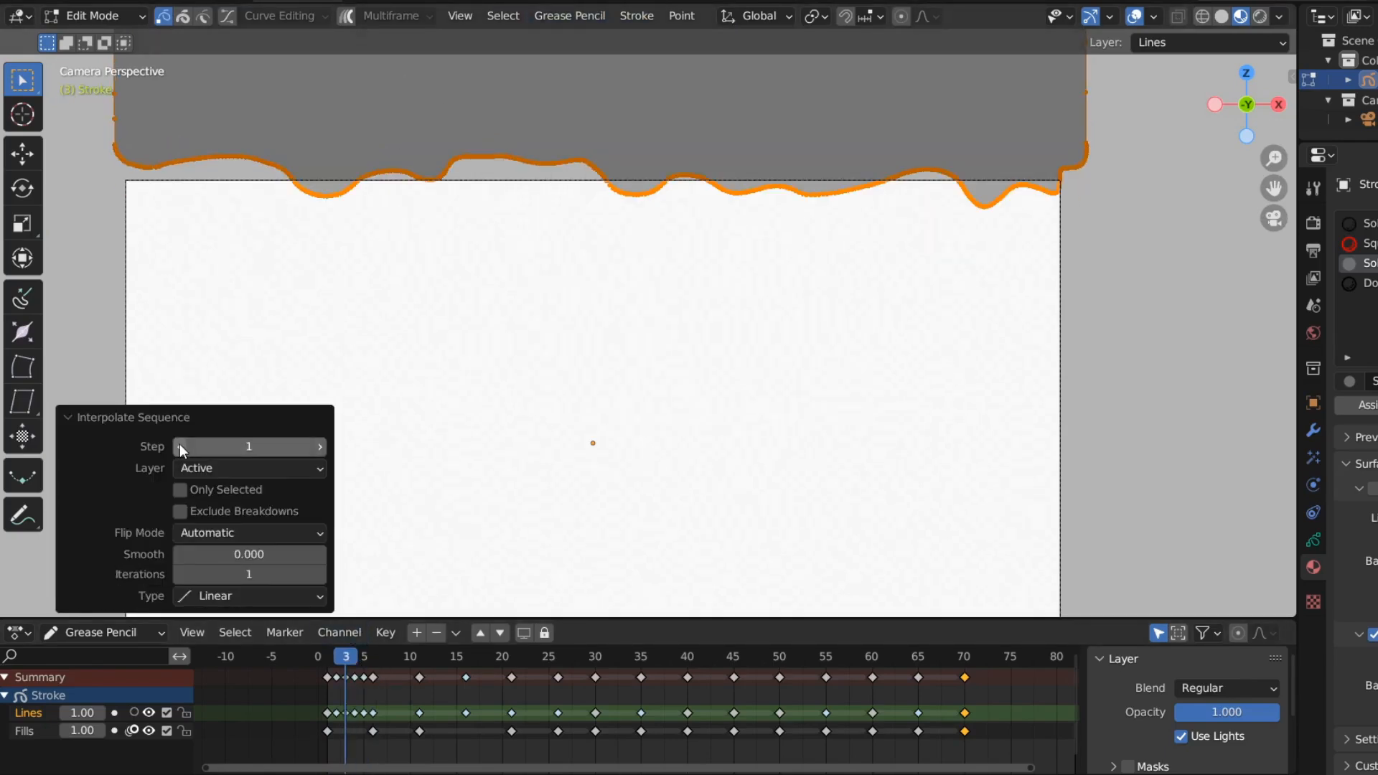
pyautogui.click(318, 448)
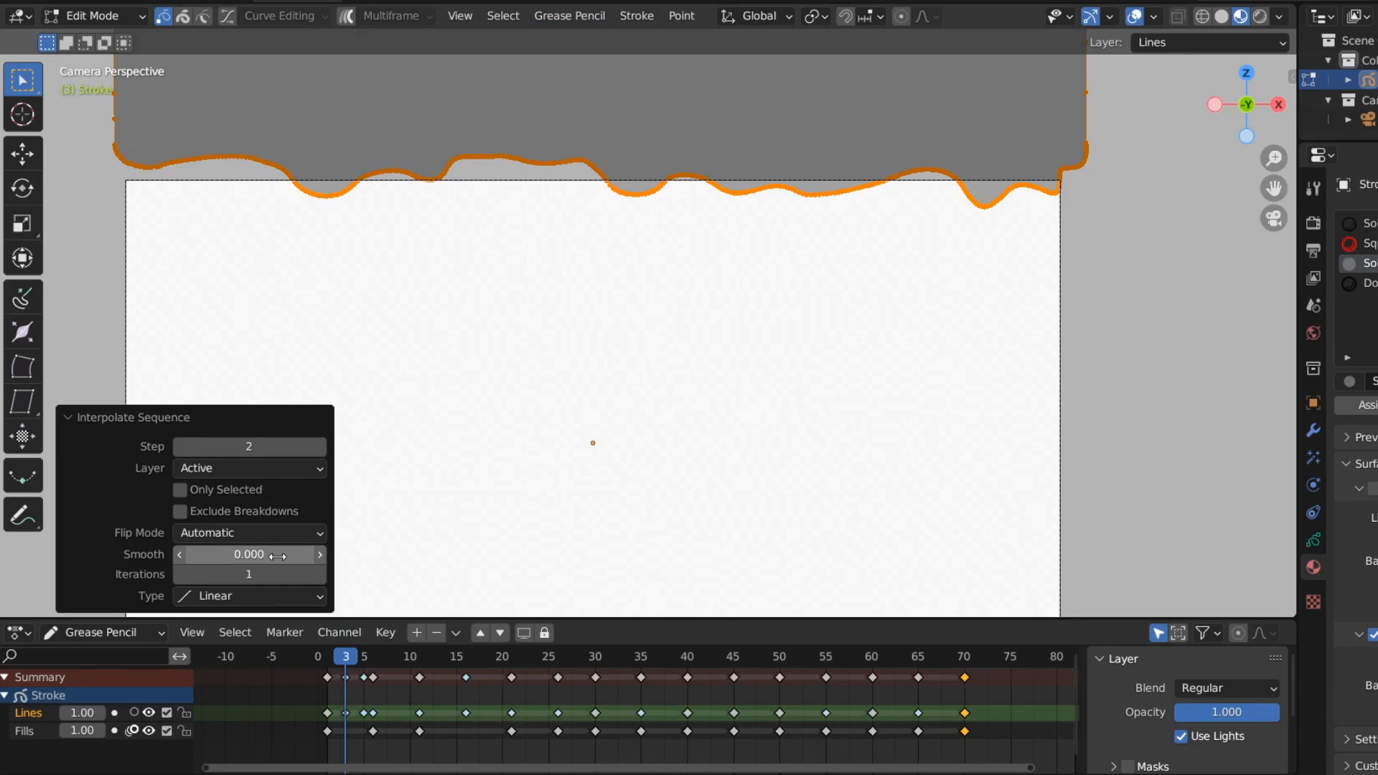
pyautogui.write('0')
pyautogui.press('Return')
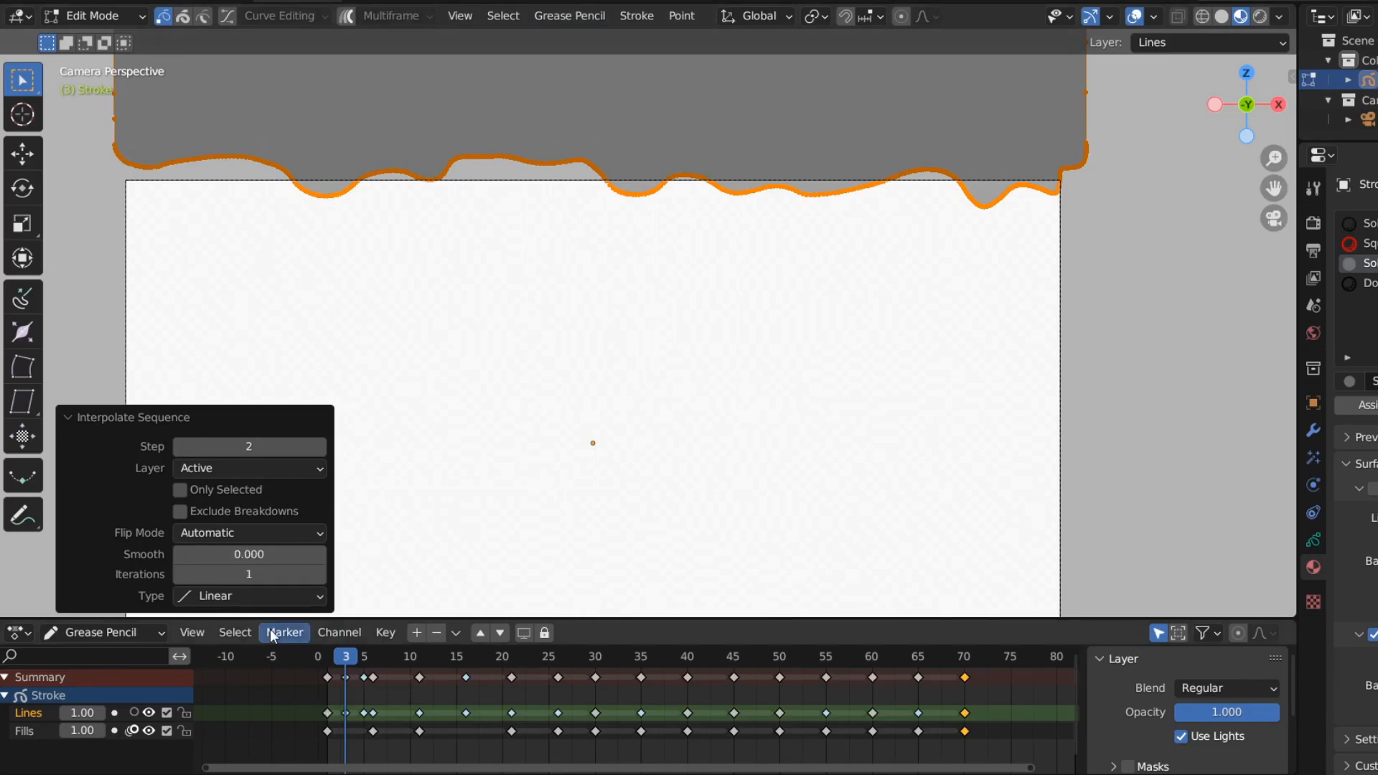
pyautogui.click(318, 597)
pyautogui.click(318, 597)
# Interpolate the sequence in the keyframe gaps around frames 8 and 13 with a step of 2.
pyautogui.moveTo(365, 659); pyautogui.dragTo(391, 658)
pyautogui.click(640, 17)
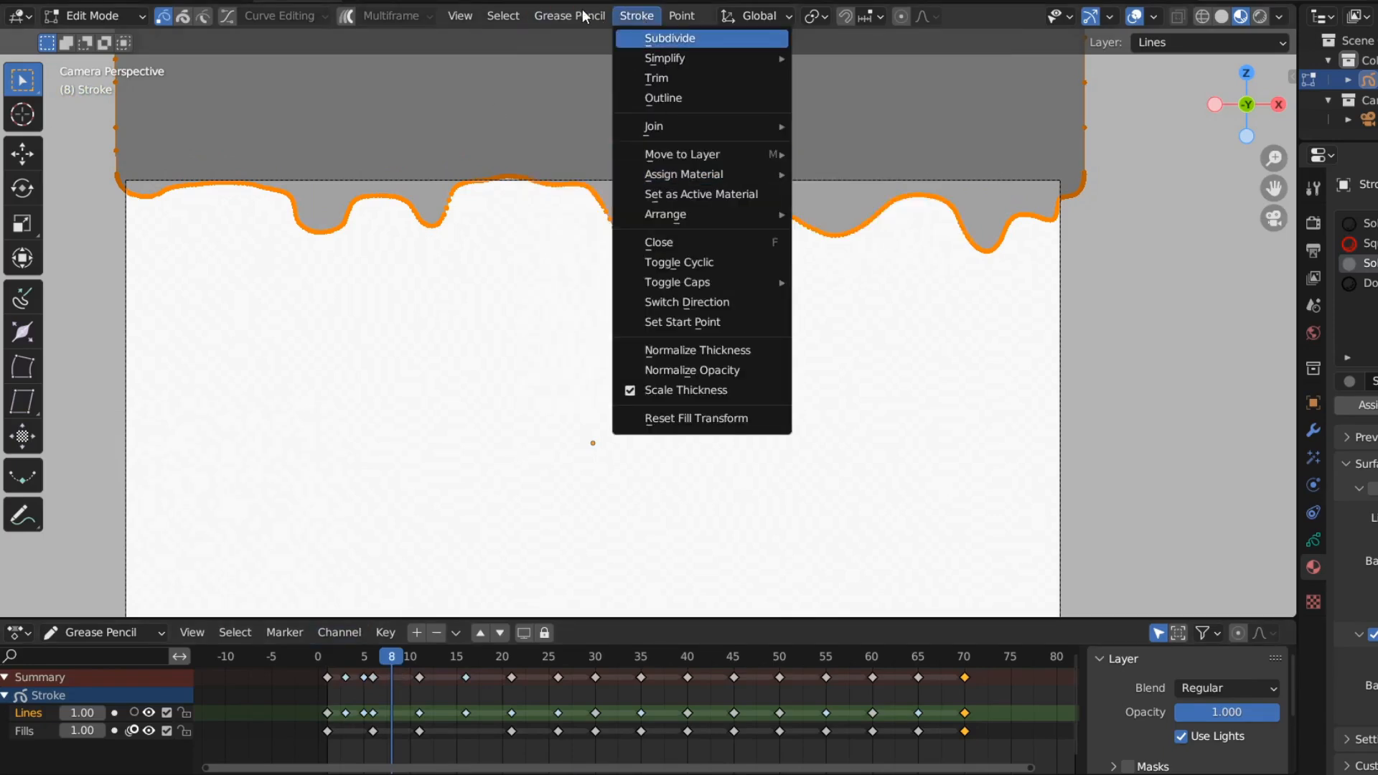
pyautogui.click(632, 155)
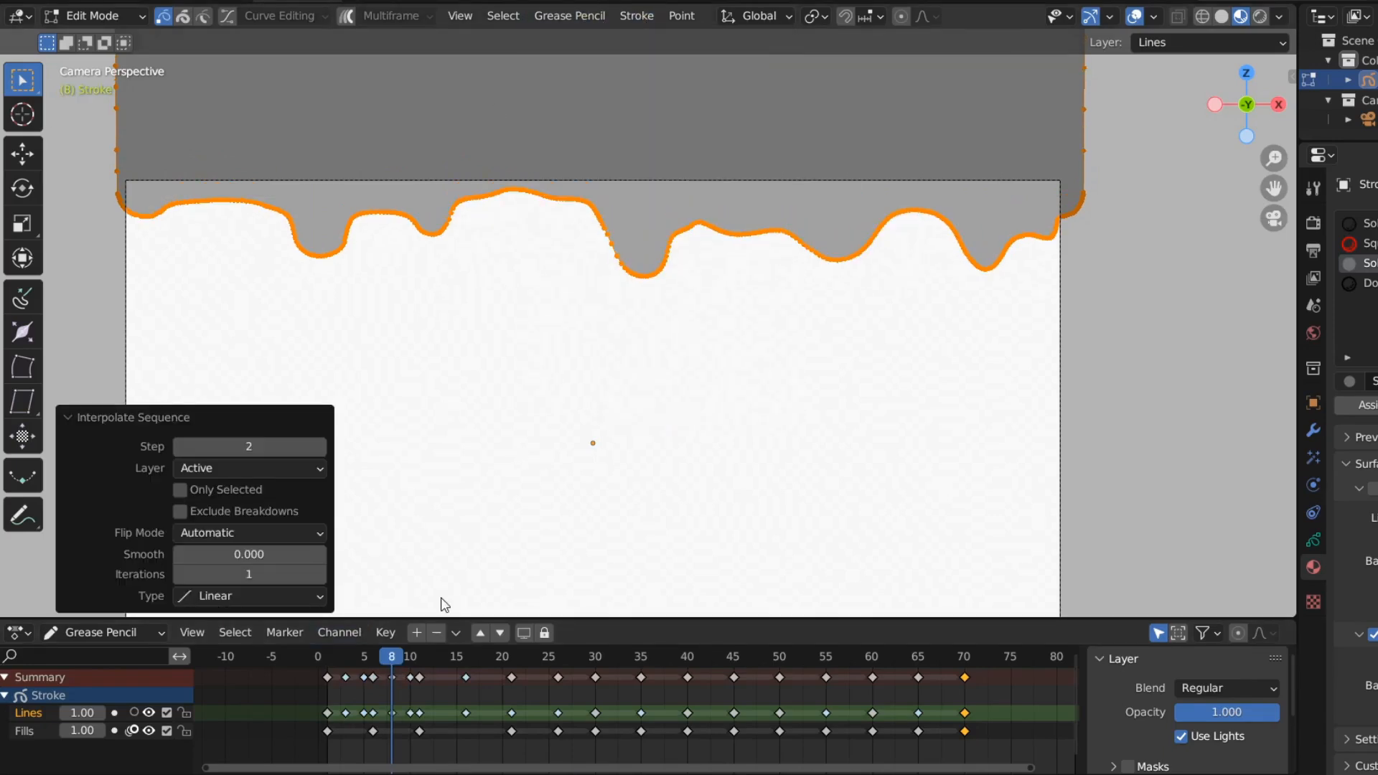
pyautogui.click(438, 657)
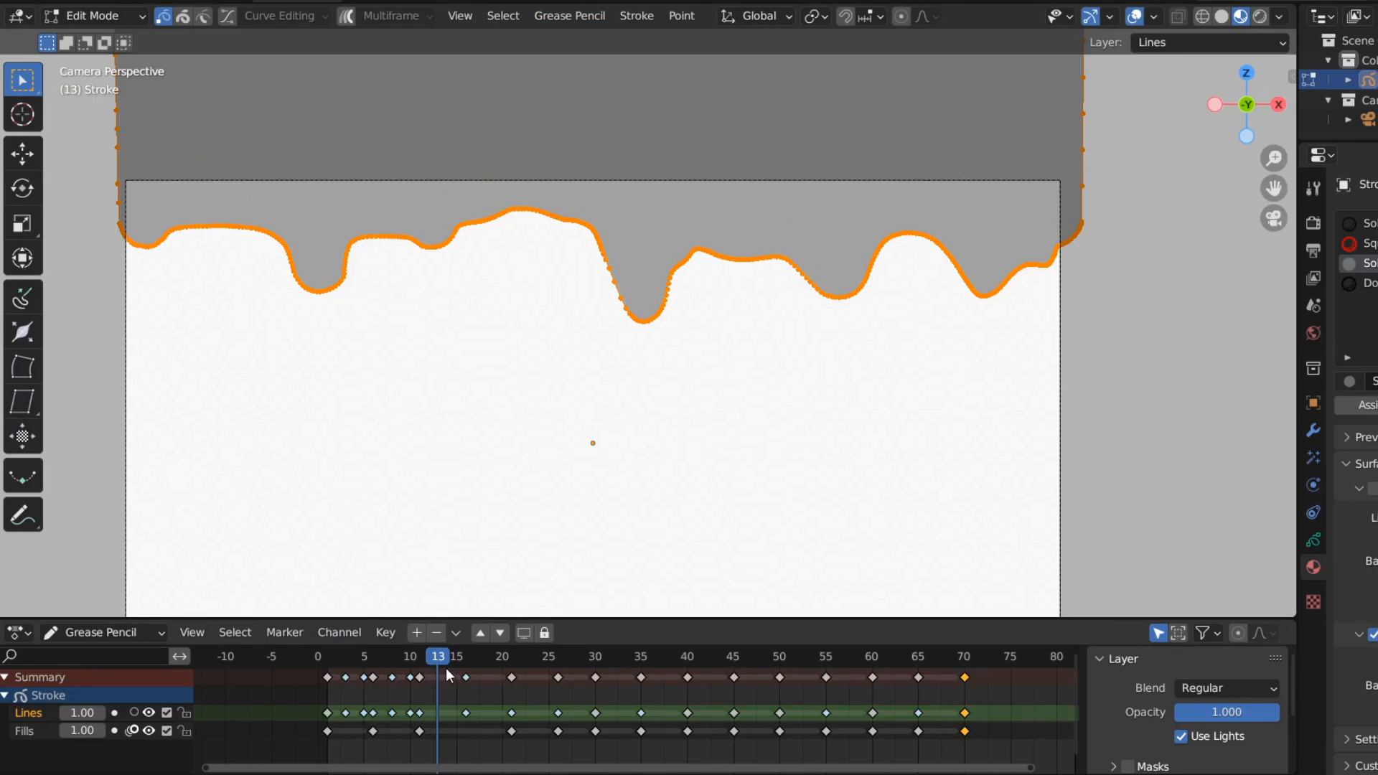
pyautogui.hotkey('ctrl', 'shift', 'e')
# Interpolate the sequence in the three keyframe gaps between frames 16 and 30.
pyautogui.click(484, 668)
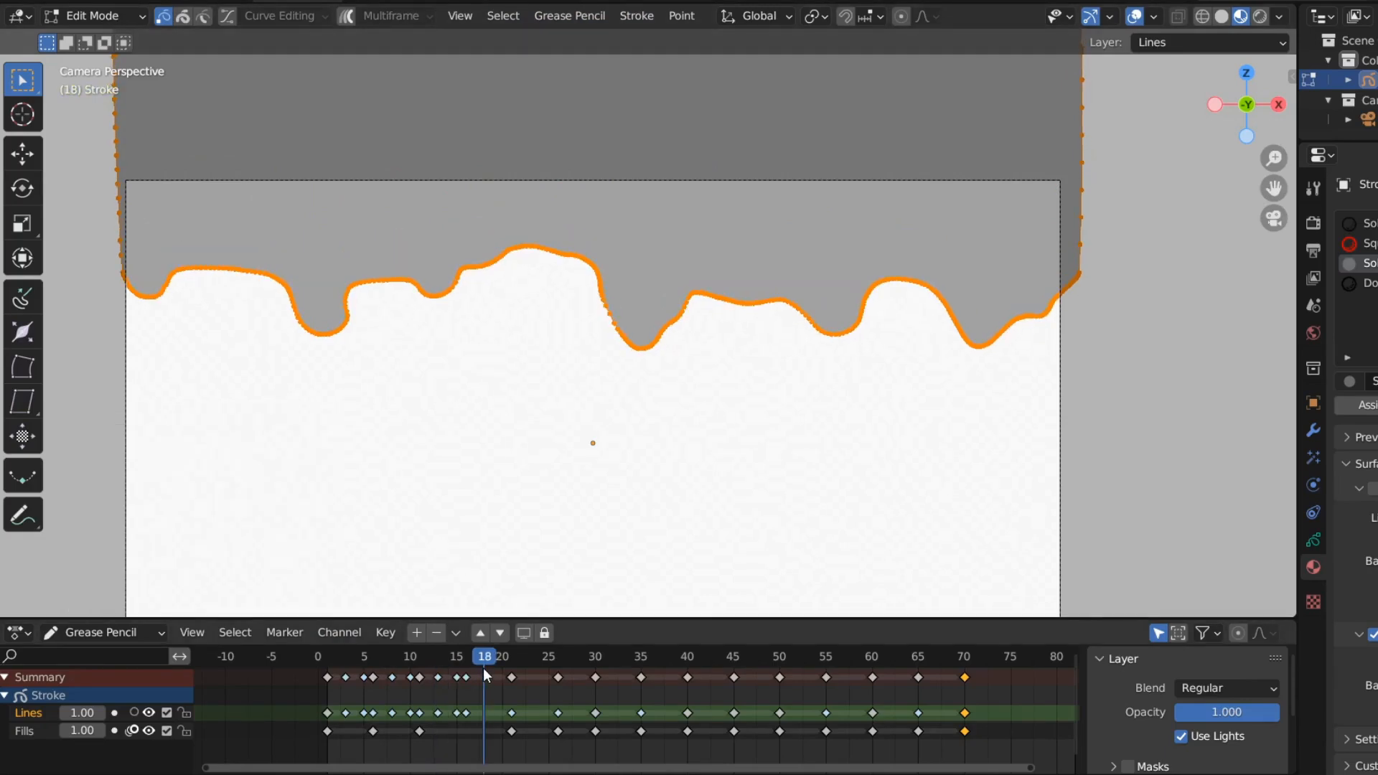
pyautogui.click(342, 672)
pyautogui.moveTo(341, 669)
pyautogui.mouseDown()
pyautogui.moveTo(484, 699)
pyautogui.moveTo(531, 656)
pyautogui.mouseUp()
pyautogui.hotkey('ctrl', 'shift', 'e')
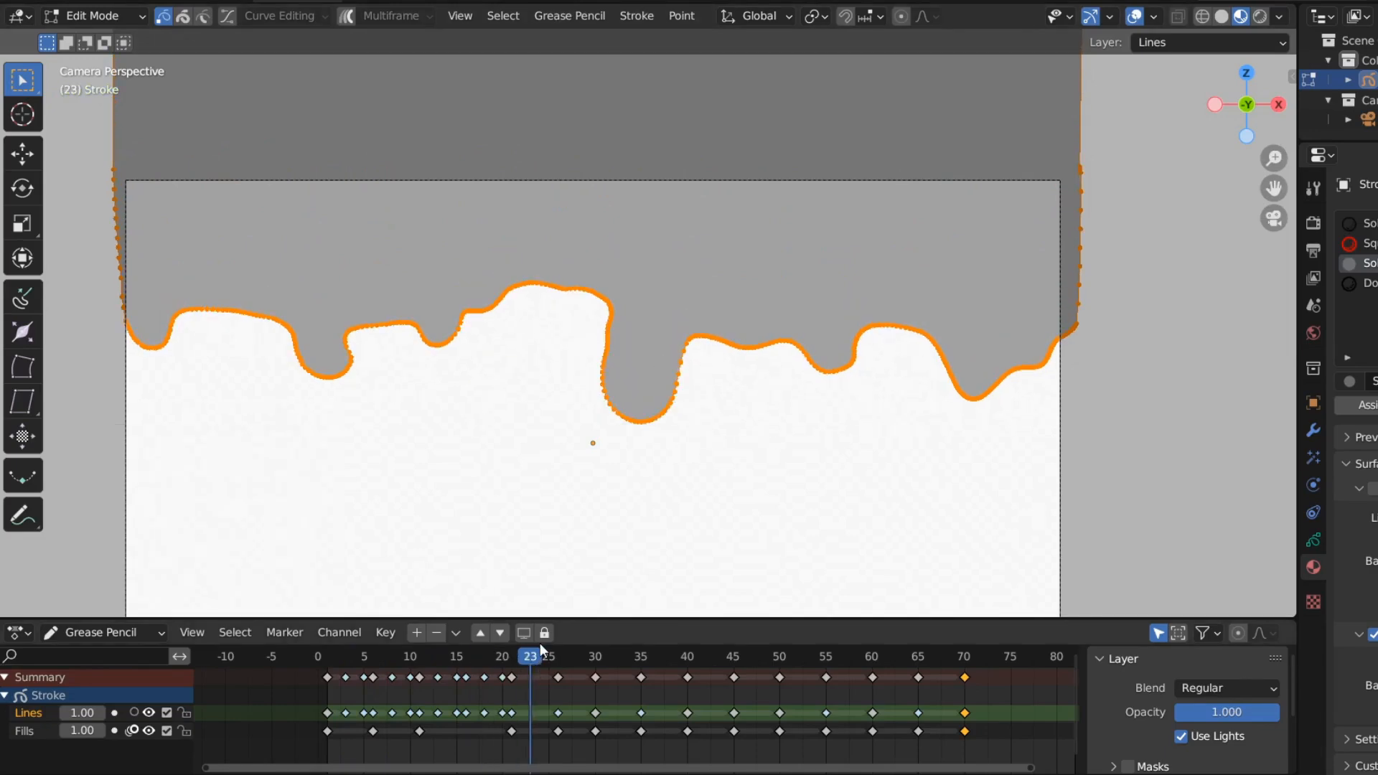
pyautogui.hotkey('ctrl', 'shift', 'e')
pyautogui.click(576, 671)
pyautogui.hotkey('ctrl', 'shift', 'e')
# Interpolate the sequence in the four keyframe gaps between frames 30 and 50.
pyautogui.click(615, 665)
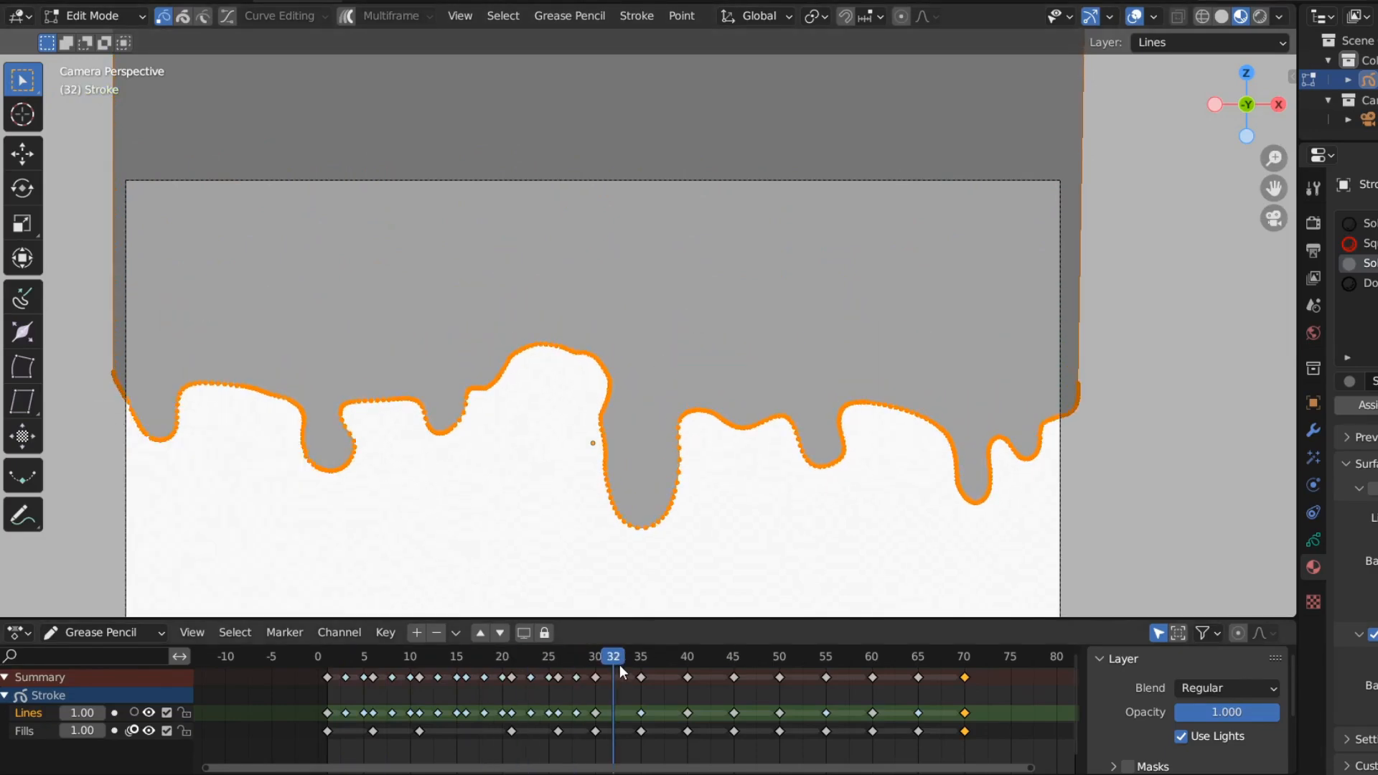
pyautogui.hotkey('ctrl', 'shift', 'e')
pyautogui.click(664, 656)
pyautogui.hotkey('ctrl', 'shift', 'e')
pyautogui.click(706, 657)
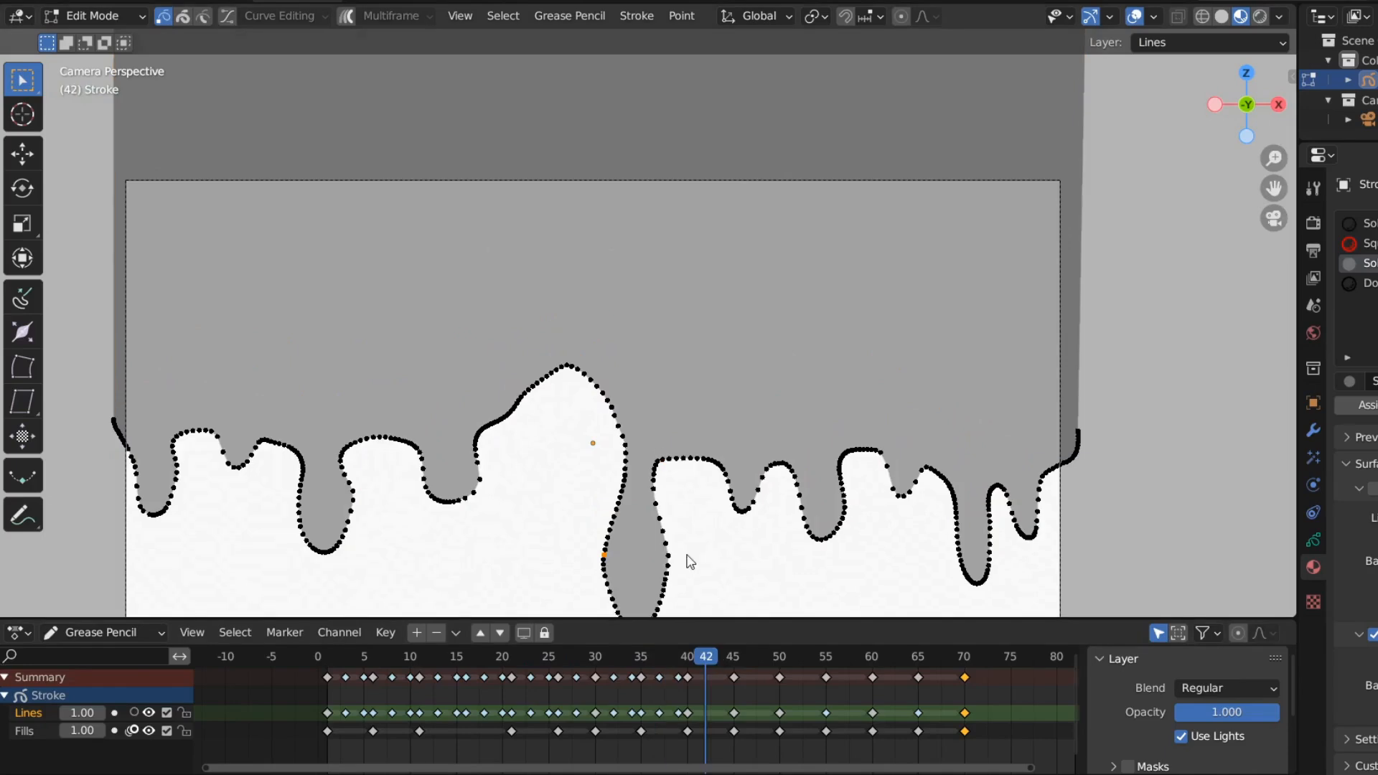
pyautogui.hotkey('ctrl', 'shift', 'e')
pyautogui.click(752, 659)
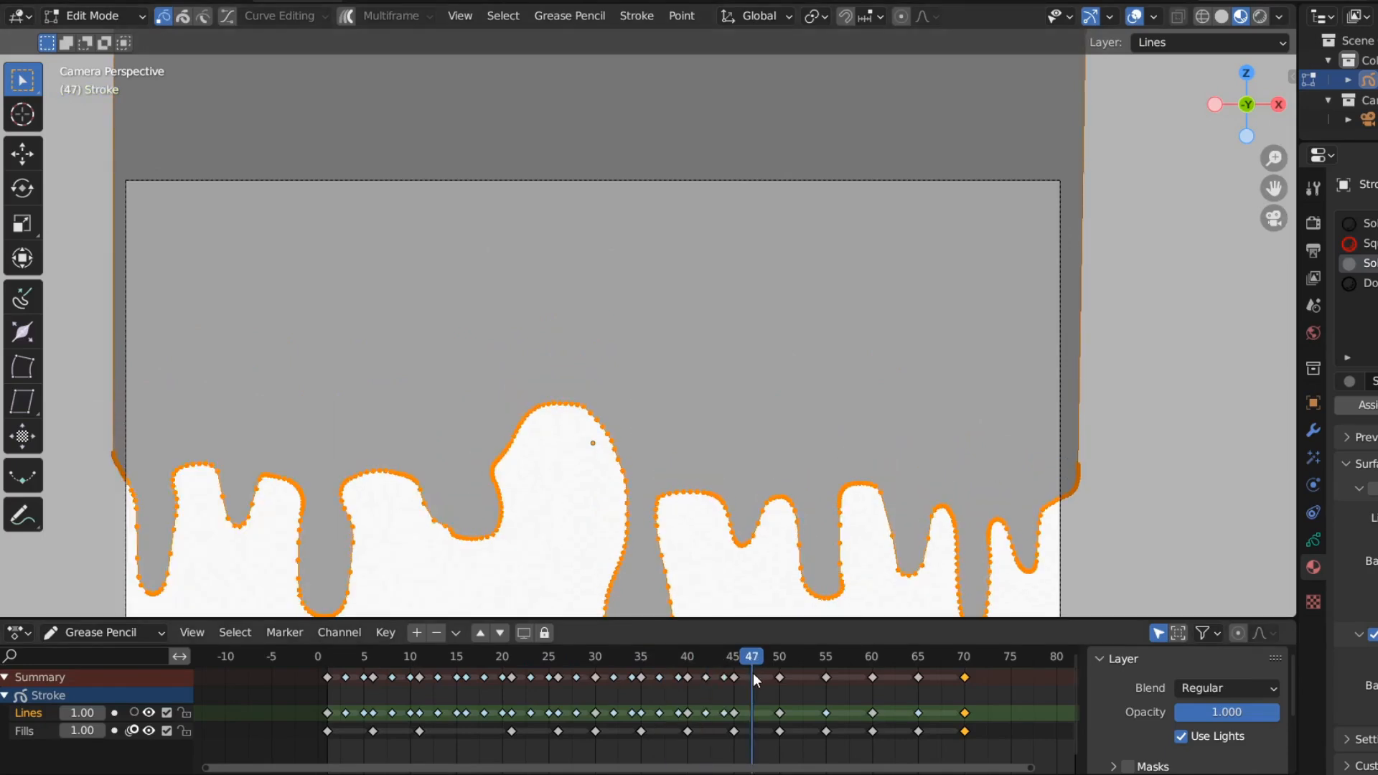
pyautogui.hotkey('ctrl', 'shift', 'e')
# Interpolate the sequence between frames 50 and 55 with a step of 2 and set its smoothing to 0.250.
pyautogui.click(800, 660)
pyautogui.hotkey('ctrl', 'shift', 'e')
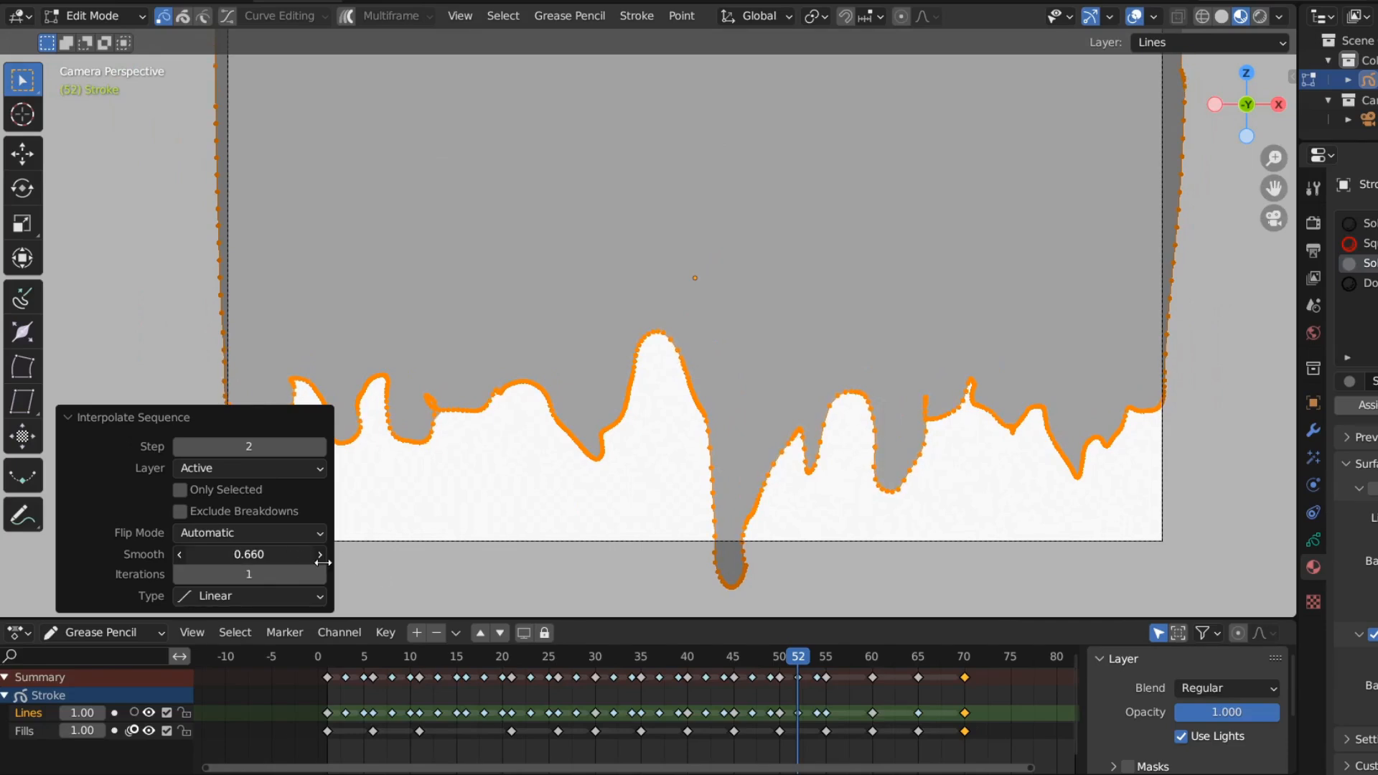
pyautogui.moveTo(263, 555); pyautogui.dragTo(230, 555)
# Interpolate the sequence in the three keyframe gaps between frames 55 and 70 with smoothing 0.250.
pyautogui.click(846, 656)
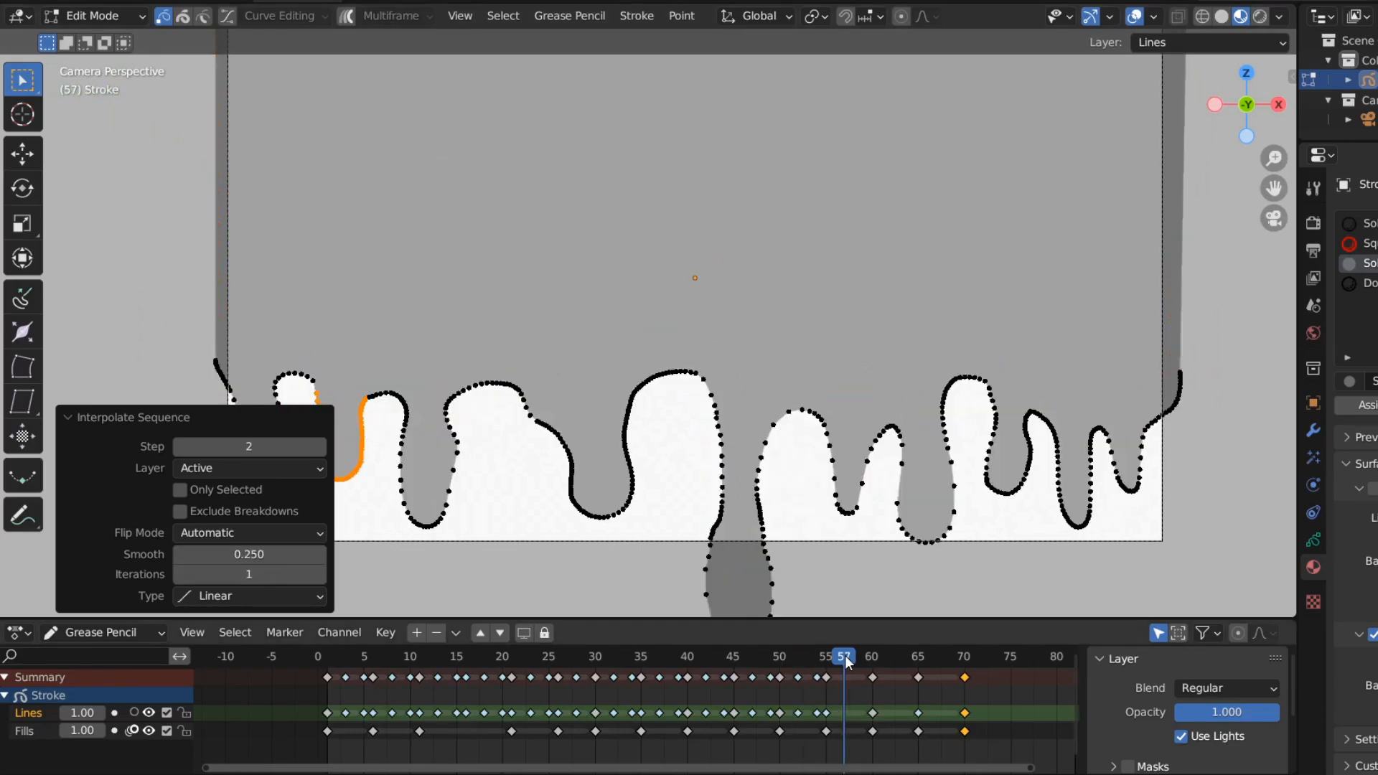
pyautogui.hotkey('ctrl', 'shift', 'e')
pyautogui.click(891, 657)
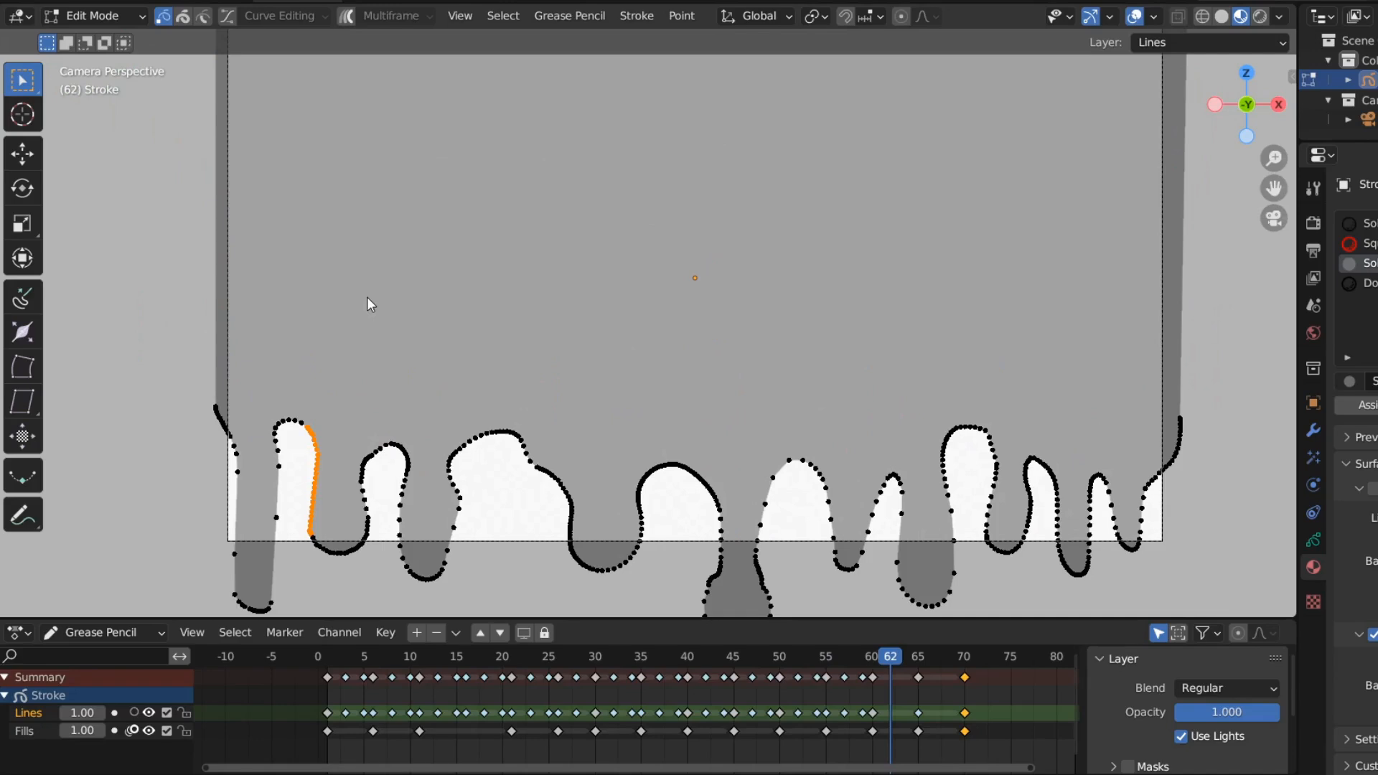
pyautogui.hotkey('ctrl', 'shift', 'e')
pyautogui.moveTo(838, 656); pyautogui.dragTo(940, 676)
pyautogui.hotkey('ctrl', 'shift', 'e')
# Play the interpolated transition with the whole camera frame in view and switch back to Sculpt Mode.
pyautogui.moveTo(639, 328)
pyautogui.keyDown('shift'); pyautogui.mouseDown(button='middle')
pyautogui.moveTo(674, 237)
pyautogui.moveTo(644, 348)
pyautogui.mouseUp(button='middle'); pyautogui.keyUp('shift')
pyautogui.scroll(-2, 658, 309)
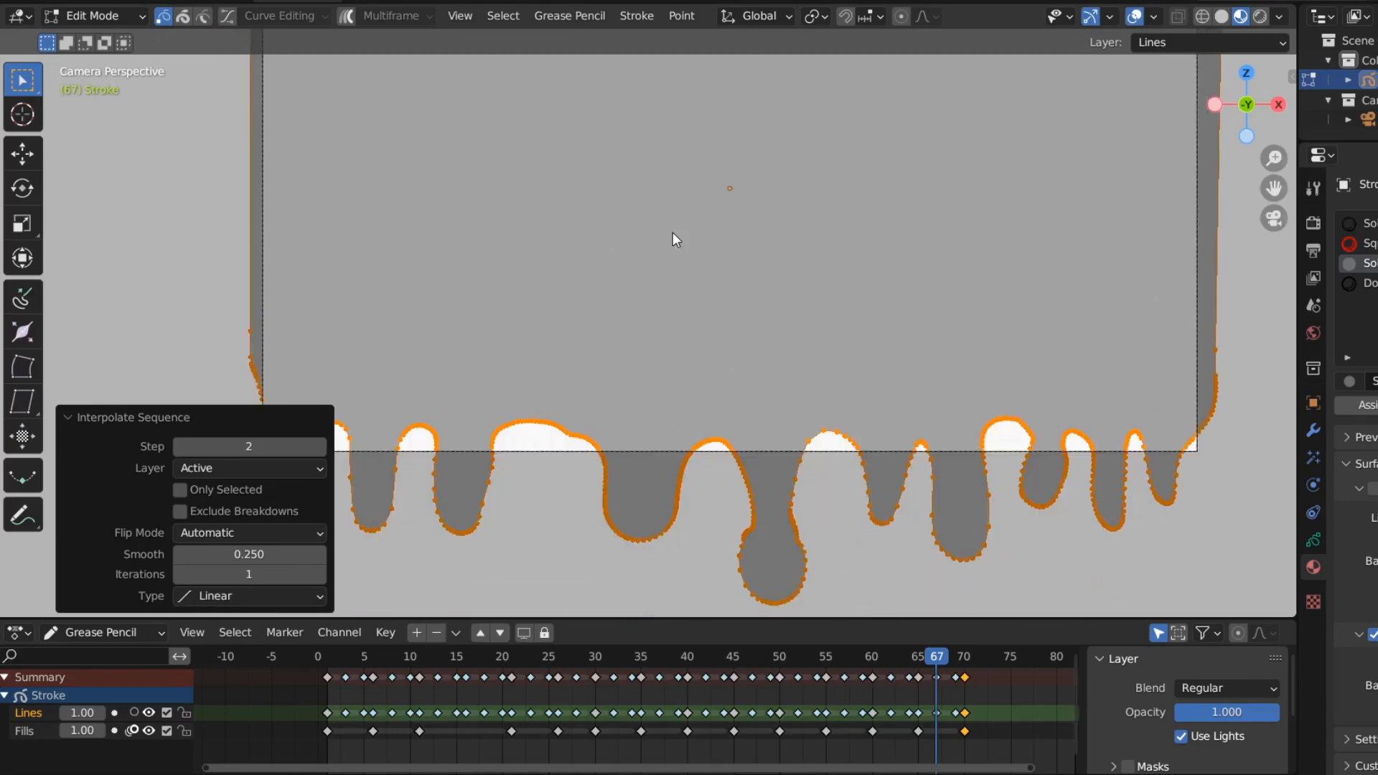
pyautogui.press('space')
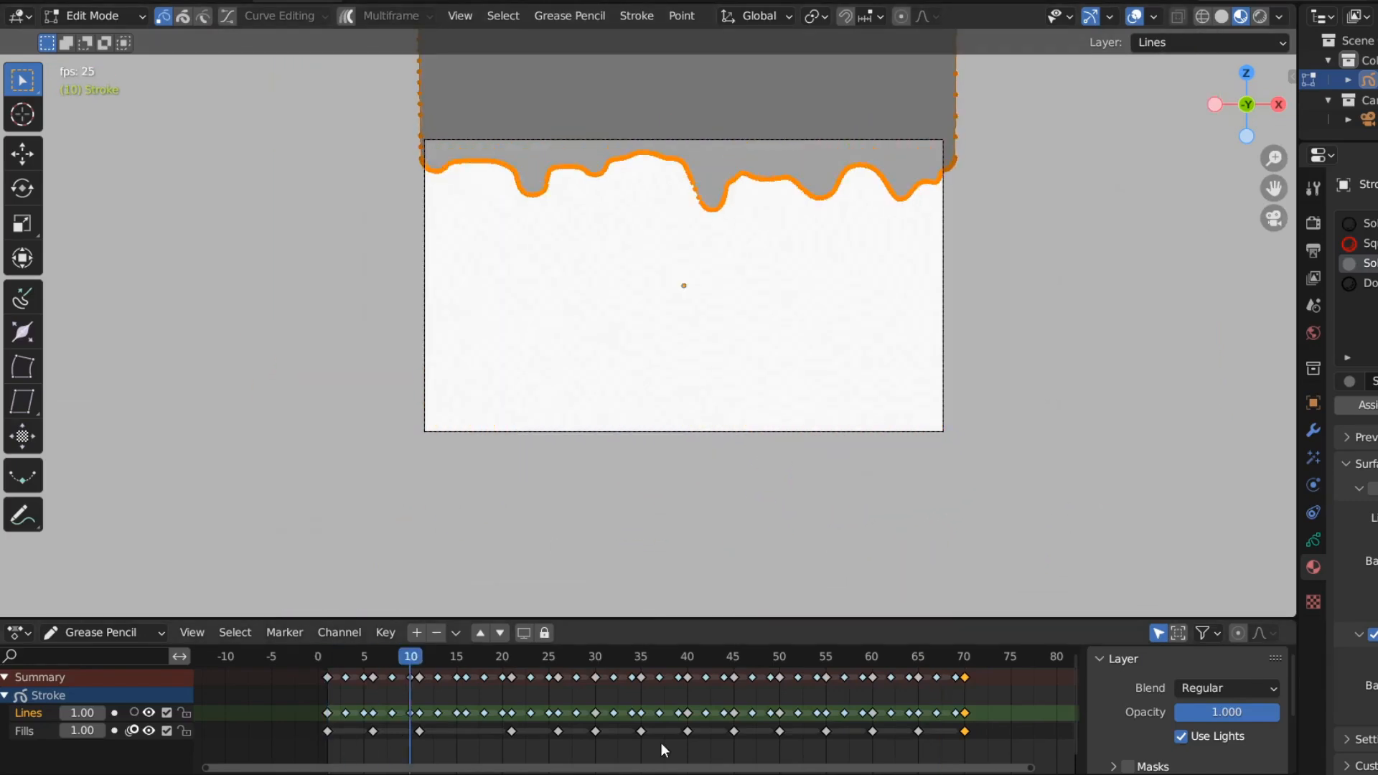
pyautogui.click(97, 16)
pyautogui.click(97, 78)
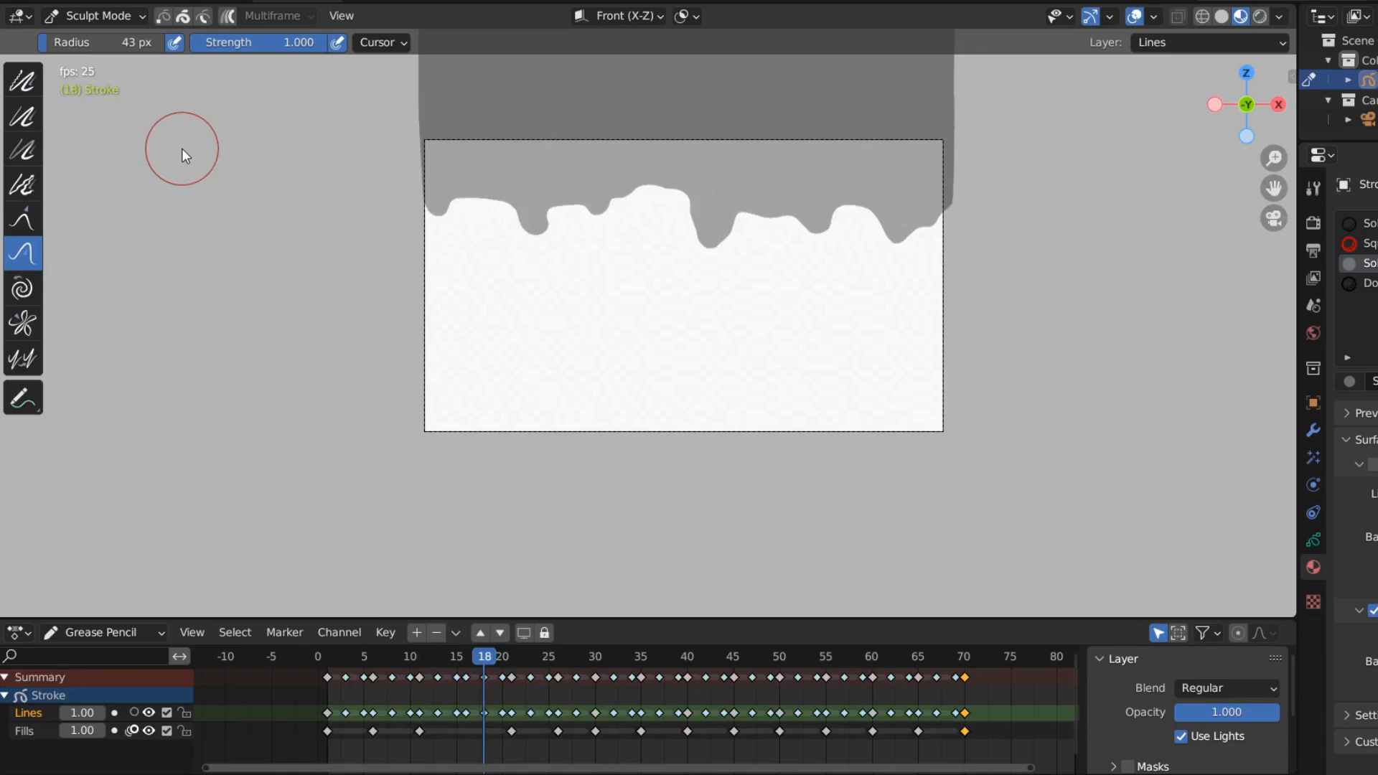
# Delete the interpolated in-between keyframes between frames 45 and 55 and between frames 60 and 65, and play back the transition.
pyautogui.moveTo(700, 655)
pyautogui.mouseDown()
pyautogui.moveTo(751, 649)
pyautogui.moveTo(768, 672)
pyautogui.moveTo(817, 661)
pyautogui.moveTo(801, 664)
pyautogui.moveTo(817, 678)
pyautogui.moveTo(825, 664)
pyautogui.moveTo(811, 668)
pyautogui.moveTo(843, 676)
pyautogui.moveTo(846, 661)
pyautogui.moveTo(893, 644)
pyautogui.moveTo(888, 659)
pyautogui.moveTo(905, 662)
pyautogui.mouseUp()
pyautogui.click(753, 679)
pyautogui.press('Delete')
pyautogui.click(772, 678)
pyautogui.press('Delete')
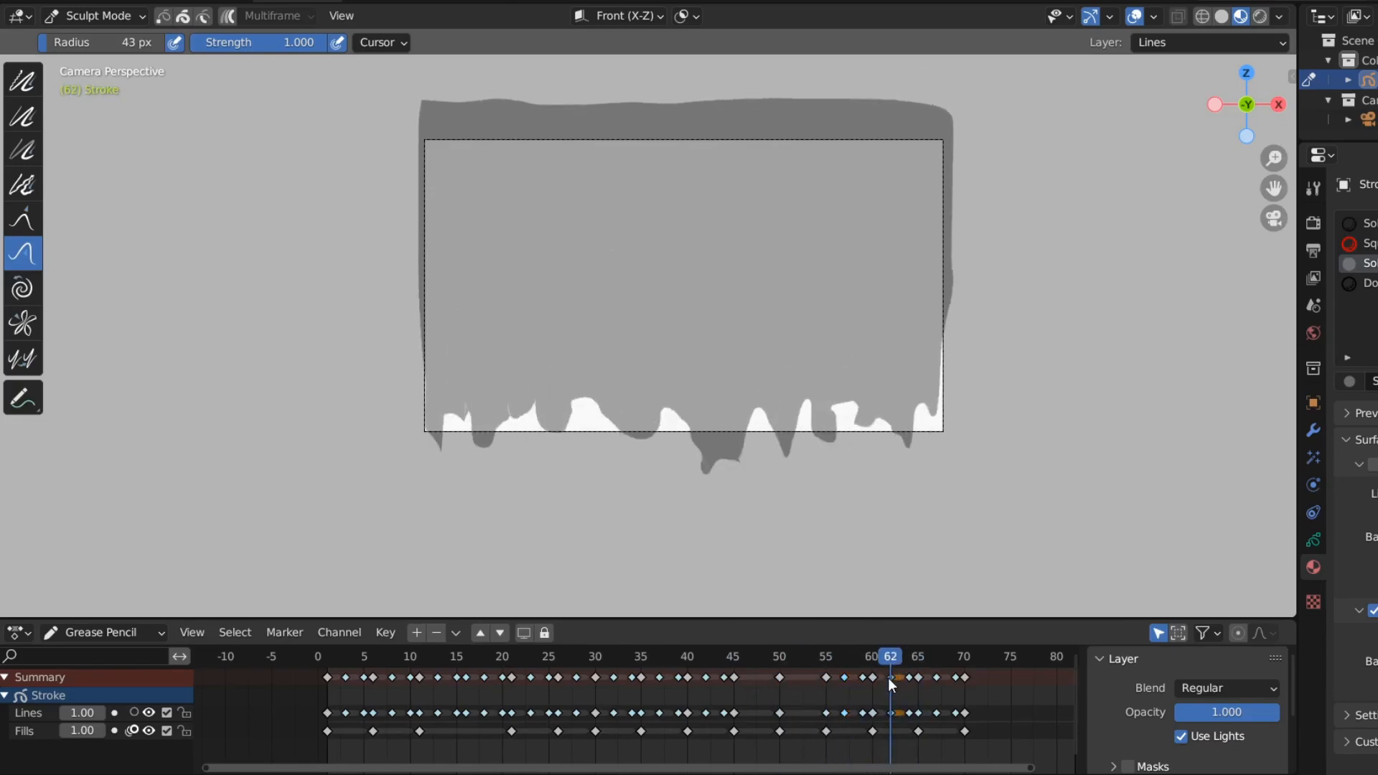
pyautogui.press('space')
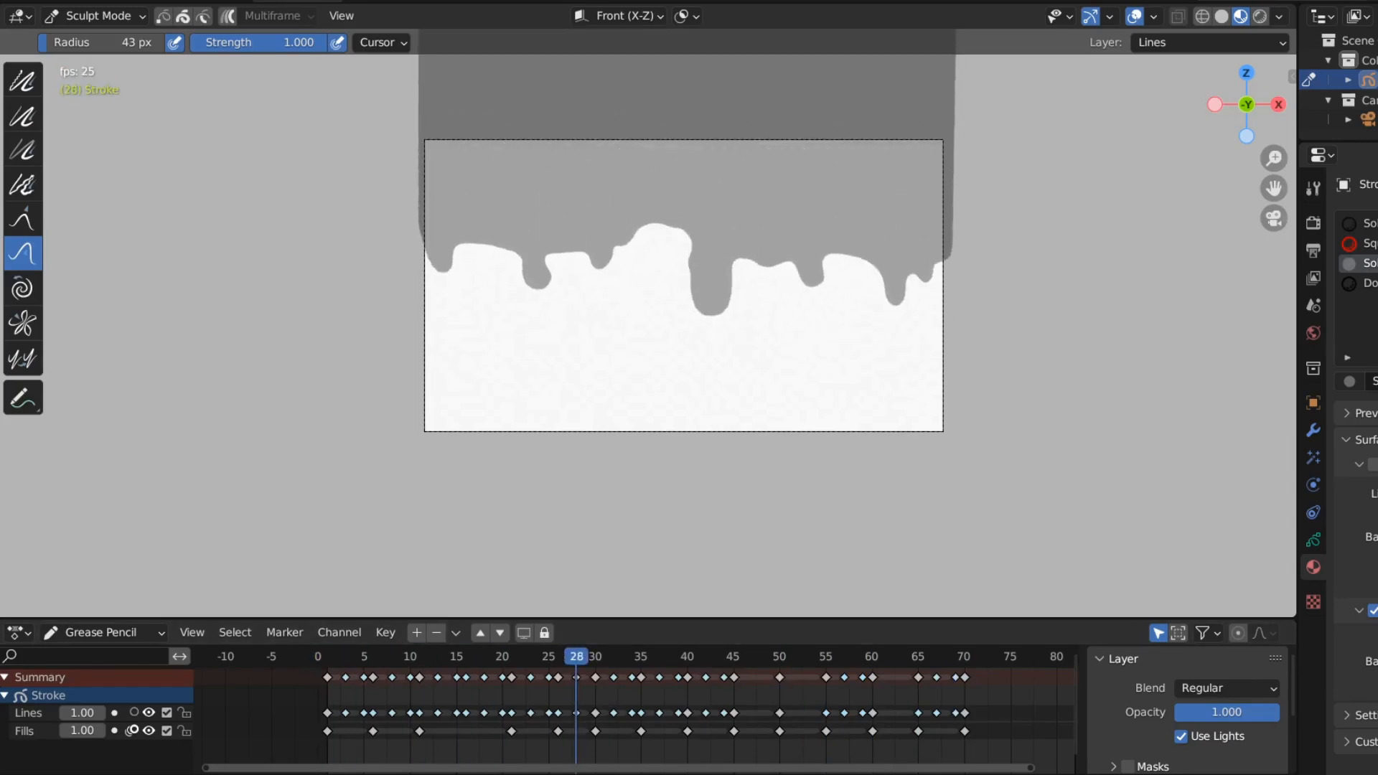
pyautogui.press('space')
pyautogui.click(767, 659)
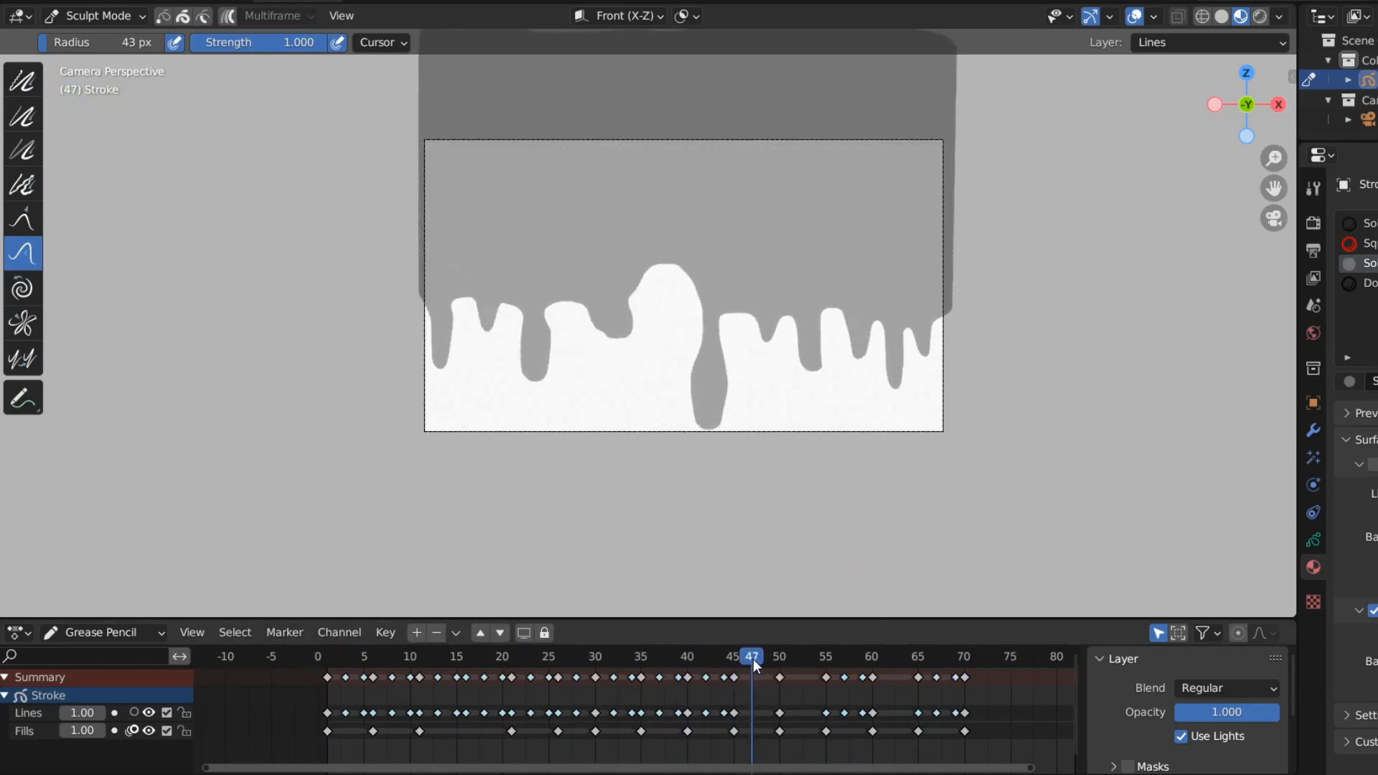
# Enable onion skinning for the Lines layer and move the whole stroke along Z at frame 47 in Edit Mode.
pyautogui.click(132, 714)
pyautogui.scroll(3, 765, 361)
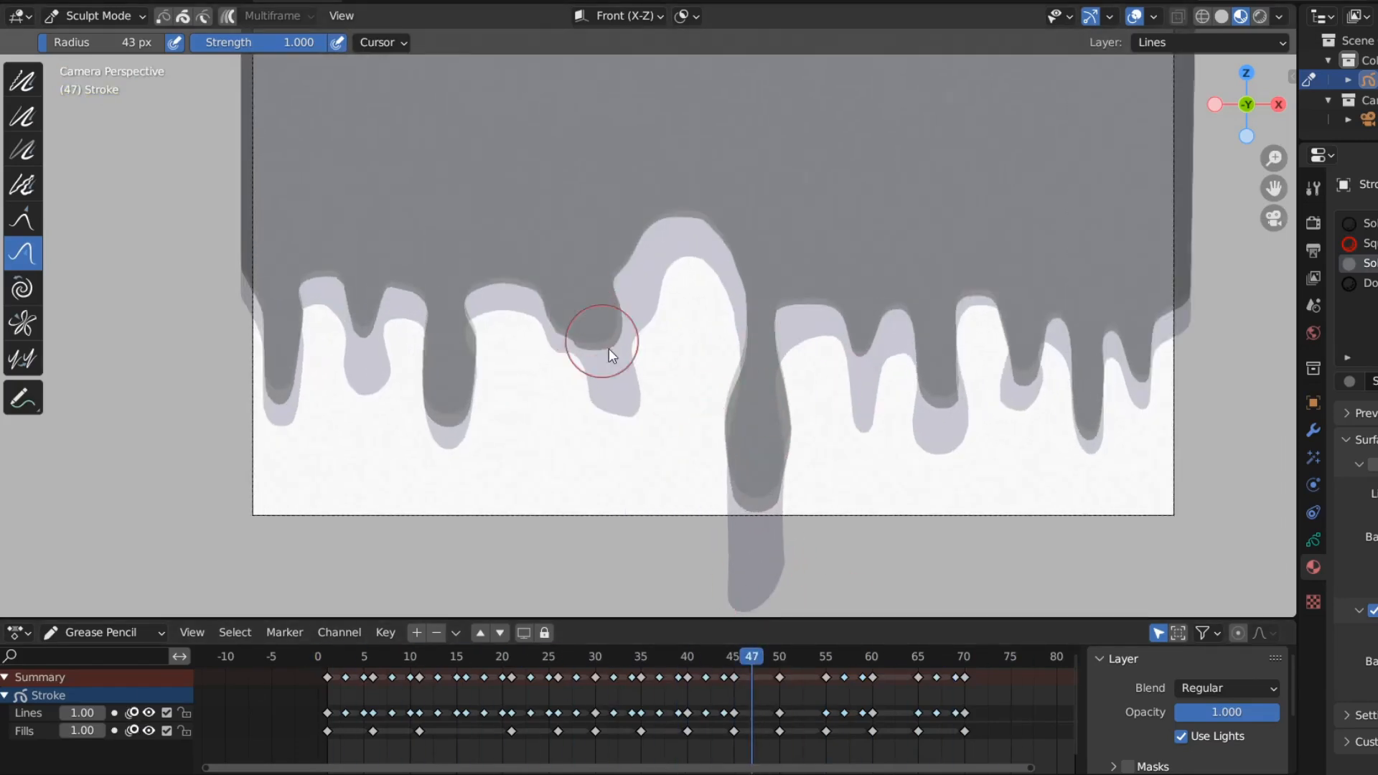
pyautogui.scroll(-2, 625, 294)
pyautogui.press('Tab')
pyautogui.press('g')
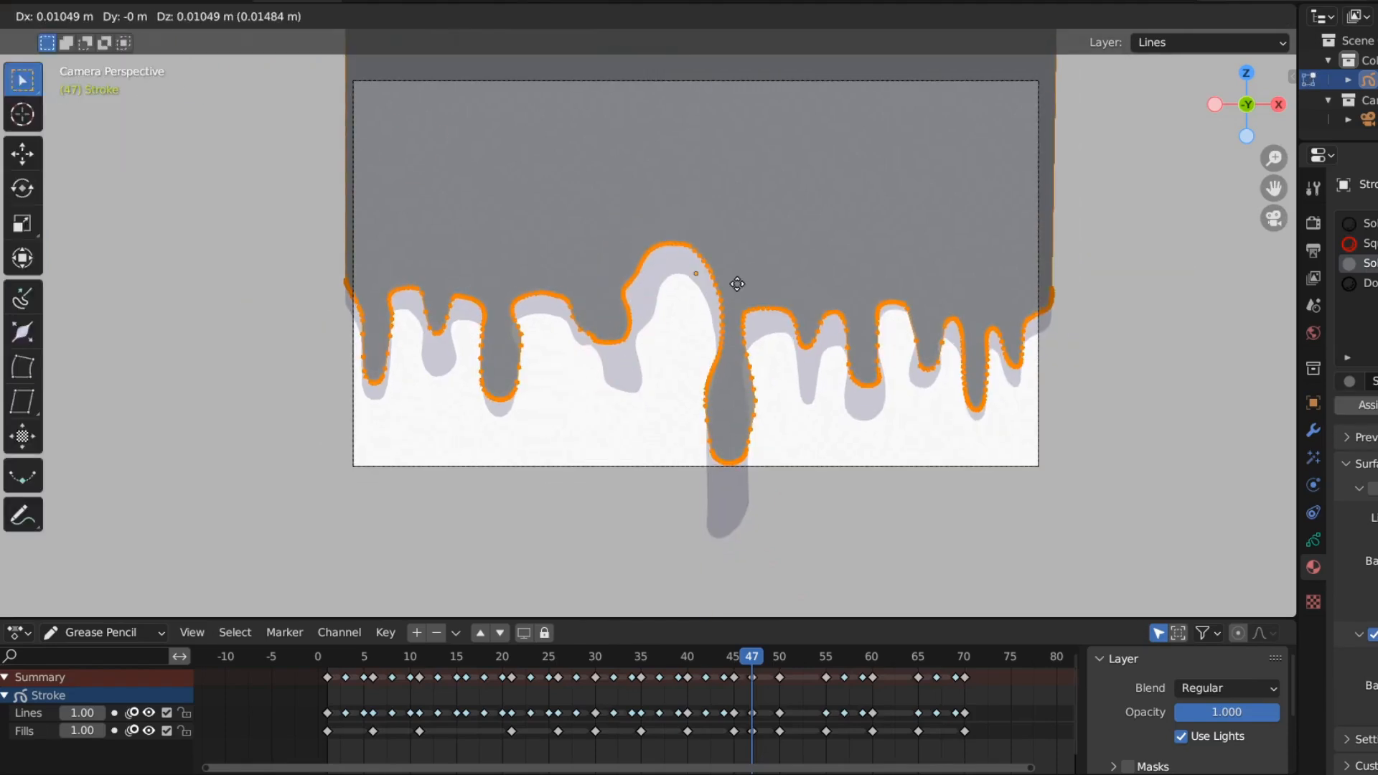
pyautogui.press('z')
pyautogui.click(745, 298)
# Move the whole stroke along Z at frames 52 and 62 to make manual in-between poses.
pyautogui.moveTo(750, 658); pyautogui.dragTo(852, 659)
pyautogui.press('g')
pyautogui.press('z')
pyautogui.click(782, 331)
pyautogui.moveTo(862, 665); pyautogui.dragTo(887, 666)
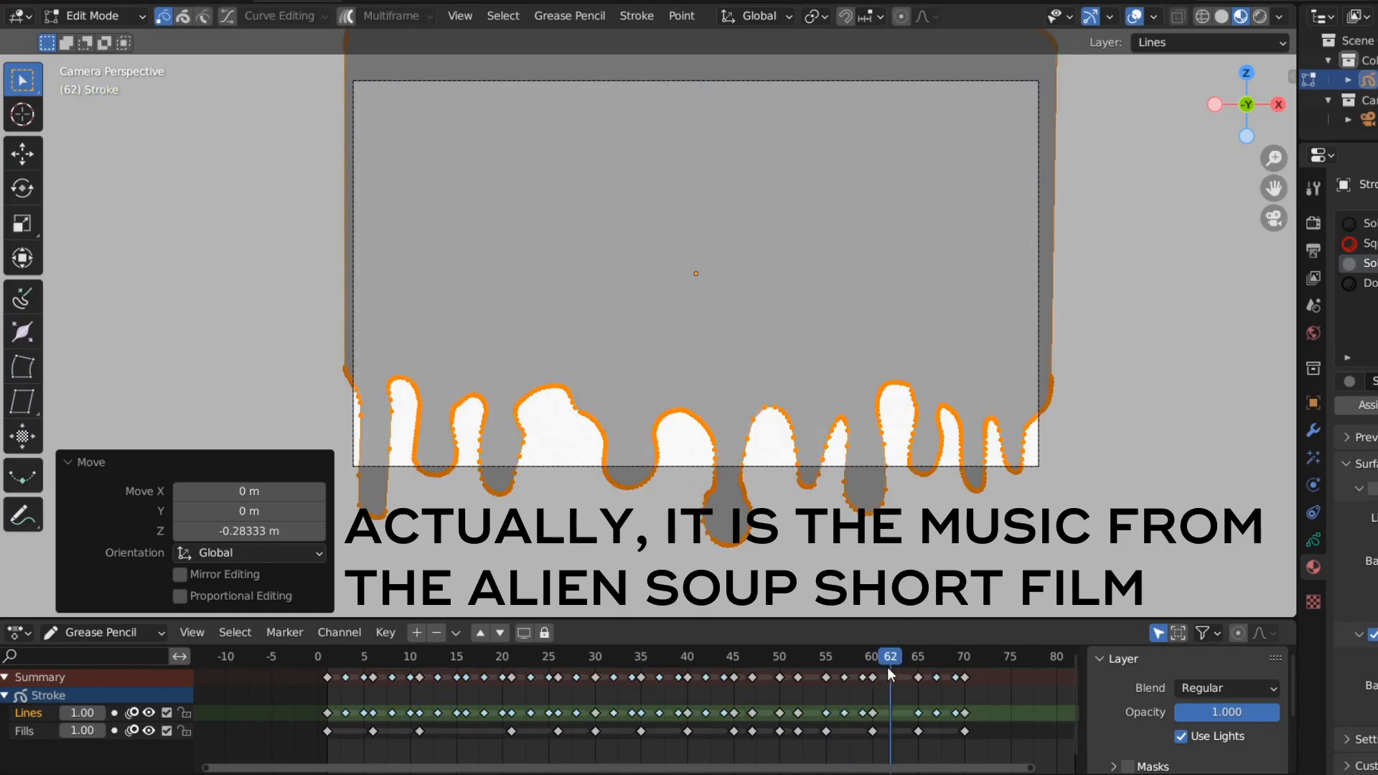
pyautogui.press('g')
pyautogui.press('z')
pyautogui.click(857, 334)
# Play back the transition with the new in-between poses and return to Sculpt Mode.
pyautogui.moveTo(919, 666)
pyautogui.mouseDown()
pyautogui.moveTo(952, 671)
pyautogui.moveTo(748, 655)
pyautogui.moveTo(677, 674)
pyautogui.mouseUp()
pyautogui.press('space')
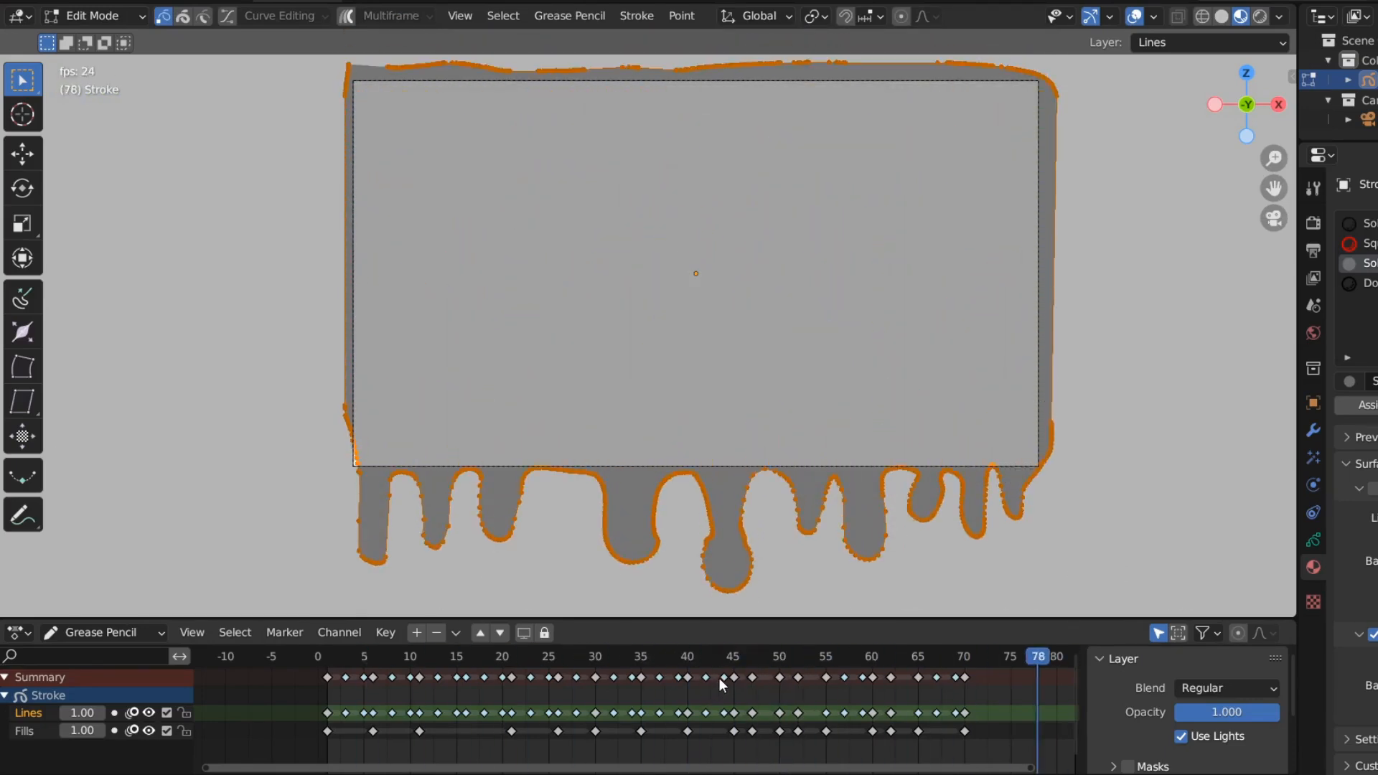
pyautogui.press('space')
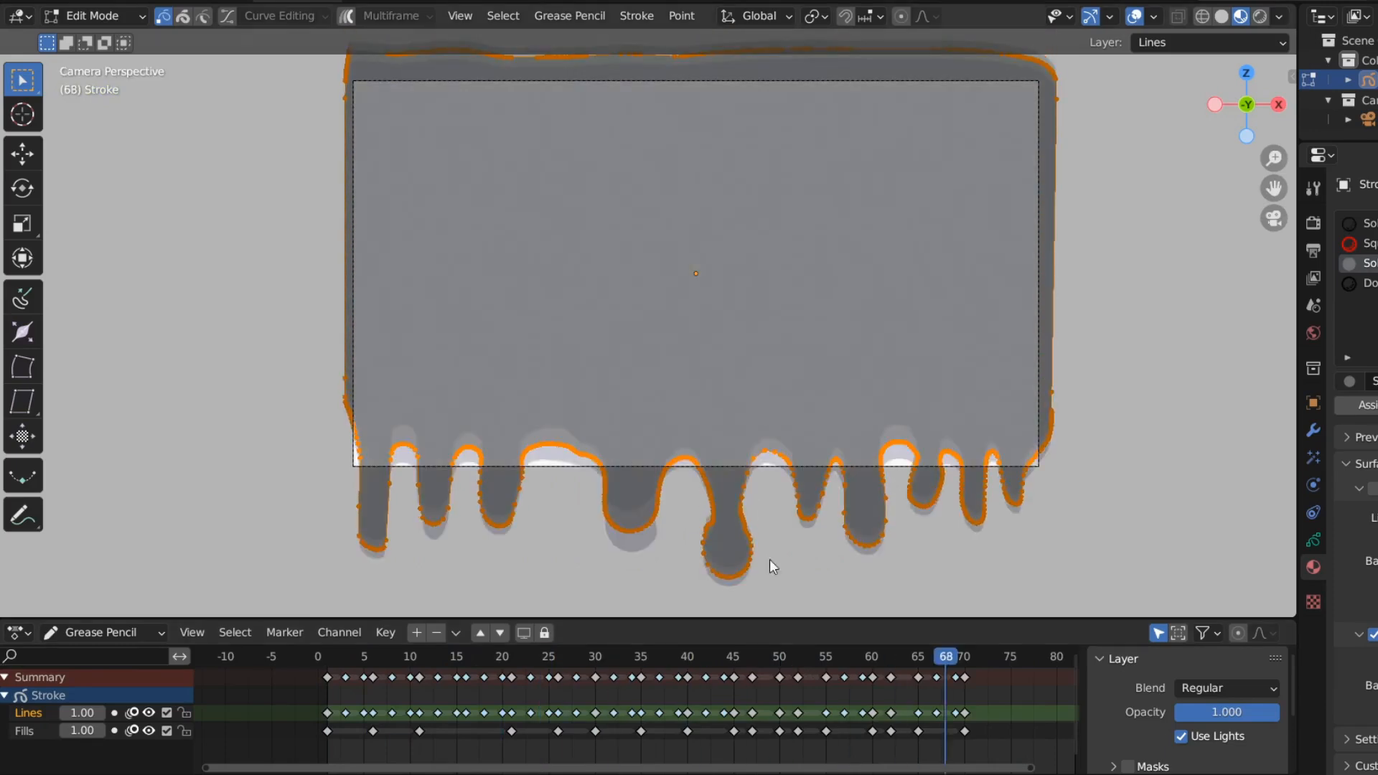
pyautogui.click(133, 15)
pyautogui.click(116, 80)
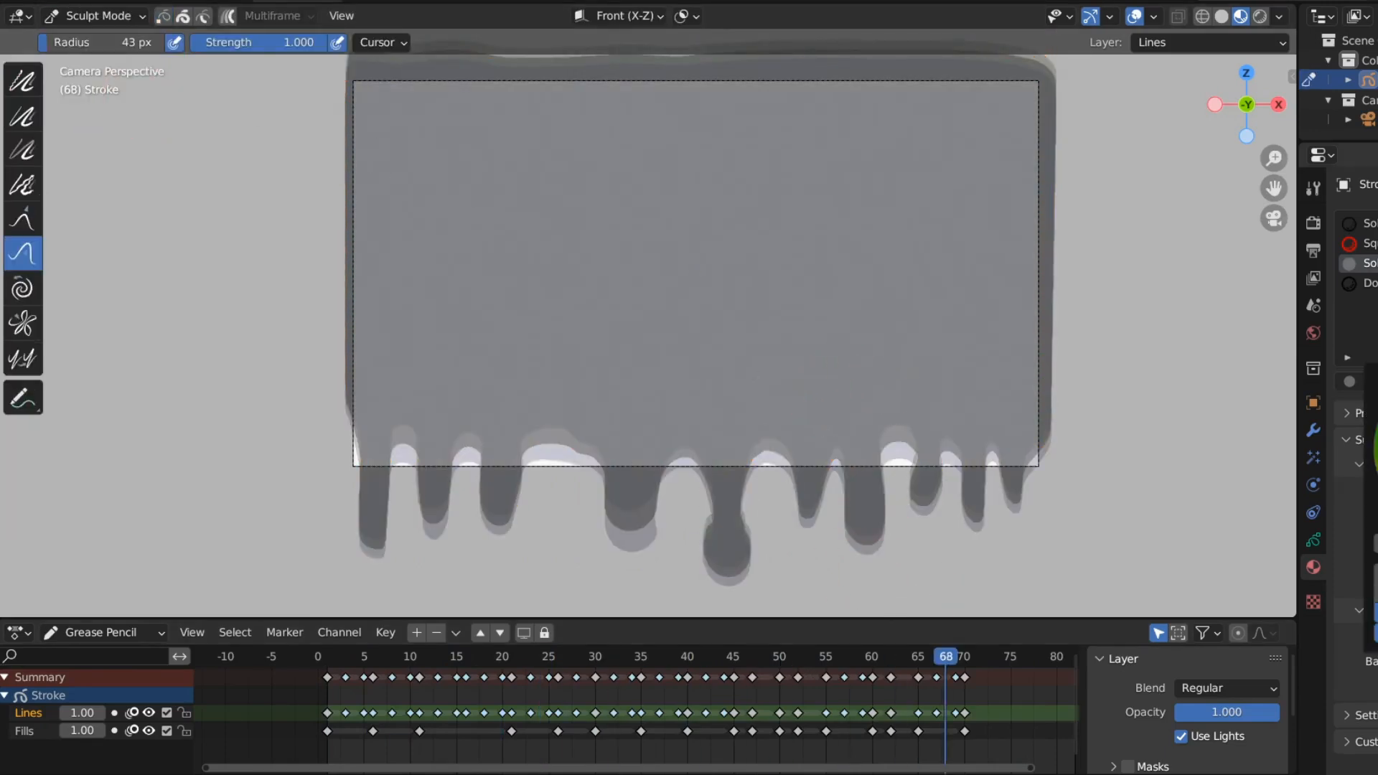
pyautogui.press('space')
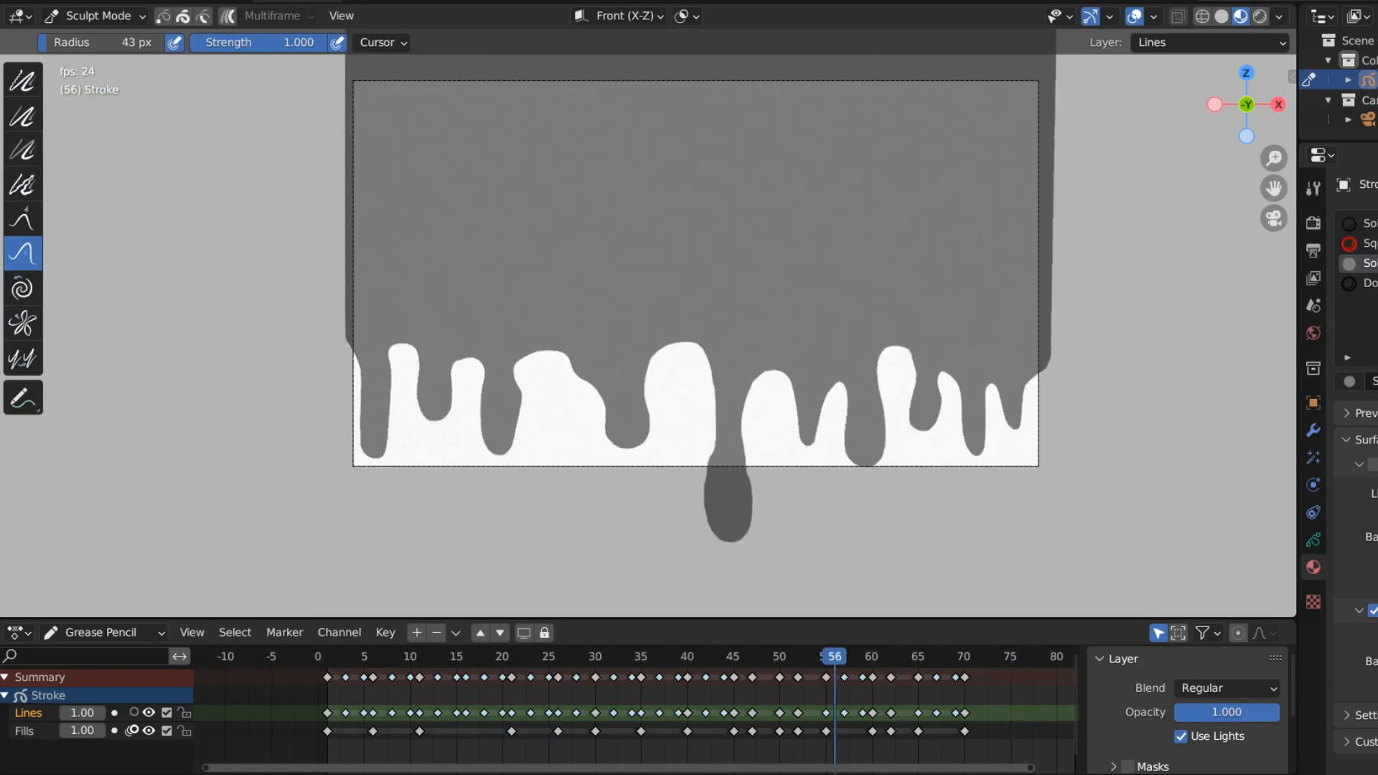
pyautogui.press('space')
# Widen the gap beside the drips near the frame's right side at frame 47 with the inverted Pinch brush, and reselect the Push brush.
pyautogui.click(811, 655)
pyautogui.moveTo(813, 649); pyautogui.dragTo(746, 658)
pyautogui.scroll(3, 954, 317)
pyautogui.click(747, 656)
pyautogui.click(38, 322)
pyautogui.keyDown('ctrl'); pyautogui.moveTo(888, 382); pyautogui.dragTo(866, 411); pyautogui.keyUp('ctrl')
pyautogui.click(28, 254)
pyautogui.click(781, 661)
pyautogui.click(752, 659)
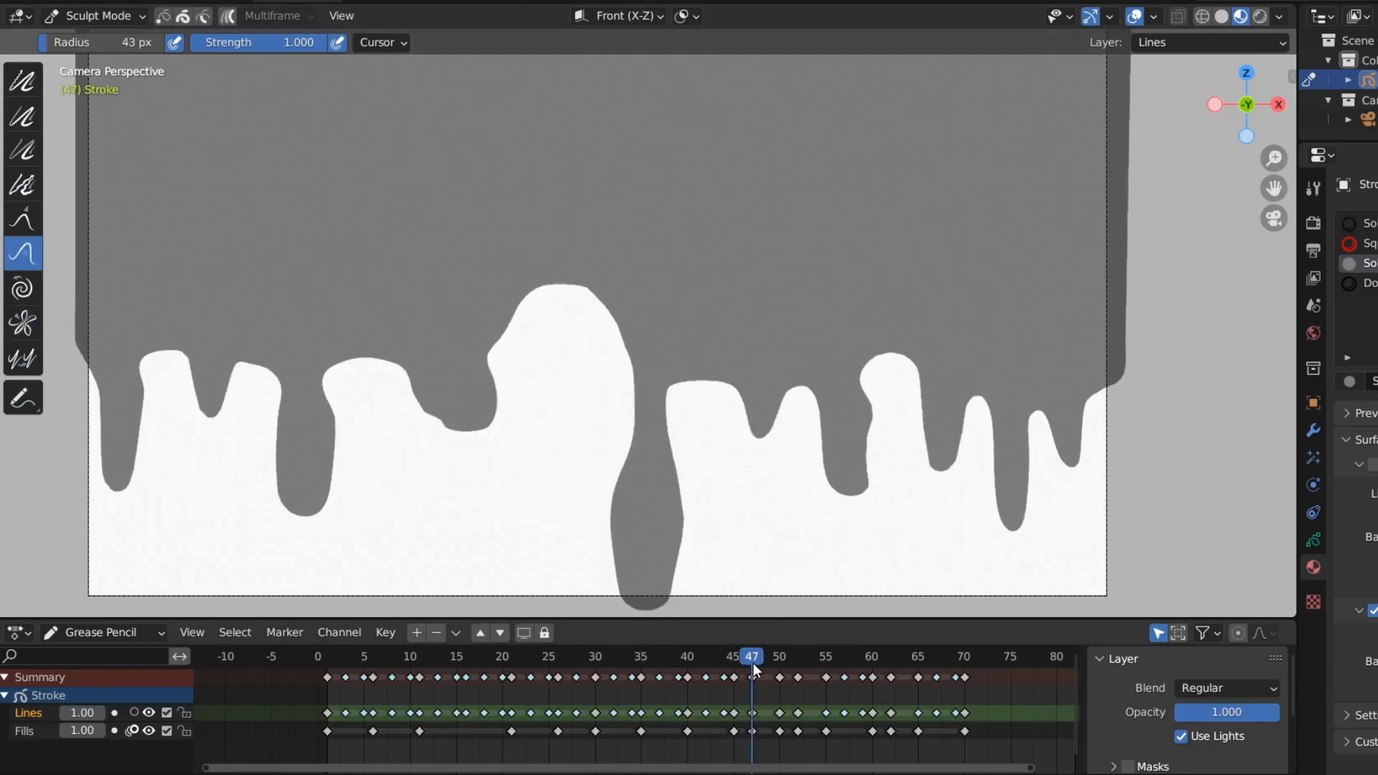
pyautogui.click(779, 659)
pyautogui.click(757, 659)
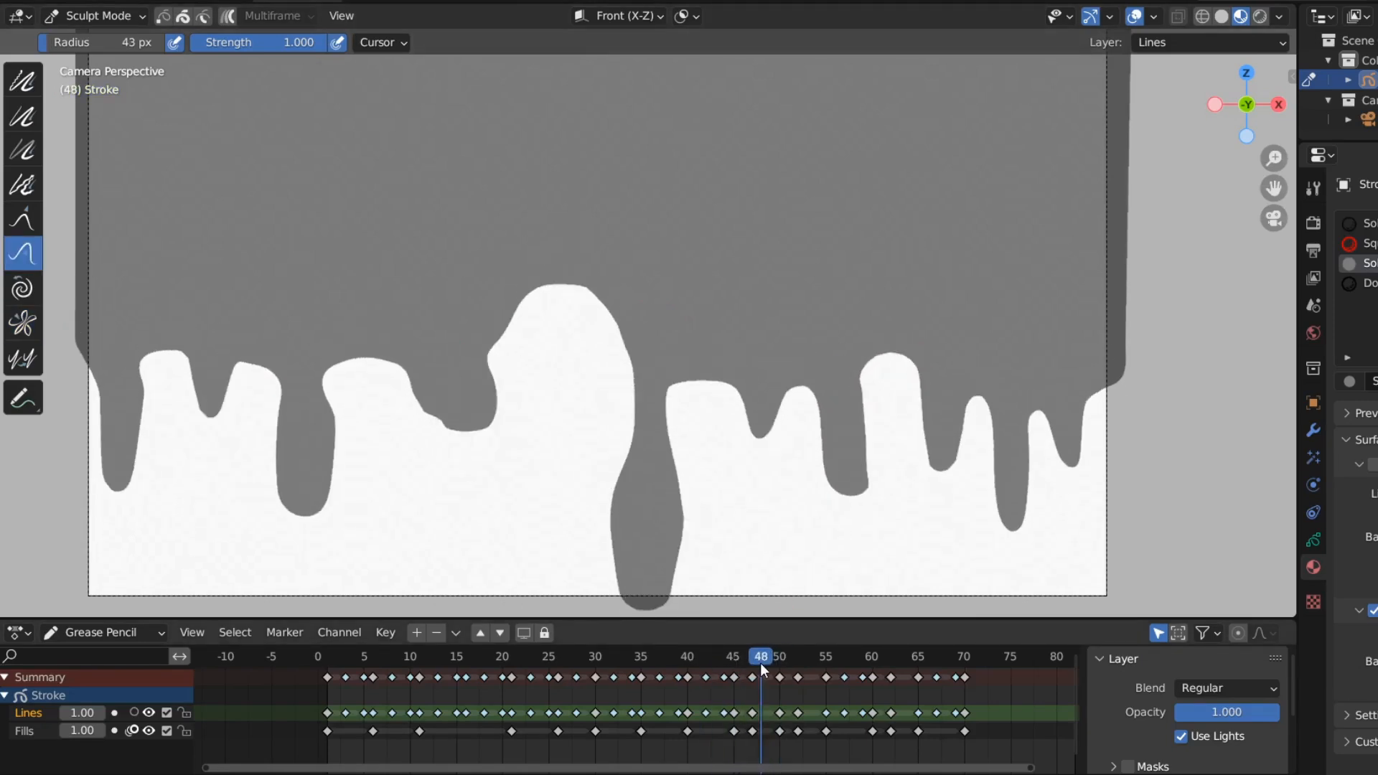
# Reshape the pointed drips along the lower edge at frames 57 and 58 with the Push brush.
pyautogui.moveTo(755, 657); pyautogui.dragTo(845, 662)
pyautogui.moveTo(852, 672); pyautogui.dragTo(777, 662)
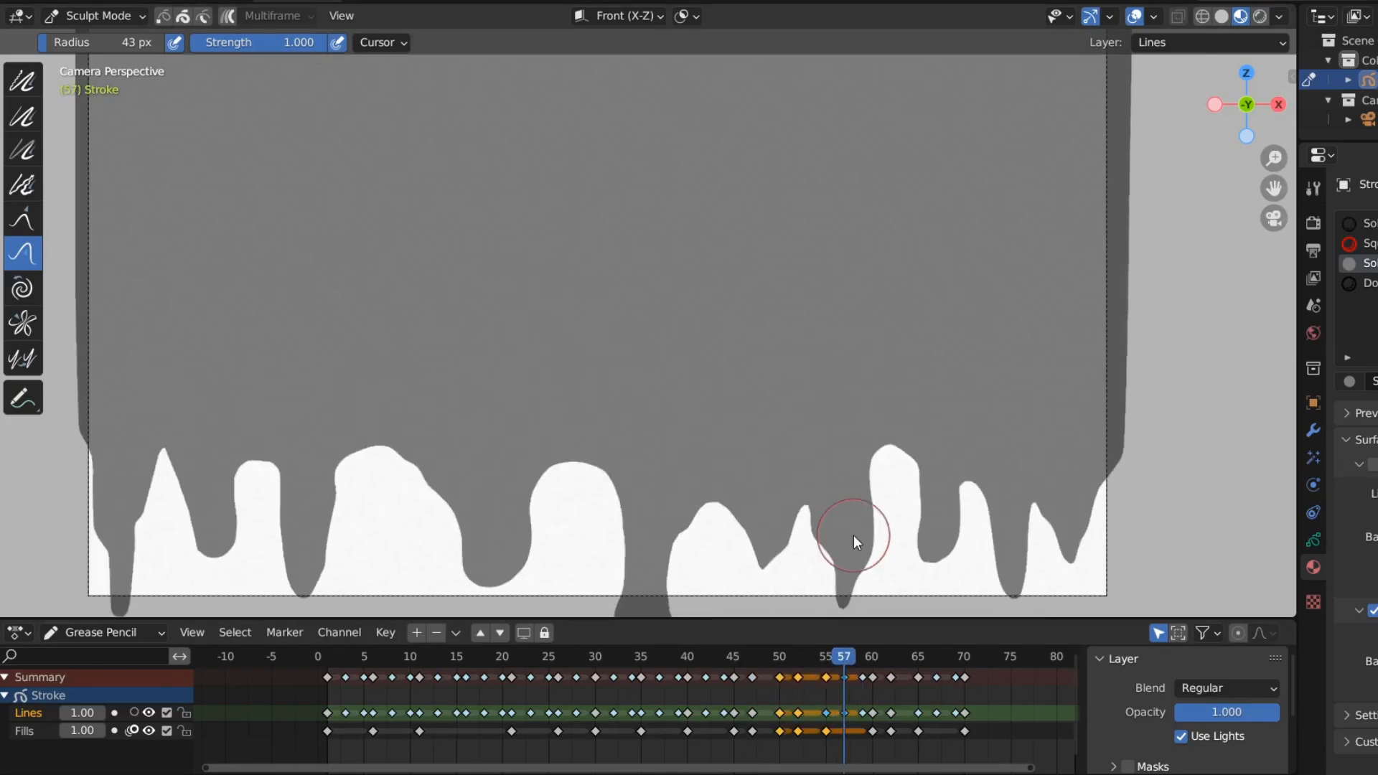
pyautogui.keyDown('shift'); pyautogui.moveTo(854, 535); pyautogui.dragTo(856, 339, button='middle'); pyautogui.keyUp('shift')
pyautogui.moveTo(843, 659)
pyautogui.mouseDown()
pyautogui.moveTo(828, 660)
pyautogui.moveTo(844, 659)
pyautogui.mouseUp()
pyautogui.click(853, 659)
pyautogui.moveTo(855, 661)
pyautogui.mouseDown()
pyautogui.moveTo(867, 662)
pyautogui.moveTo(769, 662)
pyautogui.moveTo(842, 662)
pyautogui.mouseUp()
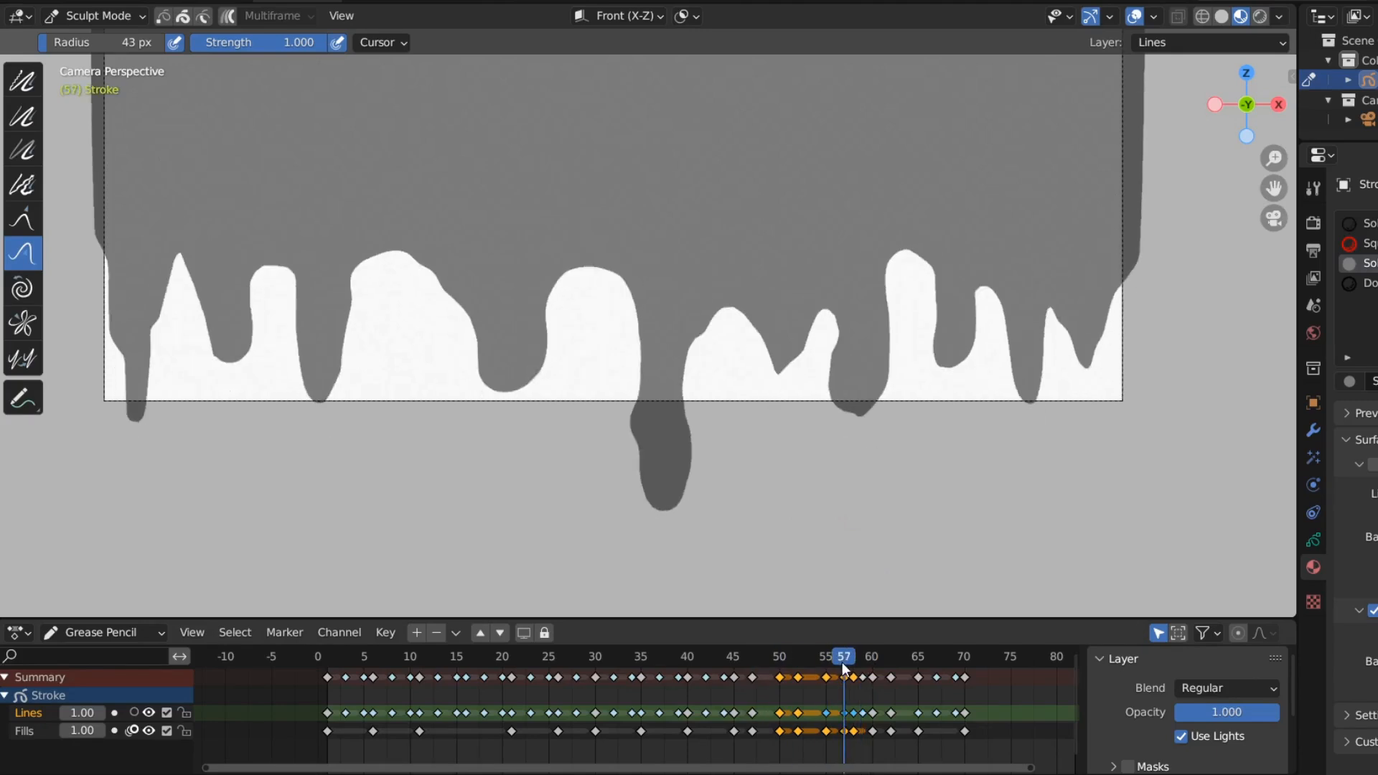
# Step back and forth through the frames and keyframes around frame 57 to compare the drip shapes.
pyautogui.press('Right')
pyautogui.press('Left')
pyautogui.press('Left')
pyautogui.press('Left')
pyautogui.press('Right')
pyautogui.press('Right')
pyautogui.press('Right')
pyautogui.press('Right')
pyautogui.press('Right')
pyautogui.press('Left')
pyautogui.press('Left')
pyautogui.press('Left')
pyautogui.press('Left')
pyautogui.press('Left')
pyautogui.press('Right')
pyautogui.press('Right')
pyautogui.press('Right')
pyautogui.press('Right')
pyautogui.press('Right')
pyautogui.press('Left')
pyautogui.press('Left')
pyautogui.press('Left')
pyautogui.press('Left')
pyautogui.press('Left')
pyautogui.press('Right')
pyautogui.press('Right')
pyautogui.press('Right')
pyautogui.press('Up')
pyautogui.press('Up')
pyautogui.press('Down')
pyautogui.press('Down')
pyautogui.press('Down')
pyautogui.press('Down')
pyautogui.press('Up')
pyautogui.press('Up')
pyautogui.press('Up')
pyautogui.press('Down')
# Delete the extra keyframes around frames 57 and 58 and play the transition to check the motion.
pyautogui.click(855, 679)
pyautogui.press('Delete')
pyautogui.click(845, 677)
pyautogui.press('Delete')
pyautogui.moveTo(833, 662)
pyautogui.mouseDown()
pyautogui.moveTo(860, 665)
pyautogui.moveTo(851, 681)
pyautogui.moveTo(859, 660)
pyautogui.moveTo(877, 663)
pyautogui.moveTo(829, 680)
pyautogui.moveTo(854, 691)
pyautogui.mouseUp()
pyautogui.press('space')
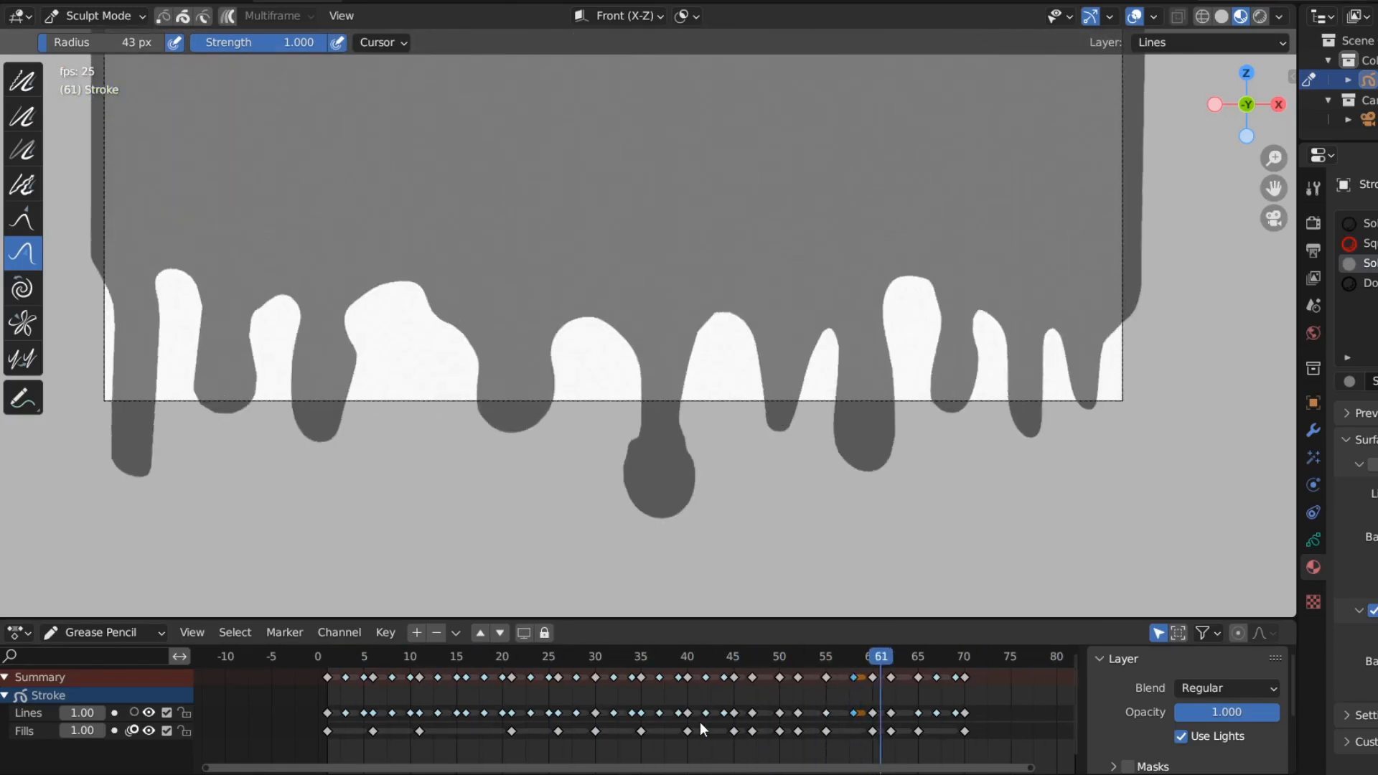
pyautogui.press('space')
pyautogui.click(956, 665)
pyautogui.moveTo(955, 670)
pyautogui.mouseDown()
pyautogui.moveTo(713, 665)
pyautogui.moveTo(769, 662)
pyautogui.mouseUp()
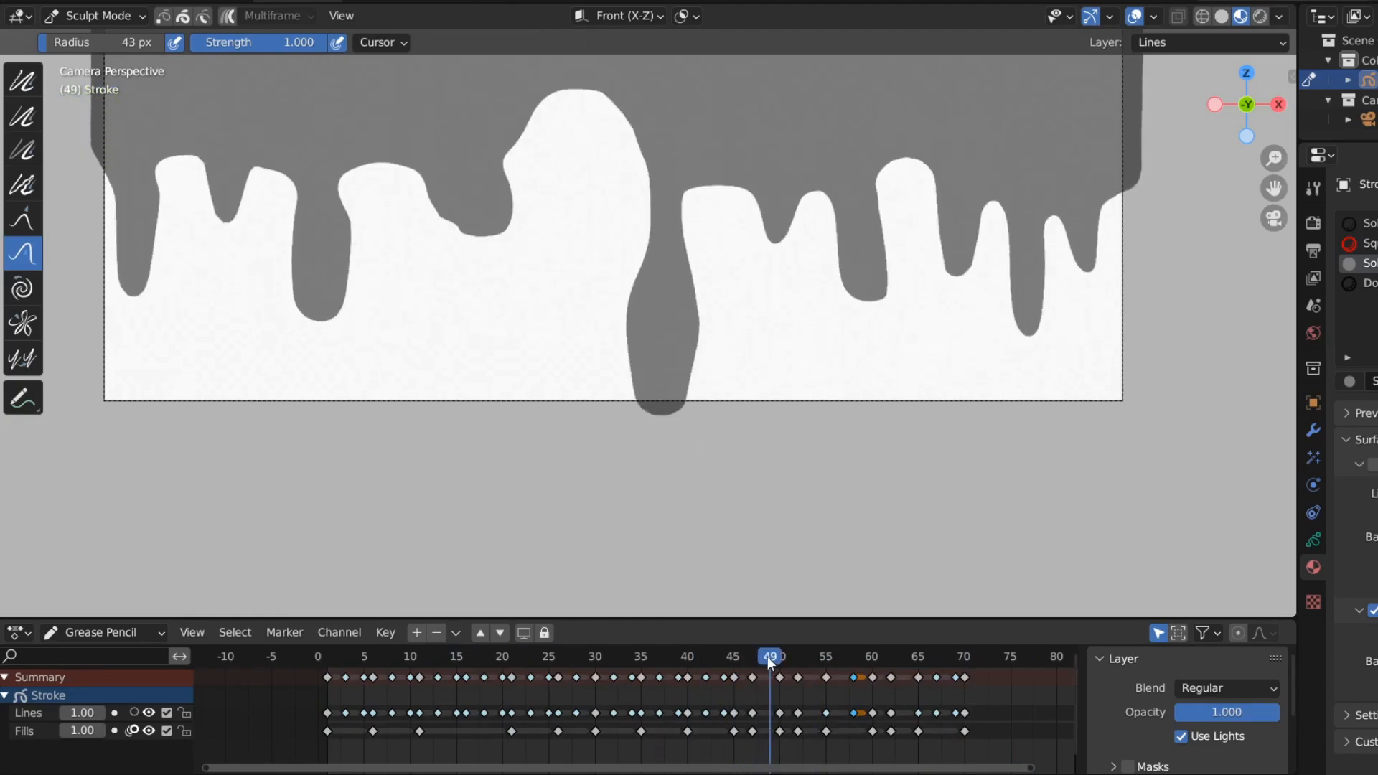
# Try to interpolate the sequence at frame 49 in Edit Mode.
pyautogui.press('Tab')
pyautogui.click(636, 16)
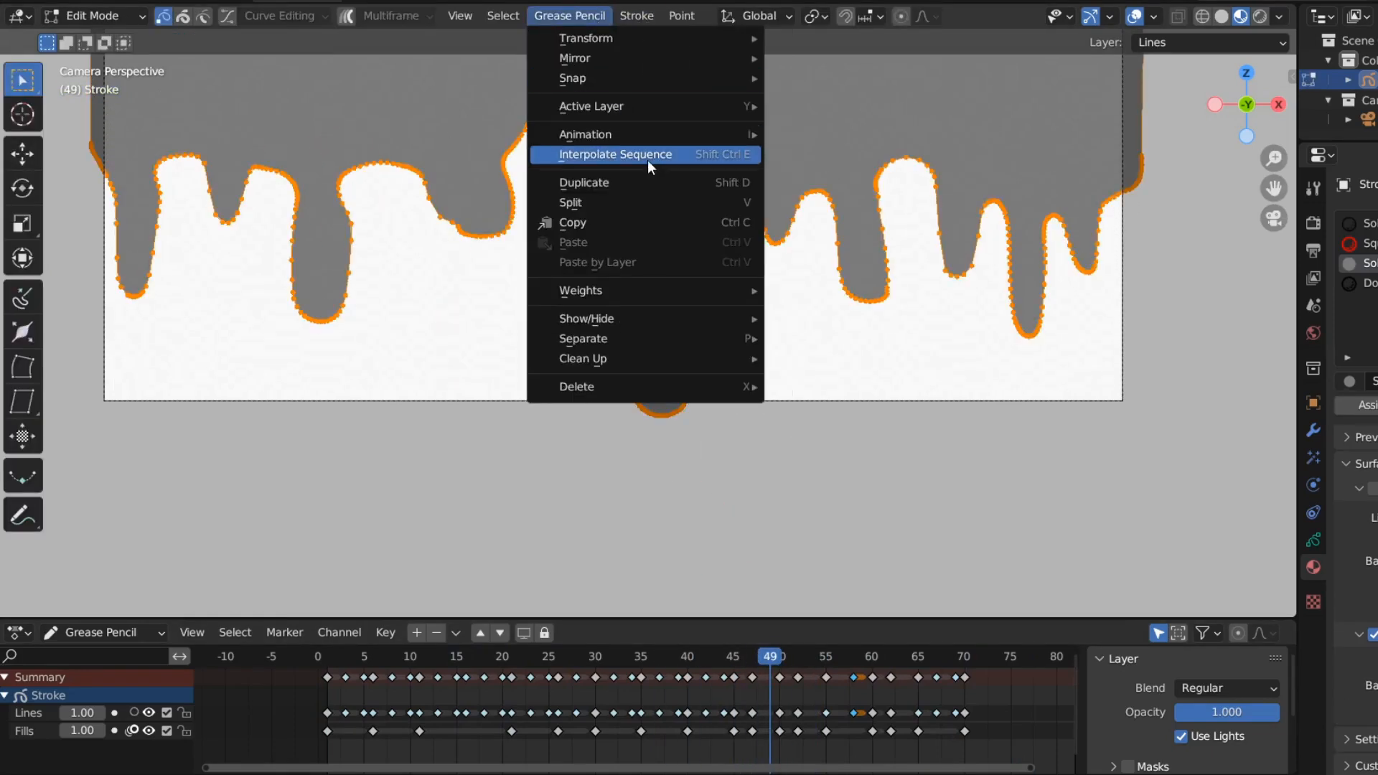
pyautogui.click(649, 158)
pyautogui.press('Tab')
# Show the onion skins of the Lines layer and set the current frame to 48.
pyautogui.moveTo(759, 664); pyautogui.dragTo(769, 663)
pyautogui.click(135, 713)
pyautogui.click(771, 662)
pyautogui.click(1376, 661)
pyautogui.moveTo(1377, 634); pyautogui.dragTo(1375, 633)
pyautogui.moveTo(767, 662)
pyautogui.mouseDown()
pyautogui.moveTo(781, 667)
pyautogui.moveTo(752, 662)
pyautogui.moveTo(763, 664)
pyautogui.mouseUp()
# Move the whole stroke down along Z by about 0.099 m at frame 48 in Edit Mode.
pyautogui.moveTo(572, 311); pyautogui.dragTo(534, 271)
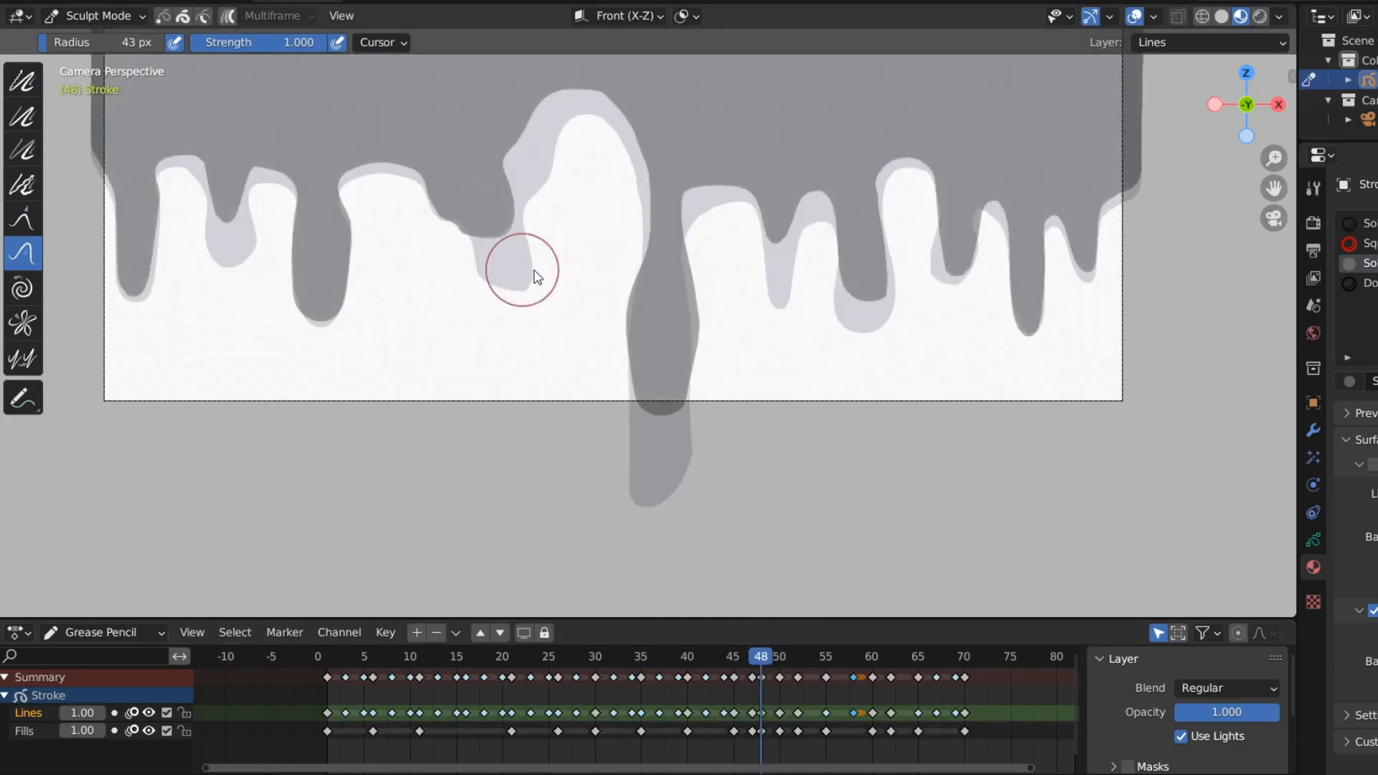
pyautogui.hotkey('ctrl', 'z')
pyautogui.moveTo(765, 659)
pyautogui.mouseDown()
pyautogui.moveTo(786, 661)
pyautogui.moveTo(762, 659)
pyautogui.mouseUp()
pyautogui.click(97, 15)
pyautogui.click(131, 57)
pyautogui.press('g')
pyautogui.press('z')
pyautogui.click(695, 206)
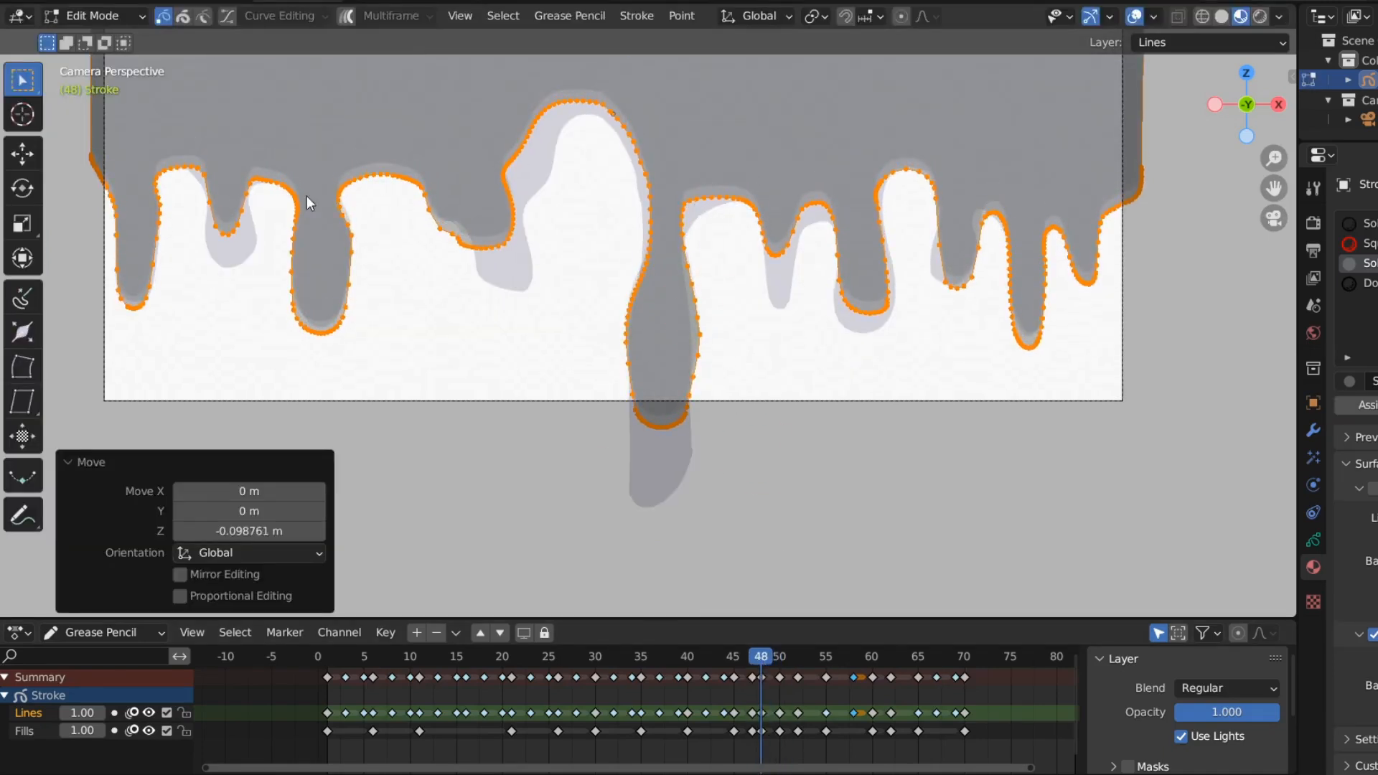
# Return to Sculpt Mode, extend the drips at frame 48 toward the next keyframe's outline, and select the Pinch brush.
pyautogui.click(93, 15)
pyautogui.click(127, 93)
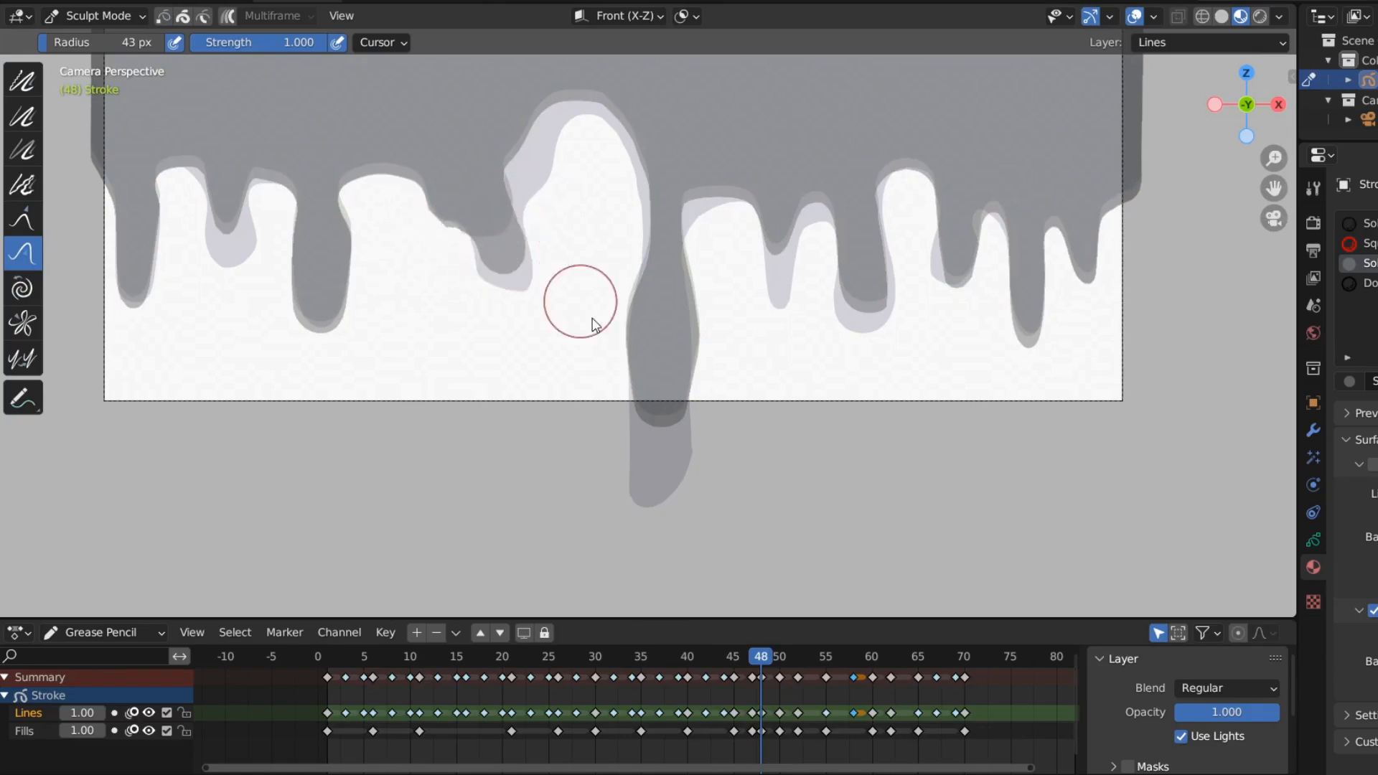
pyautogui.click(23, 323)
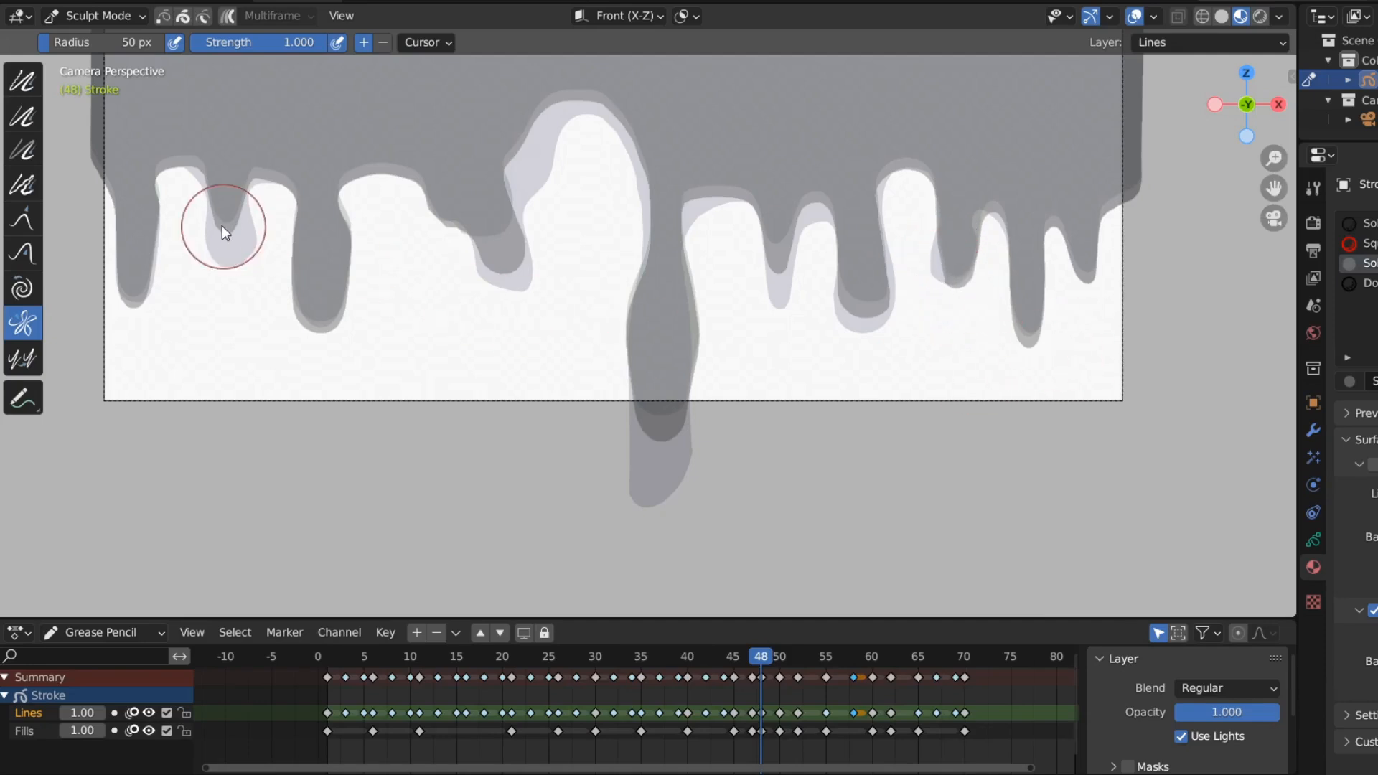
# Turn off onion skinning for the Lines layer and save the file.
pyautogui.moveTo(799, 657); pyautogui.dragTo(697, 713)
pyautogui.click(1377, 661)
pyautogui.click(132, 713)
pyautogui.keyDown('ctrl'); pyautogui.moveTo(643, 189); pyautogui.dragTo(680, 346, button='middle'); pyautogui.keyUp('ctrl')
pyautogui.click(40, 1)
pyautogui.click(76, 120)
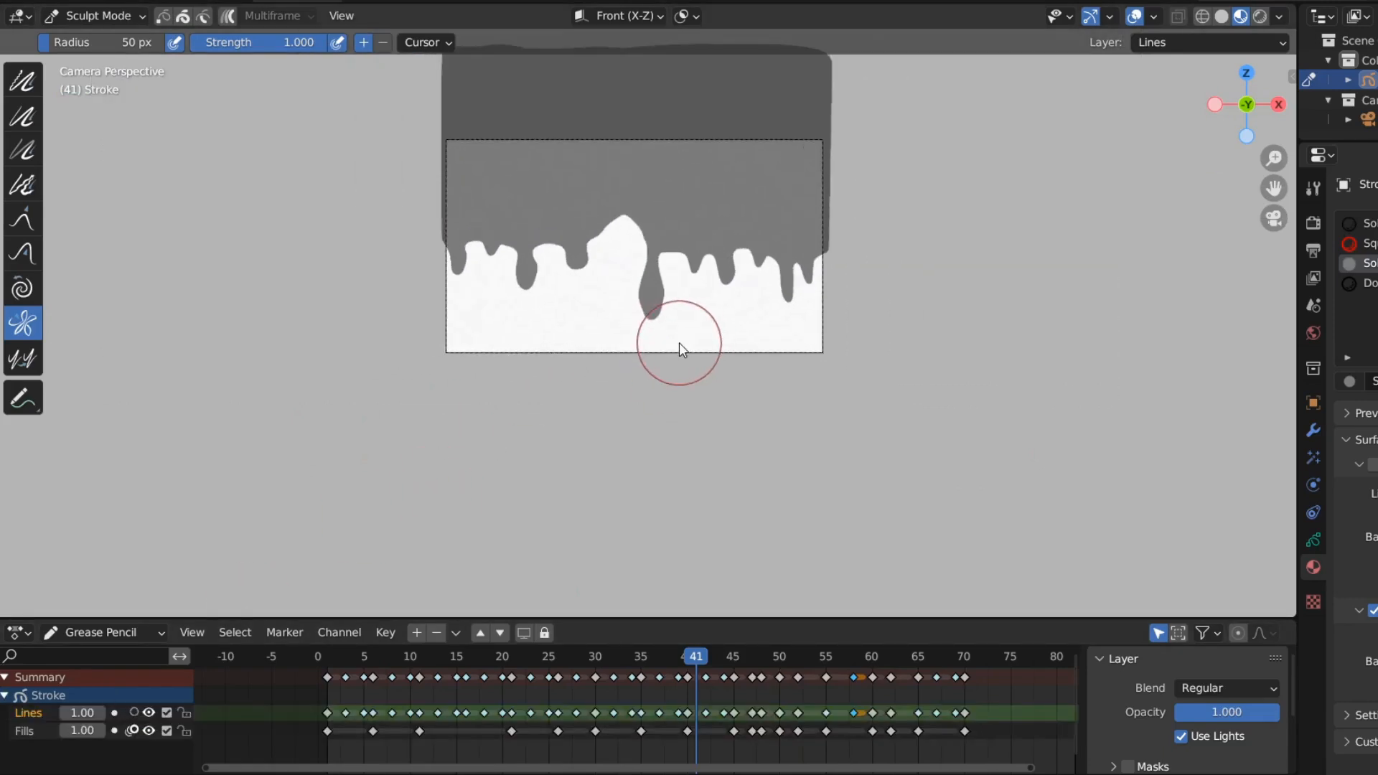
# Play the transition, and turn onion skinning back on for the Lines layer at frame 18.
pyautogui.press('space')
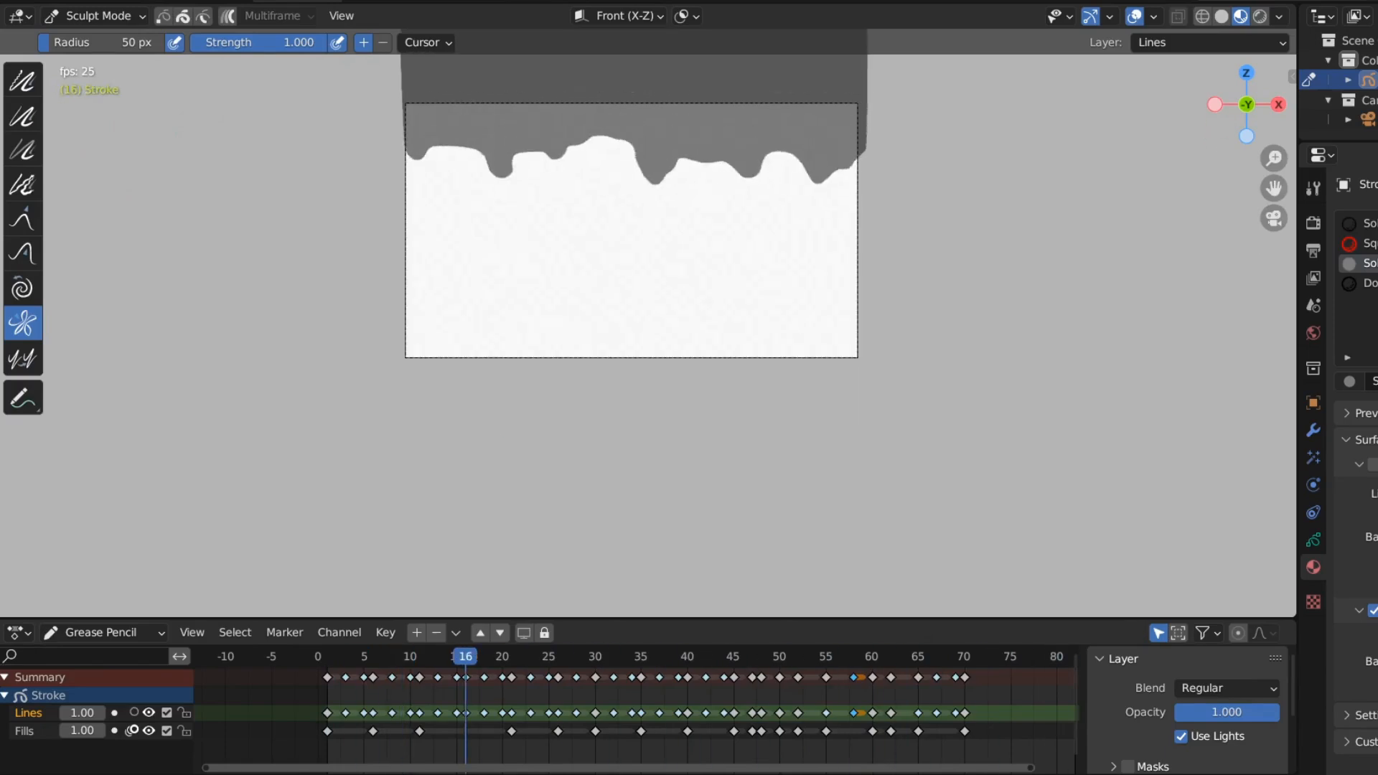
pyautogui.press('space')
pyautogui.moveTo(463, 655); pyautogui.dragTo(485, 658)
pyautogui.click(133, 713)
pyautogui.scroll(3, 666, 296)
# Step through the frames around frame 18 to compare the drip shapes with their onion skins.
pyautogui.press('Right')
pyautogui.press('Right')
pyautogui.press('Right')
pyautogui.press('Left')
pyautogui.press('Left')
pyautogui.press('Left')
pyautogui.press('Left')
pyautogui.press('Left')
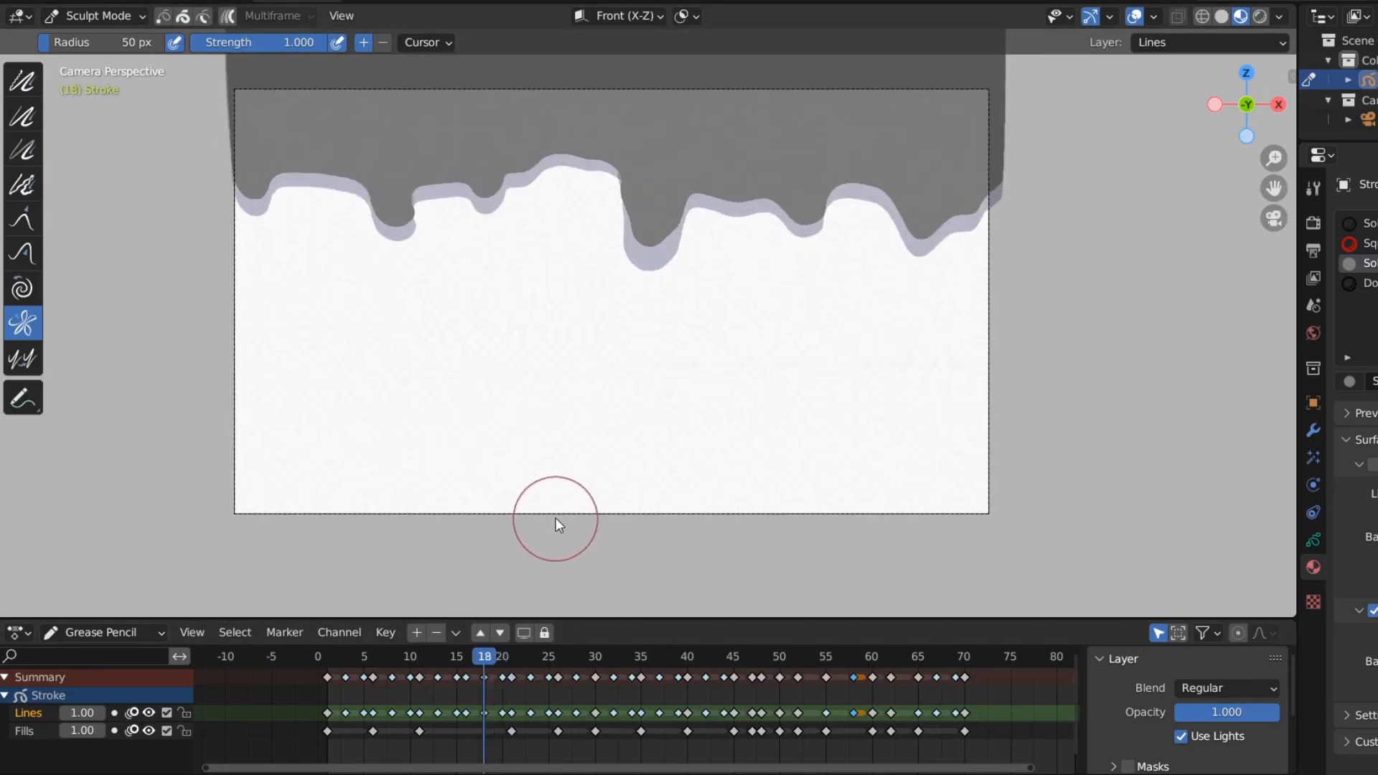
pyautogui.press('Right')
pyautogui.press('Left')
pyautogui.press('Right')
pyautogui.press('Left')
pyautogui.press('Right')
pyautogui.press('Right')
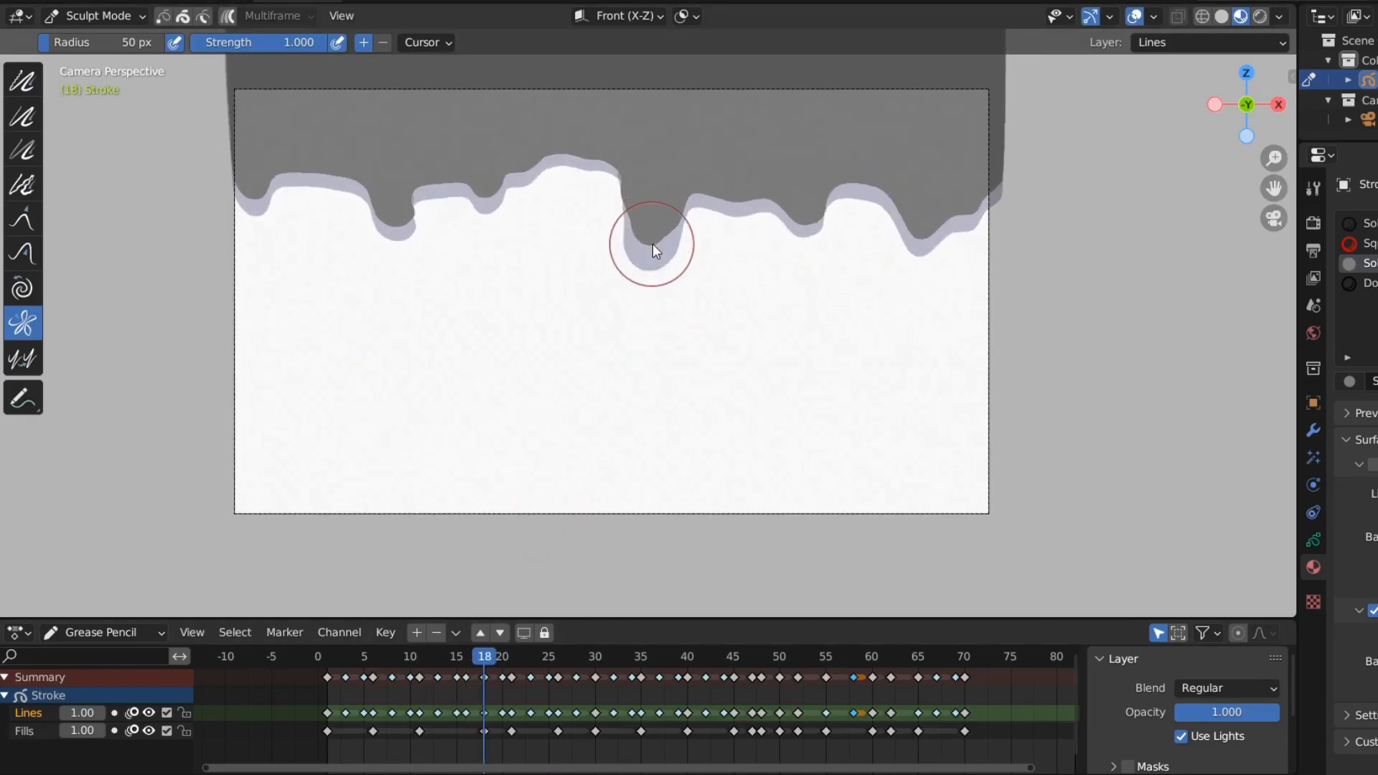
# Reshape the tip of the large central drip at frames 18 and 16 with the Push brush.
pyautogui.click(22, 253)
pyautogui.moveTo(655, 244); pyautogui.dragTo(652, 251)
pyautogui.moveTo(484, 659)
pyautogui.mouseDown()
pyautogui.moveTo(540, 666)
pyautogui.moveTo(467, 667)
pyautogui.mouseUp()
pyautogui.moveTo(655, 205); pyautogui.dragTo(665, 214)
# Thin the neck of the long central drip at frames 50, 52 and 55 with the Push brush.
pyautogui.click(31, 334)
pyautogui.moveTo(462, 662)
pyautogui.mouseDown()
pyautogui.moveTo(579, 622)
pyautogui.moveTo(790, 606)
pyautogui.moveTo(731, 614)
pyautogui.moveTo(769, 610)
pyautogui.moveTo(779, 632)
pyautogui.moveTo(761, 656)
pyautogui.moveTo(775, 614)
pyautogui.mouseUp()
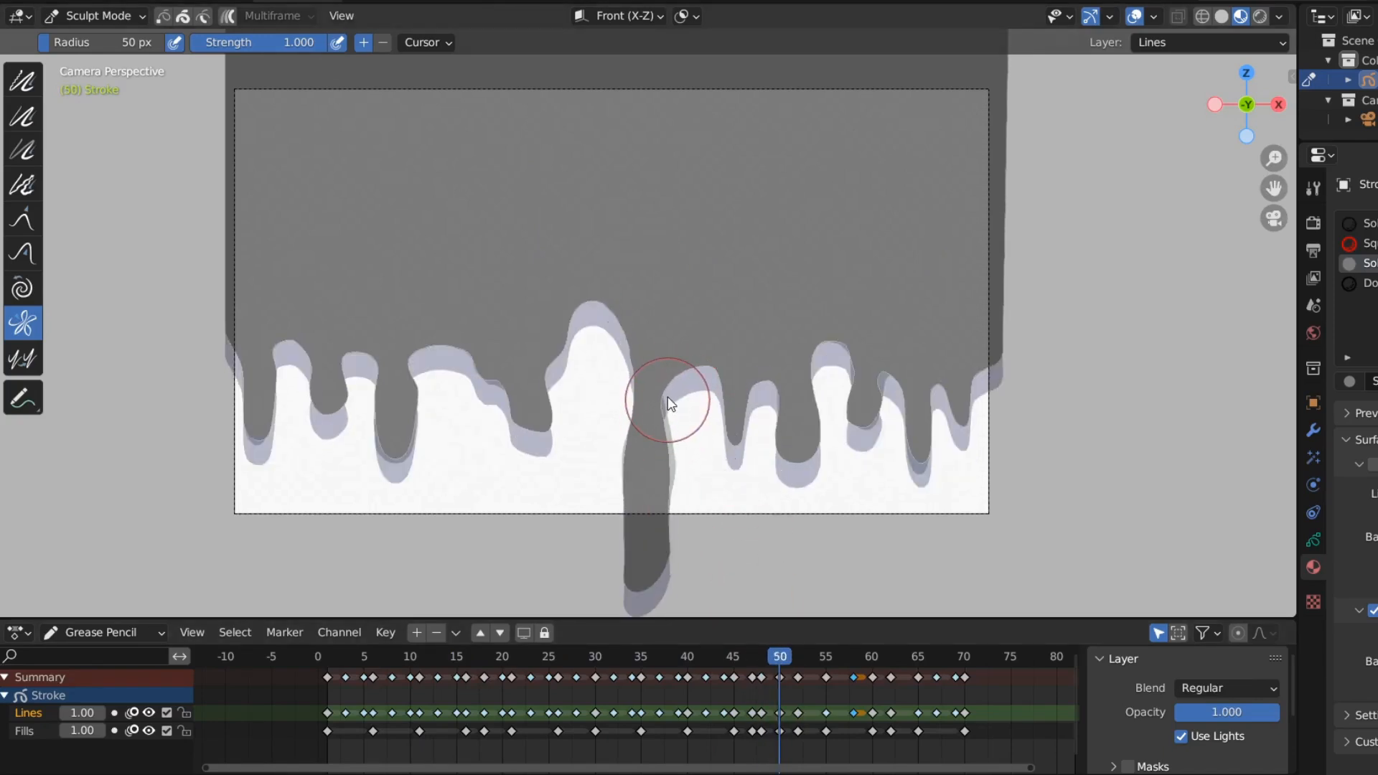
pyautogui.click(27, 257)
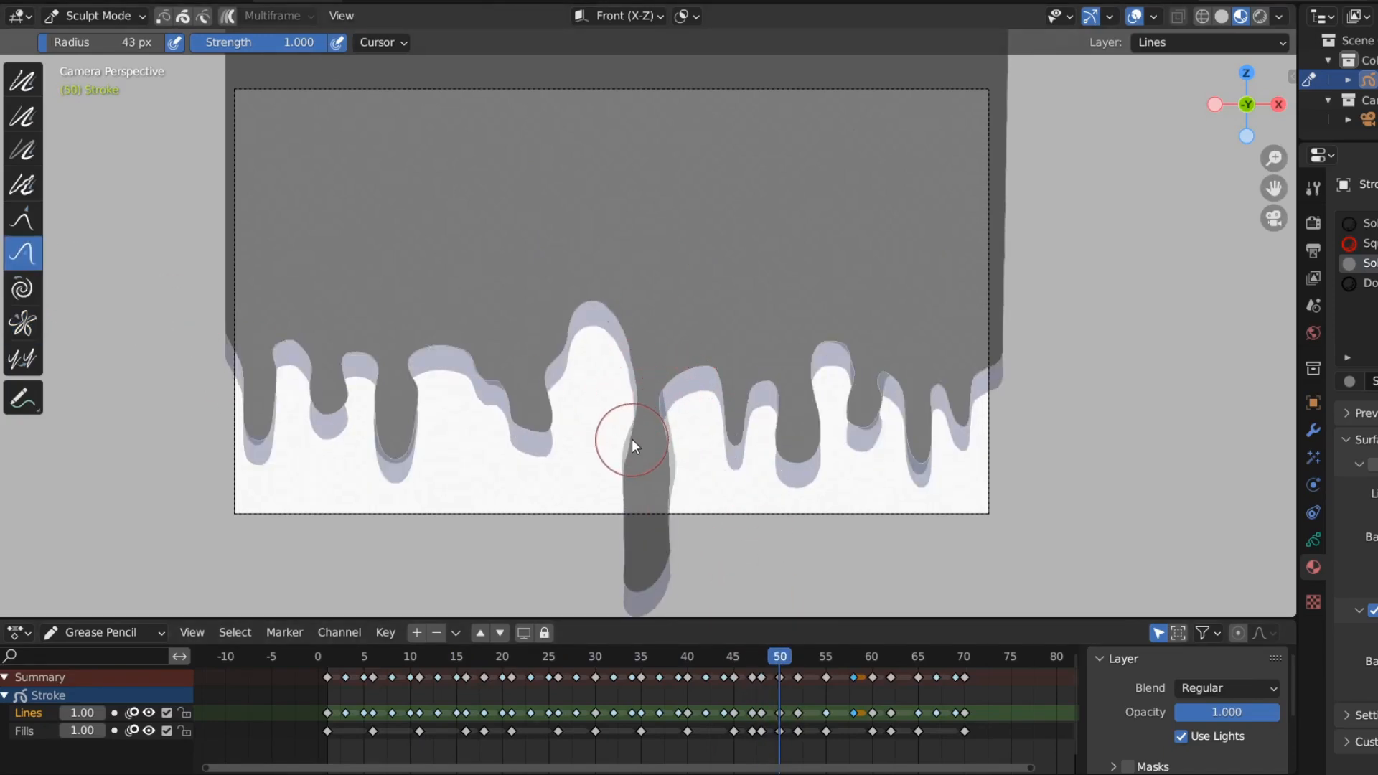
pyautogui.moveTo(790, 678); pyautogui.dragTo(798, 654)
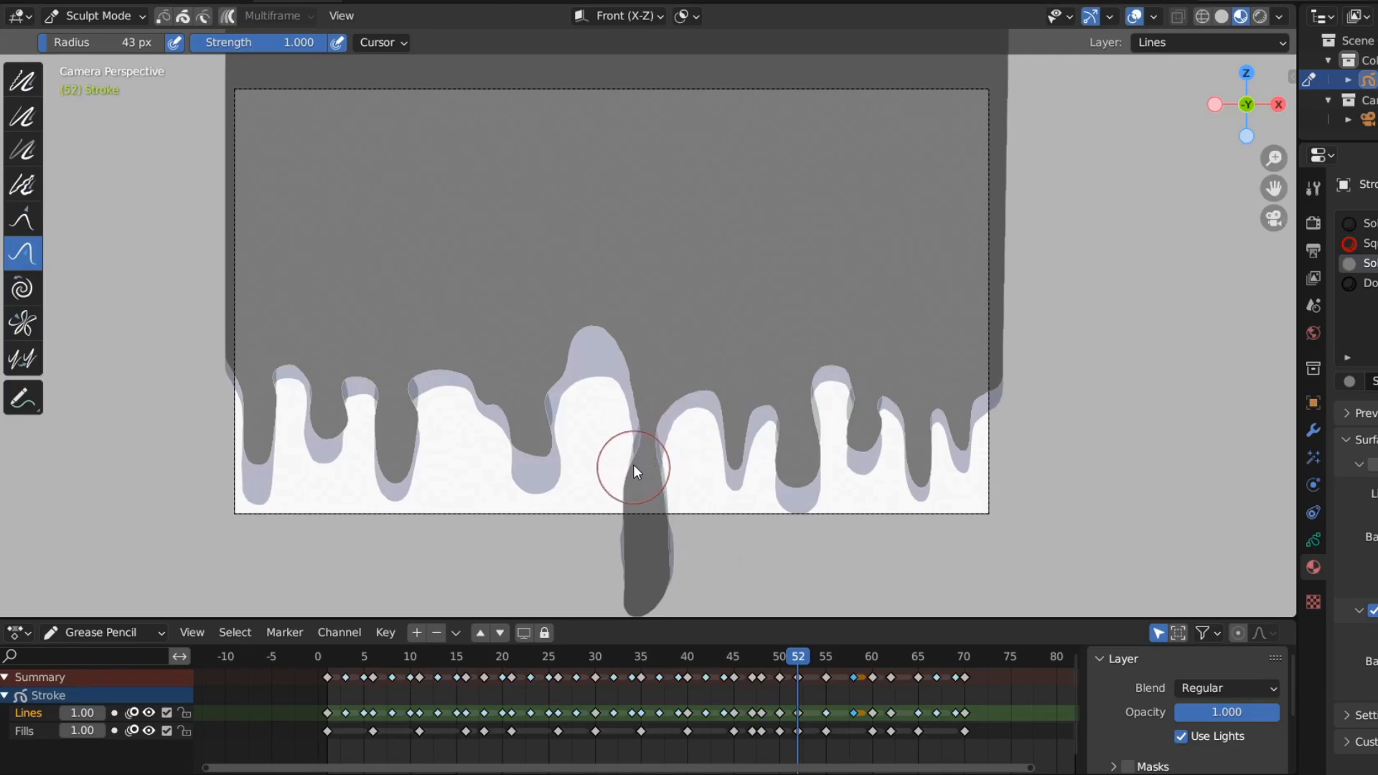
pyautogui.moveTo(725, 664)
pyautogui.mouseDown()
pyautogui.moveTo(855, 667)
pyautogui.moveTo(825, 670)
pyautogui.mouseUp()
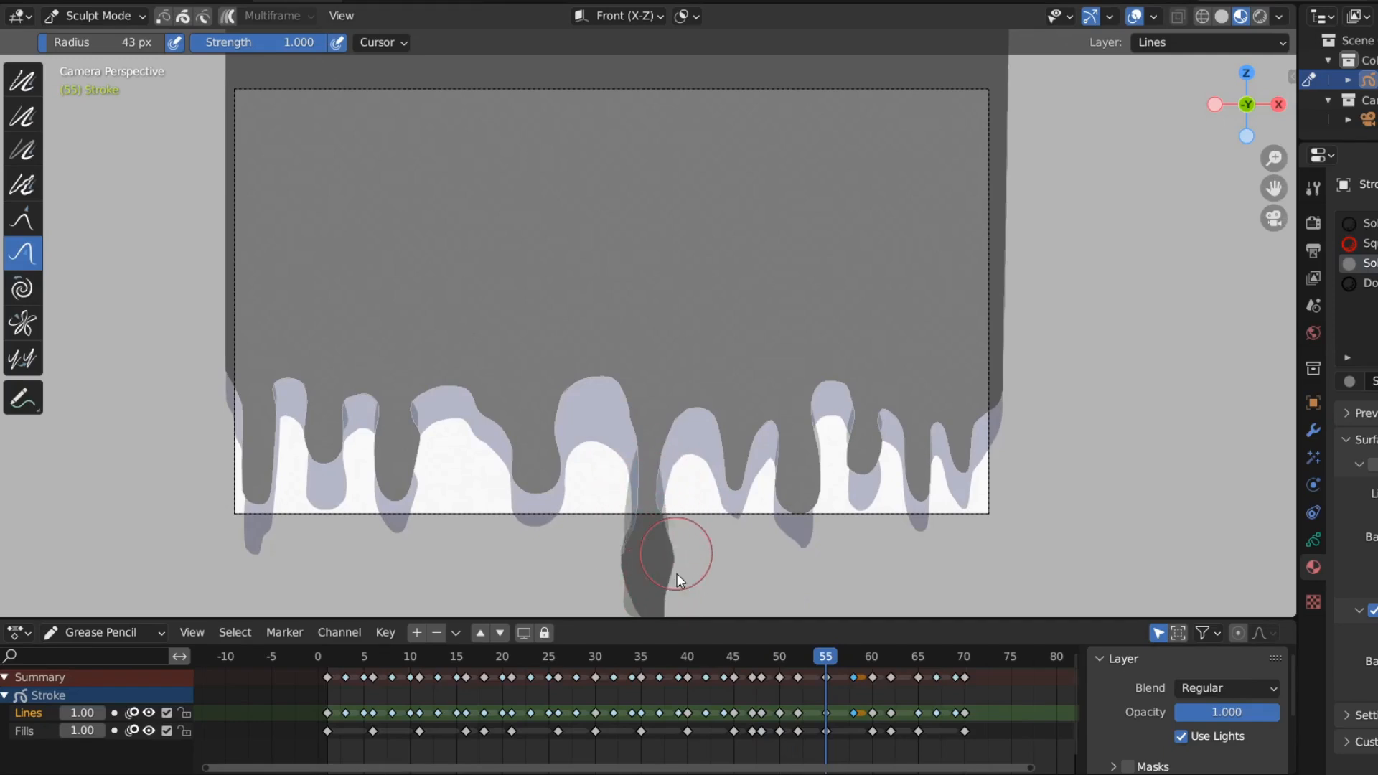
pyautogui.moveTo(747, 659); pyautogui.dragTo(798, 659)
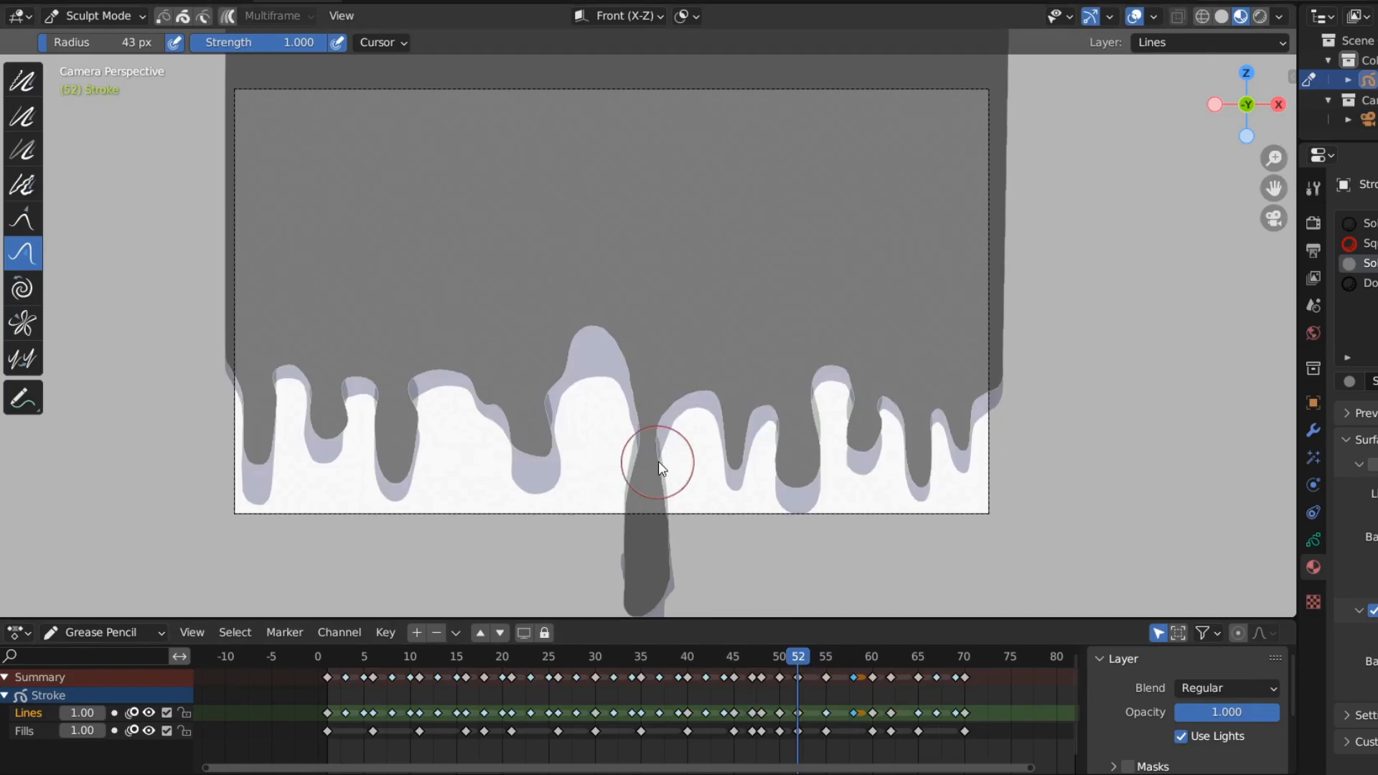
# Switch to Object Mode with onion skinning off for the Lines layer, and select the stroke and the camera.
pyautogui.click(101, 15)
pyautogui.click(115, 36)
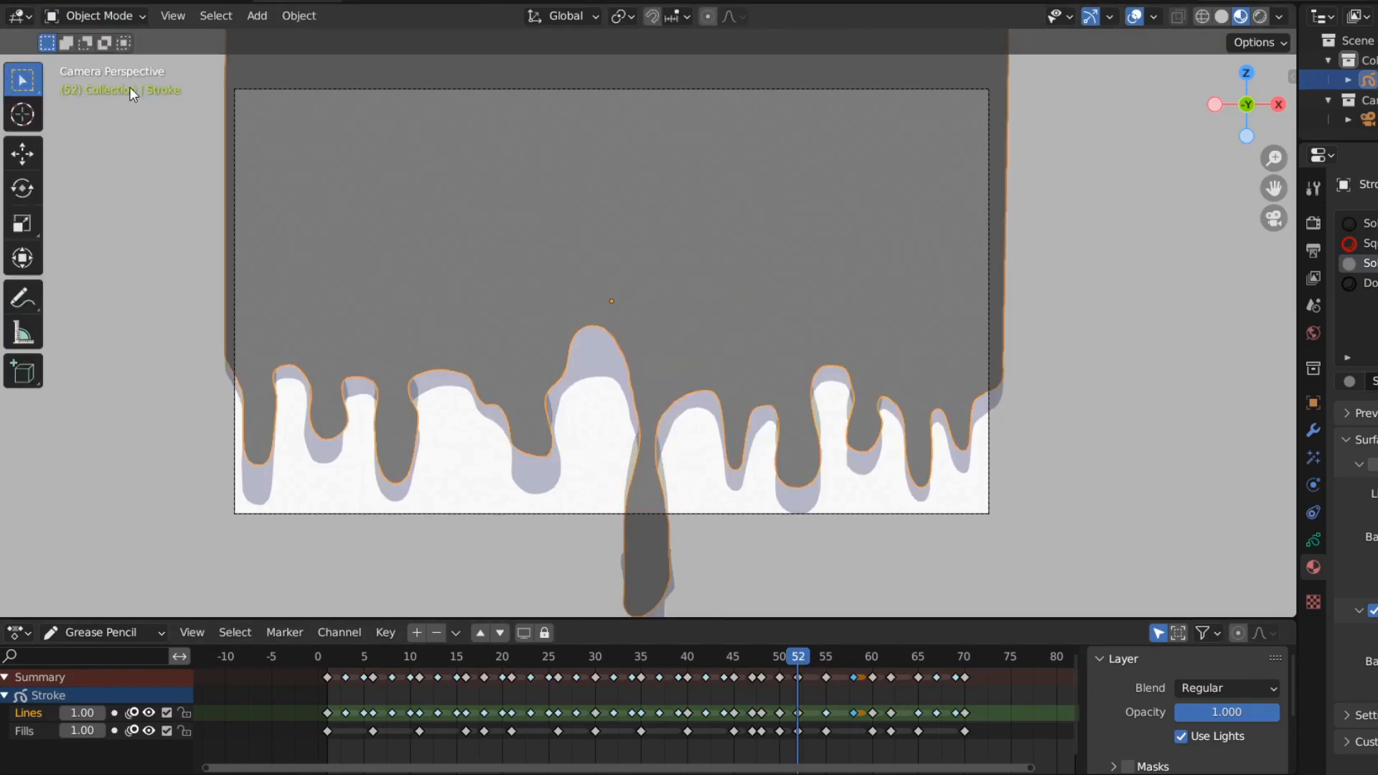
pyautogui.click(131, 714)
pyautogui.press('F4')
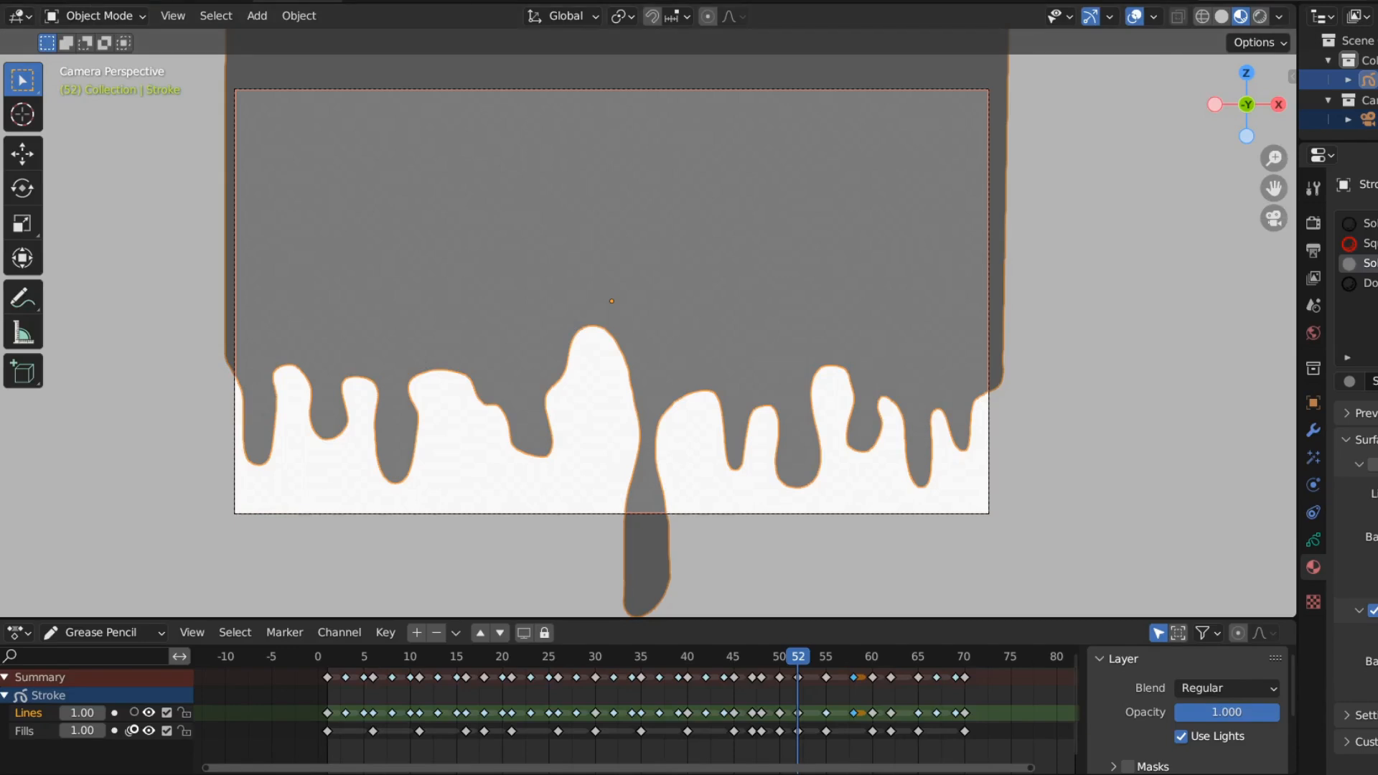
# Rename the scene as BloodWipe_SC and show its output settings.
pyautogui.write('BloodW')
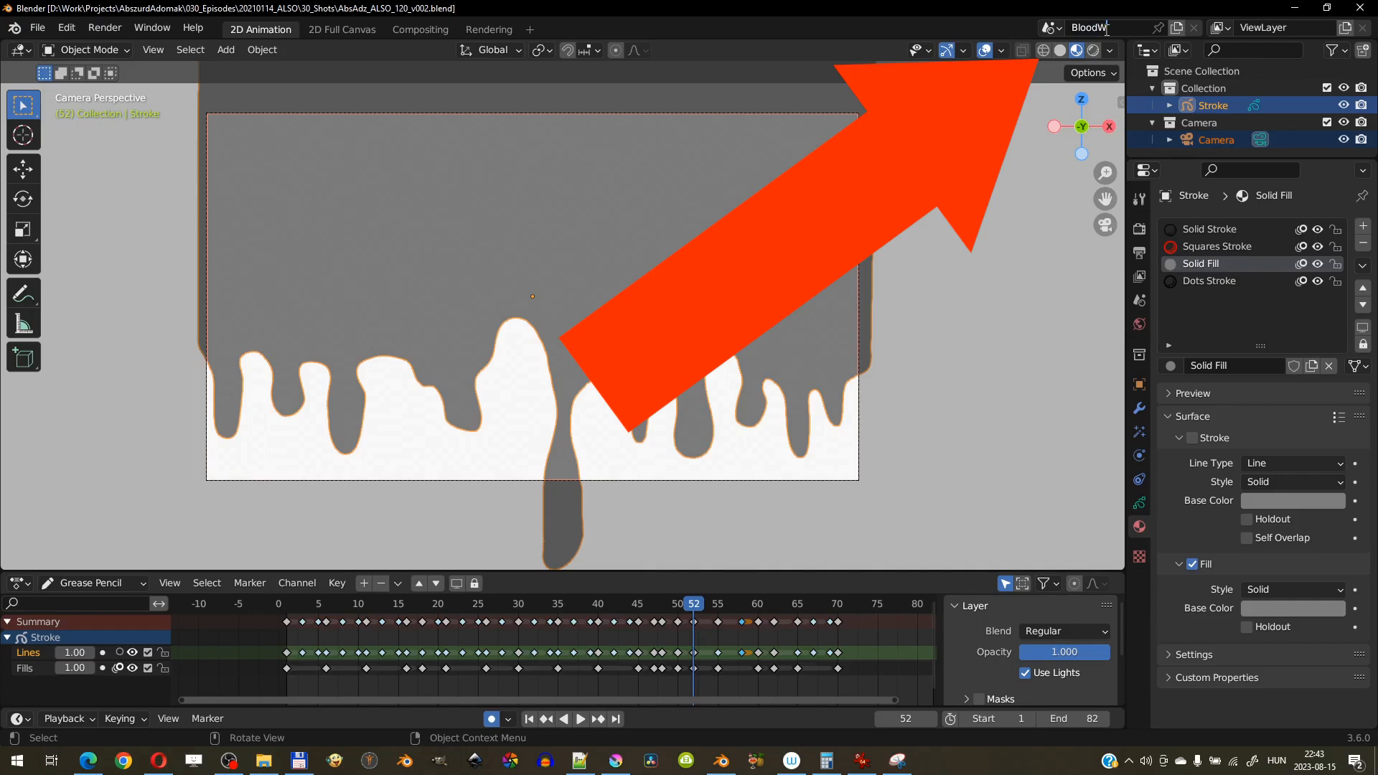
pyautogui.write('ipe_SC')
pyautogui.press('Return')
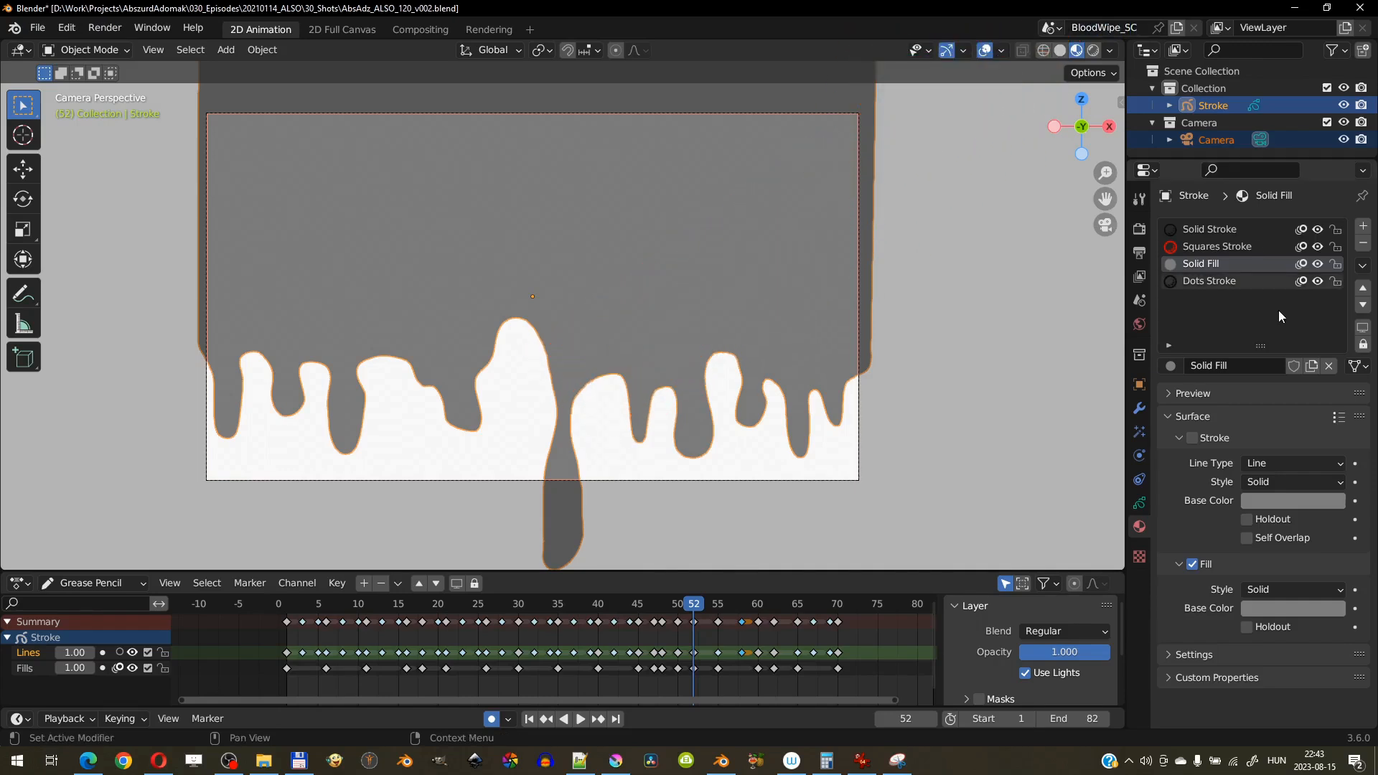
pyautogui.click(1141, 230)
pyautogui.click(1139, 255)
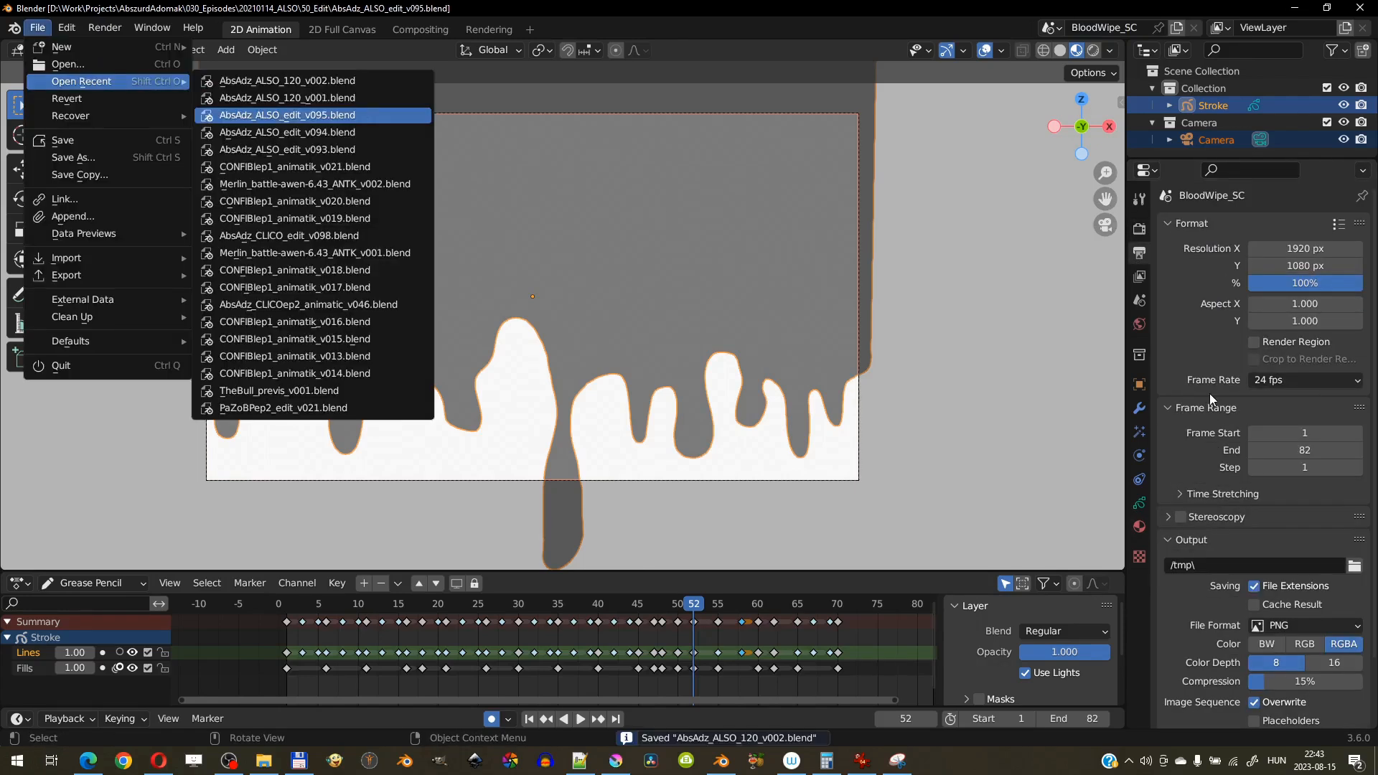
# Open AbsAdz_ALSO_edit_v095.blend to check its output frame rate, and return to AbsAdz_ALSO_120_v002.blend.
pyautogui.click(273, 114)
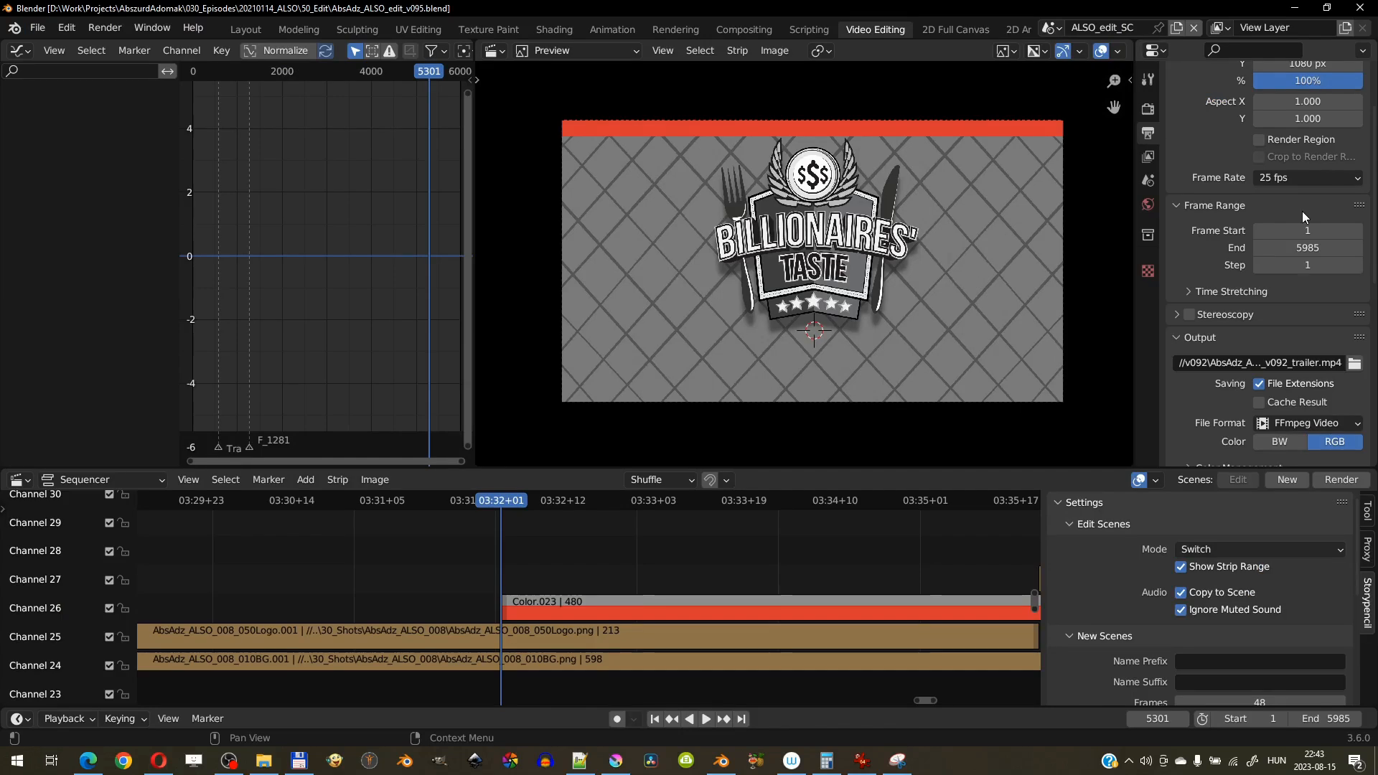
pyautogui.click(37, 27)
pyautogui.moveTo(82, 82)
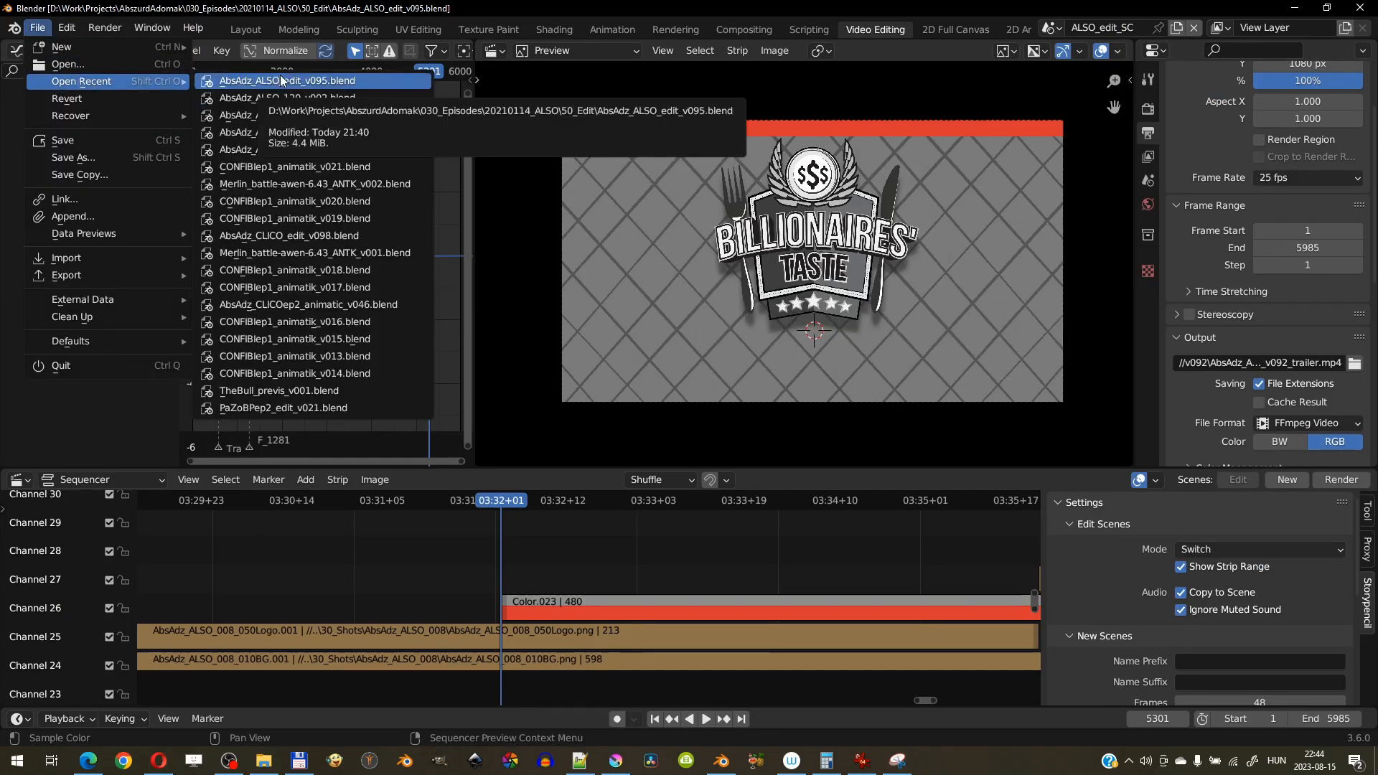
pyautogui.click(314, 98)
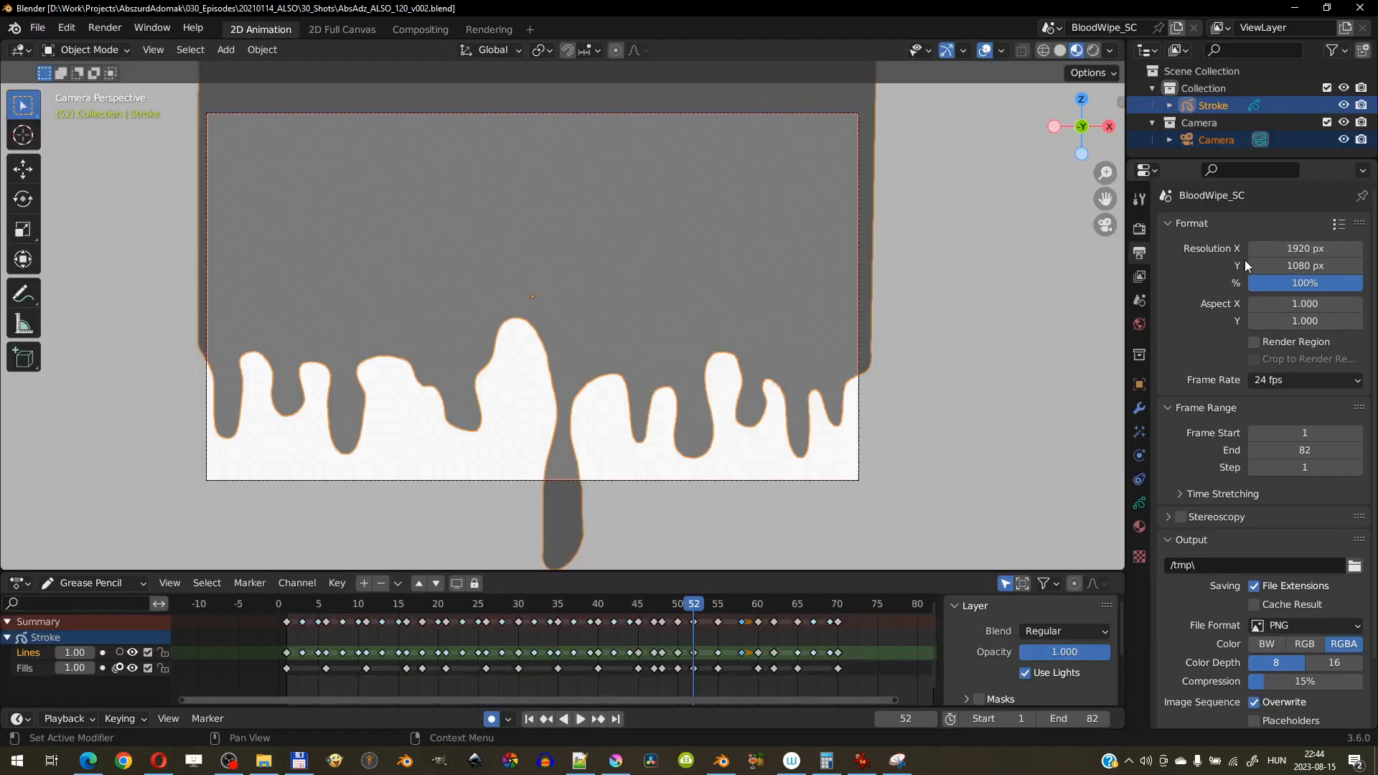
# Set the BloodWipe_SC scene's frame rate to 25 fps and save the file.
pyautogui.click(1320, 381)
pyautogui.click(1296, 415)
pyautogui.scroll(-3, 1226, 424)
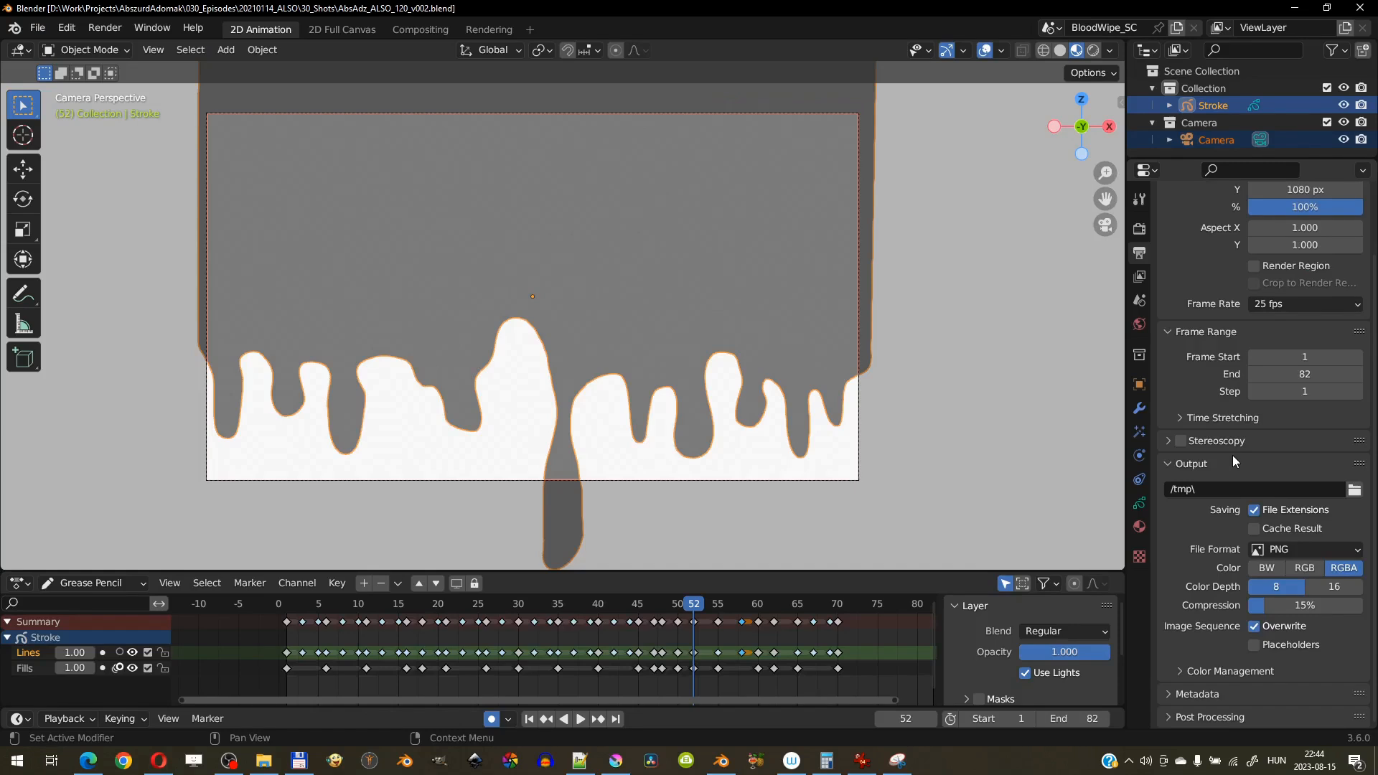
pyautogui.scroll(3, 1233, 455)
pyautogui.click(37, 27)
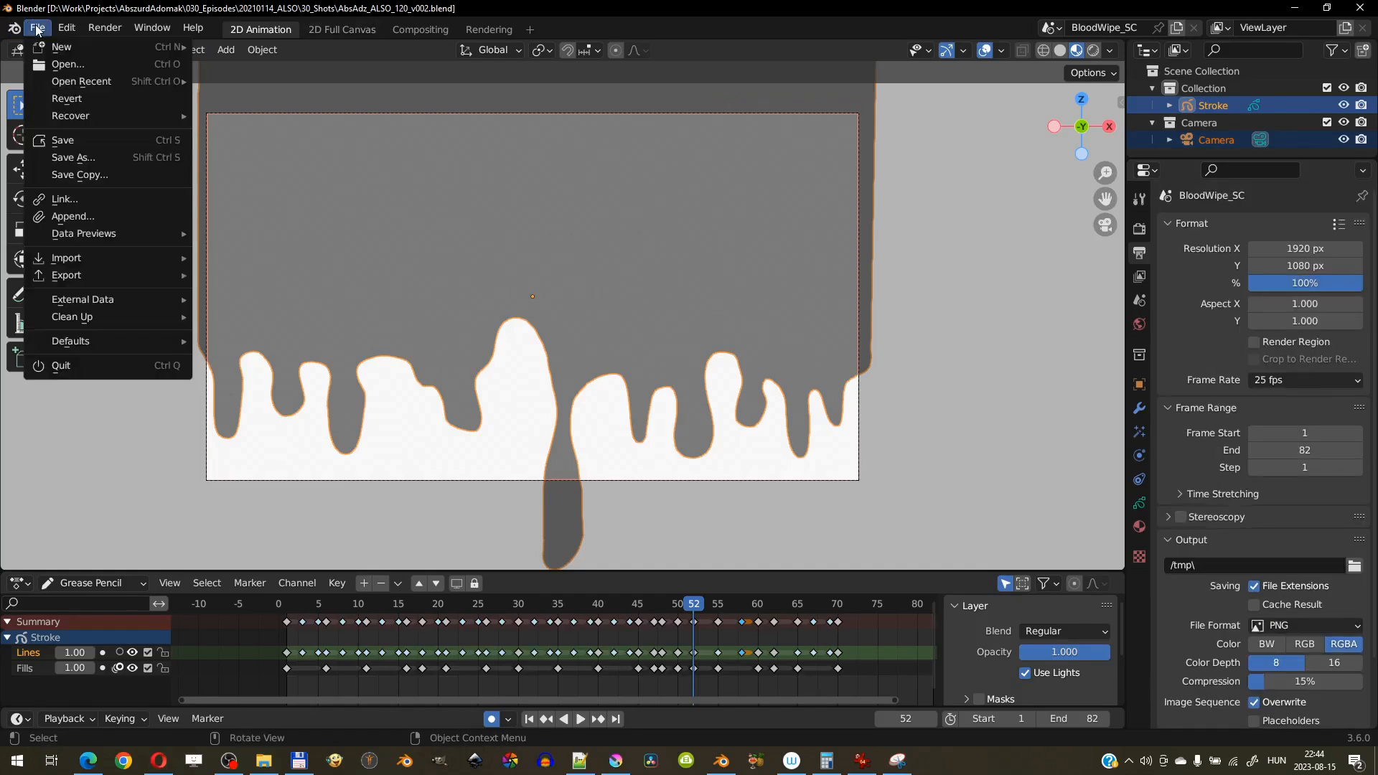
pyautogui.click(81, 146)
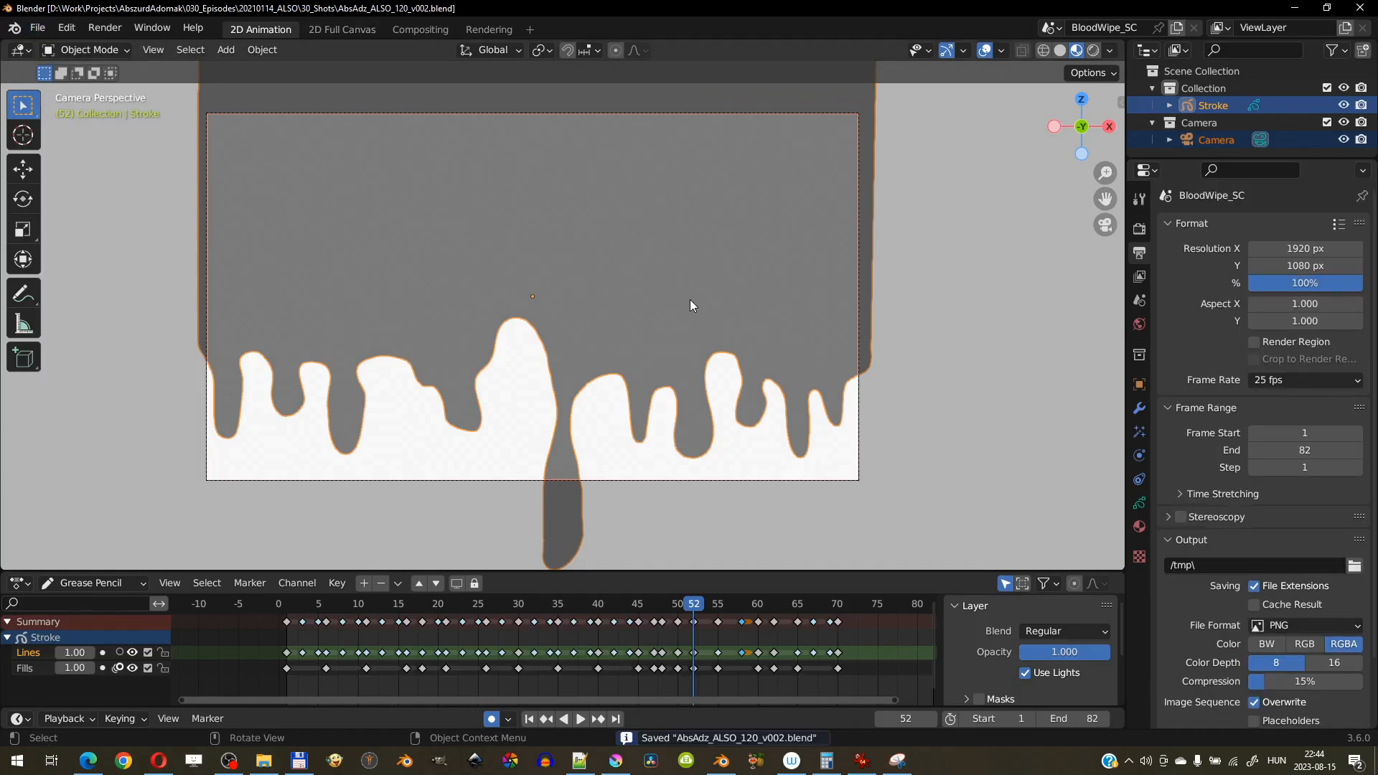
# Render frame 52 to check the wipe's colours, and close the render window.
pyautogui.press('F12')
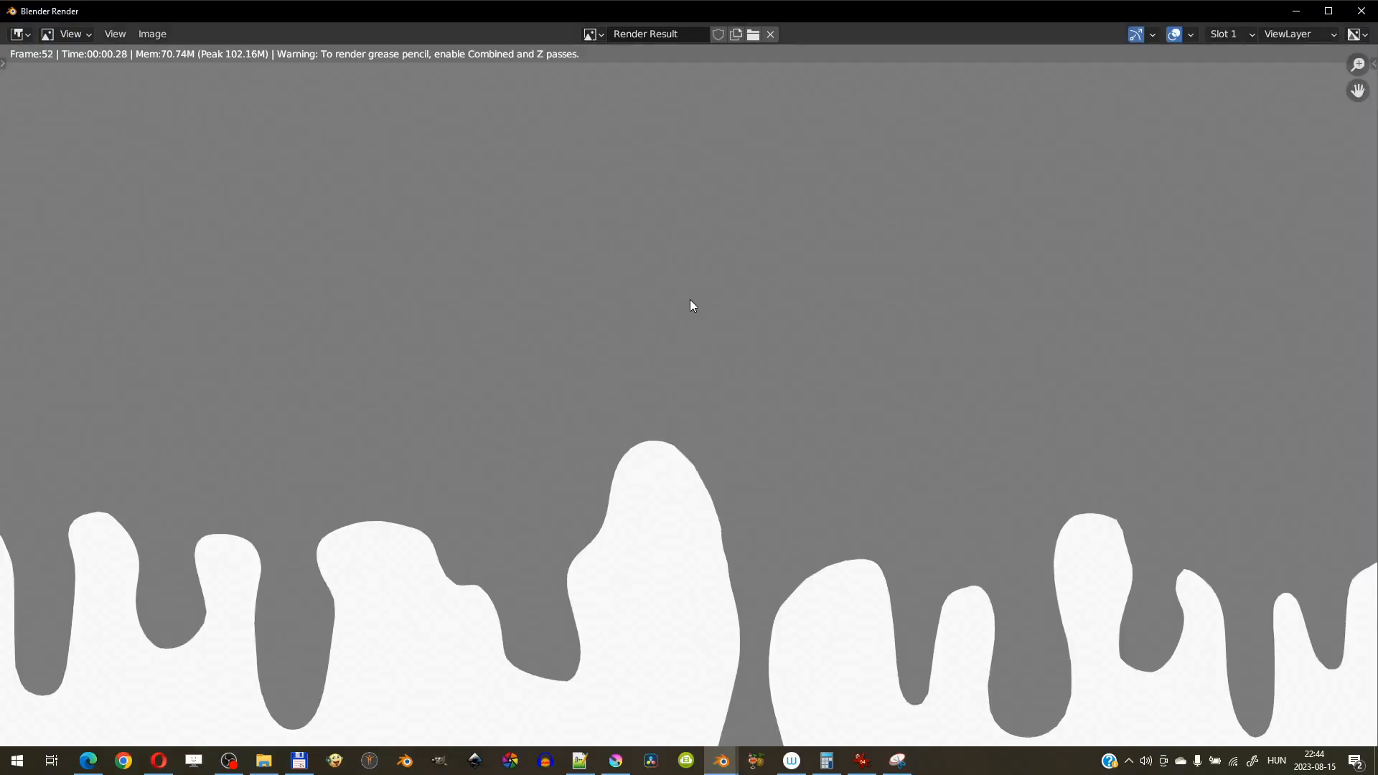
pyautogui.click(1361, 11)
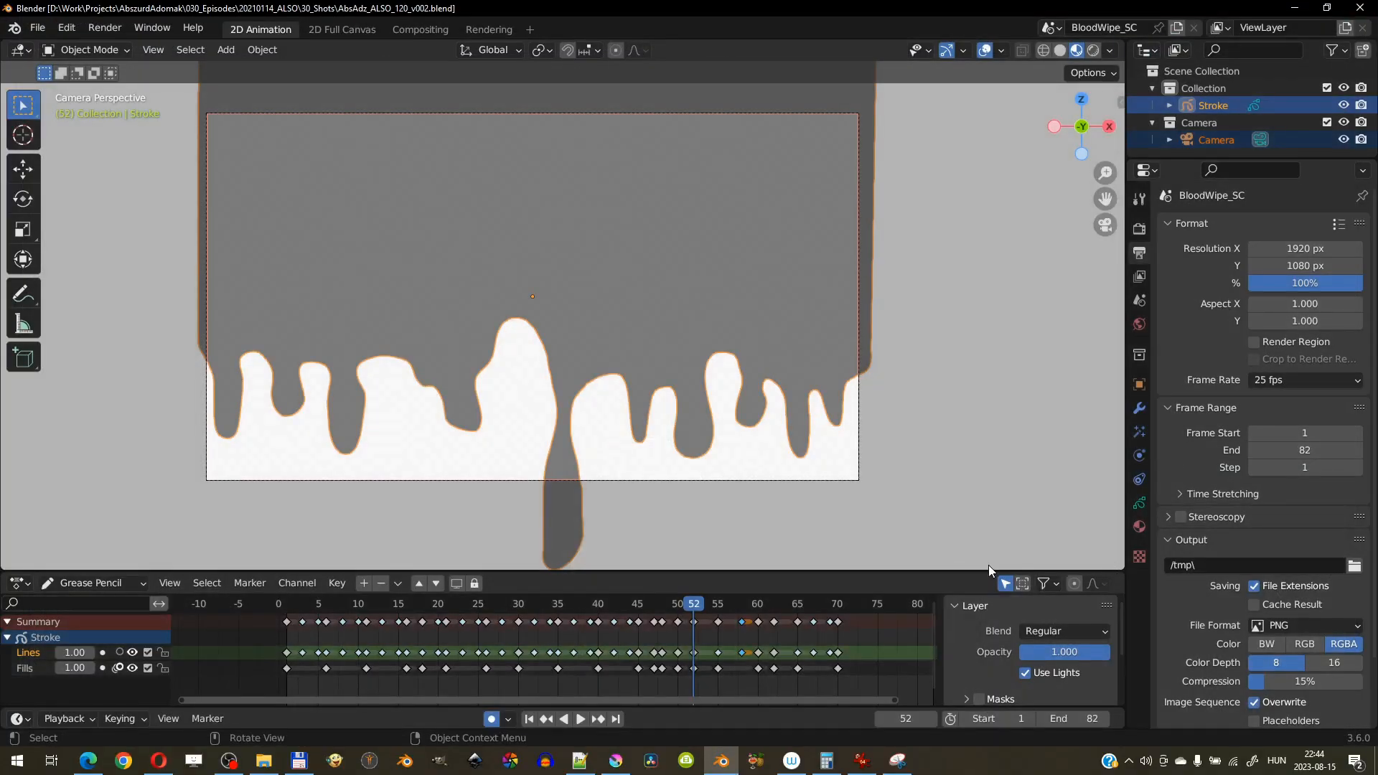
pyautogui.scroll(-3, 1239, 534)
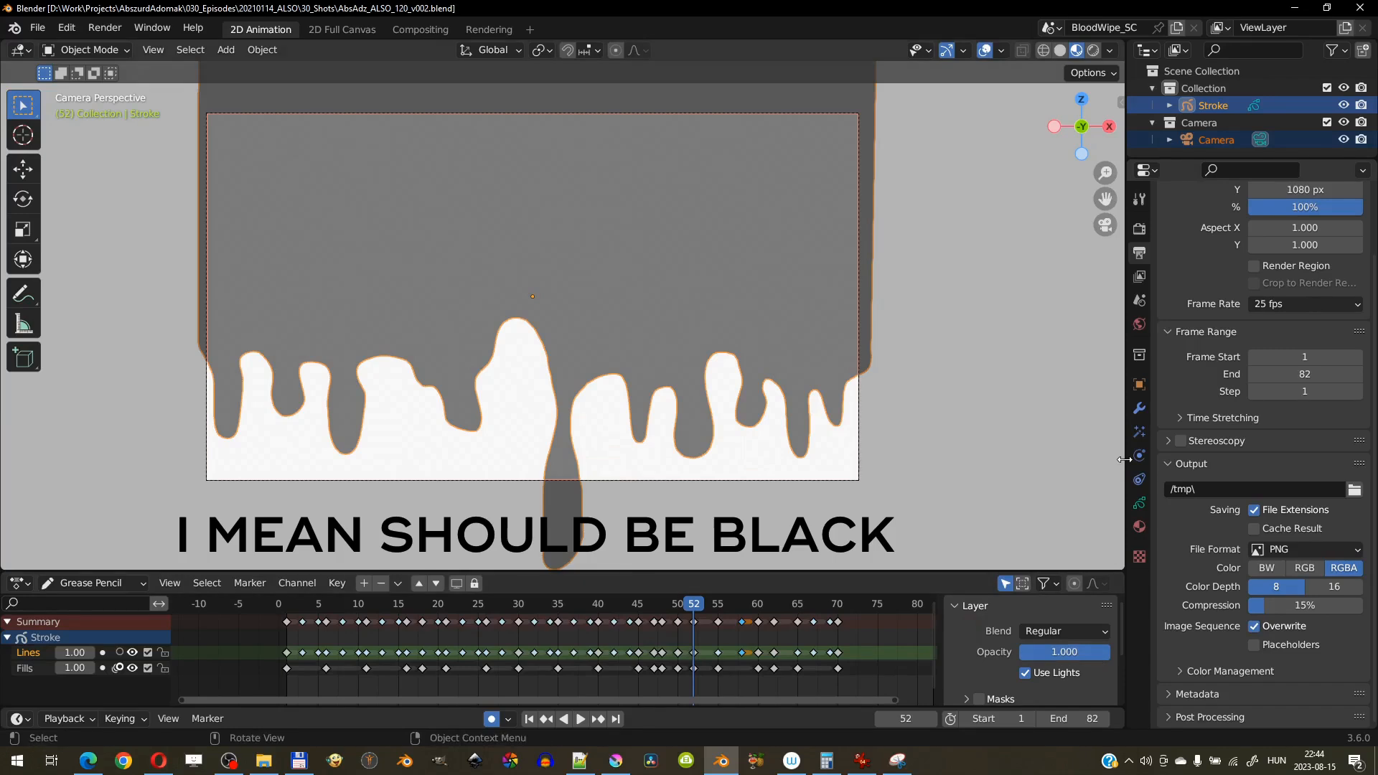
pyautogui.scroll(3, 1230, 311)
# Set the fill base color of the Solid Fill material to black and save the file.
pyautogui.click(1142, 525)
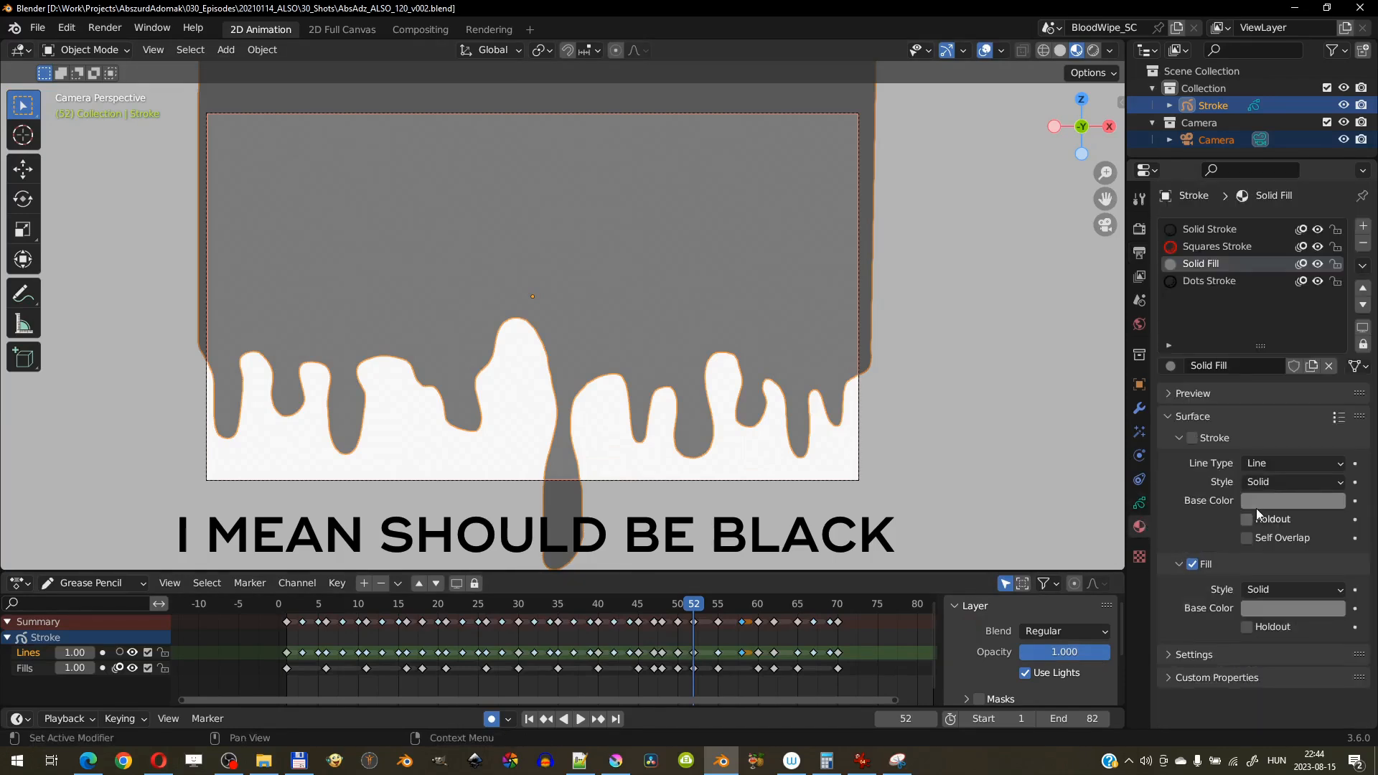
pyautogui.click(1252, 611)
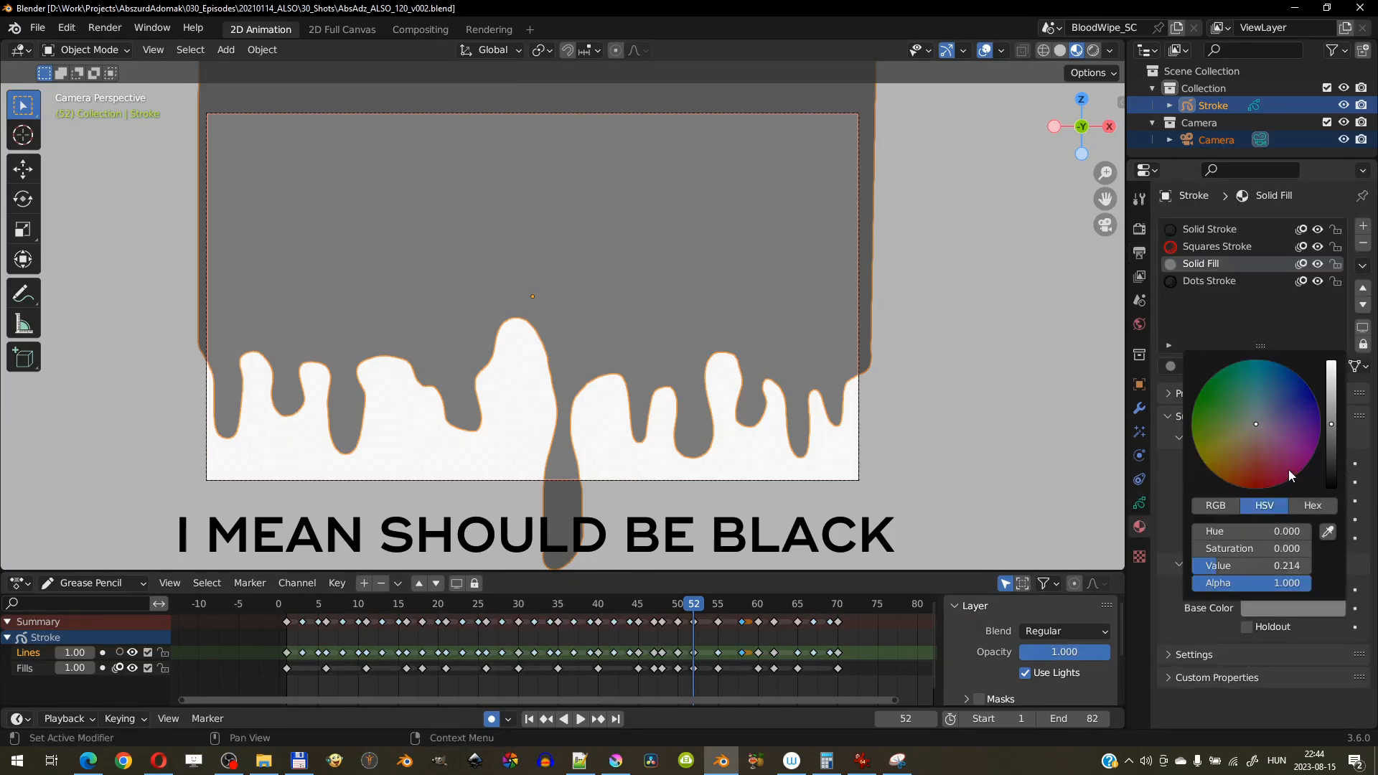
pyautogui.moveTo(1331, 467); pyautogui.dragTo(1331, 488)
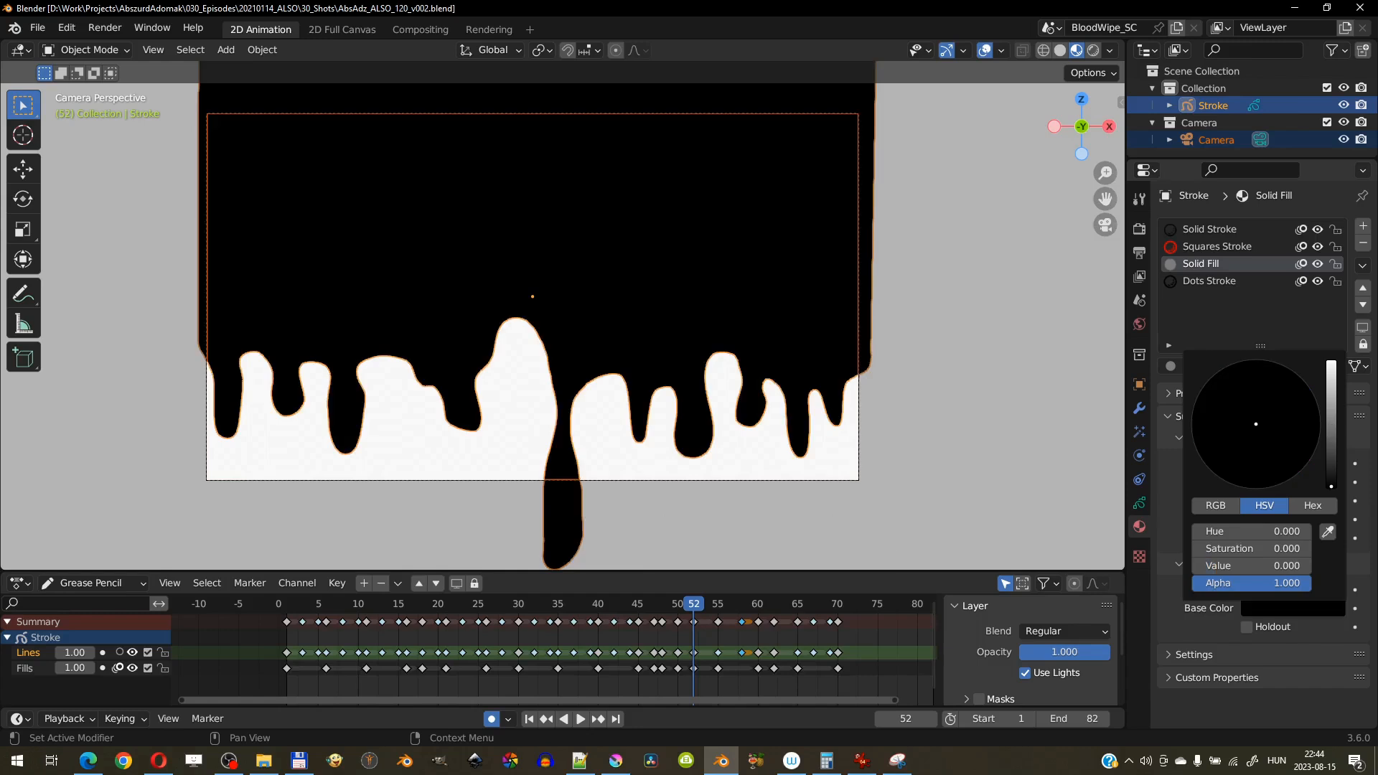
pyautogui.click(33, 28)
pyautogui.click(72, 137)
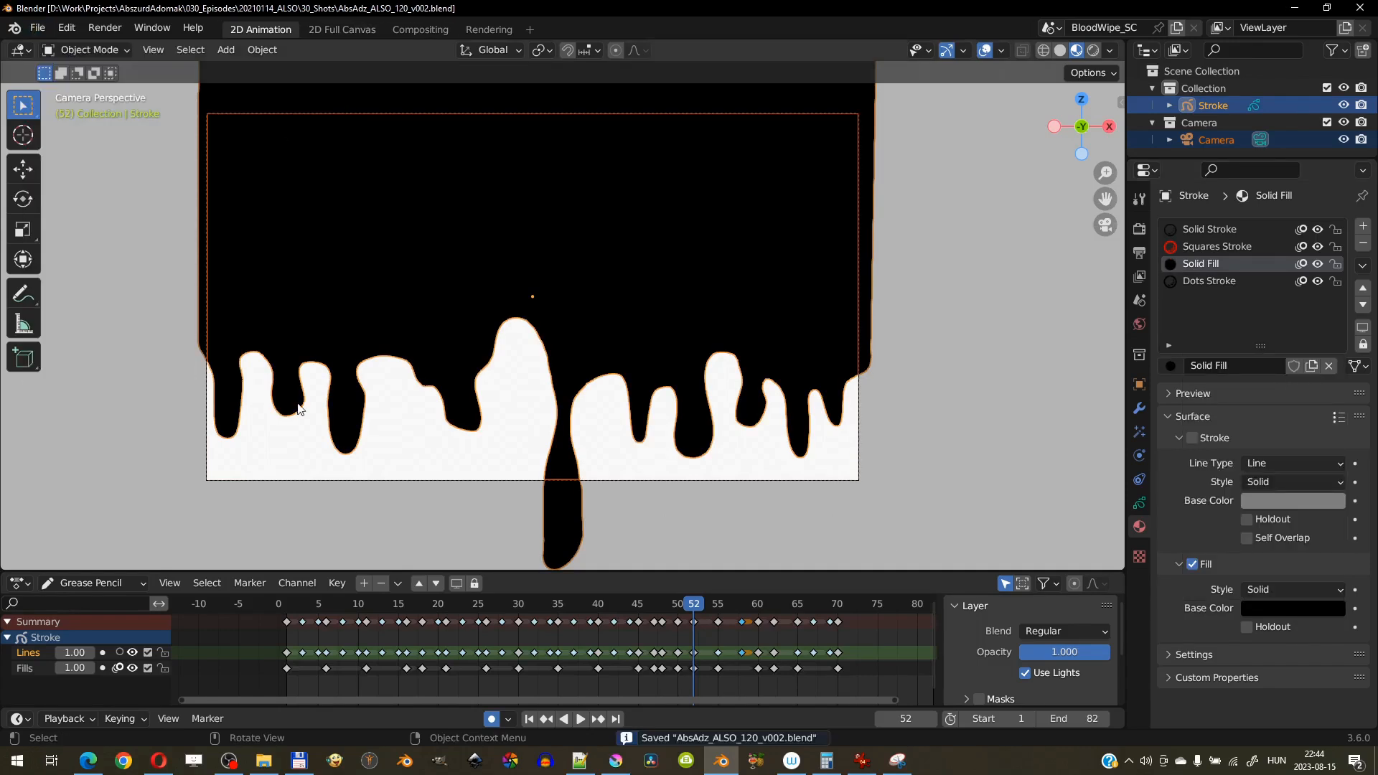
# Open the recent edit file AbsAdz_ALSO_edit_v095.blend.
pyautogui.click(37, 27)
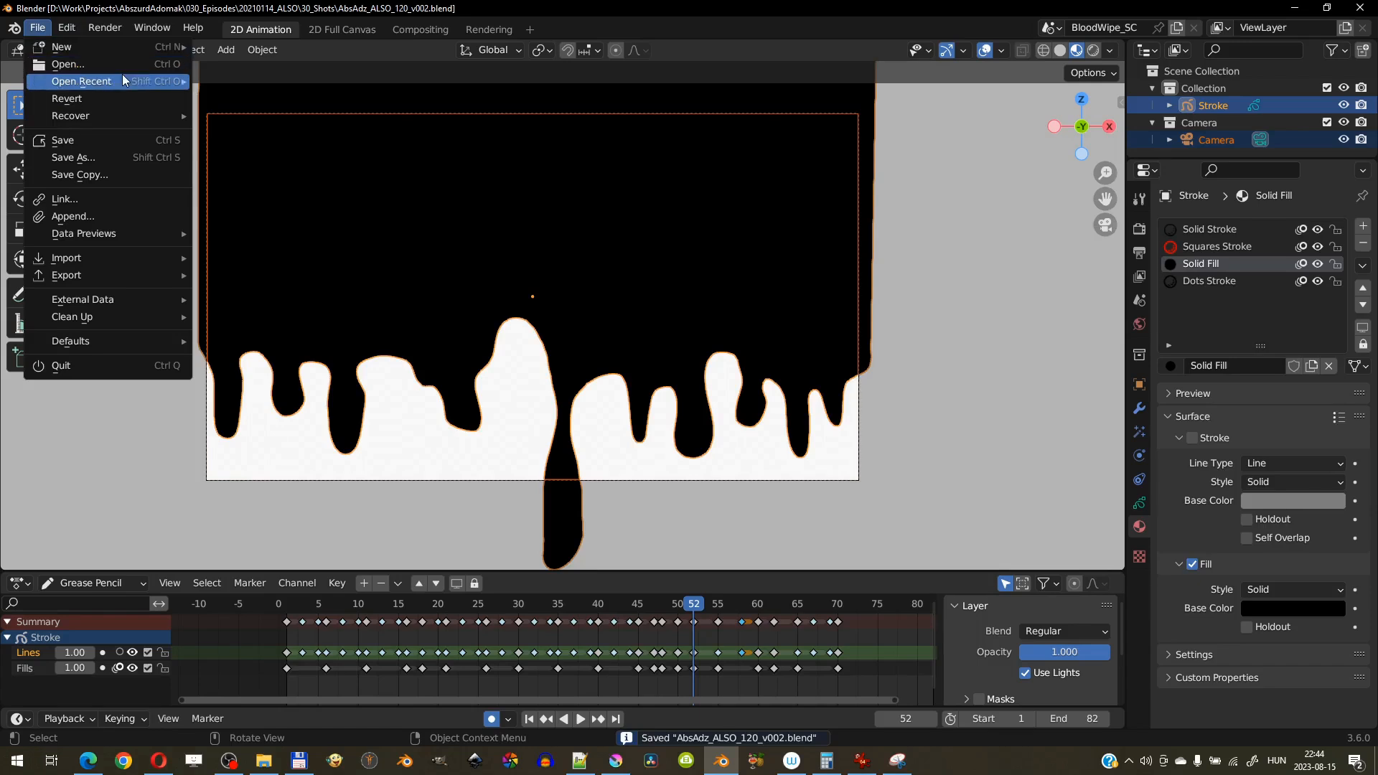
pyautogui.moveTo(79, 81)
pyautogui.click(354, 93)
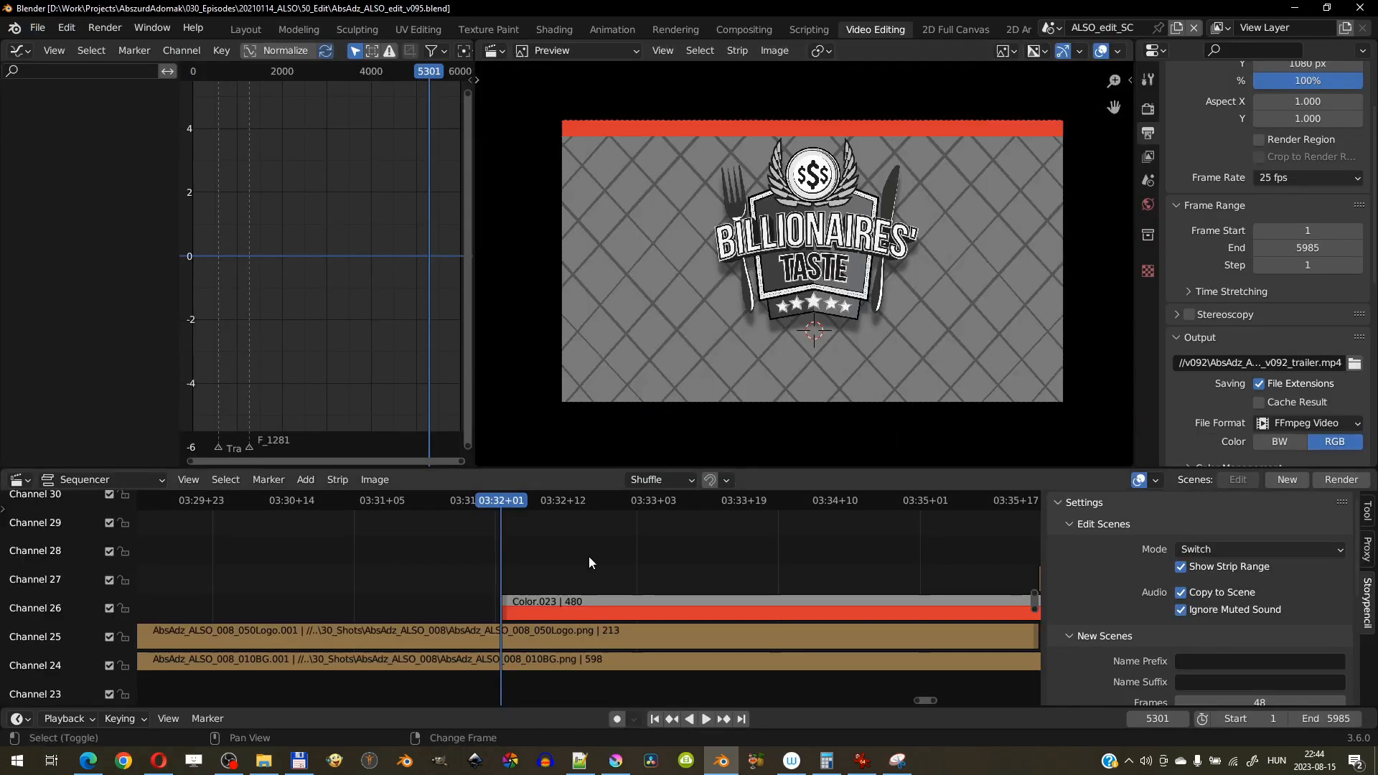
# Link the BloodWipe_SC scene from AbsAdz_ALSO_120_v002.blend in the 30_Shots folder into the edit file.
pyautogui.click(37, 28)
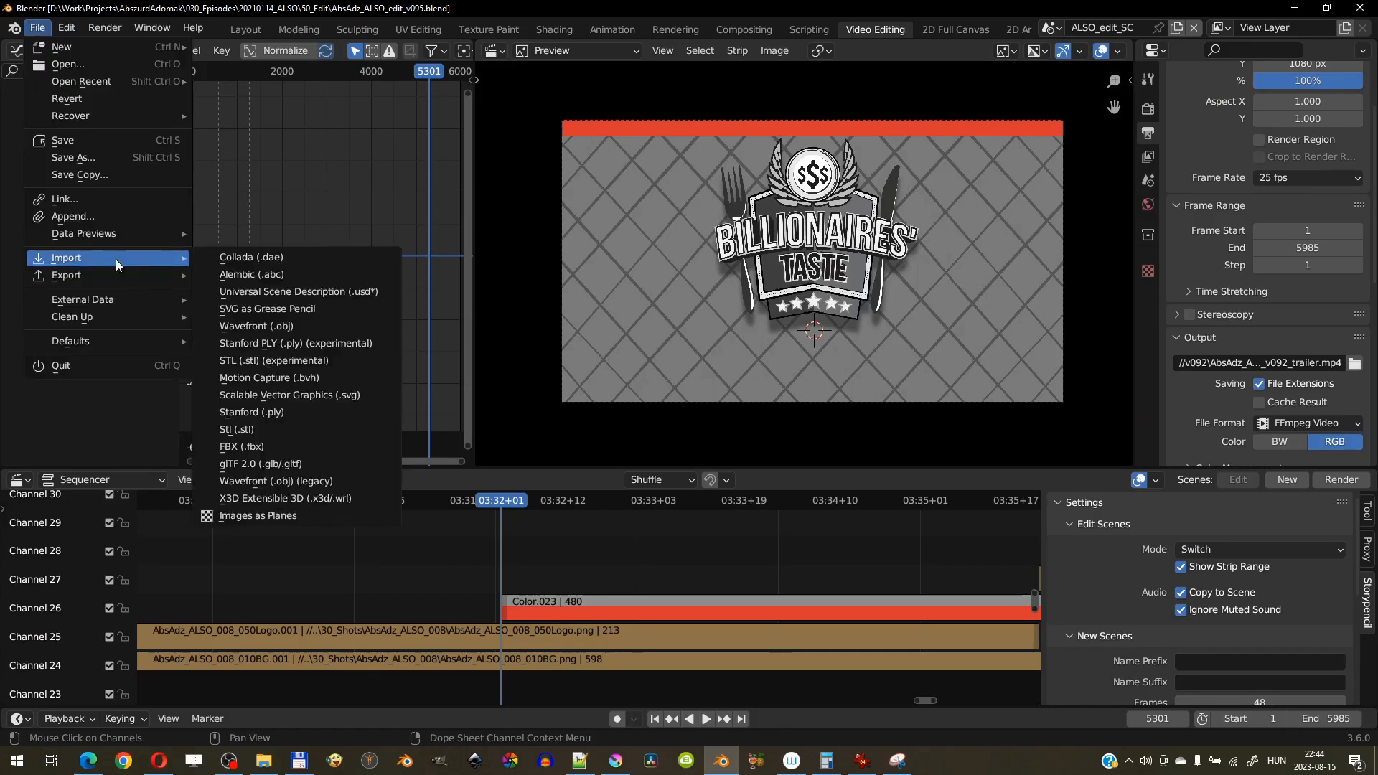
pyautogui.click(141, 197)
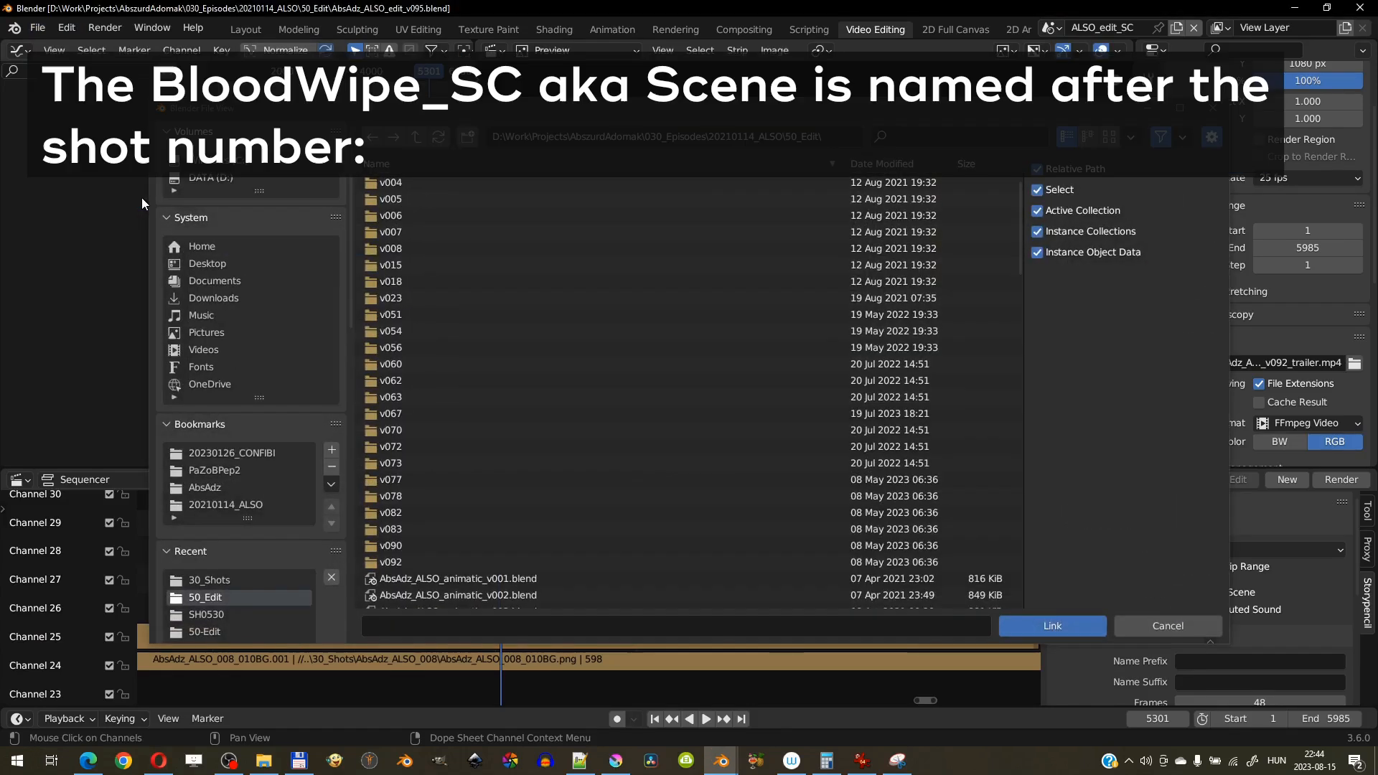
pyautogui.scroll(-15, 536, 459)
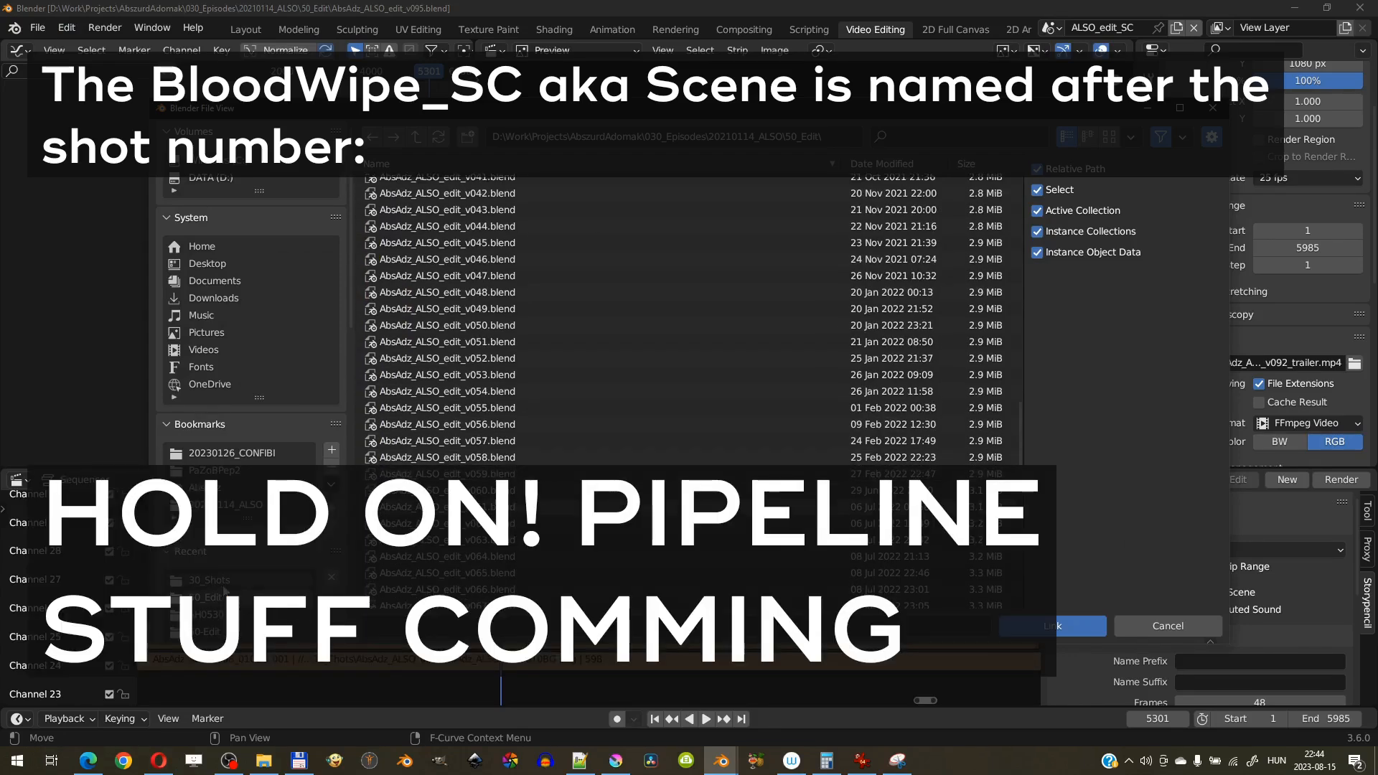
pyautogui.click(221, 582)
pyautogui.scroll(-5, 568, 359)
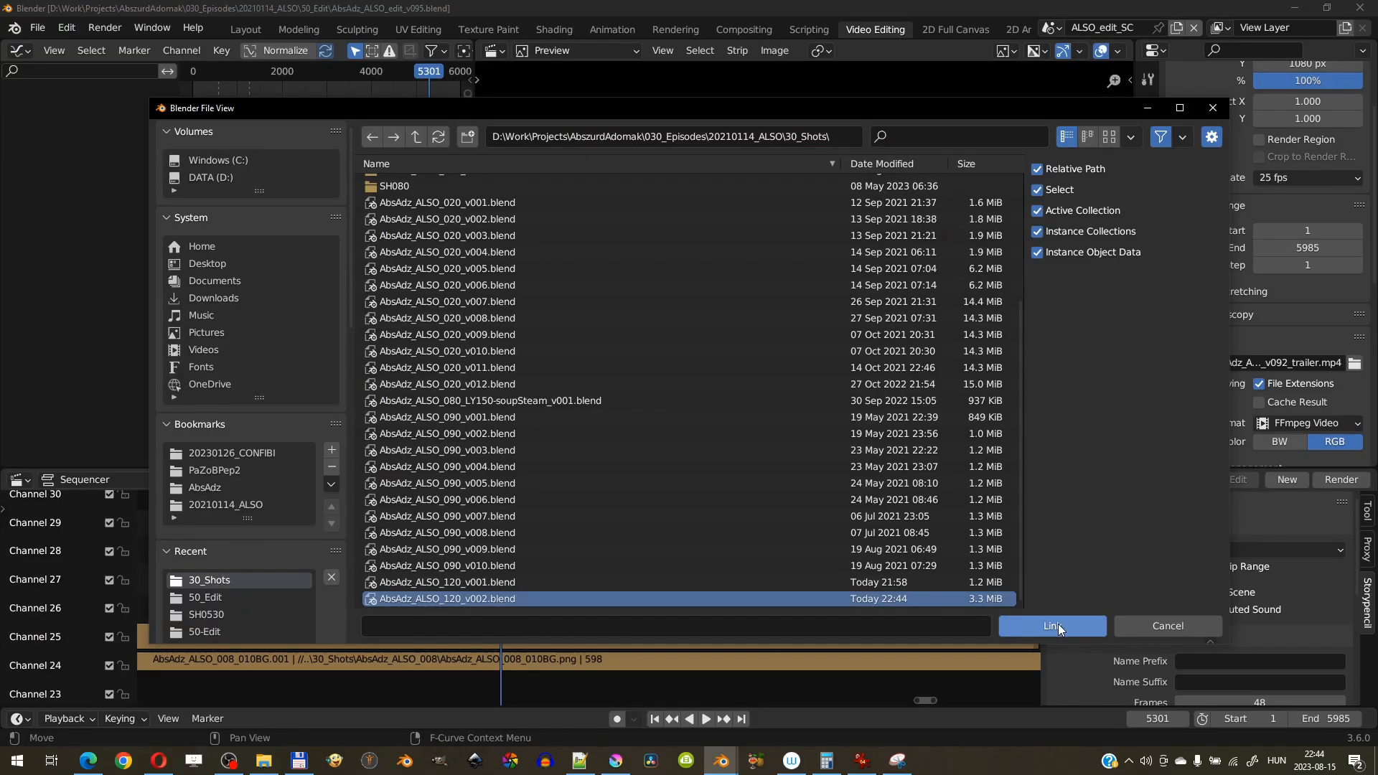
pyautogui.click(1058, 623)
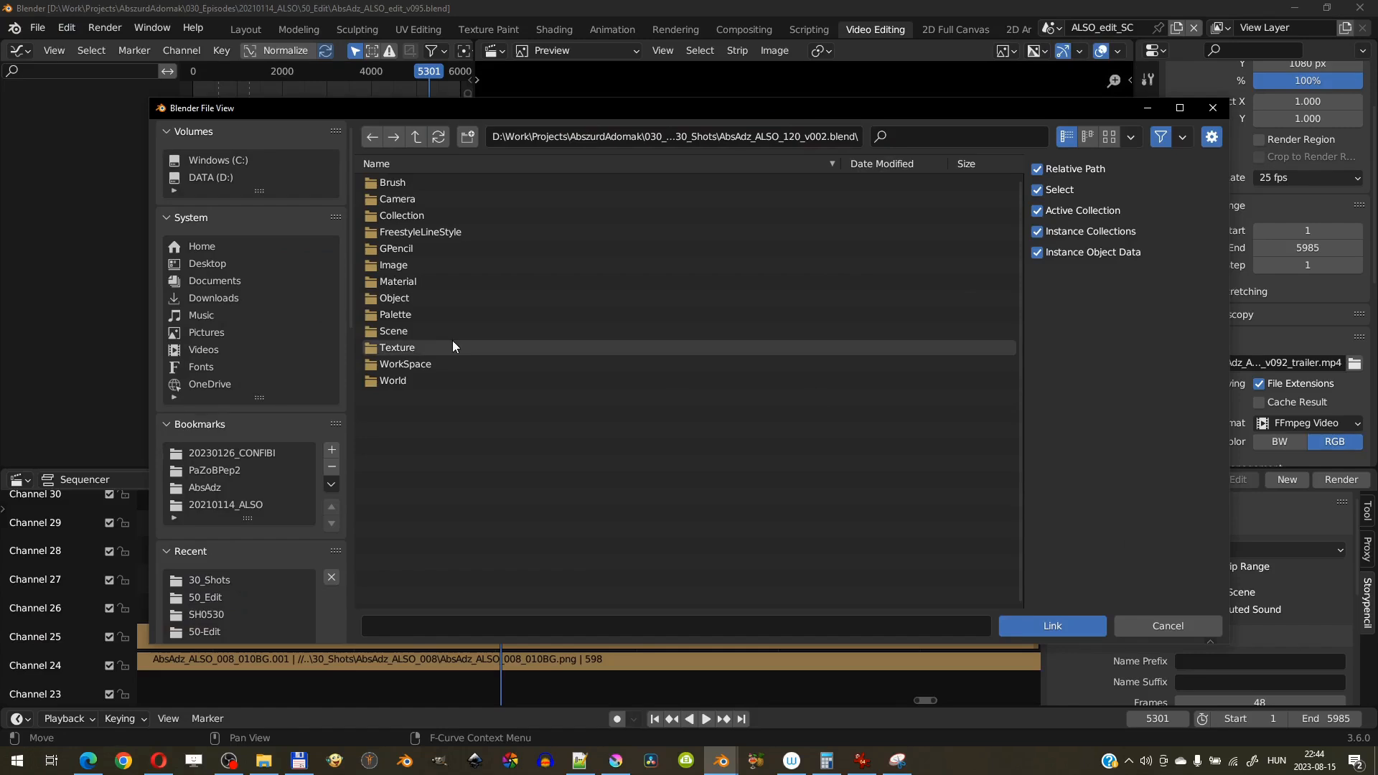
pyautogui.doubleClick(403, 330)
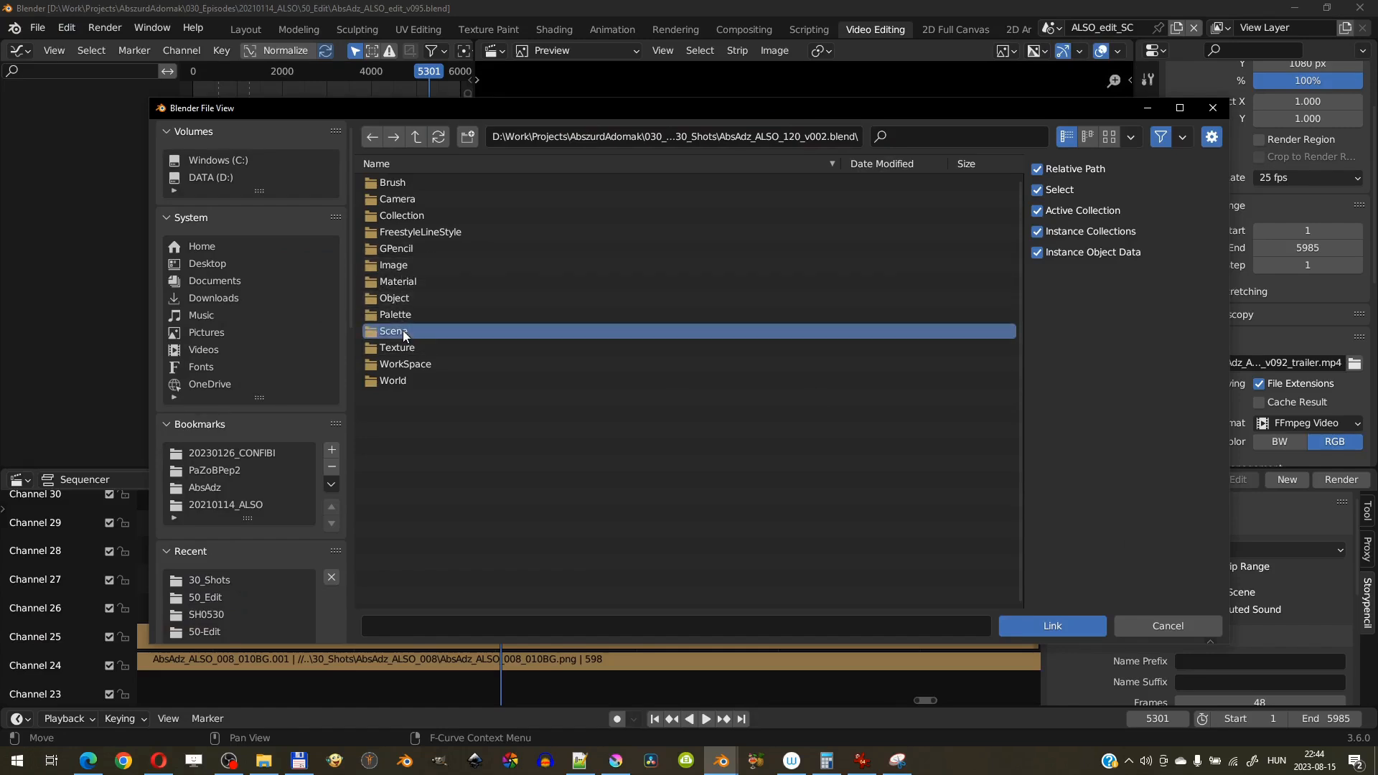
pyautogui.click(435, 184)
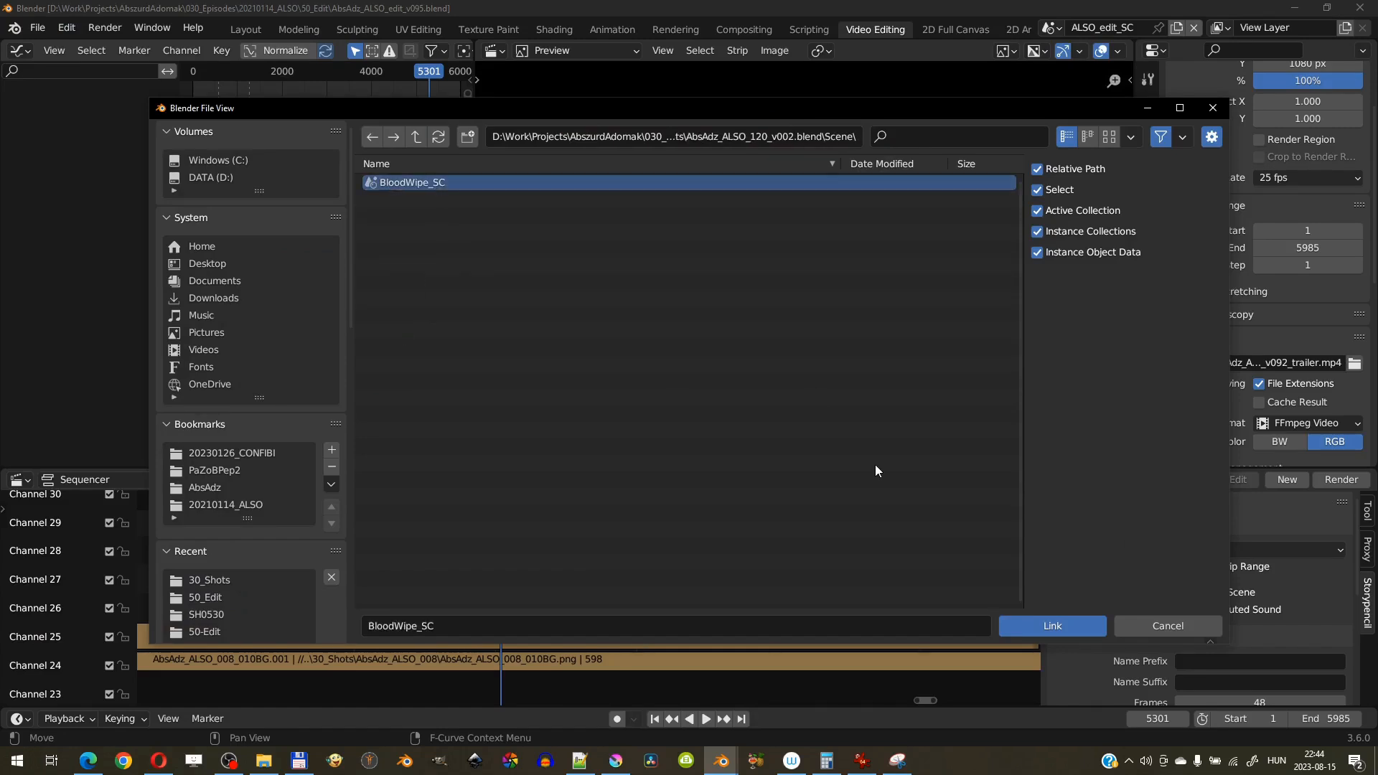
pyautogui.click(1065, 622)
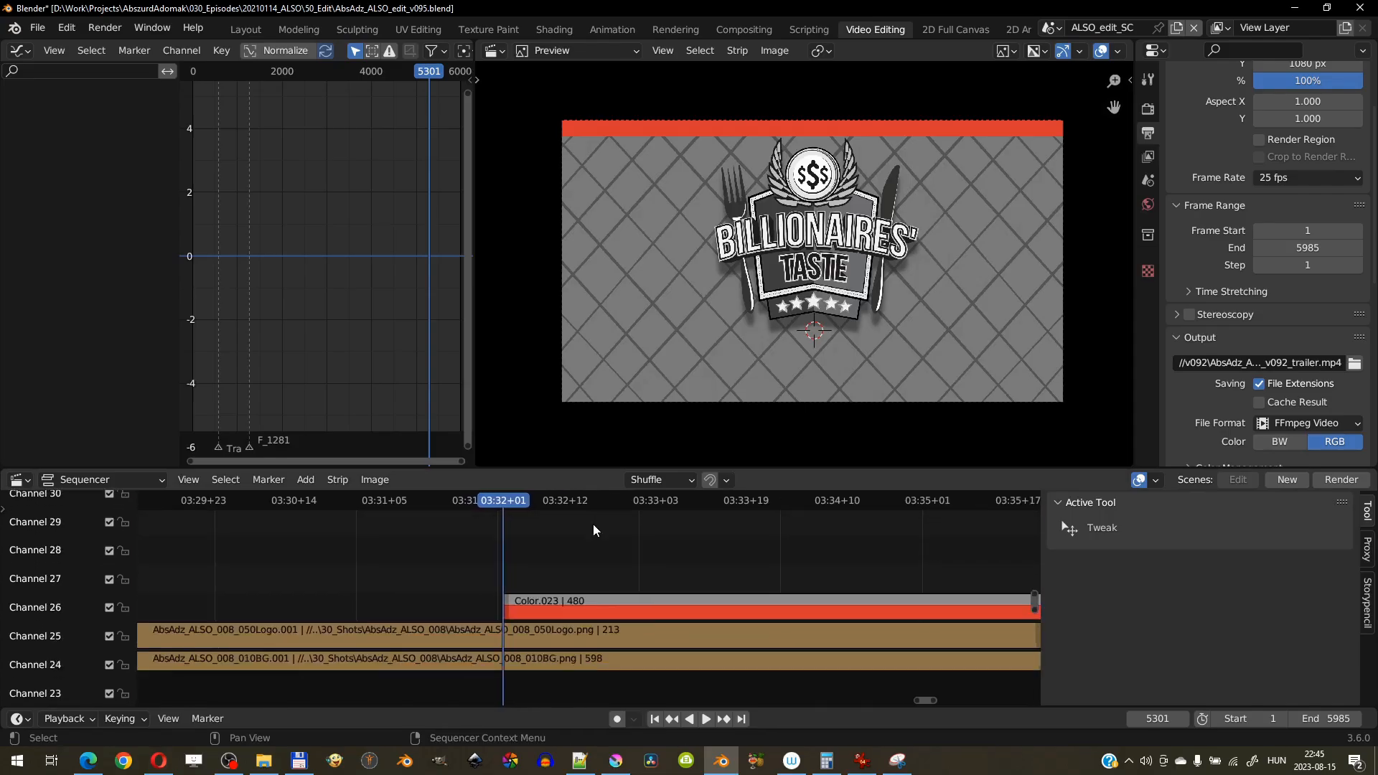
# Add BloodWipe_SC as a scene strip at frame 5301 and move it to channel 23.
pyautogui.hotkey('shift', 'a')
pyautogui.moveTo(545, 500)
pyautogui.click(675, 539)
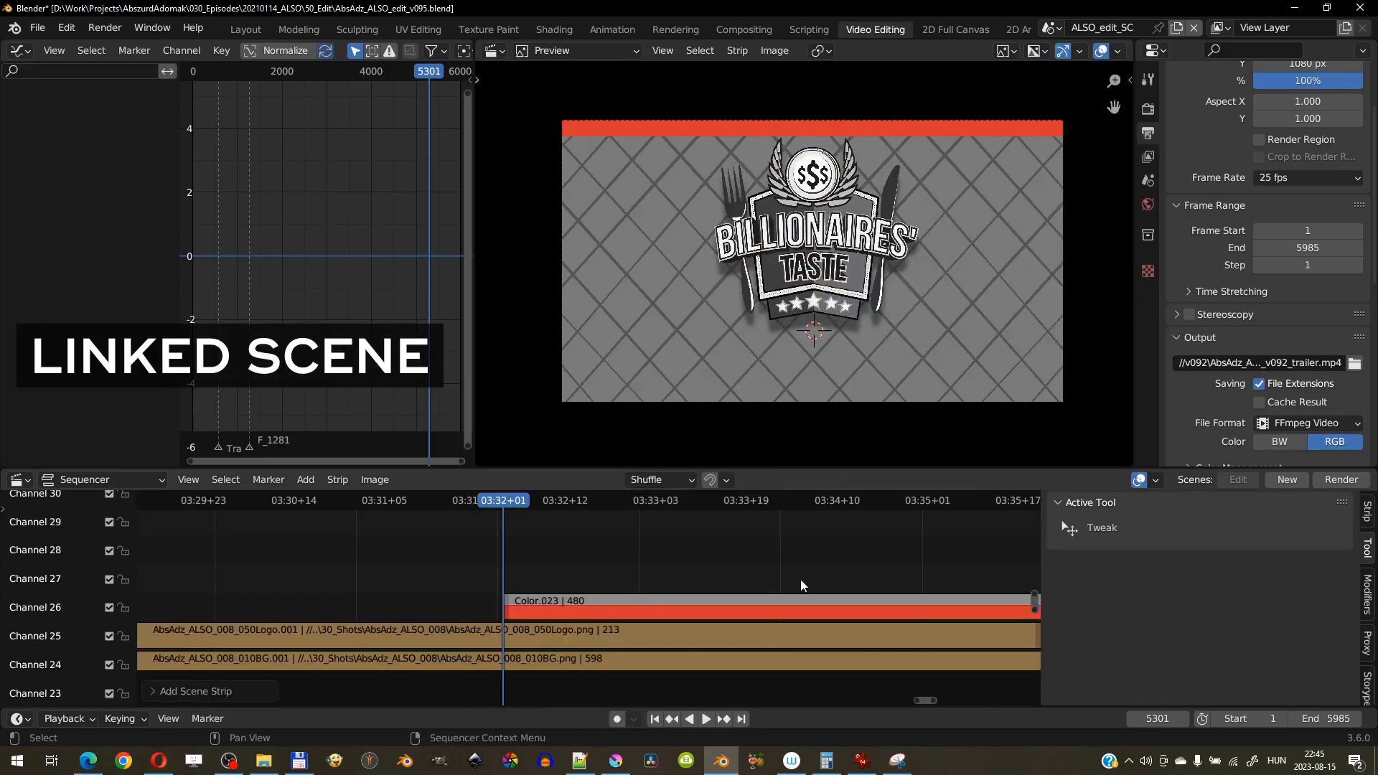
pyautogui.click(1368, 511)
pyautogui.scroll(-10, 1334, 624)
pyautogui.moveTo(934, 646); pyautogui.dragTo(911, 589, button='middle')
pyautogui.click(1342, 606)
pyautogui.click(1342, 607)
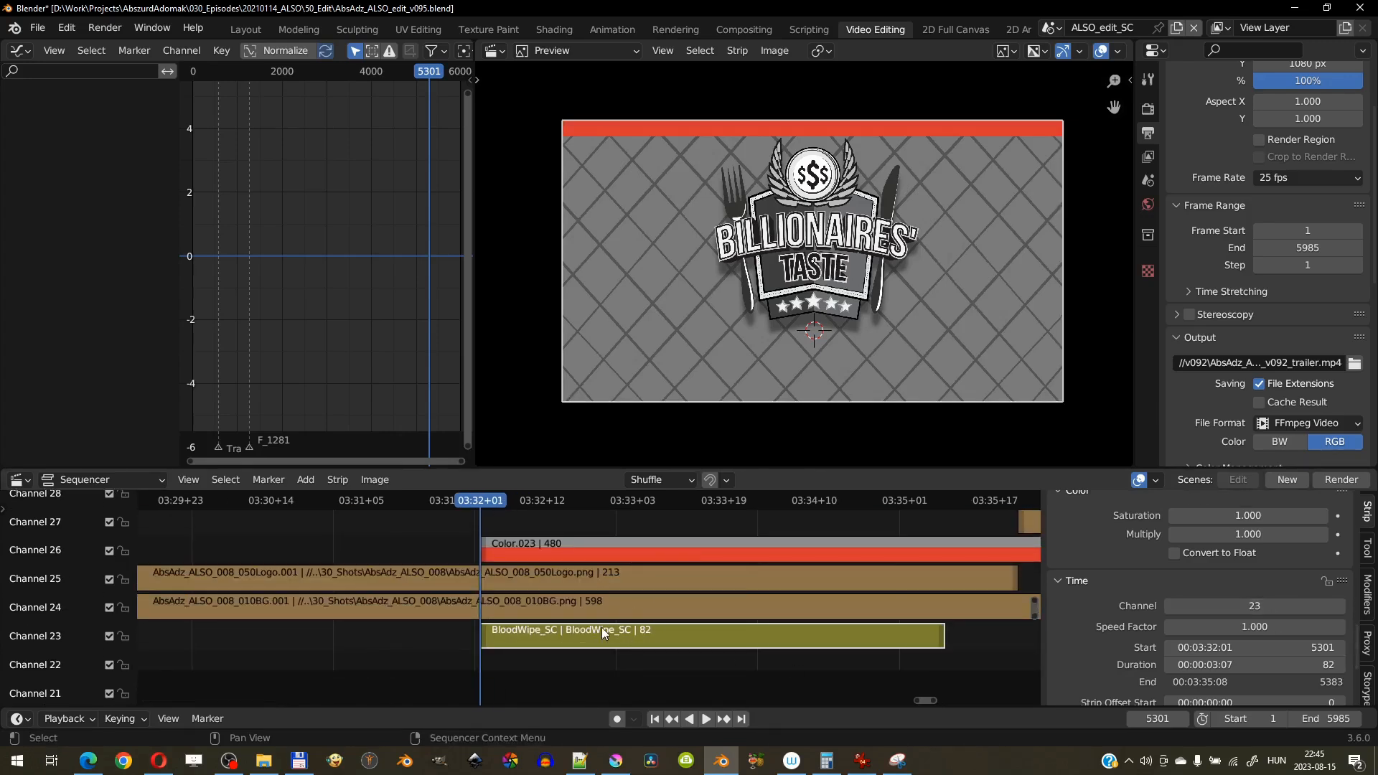
# Split the red Color.023 strip at frame 5352, and move its first part to channel 27 and mute it.
pyautogui.click(615, 545)
pyautogui.scroll(5, 1238, 561)
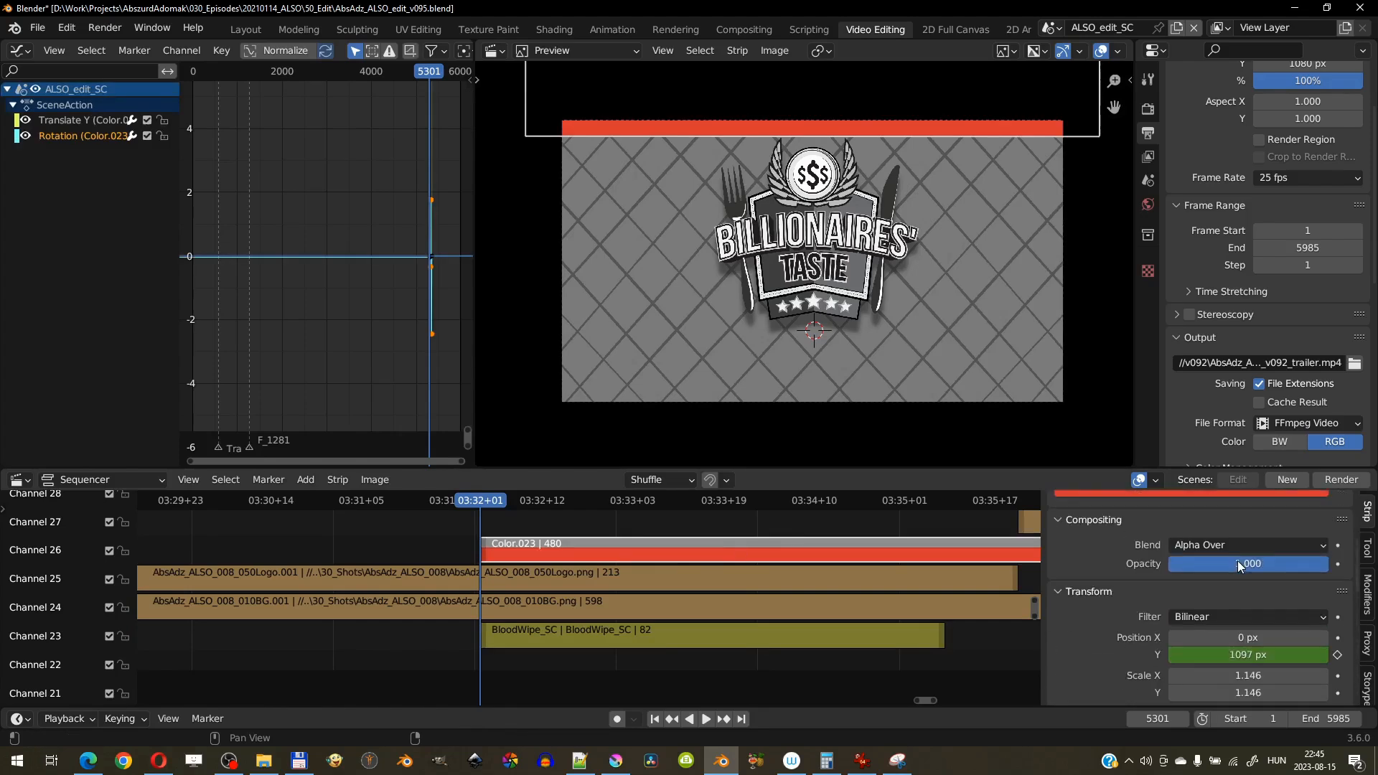
pyautogui.moveTo(694, 521); pyautogui.dragTo(649, 552, button='middle')
pyautogui.moveTo(448, 500); pyautogui.dragTo(723, 504)
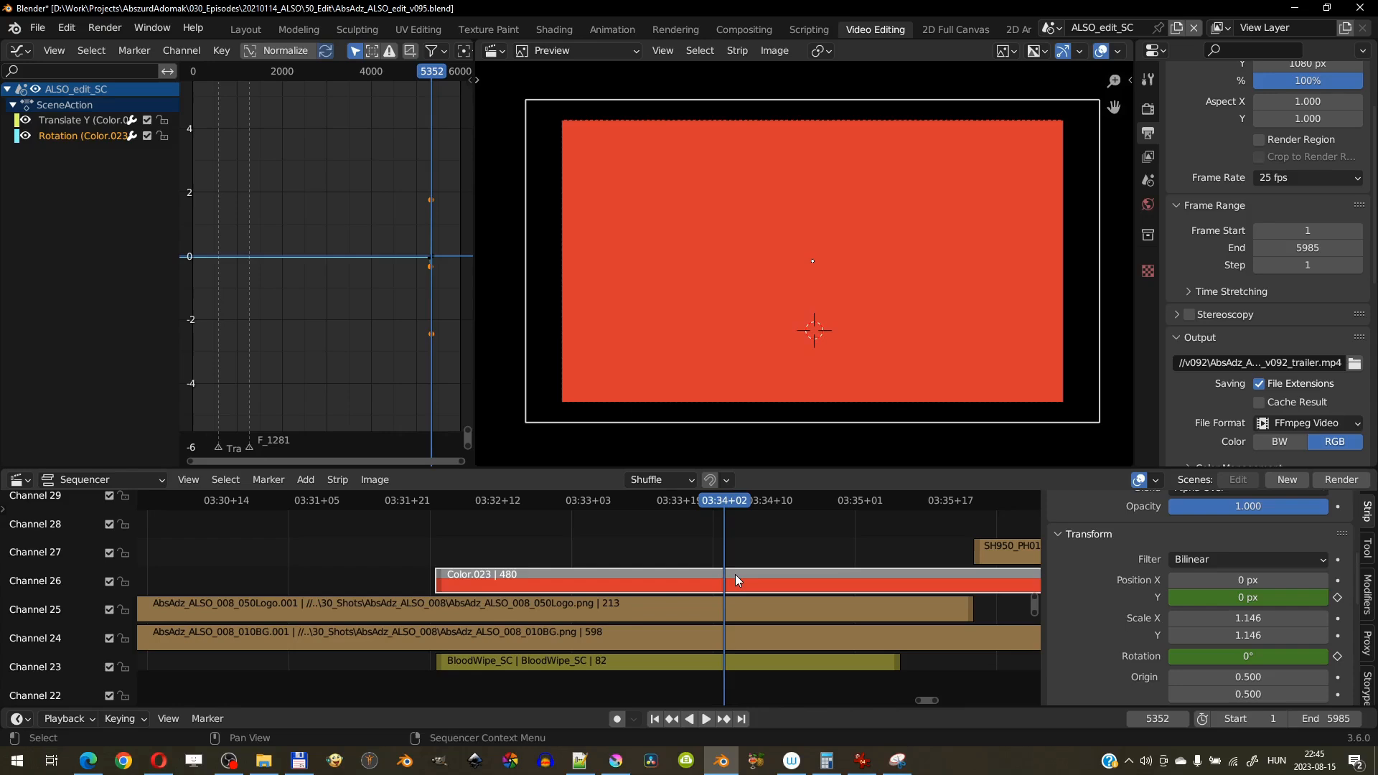
pyautogui.press('k')
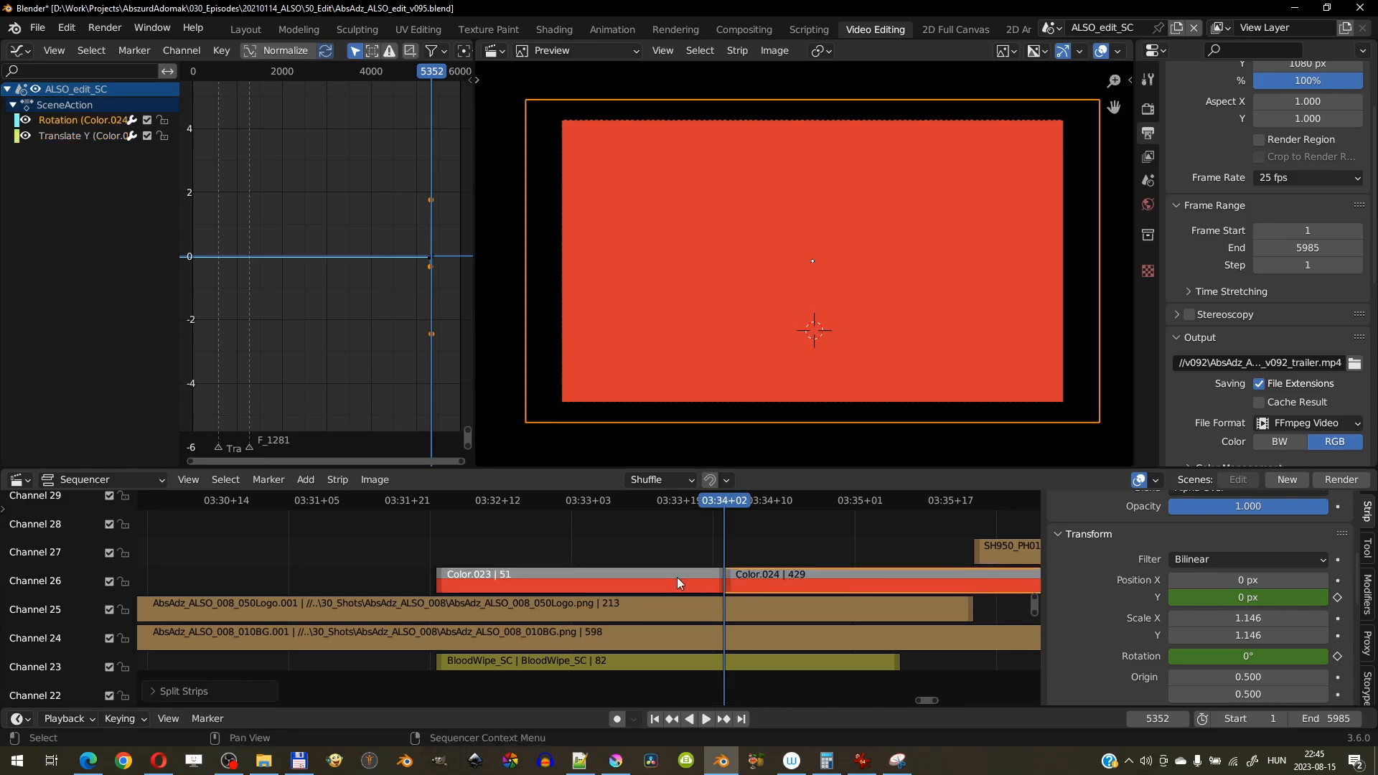
pyautogui.moveTo(670, 578); pyautogui.dragTo(671, 567)
# Clear the Y position and rotation animation of the Color.024 strip and extend its start back to frame 5301.
pyautogui.click(731, 577)
pyautogui.rightClick(1213, 636)
pyautogui.press('Escape')
pyautogui.rightClick(1213, 656)
pyautogui.click(1209, 570)
pyautogui.click(716, 580)
pyautogui.moveTo(729, 581); pyautogui.dragTo(439, 583)
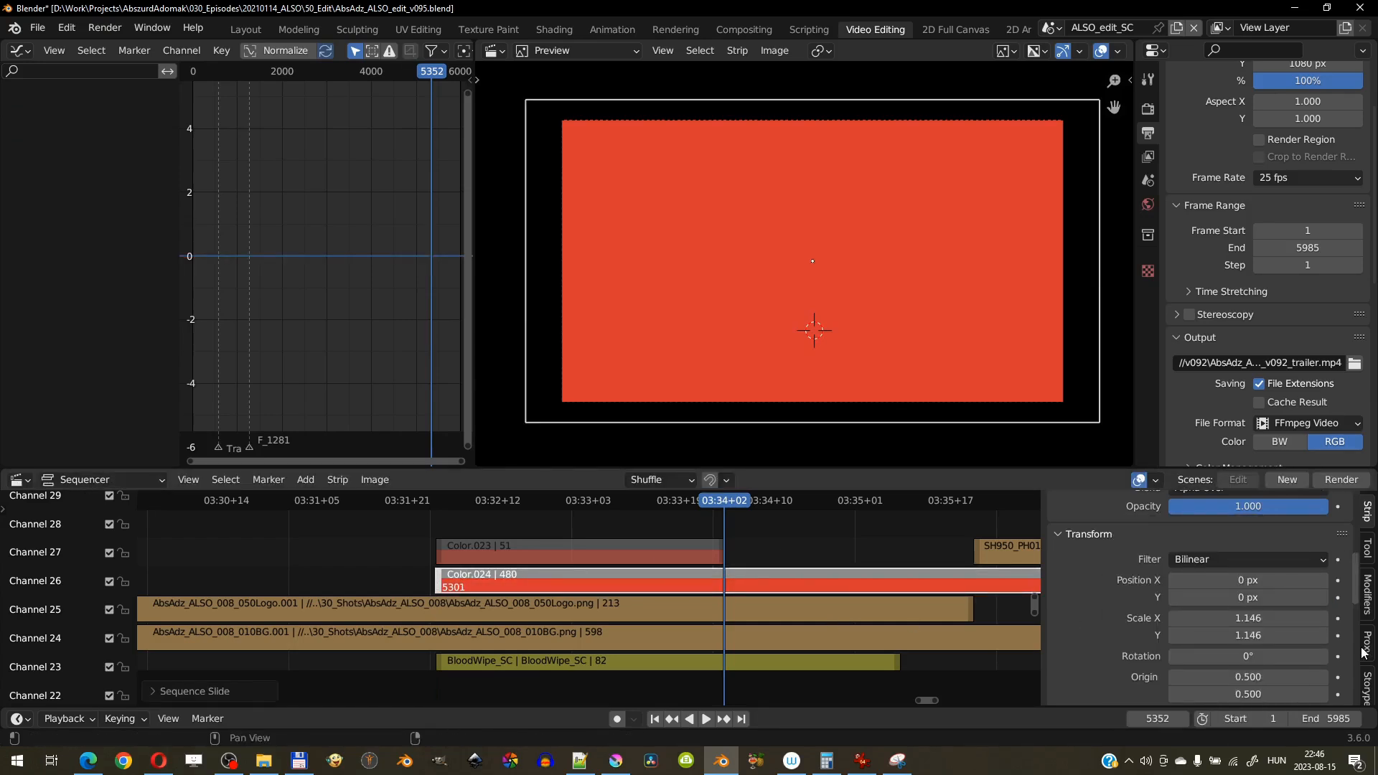
# Add a Mask modifier to the Color.024 strip with the BloodWipe_SC strip as its mask.
pyautogui.click(1366, 595)
pyautogui.click(1199, 548)
pyautogui.click(1120, 606)
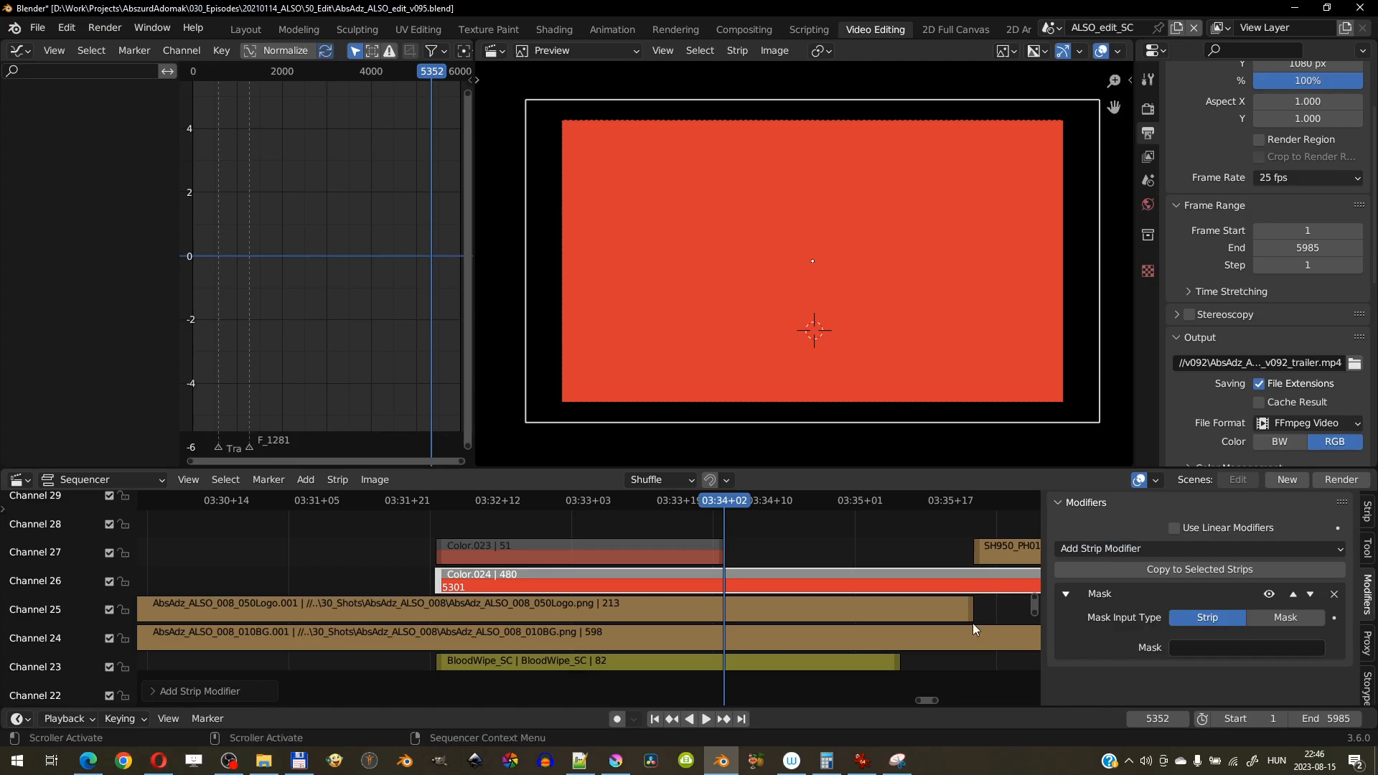
pyautogui.click(1239, 648)
pyautogui.write('bloo')
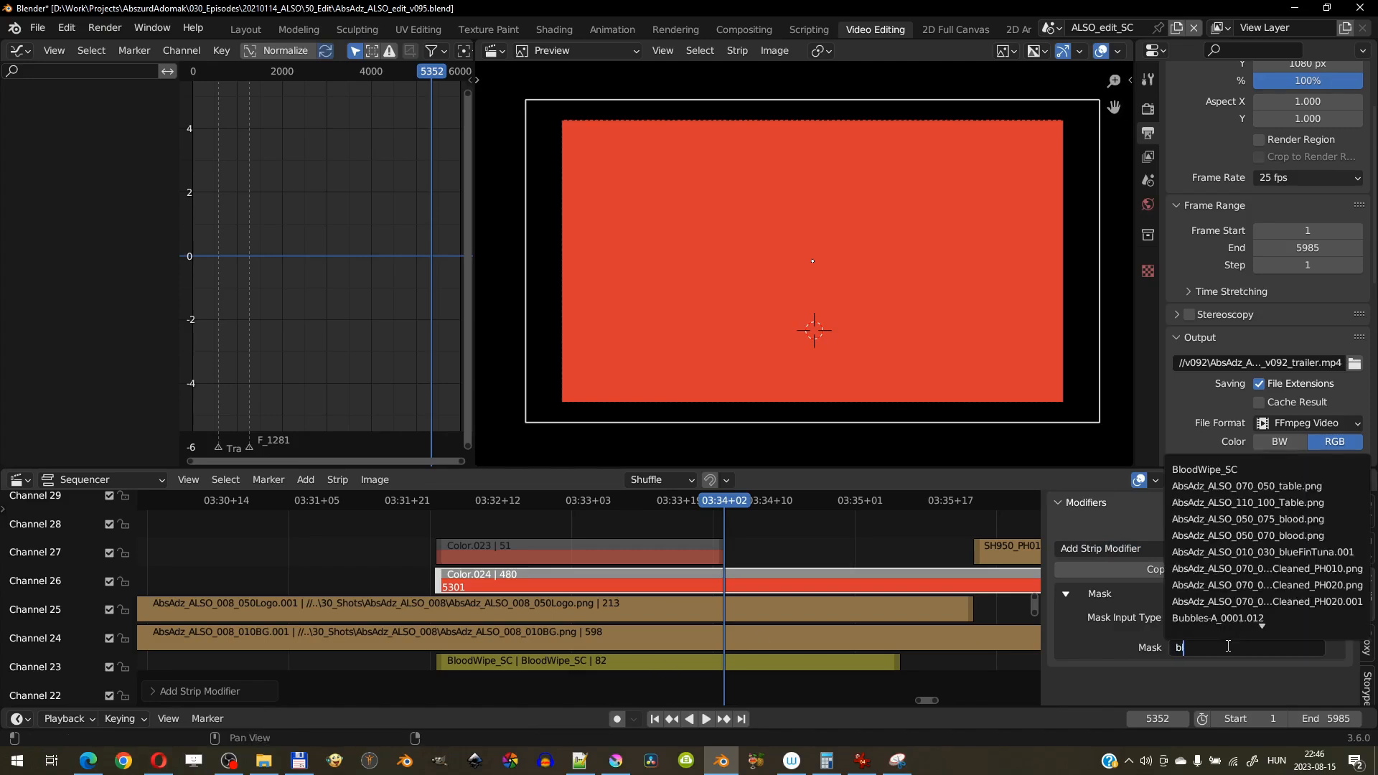
pyautogui.click(1210, 470)
# Play and scrub through the masked red strip to review the blood wipe over the logo shot.
pyautogui.moveTo(711, 500); pyautogui.dragTo(480, 542)
pyautogui.scroll(4, 819, 223)
pyautogui.press('space')
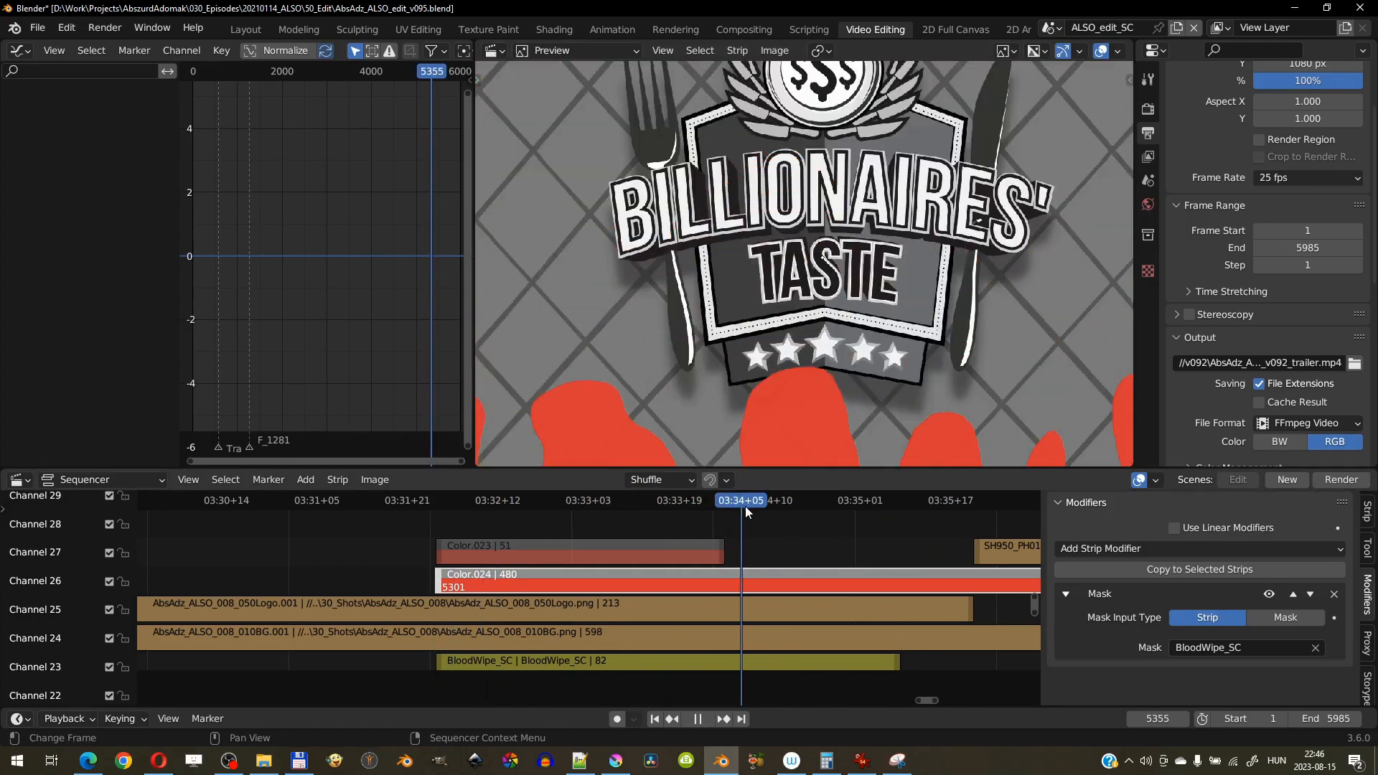
pyautogui.press('space')
pyautogui.moveTo(574, 514); pyautogui.dragTo(649, 515)
# Split the red Color.024 strip at frame 5396.
pyautogui.scroll(-15, 797, 637)
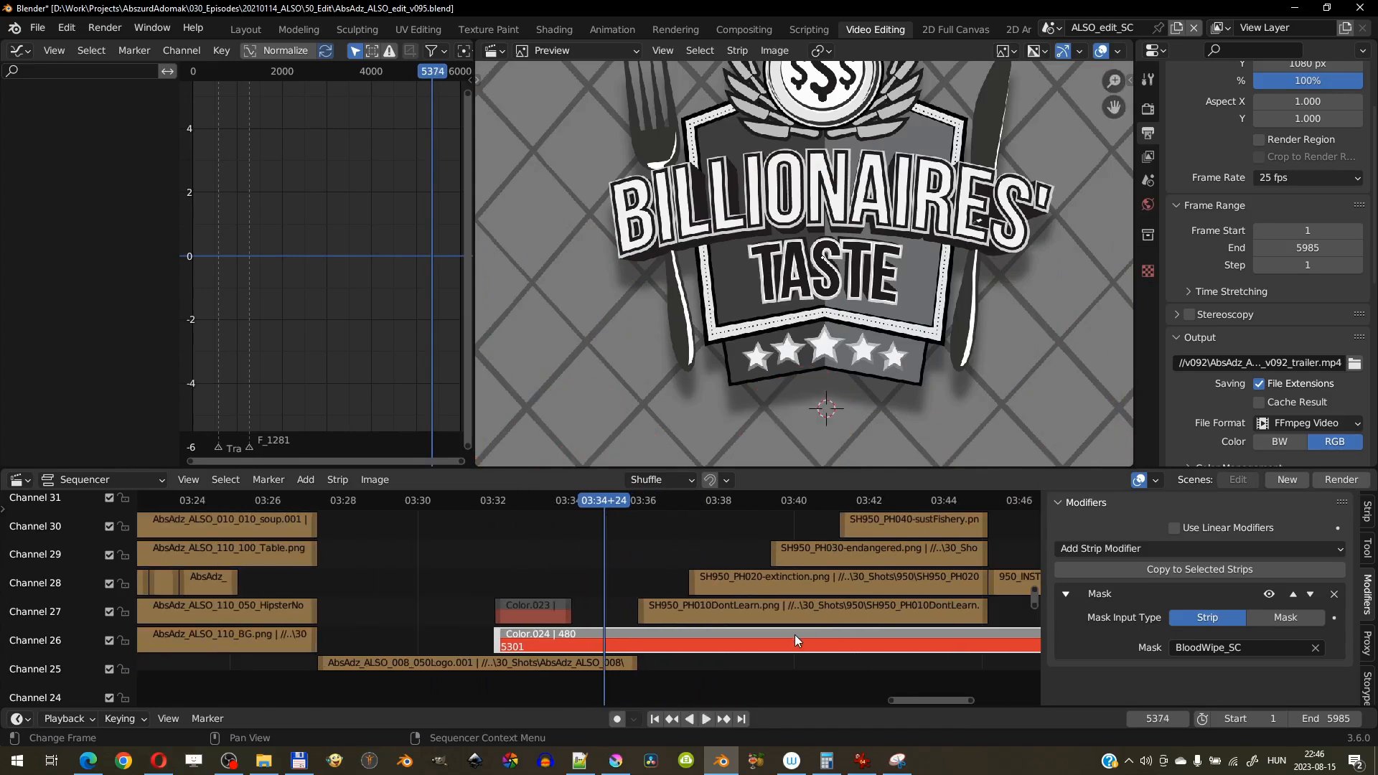
pyautogui.scroll(9, 670, 603)
pyautogui.click(644, 541)
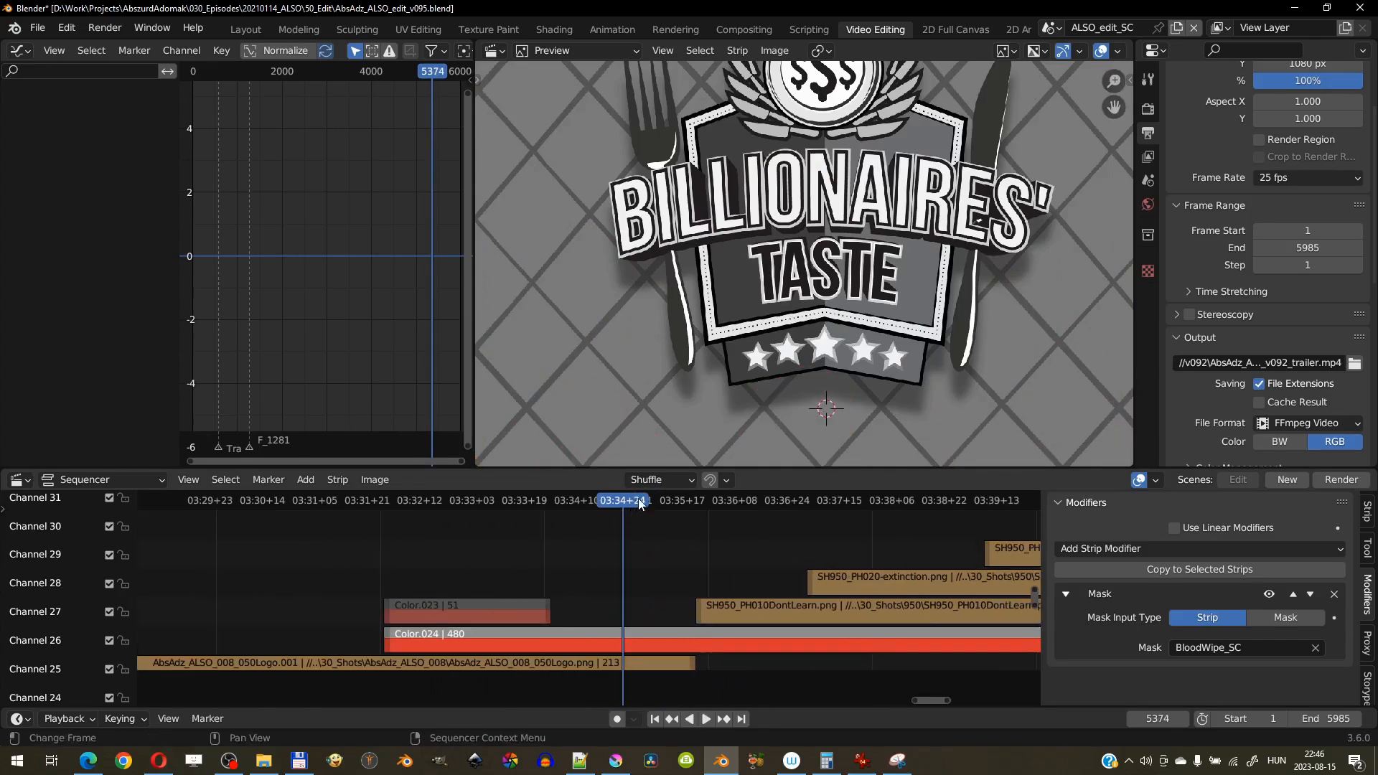
pyautogui.click(695, 505)
pyautogui.click(763, 645)
pyautogui.press('k')
# Copy the hex colour of the red Color.014 strip in channel 42 and paste it as the Color.025 strip's colour.
pyautogui.moveTo(473, 550); pyautogui.dragTo(897, 668, button='middle')
pyautogui.scroll(-5, 897, 667)
pyautogui.moveTo(388, 574); pyautogui.dragTo(803, 492, button='middle')
pyautogui.moveTo(352, 496); pyautogui.dragTo(713, 578, button='middle')
pyautogui.scroll(2, 725, 539)
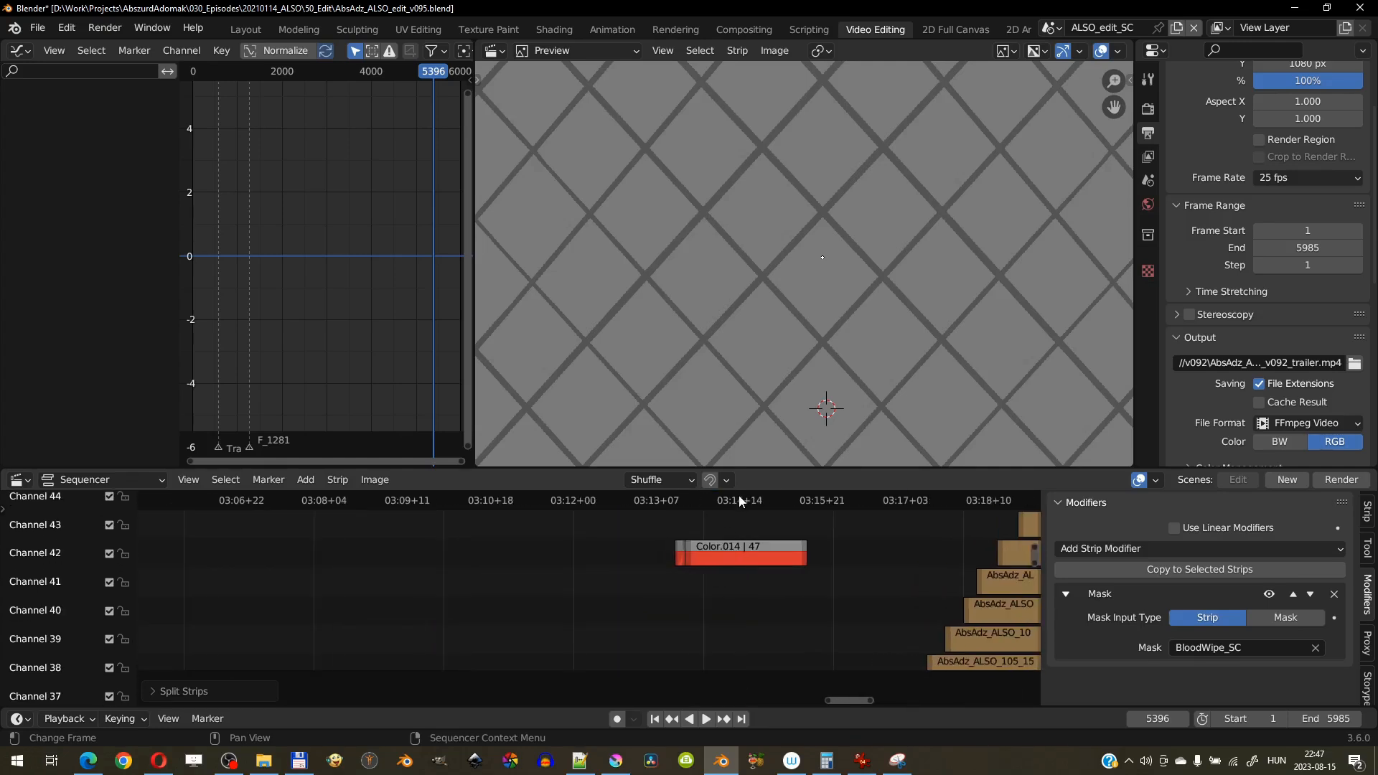
pyautogui.click(739, 500)
pyautogui.click(756, 549)
pyautogui.click(1368, 511)
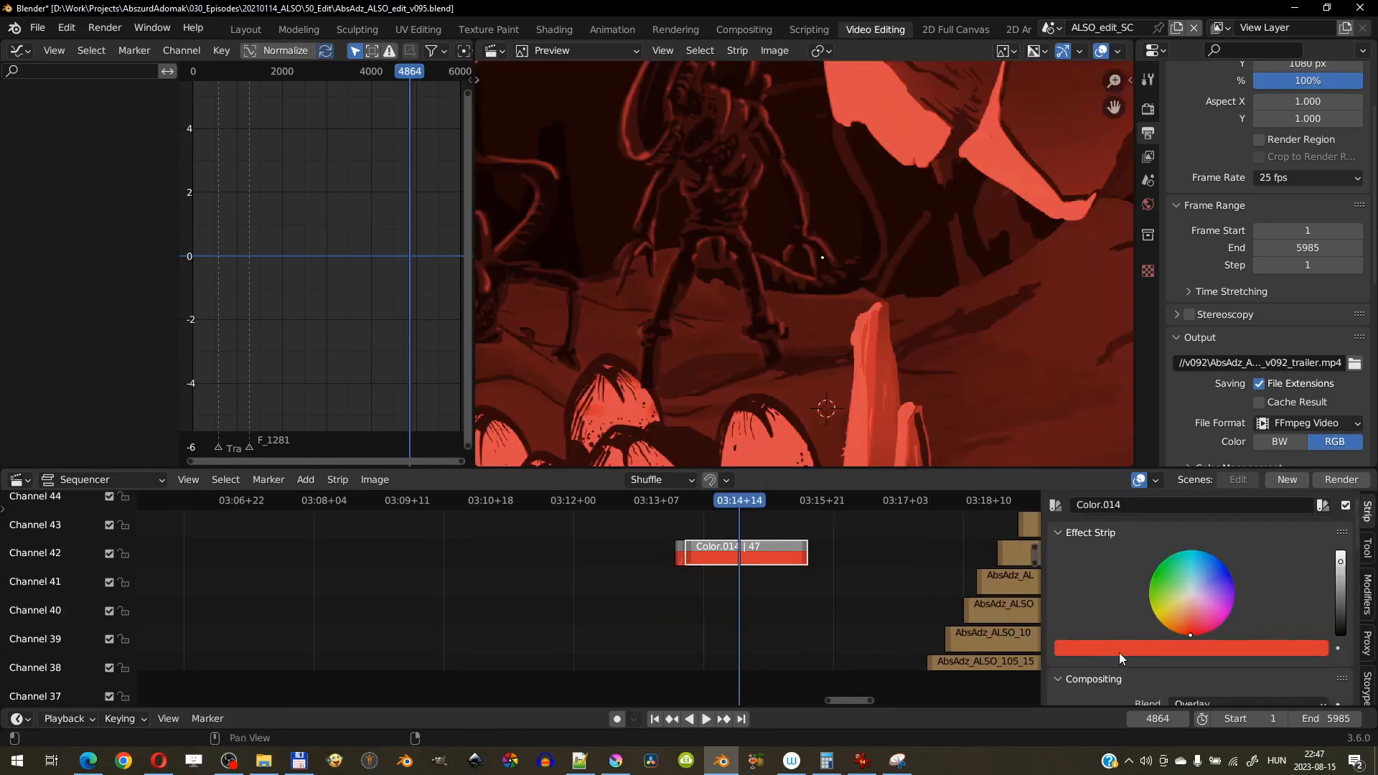
pyautogui.click(1118, 651)
pyautogui.click(1296, 562)
pyautogui.click(1212, 593)
pyautogui.click(957, 596)
pyautogui.moveTo(957, 596); pyautogui.dragTo(389, 556, button='middle')
pyautogui.click(650, 560)
pyautogui.click(1115, 647)
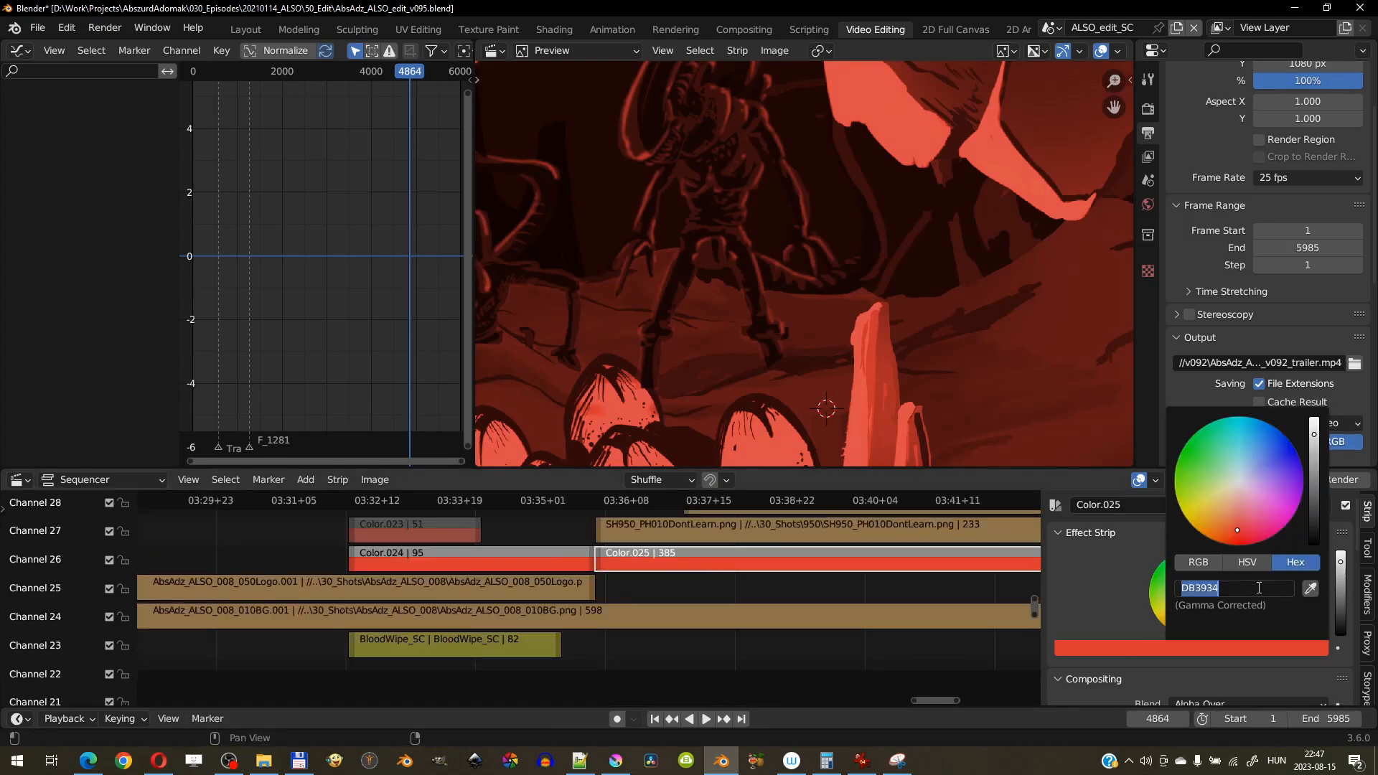
pyautogui.click(708, 614)
# Remove the Mask modifier from the Color.025 strip.
pyautogui.moveTo(633, 583); pyautogui.dragTo(635, 645, button='middle')
pyautogui.moveTo(603, 505); pyautogui.dragTo(559, 508)
pyautogui.click(626, 623)
pyautogui.click(1367, 597)
pyautogui.click(1334, 594)
pyautogui.click(539, 627)
pyautogui.moveTo(539, 632); pyautogui.dragTo(591, 615, button='middle')
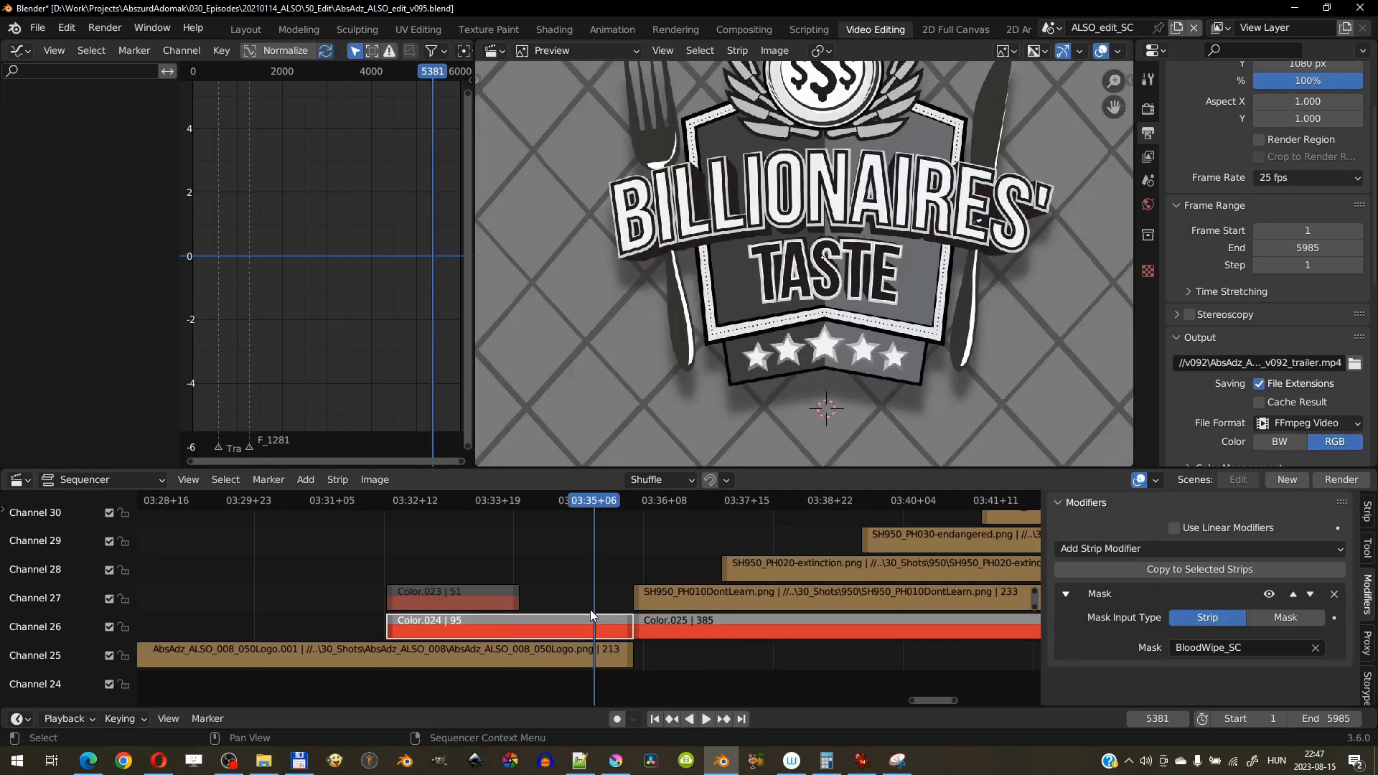
# Duplicate the Color.025 strip into an upper channel and snap the copy's start to frame 5373.
pyautogui.hotkey('shift', 'a')
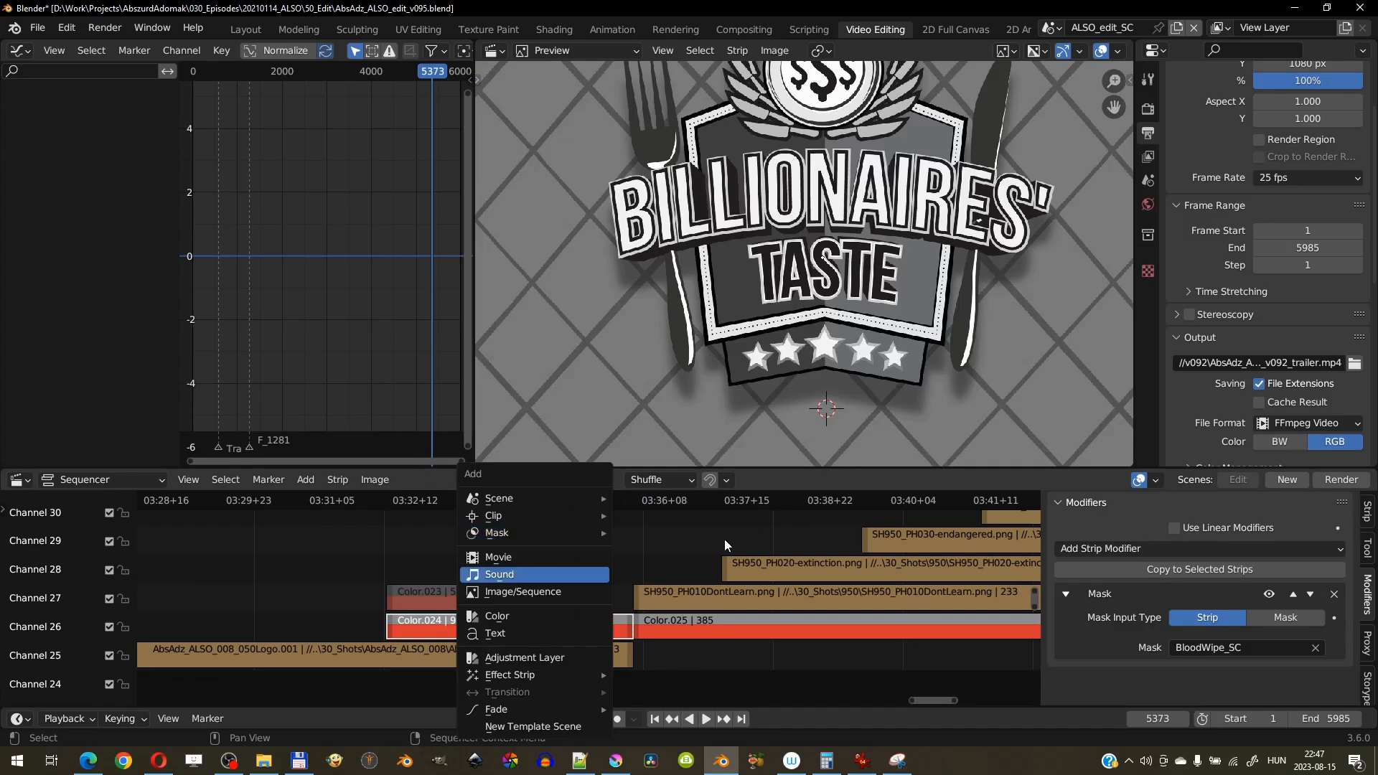
pyautogui.click(658, 626)
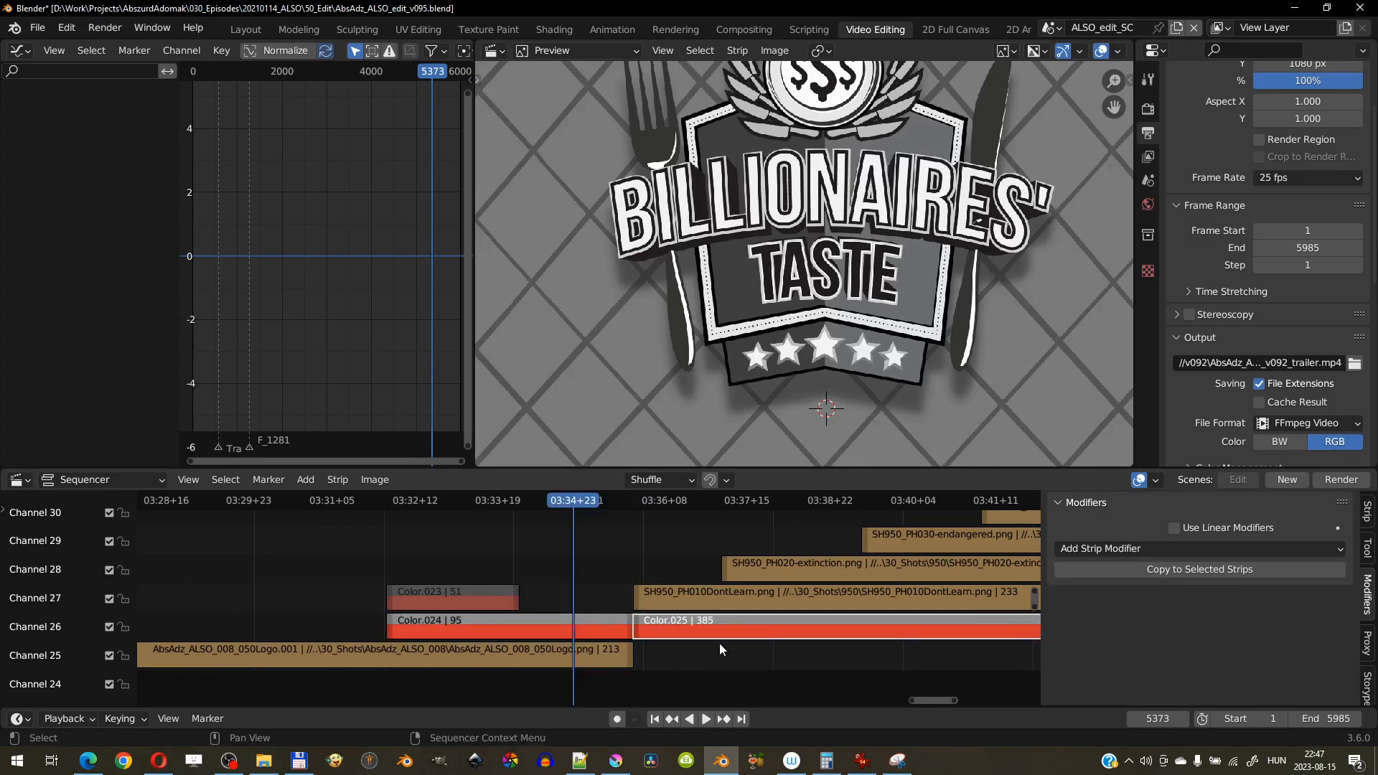
pyautogui.hotkey('shift', 'd')
pyautogui.click(464, 535)
pyautogui.moveTo(578, 603); pyautogui.dragTo(542, 441, button='middle')
pyautogui.hotkey('shift', 's')
pyautogui.scroll(-4, 568, 593)
pyautogui.moveTo(527, 506); pyautogui.dragTo(617, 511)
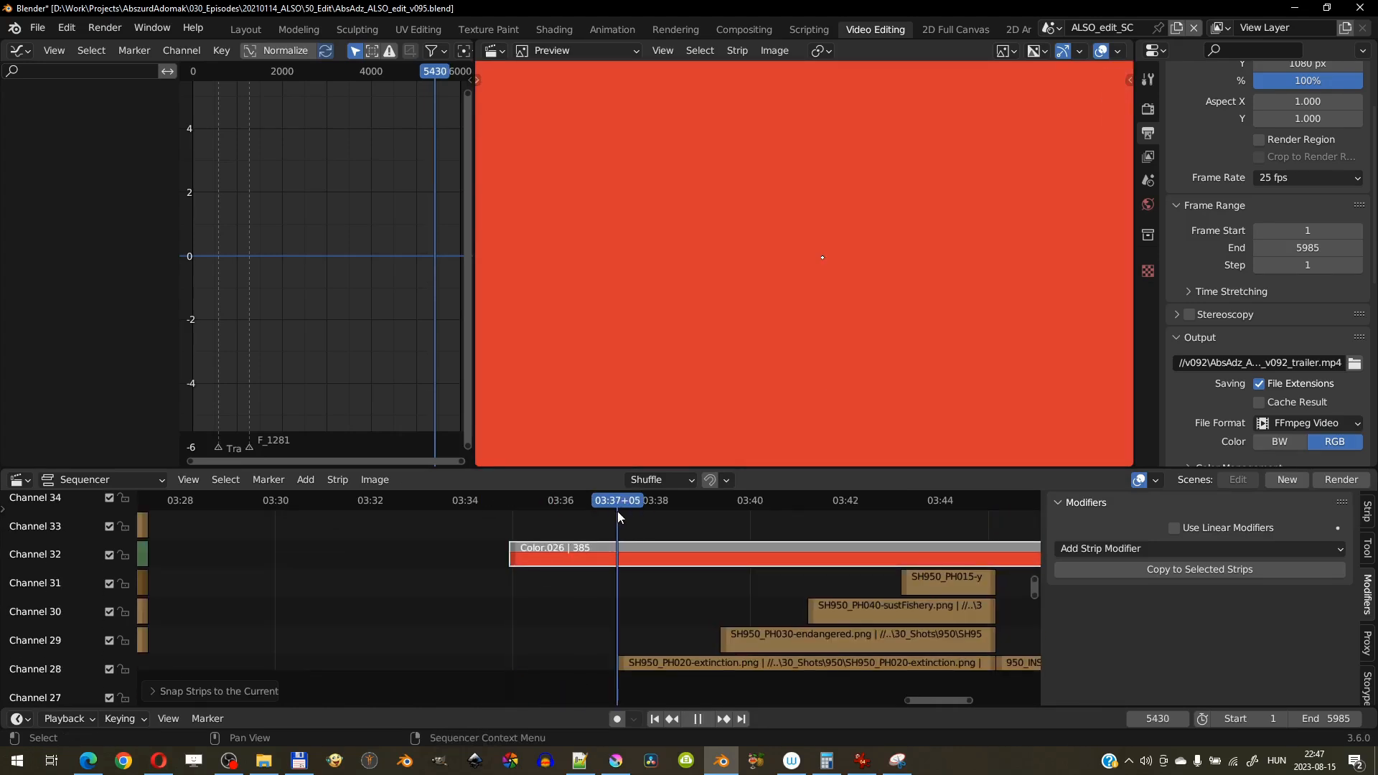
# Split the duplicated Color.026 strip where Color.025 begins and delete the part after the cut.
pyautogui.moveTo(613, 569); pyautogui.dragTo(611, 390, button='middle')
pyautogui.press('Down')
pyautogui.press('pagedown')
pyautogui.moveTo(618, 584); pyautogui.dragTo(603, 761, button='middle')
pyautogui.press('k')
pyautogui.press('x')
# Move the trimmed Color.026 strip down to channel 27 and add a fade-in to it.
pyautogui.click(524, 551)
pyautogui.moveTo(531, 637); pyautogui.dragTo(537, 514, button='middle')
pyautogui.press('g')
pyautogui.press('y')
pyautogui.click(539, 597)
pyautogui.rightClick(518, 577)
pyautogui.moveTo(531, 599)
pyautogui.click(643, 614)
# Scrub through the blood wipe over the logo and examine the semi-transparent red mask up close and in full frame.
pyautogui.scroll(8, 506, 611)
pyautogui.moveTo(500, 614)
pyautogui.mouseDown(button='middle')
pyautogui.moveTo(600, 580)
pyautogui.moveTo(519, 608)
pyautogui.mouseUp(button='middle')
pyautogui.scroll(4, 531, 596)
pyautogui.moveTo(540, 503); pyautogui.dragTo(320, 511)
pyautogui.click(522, 593)
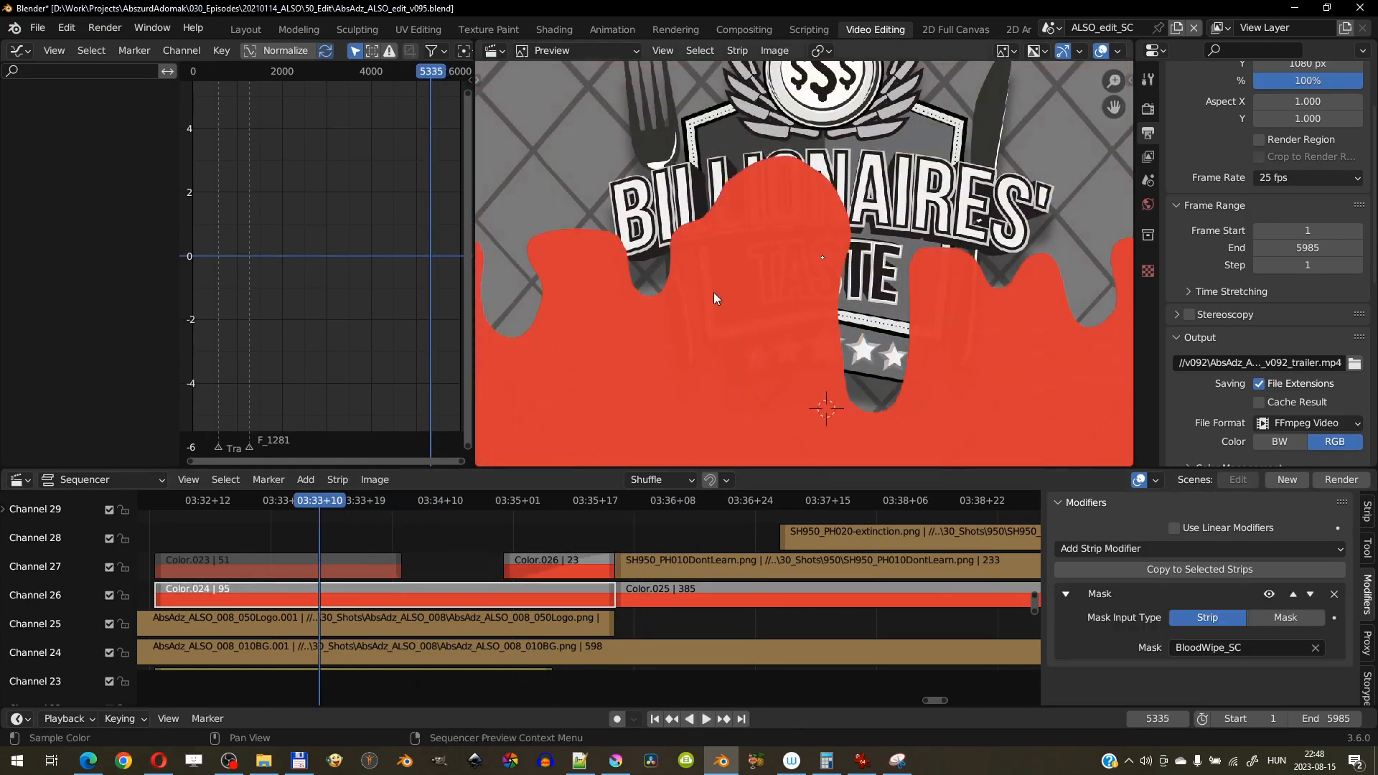
pyautogui.scroll(4, 767, 235)
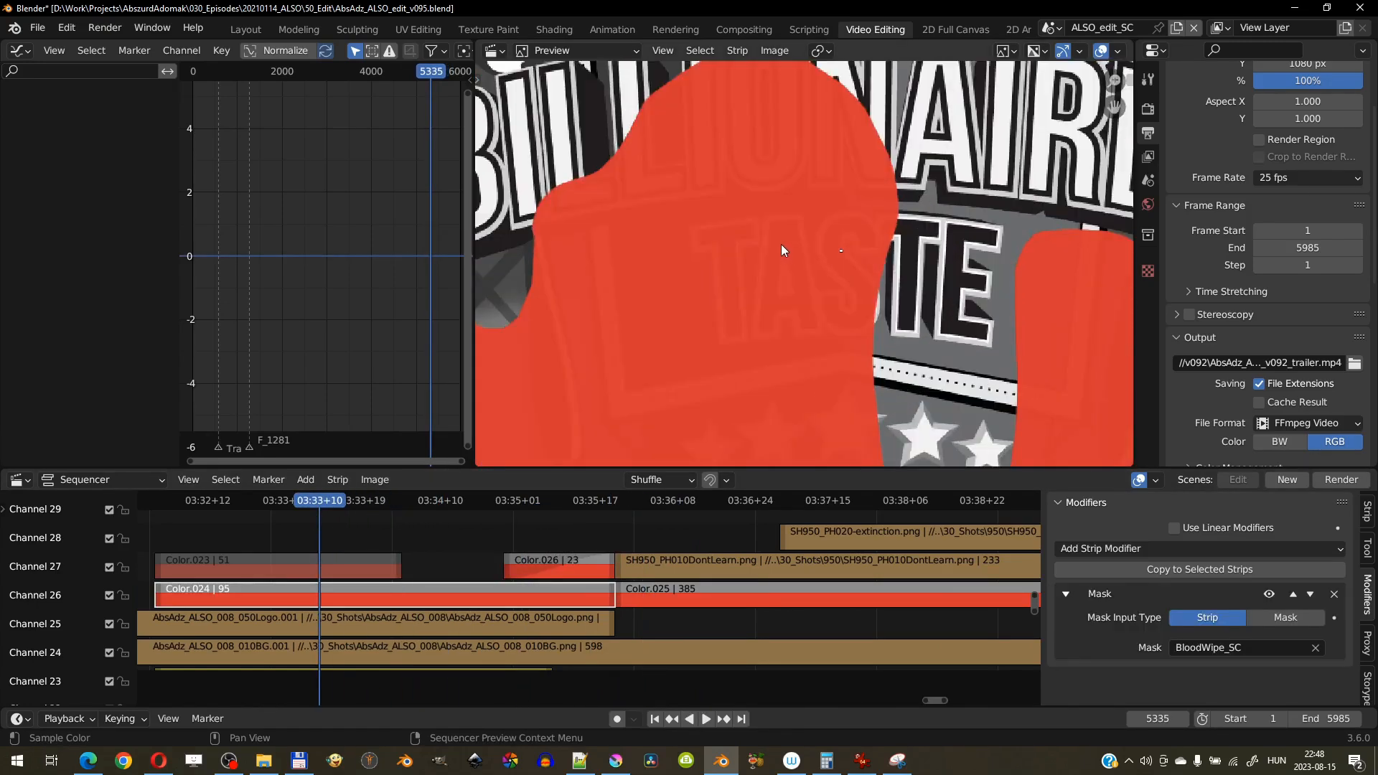
pyautogui.scroll(-5, 756, 243)
pyautogui.scroll(2, 760, 249)
pyautogui.press('Home')
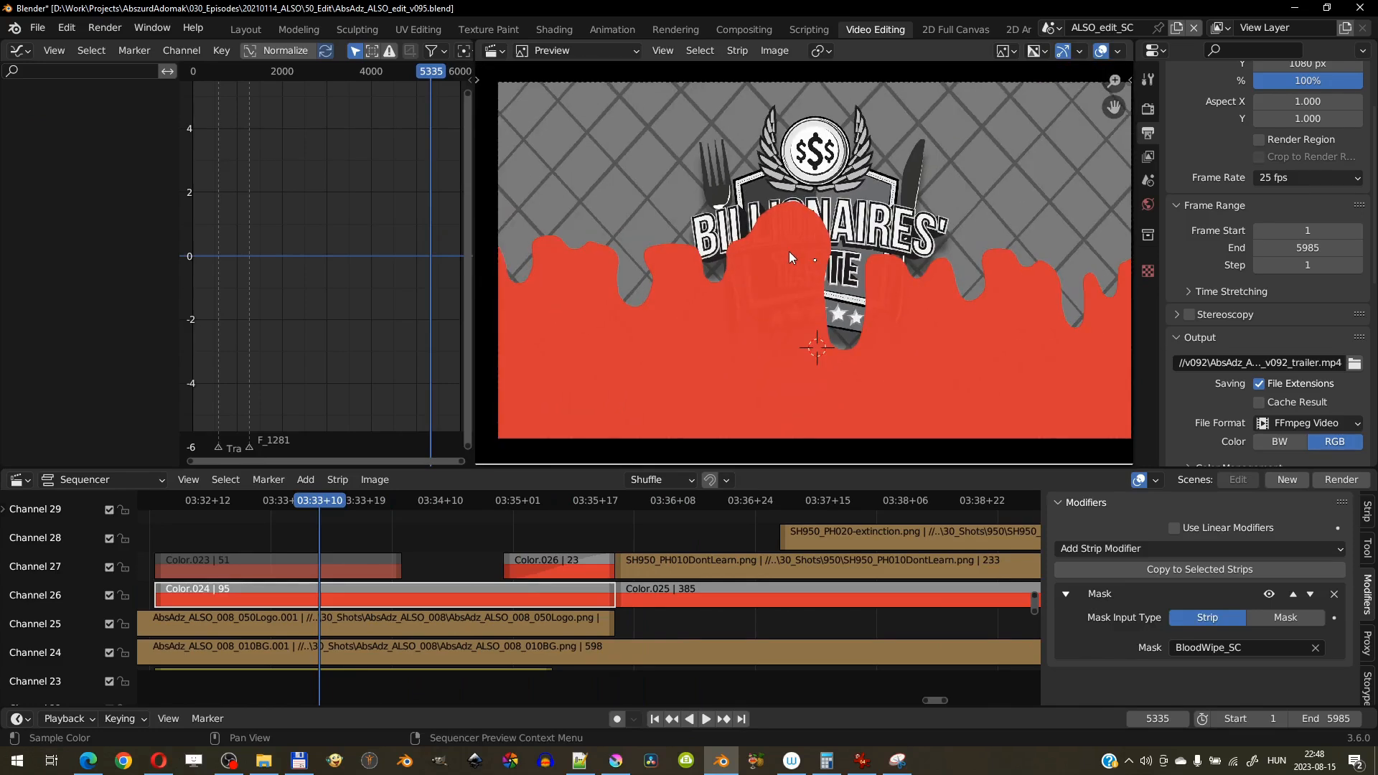
pyautogui.press('space')
pyautogui.moveTo(396, 502); pyautogui.dragTo(378, 505)
pyautogui.click(588, 571)
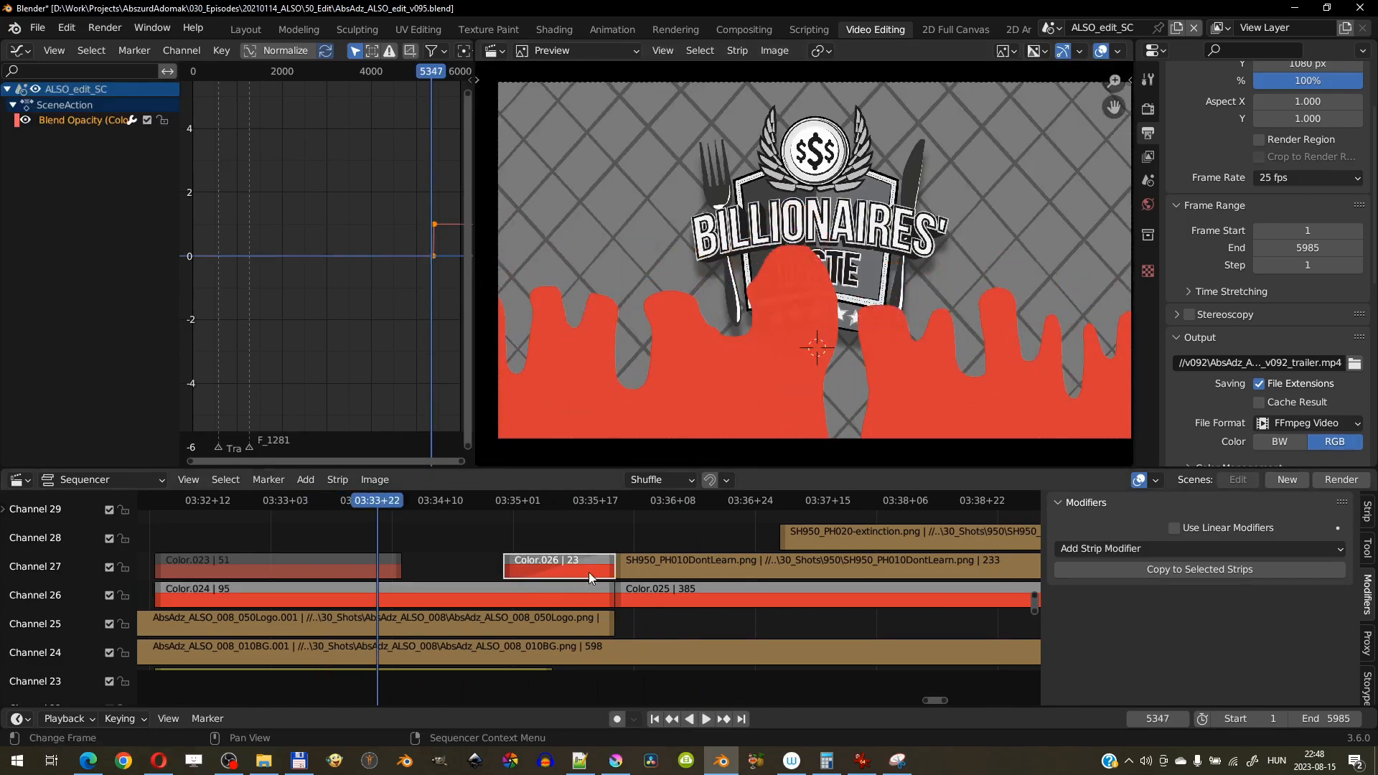
pyautogui.press('h')
pyautogui.hotkey('ctrl', 'z')
pyautogui.hotkey('ctrl', 'z')
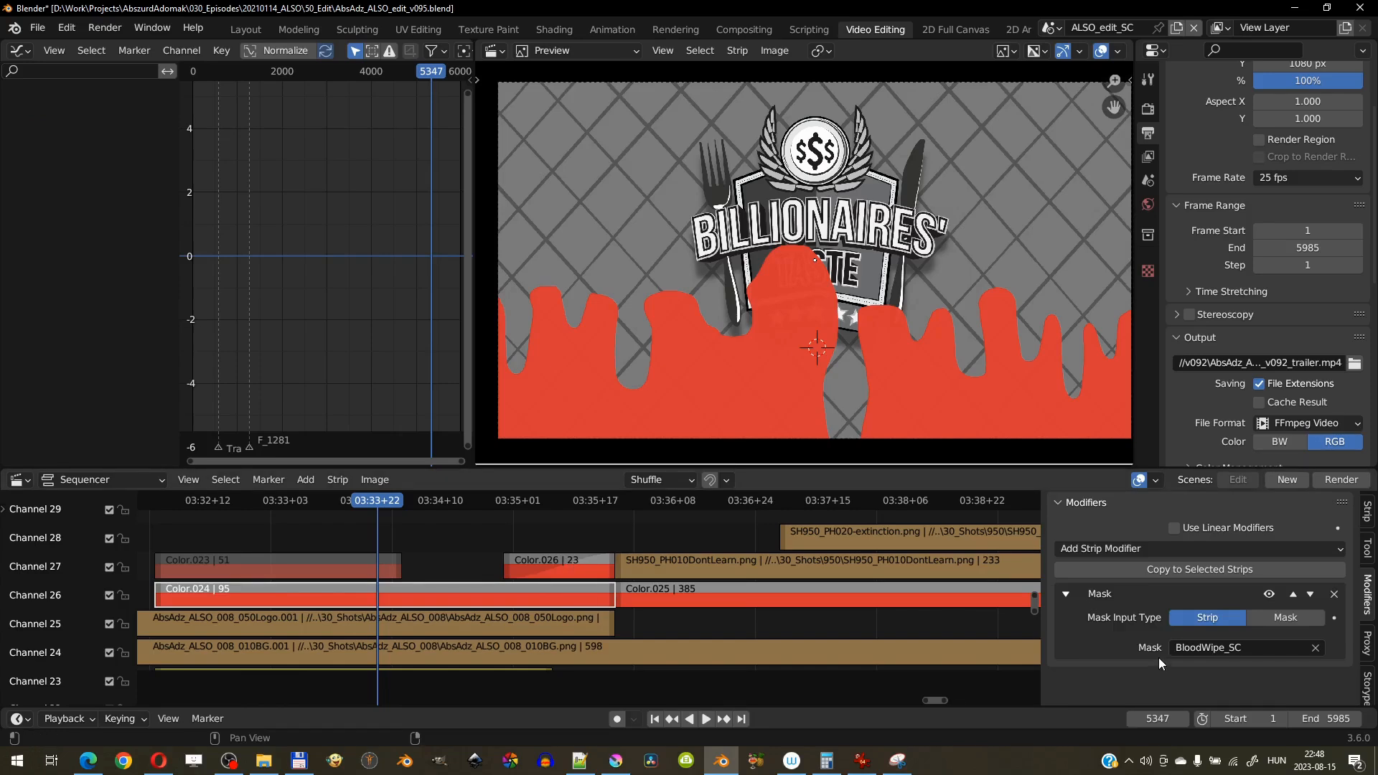
# Add a Curves modifier to the BloodWipe_SC strip and invert its combined curve.
pyautogui.moveTo(802, 655); pyautogui.dragTo(874, 574, button='middle')
pyautogui.click(494, 599)
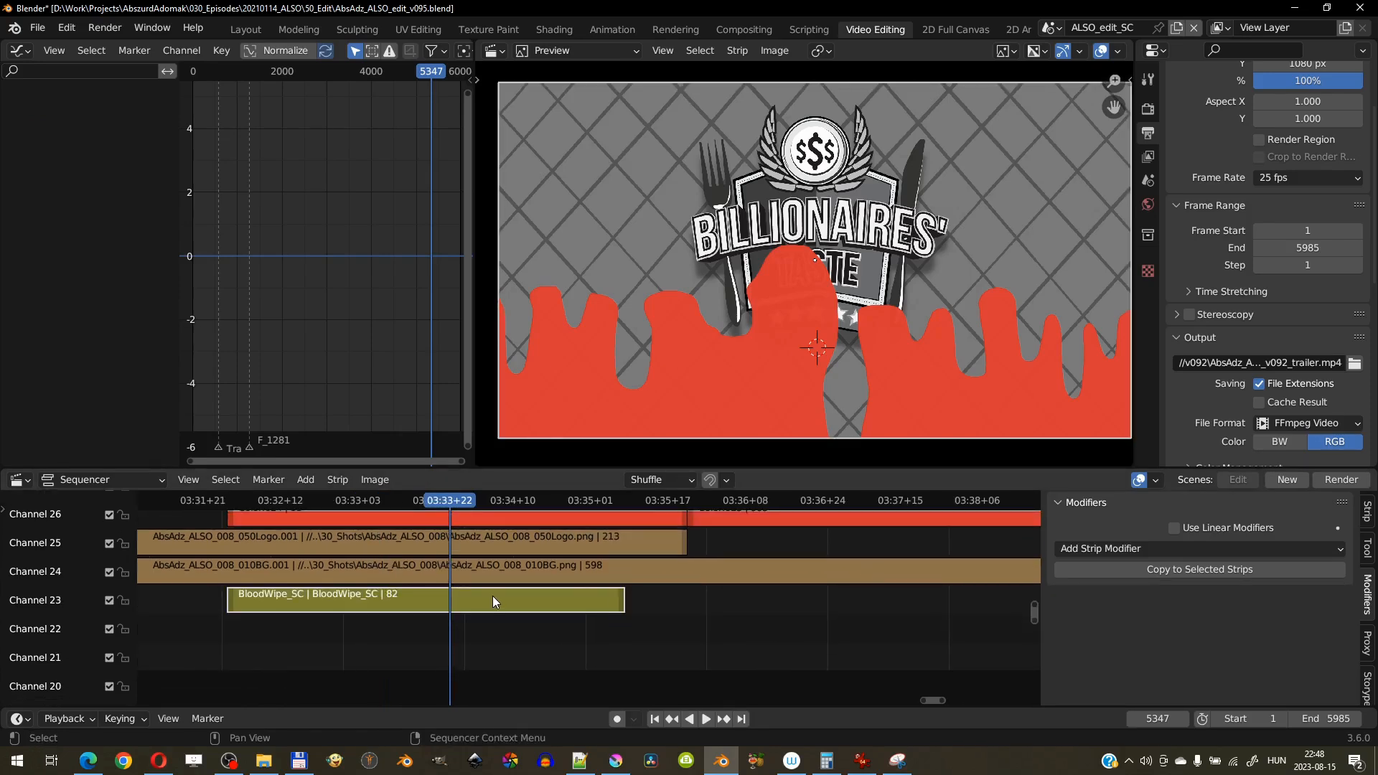
pyautogui.click(1341, 549)
pyautogui.click(1105, 601)
pyautogui.scroll(-3, 1113, 610)
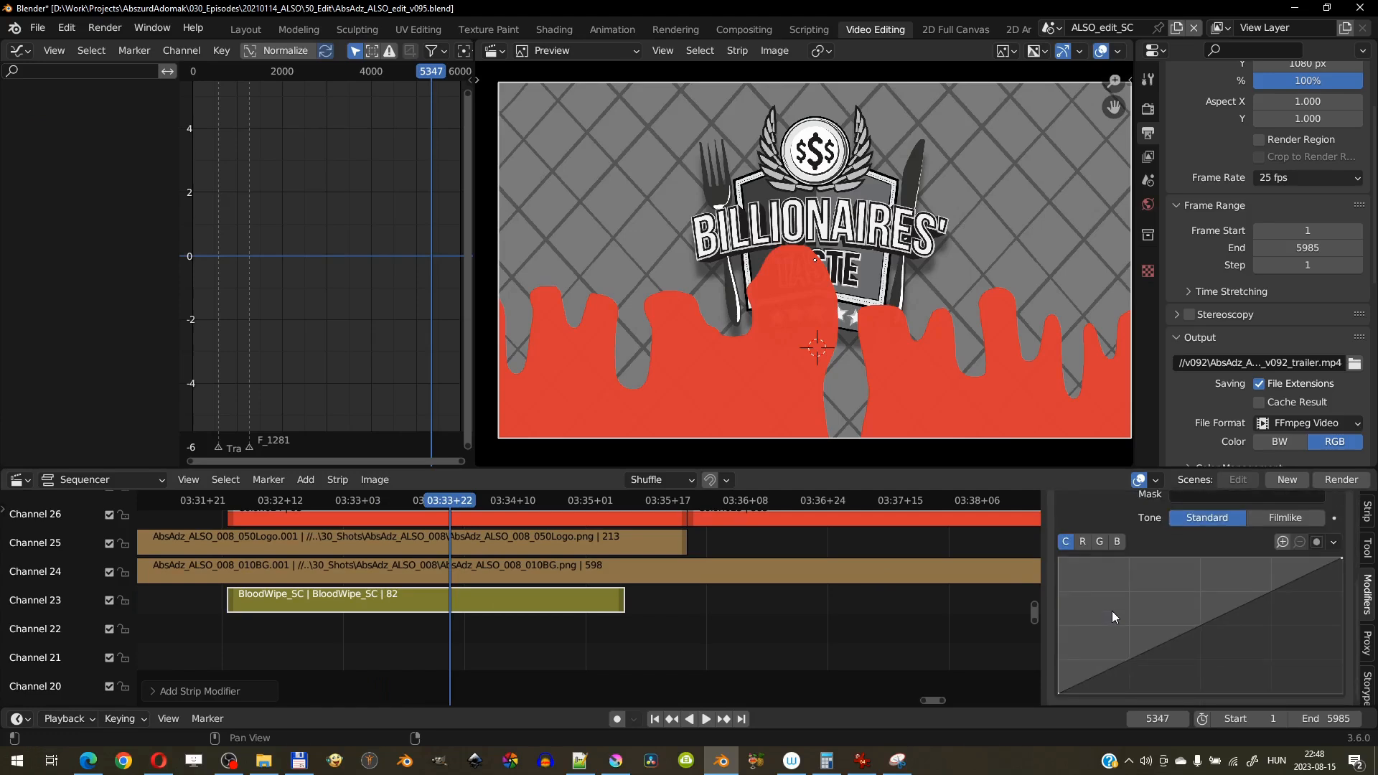
pyautogui.moveTo(1342, 558); pyautogui.dragTo(1342, 694)
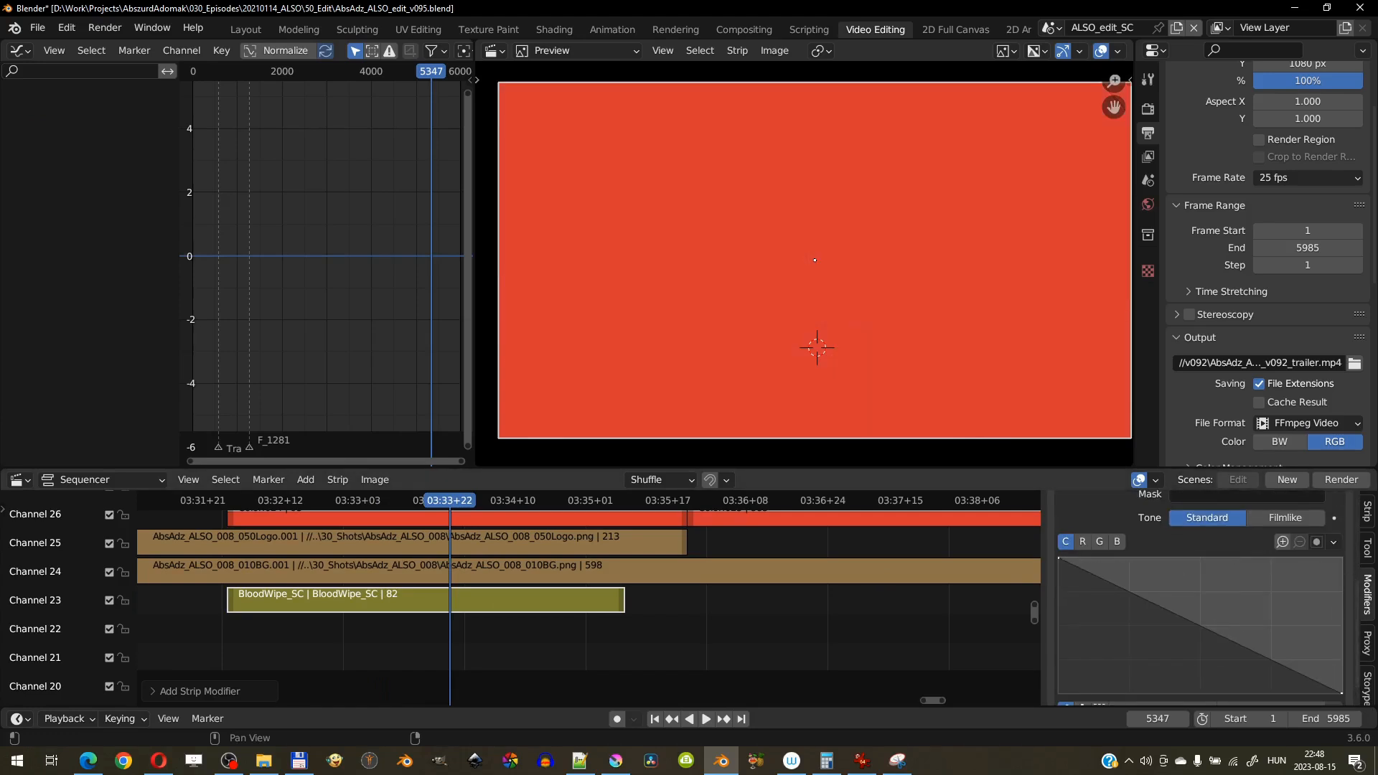
# Scrub to frame 5367 to check the inverted wipe and select the Color.026 strip.
pyautogui.moveTo(512, 607); pyautogui.dragTo(570, 656, button='middle')
pyautogui.moveTo(537, 502); pyautogui.dragTo(605, 500)
pyautogui.click(708, 541)
pyautogui.scroll(-6, 800, 338)
pyautogui.scroll(-2, 802, 340)
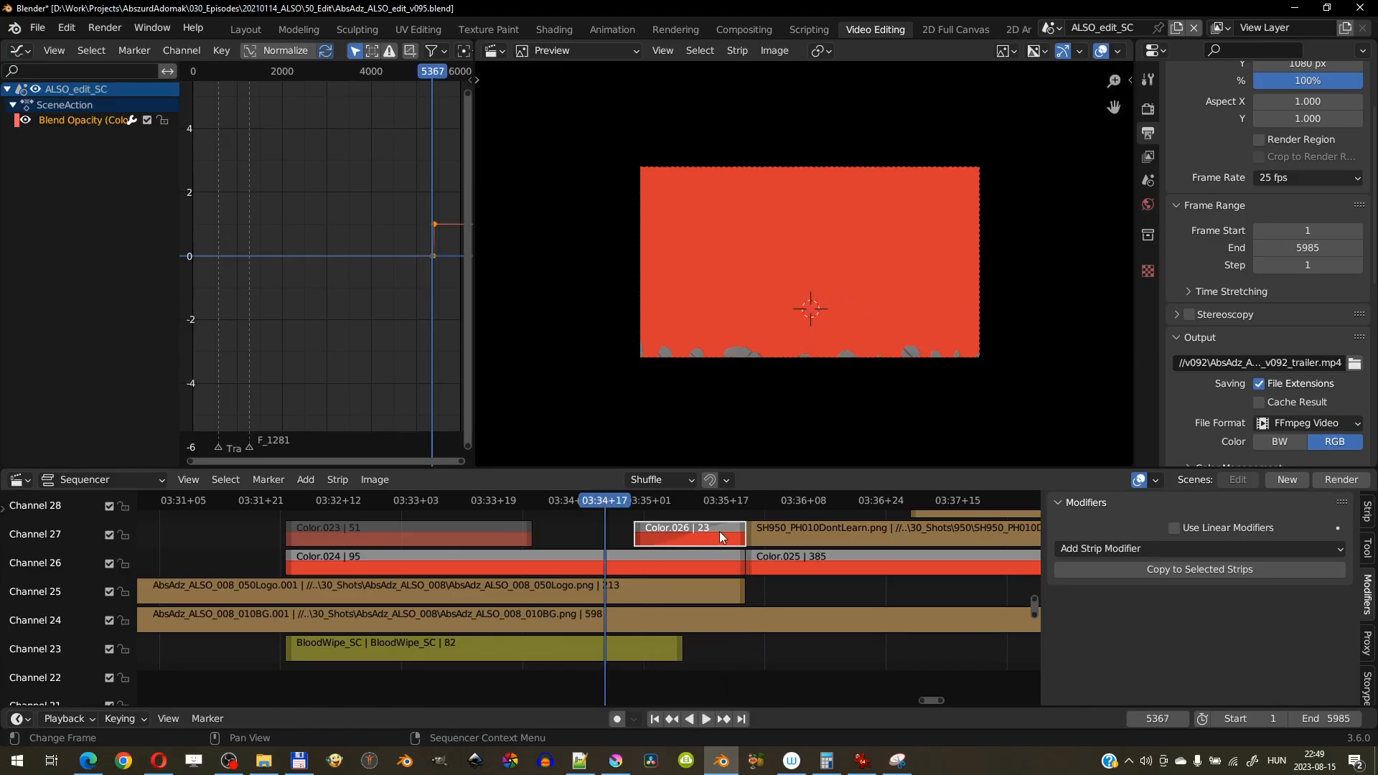